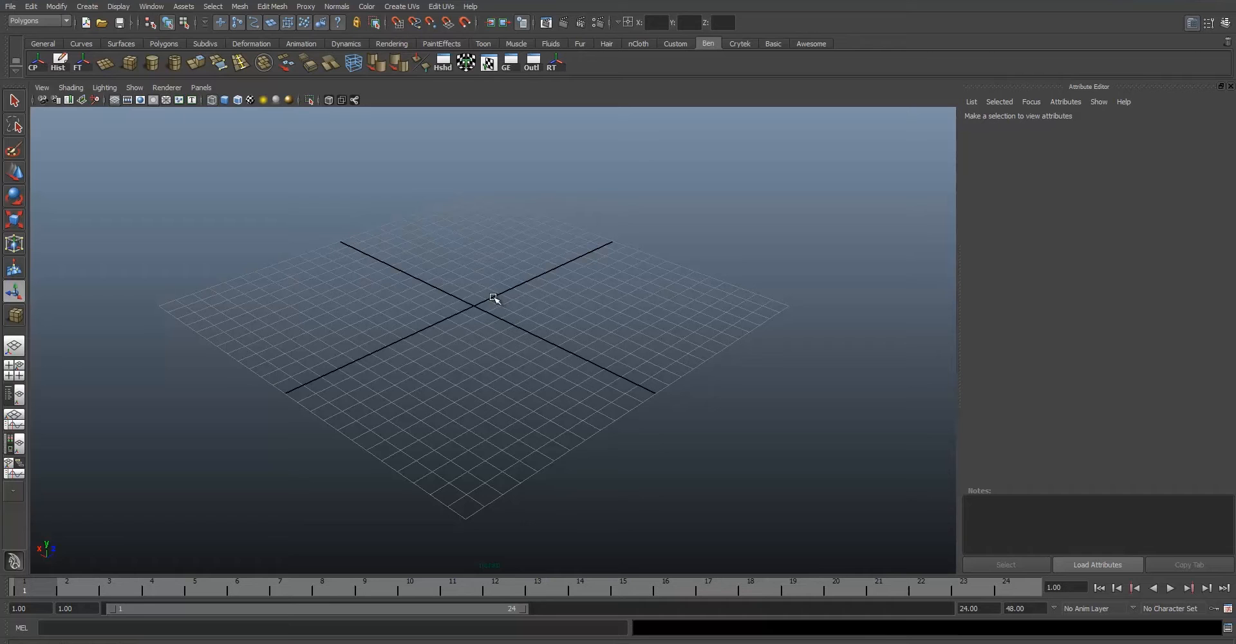
# Toggle between the four-view layout and single maximised views, finishing in the perspective view.
pyautogui.scroll(2, 476, 304)
pyautogui.scroll(-1, 477, 304)
pyautogui.moveTo(499, 295)
pyautogui.keyDown('alt'); pyautogui.mouseDown()
pyautogui.moveTo(439, 298)
pyautogui.moveTo(493, 298)
pyautogui.mouseUp(); pyautogui.keyUp('alt')
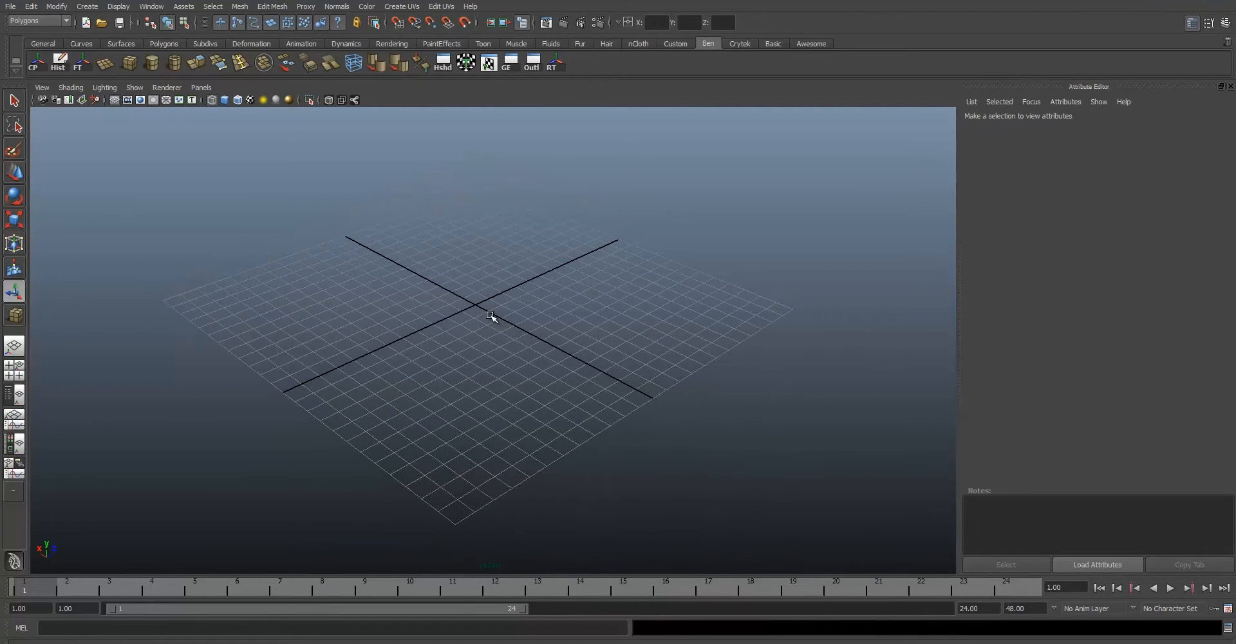
pyautogui.press('space')
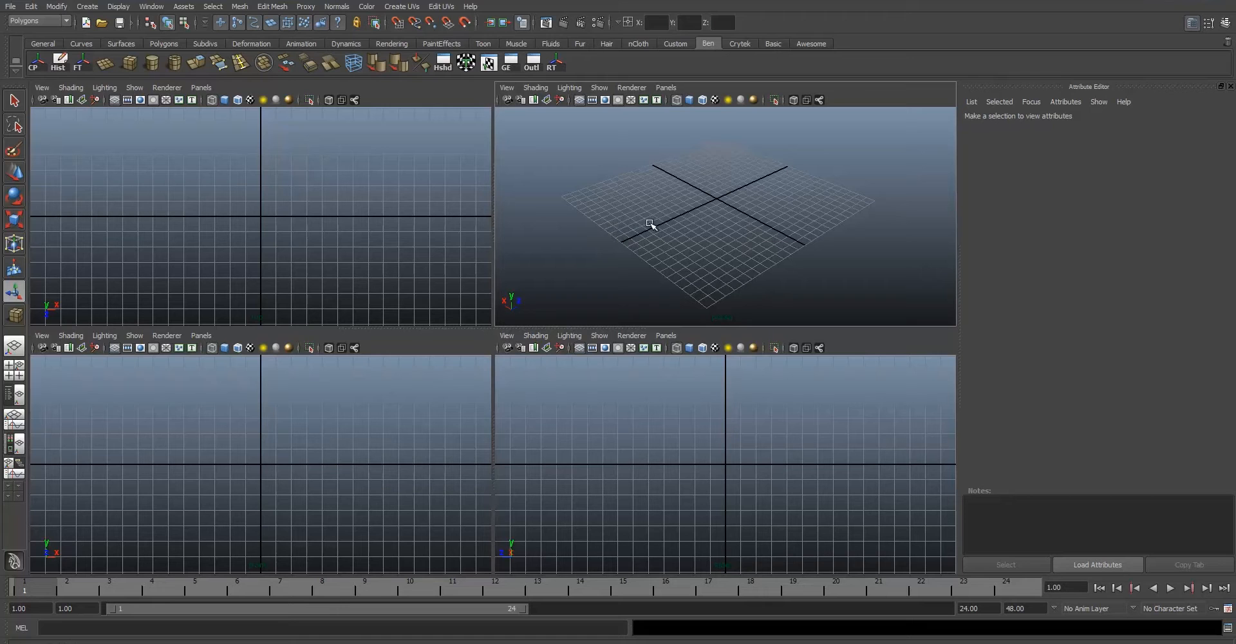
pyautogui.press('space')
pyautogui.press('space')
pyautogui.press('space')
pyautogui.press('space')
pyautogui.press('space')
pyautogui.press('space')
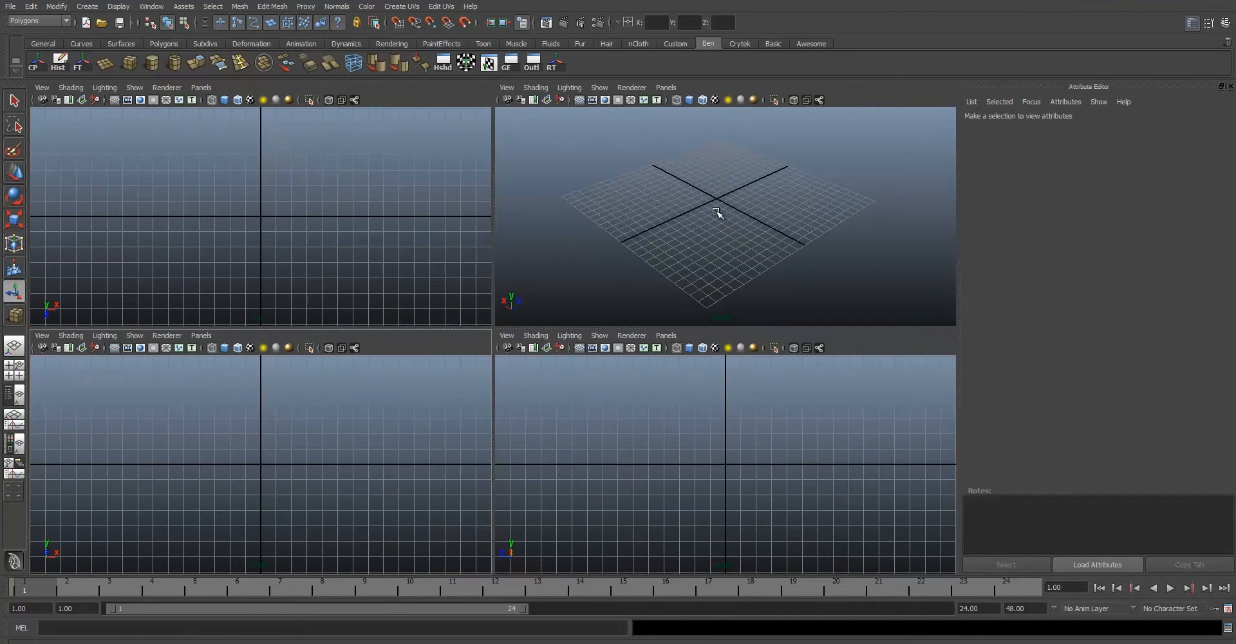
pyautogui.press('space')
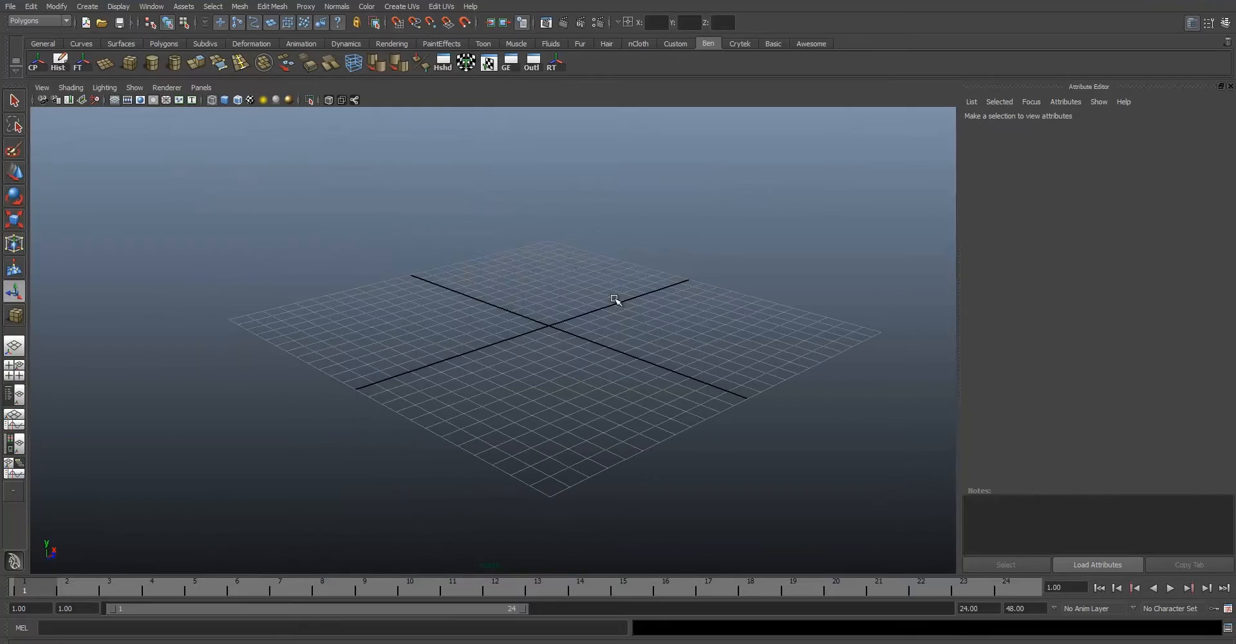
# Orbit, pan and zoom around the empty grid in the perspective view to examine it from different angles.
pyautogui.moveTo(637, 315)
pyautogui.keyDown('alt'); pyautogui.mouseDown()
pyautogui.moveTo(331, 320)
pyautogui.moveTo(588, 326)
pyautogui.moveTo(636, 315)
pyautogui.moveTo(624, 320)
pyautogui.mouseUp(); pyautogui.keyUp('alt')
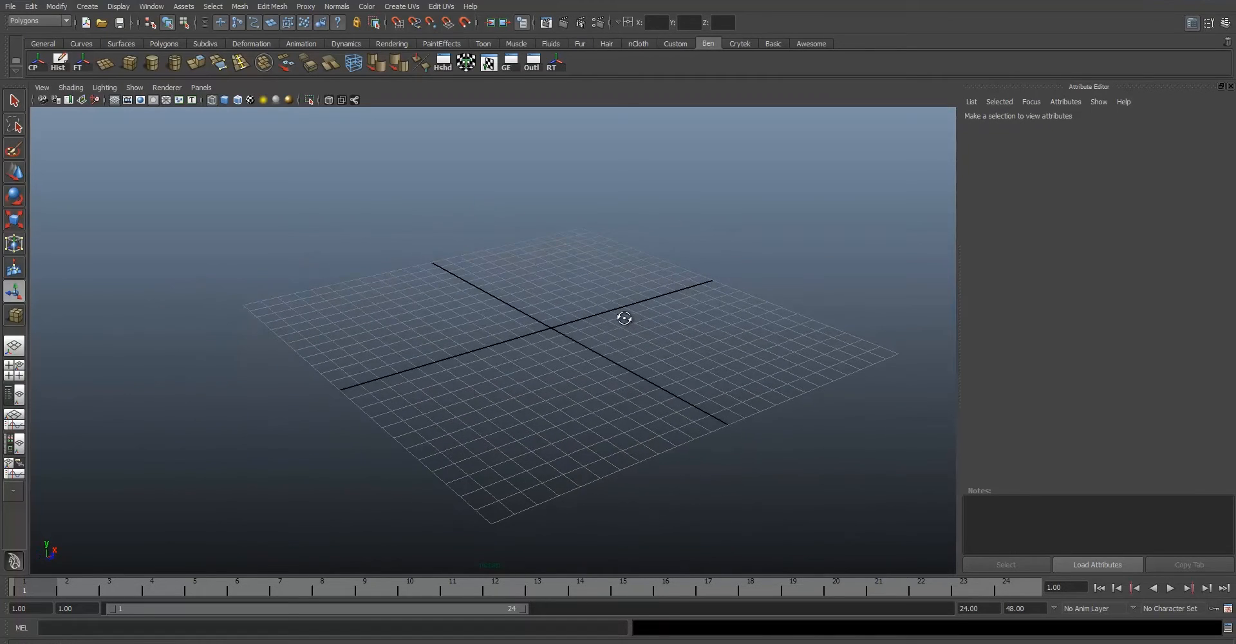
pyautogui.keyDown('alt'); pyautogui.moveTo(543, 320); pyautogui.dragTo(423, 344, button='middle'); pyautogui.keyUp('alt')
pyautogui.keyDown('alt'); pyautogui.moveTo(422, 344); pyautogui.dragTo(533, 372); pyautogui.keyUp('alt')
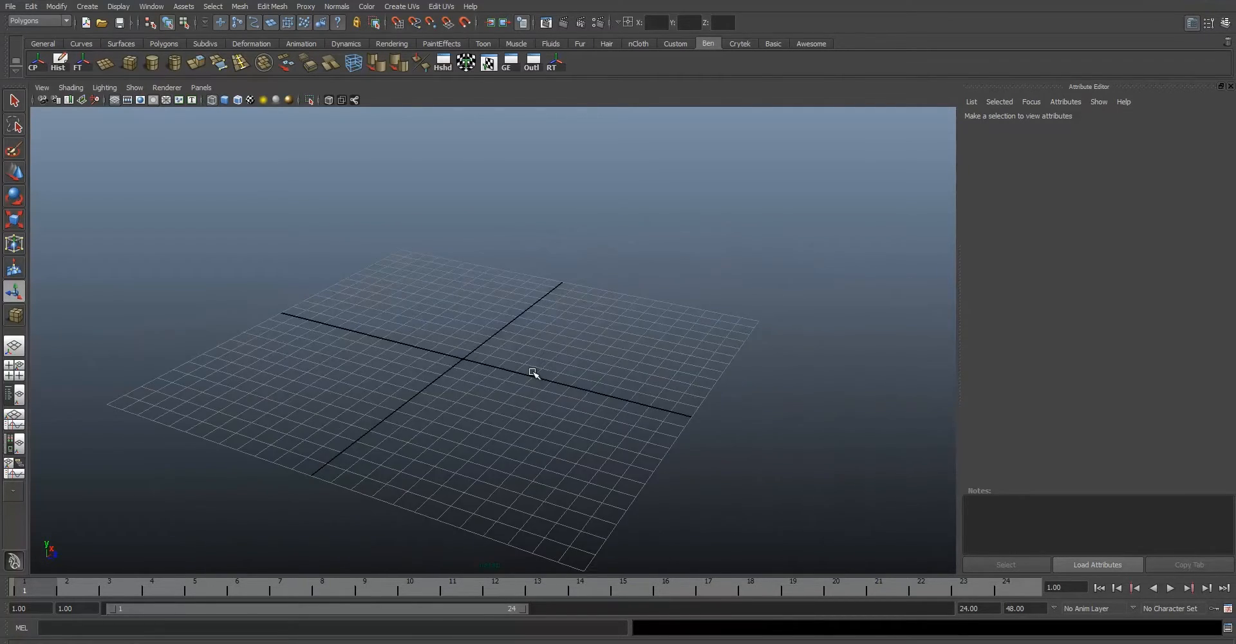
pyautogui.scroll(4, 533, 372)
pyautogui.scroll(-5, 502, 386)
pyautogui.scroll(4, 482, 399)
pyautogui.scroll(-5, 498, 400)
pyautogui.scroll(3, 532, 341)
# Draw a tall polygon box on the grid, then duplicate it and move the copy far beyond the grid's edge.
pyautogui.press('g')
pyautogui.moveTo(445, 404); pyautogui.dragTo(408, 283)
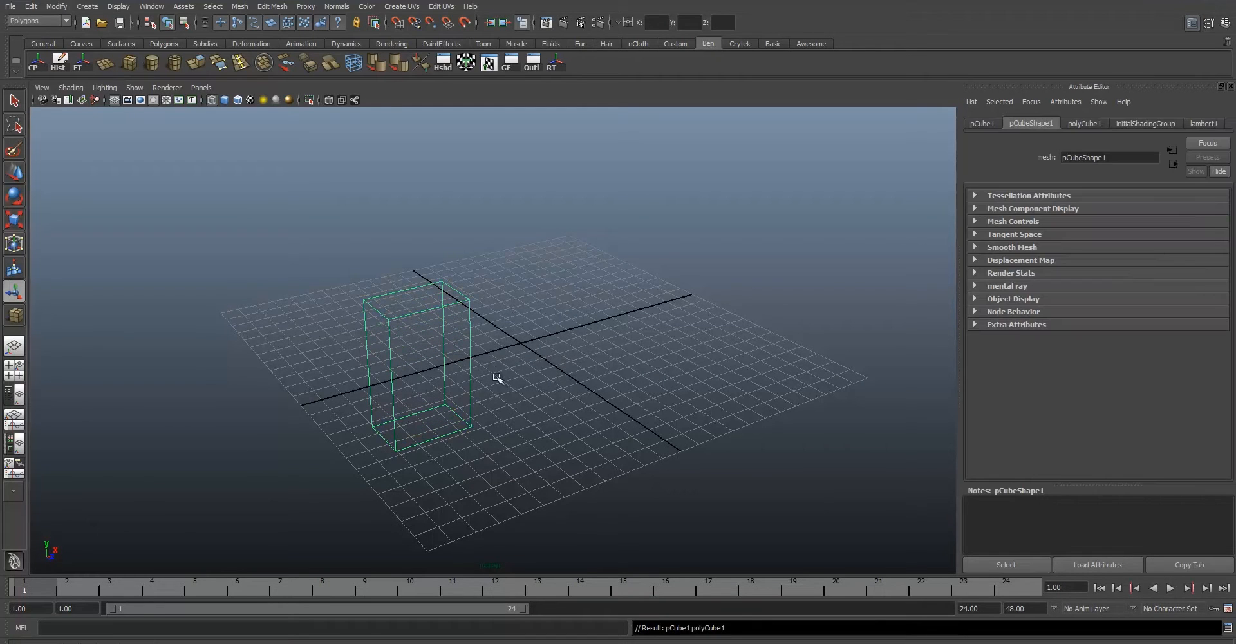
pyautogui.hotkey('ctrl', 'd')
pyautogui.press('w')
pyautogui.moveTo(452, 358); pyautogui.dragTo(951, 197)
pyautogui.keyDown('alt'); pyautogui.moveTo(762, 257); pyautogui.dragTo(670, 281, button='middle'); pyautogui.keyUp('alt')
pyautogui.click(670, 282)
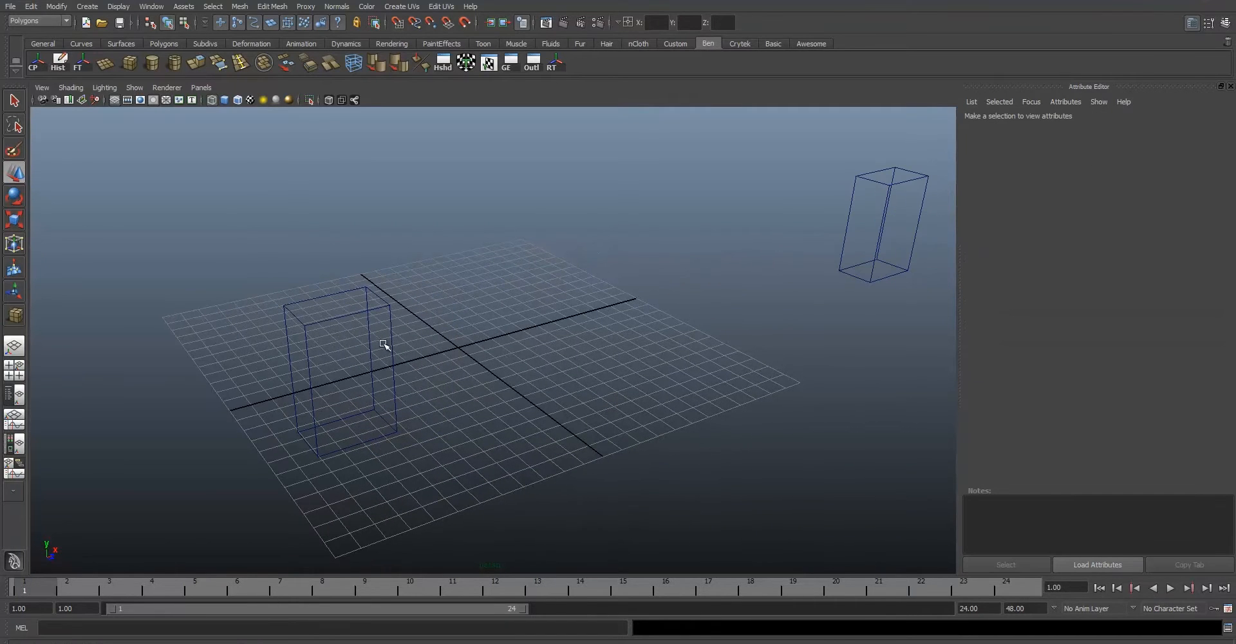
# Frame the original box and then its distant duplicate in the perspective view.
pyautogui.click(335, 317)
pyautogui.press('f')
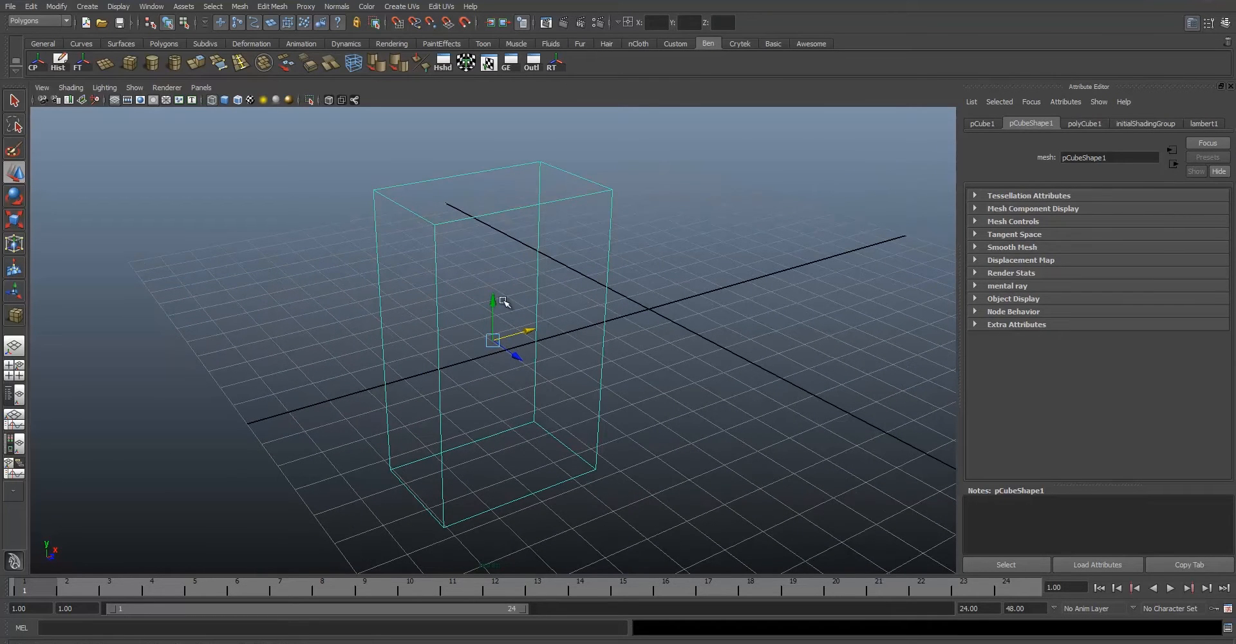
pyautogui.click(663, 281)
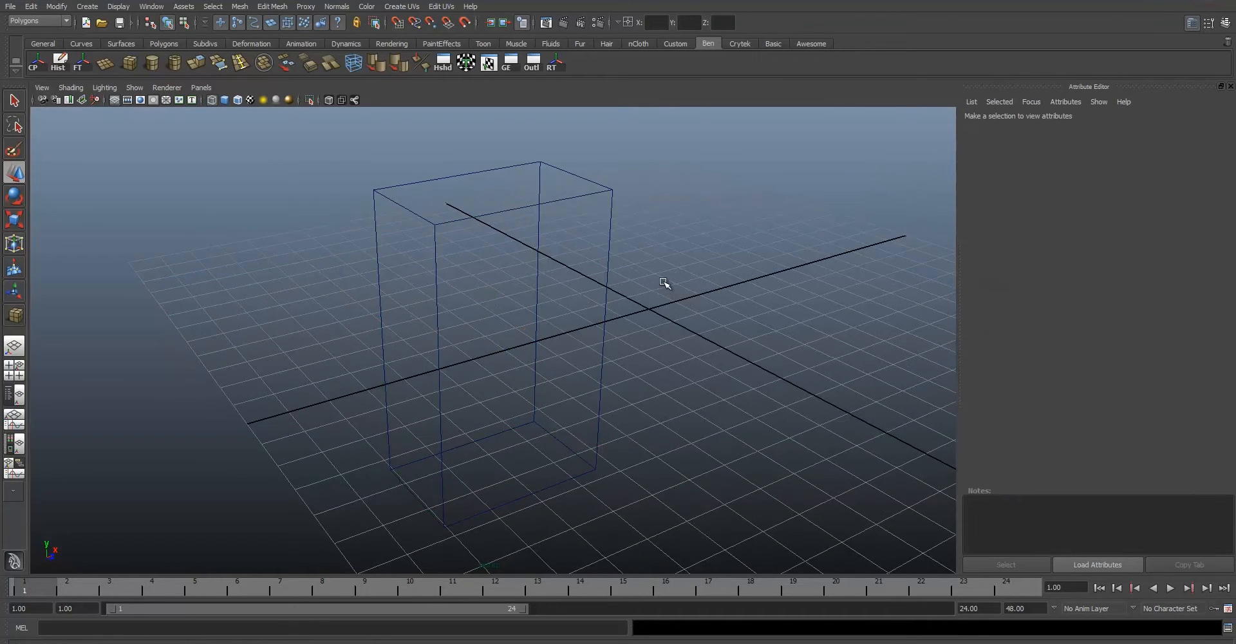
pyautogui.press('a')
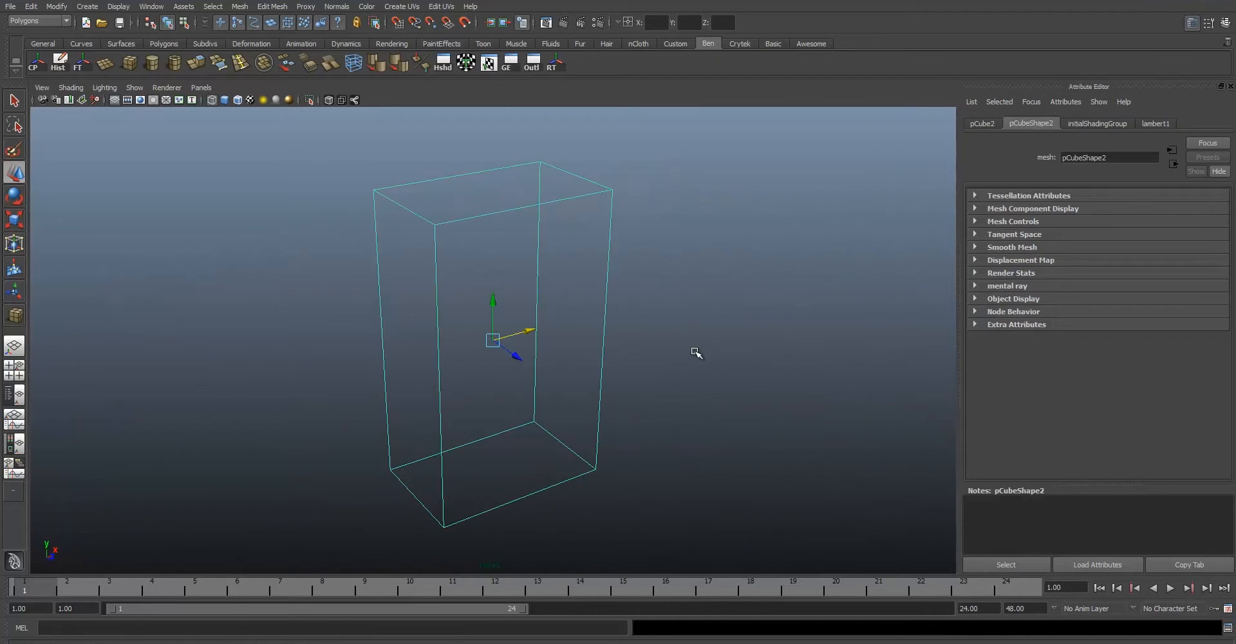
pyautogui.click(693, 351)
# Examine the boxes from other angles and frame the original box again.
pyautogui.scroll(-3, 425, 338)
pyautogui.keyDown('alt'); pyautogui.moveTo(429, 346); pyautogui.dragTo(484, 366); pyautogui.keyUp('alt')
pyautogui.keyDown('alt'); pyautogui.moveTo(666, 384); pyautogui.dragTo(611, 370); pyautogui.keyUp('alt')
pyautogui.keyDown('alt'); pyautogui.moveTo(502, 364); pyautogui.dragTo(522, 363, button='middle'); pyautogui.keyUp('alt')
pyautogui.keyDown('alt'); pyautogui.moveTo(522, 363); pyautogui.dragTo(489, 307); pyautogui.keyUp('alt')
pyautogui.click(515, 307)
pyautogui.press('f')
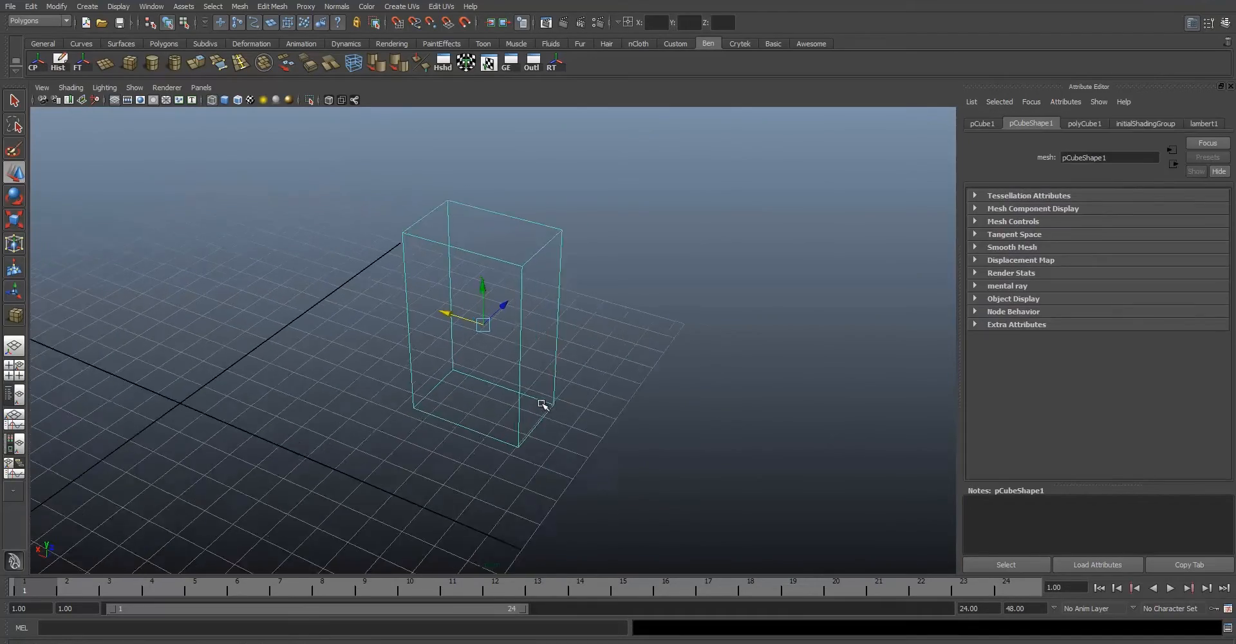
pyautogui.keyDown('alt'); pyautogui.moveTo(350, 375); pyautogui.dragTo(733, 328); pyautogui.keyUp('alt')
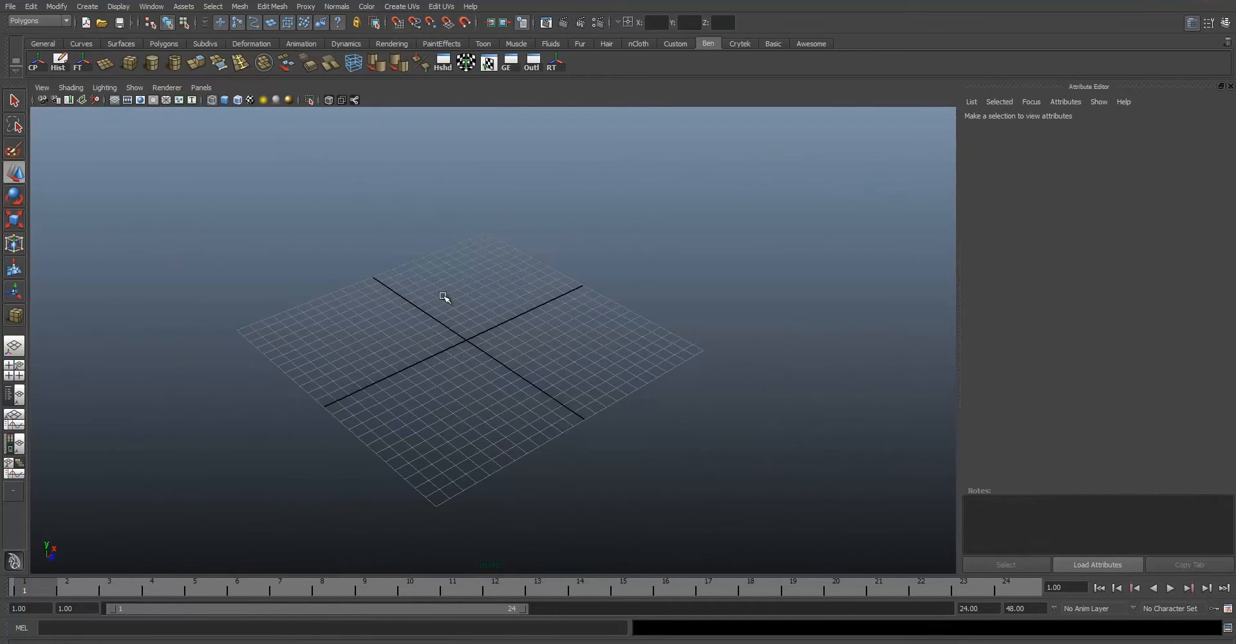
# Switch the menu set to Animation and back to Polygons.
pyautogui.scroll(1, 444, 295)
pyautogui.click(40, 22)
pyautogui.click(34, 33)
pyautogui.click(41, 22)
pyautogui.click(38, 40)
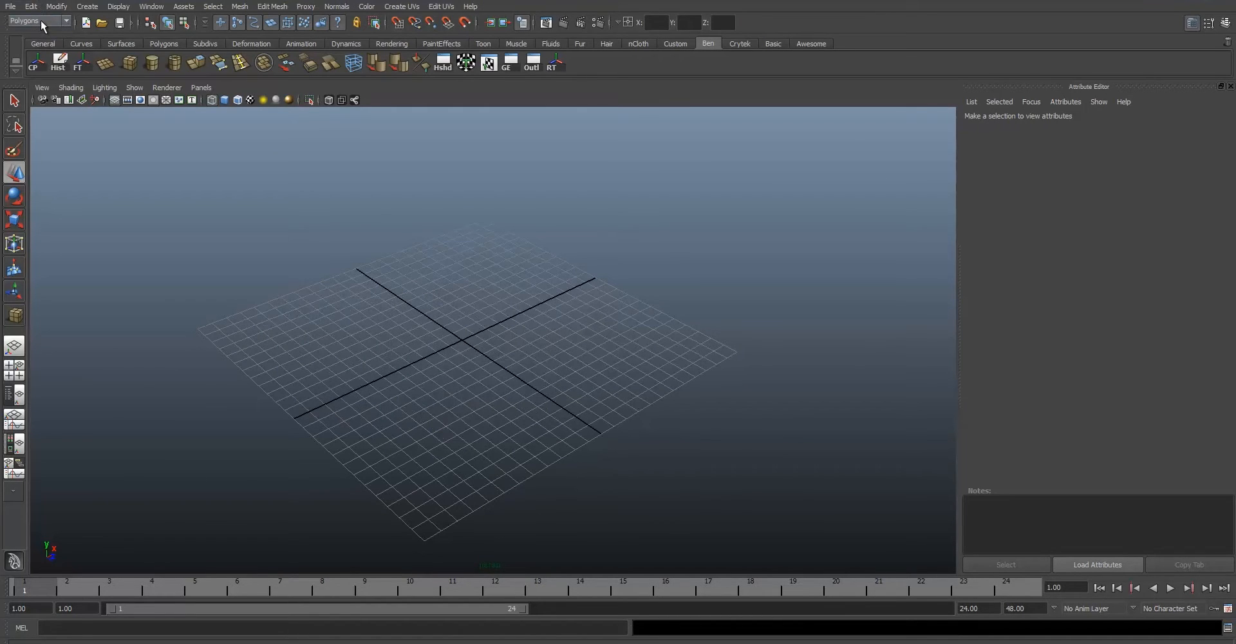
pyautogui.click(41, 21)
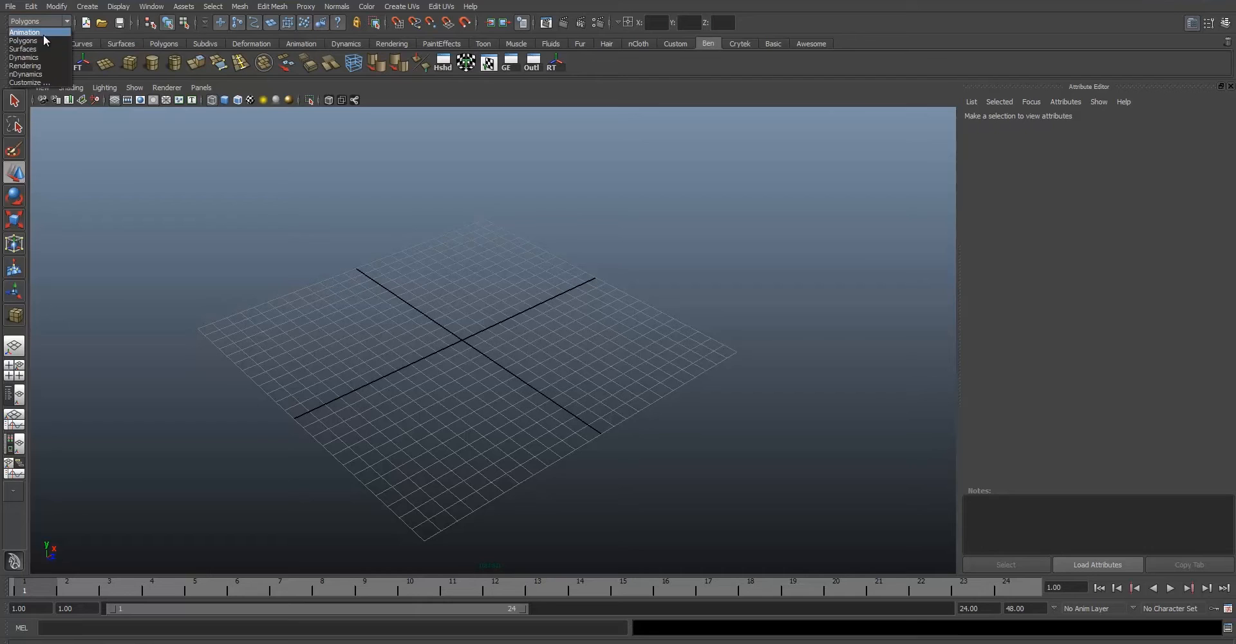
pyautogui.click(44, 33)
pyautogui.click(52, 20)
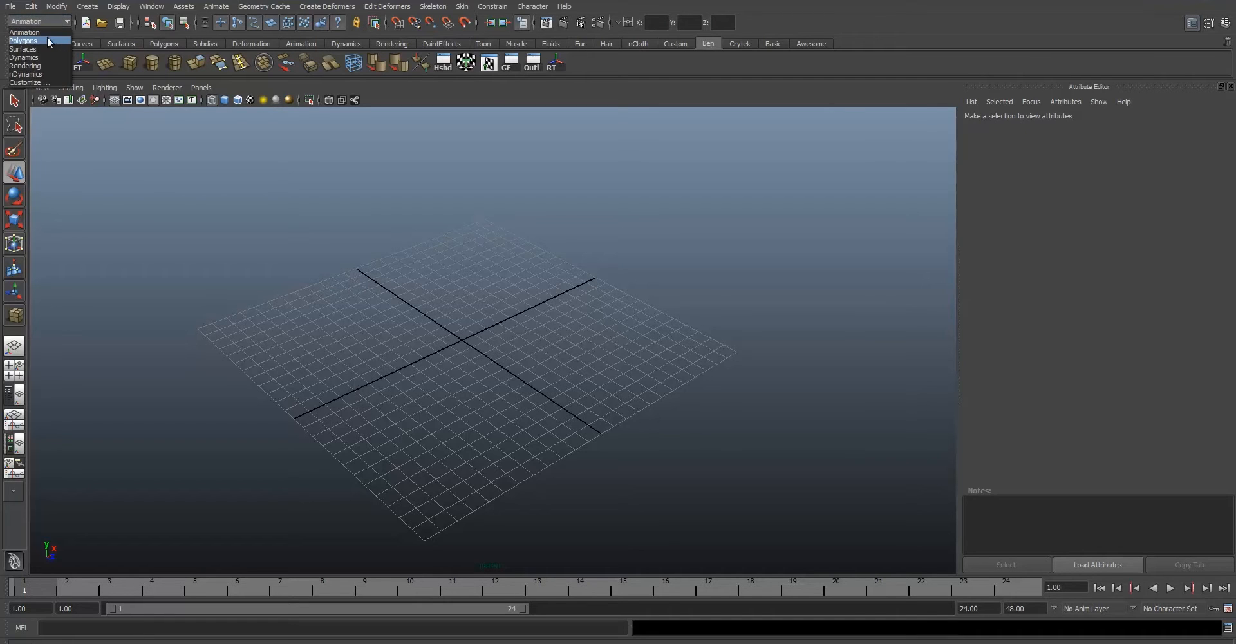
pyautogui.click(48, 39)
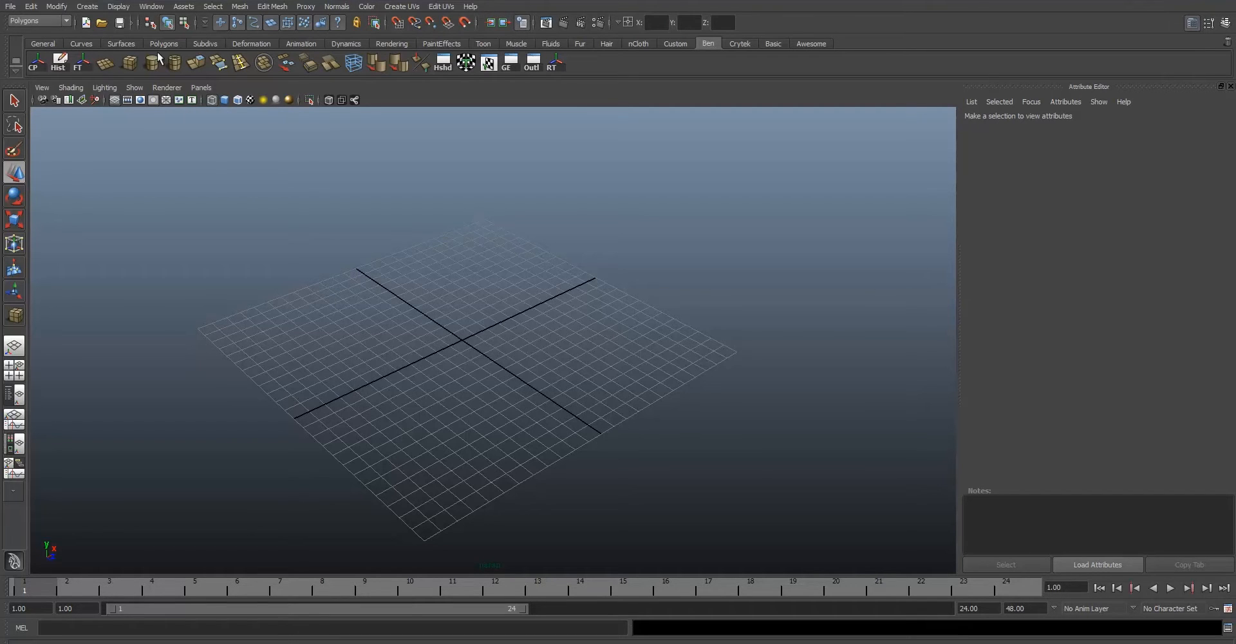
# Look through the Deformation and Subdivs tool shelves and bring up the Polygons shelf.
pyautogui.click(256, 44)
pyautogui.click(199, 42)
pyautogui.click(159, 45)
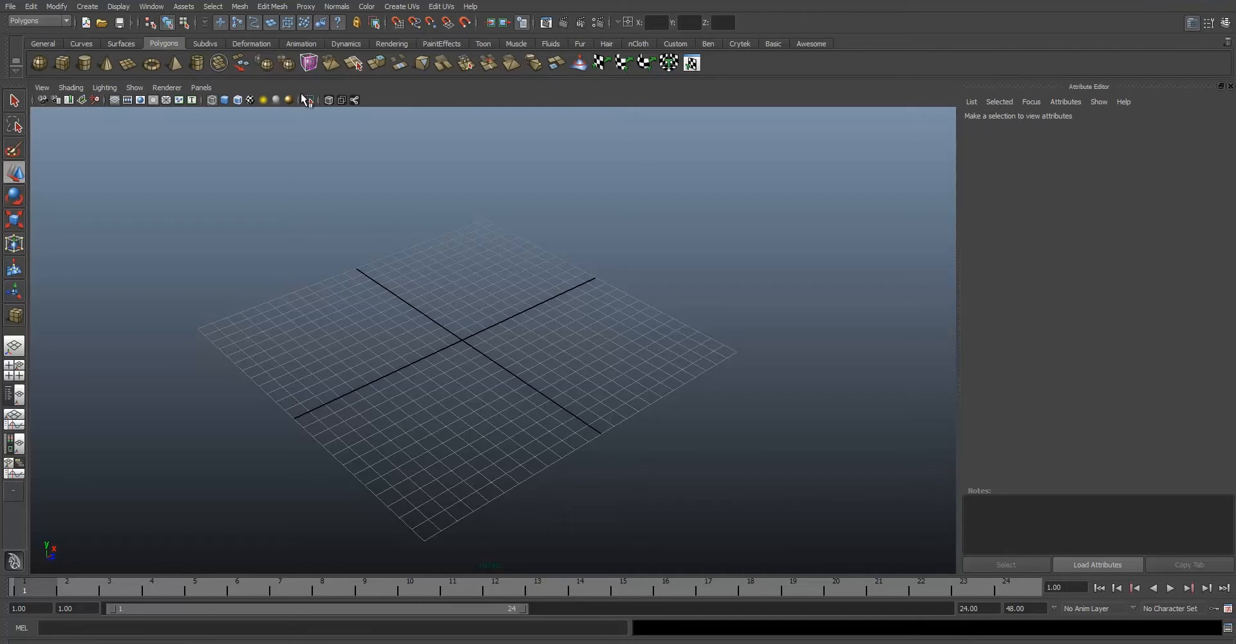
# Draw a polygon cube at the centre of the grid, setting its base and then its height.
pyautogui.click(61, 64)
pyautogui.scroll(3, 469, 332)
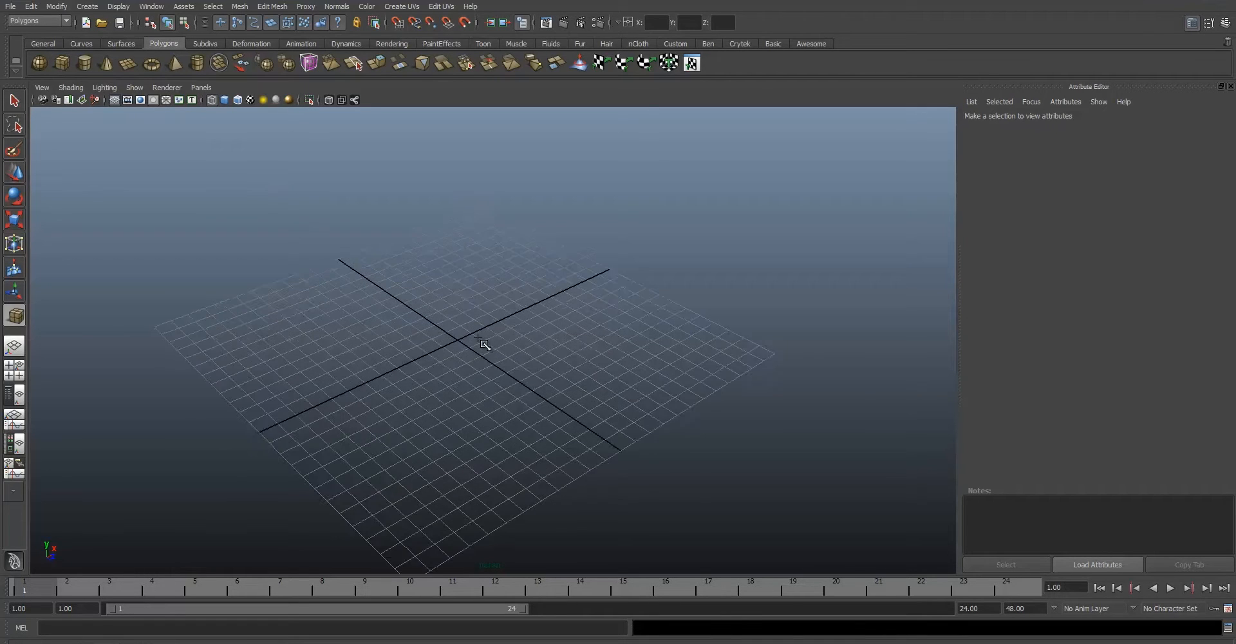
pyautogui.moveTo(459, 310); pyautogui.dragTo(425, 381)
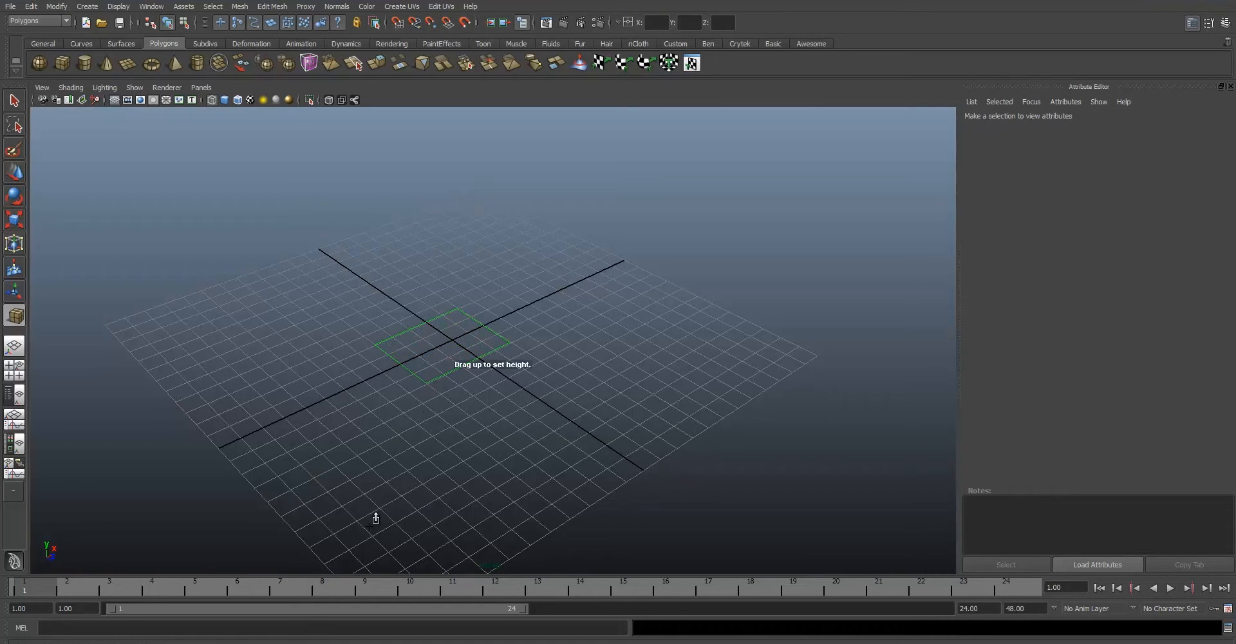
pyautogui.scroll(5, 438, 360)
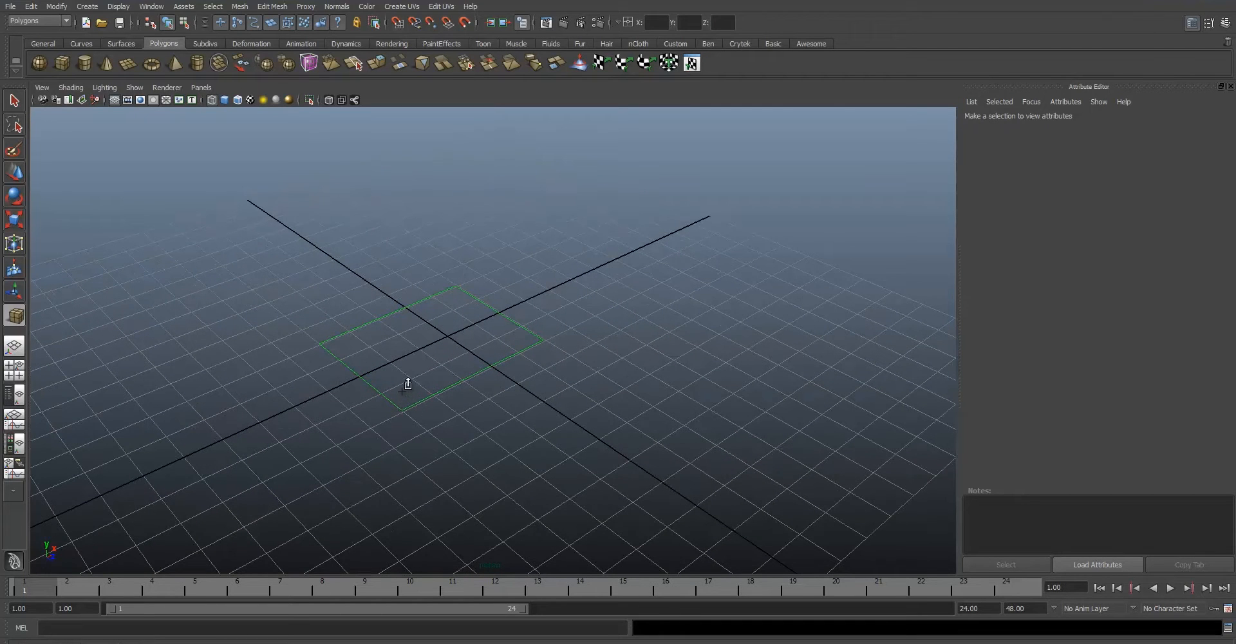
pyautogui.moveTo(414, 367); pyautogui.dragTo(405, 168)
pyautogui.keyDown('alt'); pyautogui.moveTo(453, 240); pyautogui.dragTo(519, 325); pyautogui.keyUp('alt')
pyautogui.keyDown('alt'); pyautogui.moveTo(391, 347); pyautogui.dragTo(586, 344); pyautogui.keyUp('alt')
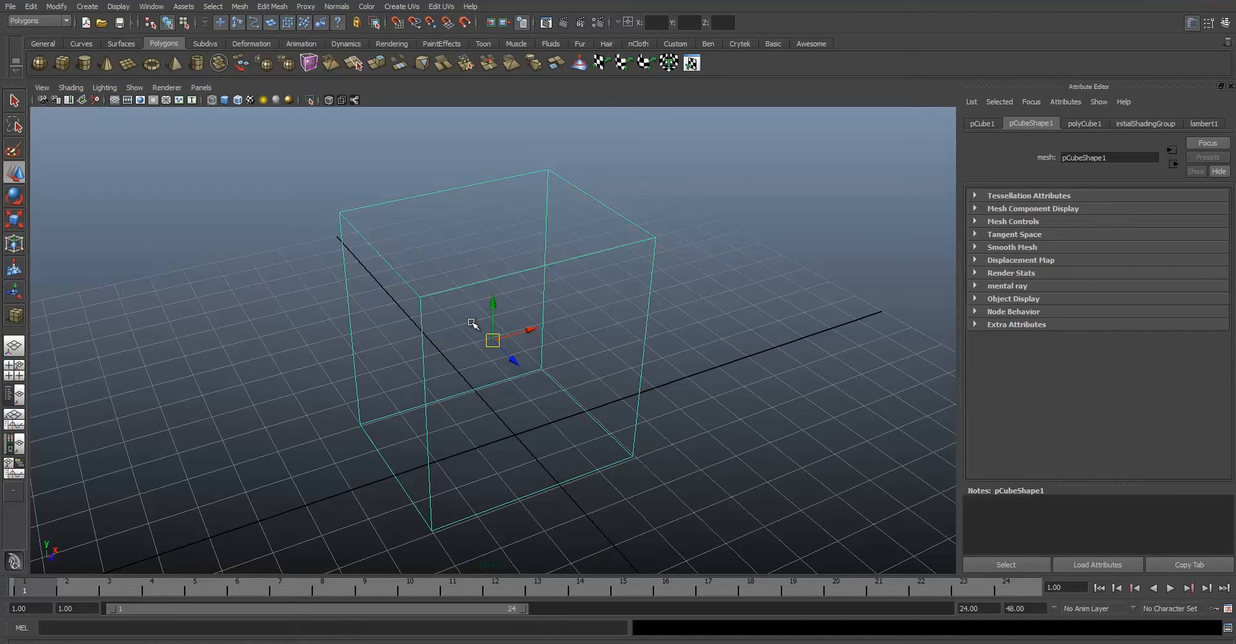
# Compare the cube in shaded and wireframe display, and pick several of its corner vertices in wireframe.
pyautogui.press('5')
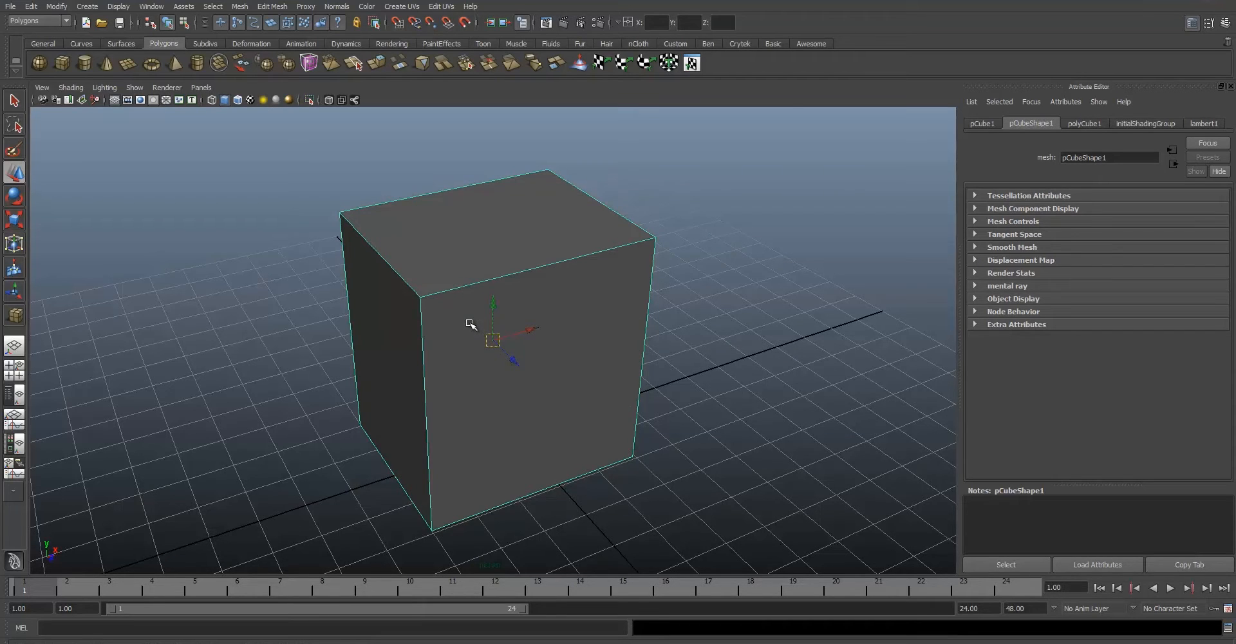
pyautogui.press('4')
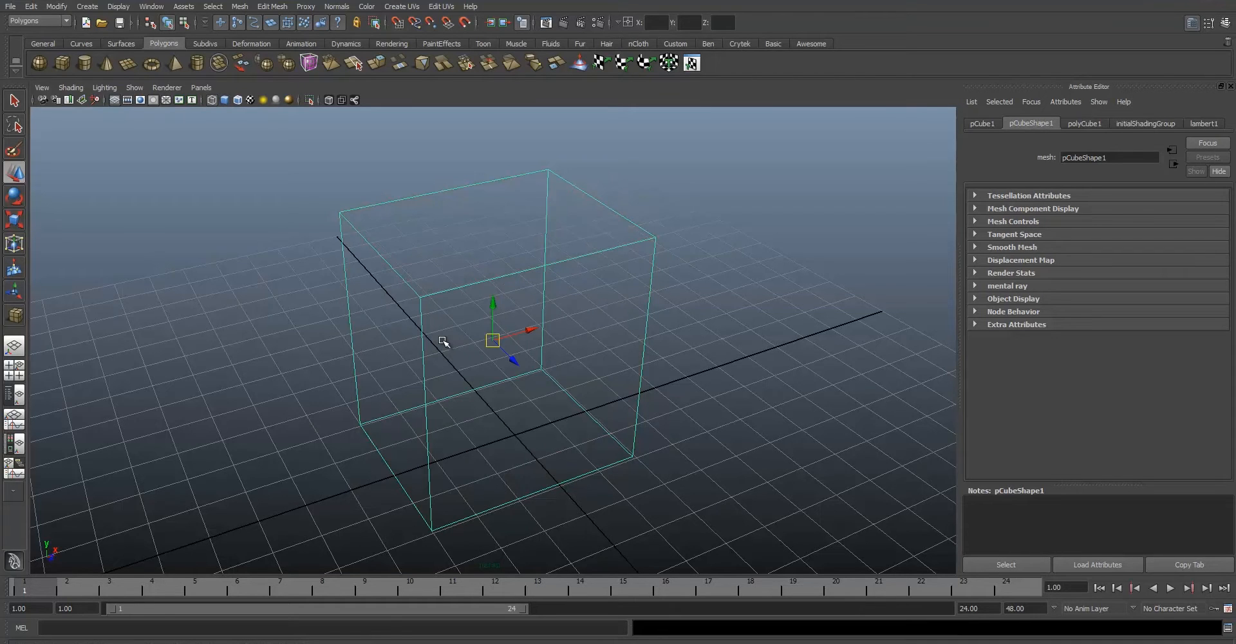
pyautogui.moveTo(420, 298); pyautogui.dragTo(364, 297, button='right')
pyautogui.click(541, 368)
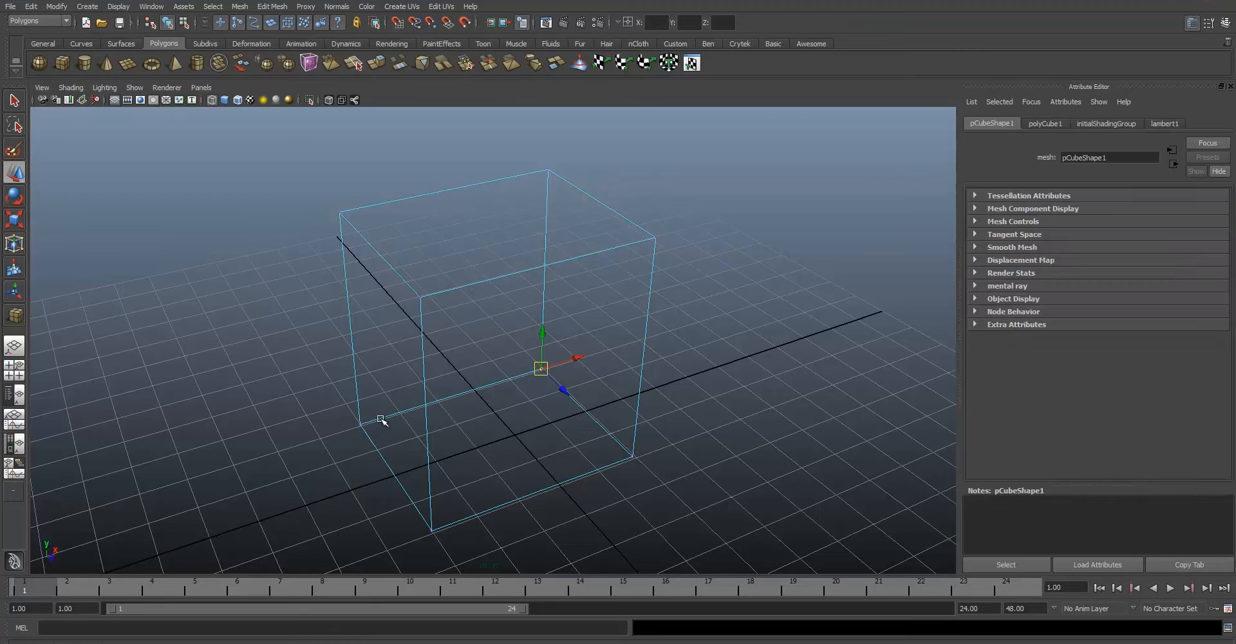
pyautogui.keyDown('shift'); pyautogui.click(358, 424); pyautogui.keyUp('shift')
pyautogui.click(339, 211)
pyautogui.click(420, 297)
# Display the cube smooth shaded and return from vertex to whole-object selection.
pyautogui.press('5')
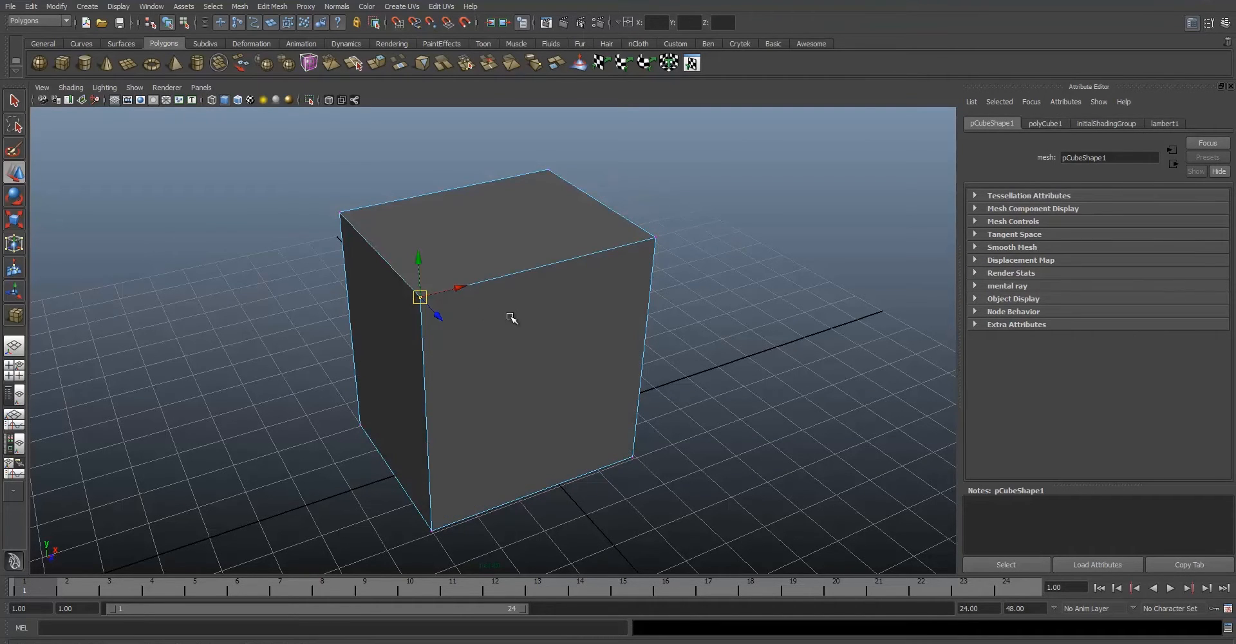
pyautogui.moveTo(499, 316); pyautogui.dragTo(526, 305, button='right')
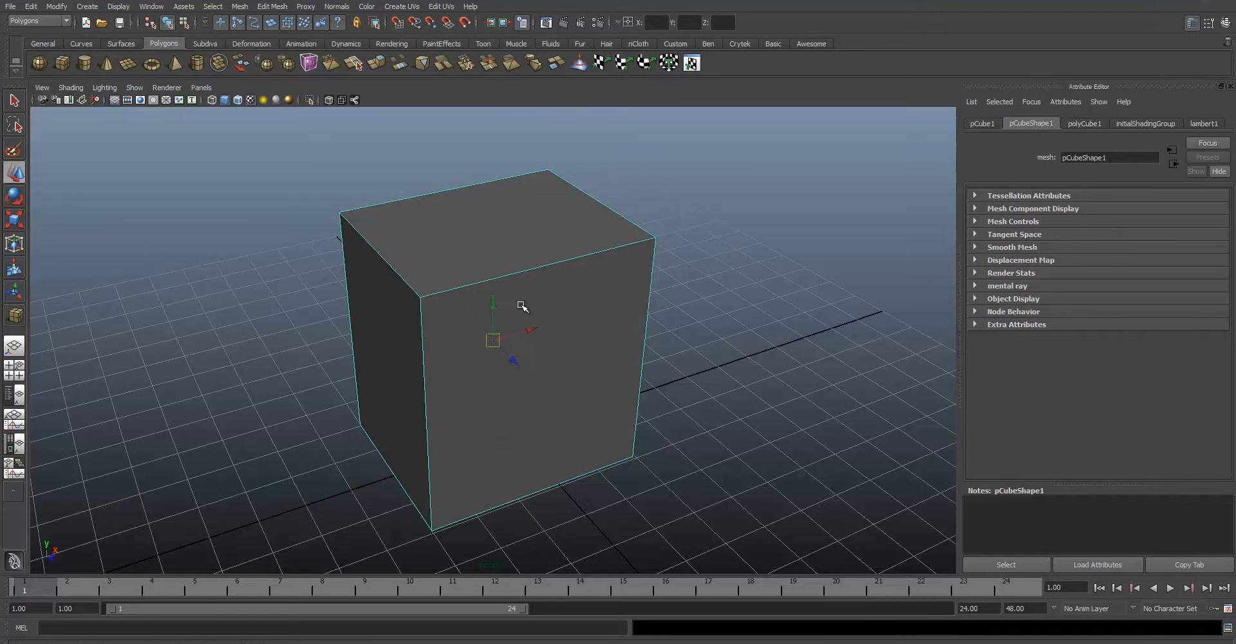
pyautogui.scroll(-3, 511, 338)
pyautogui.scroll(4, 515, 342)
pyautogui.scroll(-1, 515, 344)
pyautogui.keyDown('alt'); pyautogui.moveTo(499, 318); pyautogui.dragTo(518, 314); pyautogui.keyUp('alt')
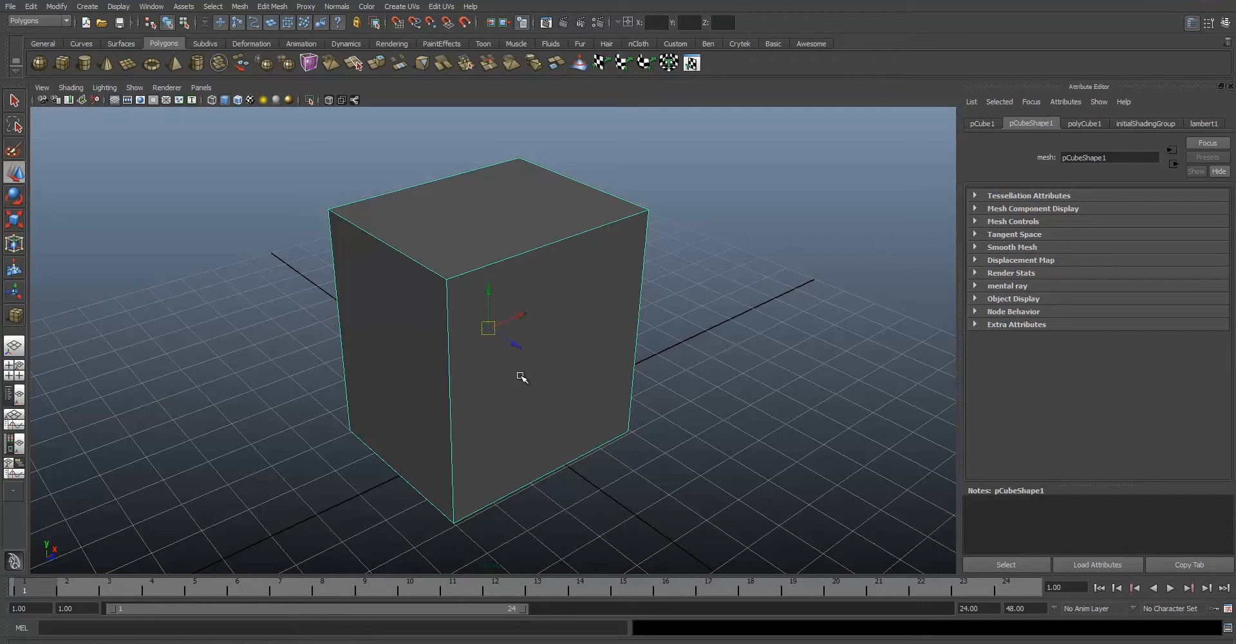
# Try moving the cube freely away from the grid's centre, check the four-view layout and undo the move.
pyautogui.moveTo(529, 314); pyautogui.dragTo(577, 165)
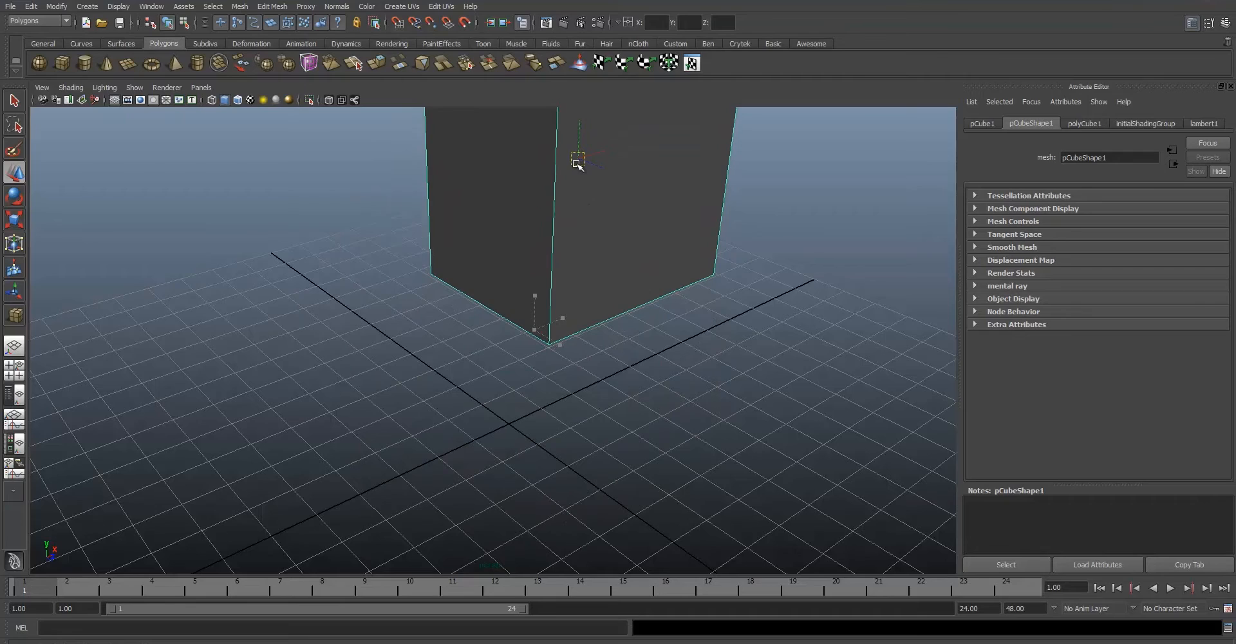
pyautogui.keyDown('alt'); pyautogui.moveTo(538, 400); pyautogui.dragTo(532, 332); pyautogui.keyUp('alt')
pyautogui.press('space')
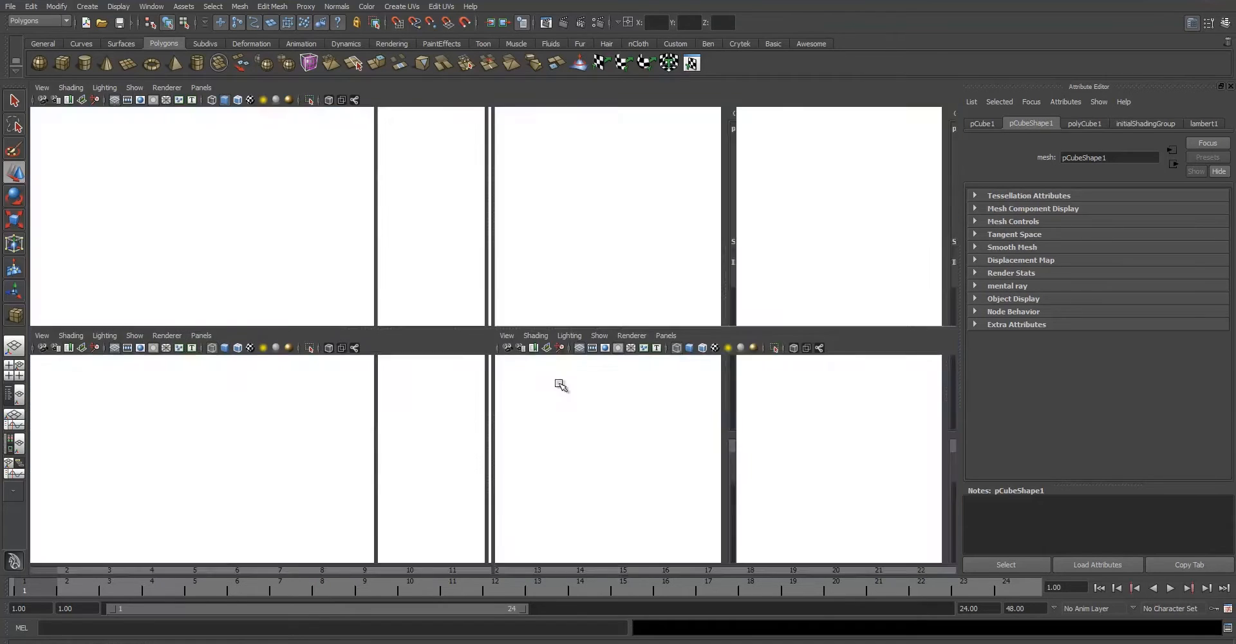
pyautogui.press('space')
pyautogui.moveTo(491, 272); pyautogui.dragTo(516, 287, button='middle')
pyautogui.press('z')
pyautogui.press('space')
pyautogui.press('space')
pyautogui.keyDown('alt'); pyautogui.moveTo(543, 298); pyautogui.dragTo(559, 364); pyautogui.keyUp('alt')
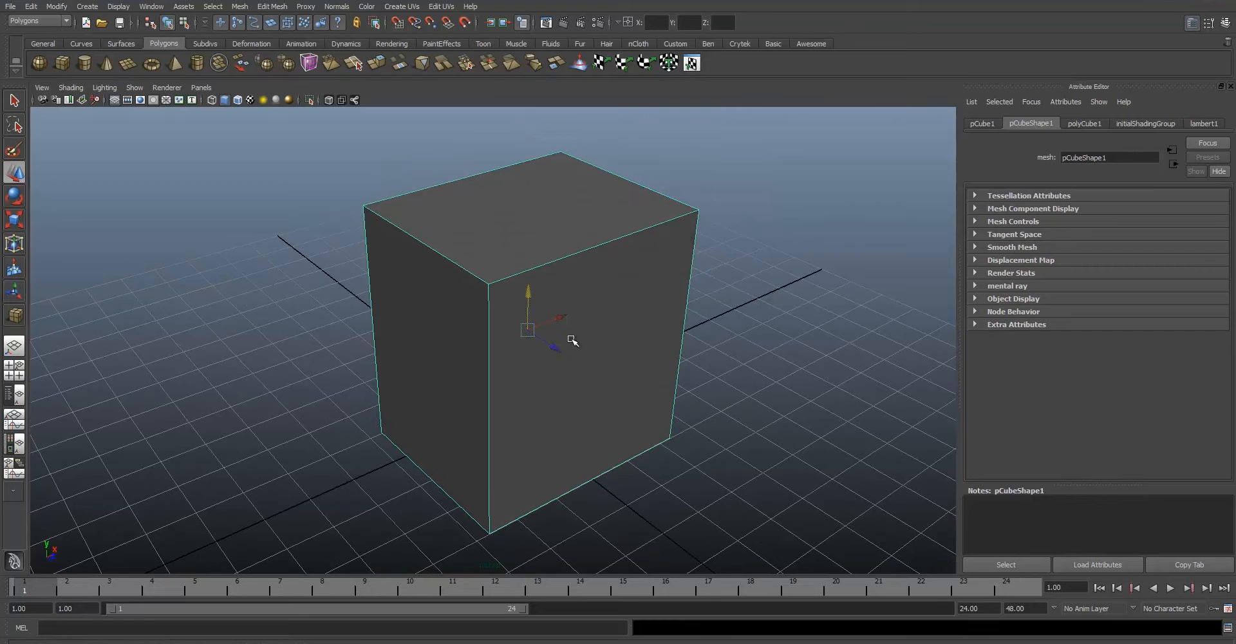
# Try rotating the cube freely in several directions with the Rotate tool and undo the rotations.
pyautogui.press('e')
pyautogui.moveTo(503, 359)
pyautogui.mouseDown()
pyautogui.moveTo(477, 354)
pyautogui.moveTo(524, 358)
pyautogui.moveTo(504, 354)
pyautogui.moveTo(540, 353)
pyautogui.moveTo(579, 330)
pyautogui.moveTo(504, 359)
pyautogui.moveTo(484, 323)
pyautogui.moveTo(545, 284)
pyautogui.moveTo(493, 357)
pyautogui.mouseUp()
pyautogui.hotkey('ctrl', 'z')
pyautogui.hotkey('ctrl', 'z')
pyautogui.hotkey('ctrl', 'z')
pyautogui.hotkey('ctrl', 'z')
pyautogui.moveTo(560, 321); pyautogui.dragTo(470, 313)
pyautogui.hotkey('ctrl', 'z')
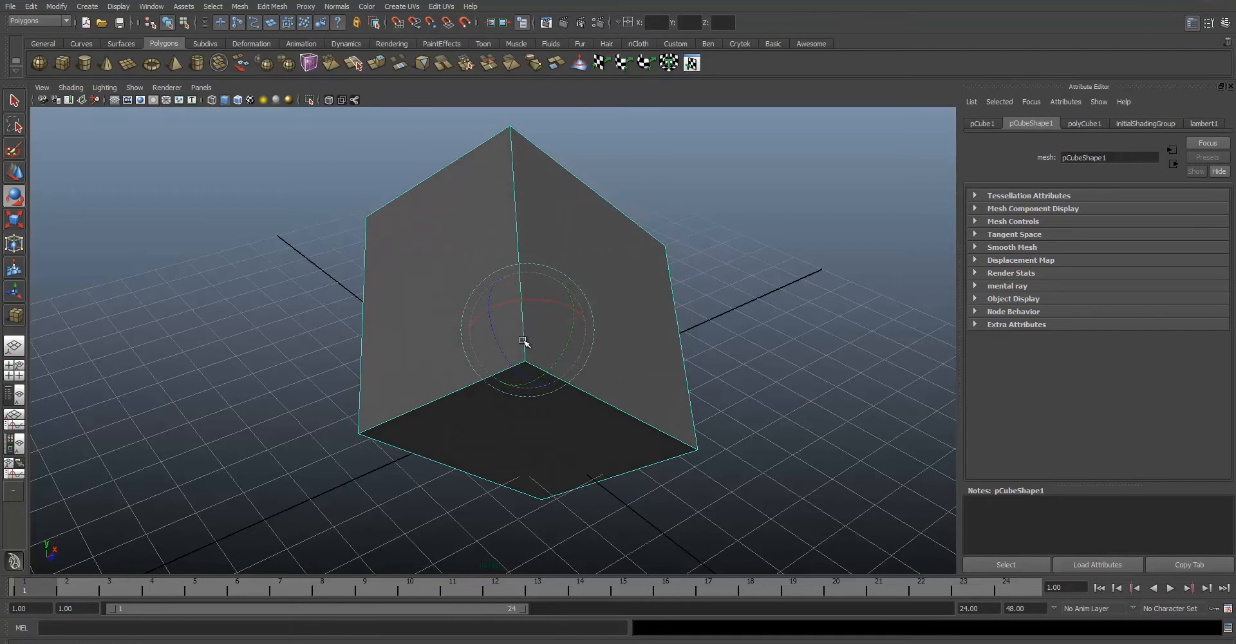
pyautogui.hotkey('ctrl', 'z')
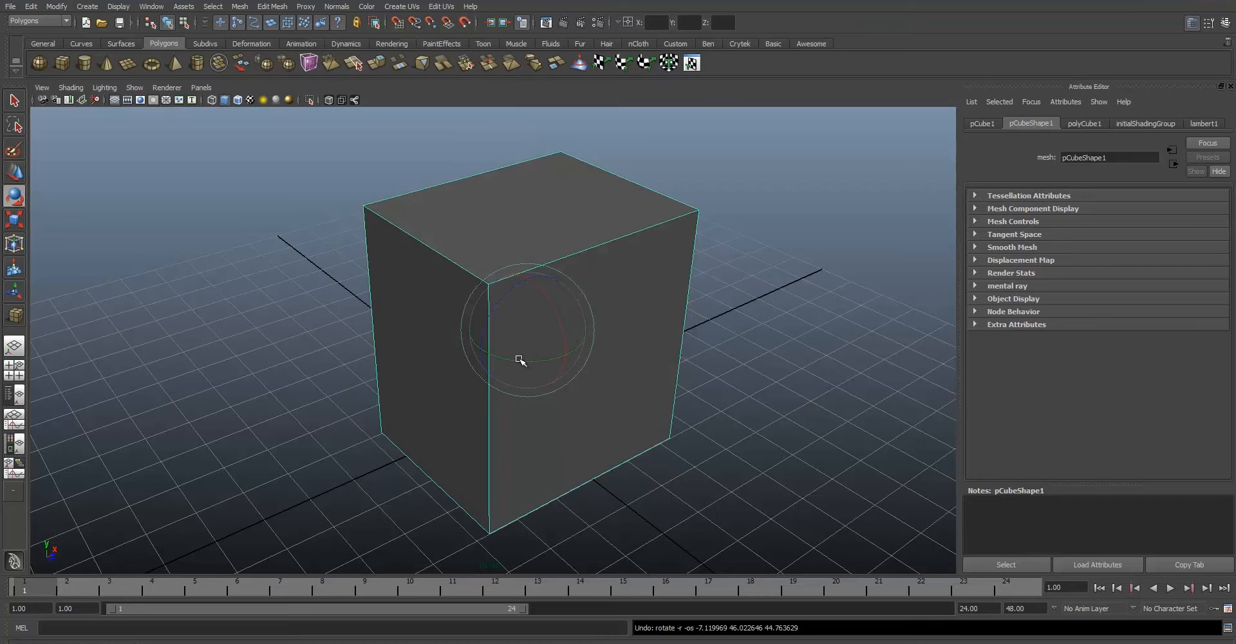
# Rotate the cube slightly about its vertical axis and undo a trial rotation about its Z axis.
pyautogui.moveTo(519, 360); pyautogui.dragTo(540, 360)
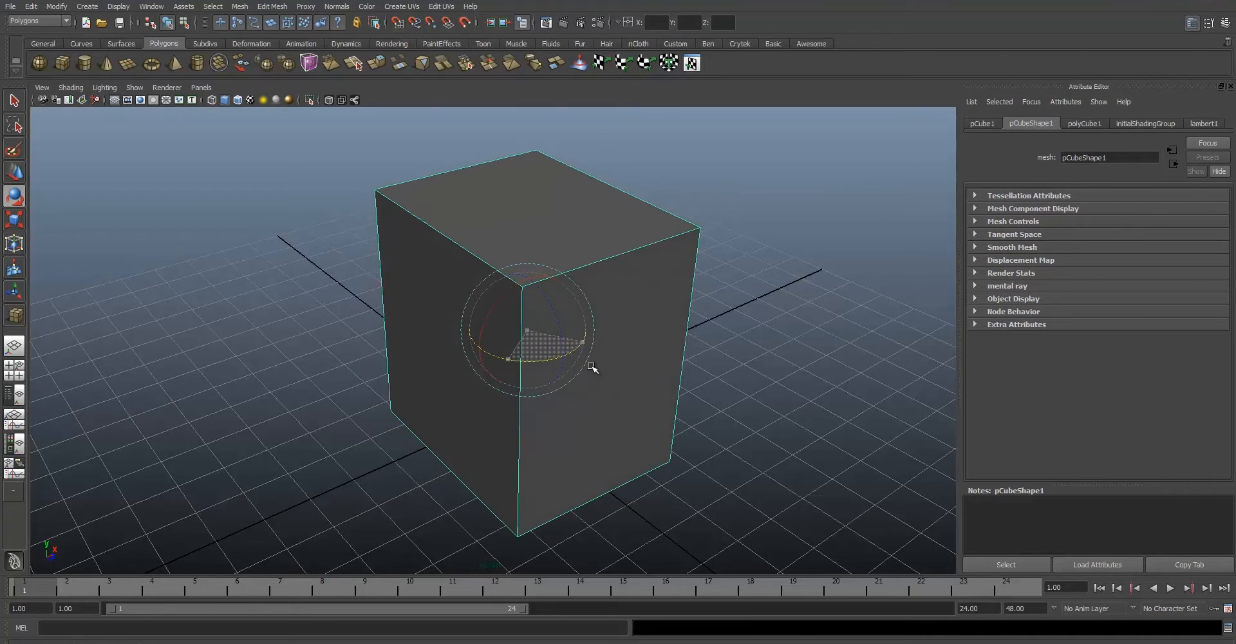
pyautogui.hotkey('ctrl', 'z')
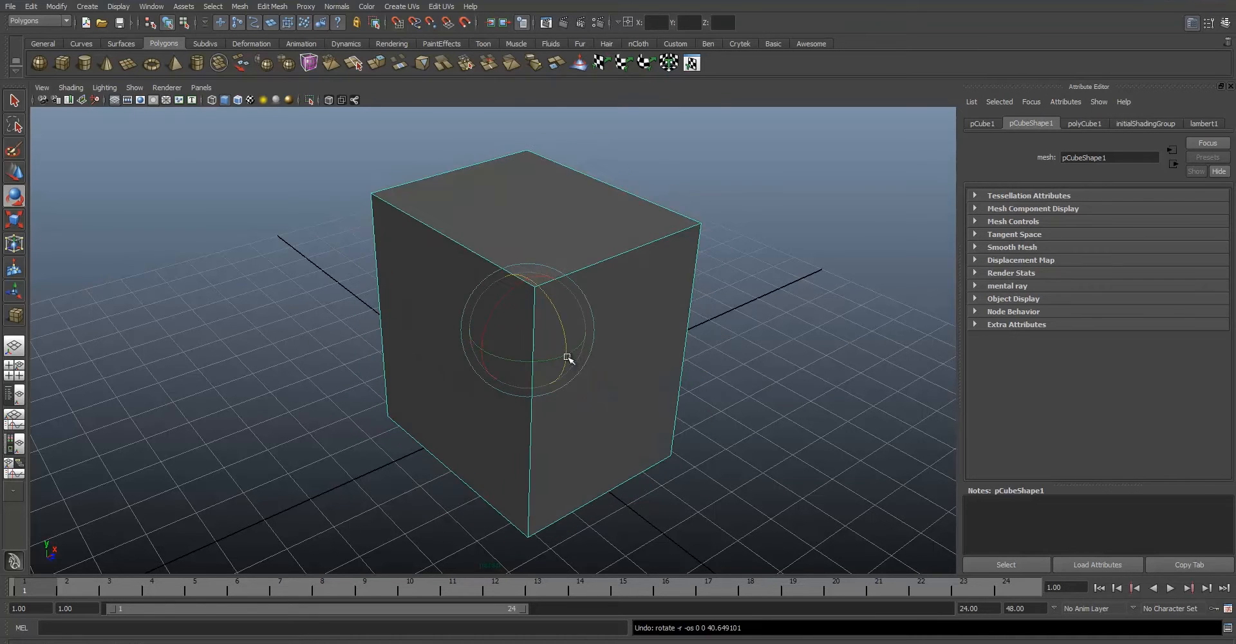
# Try one more rotation of the cube, undo it, and deselect the cube.
pyautogui.moveTo(542, 281); pyautogui.dragTo(502, 368)
pyautogui.hotkey('ctrl', 'z')
pyautogui.click(739, 362)
pyautogui.scroll(-5, 678, 373)
pyautogui.keyDown('alt'); pyautogui.moveTo(677, 373); pyautogui.dragTo(579, 403); pyautogui.keyUp('alt')
pyautogui.scroll(6, 582, 413)
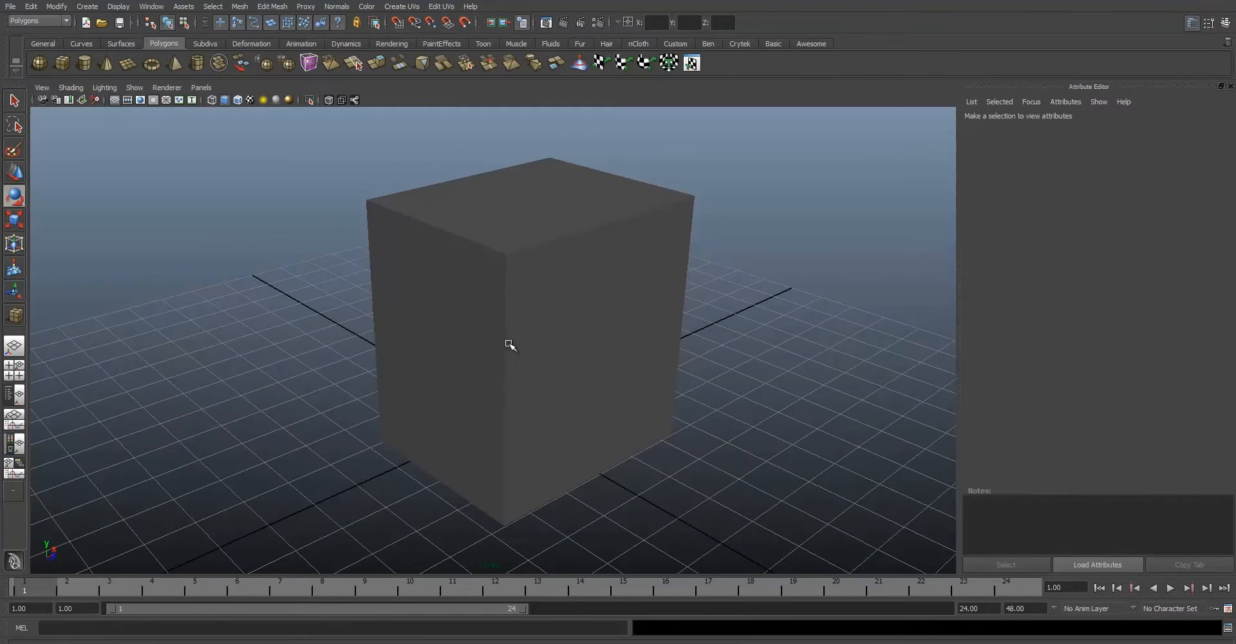
# Try scaling the selected cube uniformly and along its individual axes with the Scale tool, undoing the changes.
pyautogui.click(509, 345)
pyautogui.press('r')
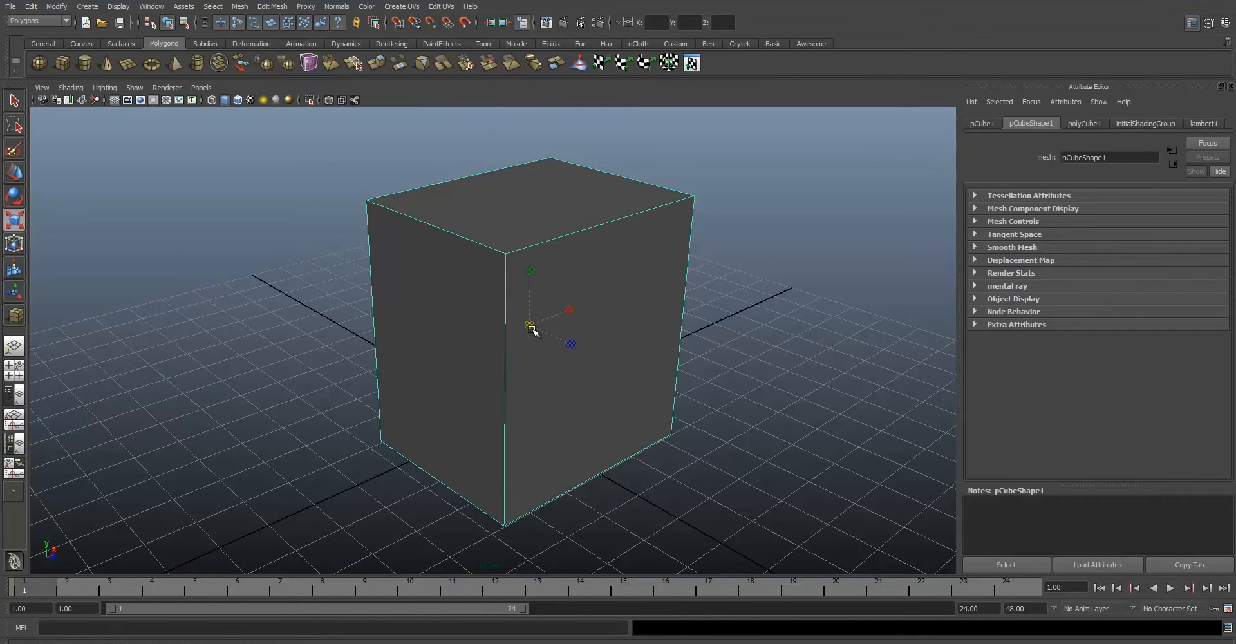
pyautogui.moveTo(528, 326); pyautogui.dragTo(499, 384)
pyautogui.hotkey('ctrl', 'z')
pyautogui.moveTo(572, 342); pyautogui.dragTo(536, 325)
pyautogui.moveTo(529, 276); pyautogui.dragTo(535, 325)
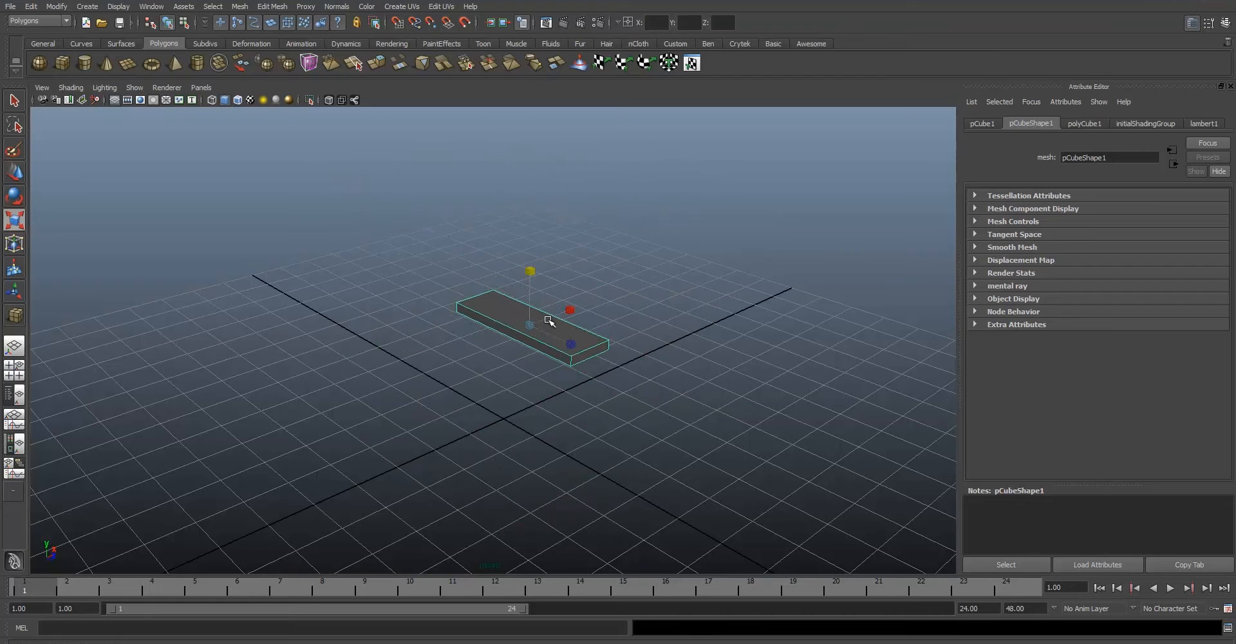
pyautogui.hotkey('ctrl', 'z')
pyautogui.hotkey('ctrl', 'z')
pyautogui.hotkey('ctrl', 'z')
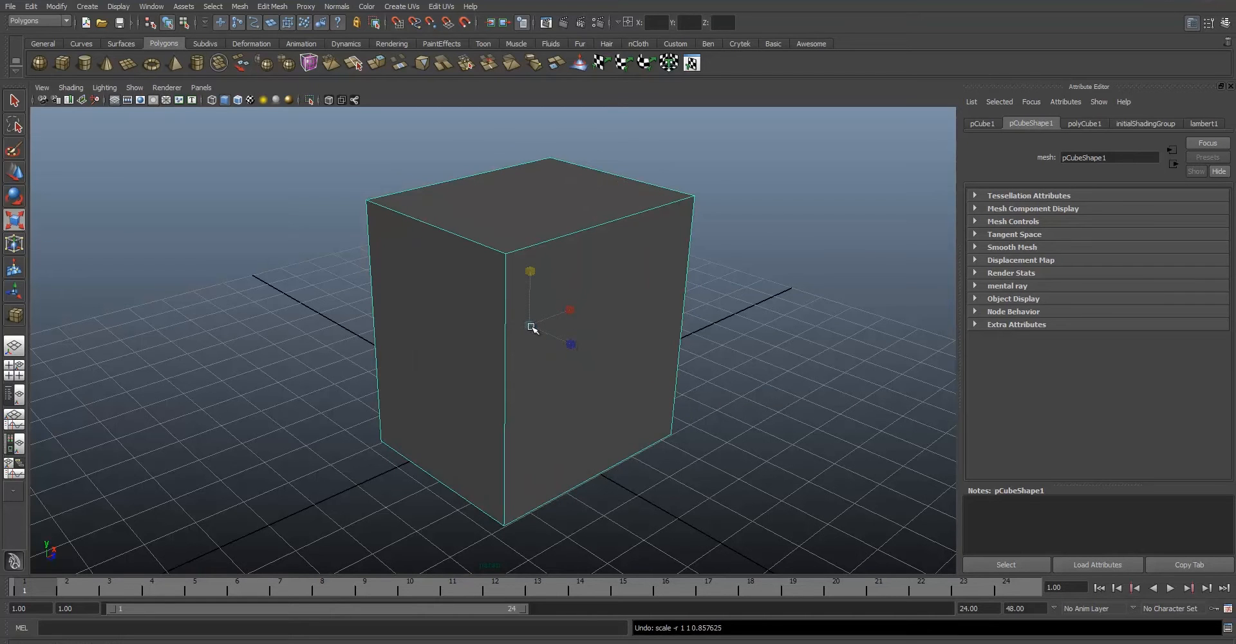
# Scale the cube uniformly to about 1.01, thin it along its Z axis to about 0.669, and activate the Rotate tool.
pyautogui.moveTo(528, 325); pyautogui.dragTo(786, 164)
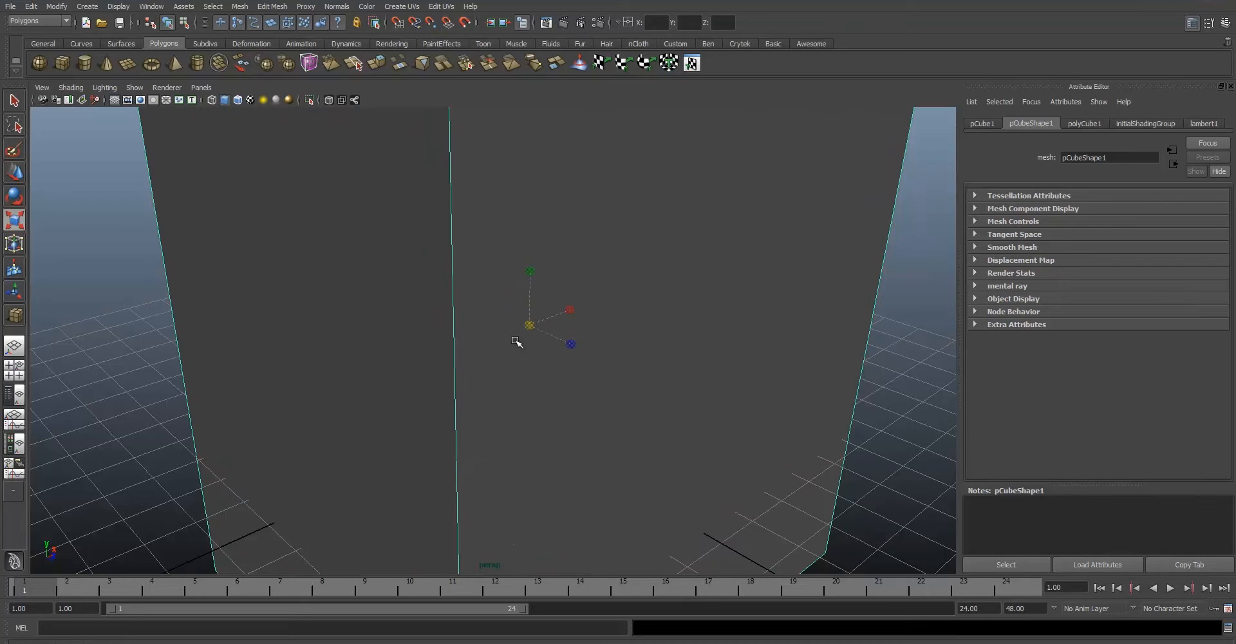
pyautogui.moveTo(530, 325); pyautogui.dragTo(471, 334)
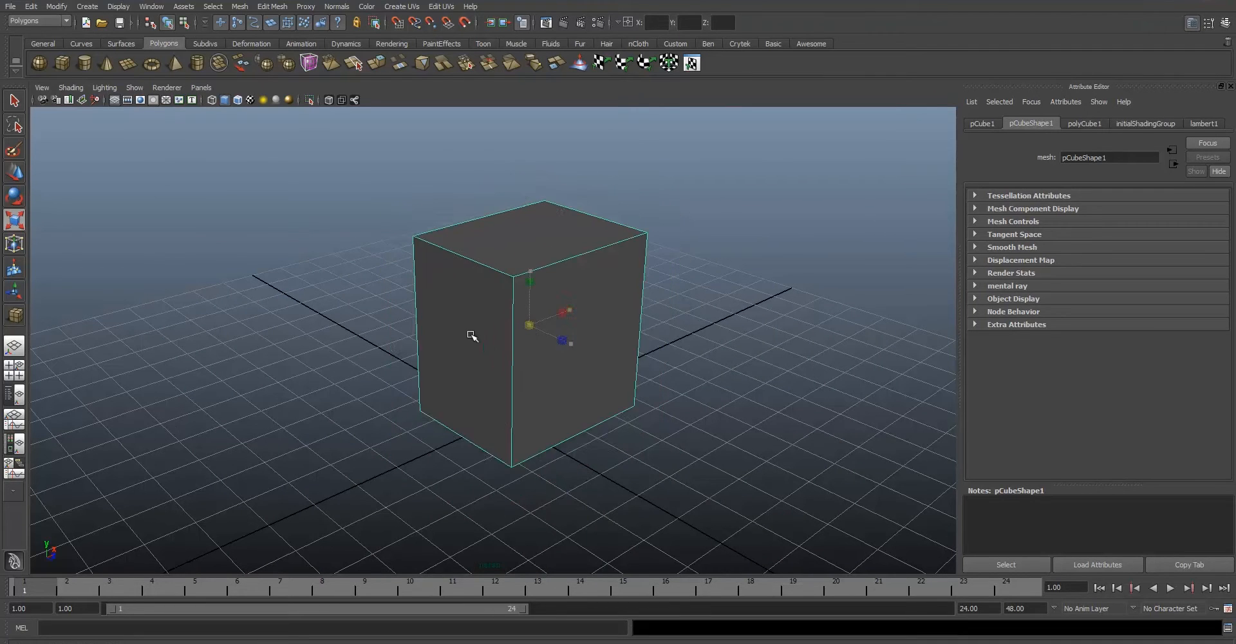
pyautogui.moveTo(547, 327); pyautogui.dragTo(432, 281)
pyautogui.press('e')
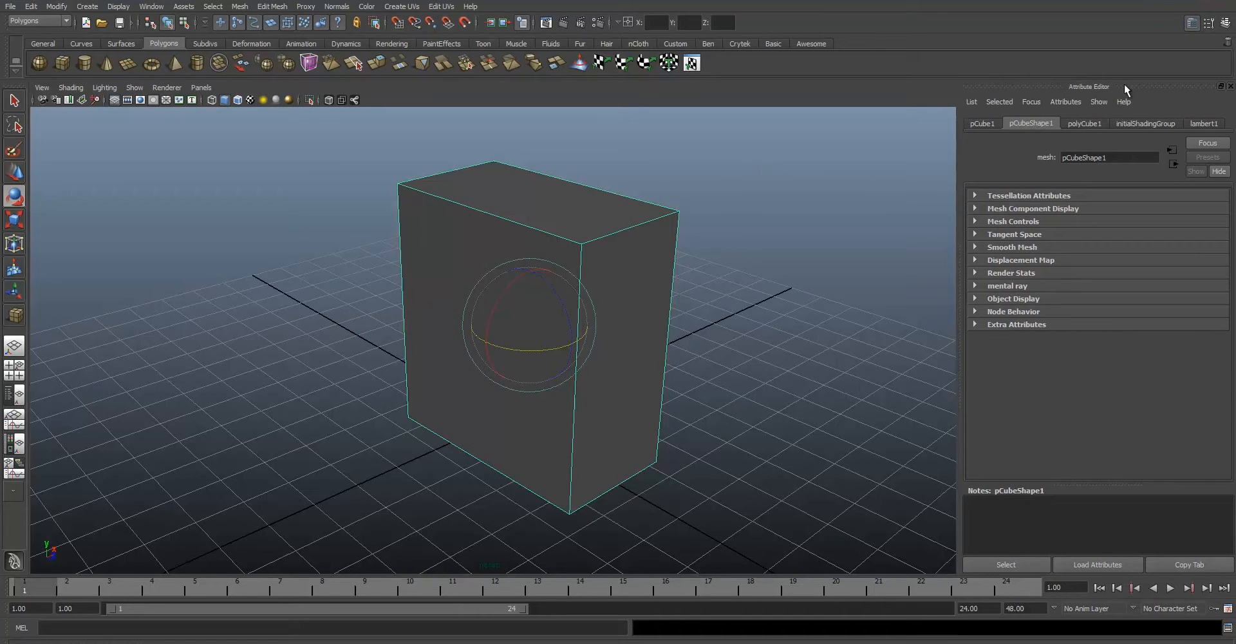
# Hide and redisplay the Attribute Editor, and look through the cube's transform, shape, history and material attributes.
pyautogui.click(1190, 23)
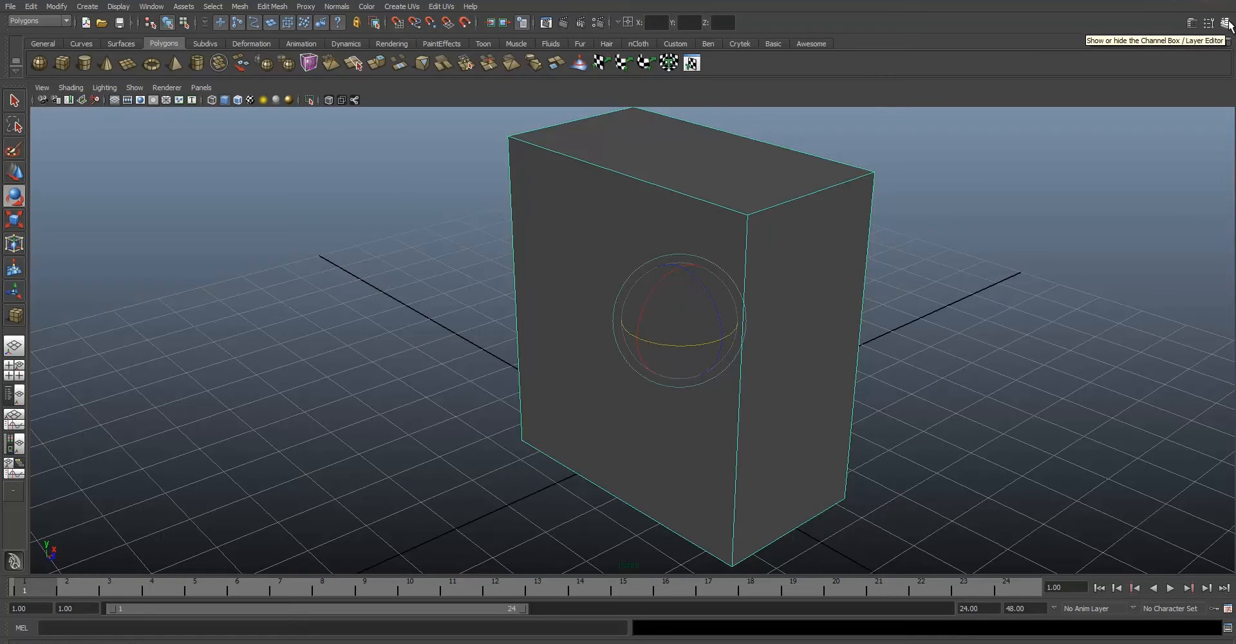
pyautogui.click(1192, 23)
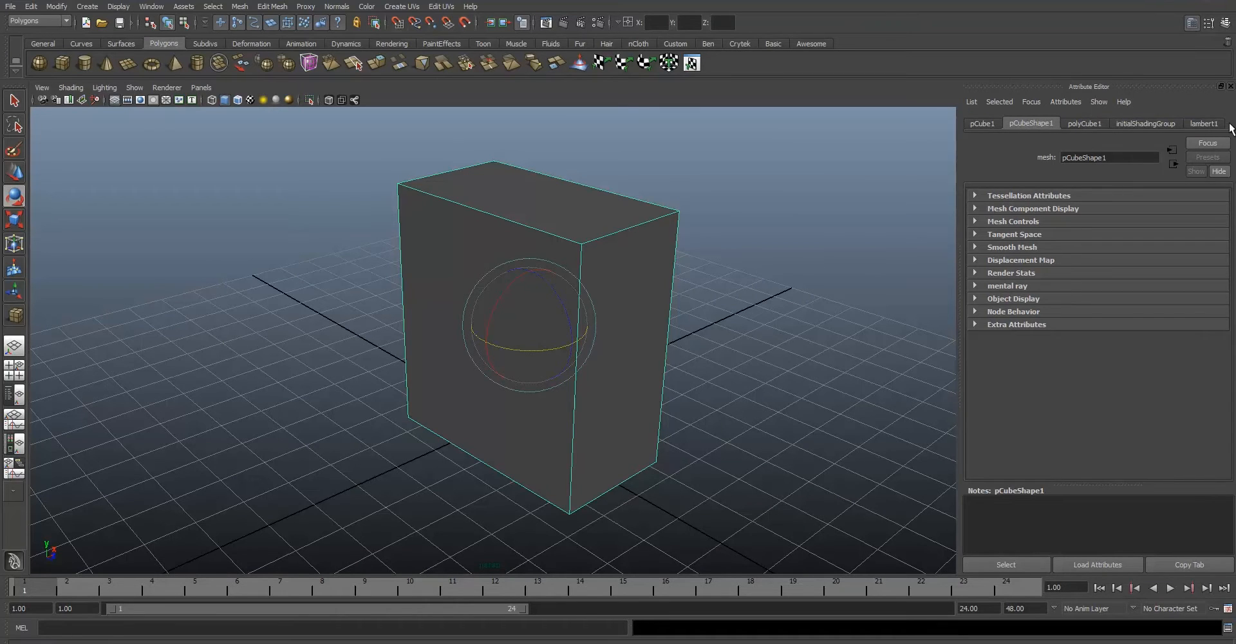
pyautogui.click(995, 121)
pyautogui.click(1030, 122)
pyautogui.click(1083, 122)
pyautogui.click(1149, 122)
pyautogui.click(1187, 122)
pyautogui.click(1087, 123)
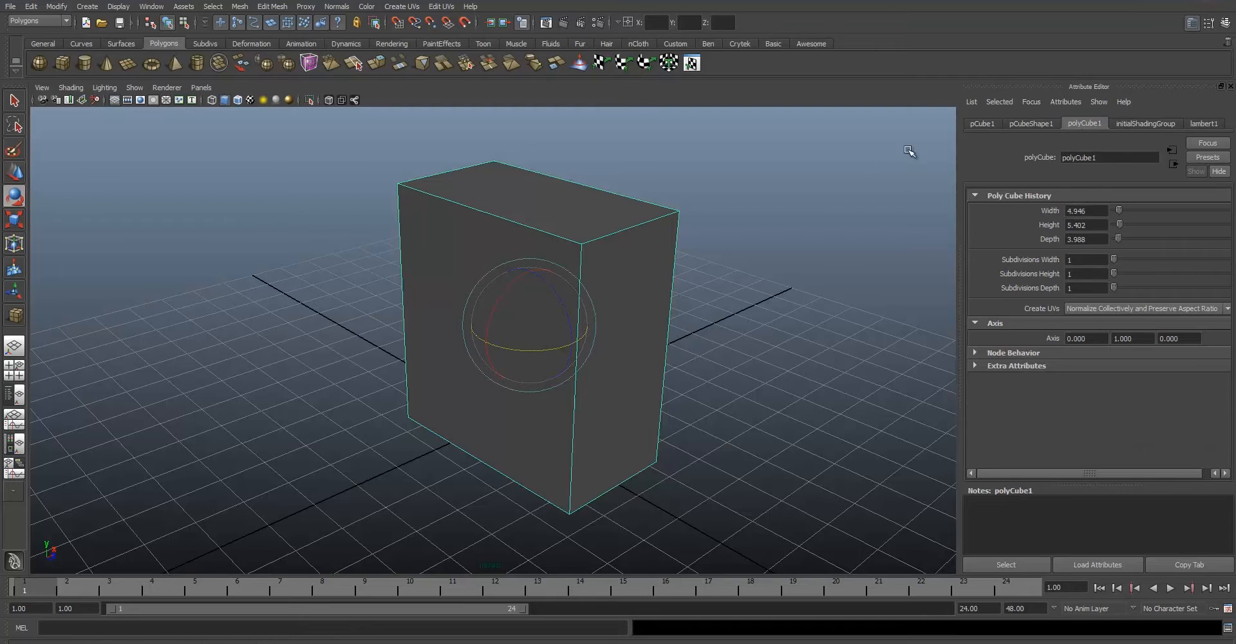
pyautogui.click(1027, 126)
pyautogui.click(1073, 125)
# Try component selection on the cube, return to whole-object selection, and try a higher Subdivisions Width before restoring it to 1.
pyautogui.moveTo(604, 266); pyautogui.dragTo(707, 271, button='right')
pyautogui.click(624, 272)
pyautogui.click(543, 208)
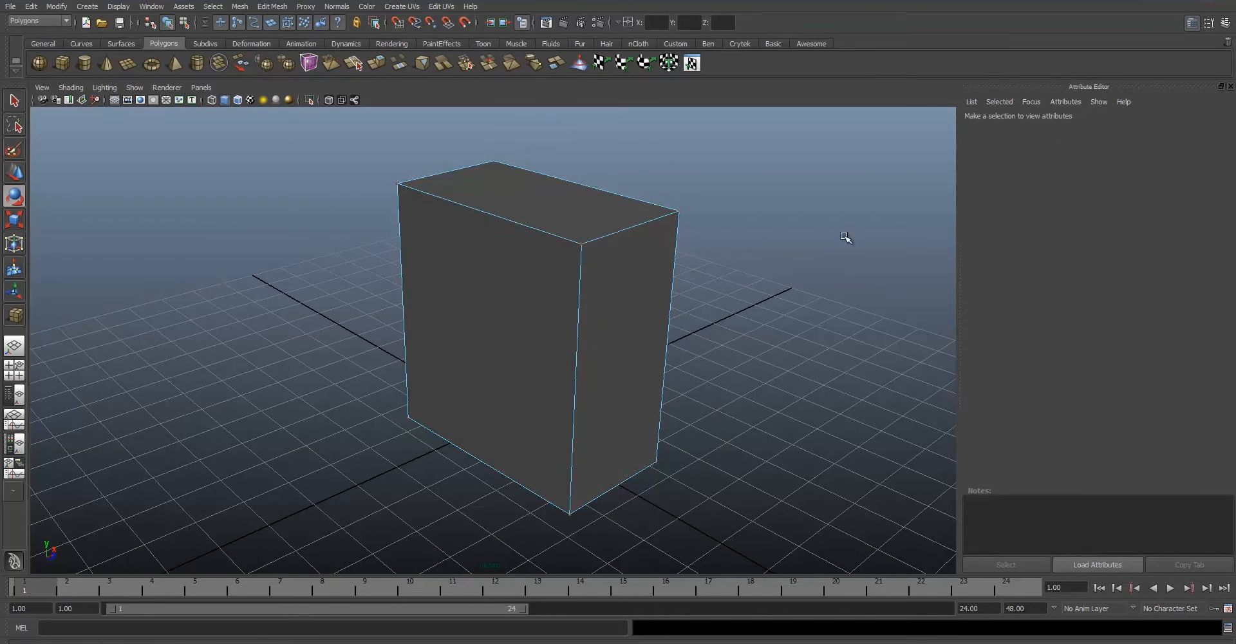
pyautogui.moveTo(600, 234); pyautogui.dragTo(648, 215, button='right')
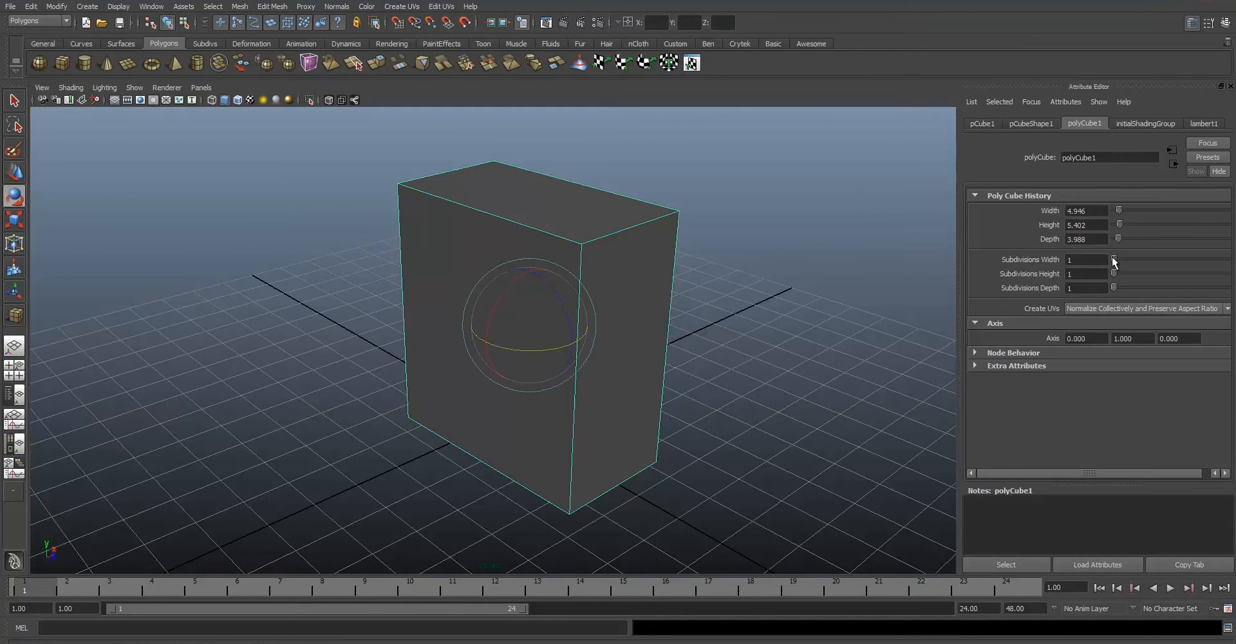
pyautogui.moveTo(1117, 260)
pyautogui.mouseDown()
pyautogui.moveTo(1129, 259)
pyautogui.moveTo(1113, 260)
pyautogui.moveTo(1125, 274)
pyautogui.mouseUp()
pyautogui.moveTo(1114, 260)
pyautogui.mouseDown()
pyautogui.moveTo(1152, 272)
pyautogui.moveTo(1114, 274)
pyautogui.moveTo(1113, 259)
pyautogui.mouseUp()
# Review the cube's shape, history and shading attributes, ending on its transform attributes.
pyautogui.click(1049, 126)
pyautogui.click(1130, 121)
pyautogui.click(1088, 125)
pyautogui.click(982, 123)
pyautogui.click(1012, 122)
pyautogui.click(980, 123)
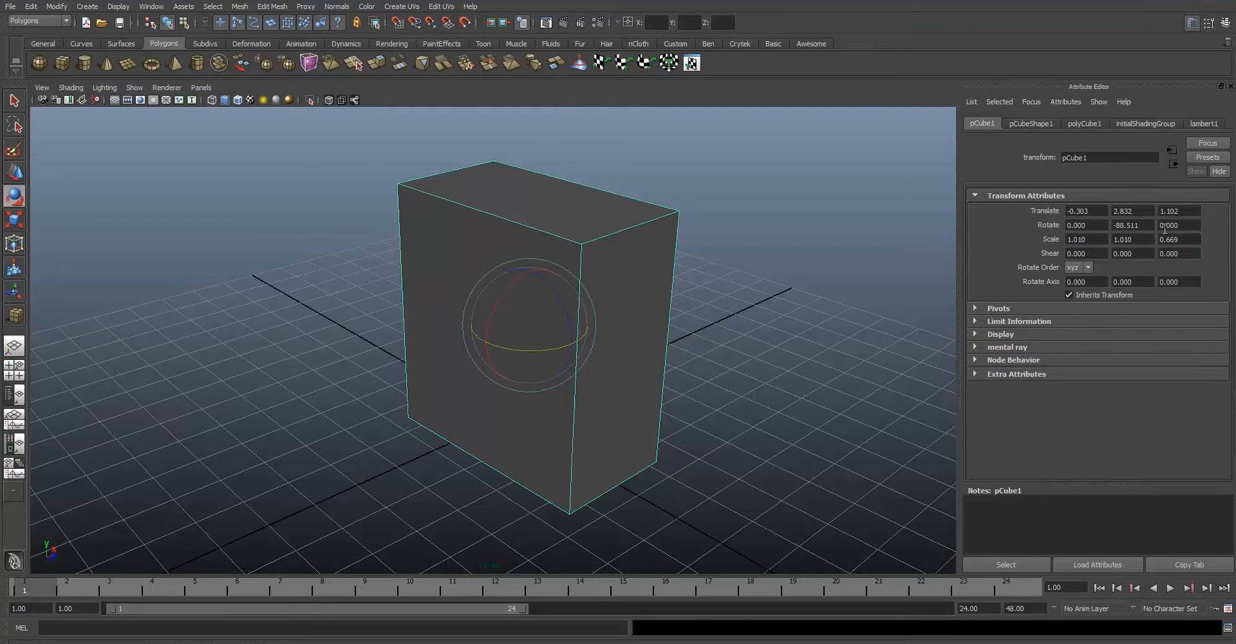
# Display the Channel Box, rotate the cube freely about its Y axis, and set its Rotate Y to 90.
pyautogui.click(1225, 23)
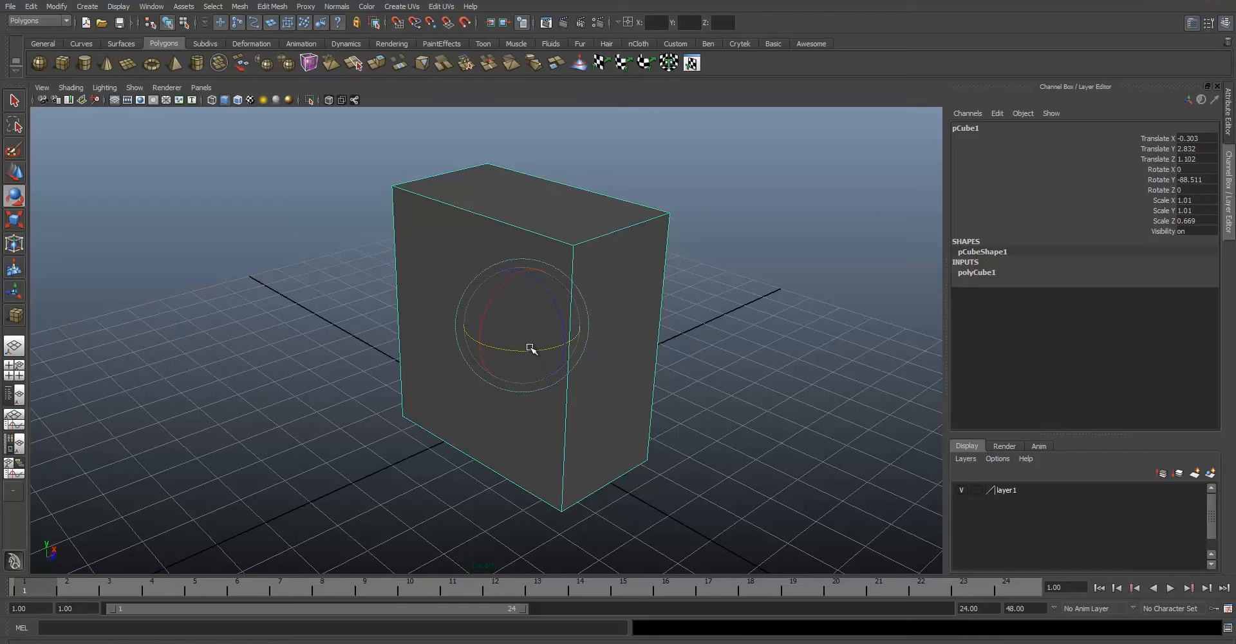
pyautogui.moveTo(531, 348)
pyautogui.mouseDown()
pyautogui.moveTo(557, 342)
pyautogui.moveTo(515, 354)
pyautogui.mouseUp()
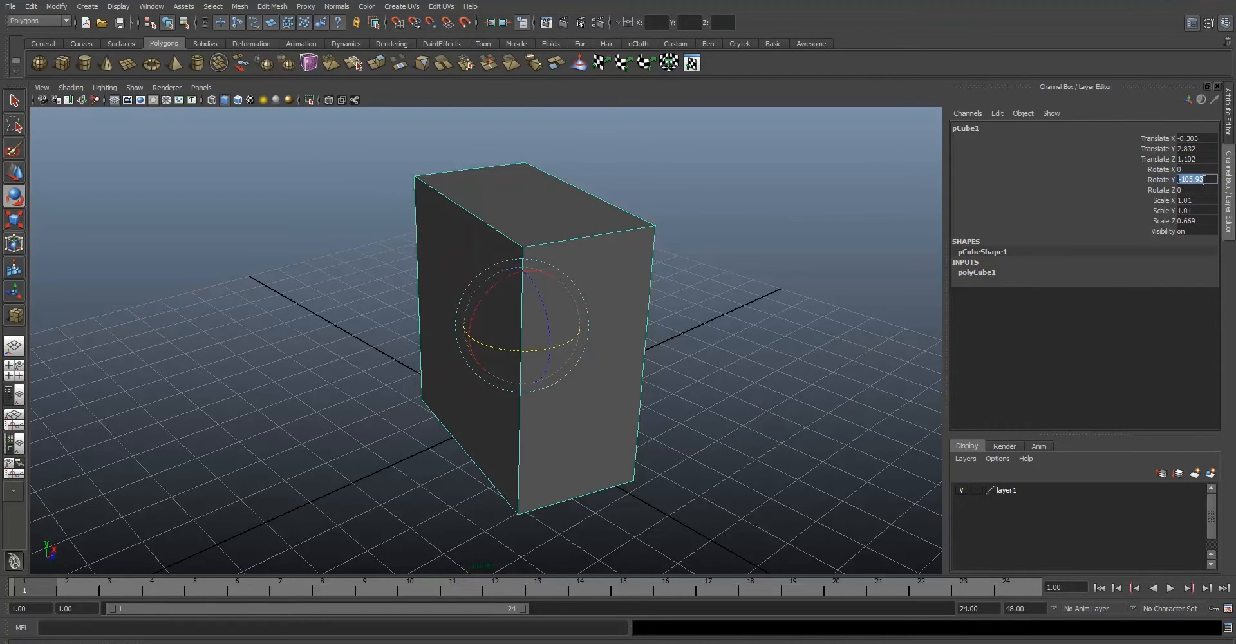
pyautogui.write('90')
pyautogui.press('Return')
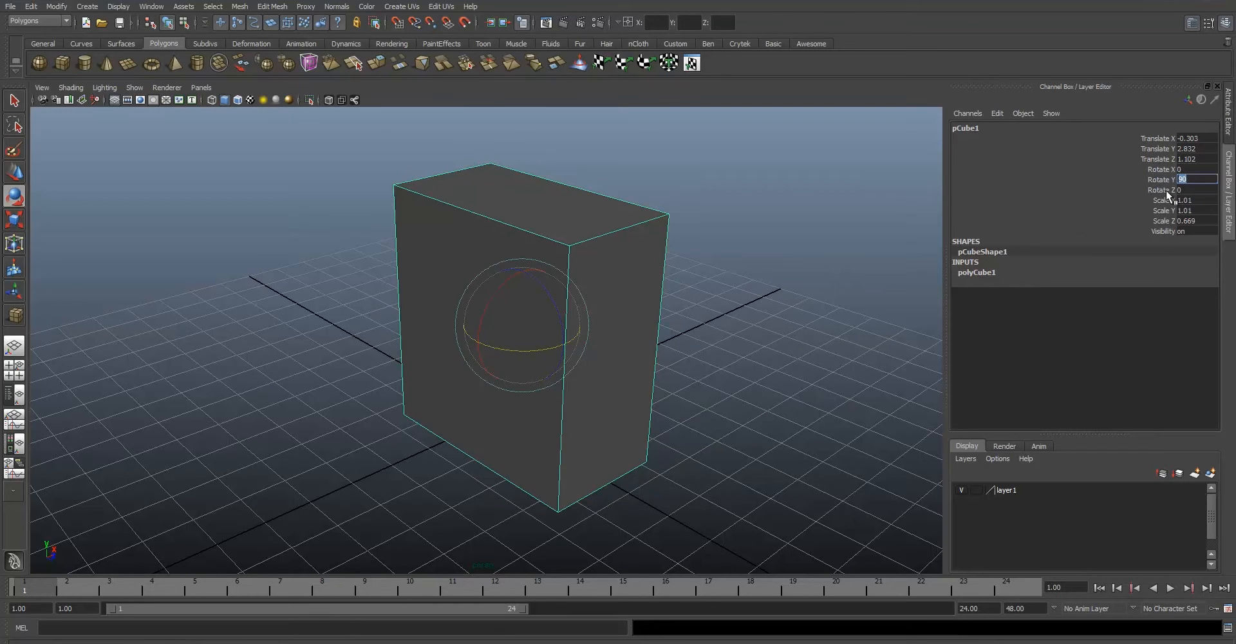
# Set the cube's Rotate Y to 0, then try 45 and undo that change.
pyautogui.press('Return')
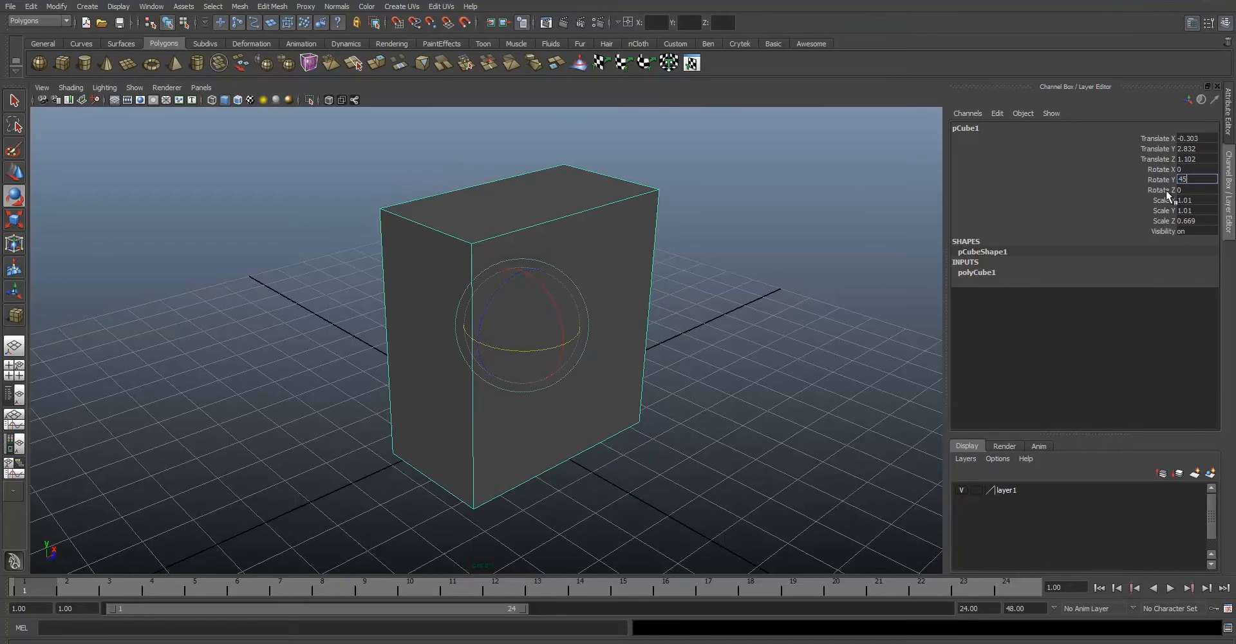
pyautogui.press('Return')
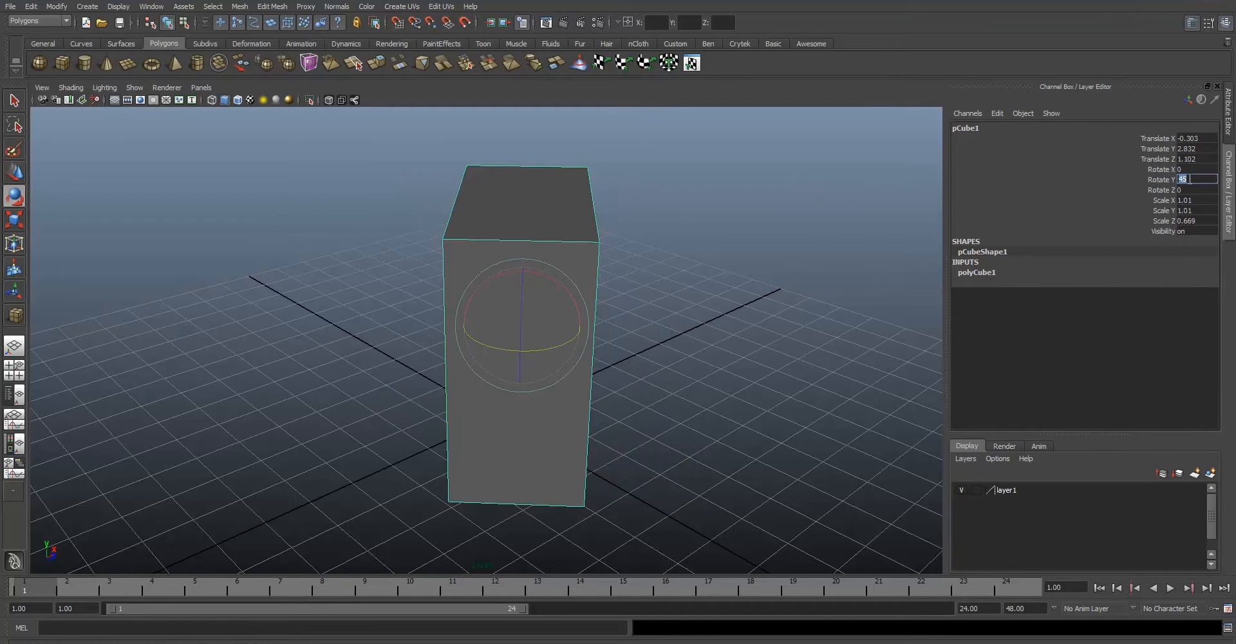
pyautogui.hotkey('ctrl', 'z')
pyautogui.keyDown('alt'); pyautogui.moveTo(666, 303); pyautogui.dragTo(622, 283); pyautogui.keyUp('alt')
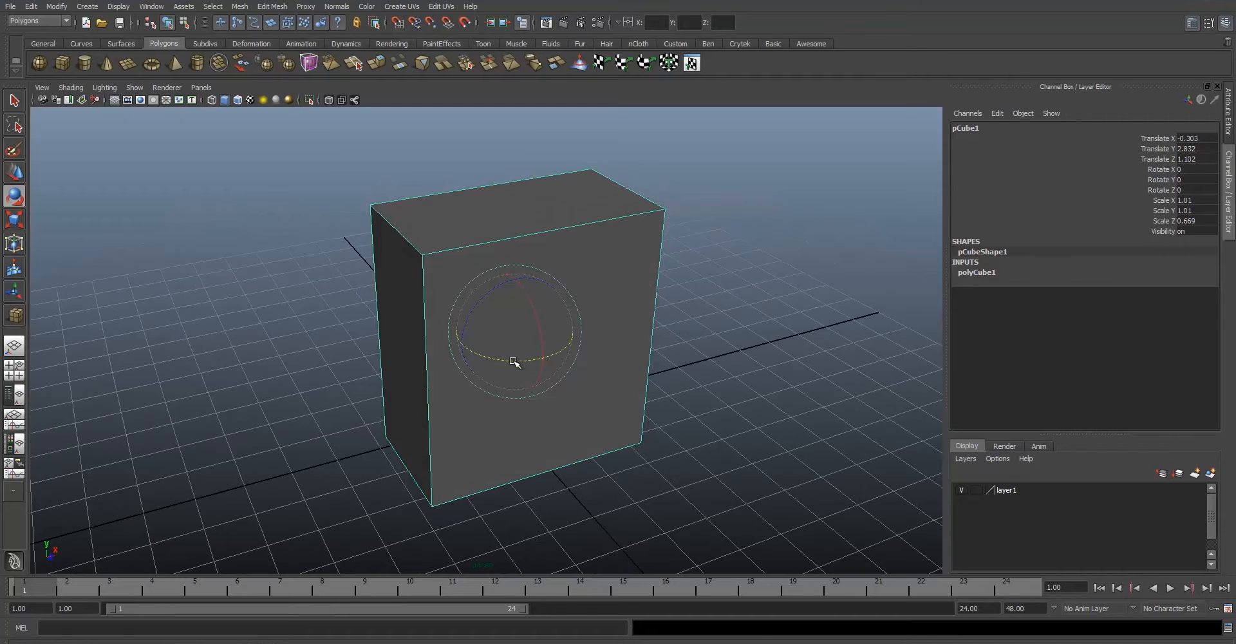
# Try rotating the cube freely about its vertical axis and undo the rotation.
pyautogui.moveTo(520, 362); pyautogui.dragTo(441, 353)
pyautogui.doubleClick(1209, 178)
pyautogui.click(708, 309)
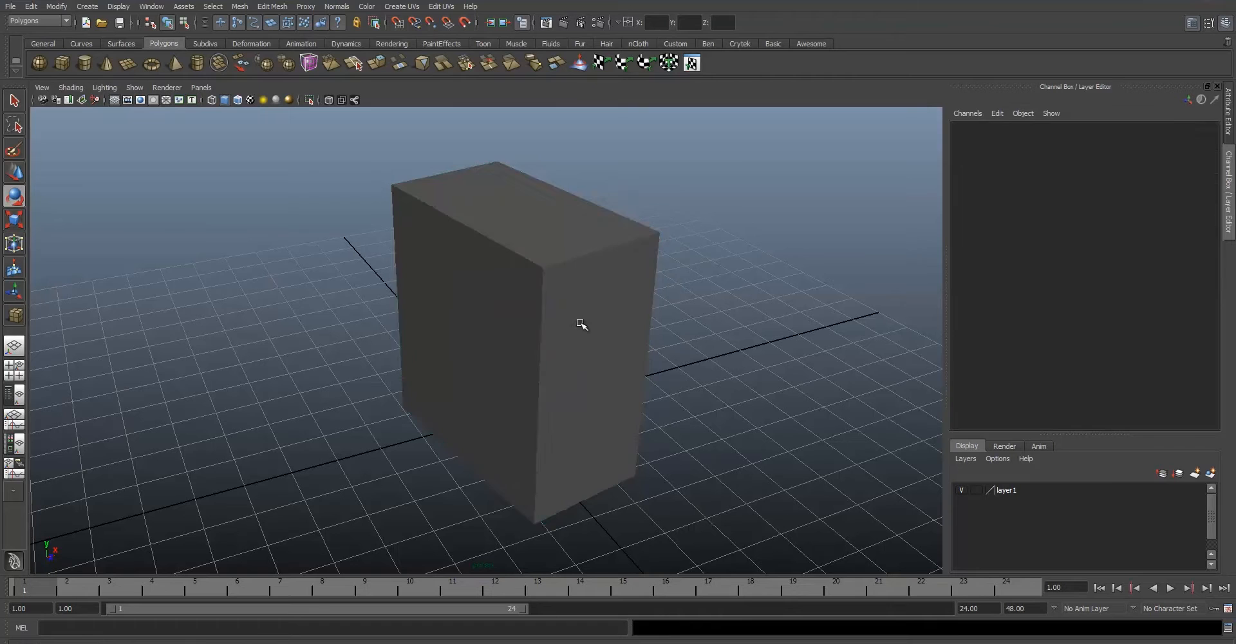
pyautogui.hotkey('ctrl', 'z')
pyautogui.hotkey('ctrl', 'z')
# Reselect the cube and check its Rotate Y value in the Channel Box.
pyautogui.click(729, 288)
pyautogui.click(518, 310)
pyautogui.keyDown('alt'); pyautogui.moveTo(416, 298); pyautogui.dragTo(420, 296, button='middle'); pyautogui.keyUp('alt')
pyautogui.doubleClick(1180, 179)
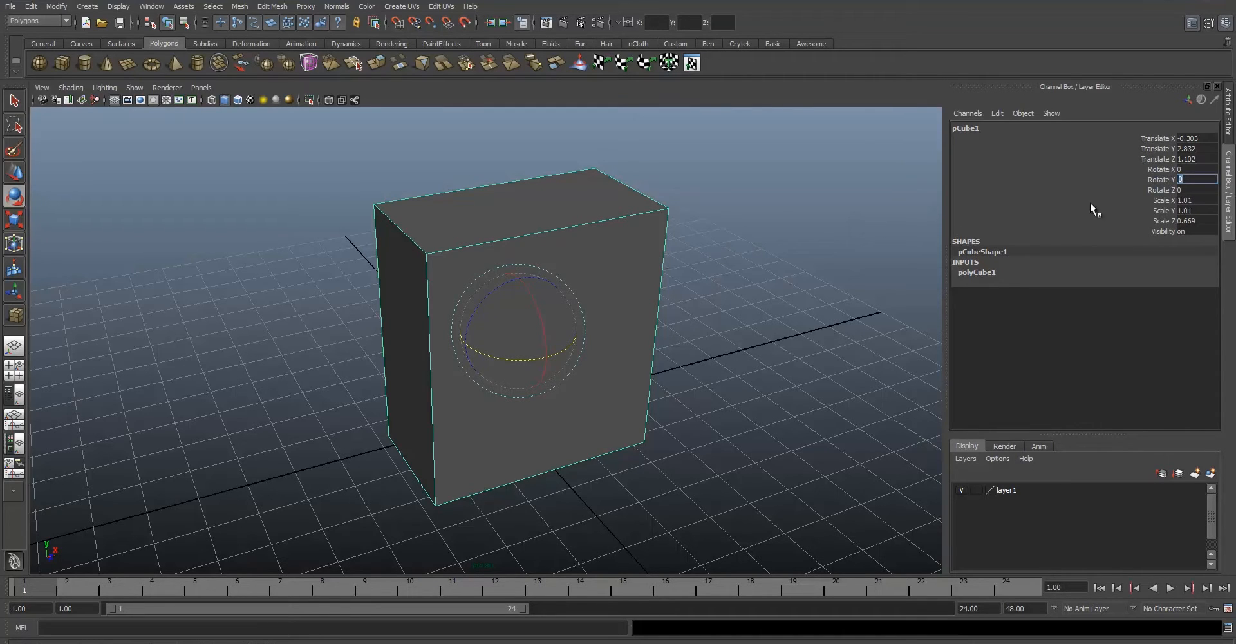
pyautogui.click(715, 249)
pyautogui.click(572, 240)
pyautogui.rightClick(599, 237)
pyautogui.moveTo(516, 359)
pyautogui.mouseDown()
pyautogui.moveTo(579, 353)
pyautogui.moveTo(513, 361)
pyautogui.moveTo(518, 372)
pyautogui.mouseUp()
# Compare the Move, Rotate, Scale and Select tools' manipulators on the cube.
pyautogui.click(15, 175)
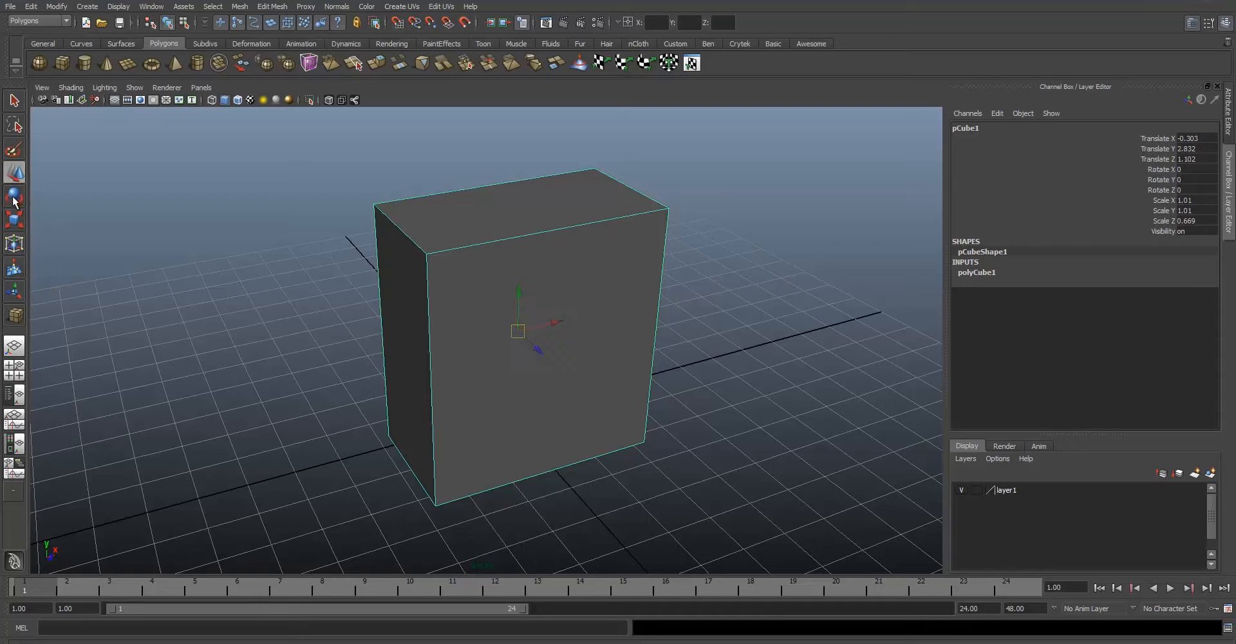
pyautogui.click(14, 199)
pyautogui.click(13, 180)
pyautogui.click(24, 196)
pyautogui.click(23, 222)
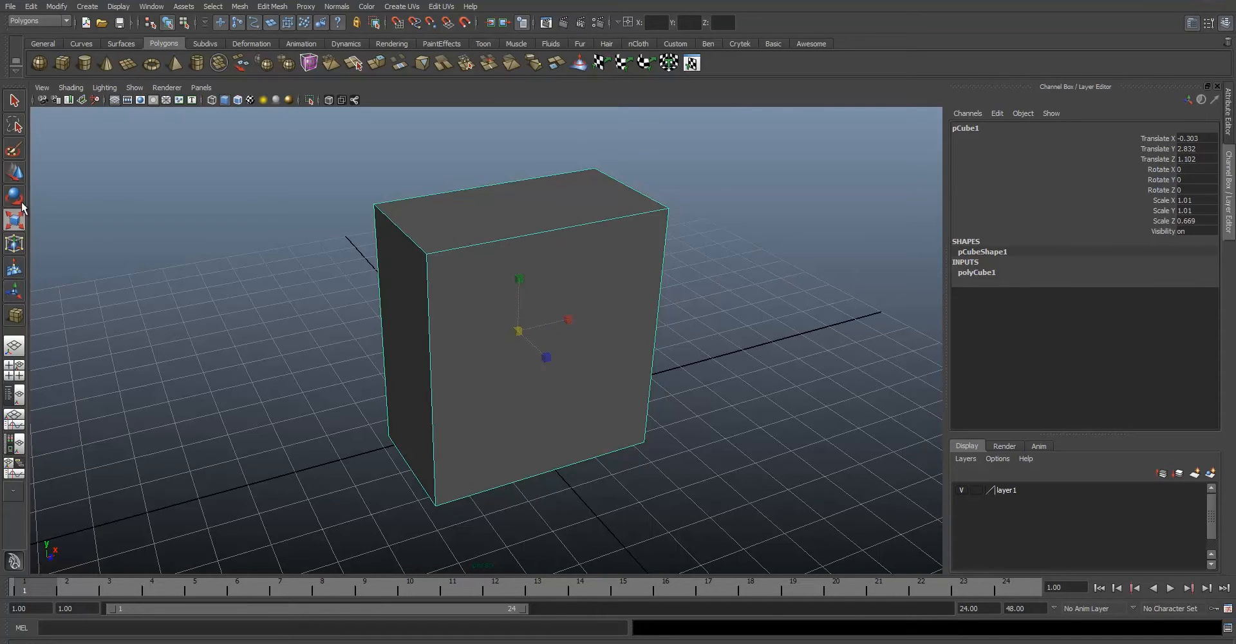
pyautogui.click(12, 107)
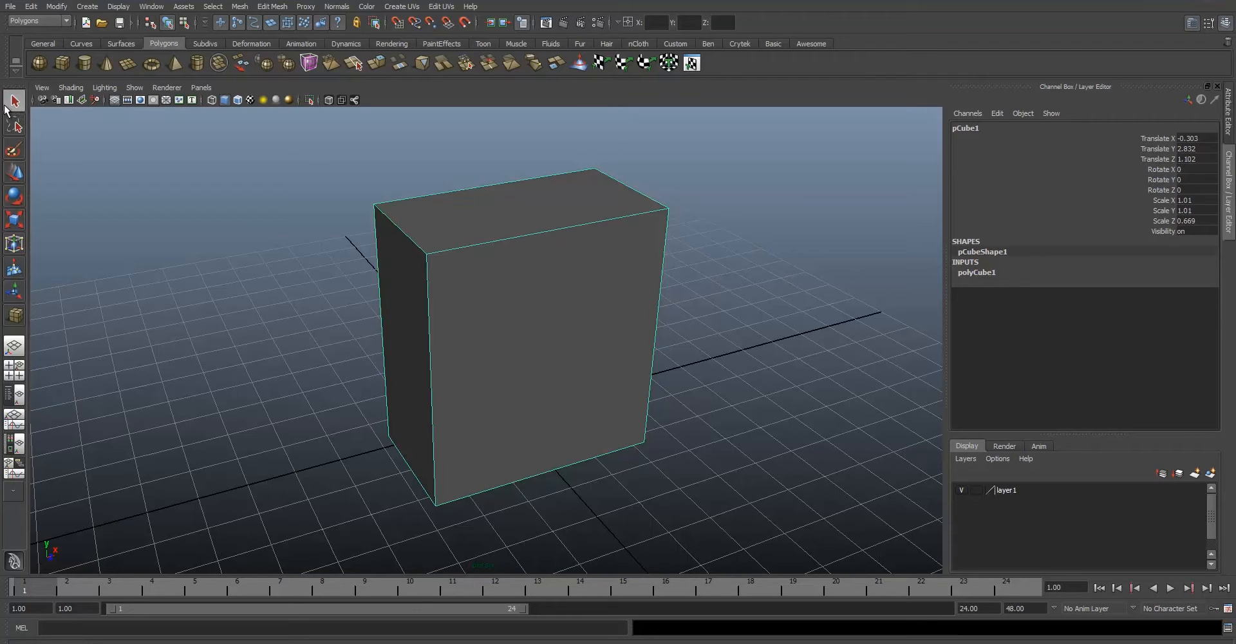
pyautogui.click(17, 177)
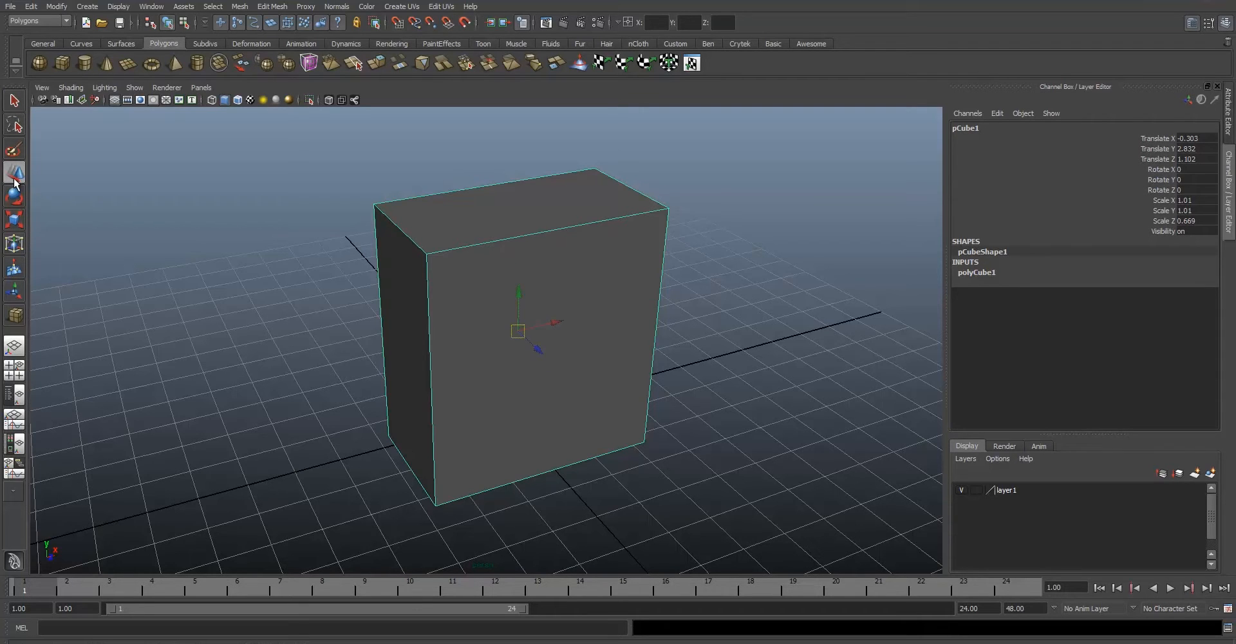
# Display the Rotate tool's settings, turn Discrete rotate off, and test a temporarily snapped rotation about the cube's Y axis.
pyautogui.doubleClick(16, 202)
pyautogui.doubleClick(145, 179)
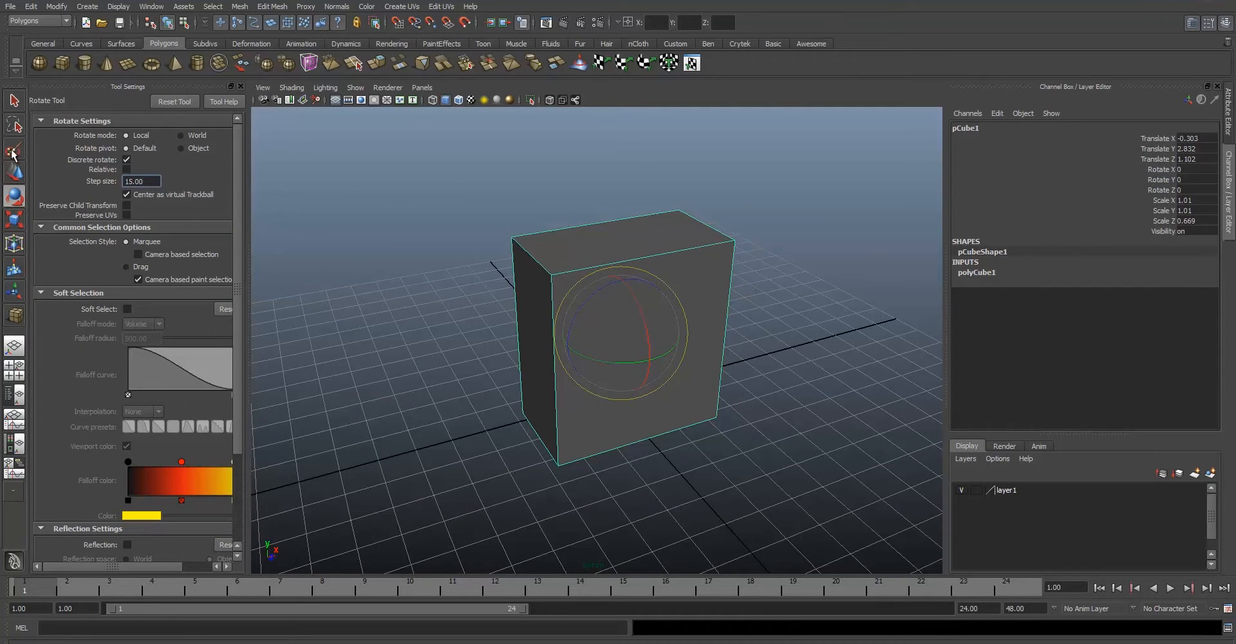
pyautogui.click(127, 159)
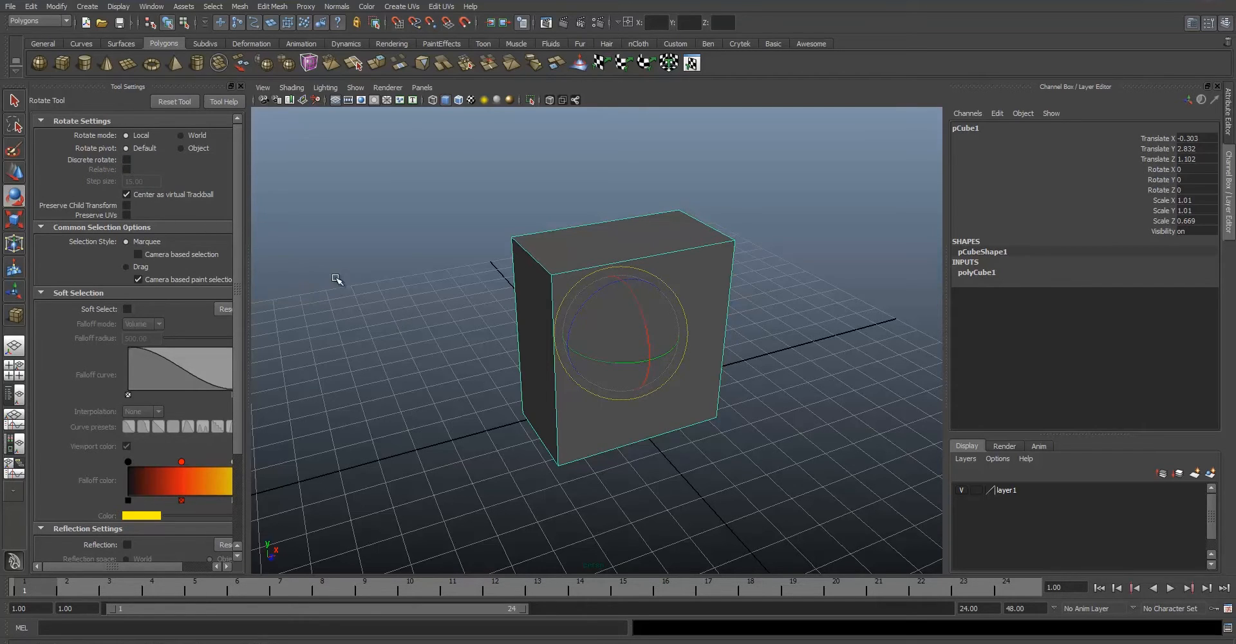
pyautogui.press('j')
pyautogui.moveTo(623, 362)
pyautogui.mouseDown()
pyautogui.moveTo(559, 356)
pyautogui.moveTo(646, 368)
pyautogui.moveTo(697, 328)
pyautogui.moveTo(661, 359)
pyautogui.moveTo(621, 358)
pyautogui.mouseUp()
# Set the Rotate tool's step size to 90 and compare stepped with free rotation about the Y axis, undoing the free one.
pyautogui.doubleClick(145, 181)
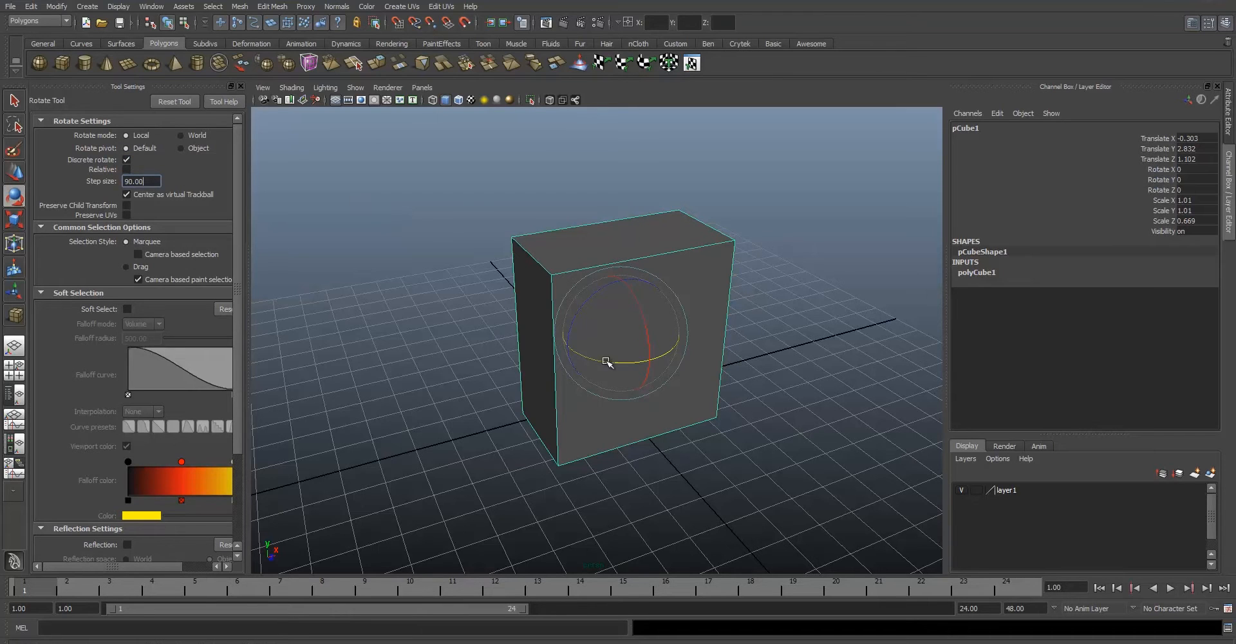
pyautogui.moveTo(588, 360)
pyautogui.mouseDown()
pyautogui.moveTo(549, 336)
pyautogui.moveTo(679, 368)
pyautogui.moveTo(620, 268)
pyautogui.moveTo(643, 394)
pyautogui.moveTo(538, 367)
pyautogui.moveTo(550, 391)
pyautogui.moveTo(549, 324)
pyautogui.moveTo(714, 318)
pyautogui.moveTo(621, 376)
pyautogui.moveTo(590, 374)
pyautogui.mouseUp()
pyautogui.click(127, 160)
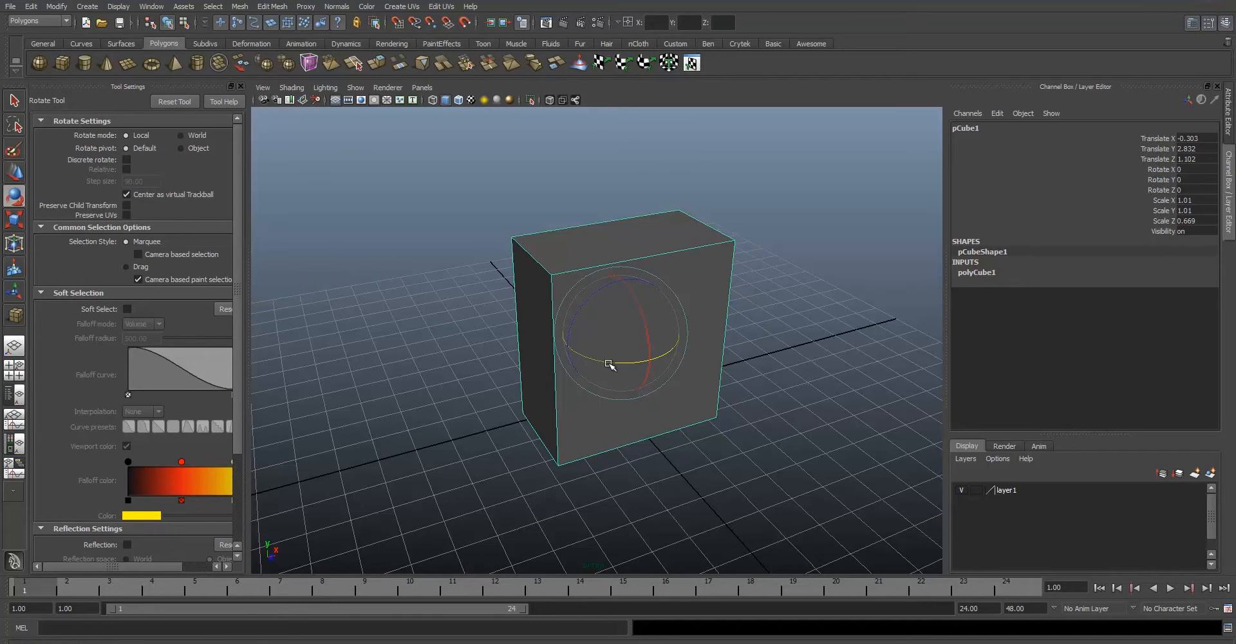
pyautogui.moveTo(618, 364); pyautogui.dragTo(556, 367)
pyautogui.hotkey('ctrl', 'z')
# Rotate the cube in 90-degree steps to Rotate Y -90 and Rotate Z 360, and close the tool settings.
pyautogui.press('j')
pyautogui.moveTo(578, 312); pyautogui.dragTo(571, 353)
pyautogui.moveTo(638, 307); pyautogui.dragTo(642, 355)
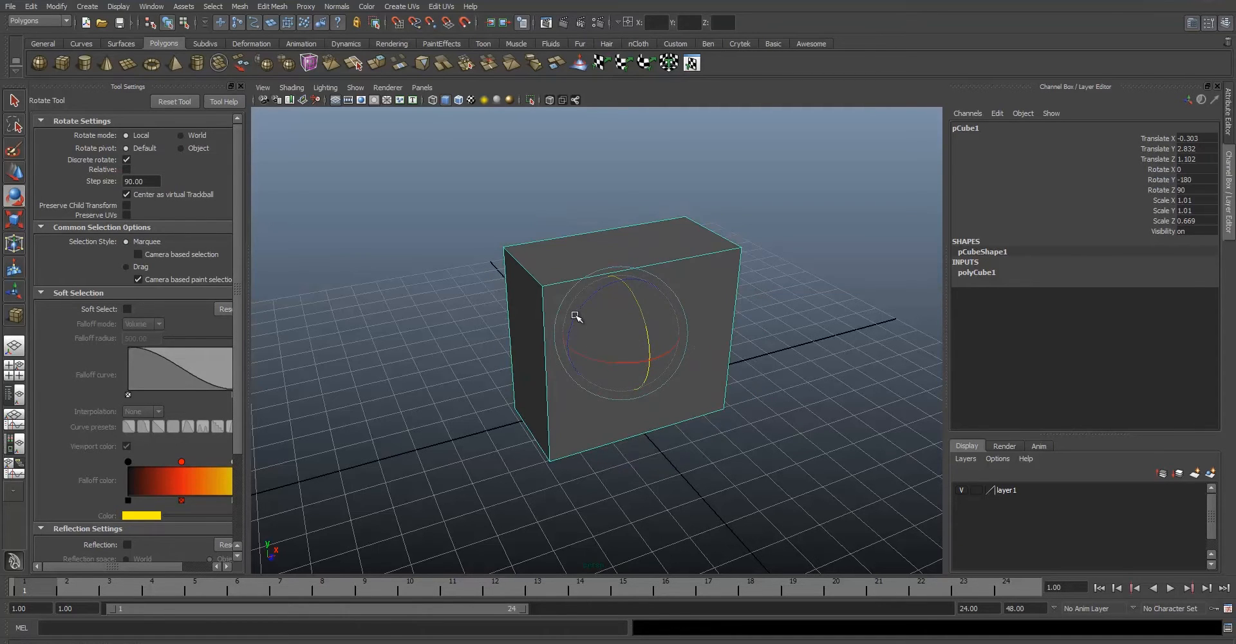
pyautogui.click(575, 315)
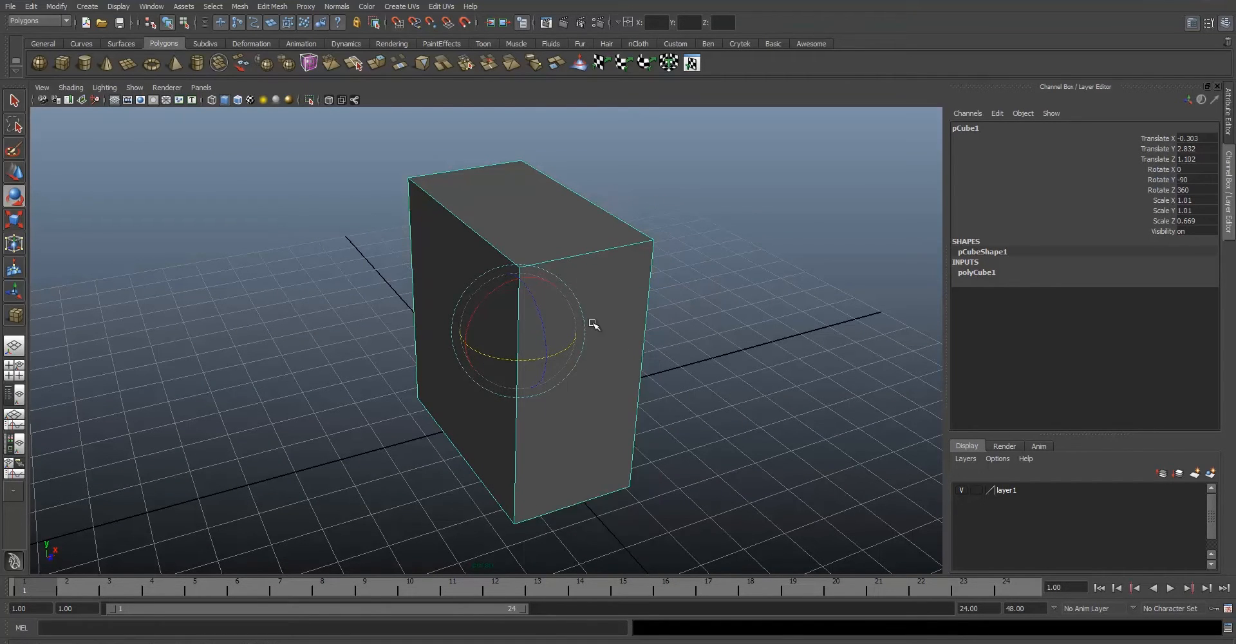
# Activate the Move tool, switch the cube to face selection, and select its narrow, lighter-shaded side face.
pyautogui.press('w')
pyautogui.press('s')
pyautogui.click(642, 293)
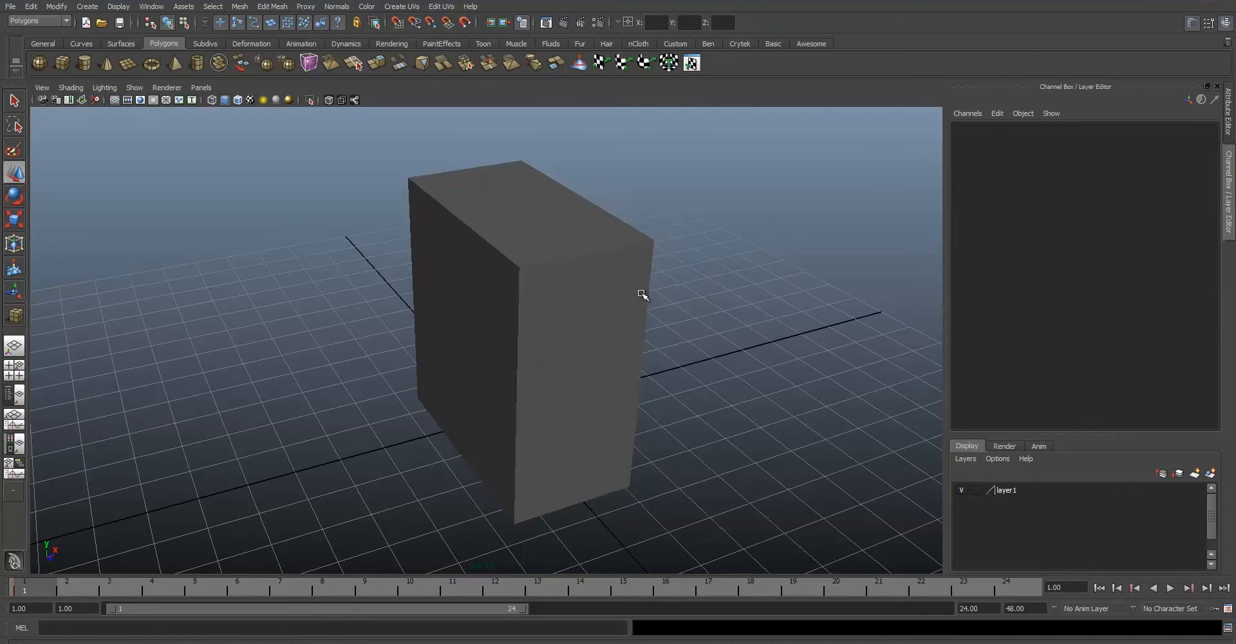
pyautogui.moveTo(552, 302); pyautogui.dragTo(464, 315, button='right')
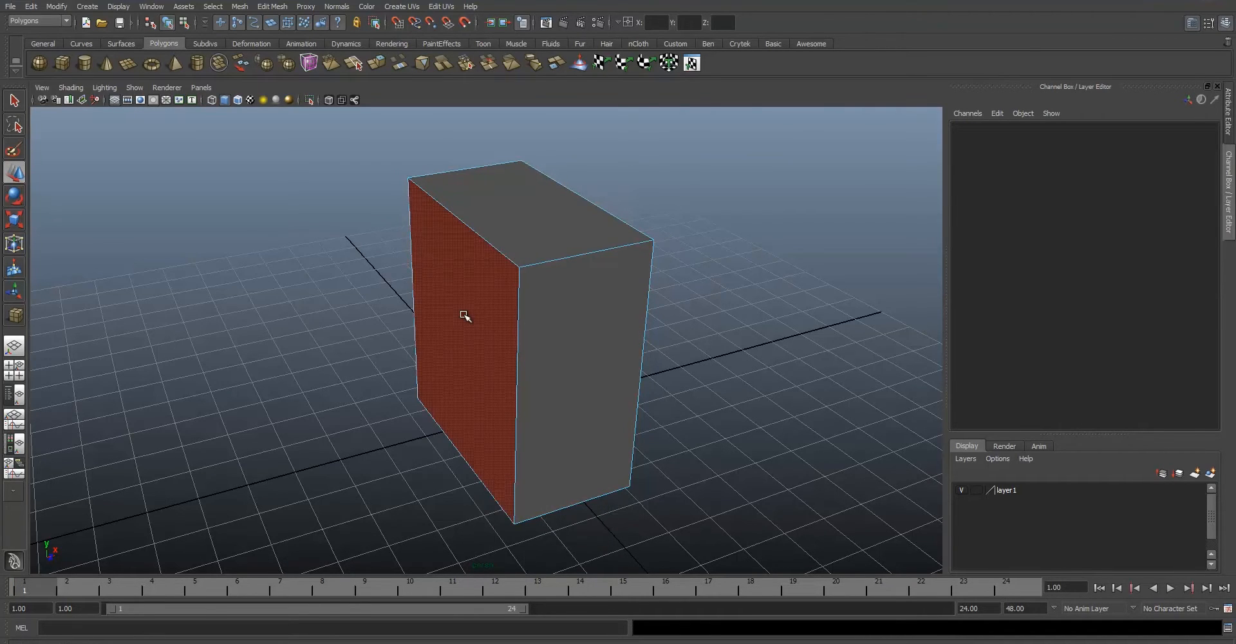
pyautogui.rightClick(472, 301)
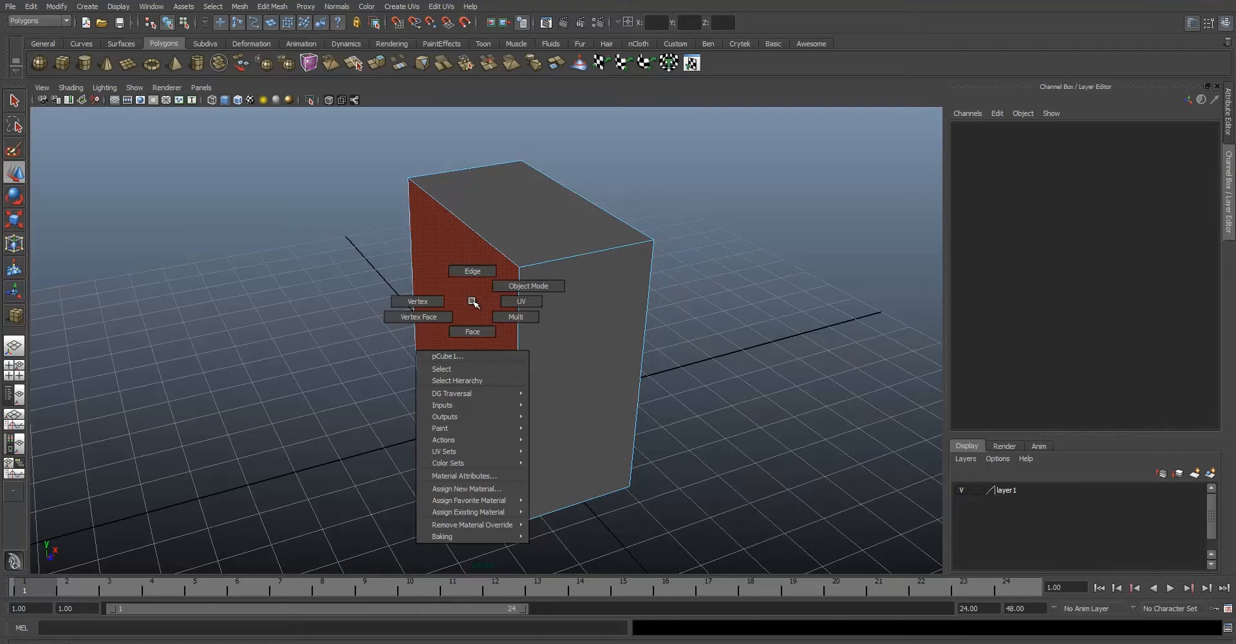
pyautogui.moveTo(472, 300); pyautogui.dragTo(472, 333, button='right')
pyautogui.click(583, 326)
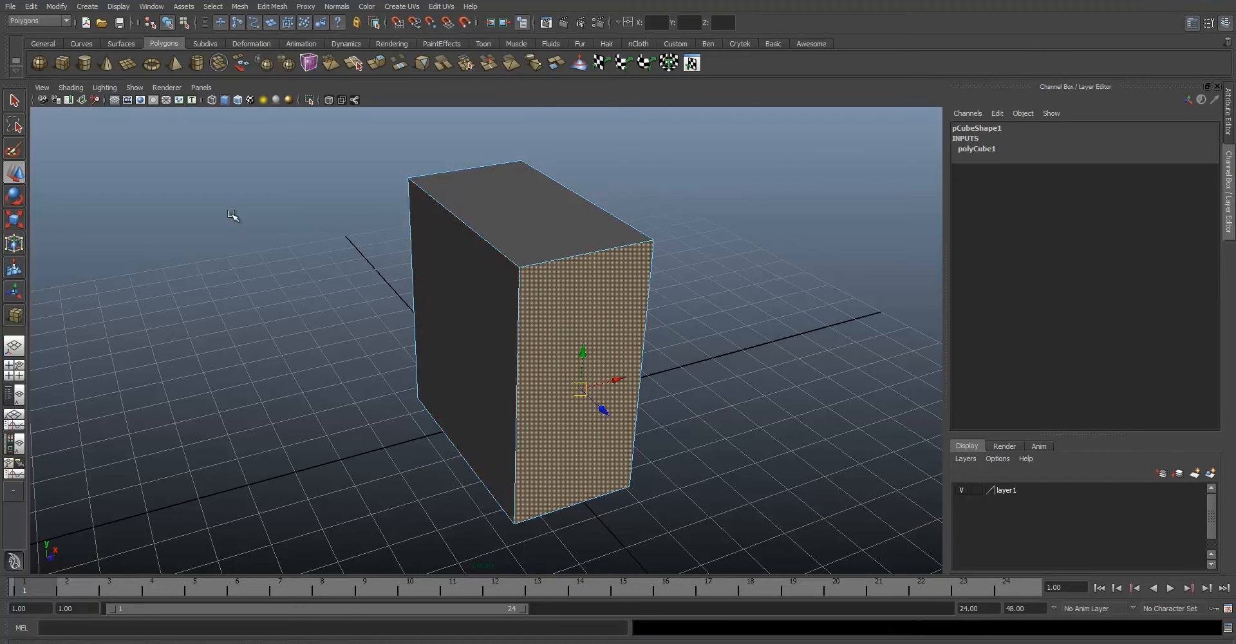
# Select the cube's top face, the dark side face and the narrow, lighter side face one after another.
pyautogui.click(497, 190)
pyautogui.click(438, 282)
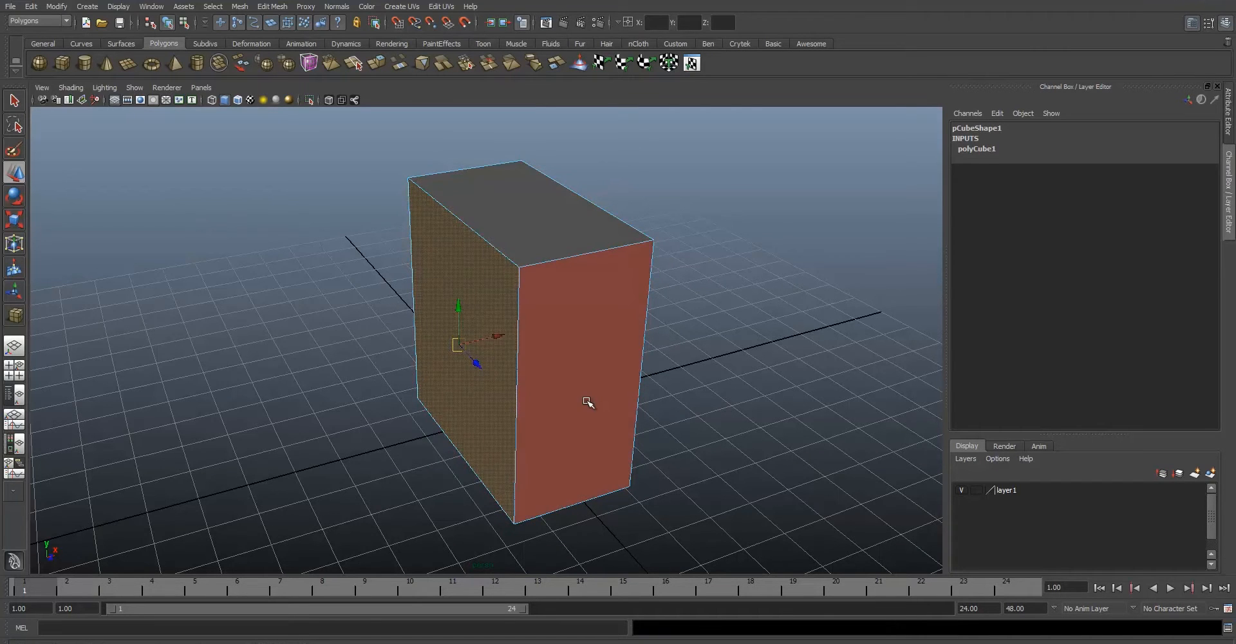
pyautogui.click(585, 400)
pyautogui.keyDown('alt'); pyautogui.moveTo(734, 287); pyautogui.dragTo(501, 264); pyautogui.keyUp('alt')
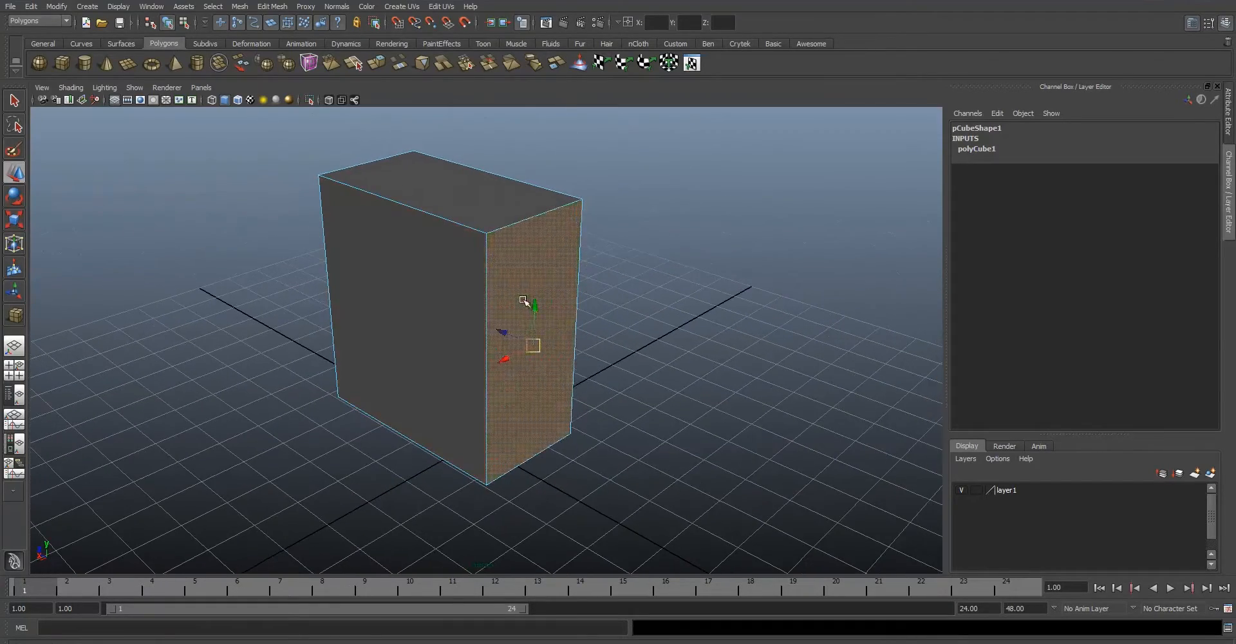
# Try moving, rotating and scaling the selected narrow face, undoing each transformation.
pyautogui.moveTo(506, 336); pyautogui.dragTo(662, 414)
pyautogui.hotkey('ctrl', 'z')
pyautogui.press('e')
pyautogui.moveTo(524, 367); pyautogui.dragTo(676, 348)
pyautogui.hotkey('ctrl', 'z')
pyautogui.press('r')
pyautogui.hotkey('ctrl', 'z')
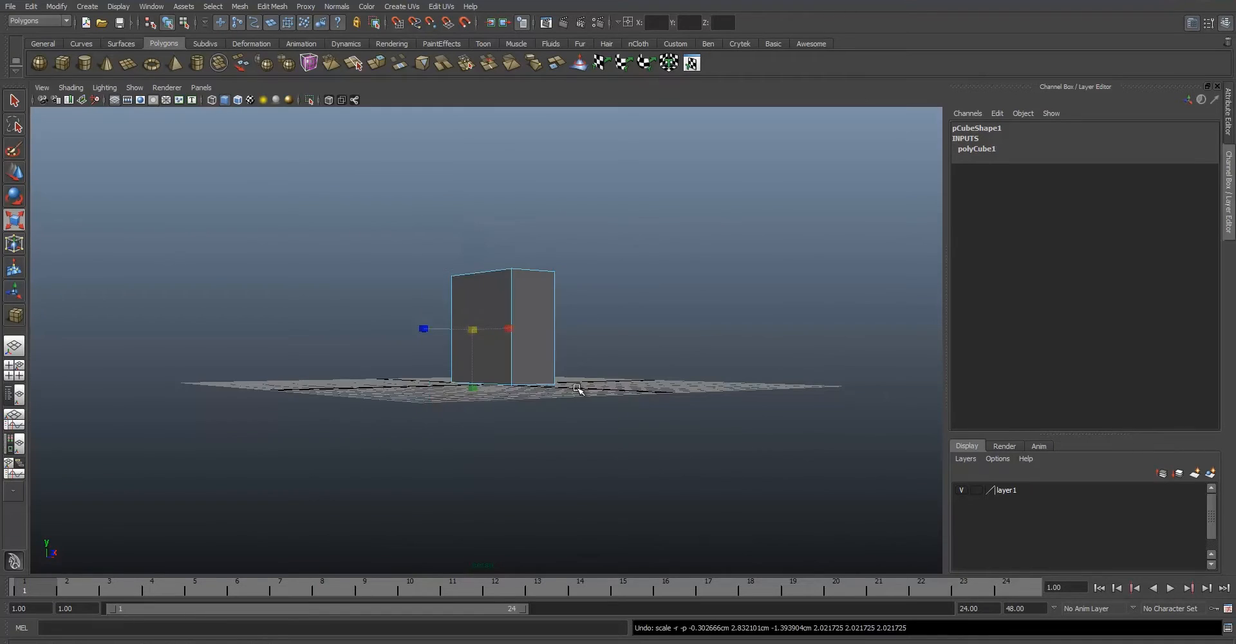
# Return the cube to object mode, switch it to edge selection, and select the long top edge of the large side.
pyautogui.keyDown('alt'); pyautogui.moveTo(580, 388); pyautogui.dragTo(708, 412); pyautogui.keyUp('alt')
pyautogui.scroll(5, 560, 382)
pyautogui.keyDown('alt'); pyautogui.moveTo(523, 383); pyautogui.dragTo(438, 386); pyautogui.keyUp('alt')
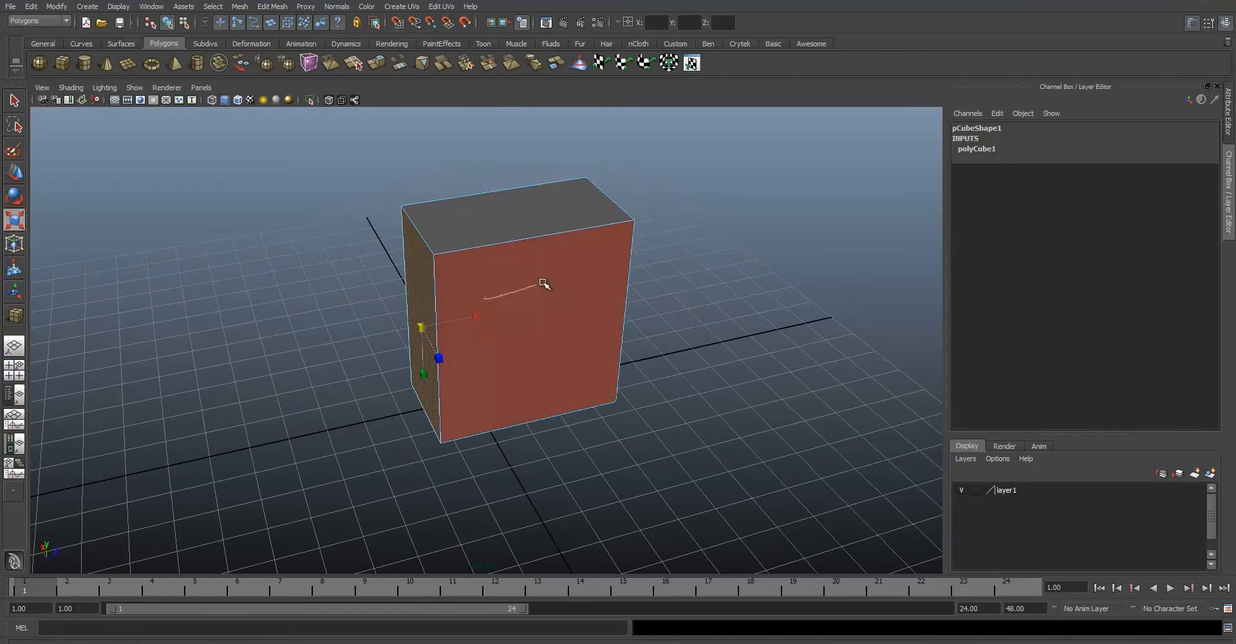
pyautogui.press('F8')
pyautogui.rightClick(468, 274)
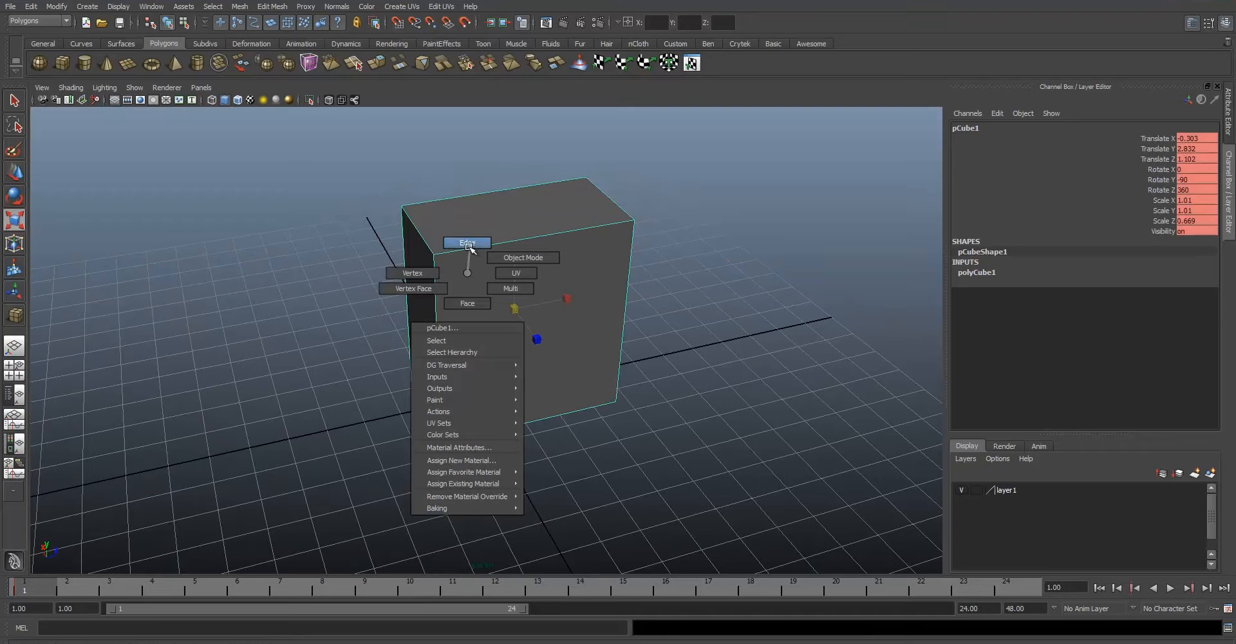
pyautogui.click(469, 243)
pyautogui.moveTo(487, 248)
pyautogui.keyDown('alt'); pyautogui.mouseDown()
pyautogui.moveTo(489, 287)
pyautogui.moveTo(557, 254)
pyautogui.moveTo(523, 266)
pyautogui.moveTo(472, 248)
pyautogui.mouseUp(); pyautogui.keyUp('alt')
pyautogui.click(472, 247)
pyautogui.moveTo(549, 295)
pyautogui.keyDown('alt'); pyautogui.mouseDown()
pyautogui.moveTo(532, 281)
pyautogui.moveTo(545, 282)
pyautogui.mouseUp(); pyautogui.keyUp('alt')
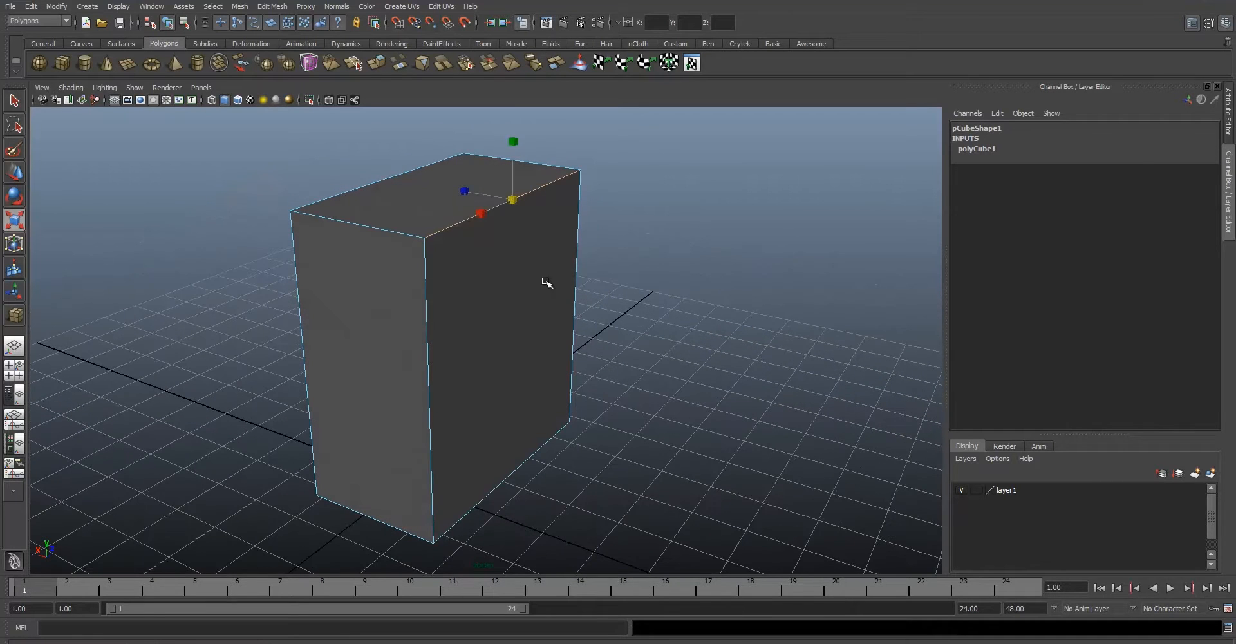
# Try moving the selected top edge along the X axis and switch to the Scale tool.
pyautogui.rightClick(477, 256)
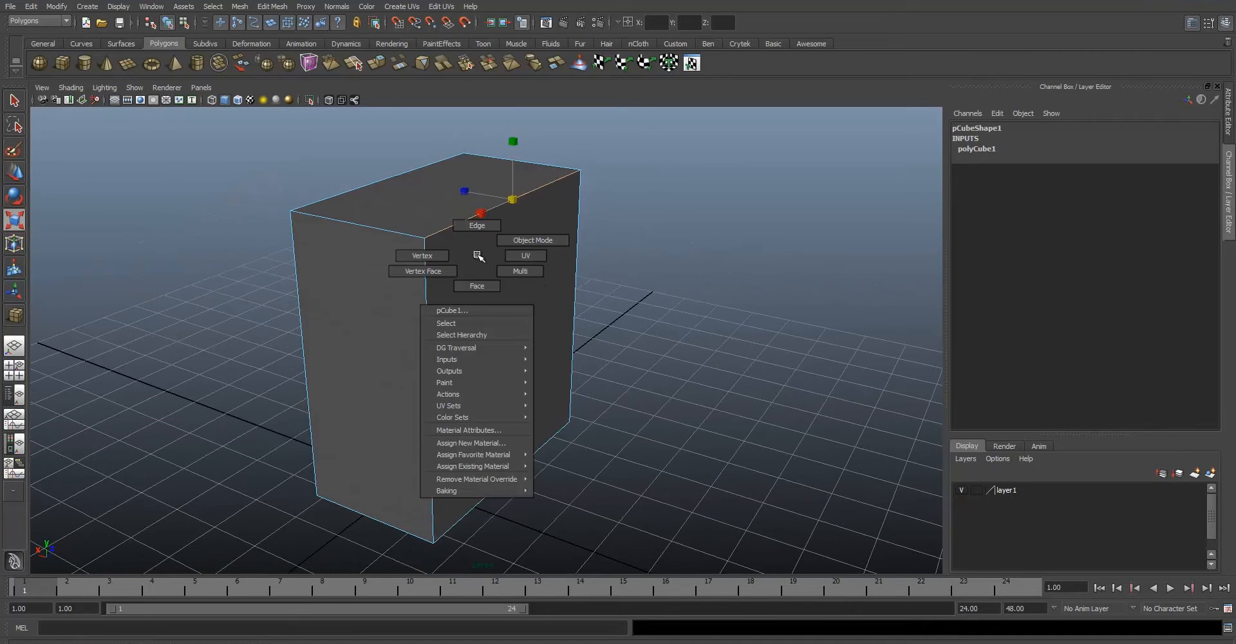
pyautogui.click(477, 225)
pyautogui.press('w')
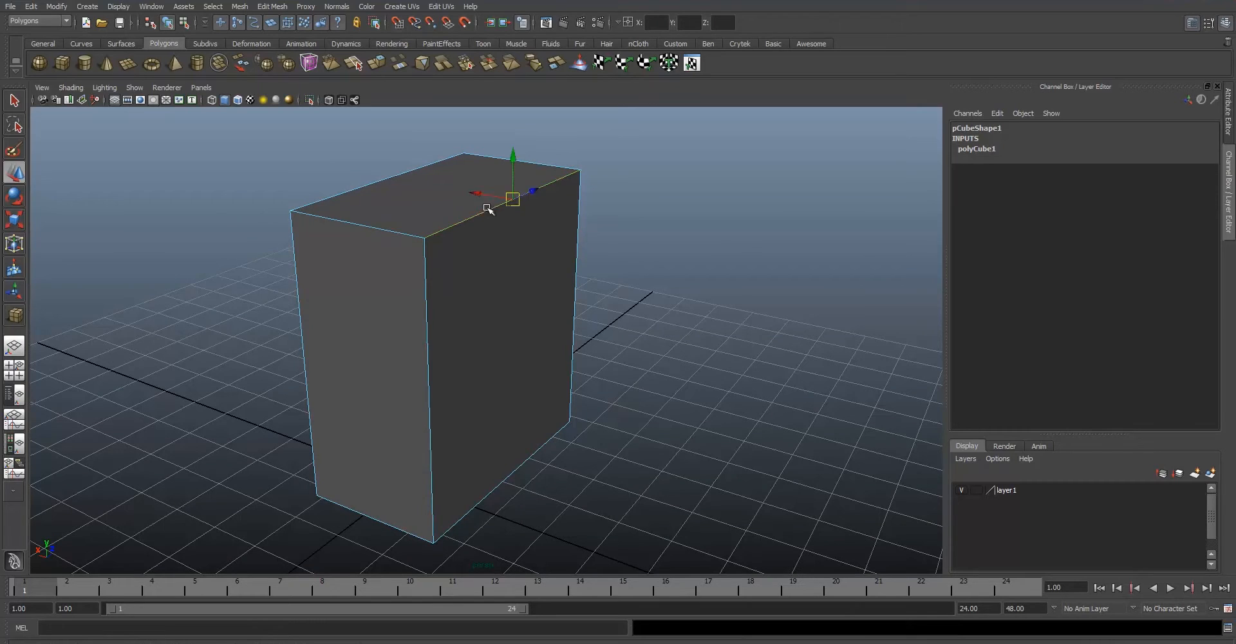
pyautogui.moveTo(477, 193); pyautogui.dragTo(507, 204)
pyautogui.press('r')
pyautogui.keyDown('alt'); pyautogui.moveTo(558, 262); pyautogui.dragTo(503, 254); pyautogui.keyUp('alt')
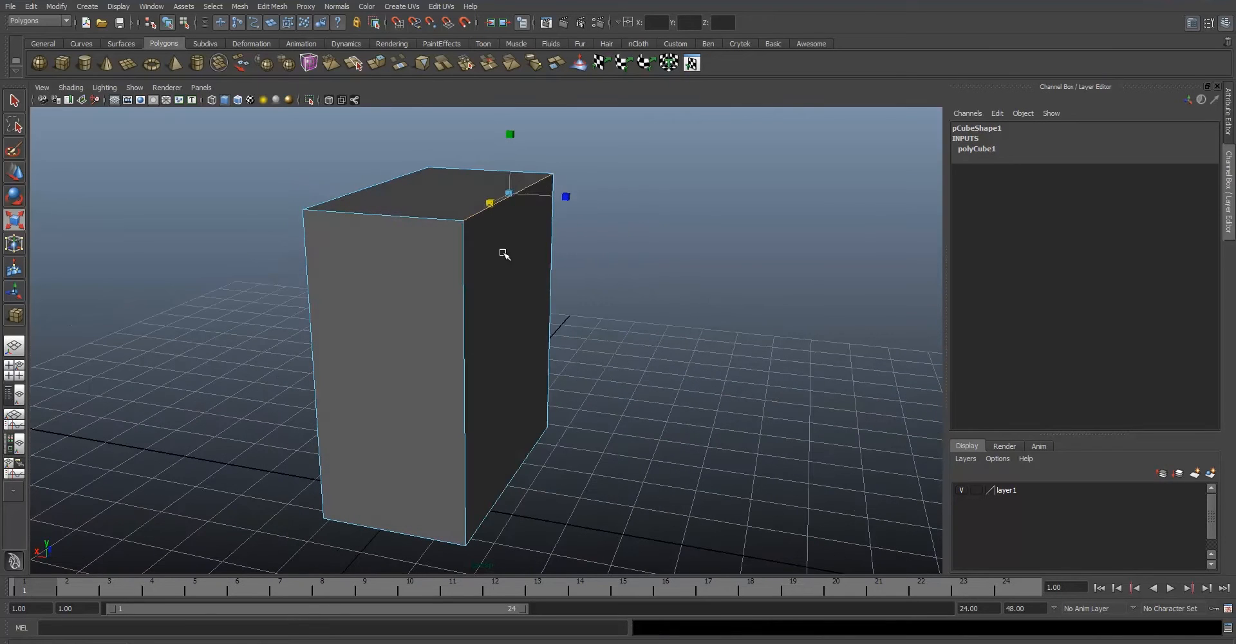
# Switch the cube to vertex selection and select the corner vertices at both ends of the long top edge.
pyautogui.rightClick(473, 258)
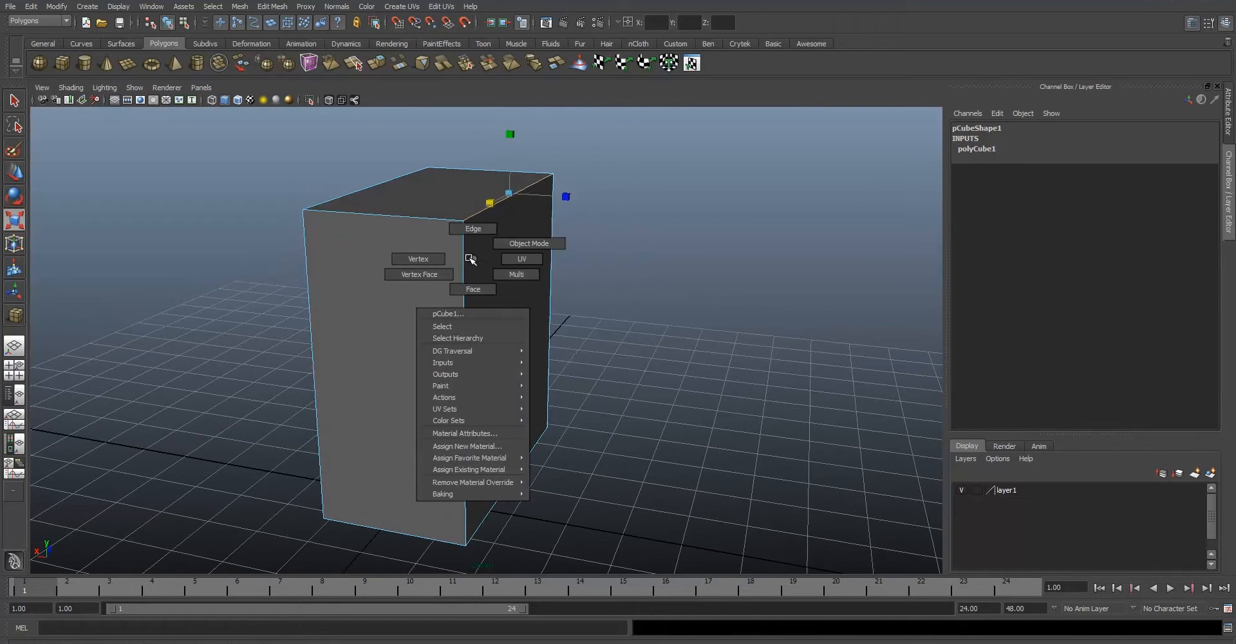
pyautogui.moveTo(476, 260); pyautogui.dragTo(419, 256, button='right')
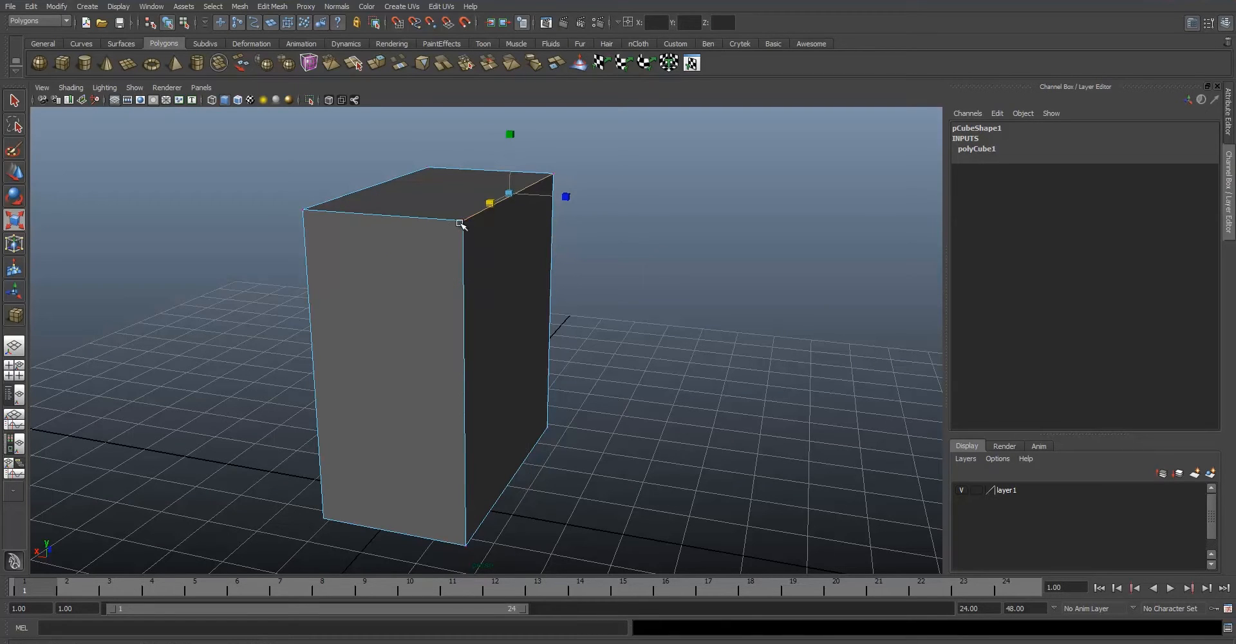
pyautogui.click(459, 222)
pyautogui.click(551, 175)
pyautogui.click(461, 223)
# Try moving the near upper corner vertex with the Move tool, undoing each move.
pyautogui.keyDown('alt'); pyautogui.moveTo(466, 220); pyautogui.dragTo(613, 311); pyautogui.keyUp('alt')
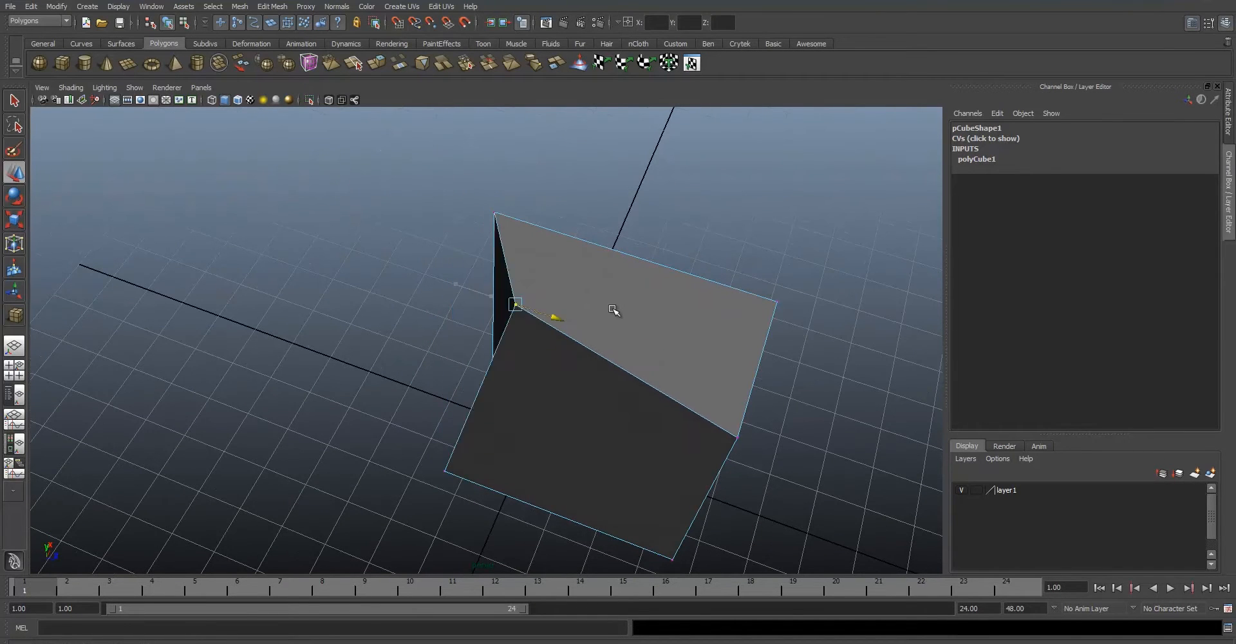
pyautogui.hotkey('ctrl', 'z')
pyautogui.keyDown('alt'); pyautogui.moveTo(519, 293); pyautogui.dragTo(552, 332); pyautogui.keyUp('alt')
pyautogui.rightClick(502, 239)
pyautogui.moveTo(475, 293); pyautogui.dragTo(506, 295)
pyautogui.hotkey('ctrl', 'z')
# Return from vertex selection to object mode and select the whole cube.
pyautogui.rightClick(491, 314)
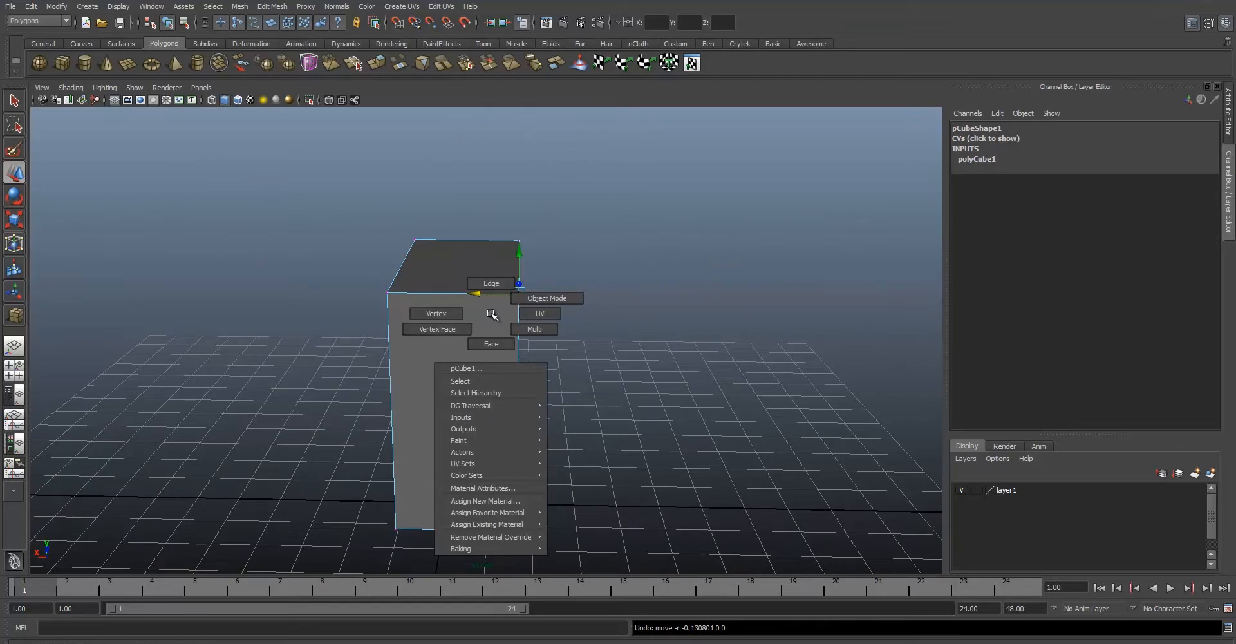
pyautogui.moveTo(455, 342); pyautogui.dragTo(505, 328, button='right')
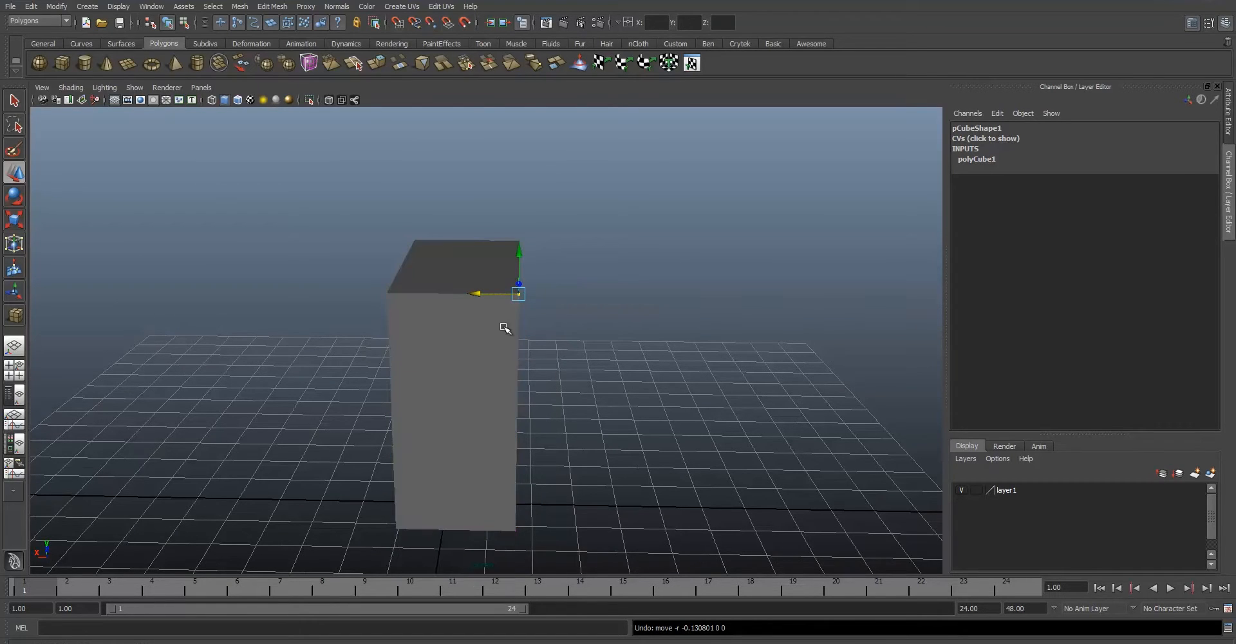
pyautogui.click(505, 308)
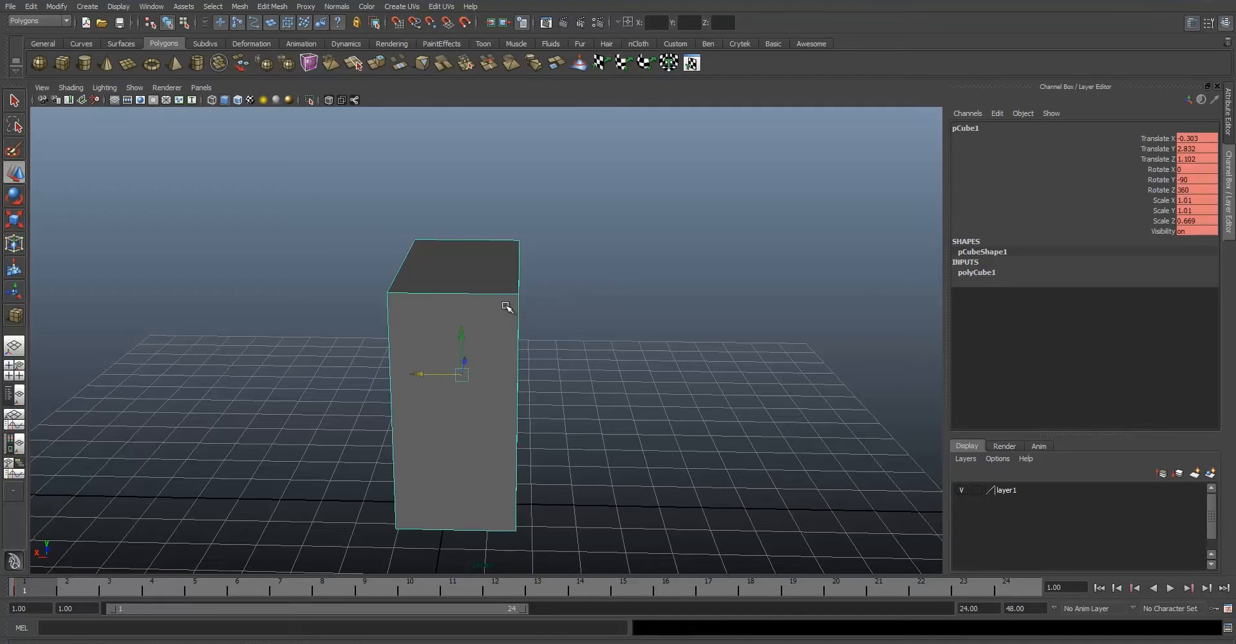
pyautogui.keyDown('alt'); pyautogui.moveTo(612, 274); pyautogui.dragTo(540, 280); pyautogui.keyUp('alt')
# Switch the cube to component selection, try moving a component, undo the change and return to object mode.
pyautogui.moveTo(491, 303); pyautogui.dragTo(451, 324, button='right')
pyautogui.moveTo(530, 325); pyautogui.dragTo(515, 321, button='right')
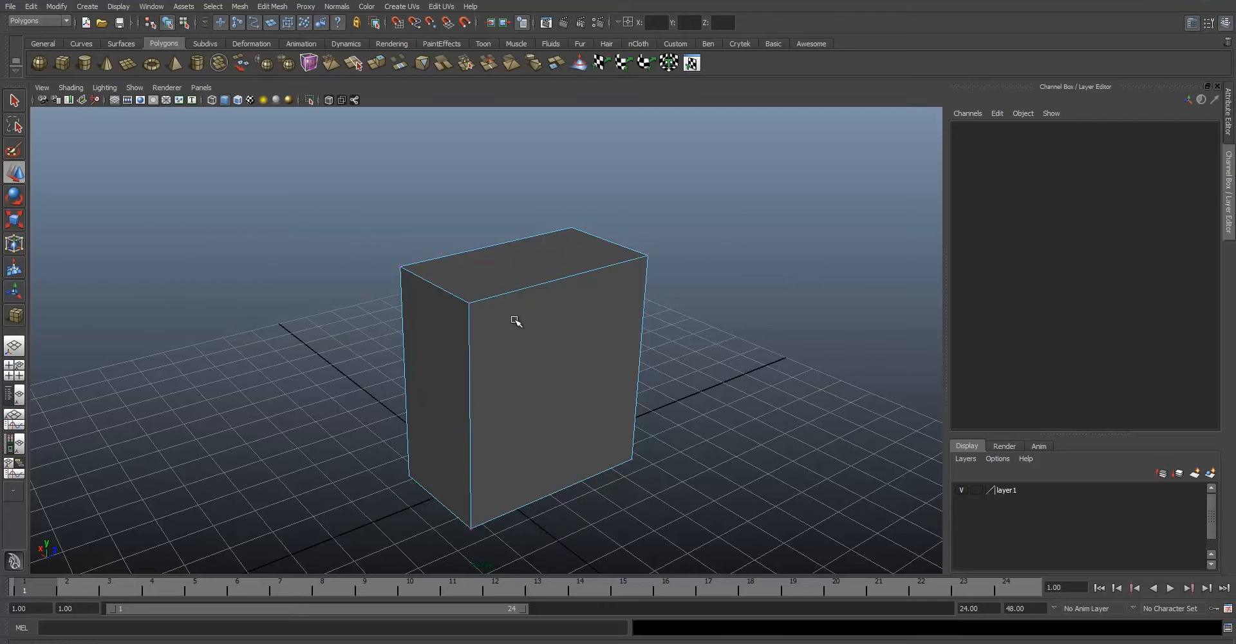
pyautogui.moveTo(758, 563); pyautogui.dragTo(757, 563)
pyautogui.click(591, 404)
pyautogui.moveTo(461, 290); pyautogui.dragTo(645, 339)
pyautogui.doubleClick(470, 295)
pyautogui.hotkey('ctrl', 'z')
pyautogui.moveTo(576, 352); pyautogui.dragTo(588, 342, button='right')
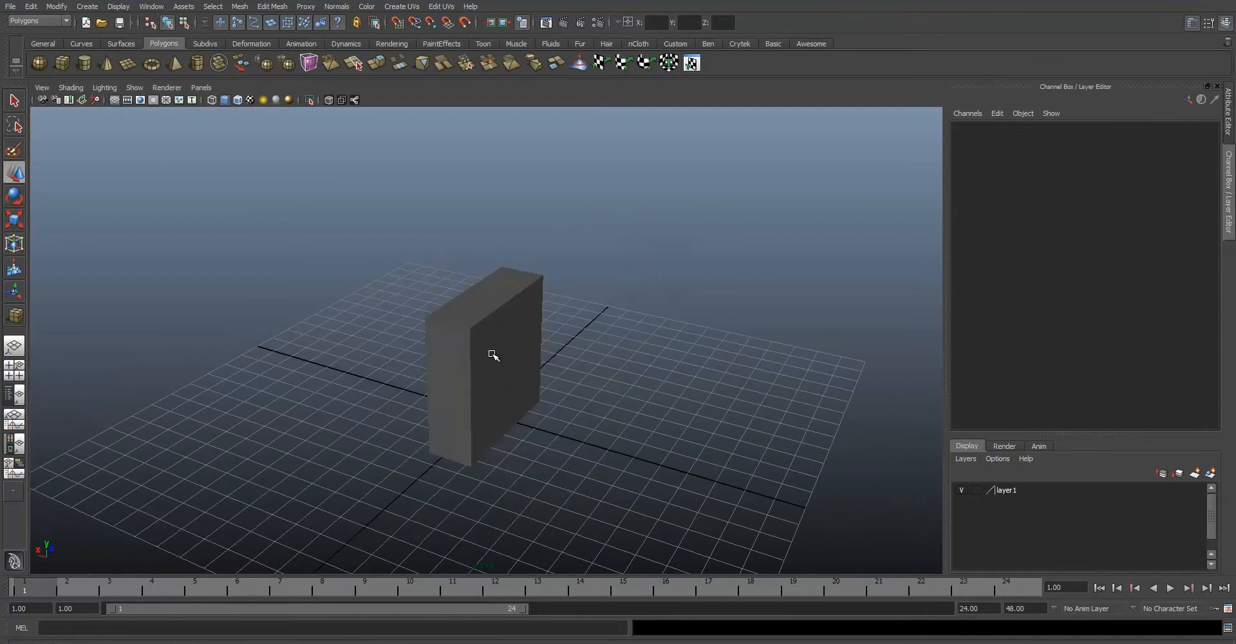
# Switch the cube to face selection and leave only its large side face selected after trying a grown selection.
pyautogui.moveTo(492, 354); pyautogui.dragTo(491, 384, button='right')
pyautogui.click(499, 385)
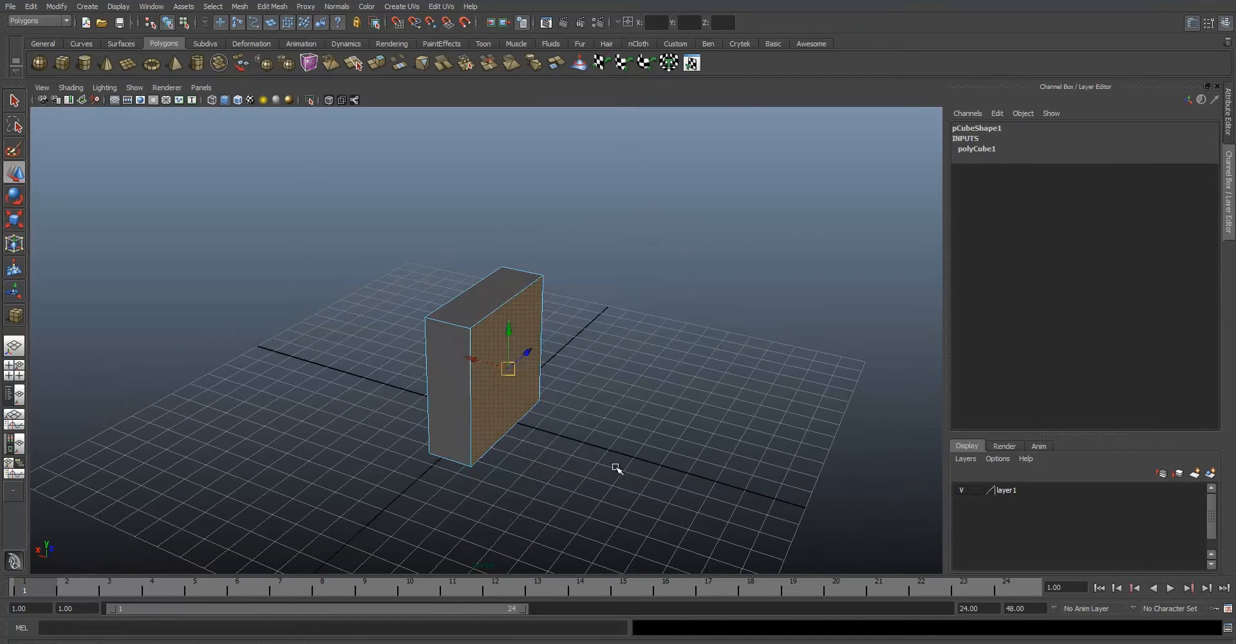
pyautogui.scroll(4, 582, 405)
pyautogui.hotkey('shift', '.')
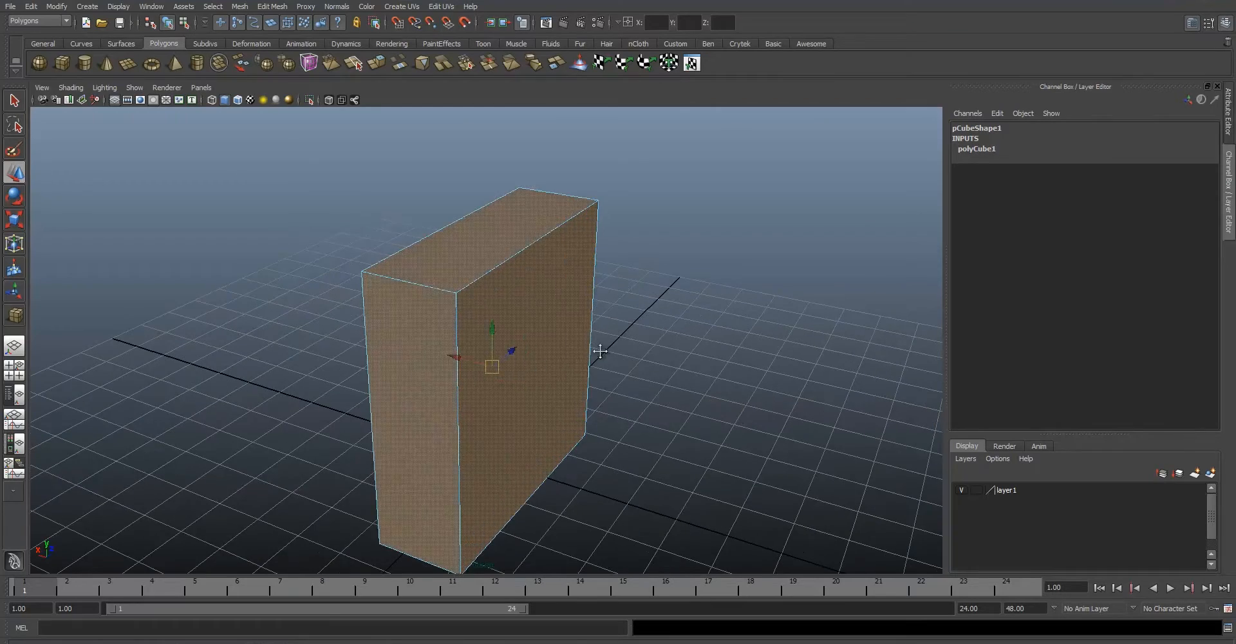
pyautogui.press('f')
pyautogui.click(566, 290)
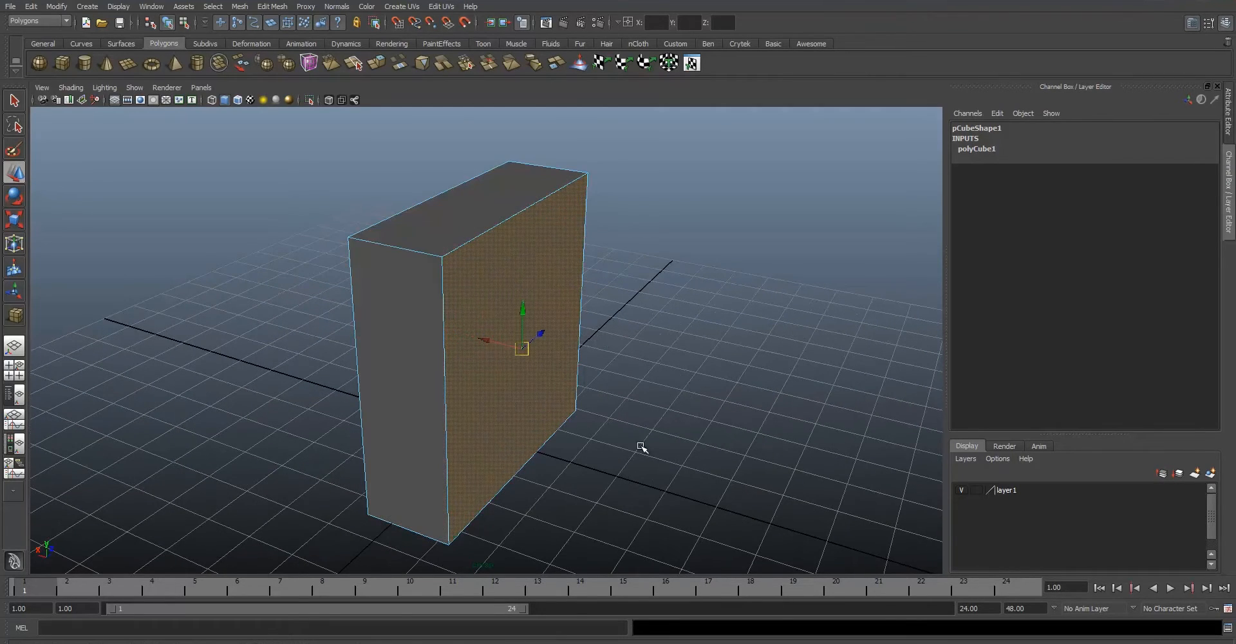
pyautogui.keyDown('alt'); pyautogui.moveTo(590, 367); pyautogui.dragTo(553, 341); pyautogui.keyUp('alt')
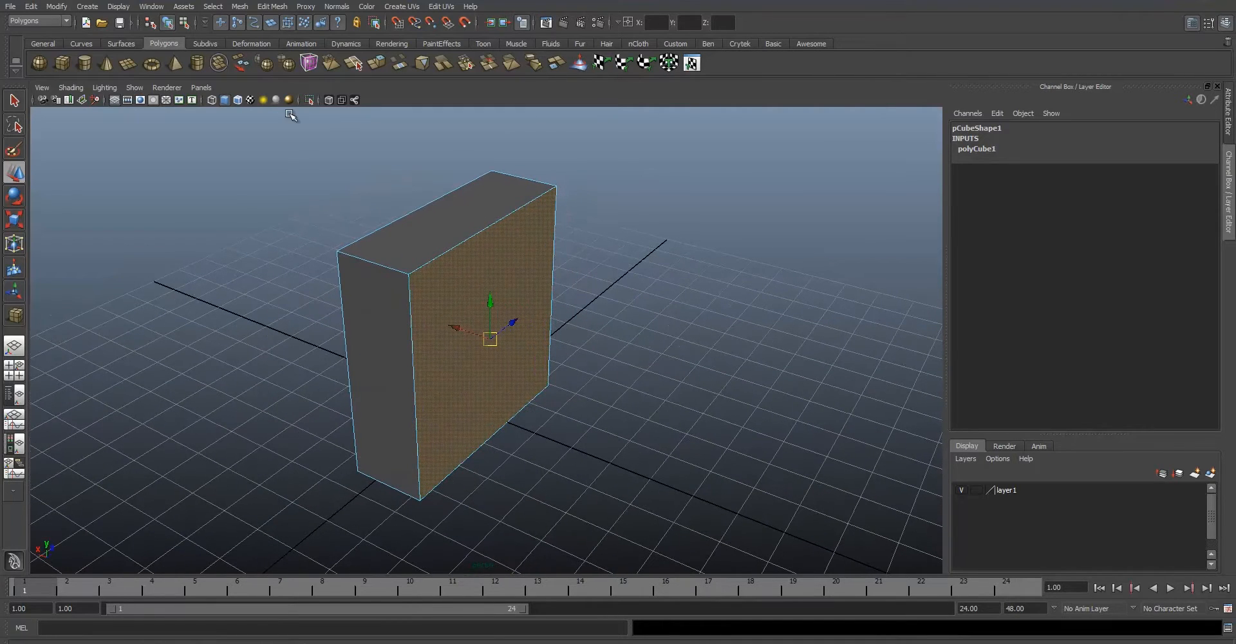
# Apply Extrude to the selected large side face with Keep Faces Together on.
pyautogui.click(273, 7)
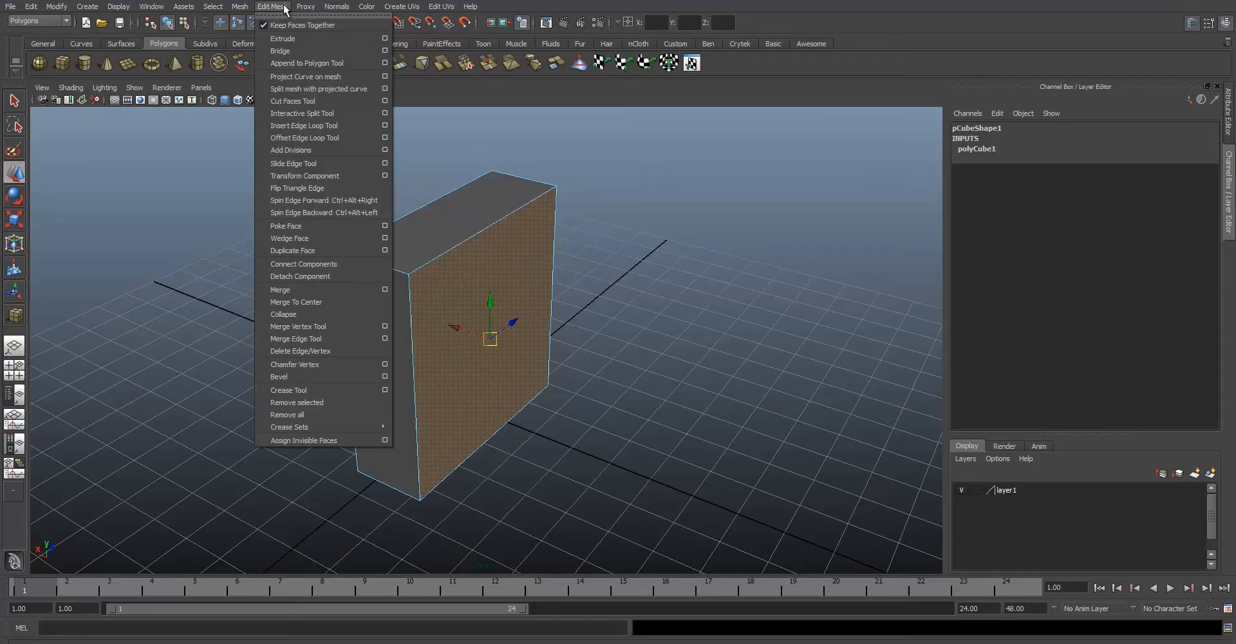
pyautogui.click(283, 39)
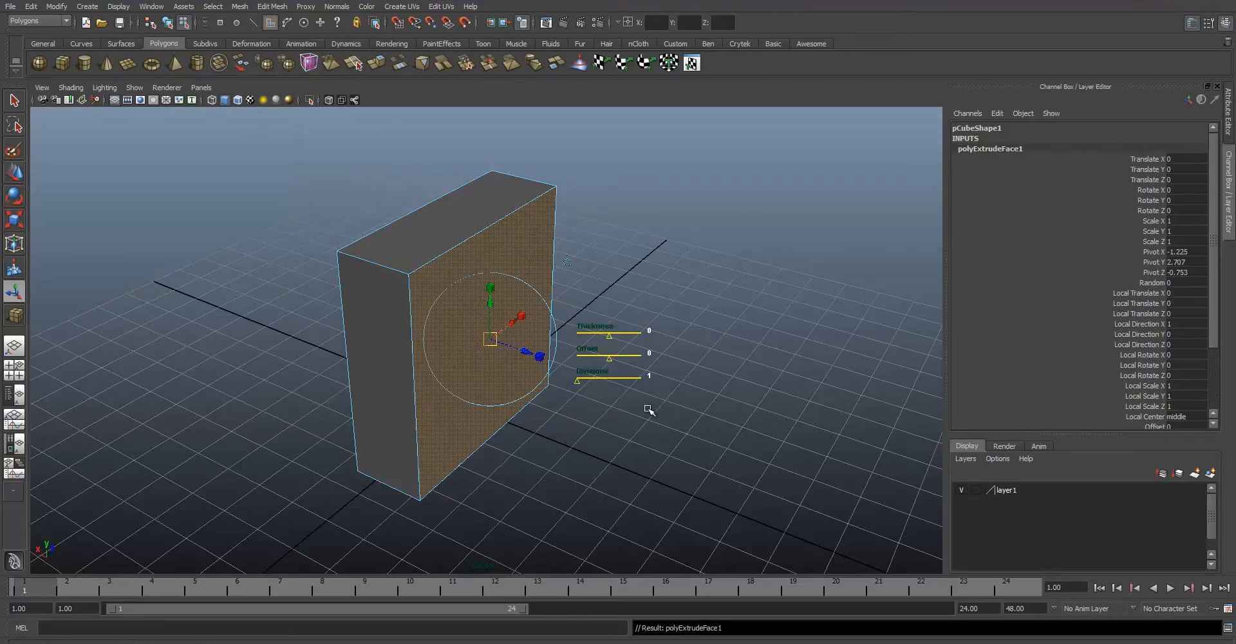
pyautogui.keyDown('alt'); pyautogui.moveTo(545, 404); pyautogui.dragTo(396, 372); pyautogui.keyUp('alt')
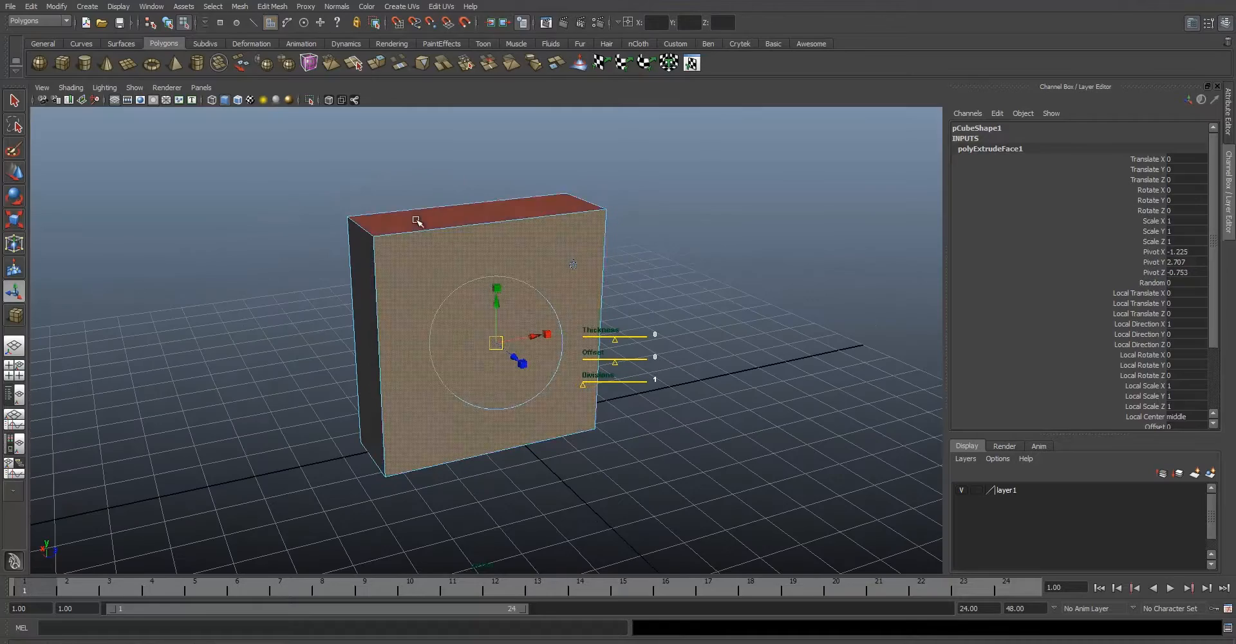
pyautogui.keyDown('alt'); pyautogui.moveTo(539, 257); pyautogui.dragTo(559, 336); pyautogui.keyUp('alt')
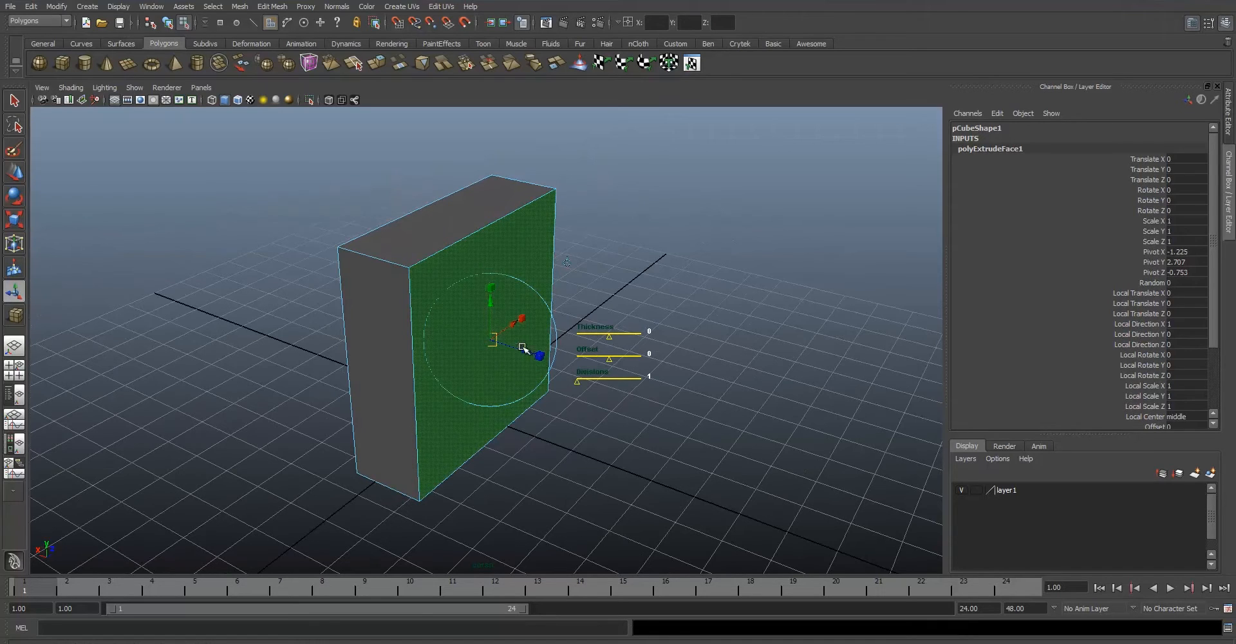
# Try pulling the extruded face outward to Local Translate Z 2.12 and shifting it sideways, undoing each change.
pyautogui.moveTo(526, 354); pyautogui.dragTo(612, 387)
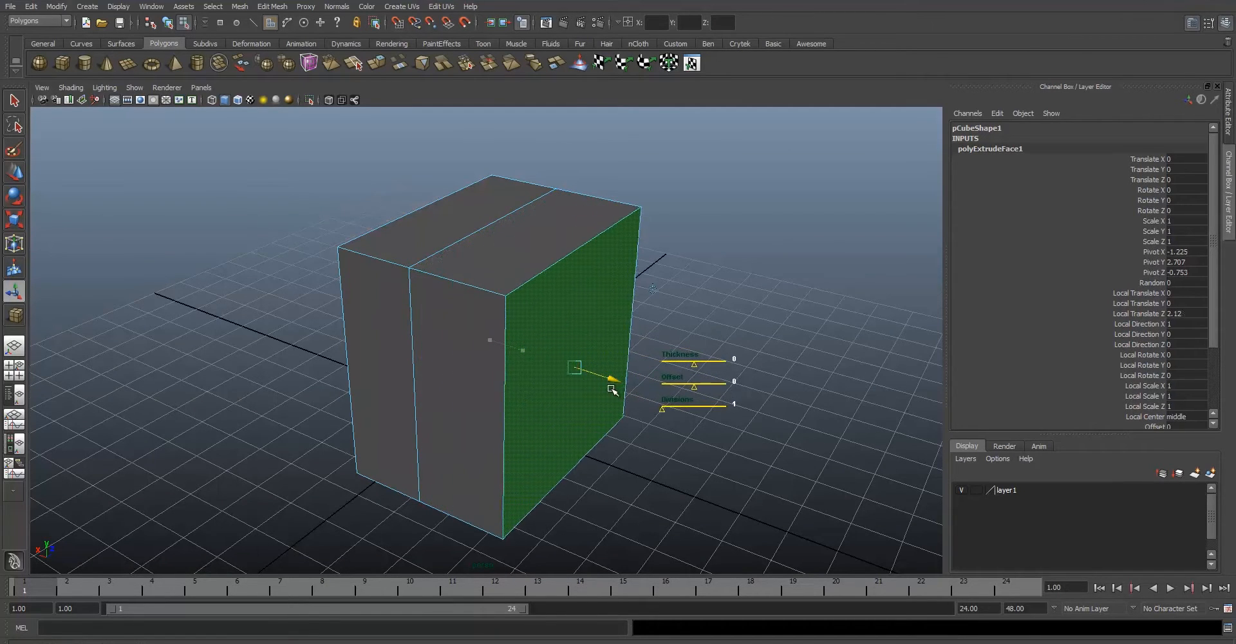
pyautogui.hotkey('ctrl', 'z')
pyautogui.moveTo(485, 266); pyautogui.dragTo(583, 204)
pyautogui.keyDown('alt'); pyautogui.moveTo(604, 314); pyautogui.dragTo(510, 360); pyautogui.keyUp('alt')
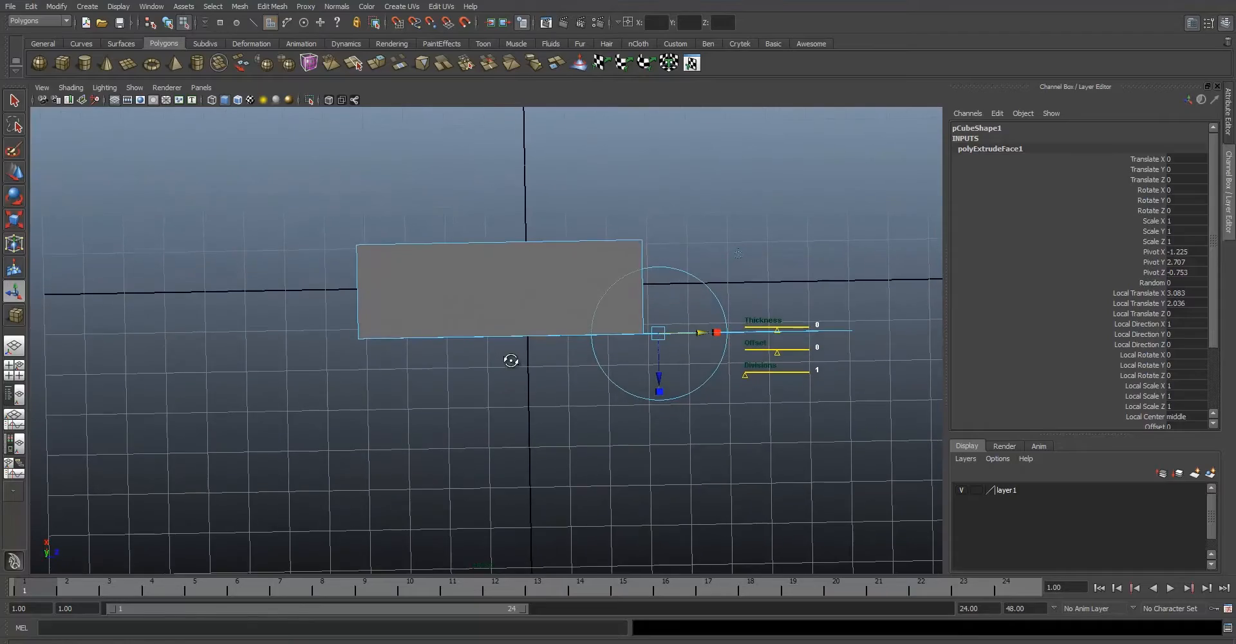
pyautogui.keyDown('alt'); pyautogui.moveTo(479, 312); pyautogui.dragTo(654, 317); pyautogui.keyUp('alt')
pyautogui.hotkey('ctrl', 'z')
pyautogui.moveTo(529, 248); pyautogui.dragTo(603, 243)
pyautogui.keyDown('alt'); pyautogui.moveTo(505, 298); pyautogui.dragTo(520, 336); pyautogui.keyUp('alt')
pyautogui.hotkey('ctrl', 'z')
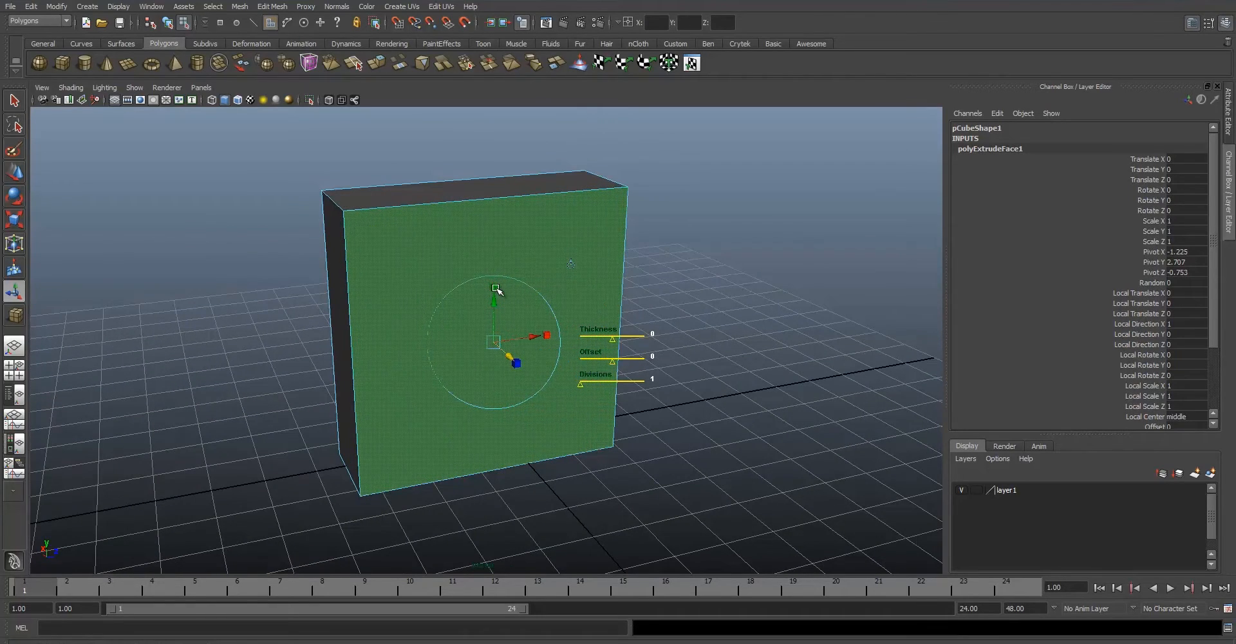
# Examine the extruded face and its borders up close from several angles.
pyautogui.keyDown('alt'); pyautogui.moveTo(557, 368); pyautogui.dragTo(504, 271); pyautogui.keyUp('alt')
pyautogui.scroll(5, 515, 302)
pyautogui.keyDown('alt'); pyautogui.moveTo(542, 350); pyautogui.dragTo(342, 295); pyautogui.keyUp('alt')
pyautogui.keyDown('alt'); pyautogui.moveTo(408, 175); pyautogui.dragTo(381, 238); pyautogui.keyUp('alt')
pyautogui.scroll(-5, 541, 322)
pyautogui.press('z')
pyautogui.press('z')
pyautogui.press('z')
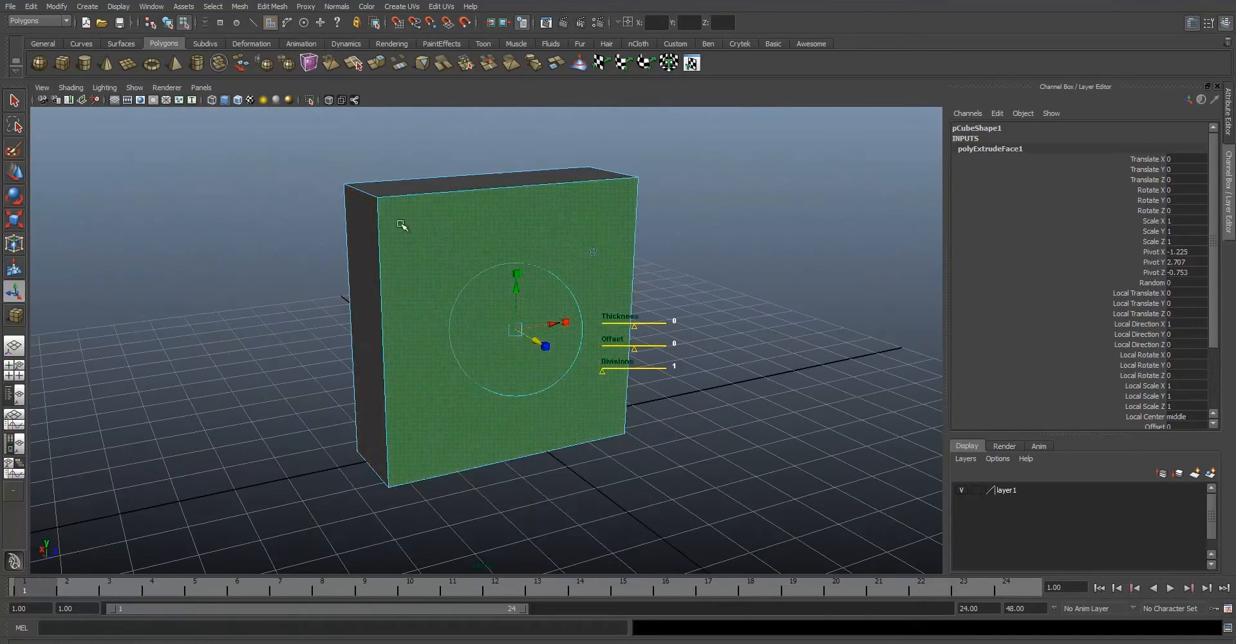
# Leave the extrusion, reselect the cube in object mode, and select its large side face in face selection.
pyautogui.click(614, 273)
pyautogui.click(710, 272)
pyautogui.moveTo(505, 277); pyautogui.dragTo(566, 256, button='right')
pyautogui.keyDown('alt'); pyautogui.moveTo(472, 304); pyautogui.dragTo(450, 268); pyautogui.keyUp('alt')
pyautogui.click(450, 268)
pyautogui.moveTo(450, 273); pyautogui.dragTo(448, 327, button='right')
pyautogui.click(453, 289)
pyautogui.keyDown('alt'); pyautogui.moveTo(388, 287); pyautogui.dragTo(433, 206); pyautogui.keyUp('alt')
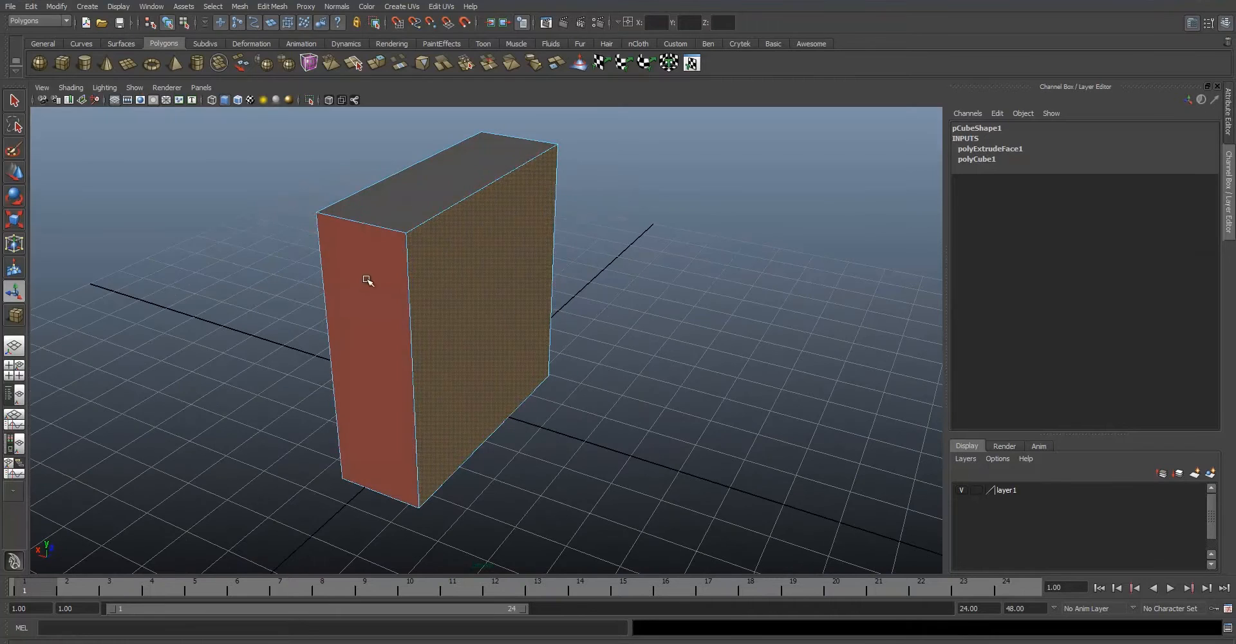
# Select the cube's top face and activate the Move tool.
pyautogui.keyDown('shift'); pyautogui.click(432, 196); pyautogui.keyUp('shift')
pyautogui.keyDown('alt'); pyautogui.moveTo(500, 250); pyautogui.dragTo(500, 311); pyautogui.keyUp('alt')
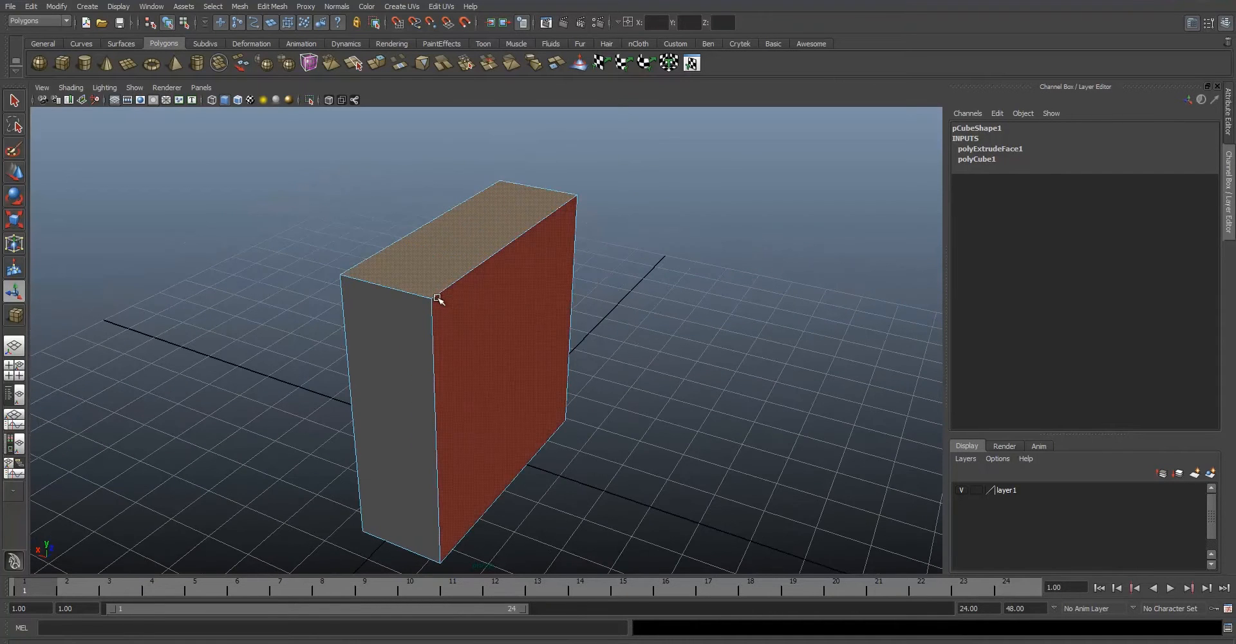
pyautogui.press('w')
pyautogui.click(496, 238)
# Try moving the top face and the geometry left by the unpulled extrusion, undoing all moves.
pyautogui.moveTo(502, 211); pyautogui.dragTo(544, 173)
pyautogui.keyDown('shift'); pyautogui.click(365, 300); pyautogui.keyUp('shift')
pyautogui.keyDown('alt'); pyautogui.moveTo(364, 300); pyautogui.dragTo(528, 277); pyautogui.keyUp('alt')
pyautogui.moveTo(649, 208); pyautogui.dragTo(365, 240)
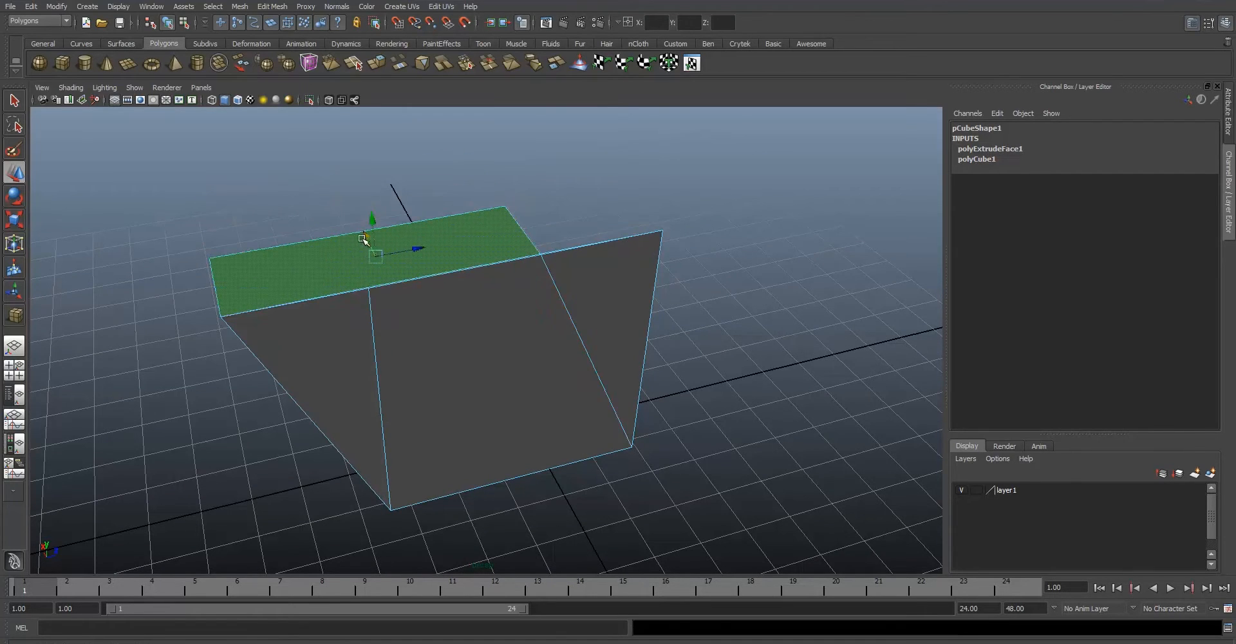
pyautogui.hotkey('ctrl', 'z')
pyautogui.keyDown('alt'); pyautogui.moveTo(405, 329); pyautogui.dragTo(596, 257); pyautogui.keyUp('alt')
pyautogui.hotkey('ctrl', 'z')
pyautogui.hotkey('ctrl', 'z')
pyautogui.keyDown('alt'); pyautogui.moveTo(691, 306); pyautogui.dragTo(627, 322); pyautogui.keyUp('alt')
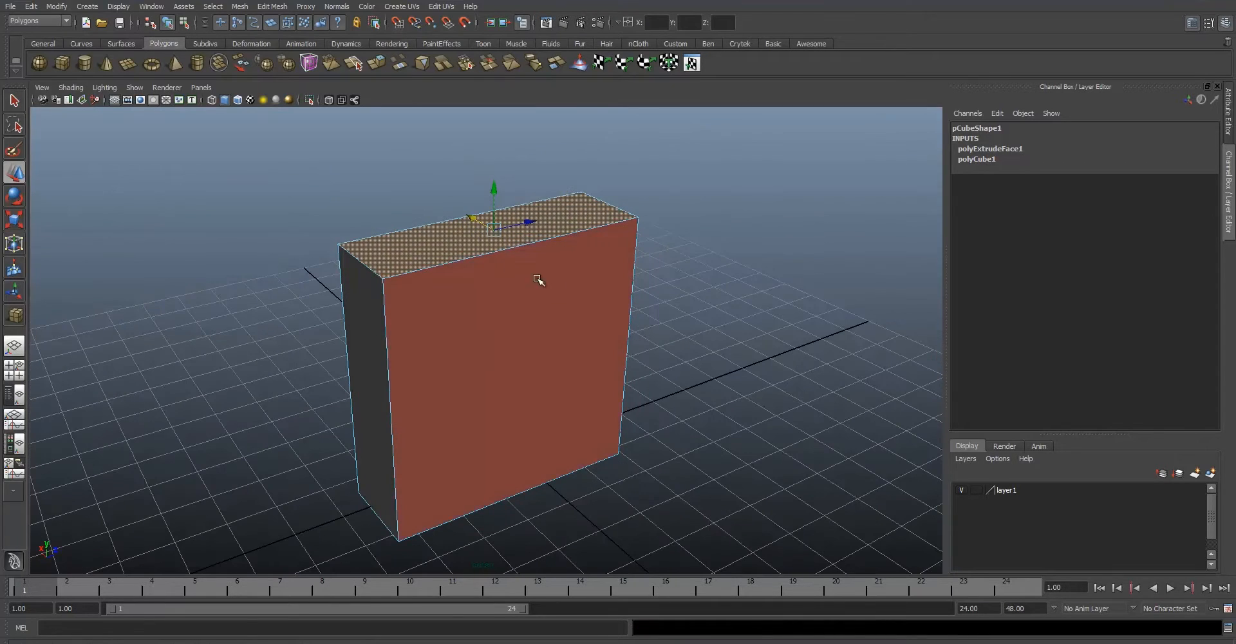
pyautogui.hotkey('ctrl', 'z')
pyautogui.hotkey('ctrl', 'z')
# Reenter face selection through object mode and move the extruded large side face outward.
pyautogui.moveTo(503, 347); pyautogui.dragTo(547, 334, button='right')
pyautogui.keyDown('alt'); pyautogui.moveTo(491, 345); pyautogui.dragTo(485, 430); pyautogui.keyUp('alt')
pyautogui.moveTo(499, 439); pyautogui.dragTo(491, 458, button='right')
pyautogui.click(491, 367)
pyautogui.moveTo(491, 367); pyautogui.dragTo(572, 385)
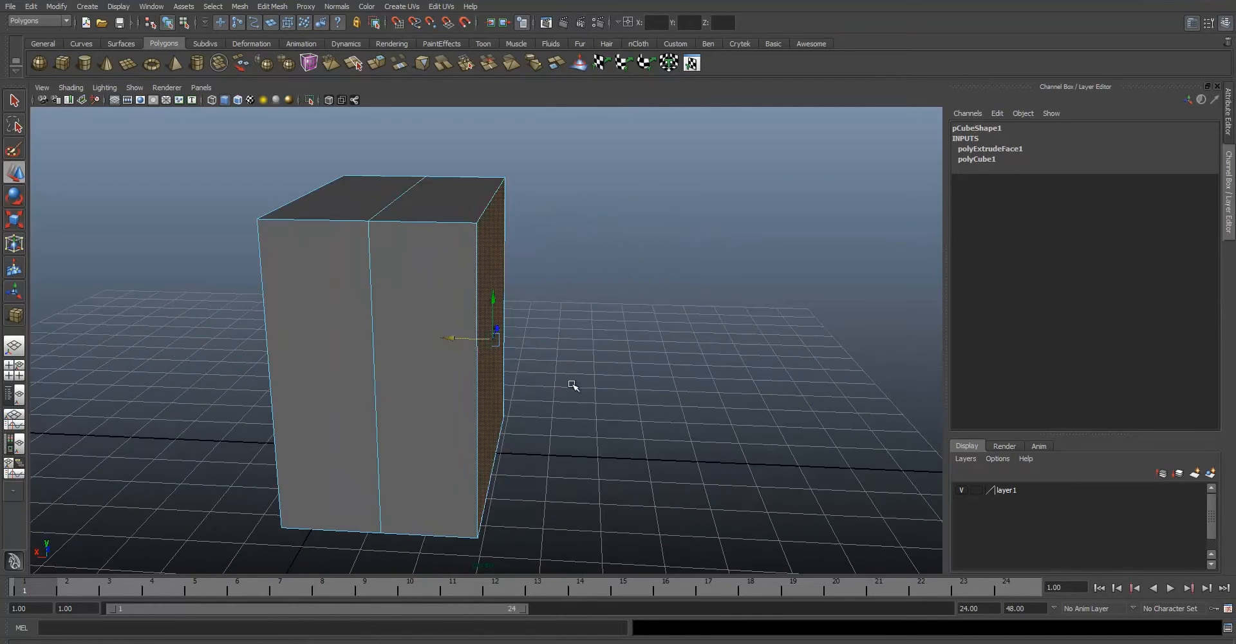
# Undo the outward face move and the extrusion of the large side face, returning to object mode in between.
pyautogui.hotkey('ctrl', 'z')
pyautogui.hotkey('ctrl', 'z')
pyautogui.hotkey('ctrl', 'z')
pyautogui.moveTo(366, 319); pyautogui.dragTo(404, 302, button='right')
pyautogui.hotkey('ctrl', 'z')
pyautogui.hotkey('ctrl', 'z')
# Move the large side face outward in face selection without extruding it.
pyautogui.moveTo(389, 395); pyautogui.dragTo(390, 420, button='right')
pyautogui.moveTo(360, 337); pyautogui.dragTo(499, 371)
pyautogui.moveTo(461, 385)
pyautogui.mouseDown(button='right')
pyautogui.moveTo(463, 413)
pyautogui.moveTo(456, 399)
pyautogui.mouseUp(button='right')
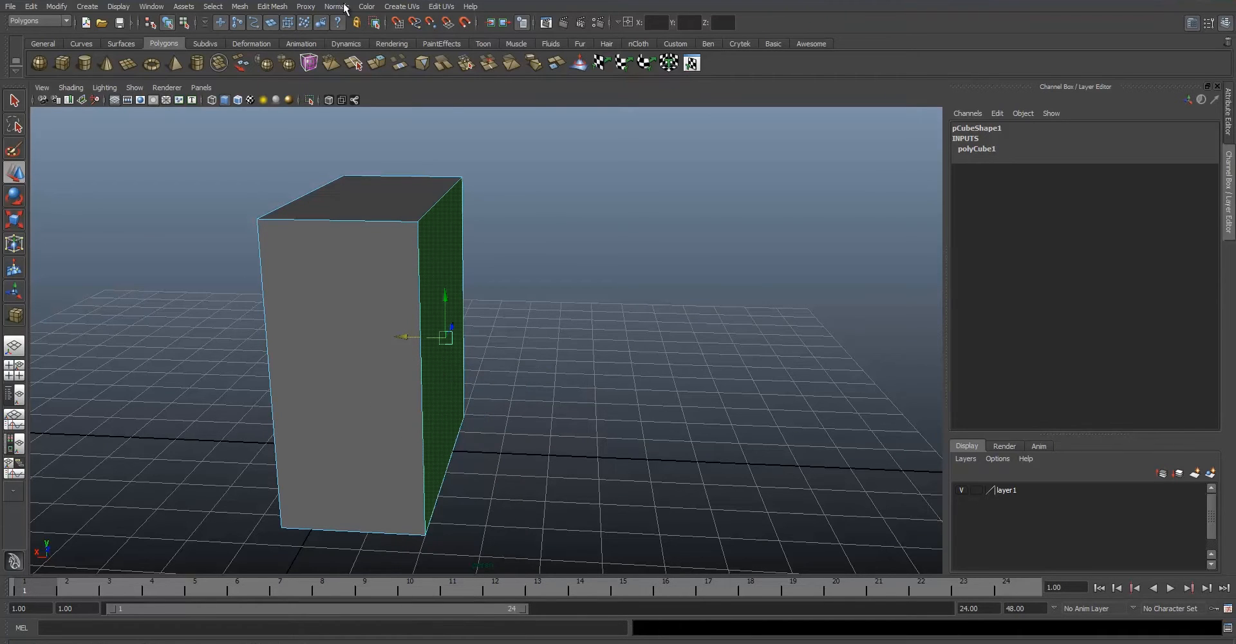
# Extrude the cube's large side face outward by about 2.65 units and return to object mode.
pyautogui.click(378, 64)
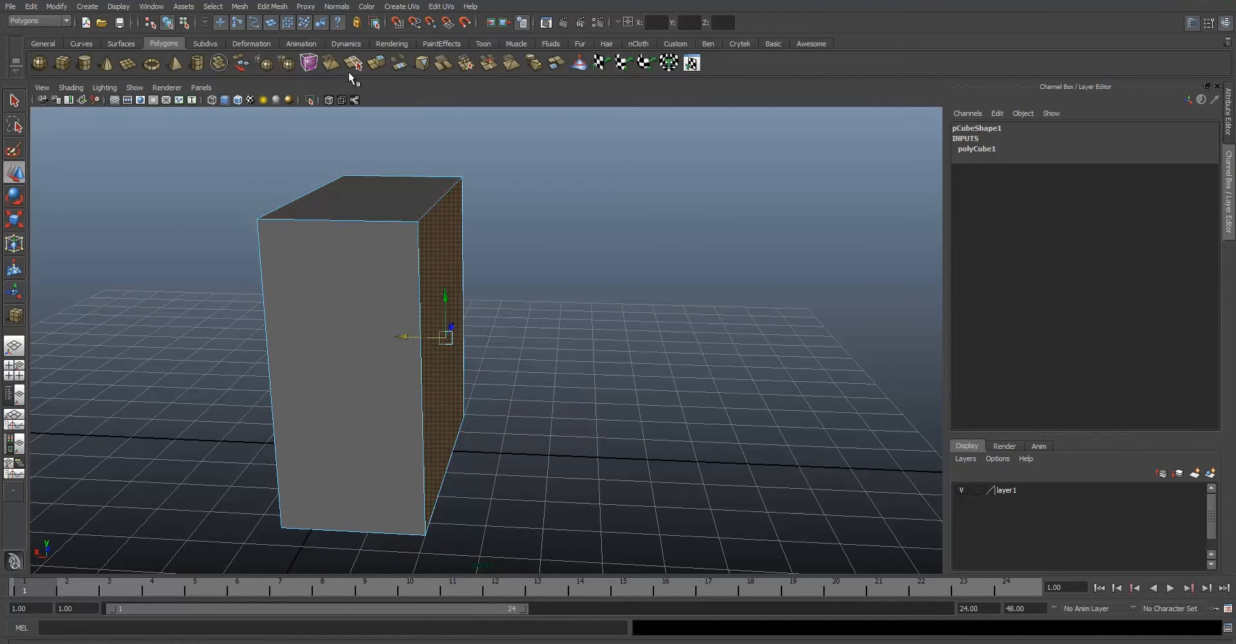
pyautogui.hotkey('ctrl', 'e')
pyautogui.moveTo(485, 335); pyautogui.dragTo(629, 350)
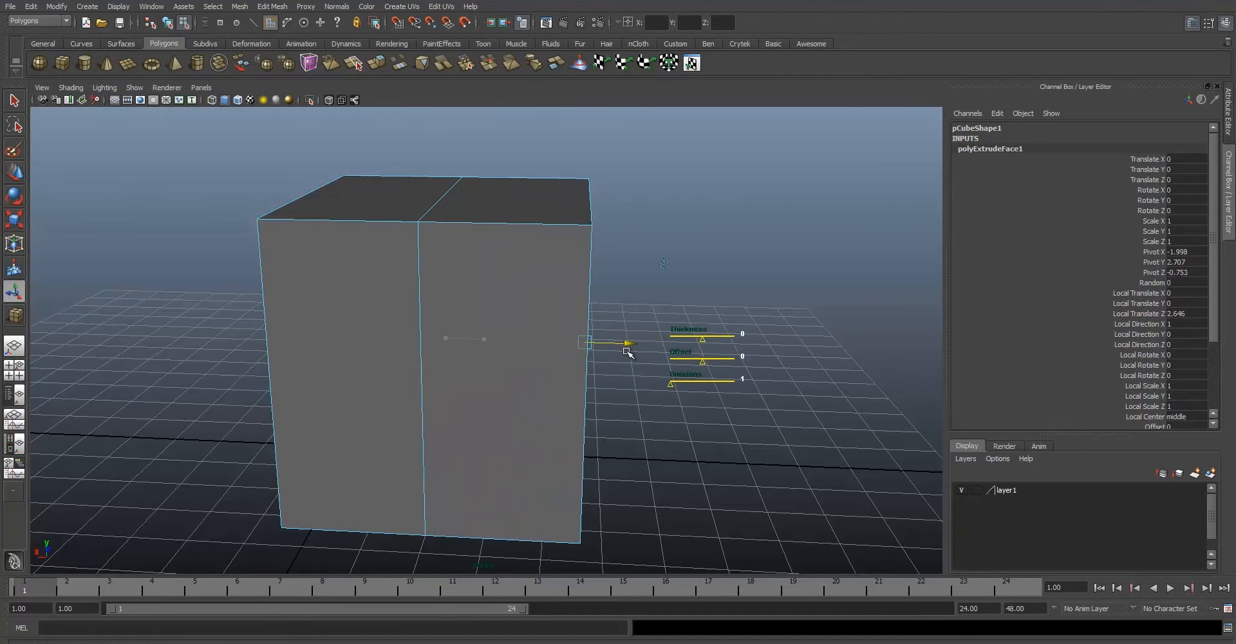
pyautogui.keyDown('alt'); pyautogui.moveTo(427, 268); pyautogui.dragTo(331, 370); pyautogui.keyUp('alt')
pyautogui.click(444, 350)
pyautogui.moveTo(493, 341); pyautogui.dragTo(529, 320, button='right')
pyautogui.moveTo(484, 323)
pyautogui.keyDown('alt'); pyautogui.mouseDown()
pyautogui.moveTo(604, 332)
pyautogui.moveTo(480, 353)
pyautogui.moveTo(433, 334)
pyautogui.moveTo(511, 329)
pyautogui.moveTo(496, 327)
pyautogui.mouseUp(); pyautogui.keyUp('alt')
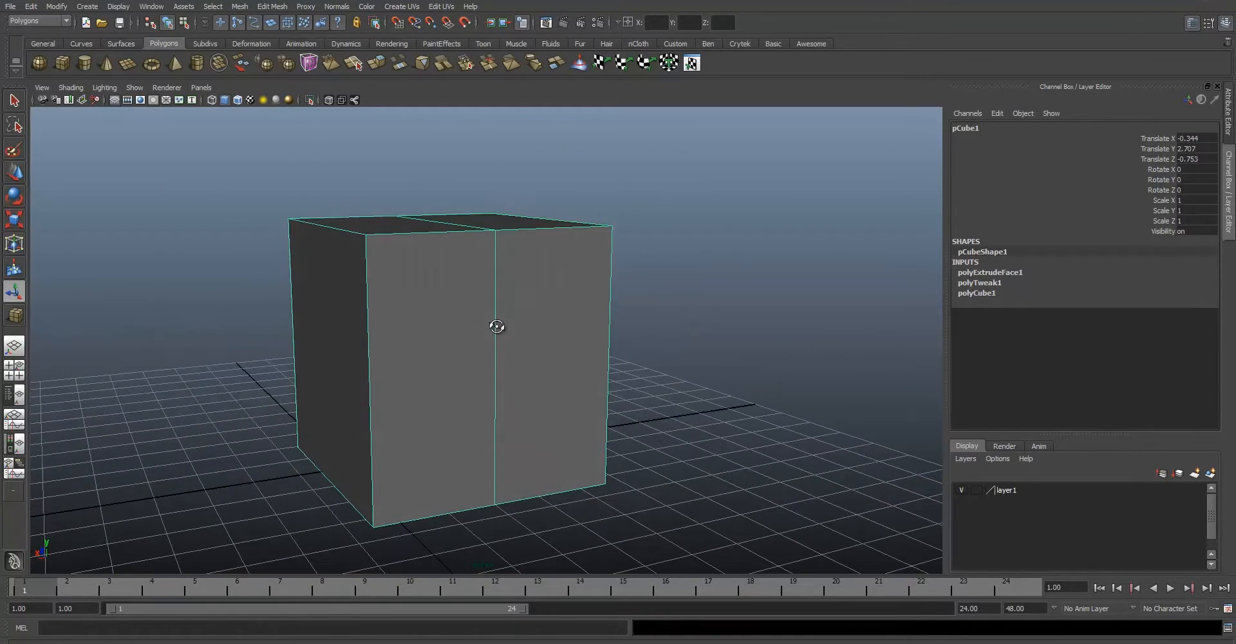
pyautogui.moveTo(459, 313)
pyautogui.keyDown('alt'); pyautogui.mouseDown(button='middle')
pyautogui.moveTo(474, 295)
pyautogui.moveTo(461, 305)
pyautogui.mouseUp(button='middle'); pyautogui.keyUp('alt')
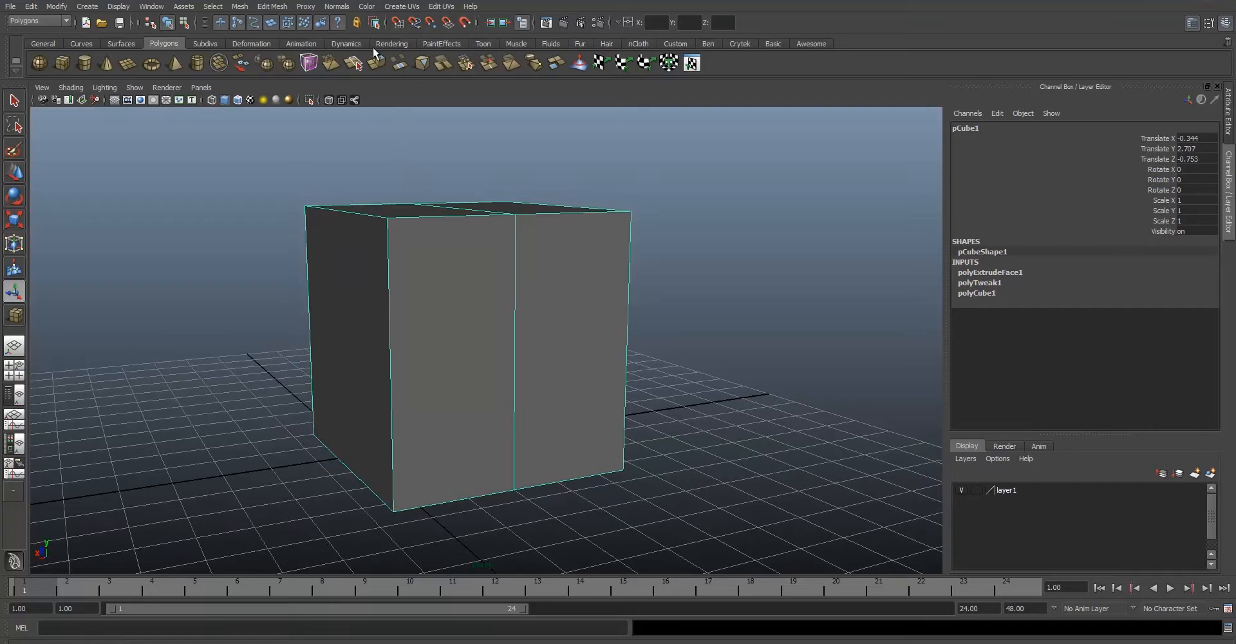
# Try inserting a horizontal edge loop around the cube with the Insert Edge Loop Tool, undo it and return to object mode.
pyautogui.click(272, 7)
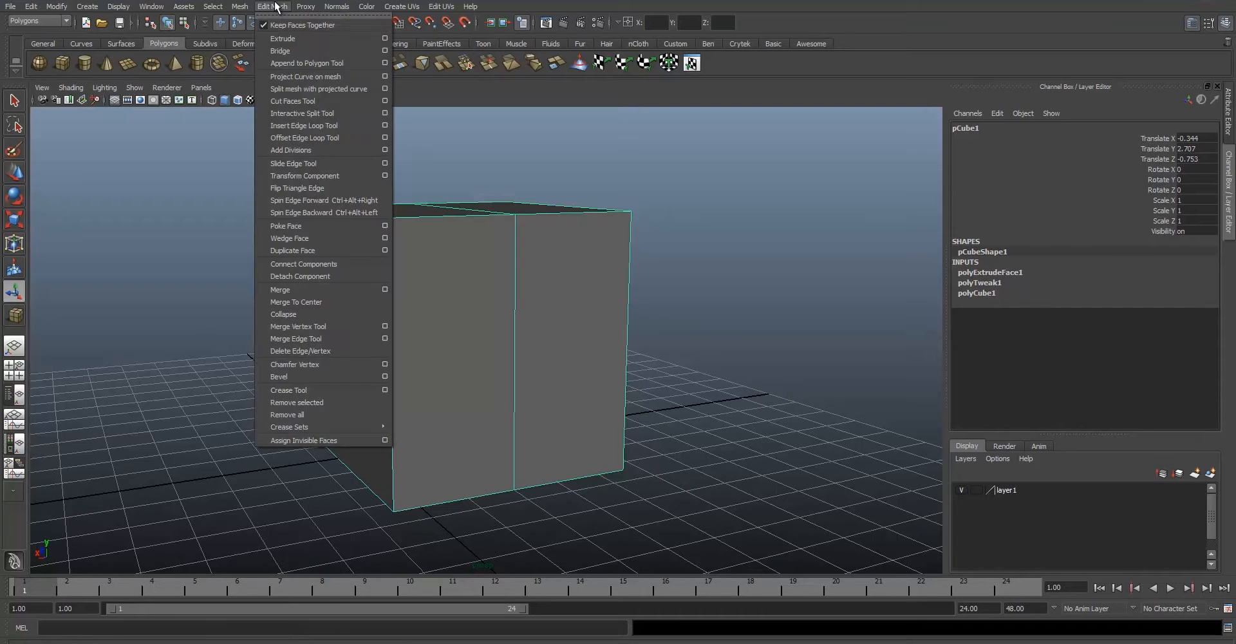
pyautogui.click(339, 126)
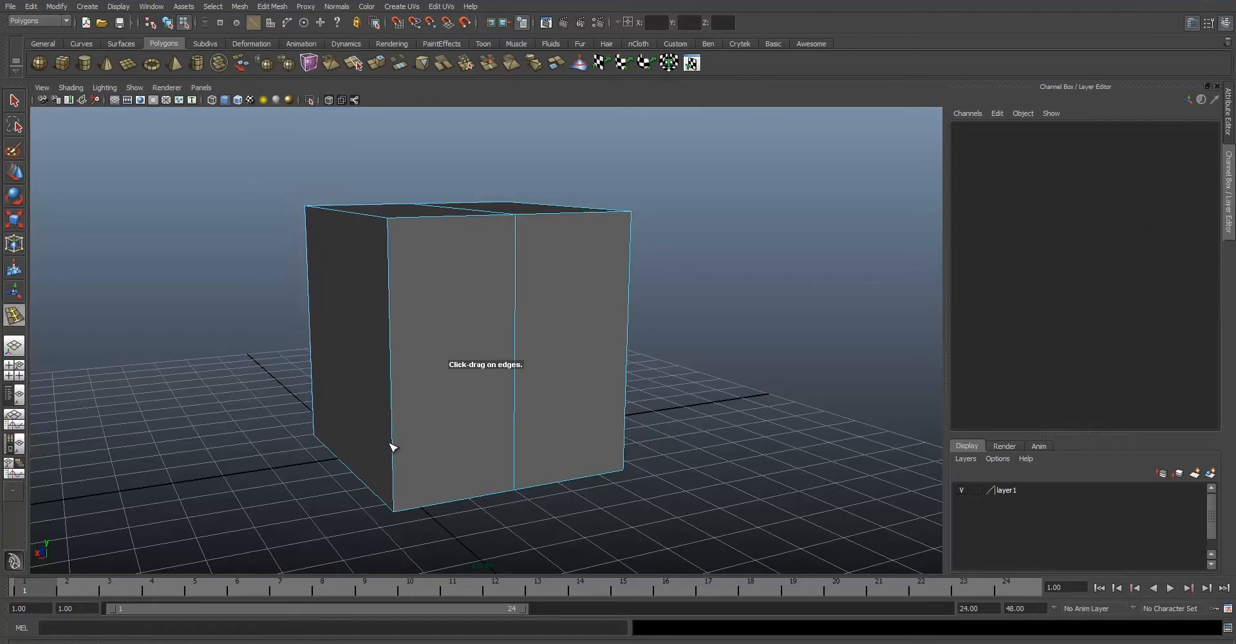
pyautogui.moveTo(395, 446); pyautogui.dragTo(390, 410)
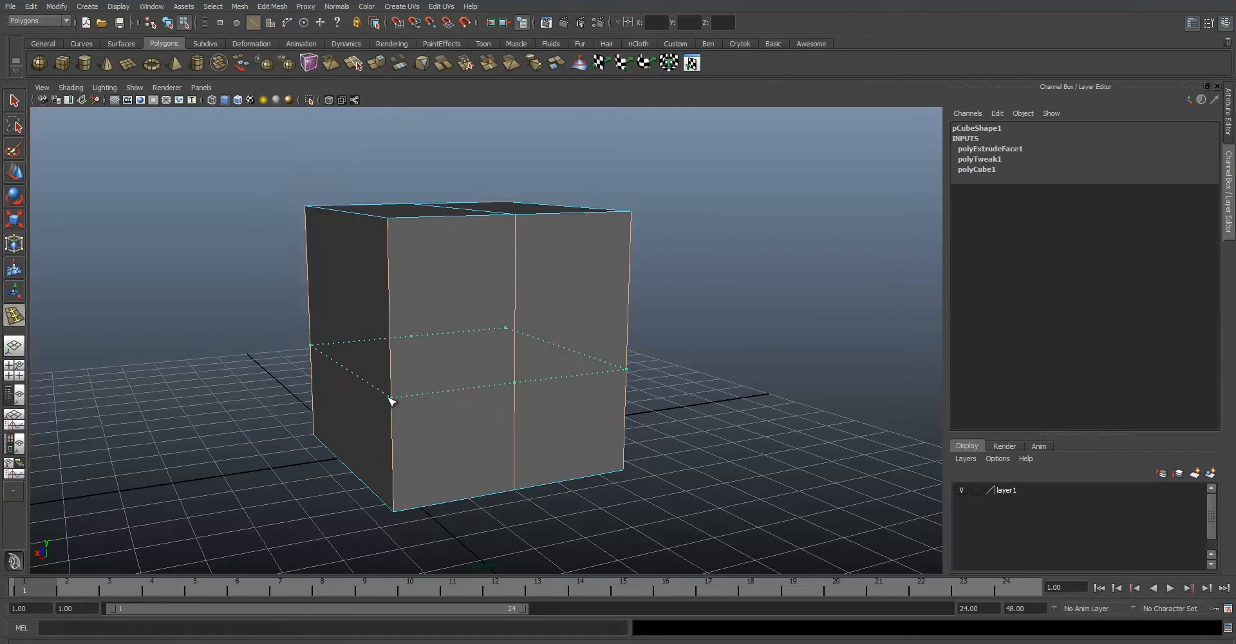
pyautogui.moveTo(394, 341); pyautogui.dragTo(405, 343)
pyautogui.hotkey('ctrl', 'z')
pyautogui.click(14, 101)
pyautogui.moveTo(441, 249); pyautogui.dragTo(484, 228, button='right')
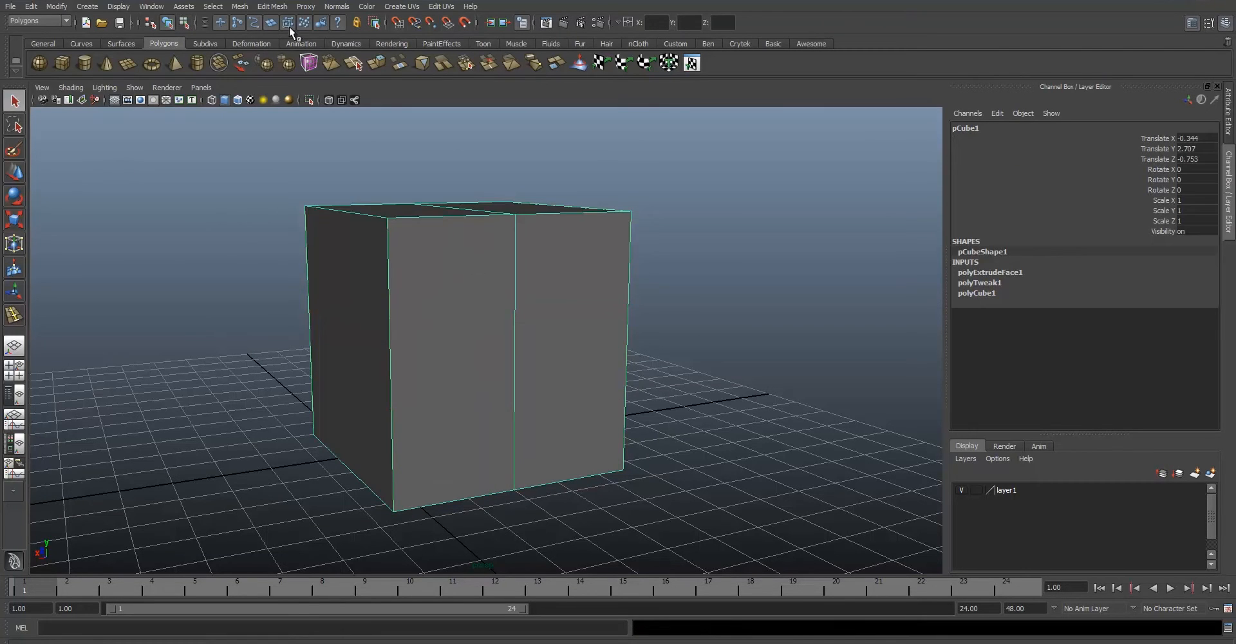
# Insert one horizontal edge loop just above the cube's bottom edge and another around its upper part.
pyautogui.click(272, 7)
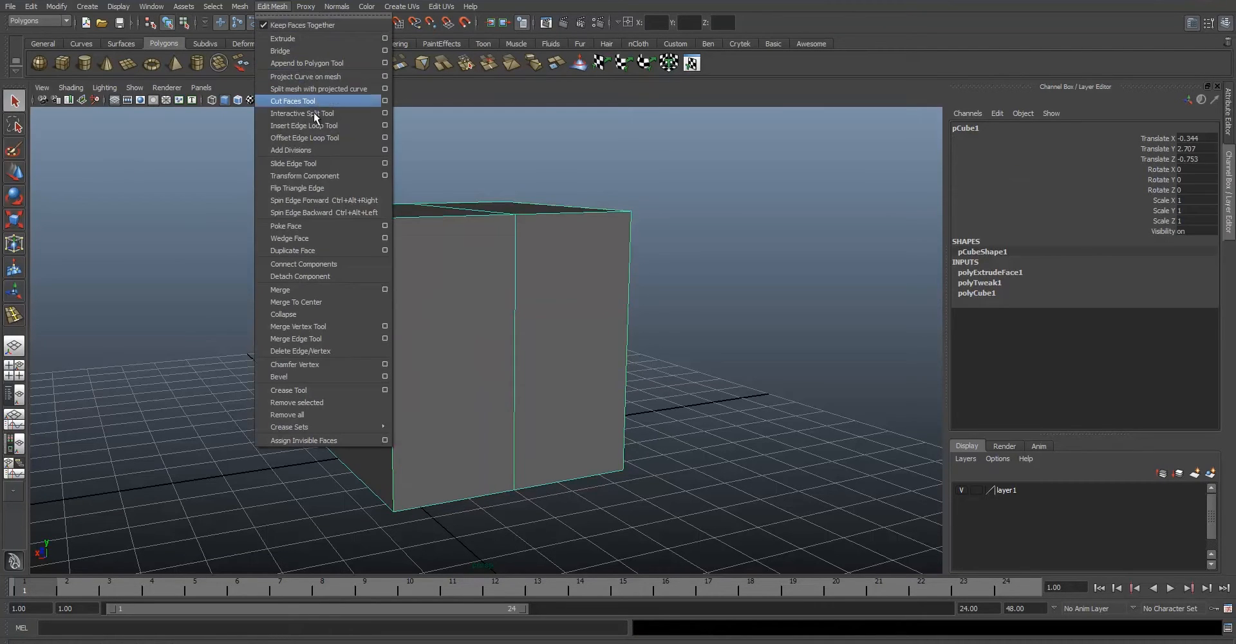
pyautogui.click(303, 125)
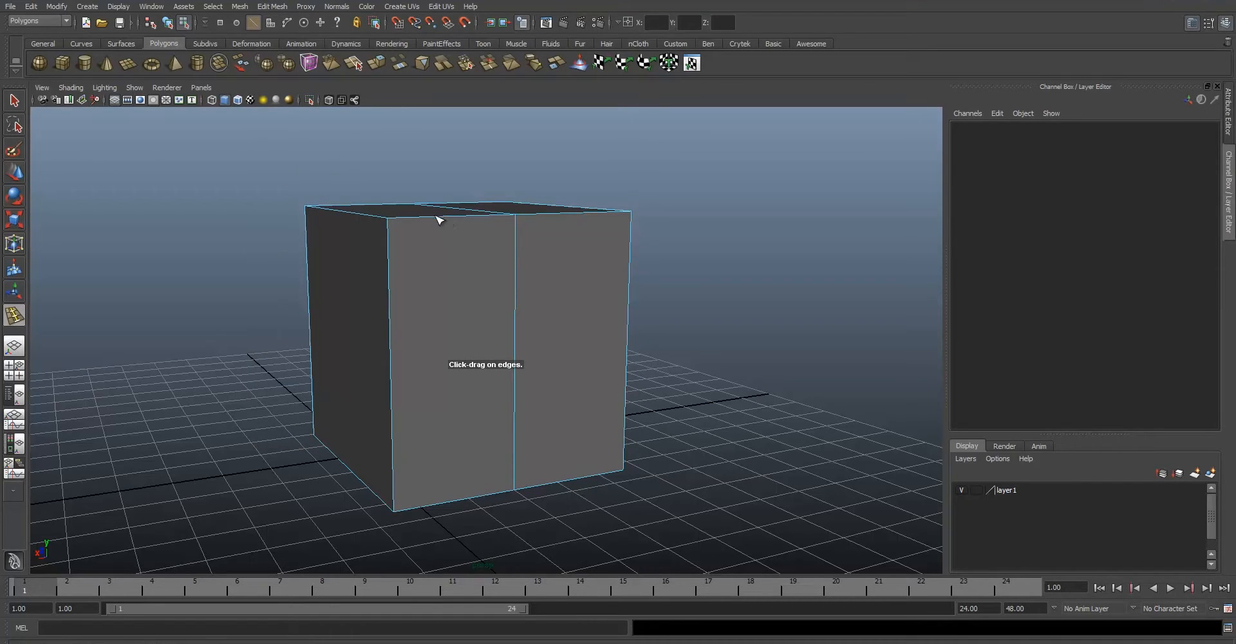
pyautogui.click(391, 314)
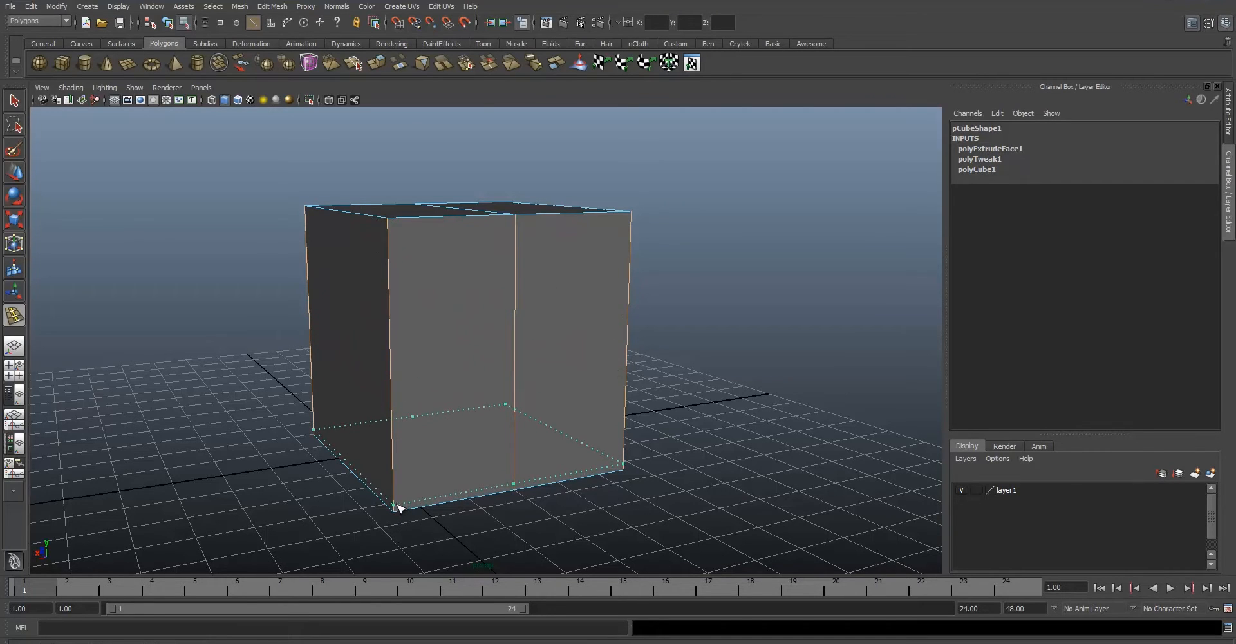
pyautogui.moveTo(398, 509); pyautogui.dragTo(401, 507)
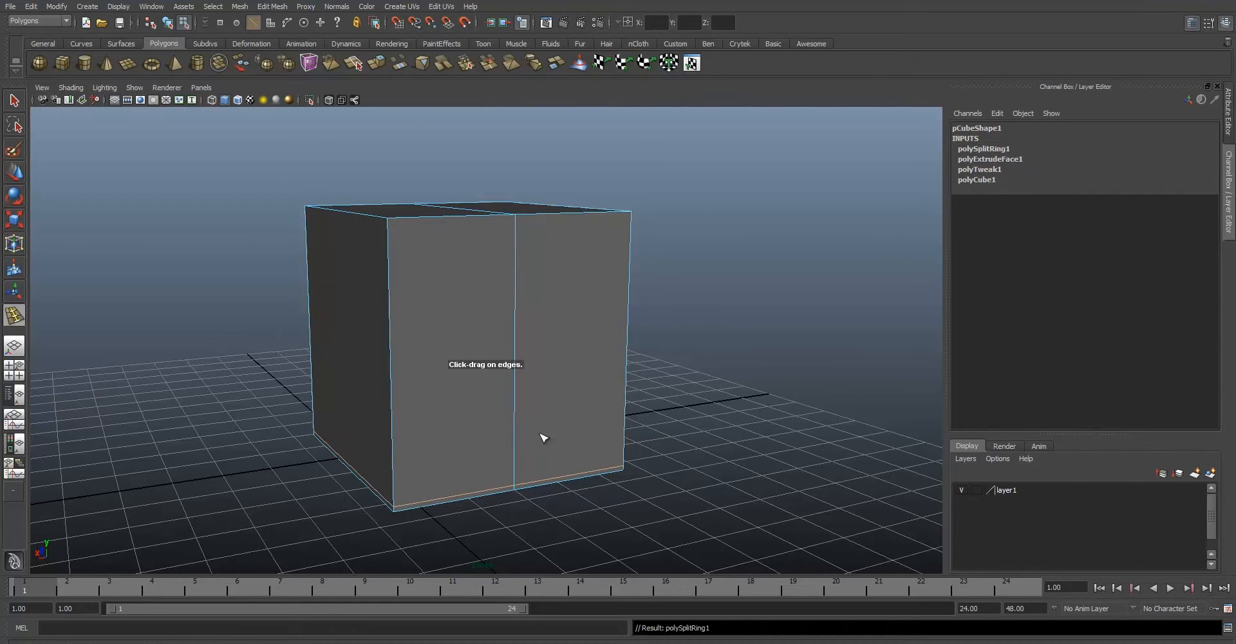
pyautogui.moveTo(596, 337)
pyautogui.keyDown('alt'); pyautogui.mouseDown()
pyautogui.moveTo(414, 345)
pyautogui.moveTo(611, 337)
pyautogui.mouseUp(); pyautogui.keyUp('alt')
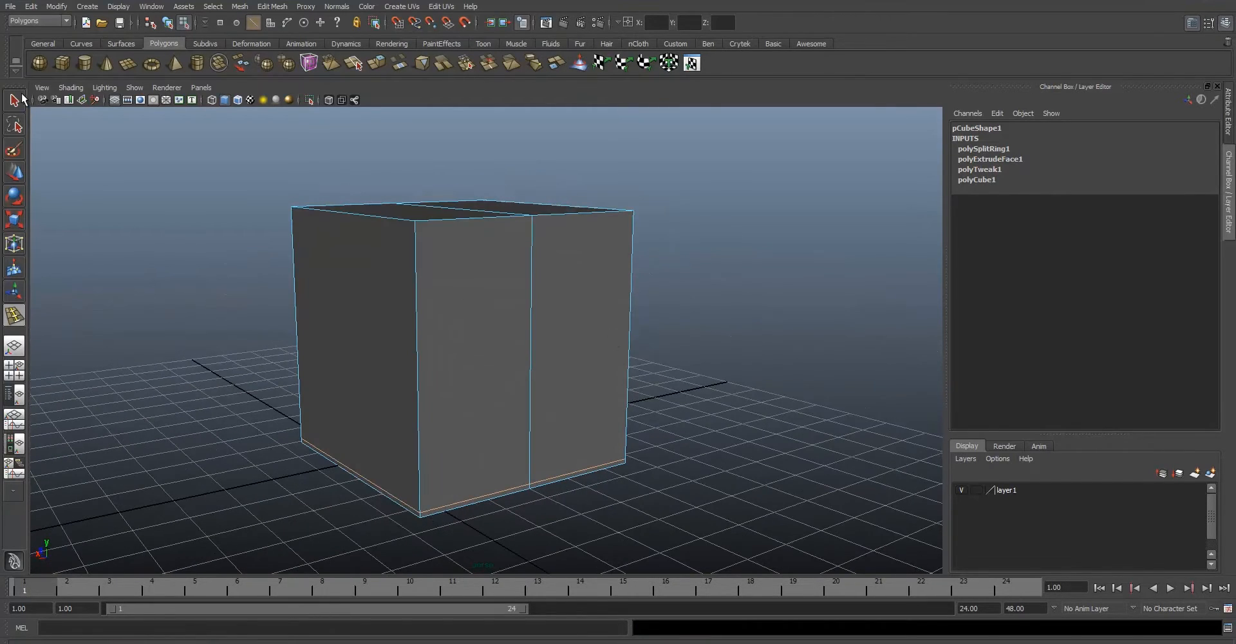
pyautogui.click(417, 307)
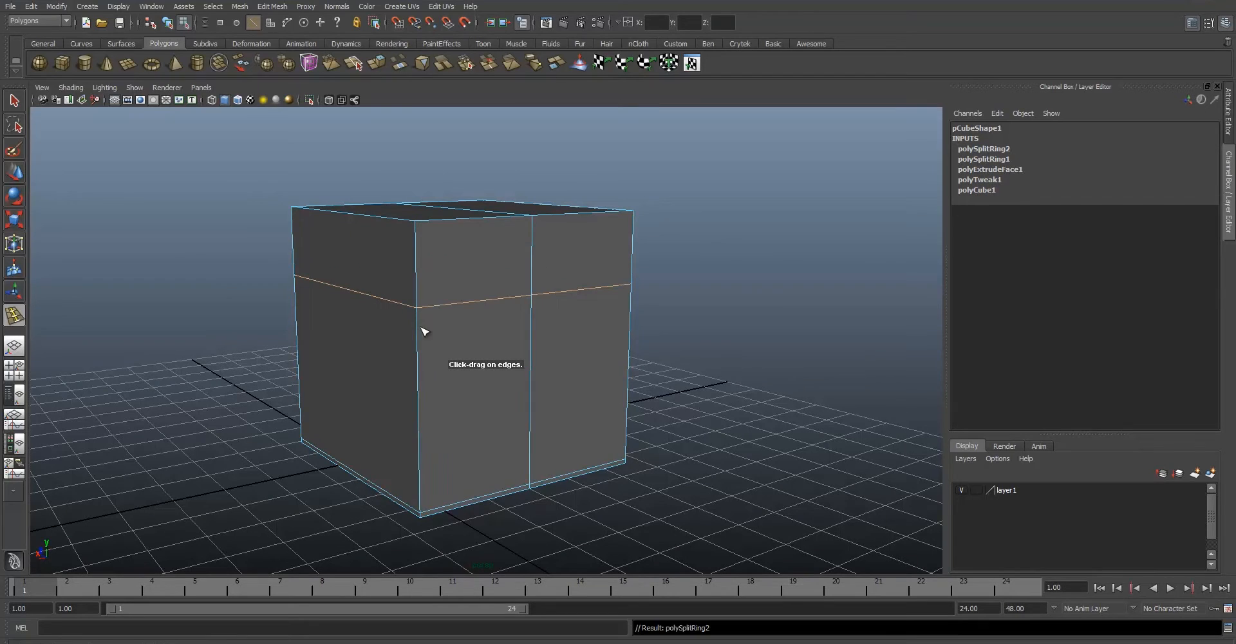
# Try adding several more horizontal edge loops below the upper one, spread over the middle of the cube.
pyautogui.moveTo(420, 345); pyautogui.dragTo(418, 348)
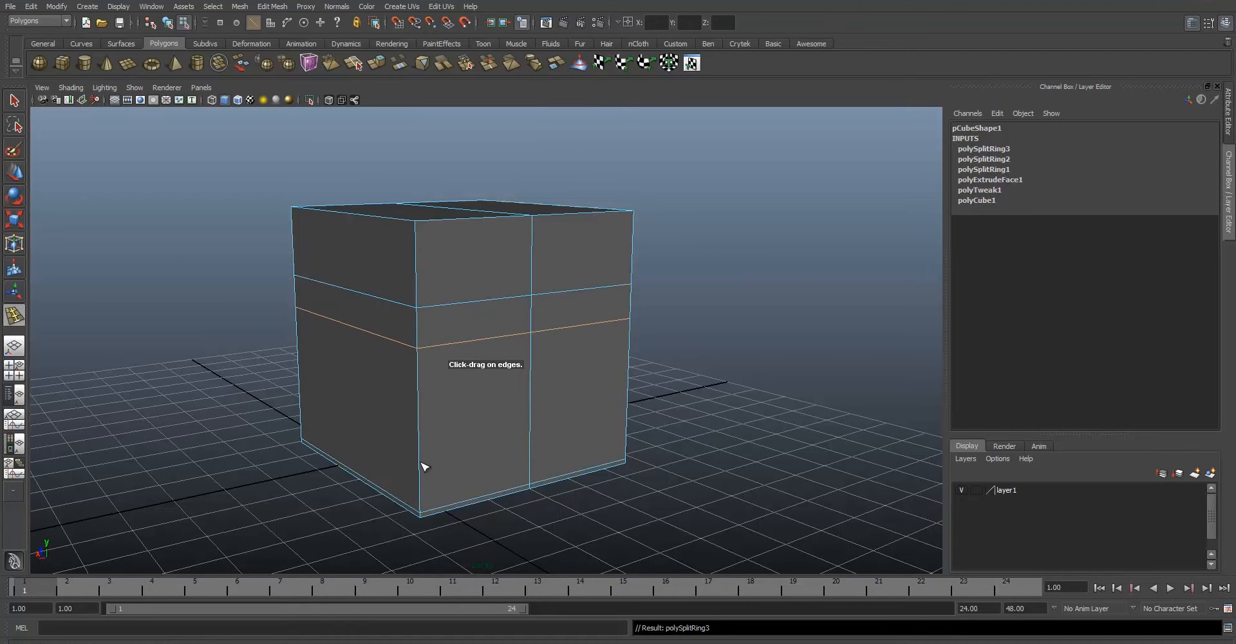
pyautogui.keyDown('alt'); pyautogui.moveTo(474, 376); pyautogui.dragTo(431, 325); pyautogui.keyUp('alt')
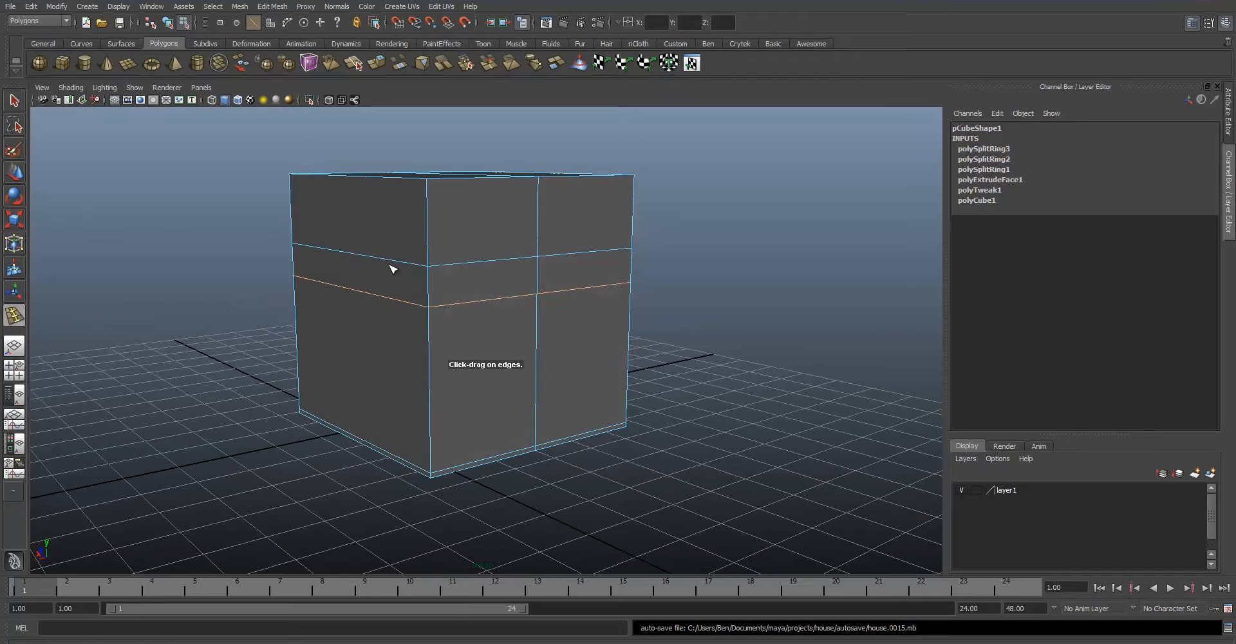
pyautogui.click(295, 293)
pyautogui.click(296, 305)
pyautogui.click(296, 325)
pyautogui.click(296, 343)
pyautogui.moveTo(297, 351); pyautogui.dragTo(300, 340)
pyautogui.click(433, 400)
# Try adding three vertical edge loops close to the cube's front corner edge.
pyautogui.click(199, 243)
pyautogui.click(395, 229)
pyautogui.click(404, 179)
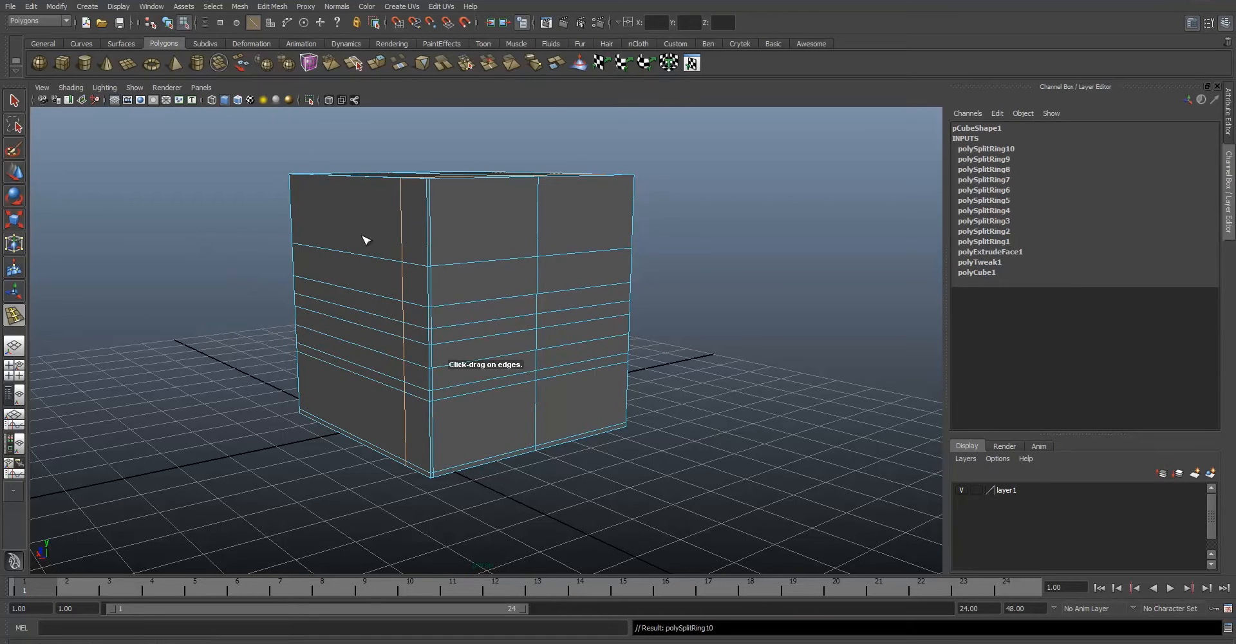
pyautogui.click(380, 257)
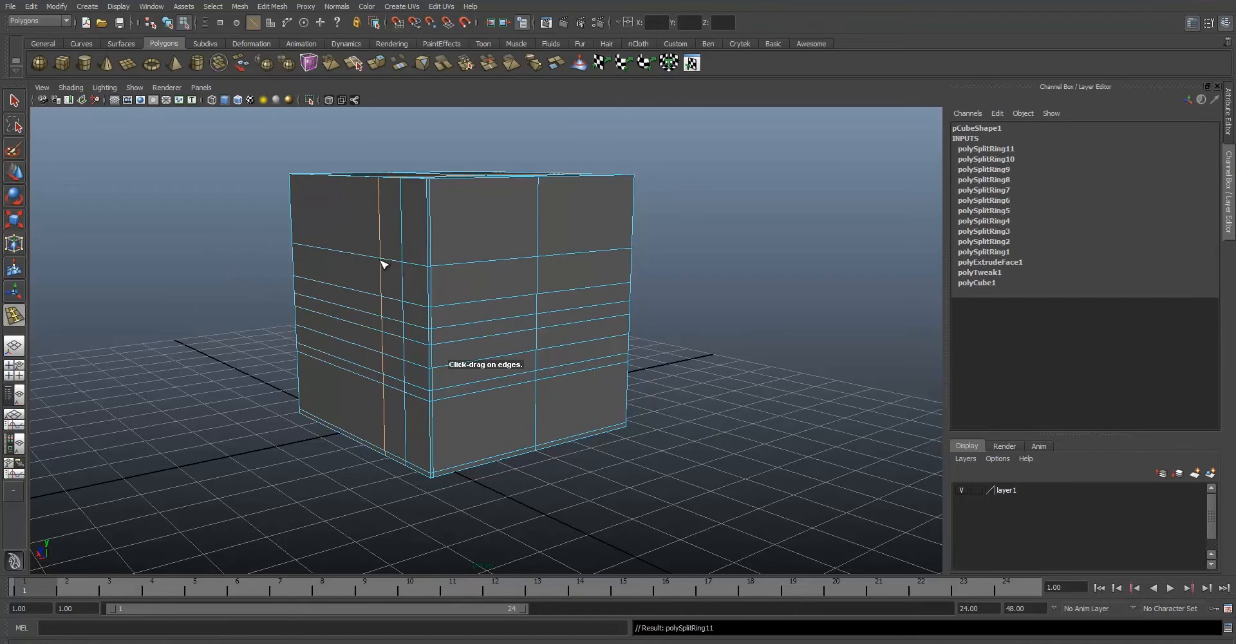
pyautogui.keyDown('alt'); pyautogui.moveTo(501, 316); pyautogui.dragTo(473, 241, button='right'); pyautogui.keyUp('alt')
pyautogui.keyDown('alt'); pyautogui.moveTo(473, 241); pyautogui.dragTo(483, 283); pyautogui.keyUp('alt')
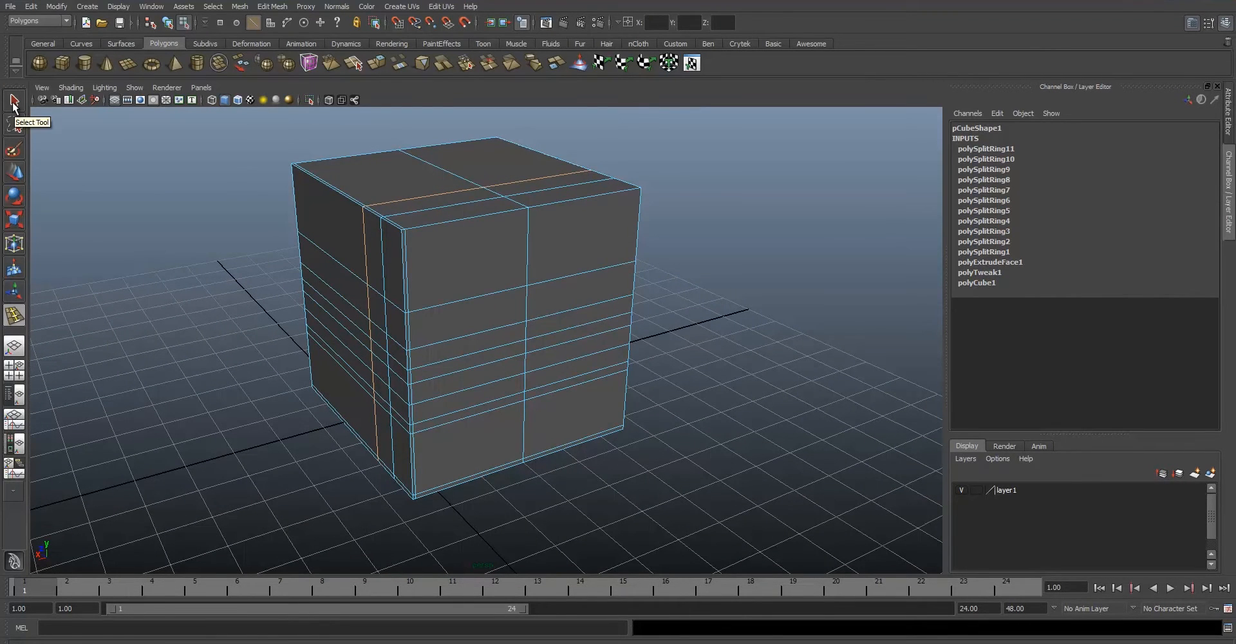
# Leave the edge loop tool for the Select Tool and close its settings.
pyautogui.click(13, 103)
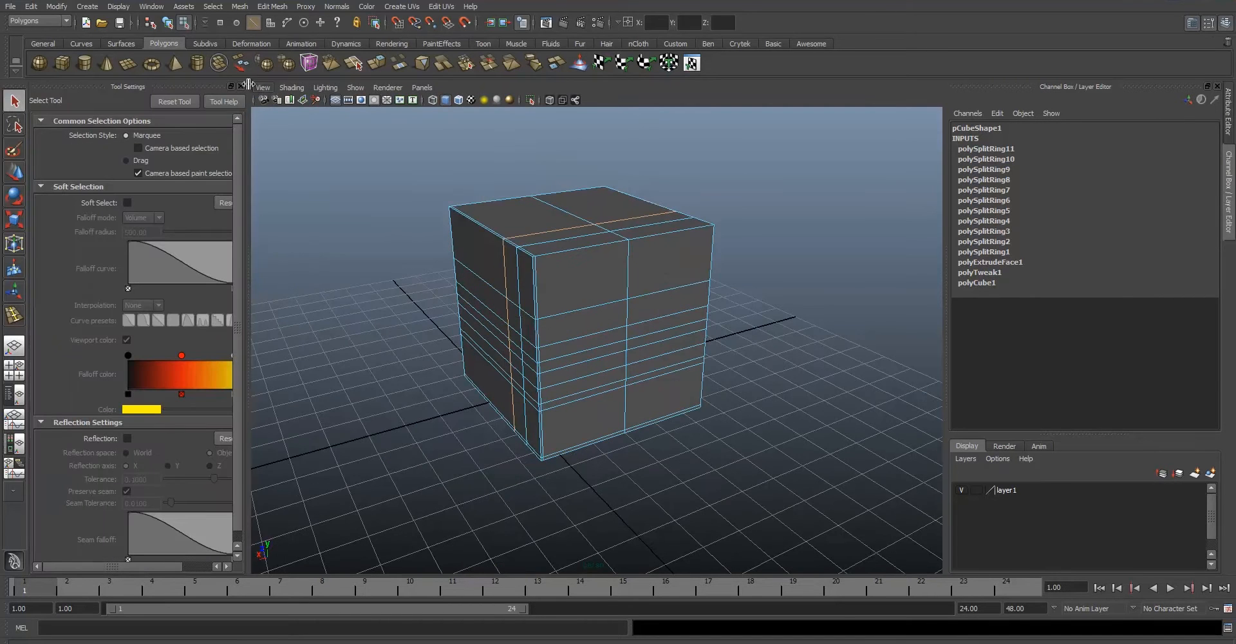
pyautogui.click(241, 87)
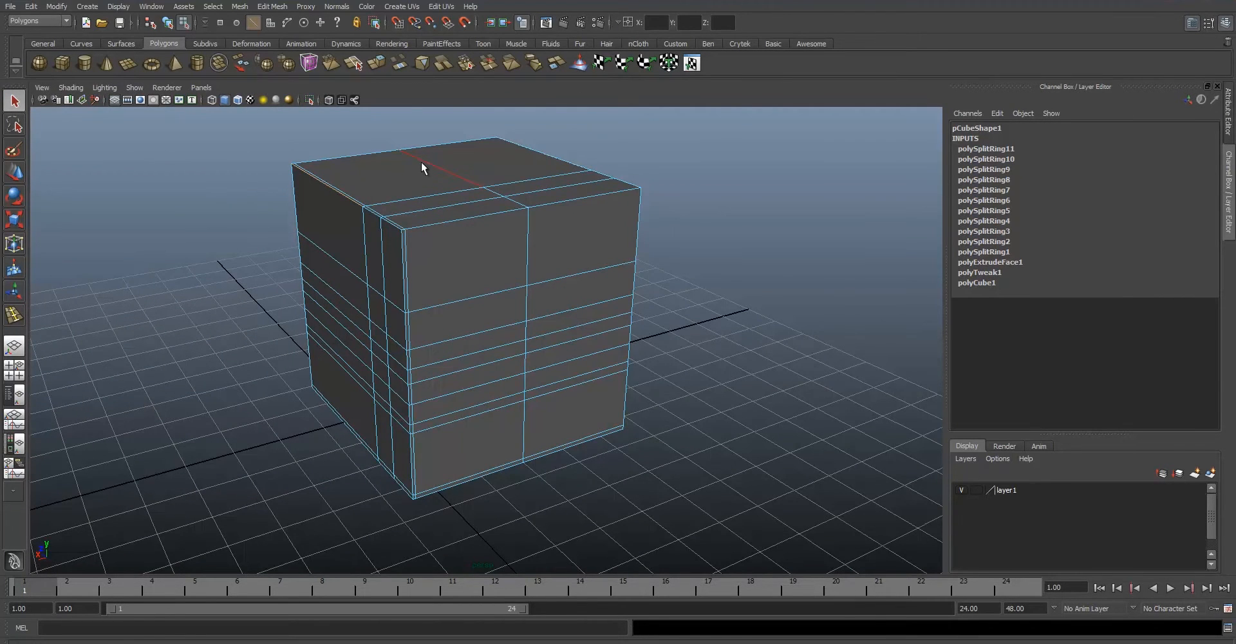
pyautogui.click(461, 256)
# Undo the extra edge loops, keeping only the bottom and the upper horizontal loop.
pyautogui.keyDown('alt'); pyautogui.moveTo(451, 246); pyautogui.dragTo(454, 273); pyautogui.keyUp('alt')
pyautogui.scroll(-3, 458, 300)
pyautogui.hotkey('ctrl', 'z')
pyautogui.hotkey('ctrl', 'z')
pyautogui.hotkey('ctrl', 'z')
pyautogui.hotkey('ctrl', 'z')
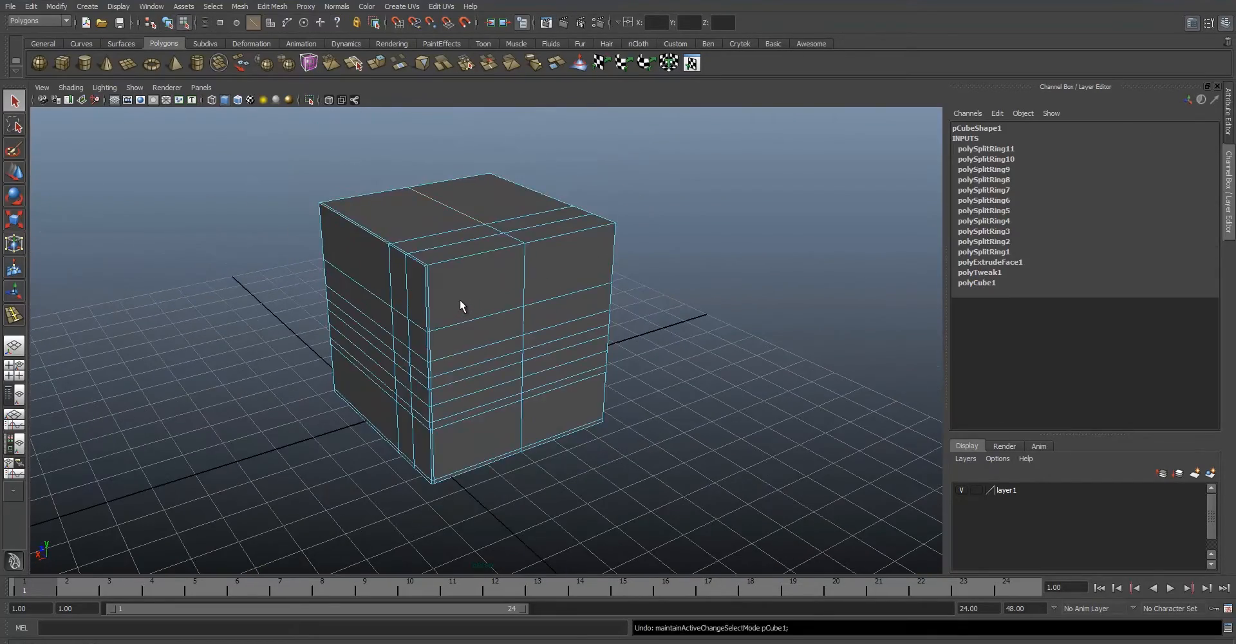
pyautogui.hotkey('ctrl', 'z')
pyautogui.hotkey('ctrl', 'z')
pyautogui.hotkey('ctrl', 'z')
pyautogui.hotkey('ctrl', 'z')
pyautogui.hotkey('ctrl', 'z')
pyautogui.hotkey('ctrl', 'z')
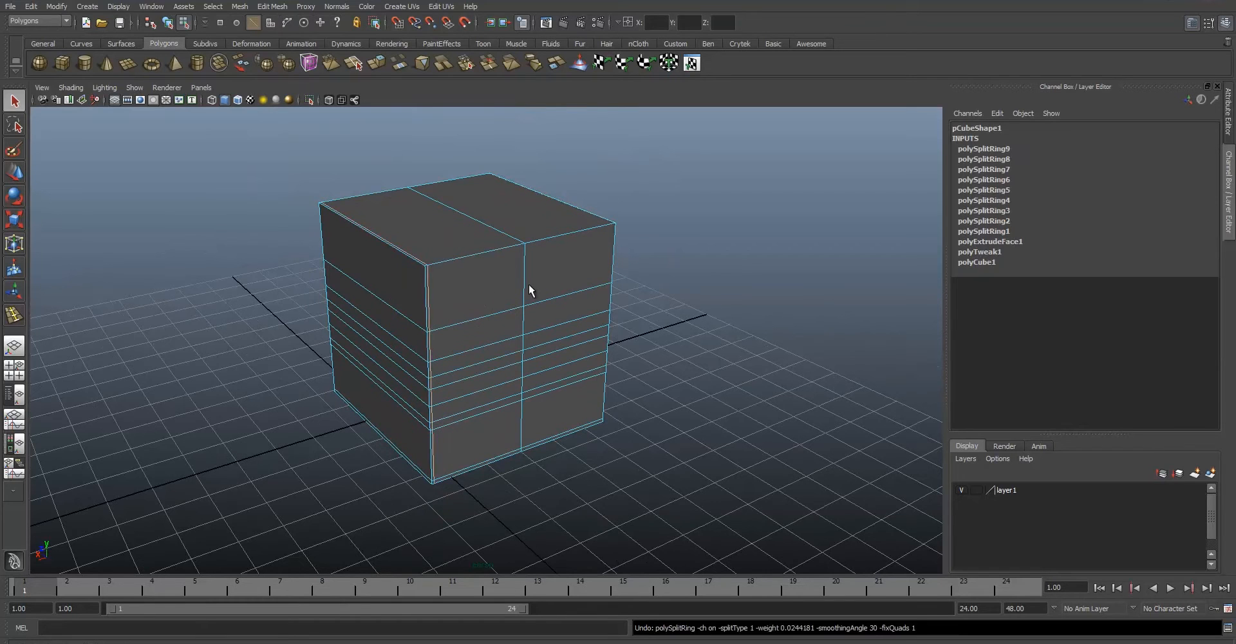
pyautogui.hotkey('ctrl', 'z')
pyautogui.hotkey('ctrl', 'z')
pyautogui.hotkey('ctrl', 'z')
pyautogui.hotkey('ctrl', 'z')
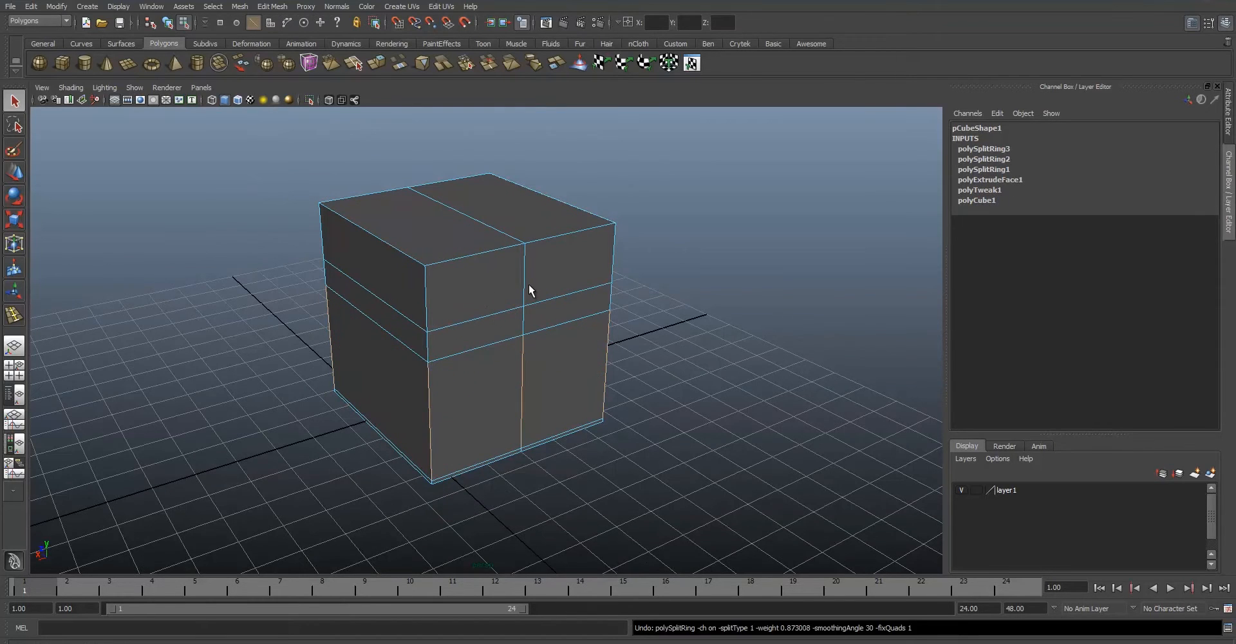
pyautogui.hotkey('ctrl', 'z')
# Select the small upper face beside the front corner in face selection, then return to object mode and reselect the cube.
pyautogui.moveTo(526, 284); pyautogui.dragTo(651, 265, button='right')
pyautogui.click(651, 265)
pyautogui.moveTo(508, 280); pyautogui.dragTo(502, 306, button='right')
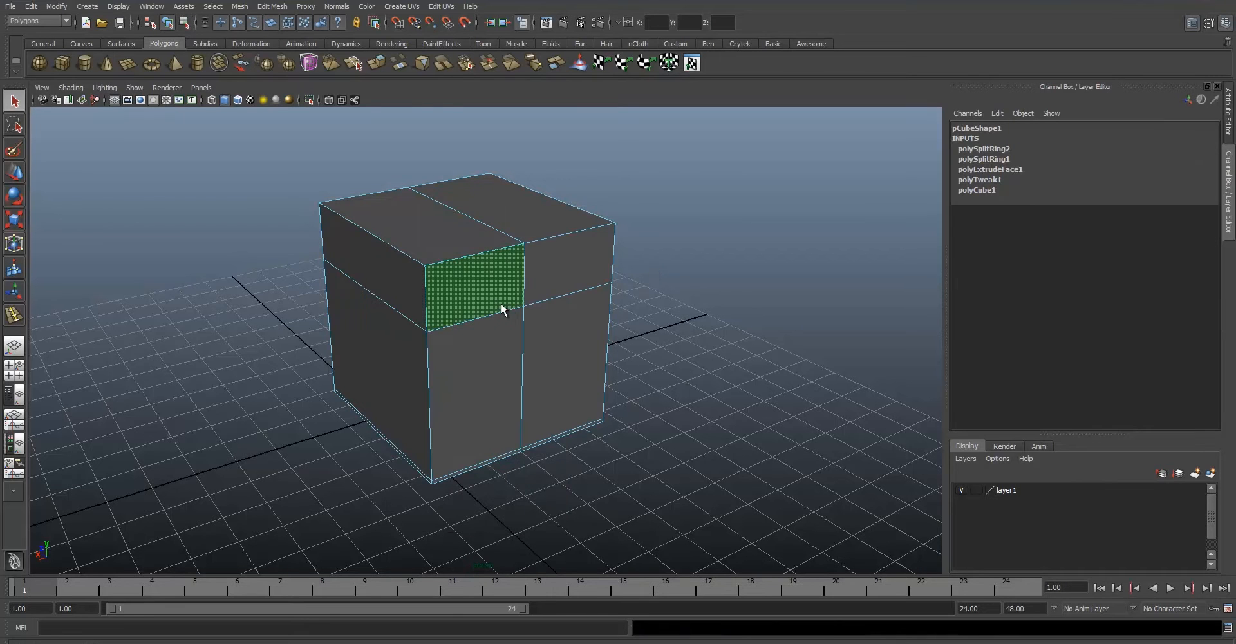
pyautogui.click(501, 303)
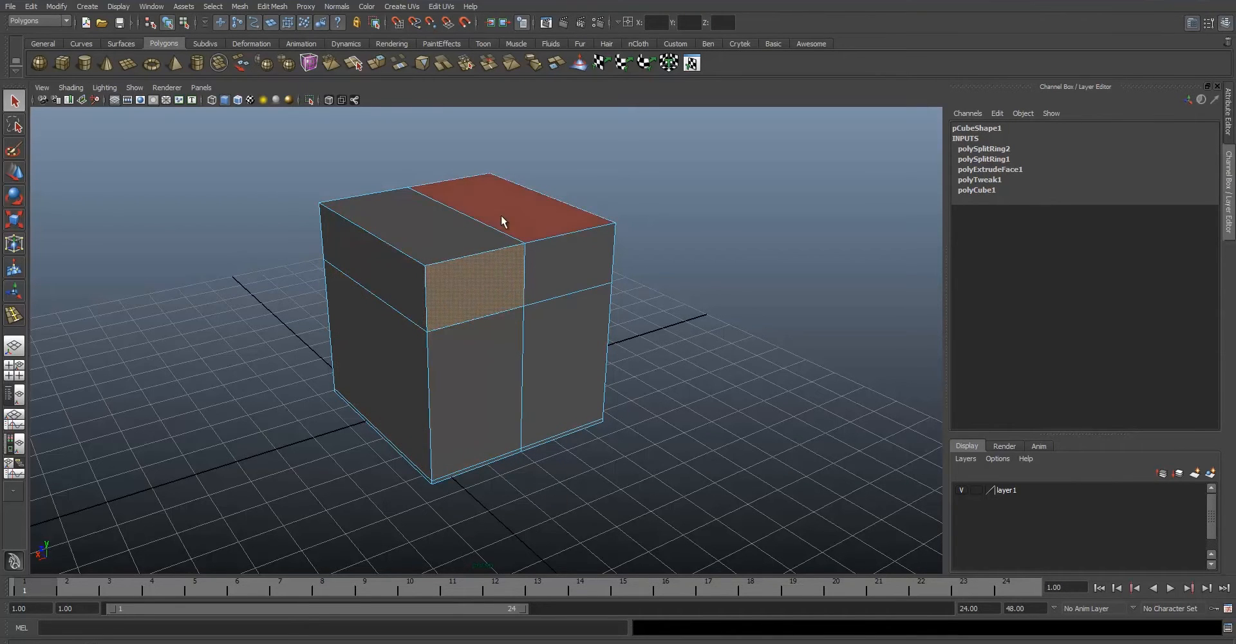
pyautogui.moveTo(456, 356); pyautogui.dragTo(491, 342, button='right')
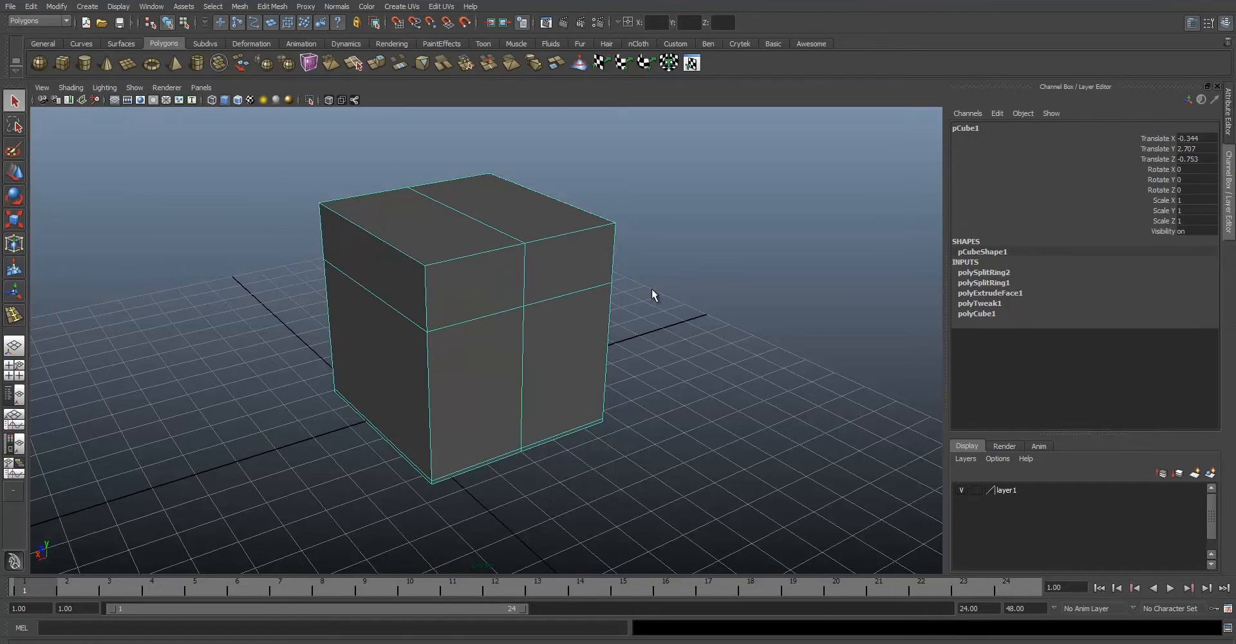
pyautogui.click(622, 315)
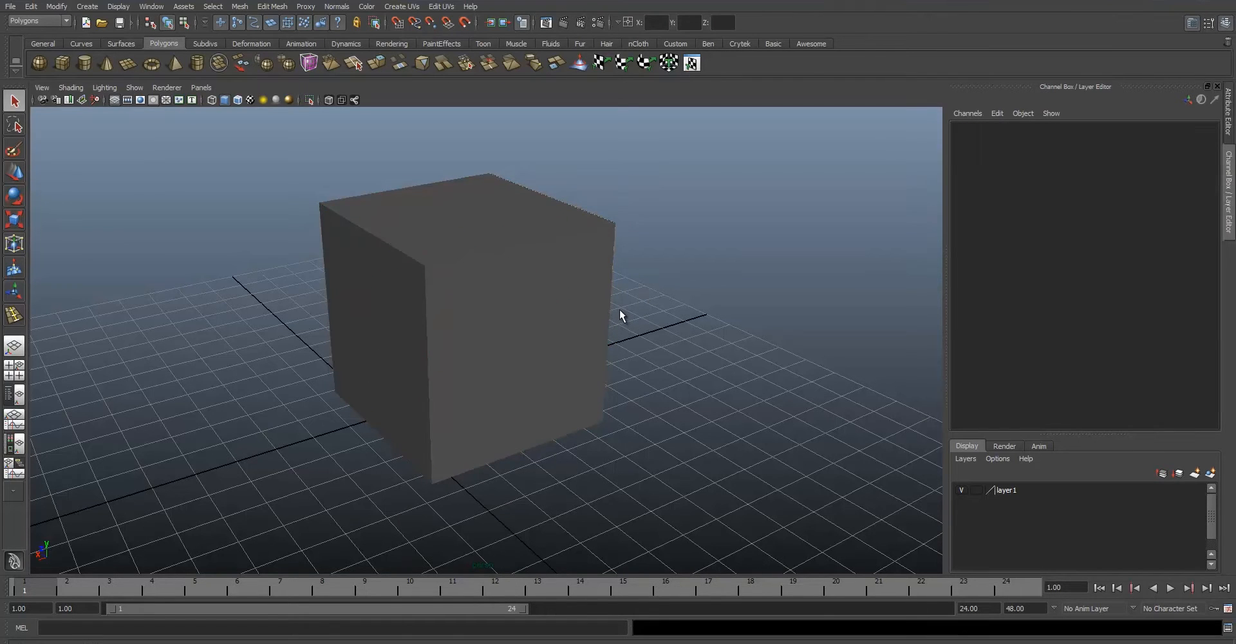
pyautogui.click(502, 327)
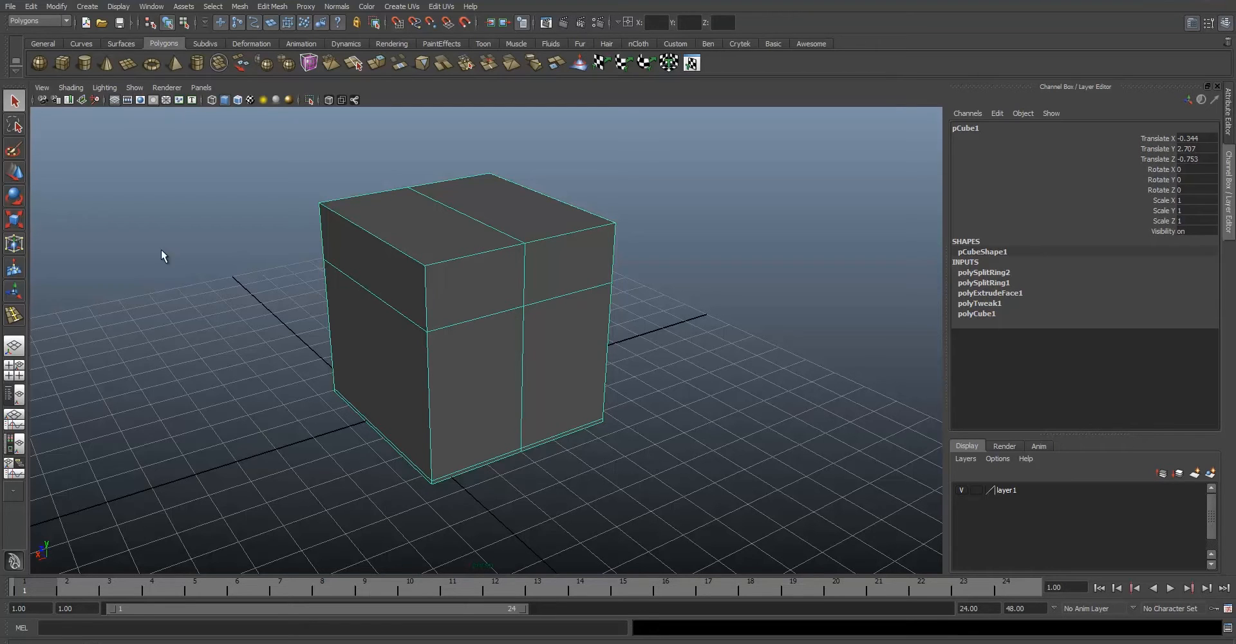
# Look at the cube's component selection modes and the Select Tool's settings, closing both without changes.
pyautogui.rightClick(440, 255)
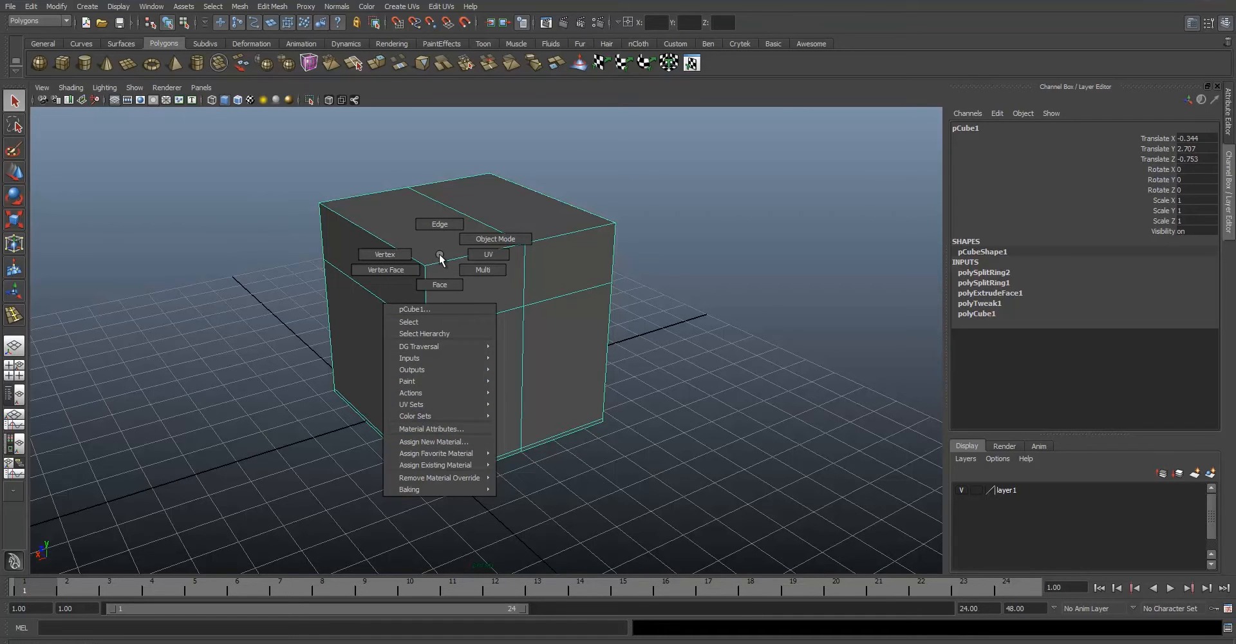
pyautogui.keyDown('alt'); pyautogui.moveTo(419, 262); pyautogui.dragTo(467, 294); pyautogui.keyUp('alt')
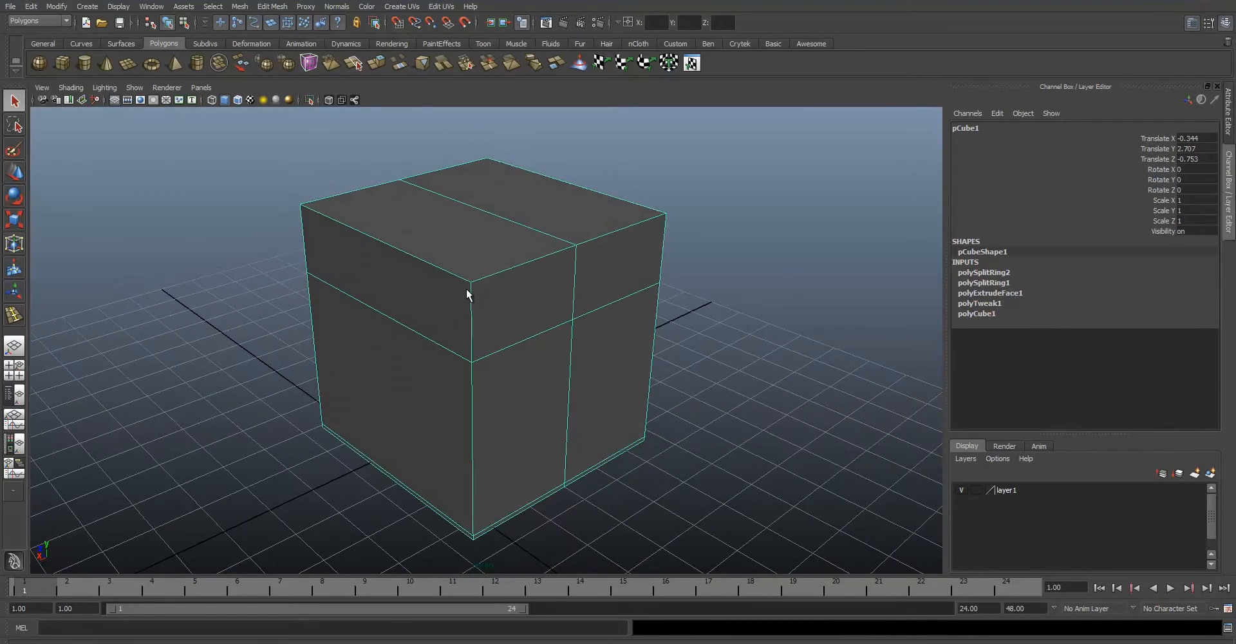
pyautogui.rightClick(457, 291)
pyautogui.doubleClick(14, 103)
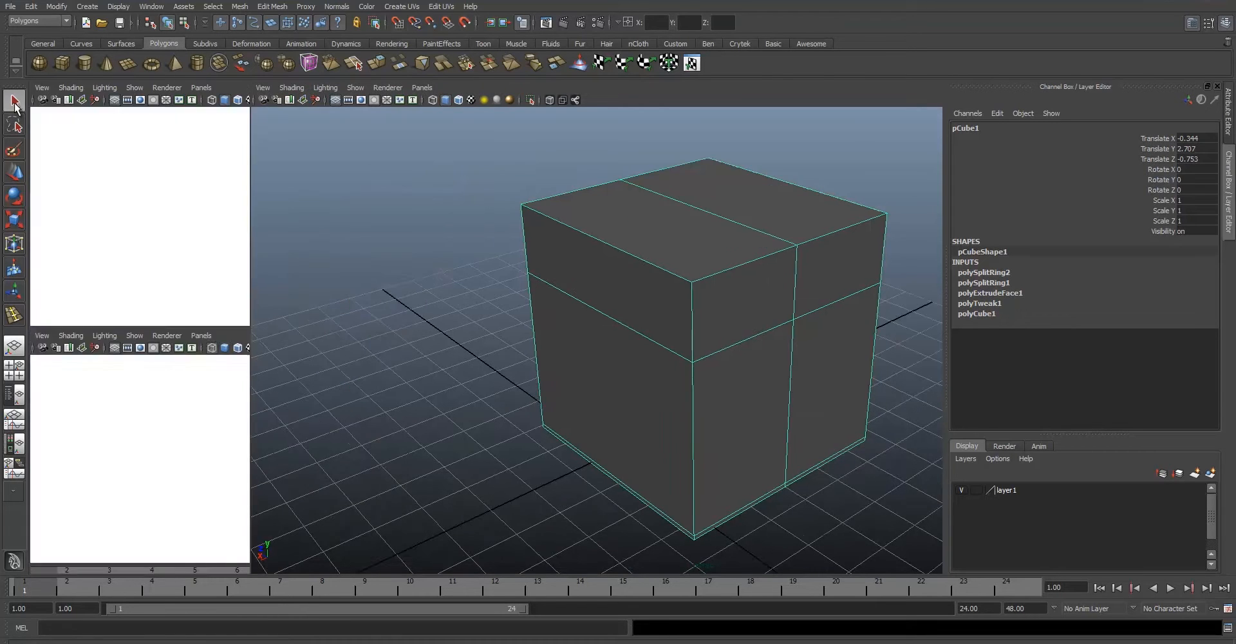
pyautogui.click(242, 85)
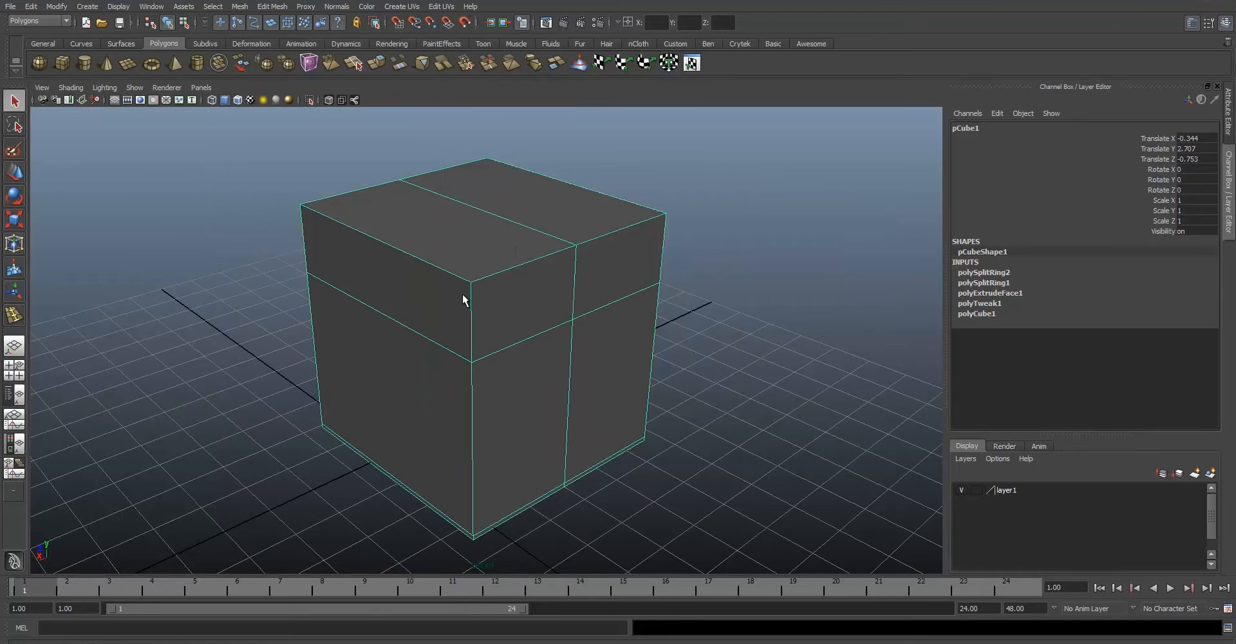
# Try selecting the large face below the upper edge loop in face selection, then return to object mode.
pyautogui.moveTo(505, 362); pyautogui.dragTo(509, 391, button='right')
pyautogui.click(509, 392)
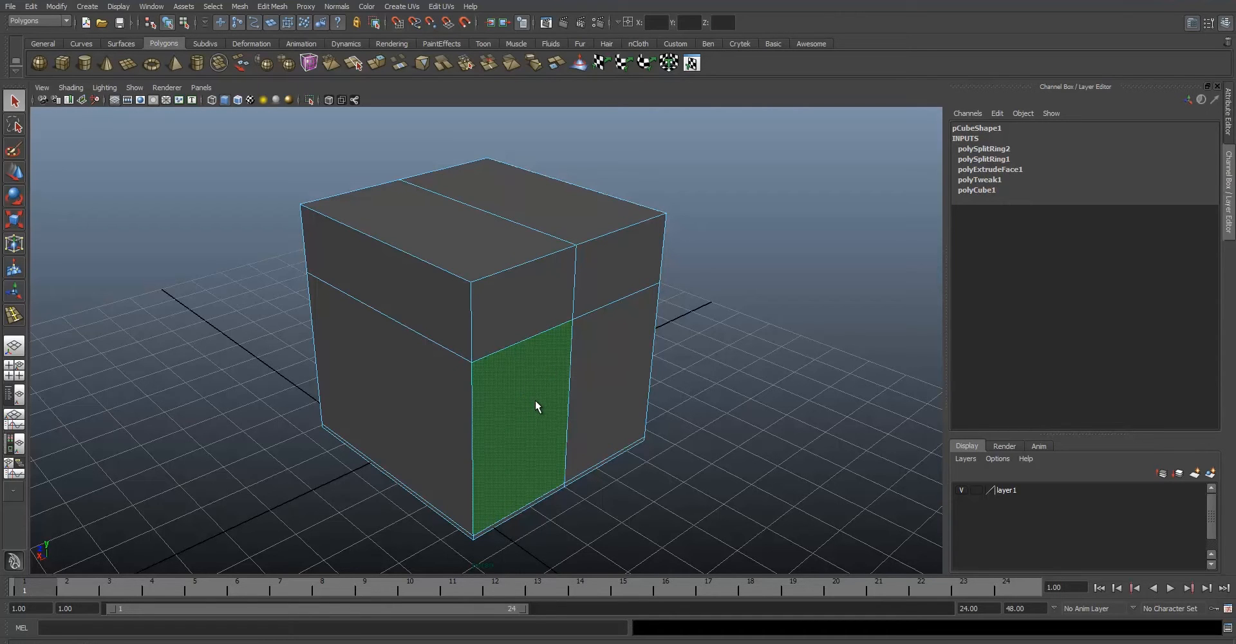
pyautogui.moveTo(511, 360); pyautogui.dragTo(541, 358, button='right')
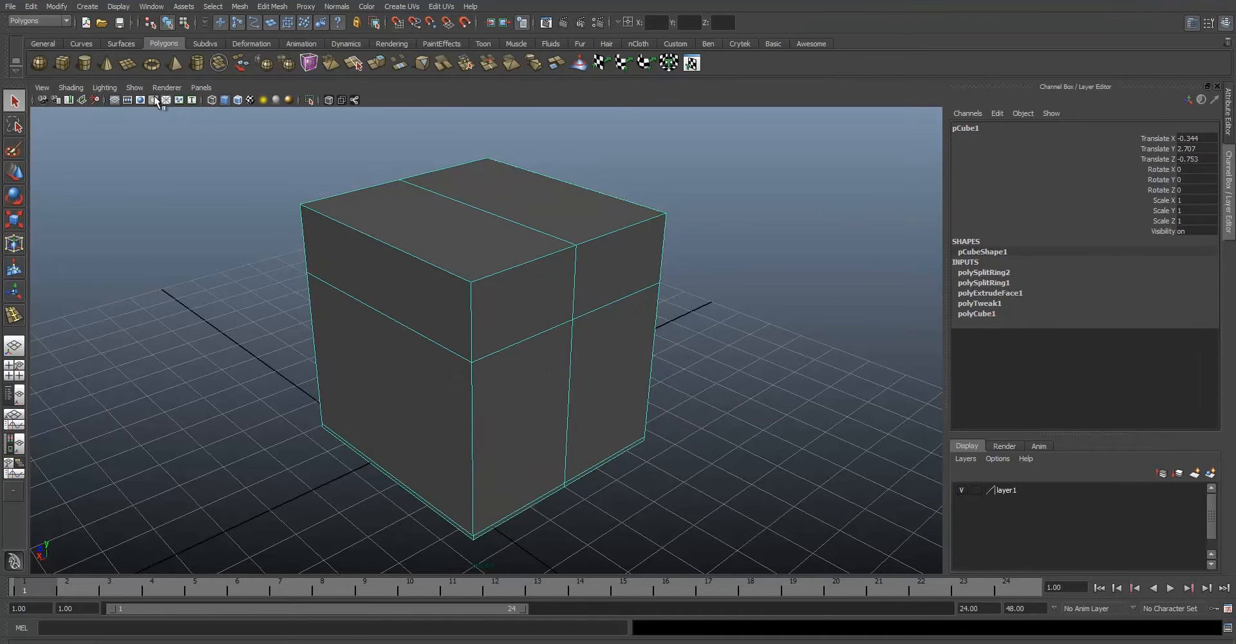
# Delete the construction history of all objects in the scene and show the cube's attributes in the Attribute Editor.
pyautogui.click(49, 6)
pyautogui.moveTo(31, 7)
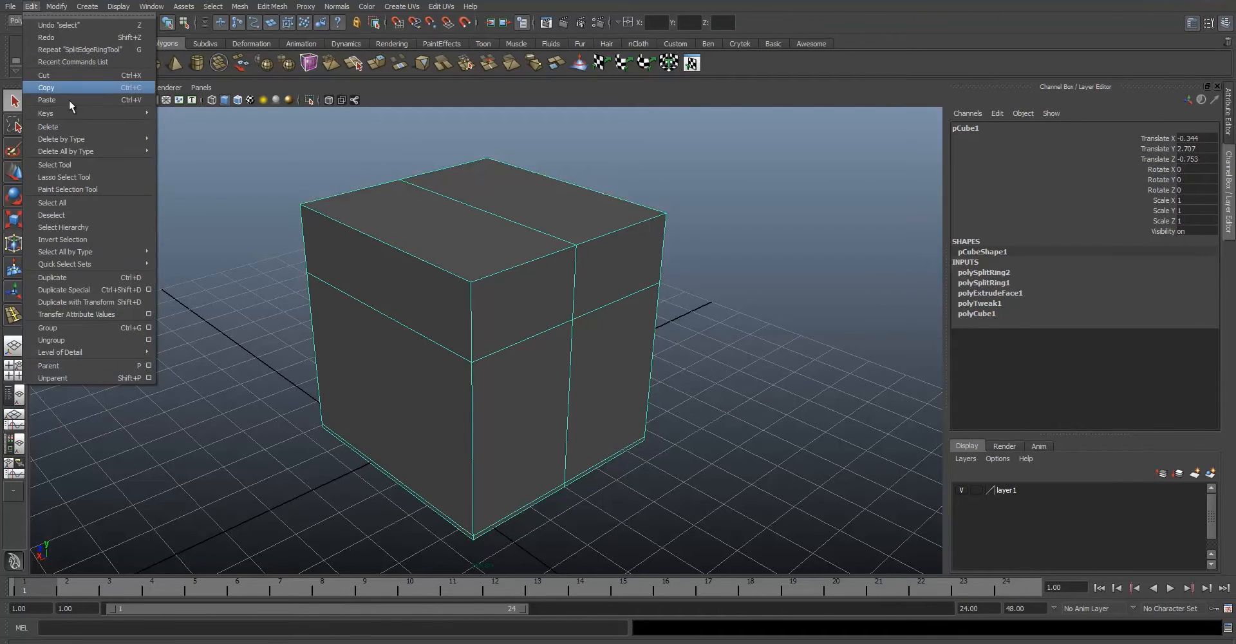
pyautogui.moveTo(91, 152)
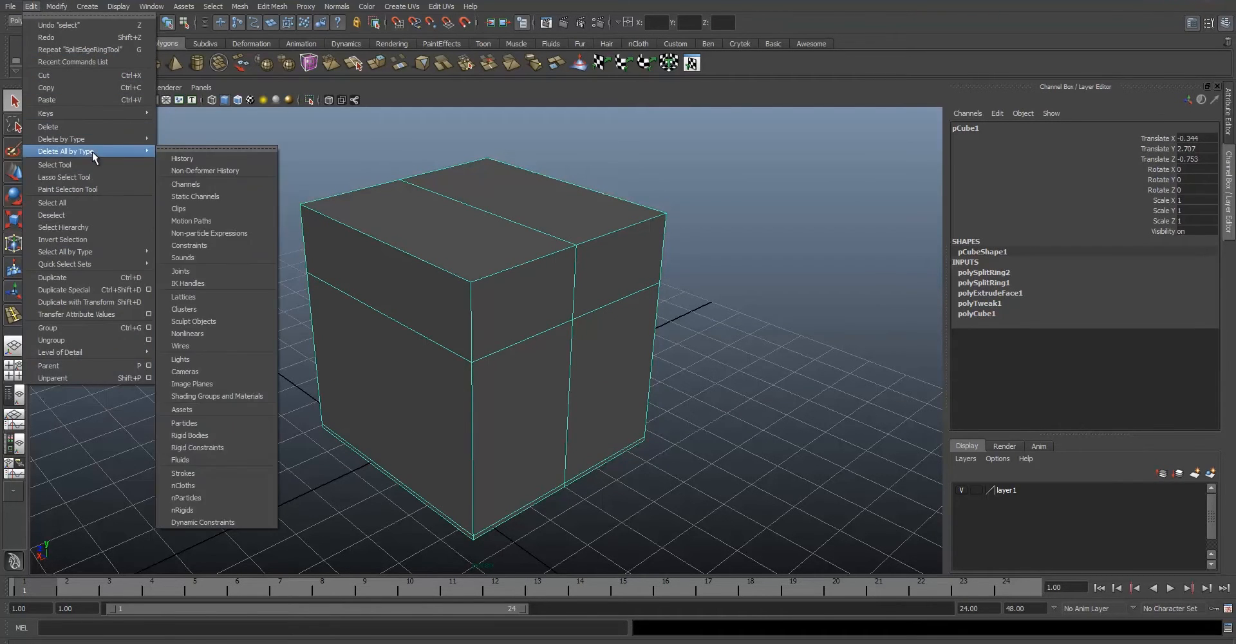
pyautogui.click(206, 159)
pyautogui.hotkey('ctrl', 'a')
pyautogui.click(31, 6)
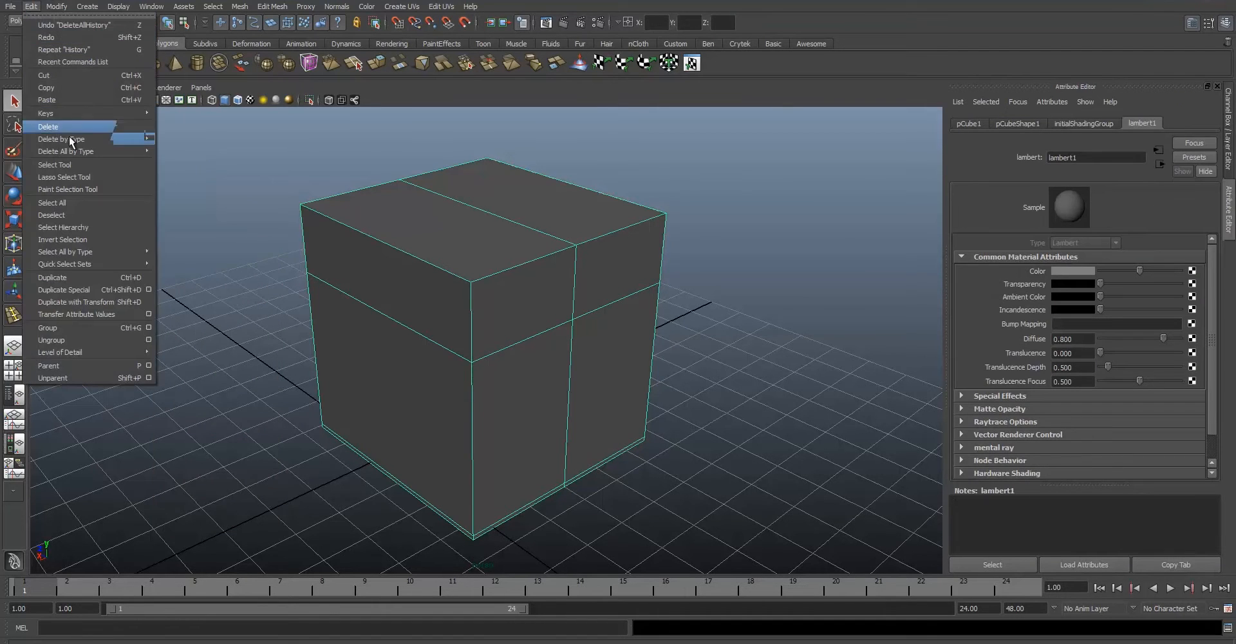
pyautogui.moveTo(75, 155)
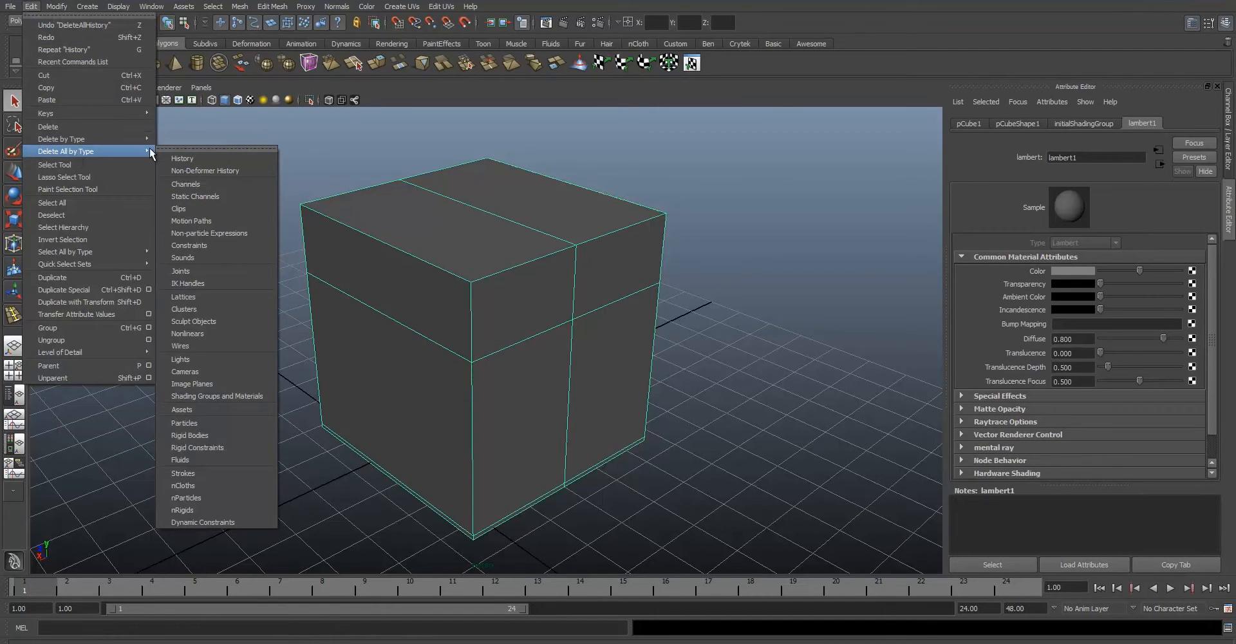
pyautogui.click(336, 6)
pyautogui.click(583, 229)
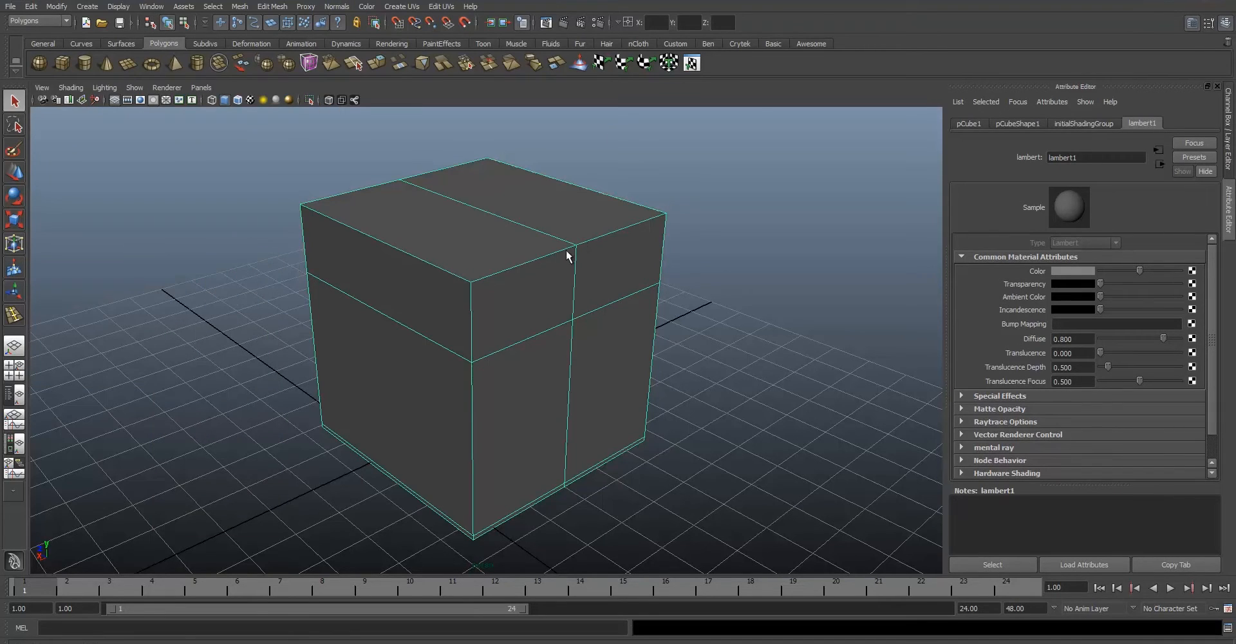
# Switch the cube to face selection, then return to object mode and reselect the whole cube.
pyautogui.keyDown('alt'); pyautogui.moveTo(610, 272); pyautogui.dragTo(476, 295); pyautogui.keyUp('alt')
pyautogui.moveTo(482, 289); pyautogui.dragTo(518, 276, button='right')
pyautogui.moveTo(534, 379); pyautogui.dragTo(534, 418, button='right')
pyautogui.keyDown('alt'); pyautogui.moveTo(766, 300); pyautogui.dragTo(618, 328, button='right'); pyautogui.keyUp('alt')
pyautogui.keyDown('alt'); pyautogui.moveTo(618, 328); pyautogui.dragTo(519, 312); pyautogui.keyUp('alt')
pyautogui.moveTo(519, 311); pyautogui.dragTo(581, 292, button='right')
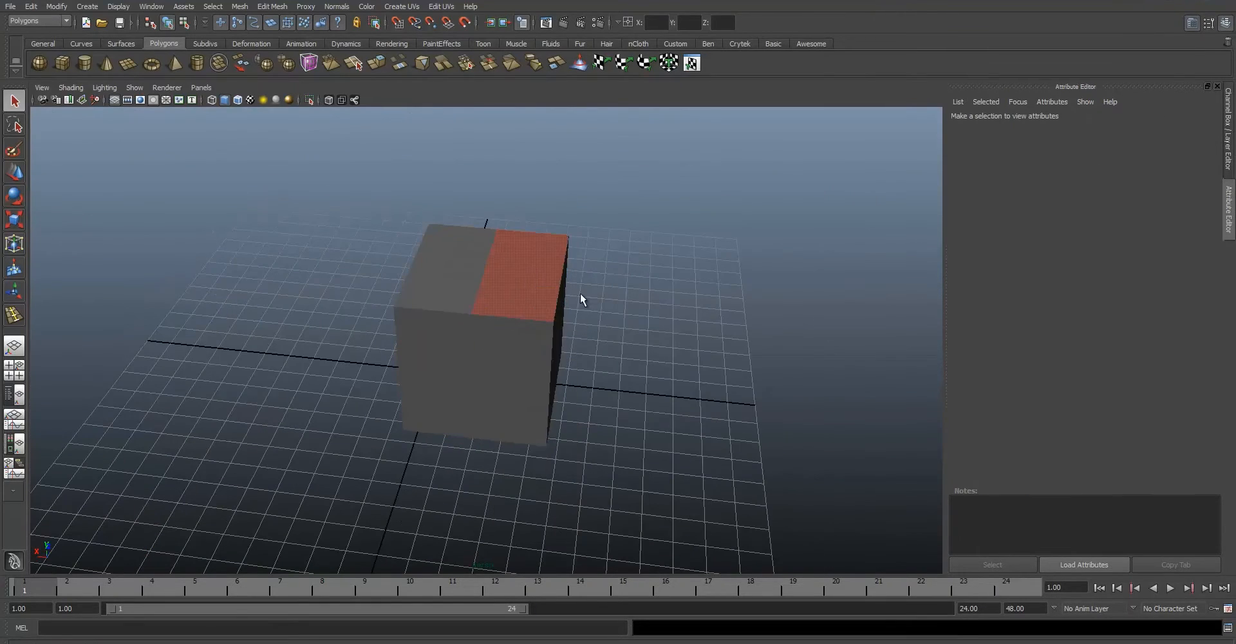
pyautogui.keyDown('alt'); pyautogui.moveTo(509, 298); pyautogui.dragTo(541, 300); pyautogui.keyUp('alt')
pyautogui.keyDown('alt'); pyautogui.moveTo(541, 300); pyautogui.dragTo(491, 293, button='right'); pyautogui.keyUp('alt')
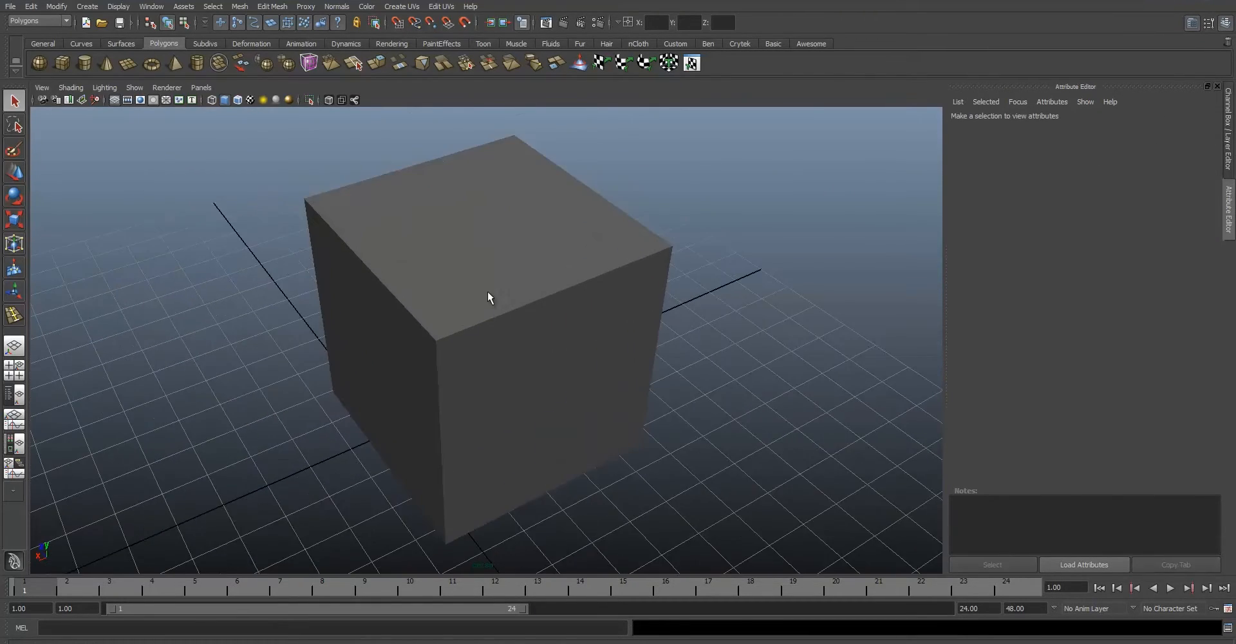
pyautogui.click(531, 314)
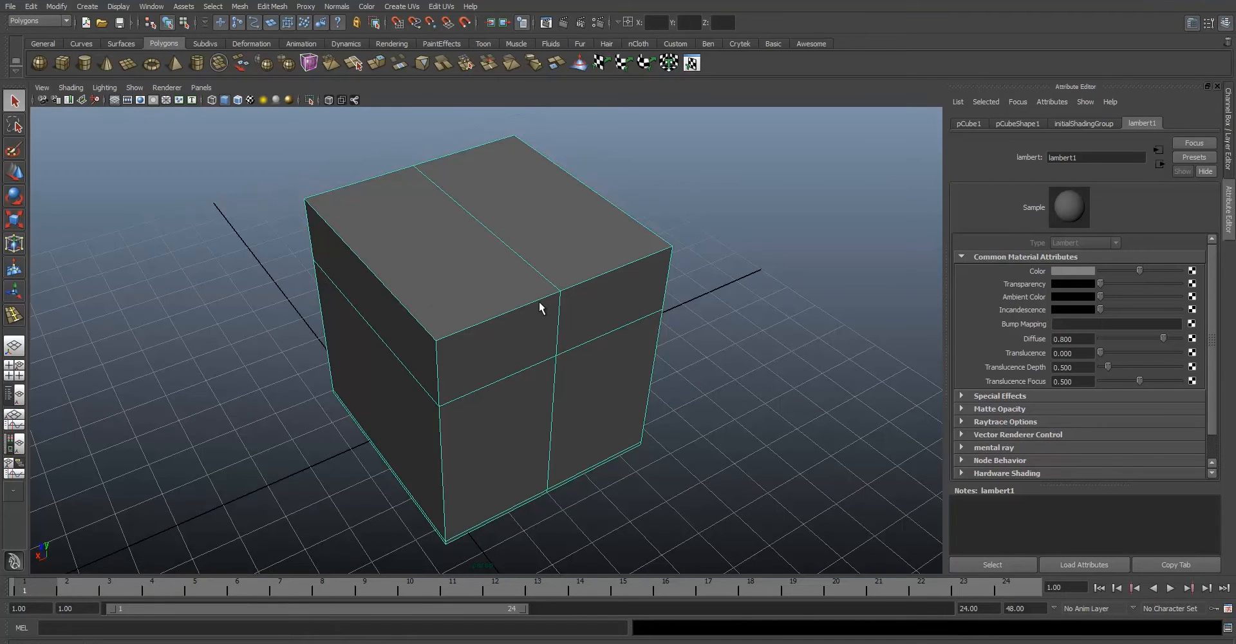
# Show the four-view layout, return to the single perspective view, and activate the Move Tool on the cube.
pyautogui.keyDown('alt'); pyautogui.moveTo(522, 312); pyautogui.dragTo(543, 292); pyautogui.keyUp('alt')
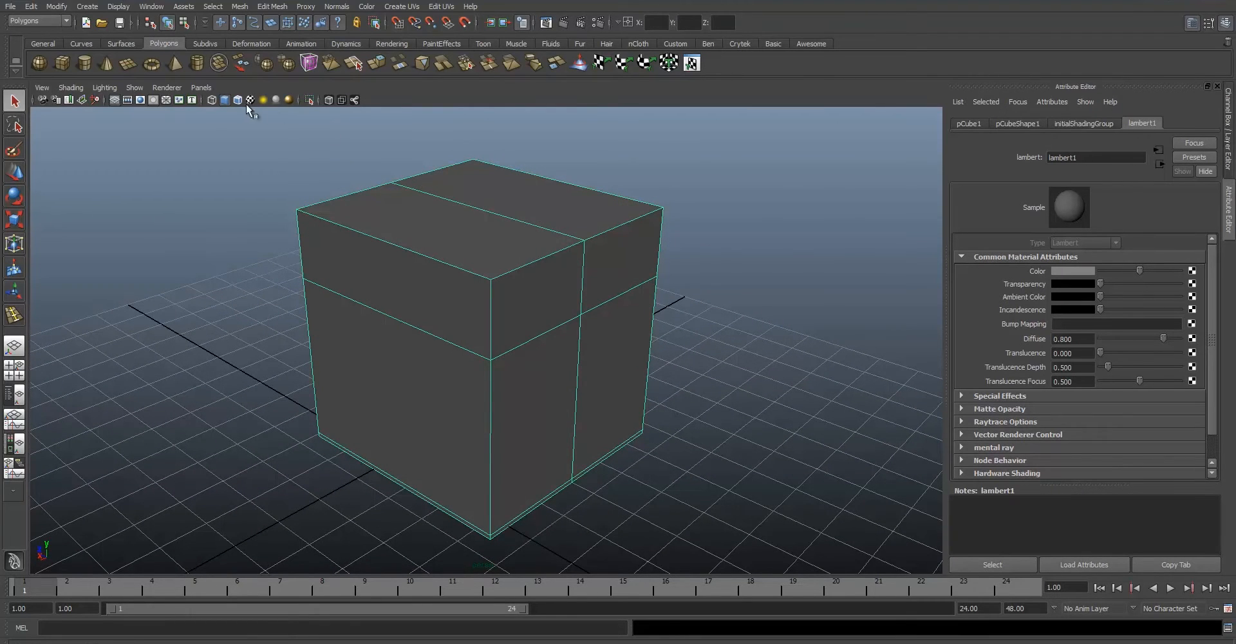
pyautogui.press('space')
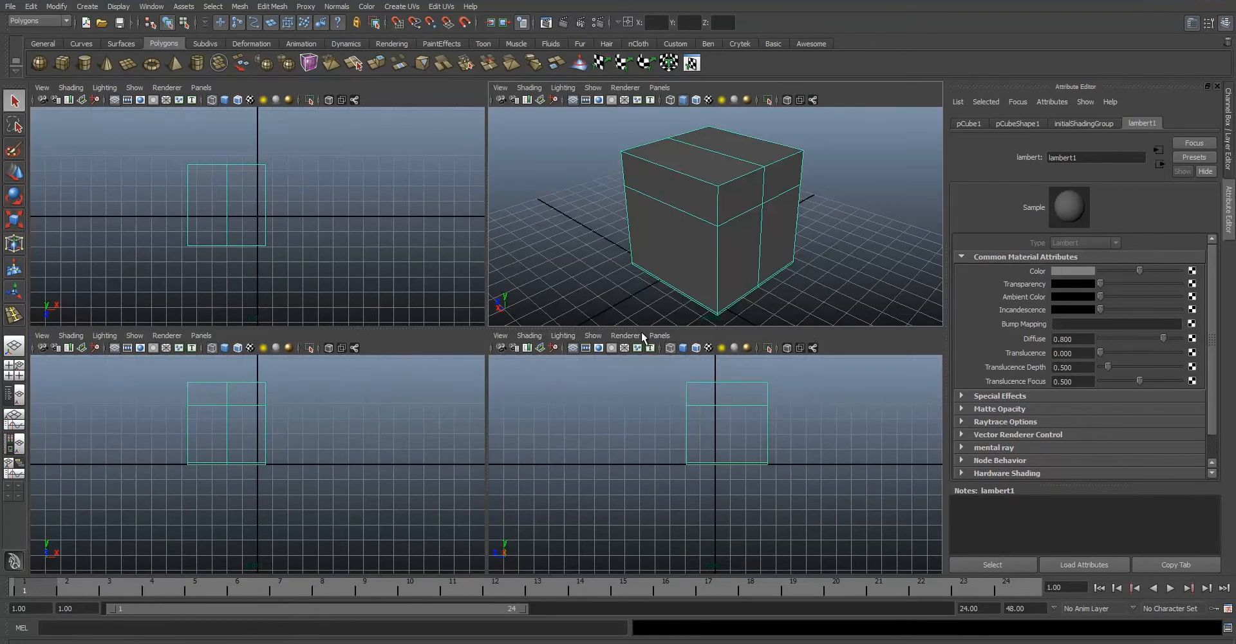
pyautogui.press('space')
pyautogui.keyDown('alt'); pyautogui.moveTo(668, 245); pyautogui.dragTo(560, 265); pyautogui.keyUp('alt')
pyautogui.press('w')
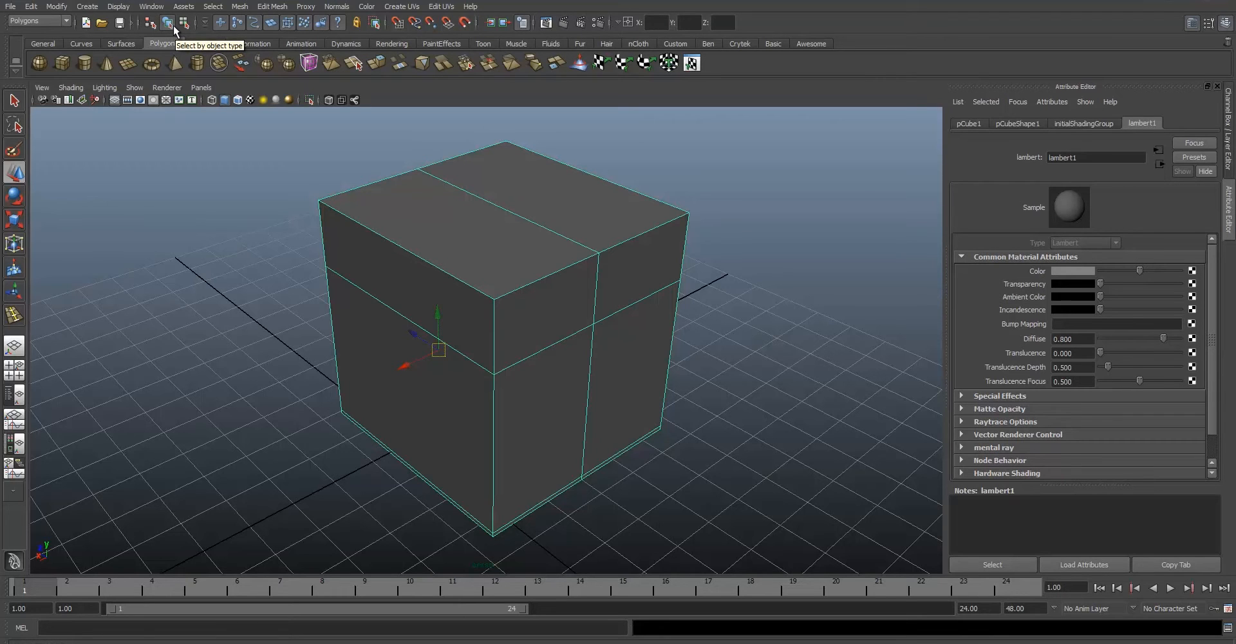
# Look at the Restore Default Settings option in the Preferences window, then close the window without changes.
pyautogui.click(116, 8)
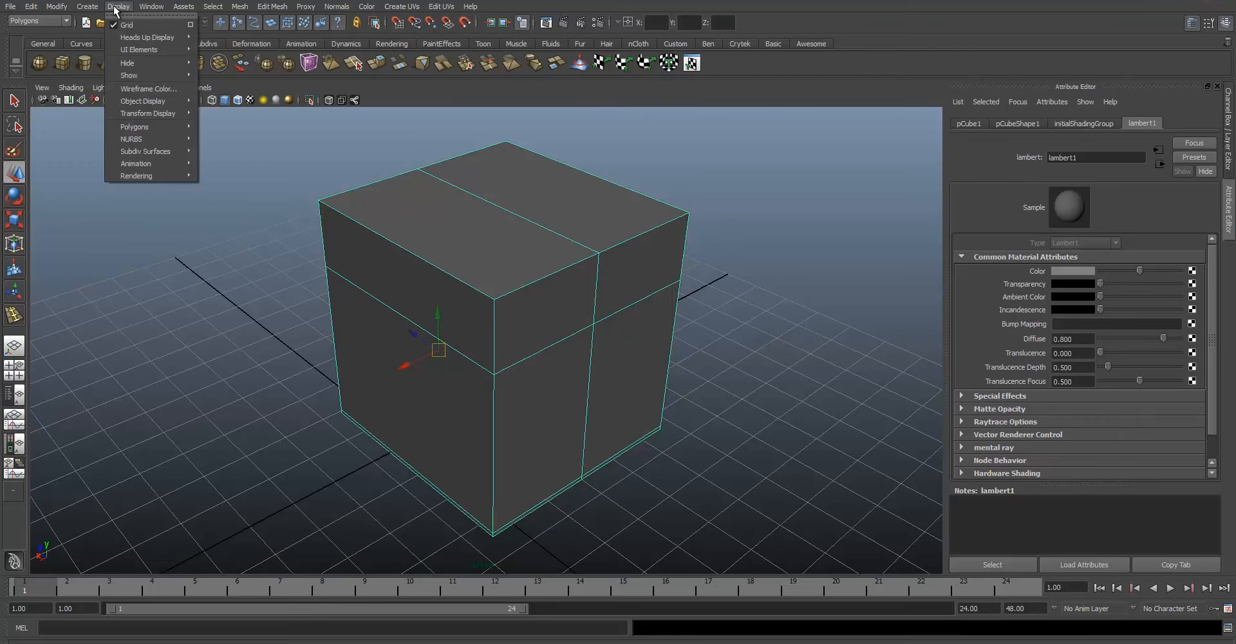
pyautogui.moveTo(152, 6)
pyautogui.moveTo(195, 74)
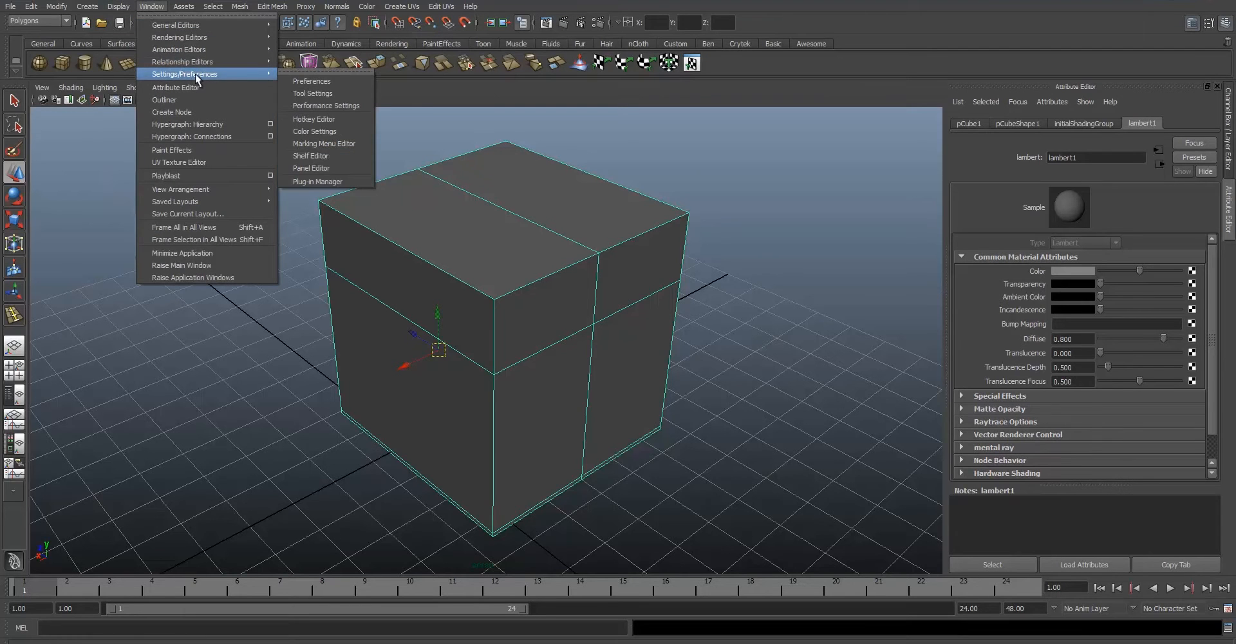
pyautogui.click(309, 82)
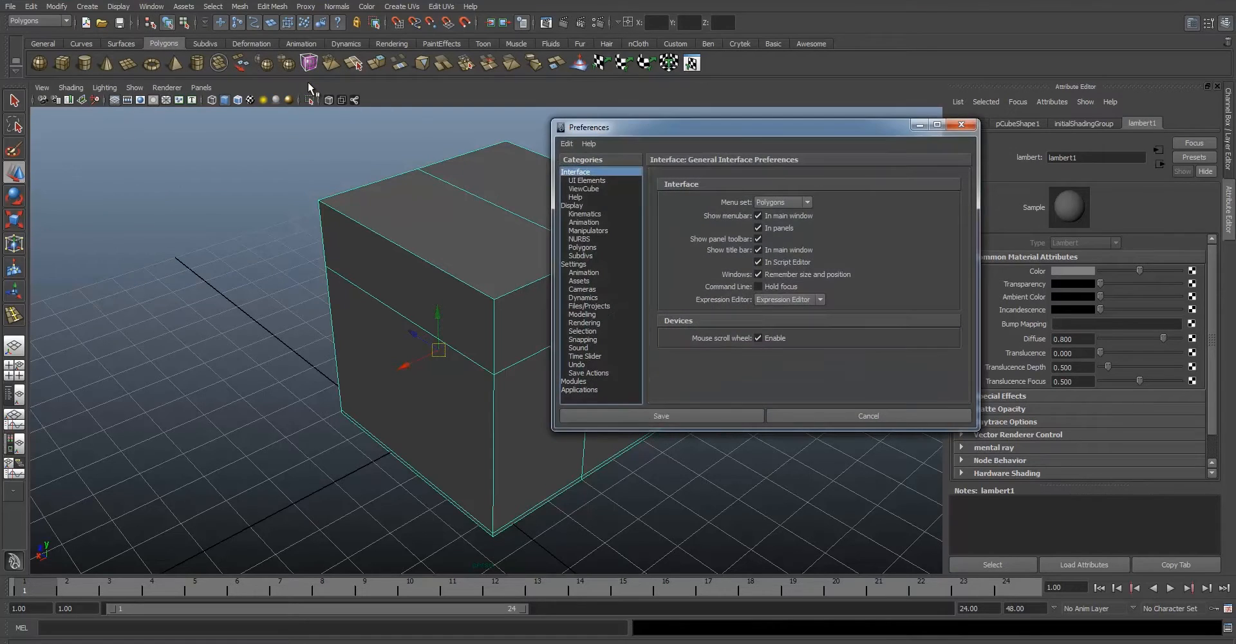
pyautogui.click(566, 145)
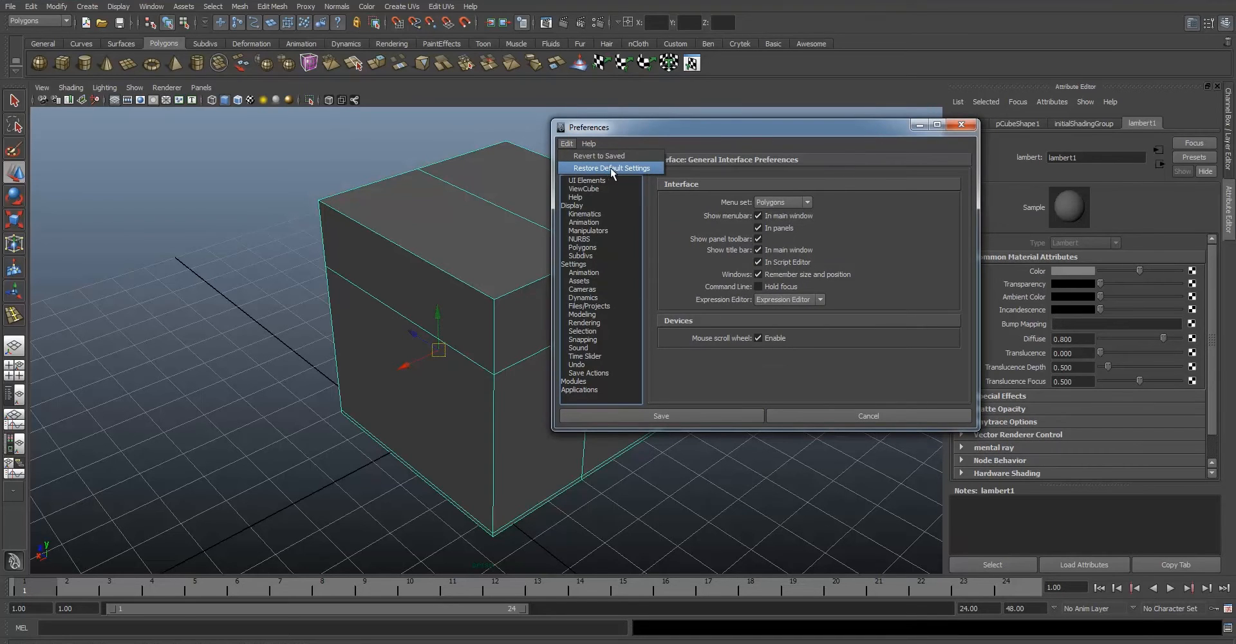
pyautogui.click(654, 128)
pyautogui.moveTo(653, 127); pyautogui.dragTo(617, 107)
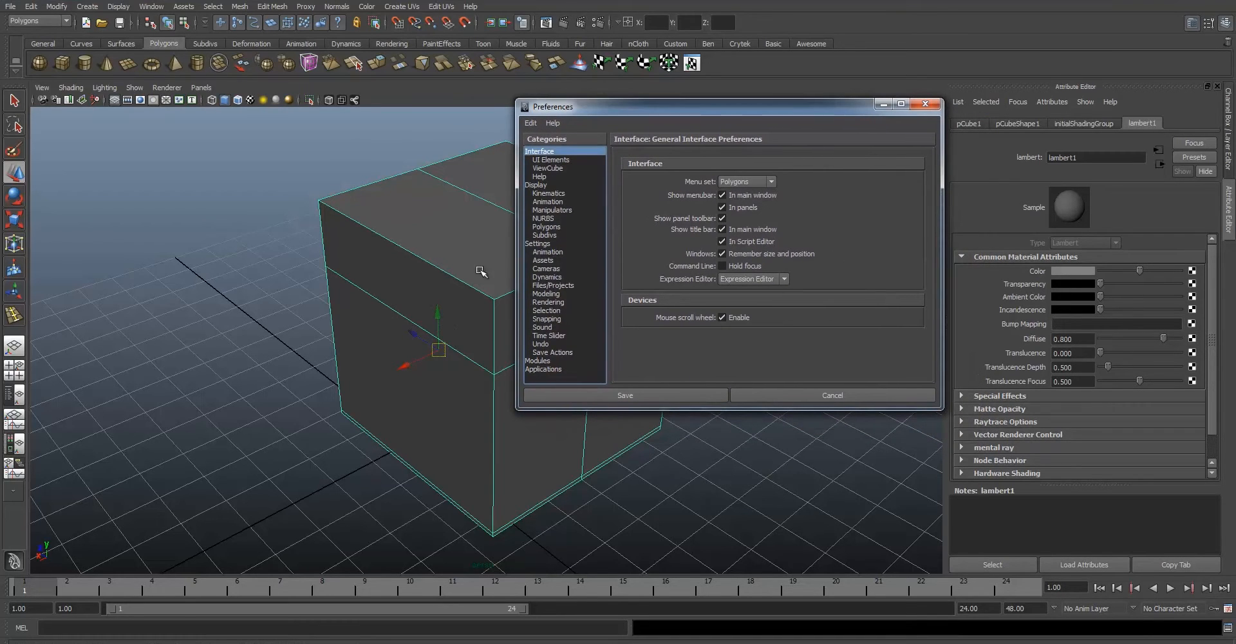
pyautogui.click(523, 121)
pyautogui.click(598, 110)
pyautogui.click(808, 397)
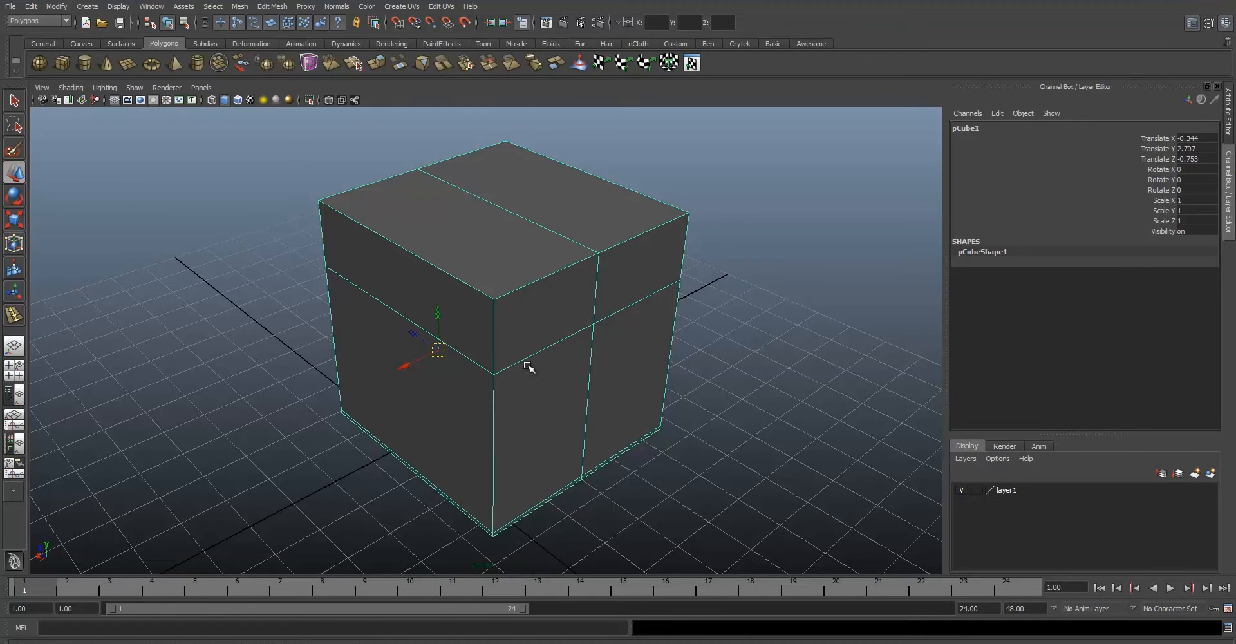
# Create a new project named Neighbourhood in the maya/projects folder, keeping the default primary project locations.
pyautogui.moveTo(561, 372)
pyautogui.keyDown('alt'); pyautogui.mouseDown()
pyautogui.moveTo(559, 356)
pyautogui.moveTo(573, 361)
pyautogui.mouseUp(); pyautogui.keyUp('alt')
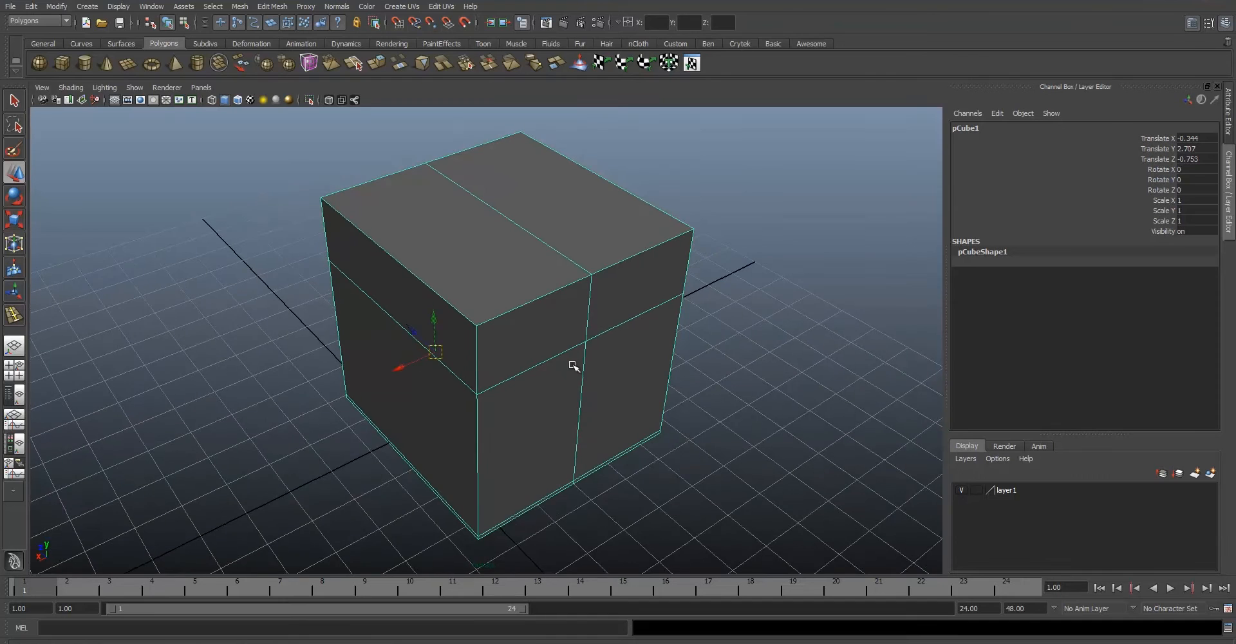
pyautogui.keyDown('alt'); pyautogui.moveTo(573, 361); pyautogui.dragTo(572, 350, button='middle'); pyautogui.keyUp('alt')
pyautogui.keyDown('alt'); pyautogui.moveTo(572, 350); pyautogui.dragTo(571, 343); pyautogui.keyUp('alt')
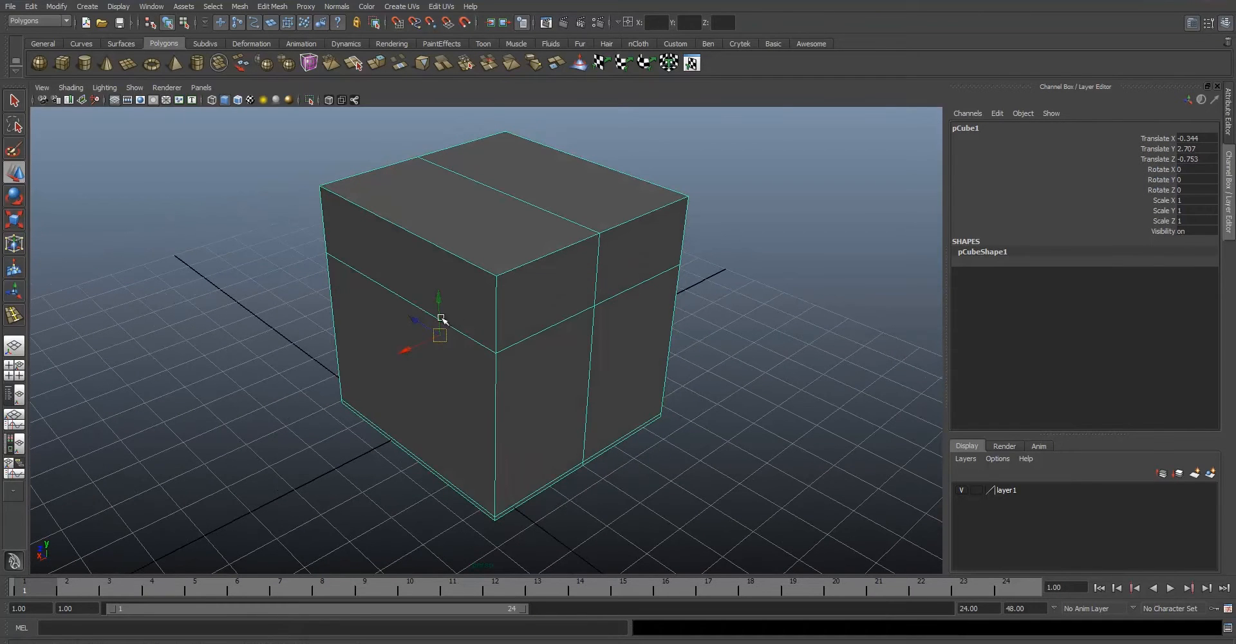
pyautogui.click(12, 8)
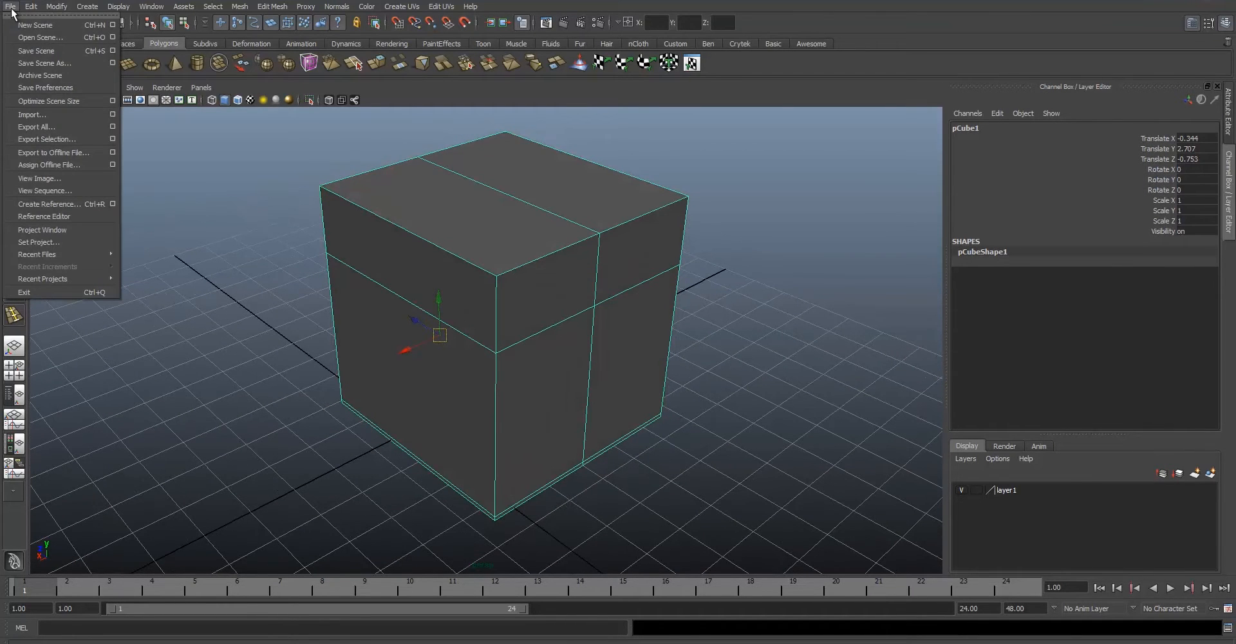
pyautogui.click(82, 241)
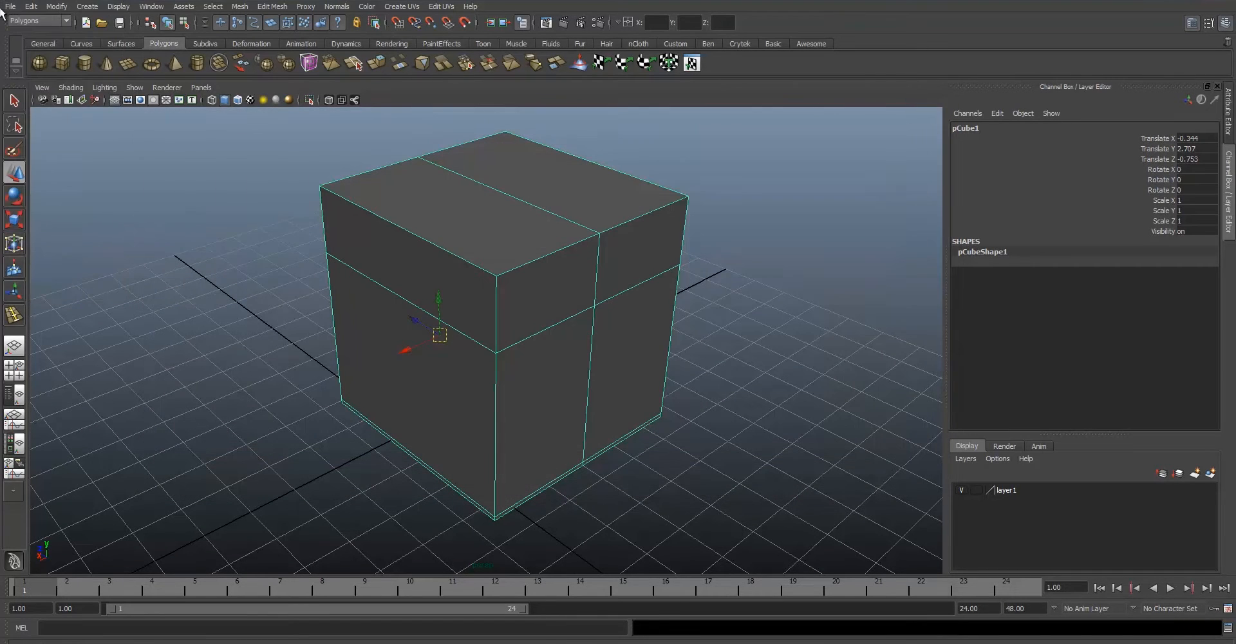
pyautogui.click(10, 6)
pyautogui.moveTo(83, 256)
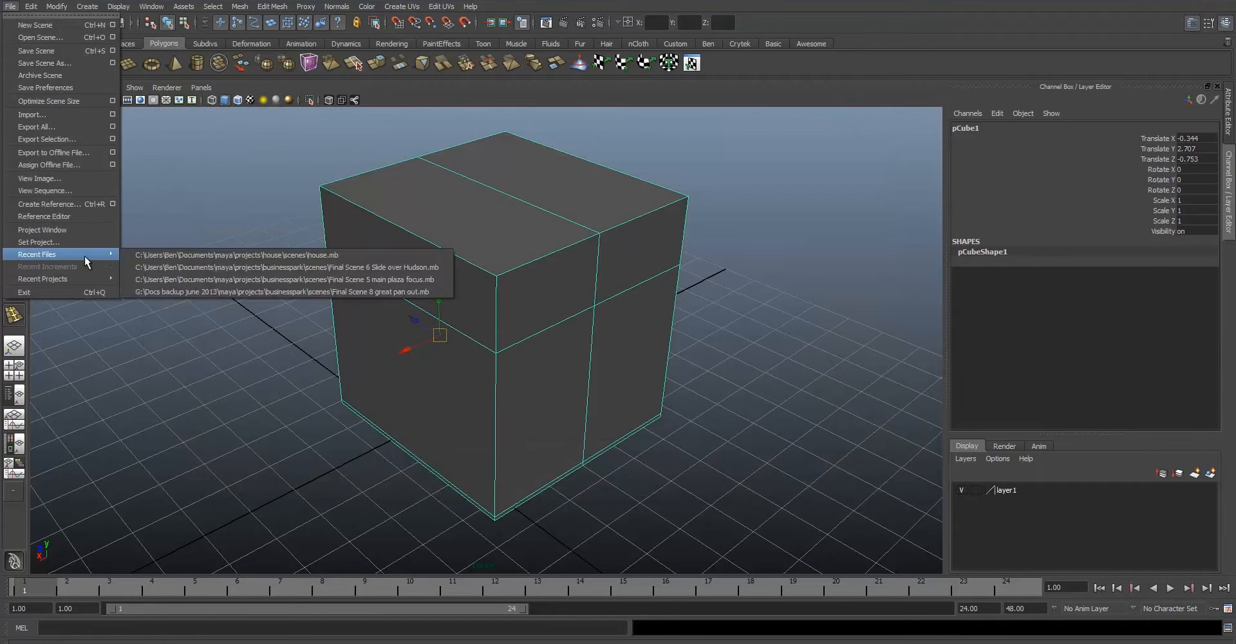
pyautogui.click(83, 228)
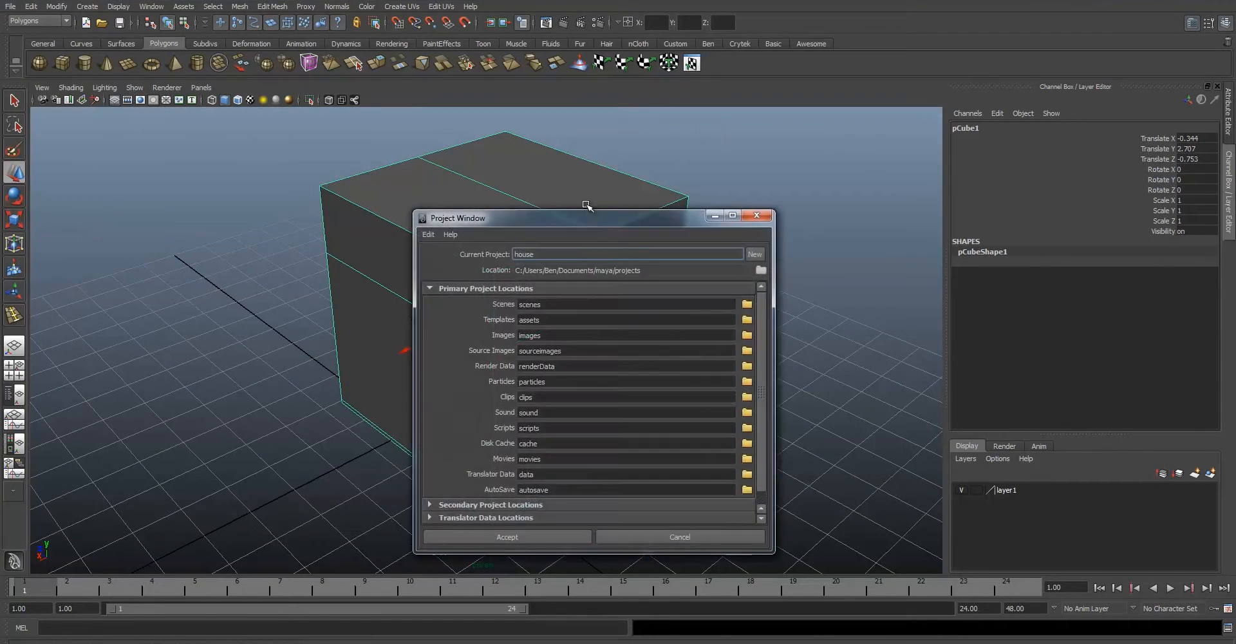
pyautogui.click(754, 254)
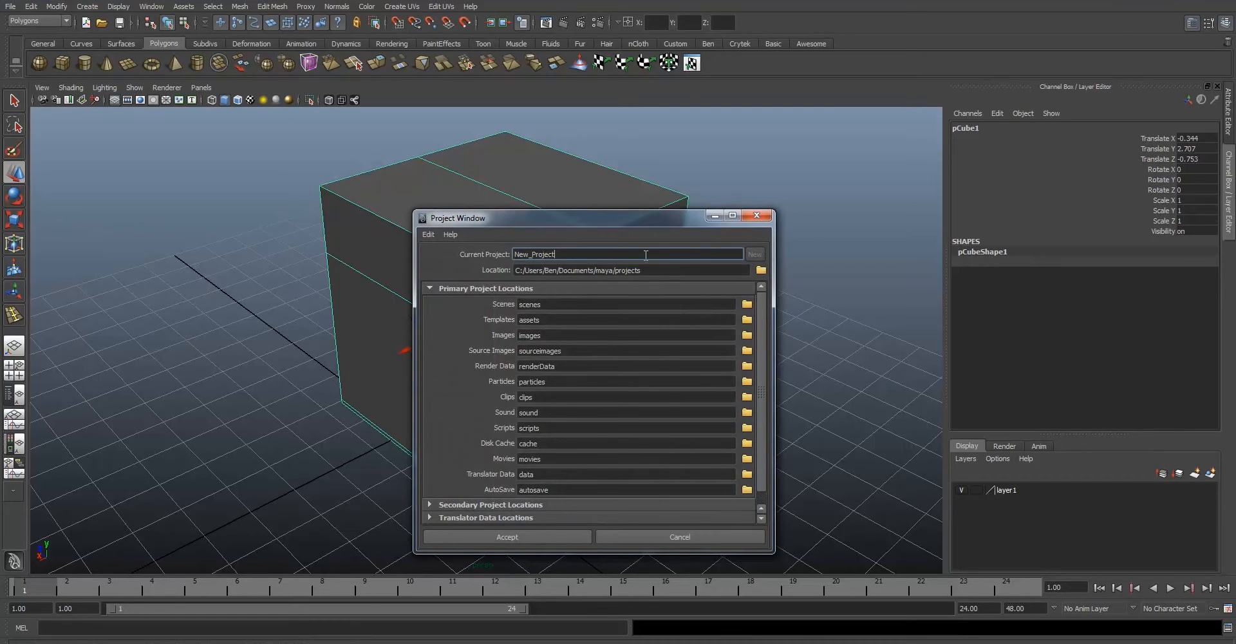
pyautogui.doubleClick(589, 254)
pyautogui.write('Neighbourhood')
pyautogui.click(566, 534)
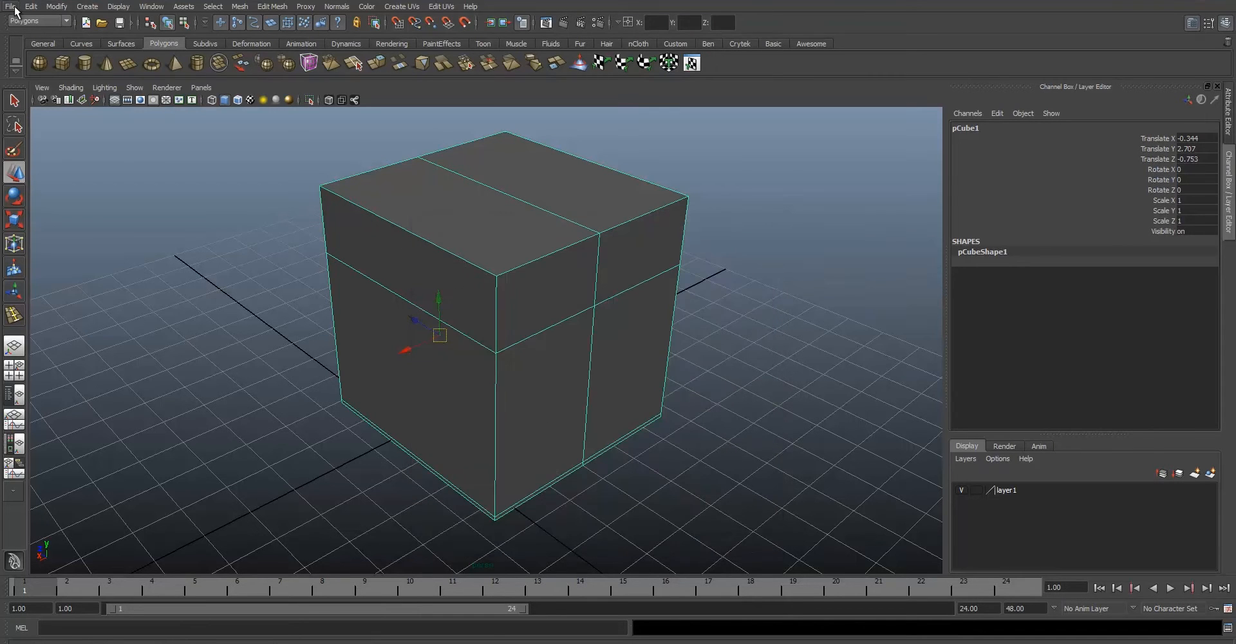
# Save the scene as House, a Maya Binary file, in the Neighbourhood project's scenes folder.
pyautogui.click(11, 6)
pyautogui.click(39, 63)
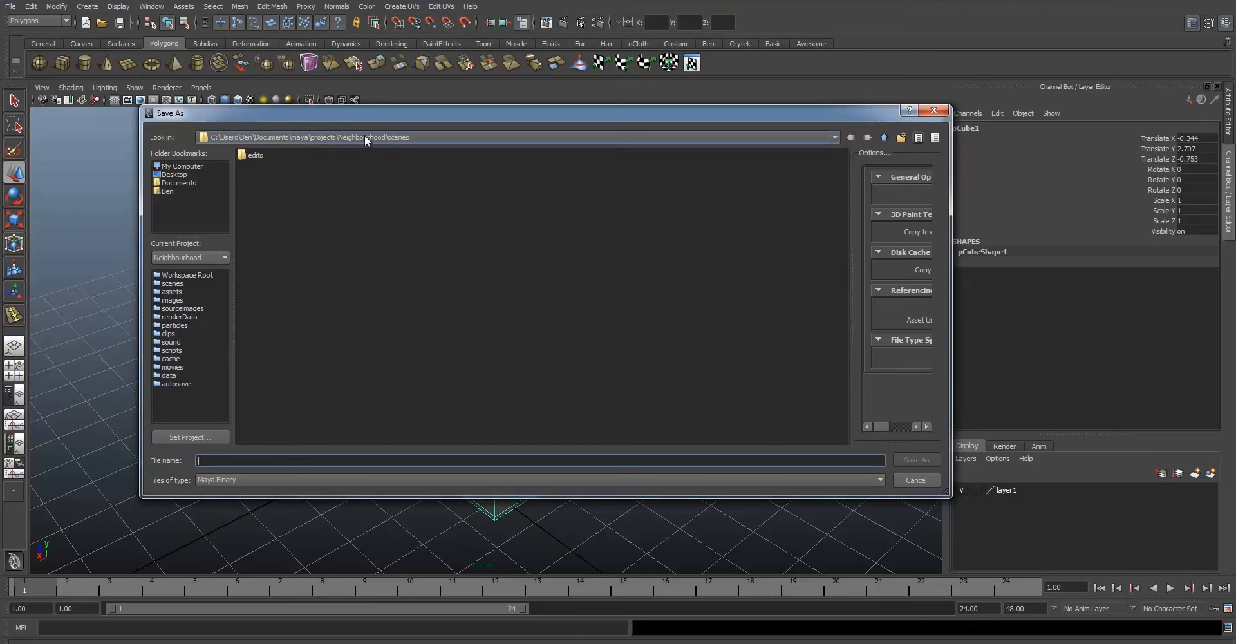
pyautogui.click(332, 137)
pyautogui.click(345, 137)
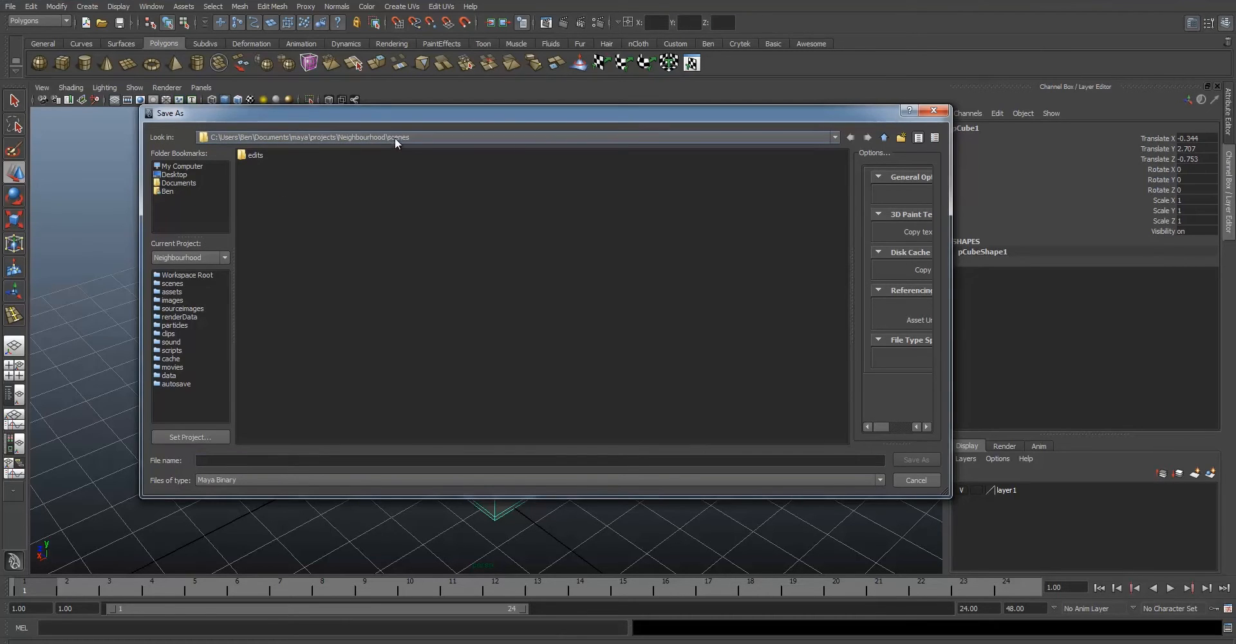
pyautogui.click(343, 460)
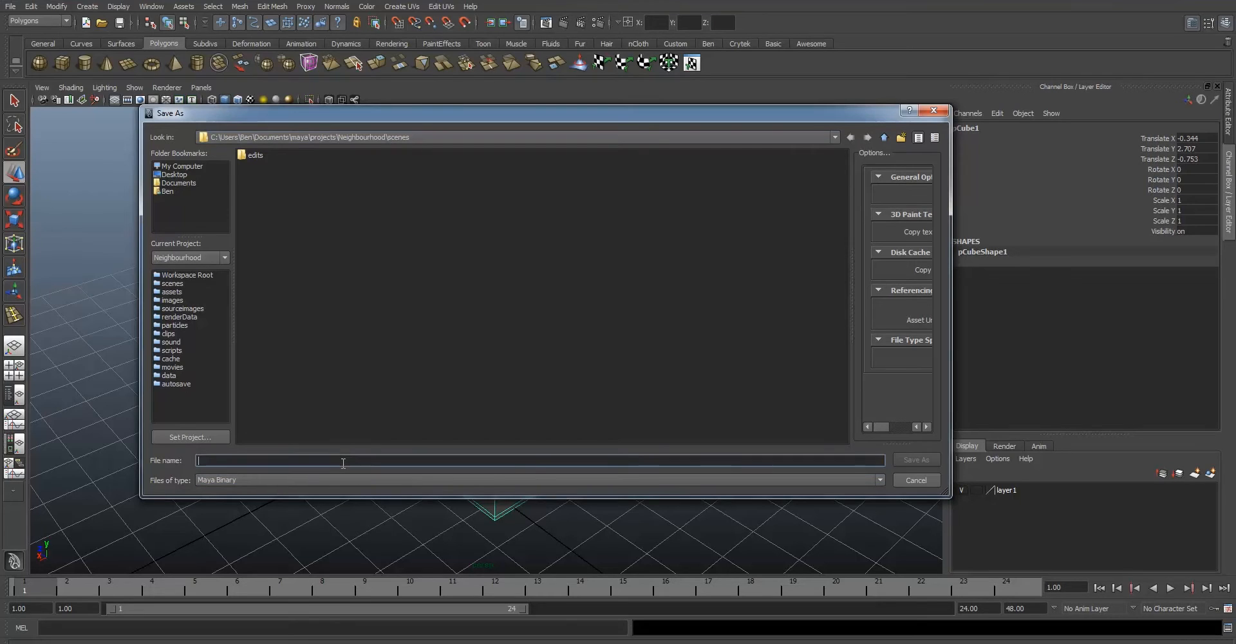
pyautogui.write('House')
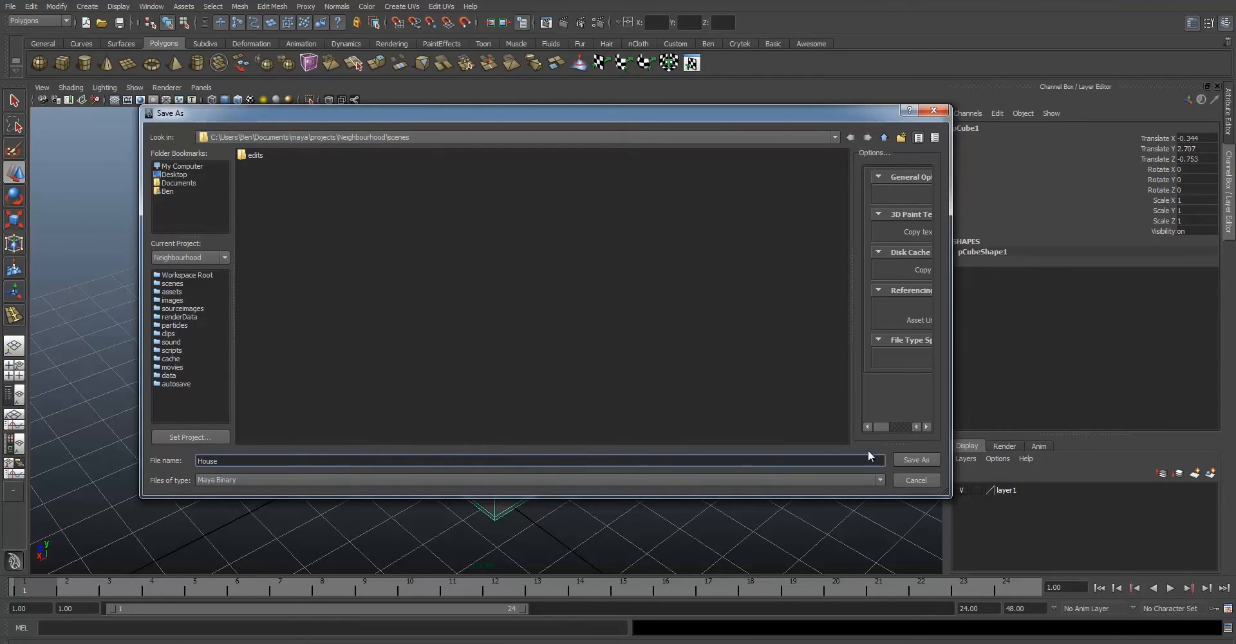
pyautogui.click(915, 459)
pyautogui.scroll(-3, 640, 291)
pyautogui.keyDown('alt'); pyautogui.moveTo(640, 294); pyautogui.dragTo(637, 377); pyautogui.keyUp('alt')
pyautogui.keyDown('alt'); pyautogui.moveTo(637, 376); pyautogui.dragTo(632, 298, button='middle'); pyautogui.keyUp('alt')
pyautogui.keyDown('alt'); pyautogui.moveTo(632, 298); pyautogui.dragTo(653, 320); pyautogui.keyUp('alt')
pyautogui.scroll(2, 617, 340)
pyautogui.scroll(2, 606, 332)
pyautogui.keyDown('alt'); pyautogui.moveTo(607, 332); pyautogui.dragTo(591, 335, button='middle'); pyautogui.keyUp('alt')
pyautogui.keyDown('alt'); pyautogui.moveTo(591, 335); pyautogui.dragTo(582, 335); pyautogui.keyUp('alt')
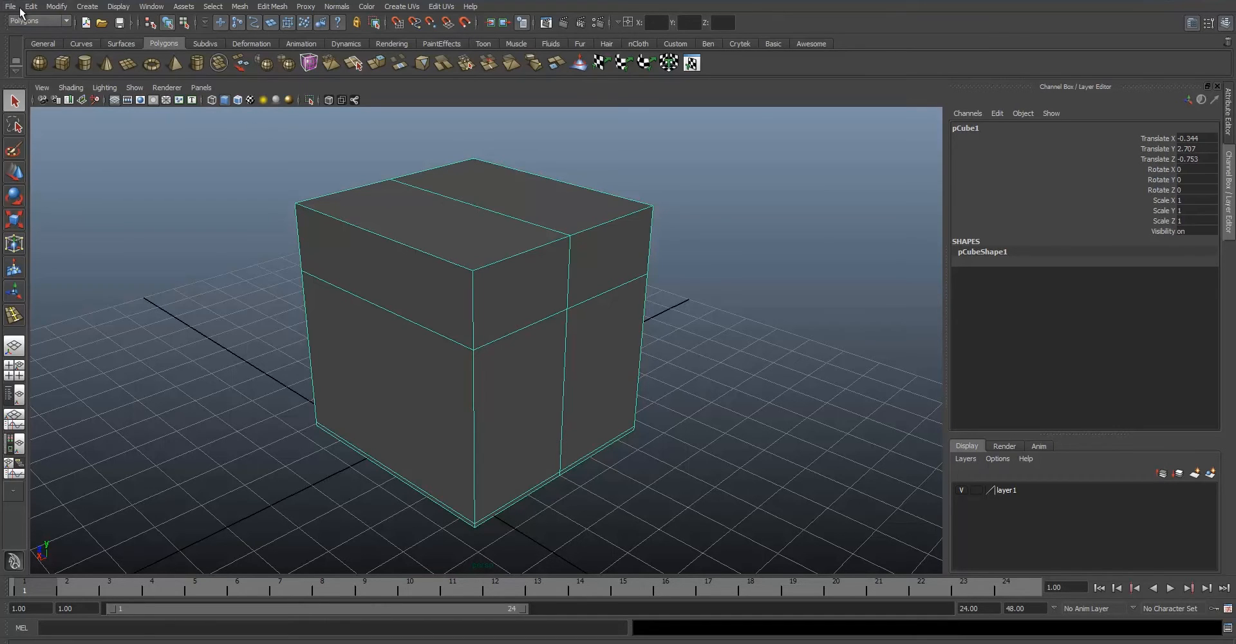
# Open the Files/Projects preferences and toggle AutoSave off and on again, leaving it enabled.
pyautogui.click(151, 7)
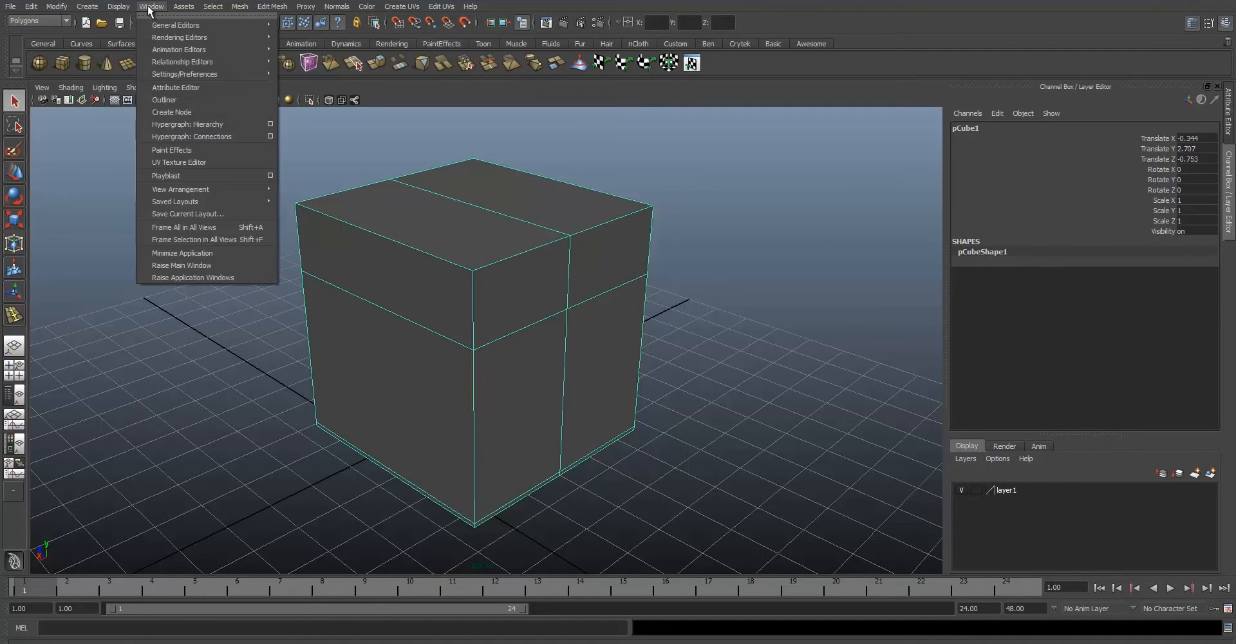
pyautogui.moveTo(200, 72)
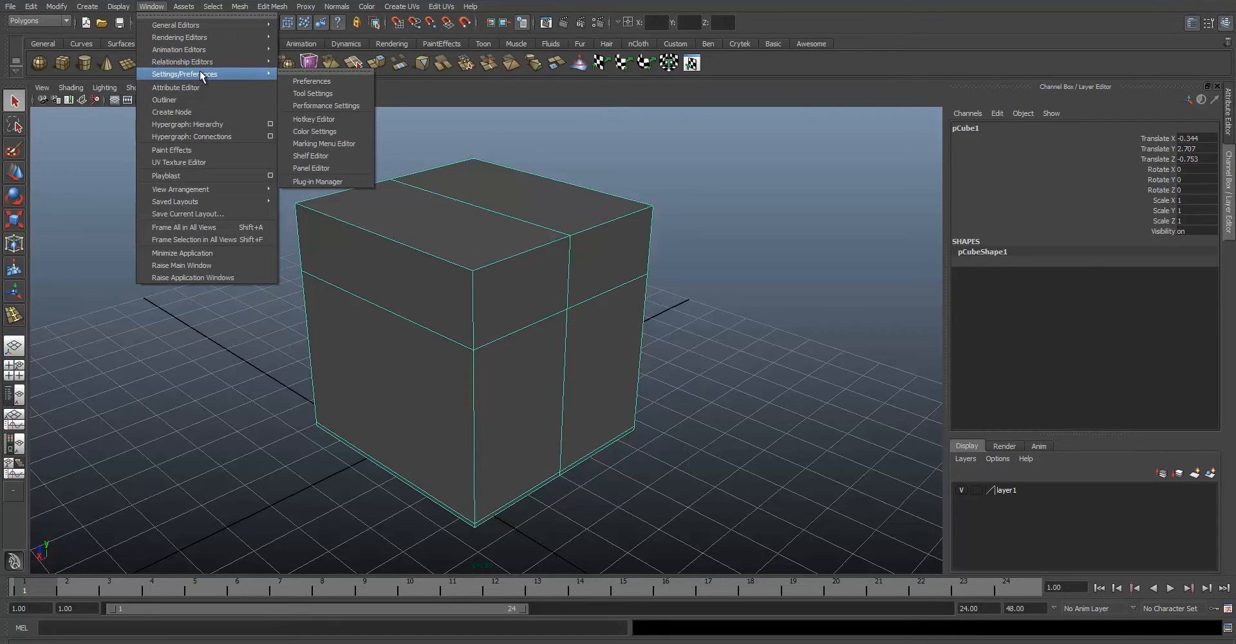
pyautogui.click(342, 79)
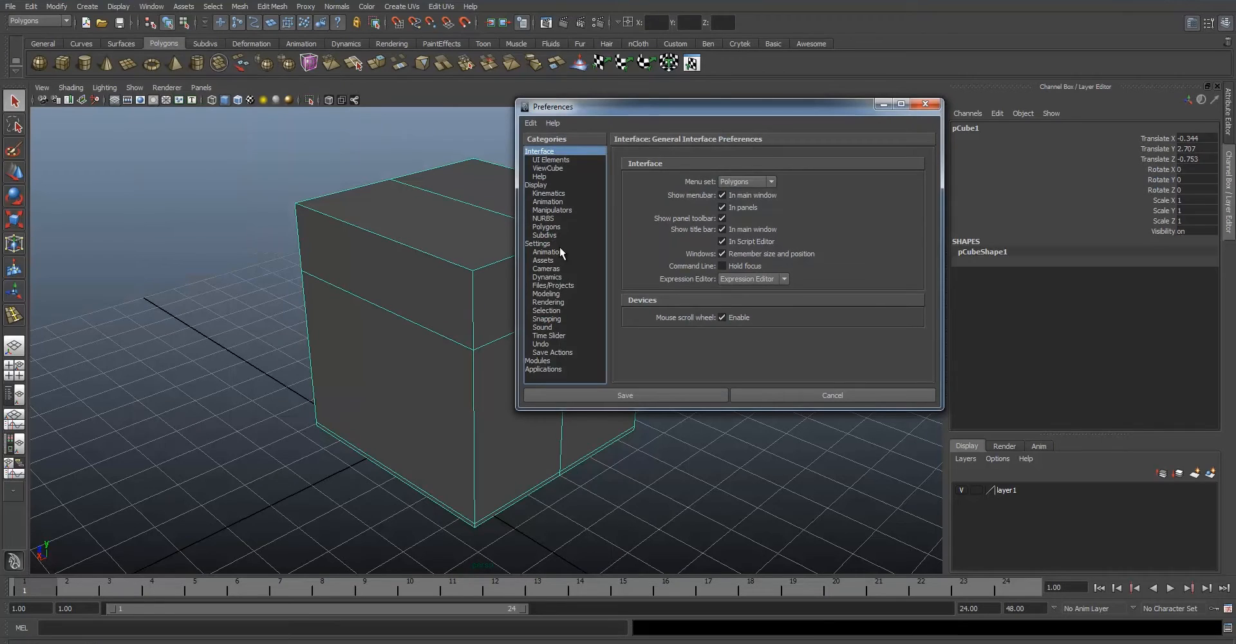
pyautogui.click(561, 284)
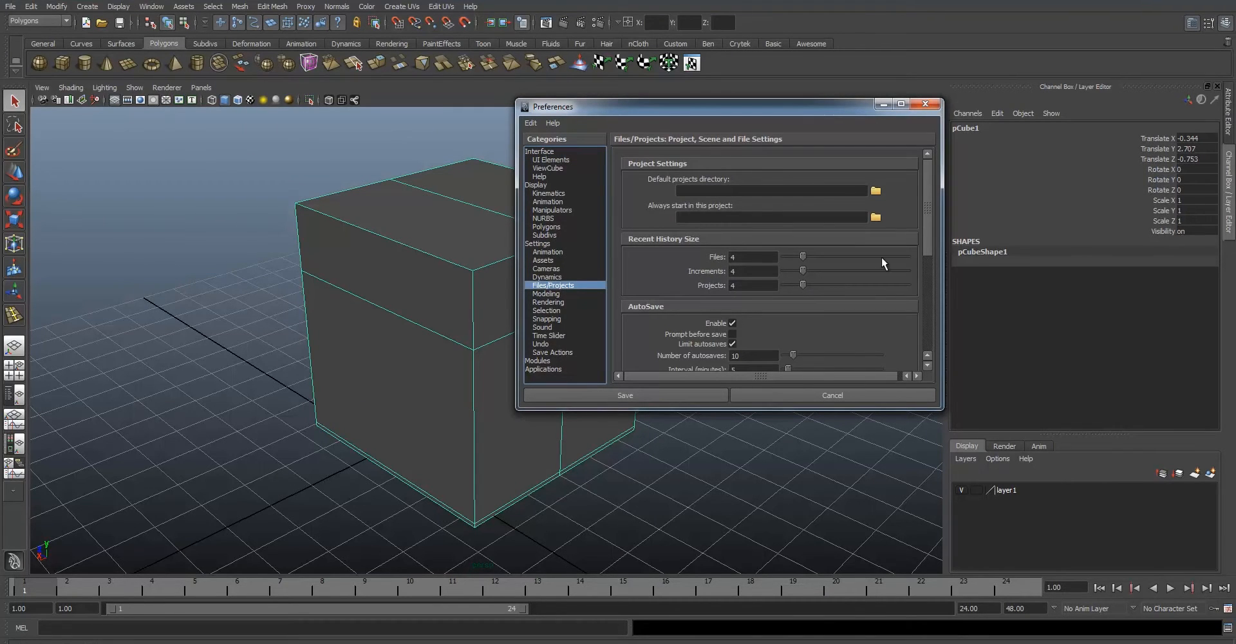
pyautogui.scroll(-1, 930, 238)
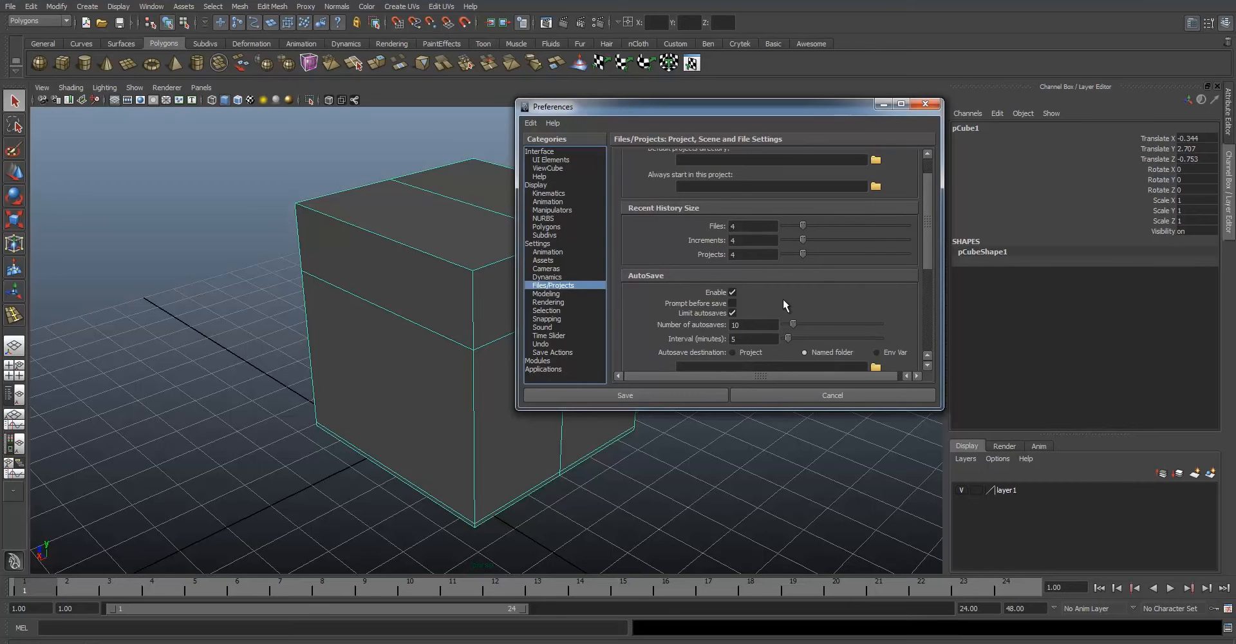
pyautogui.click(732, 292)
pyautogui.click(731, 292)
pyautogui.scroll(-2, 920, 251)
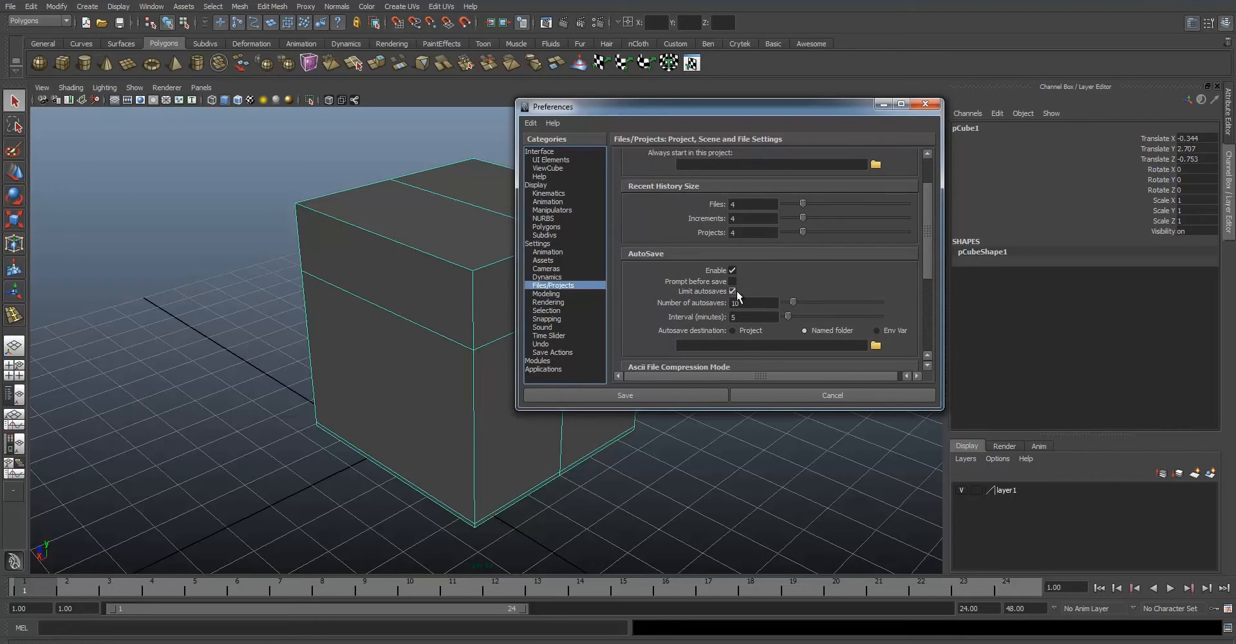
# Set the number of autosaves to 10 and save the preferences.
pyautogui.moveTo(750, 303); pyautogui.dragTo(712, 303)
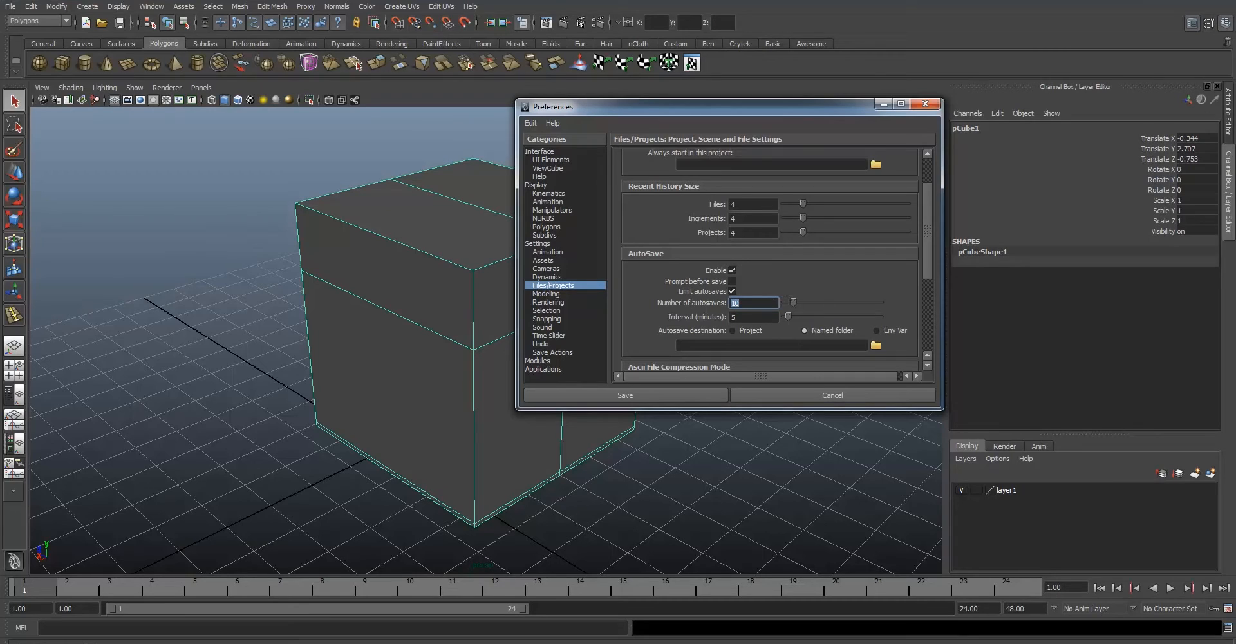
pyautogui.write('20')
pyautogui.doubleClick(759, 318)
pyautogui.doubleClick(748, 302)
pyautogui.write('10')
pyautogui.press('Tab')
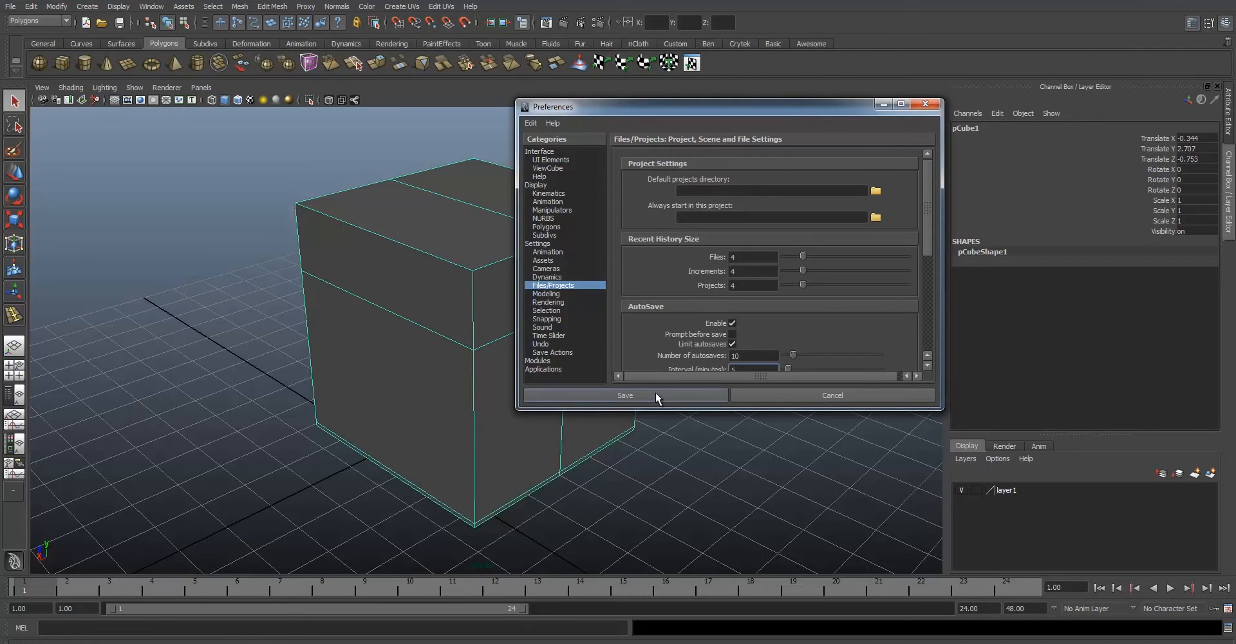
pyautogui.click(678, 389)
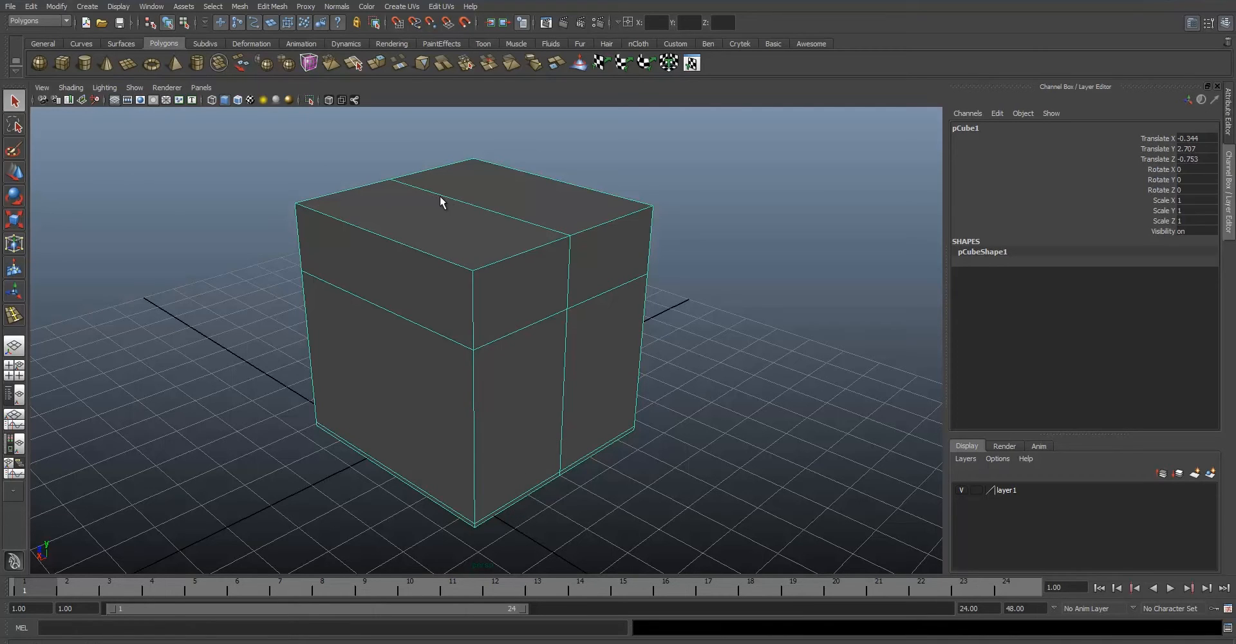
# Tear off the Edit Mesh and Mesh menus as floating windows and close them again.
pyautogui.click(240, 7)
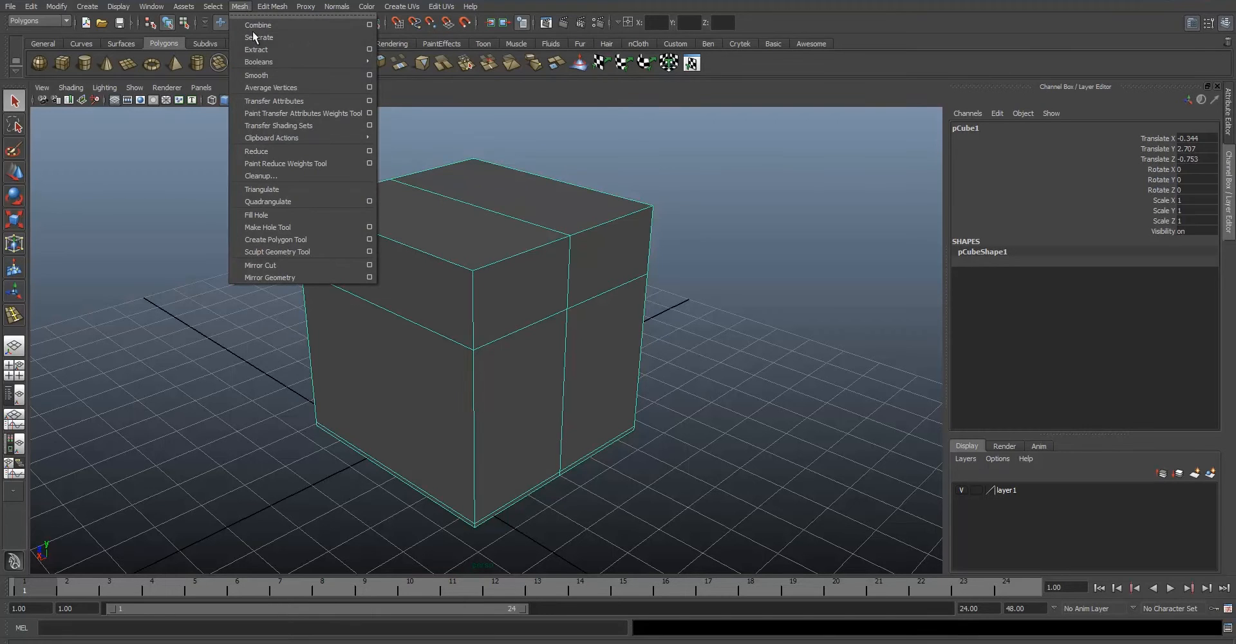
pyautogui.moveTo(271, 6)
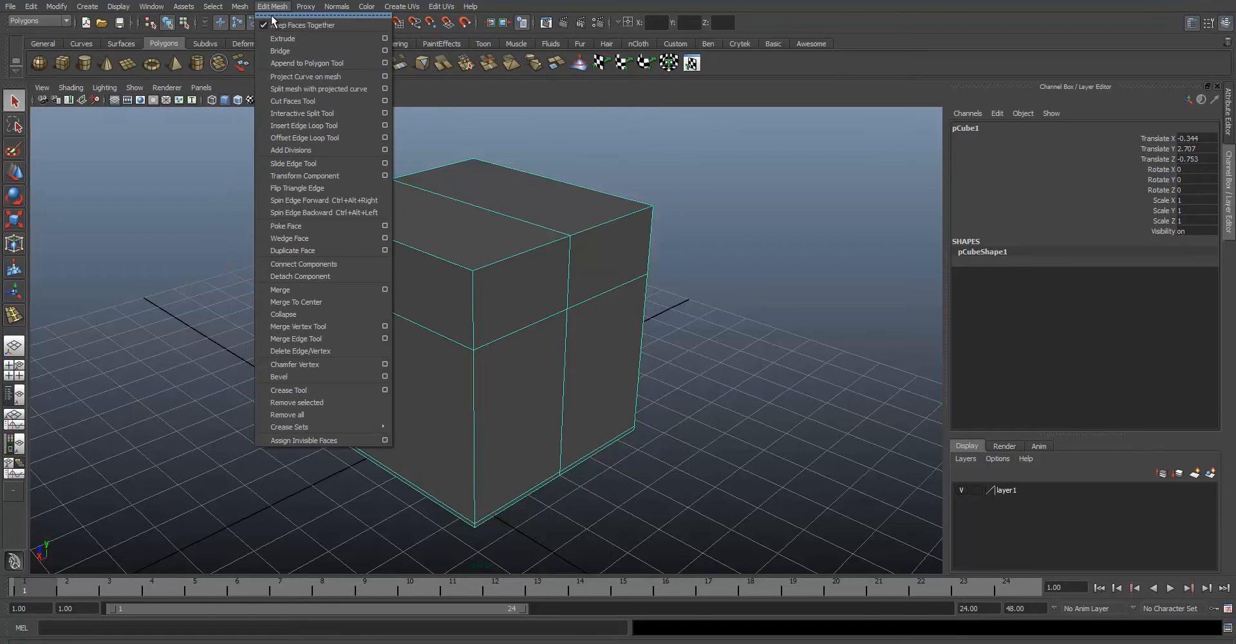
pyautogui.click(270, 18)
pyautogui.moveTo(296, 9); pyautogui.dragTo(138, 111)
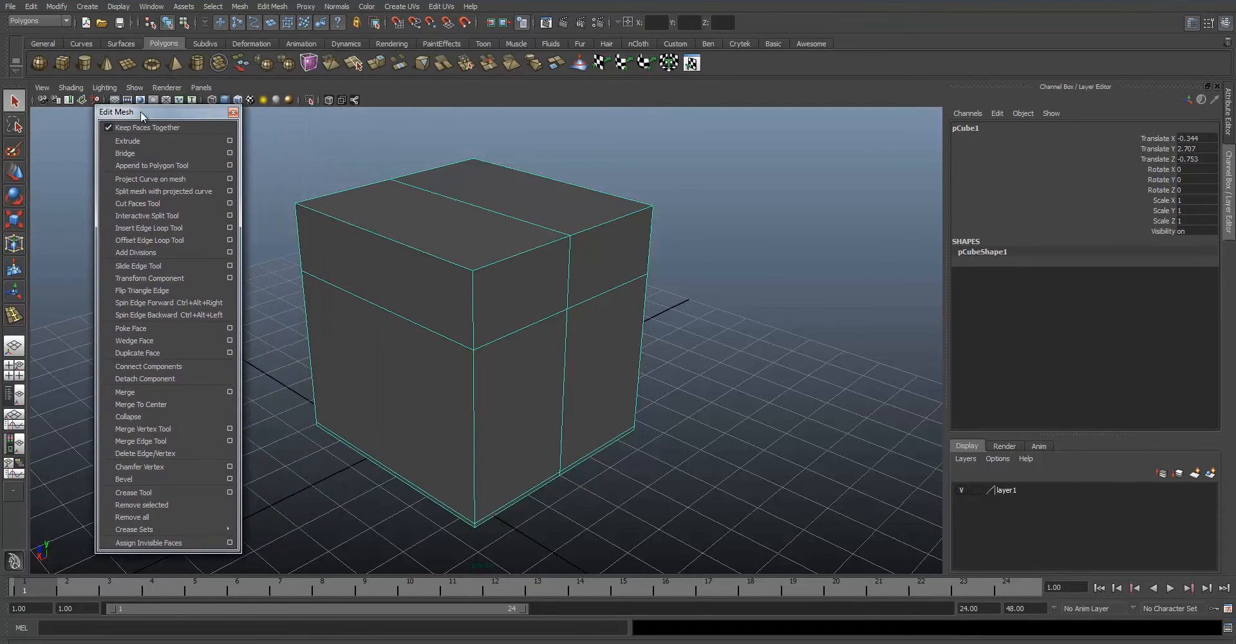
pyautogui.click(240, 6)
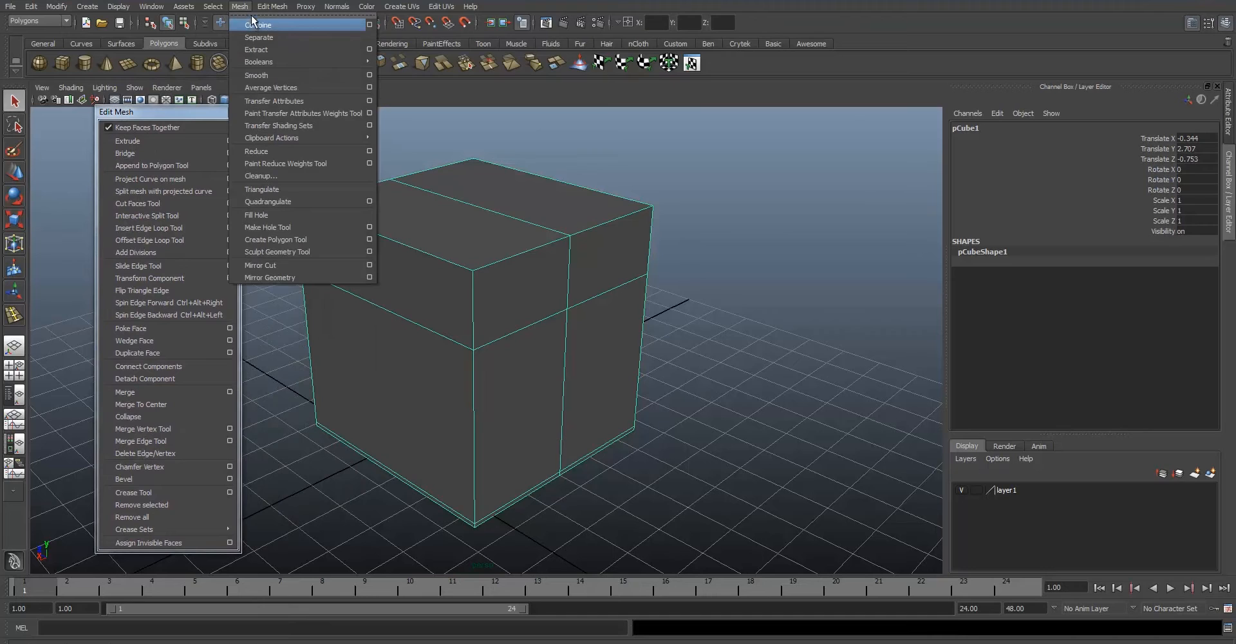
pyautogui.click(252, 15)
pyautogui.click(376, 9)
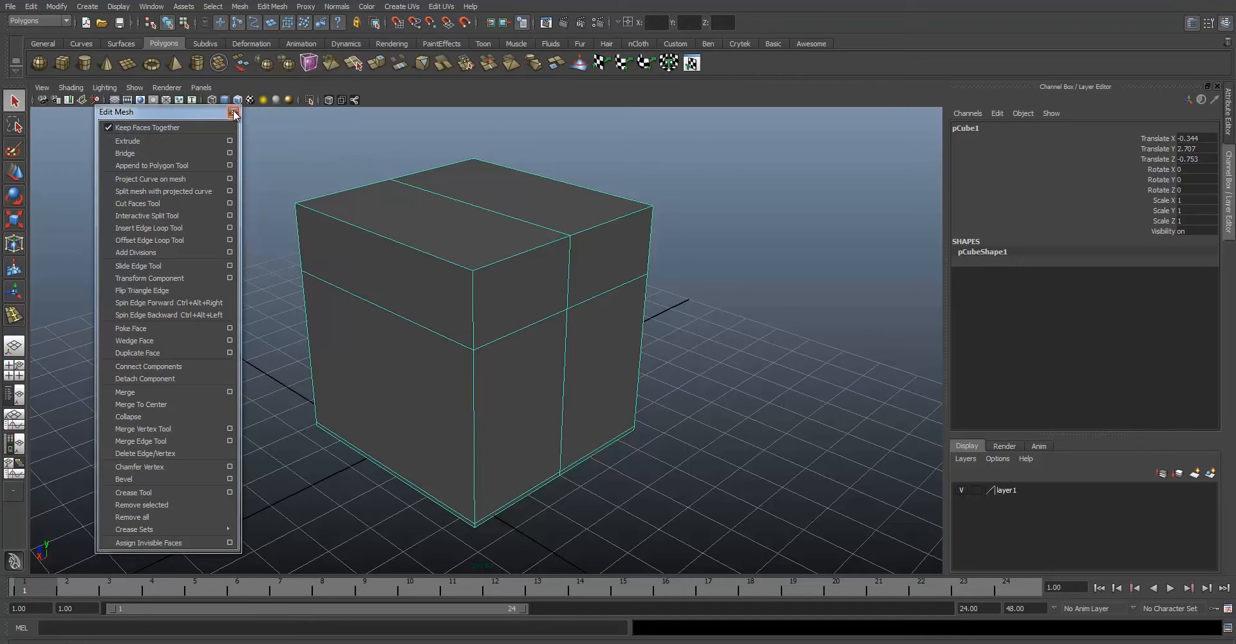
pyautogui.click(233, 113)
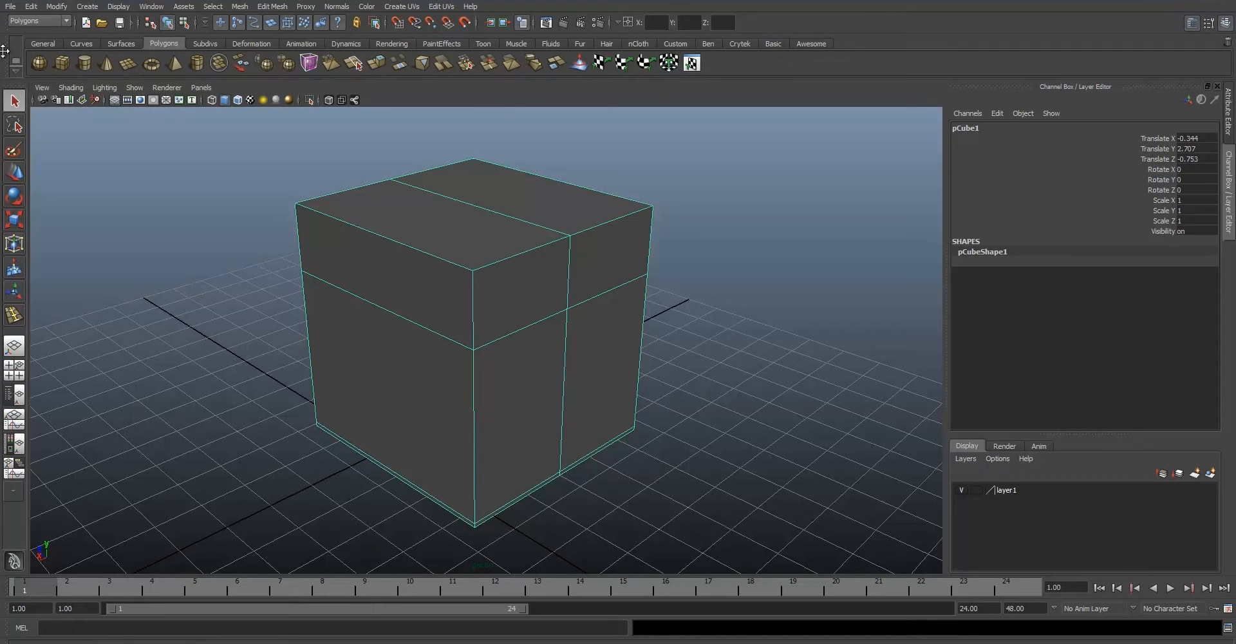
# Create a new shelf named Awesome.
pyautogui.click(773, 44)
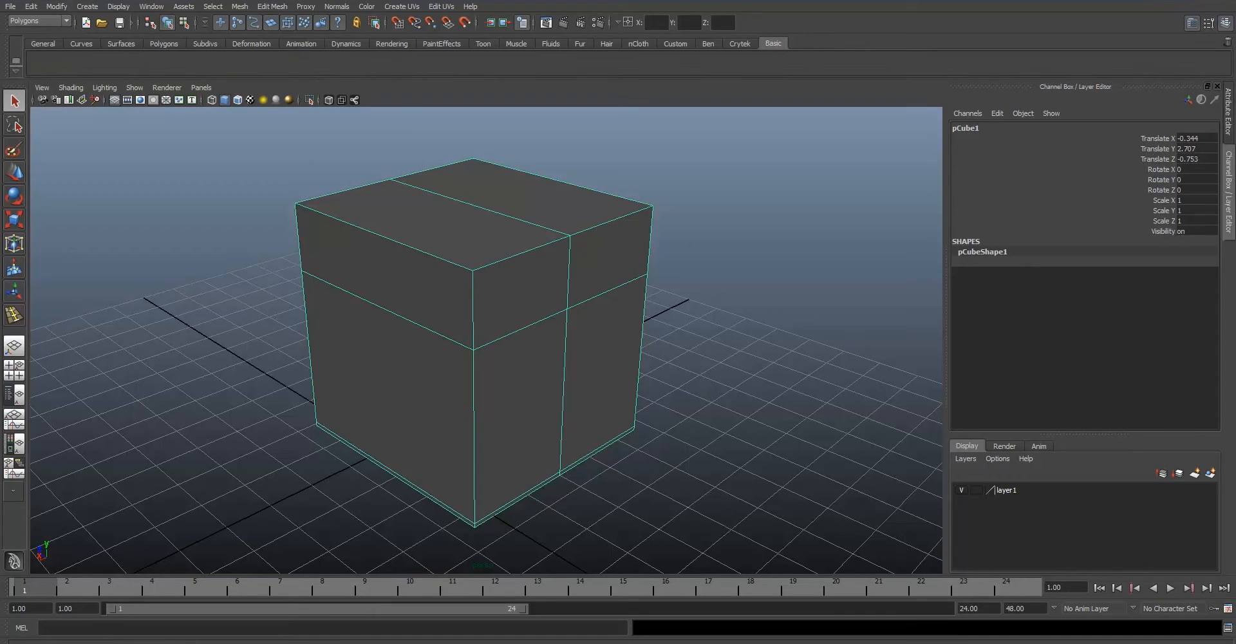
pyautogui.click(14, 76)
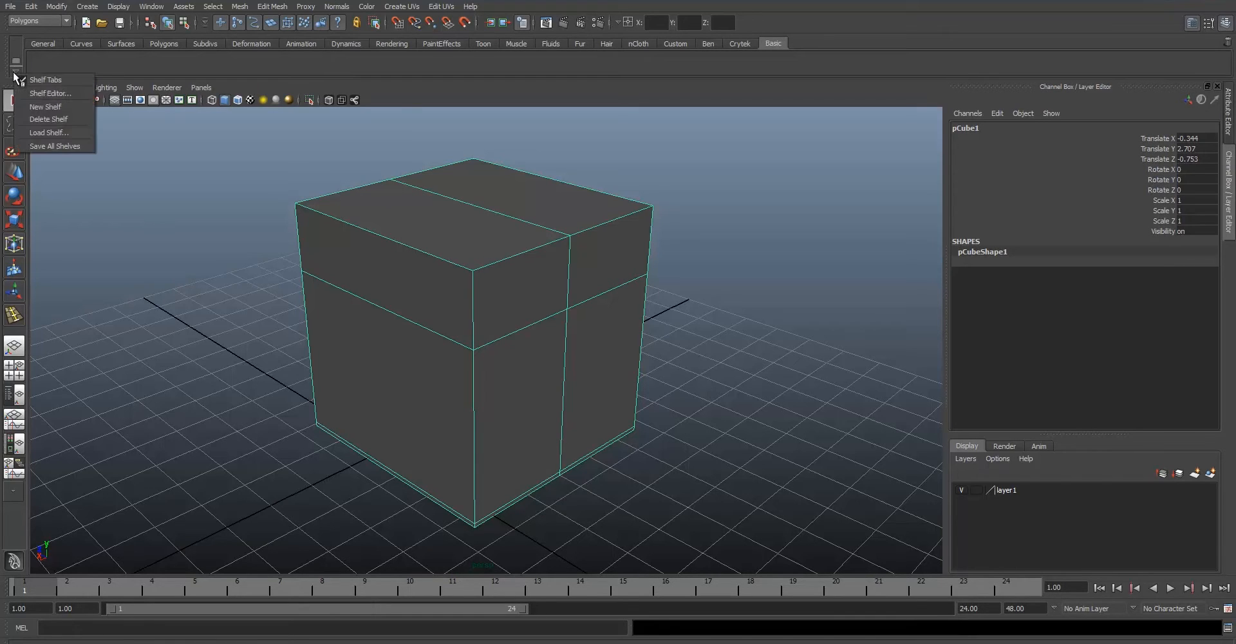
pyautogui.click(40, 107)
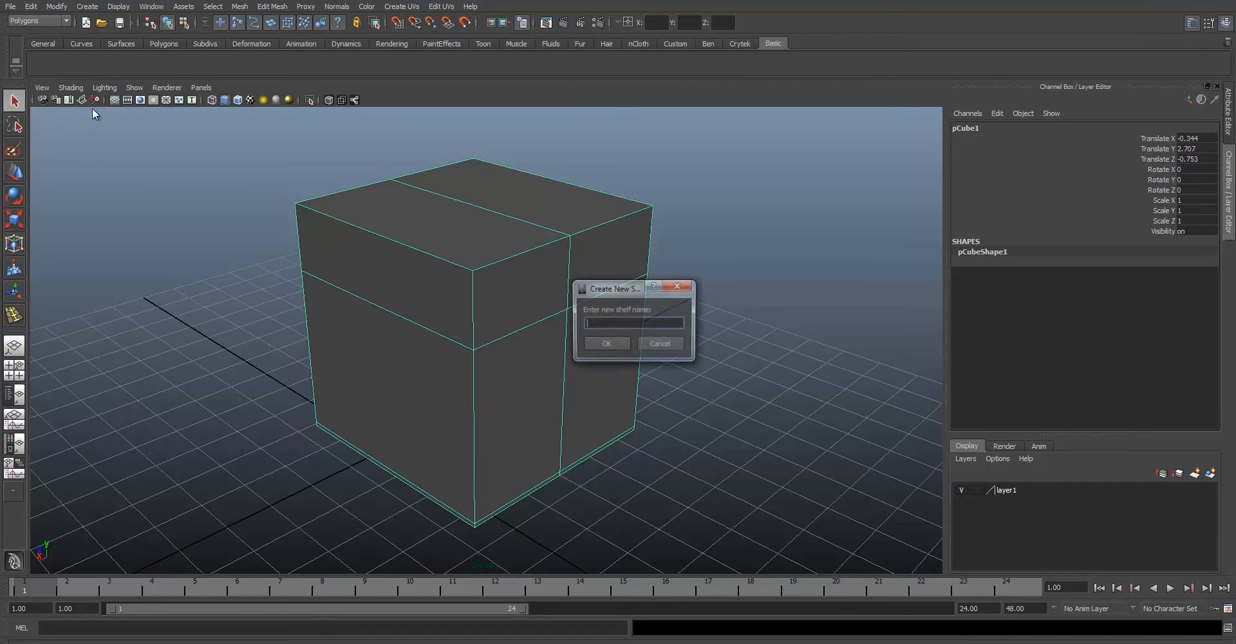
pyautogui.write('Awesome')
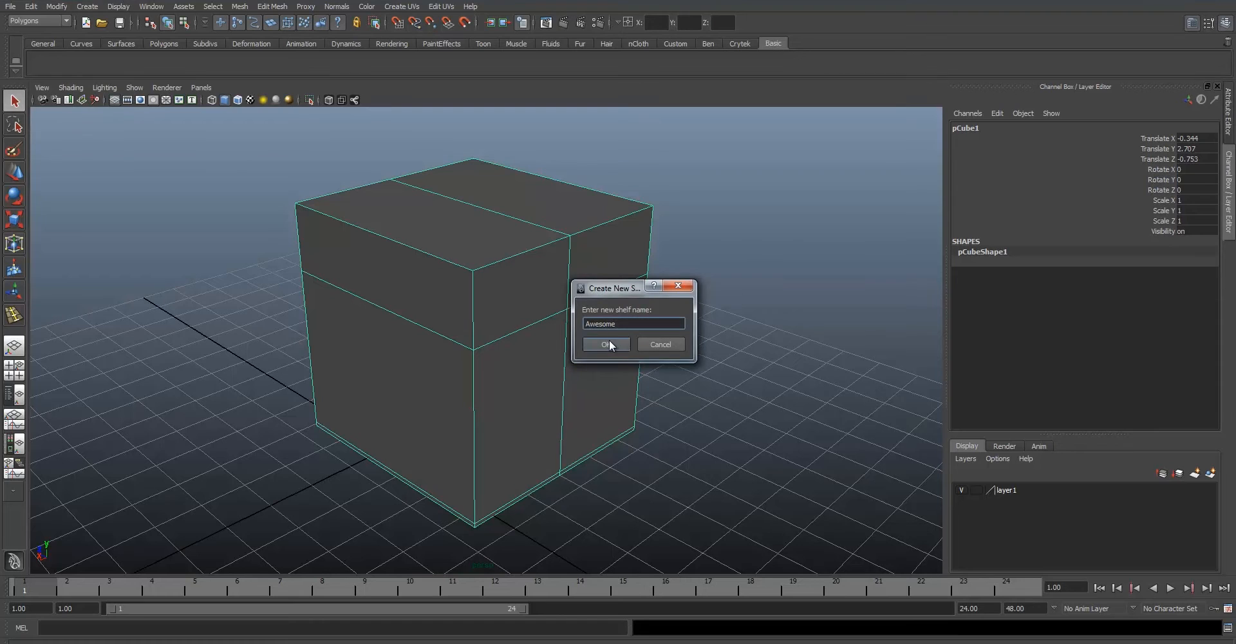
pyautogui.click(608, 343)
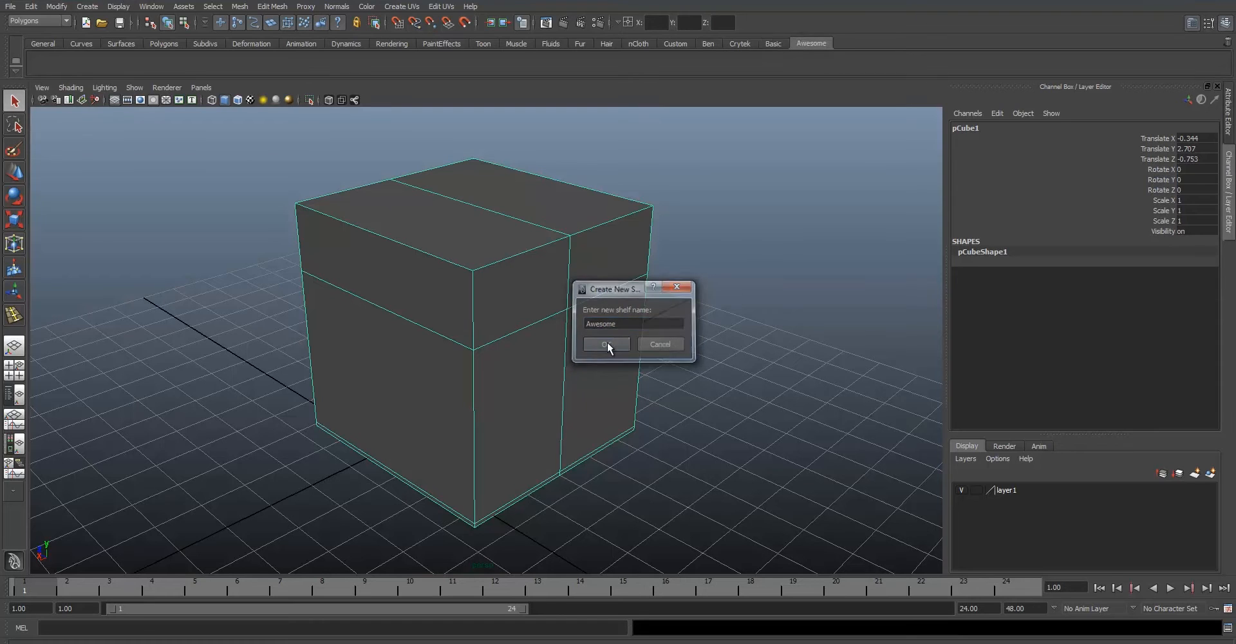
# Look through the tools on the existing shelves, such as Polygons and Deformation, and return to the empty Awesome shelf.
pyautogui.click(189, 44)
pyautogui.click(158, 40)
pyautogui.click(115, 41)
pyautogui.click(85, 42)
pyautogui.click(123, 40)
pyautogui.click(150, 41)
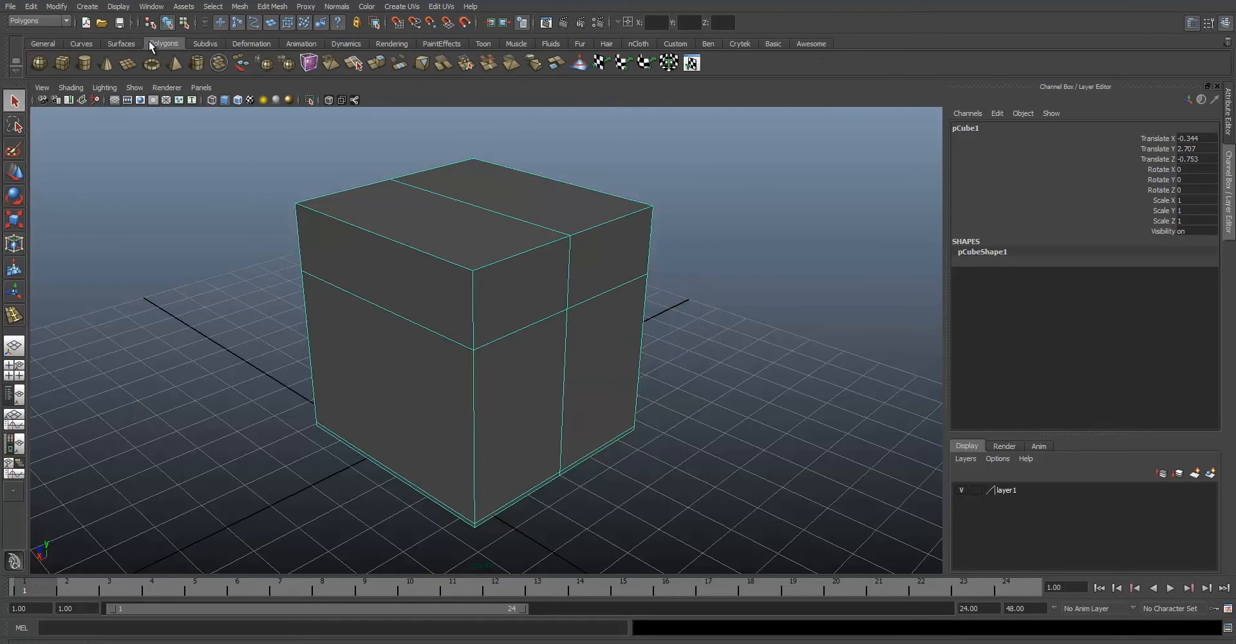
pyautogui.click(261, 41)
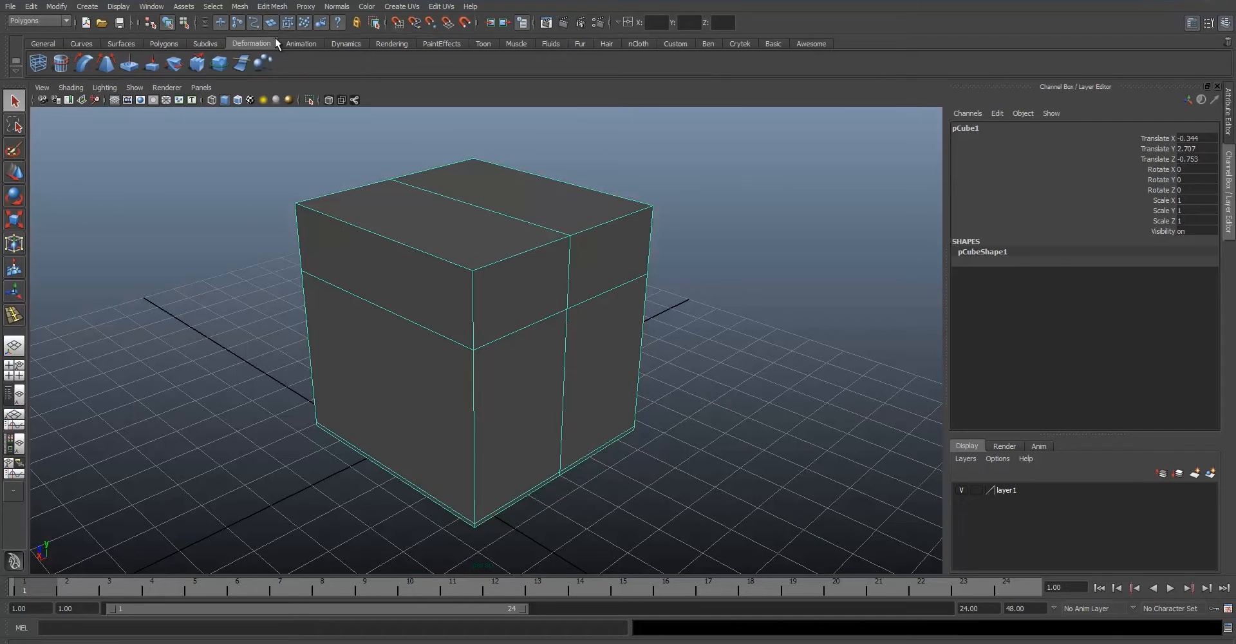
pyautogui.click(180, 43)
pyautogui.click(812, 43)
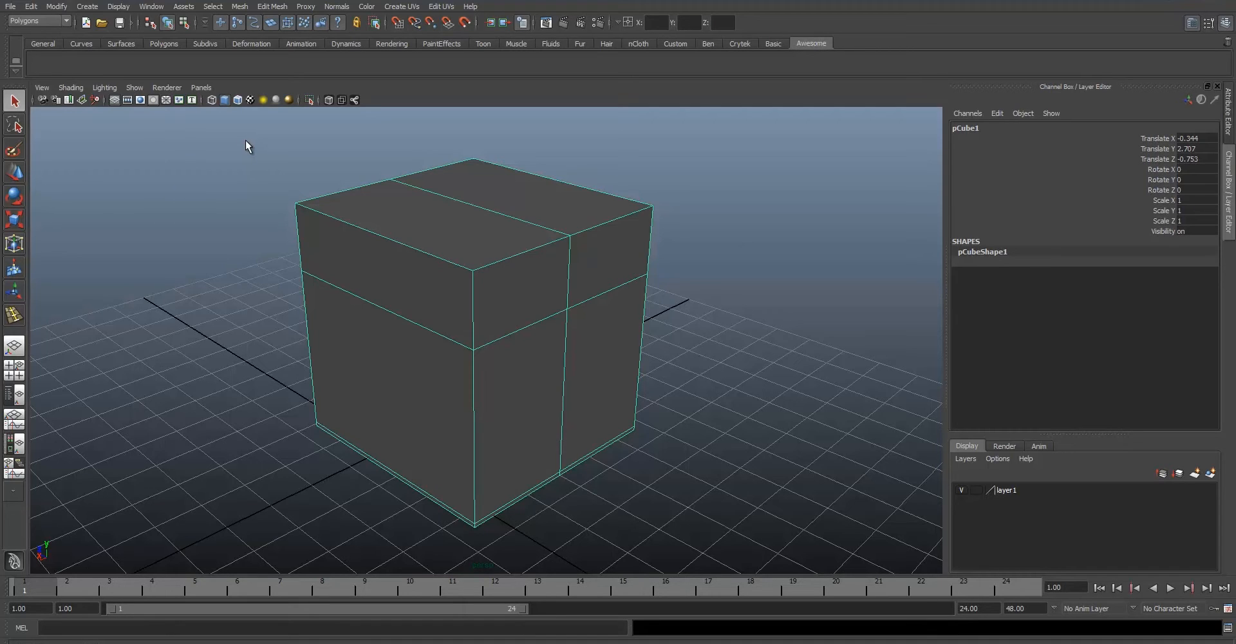
pyautogui.click(707, 44)
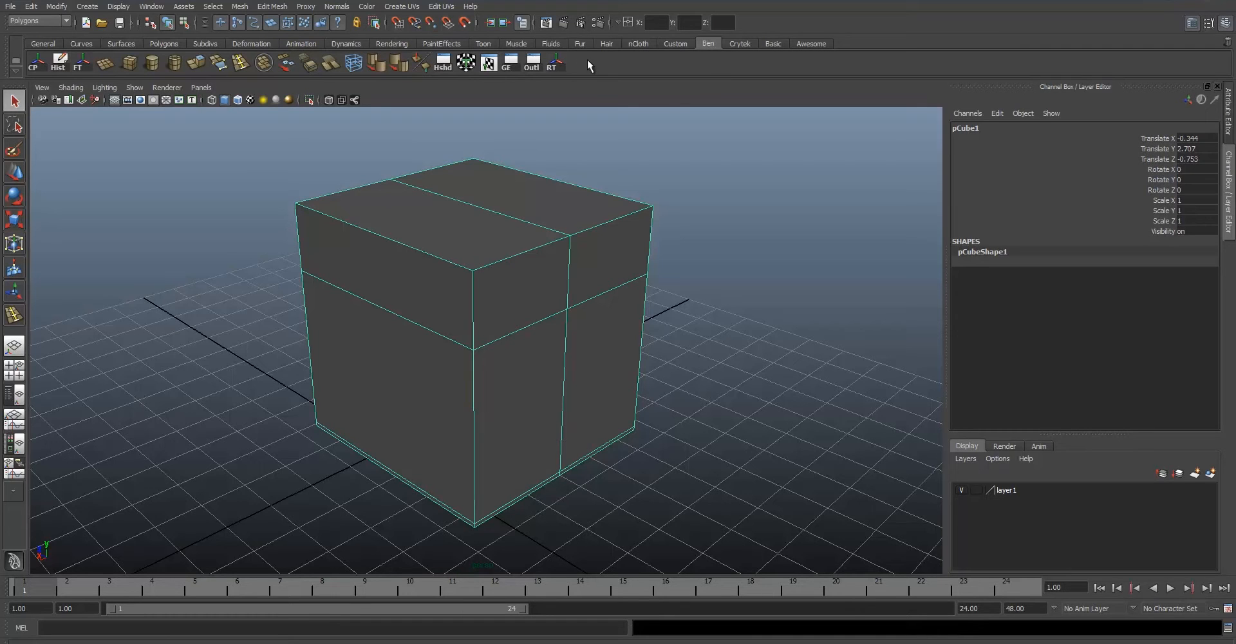
pyautogui.click(800, 45)
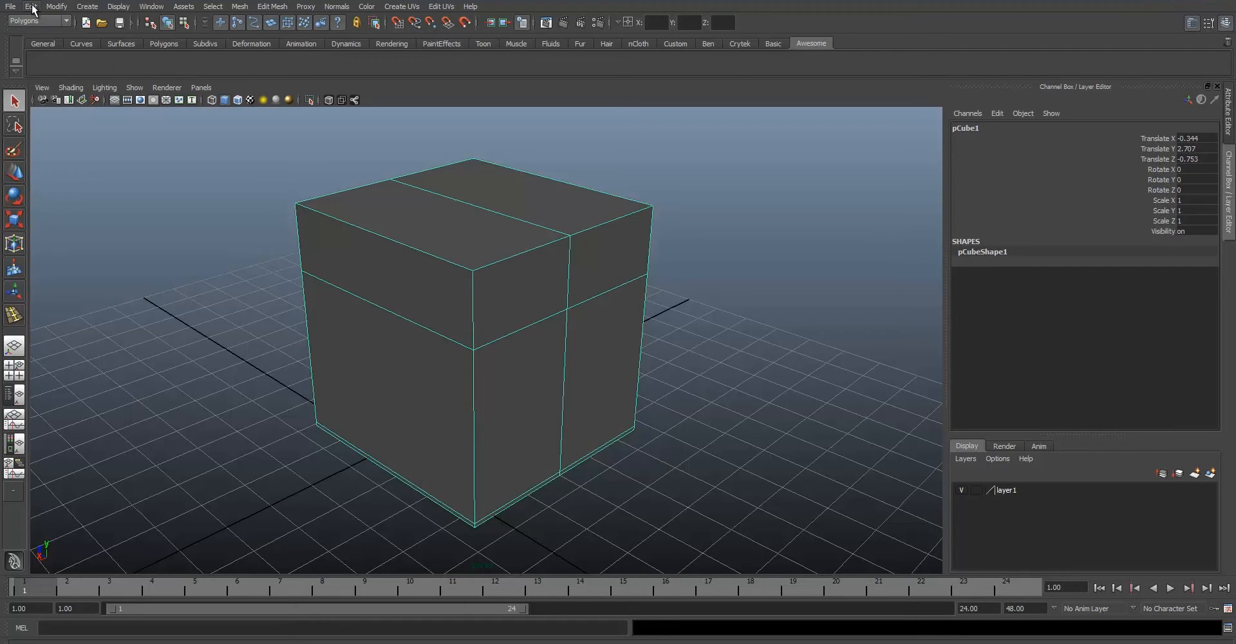
# Add shortcuts for Center Pivot, Freeze Transformations and deleting History to the Awesome shelf.
pyautogui.click(54, 7)
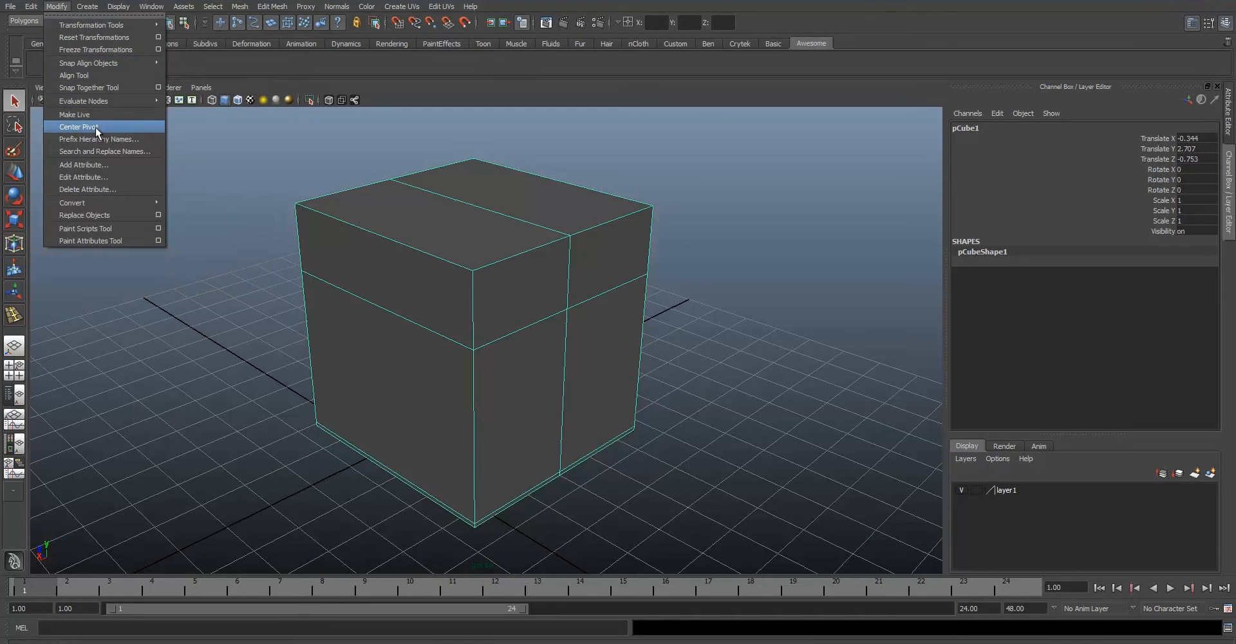
pyautogui.keyDown('ctrl'); pyautogui.keyDown('shift'); pyautogui.click(98, 127); pyautogui.keyUp('shift'); pyautogui.keyUp('ctrl')
pyautogui.click(40, 64)
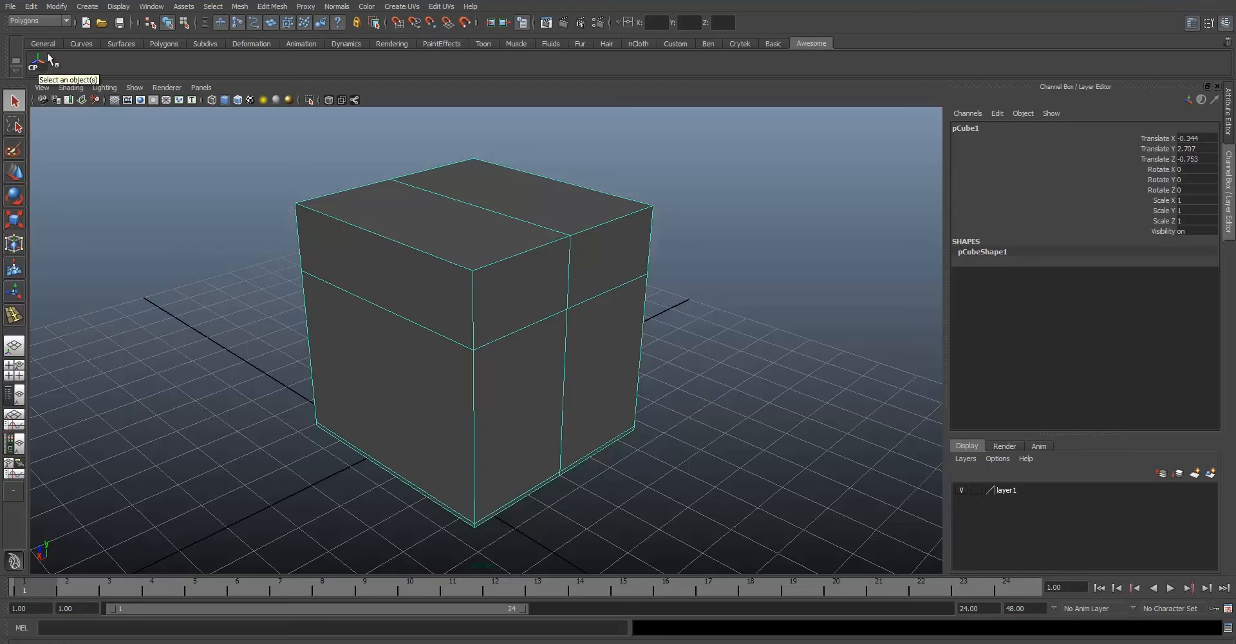
pyautogui.click(55, 7)
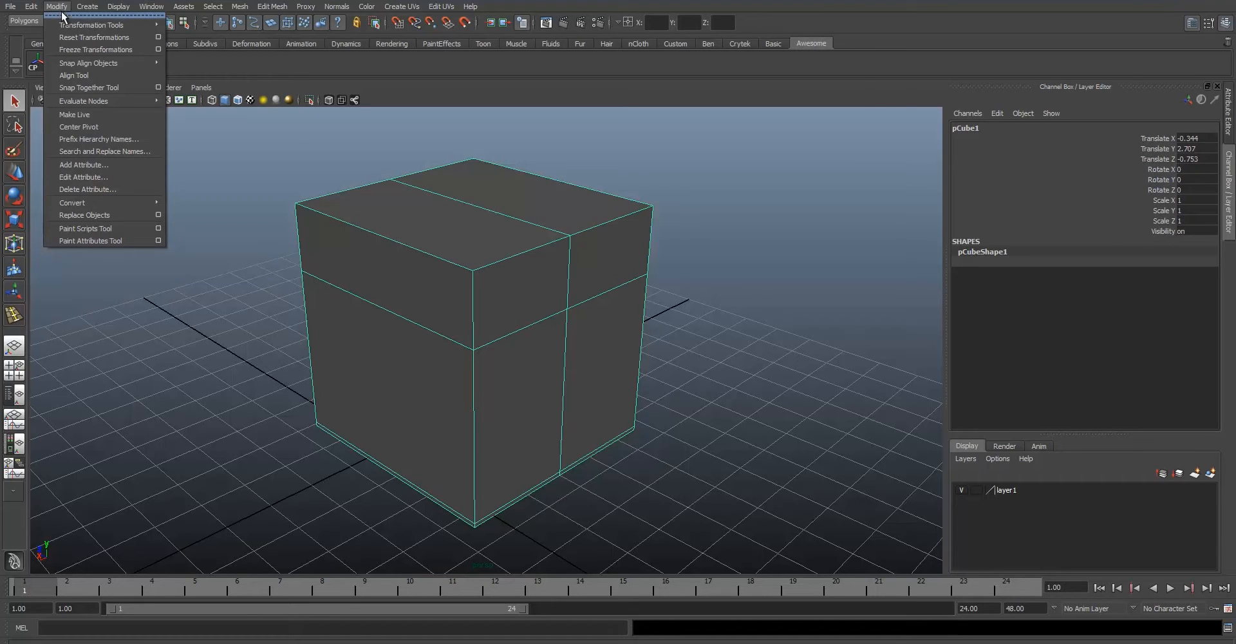
pyautogui.moveTo(31, 6)
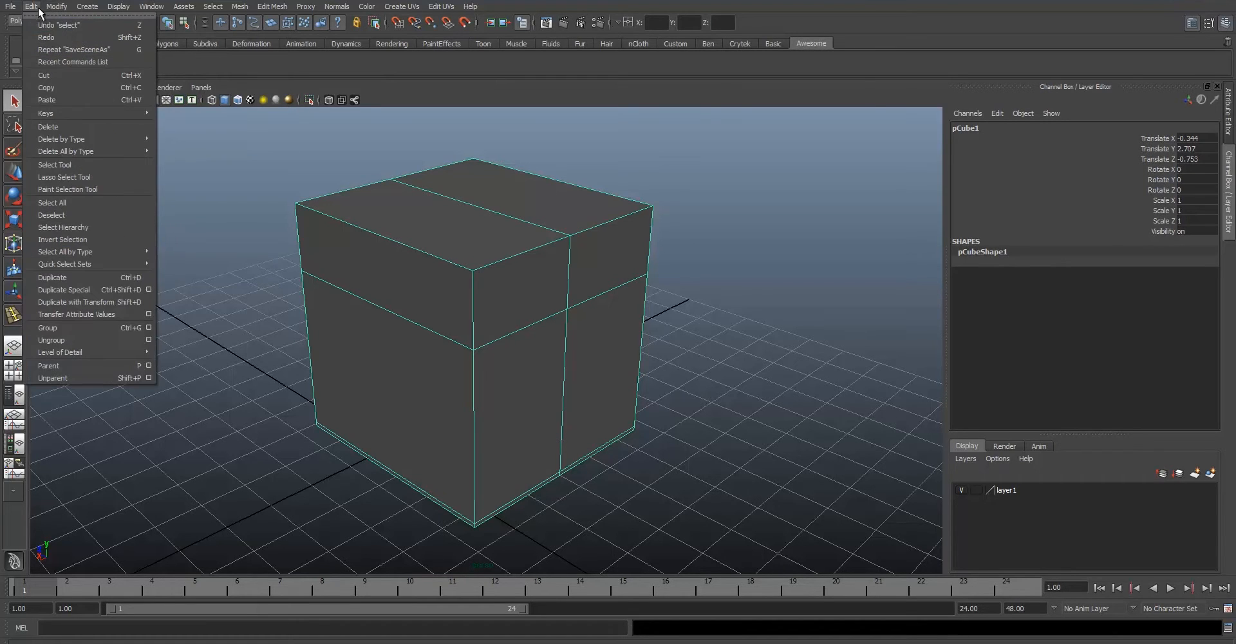
pyautogui.moveTo(104, 148)
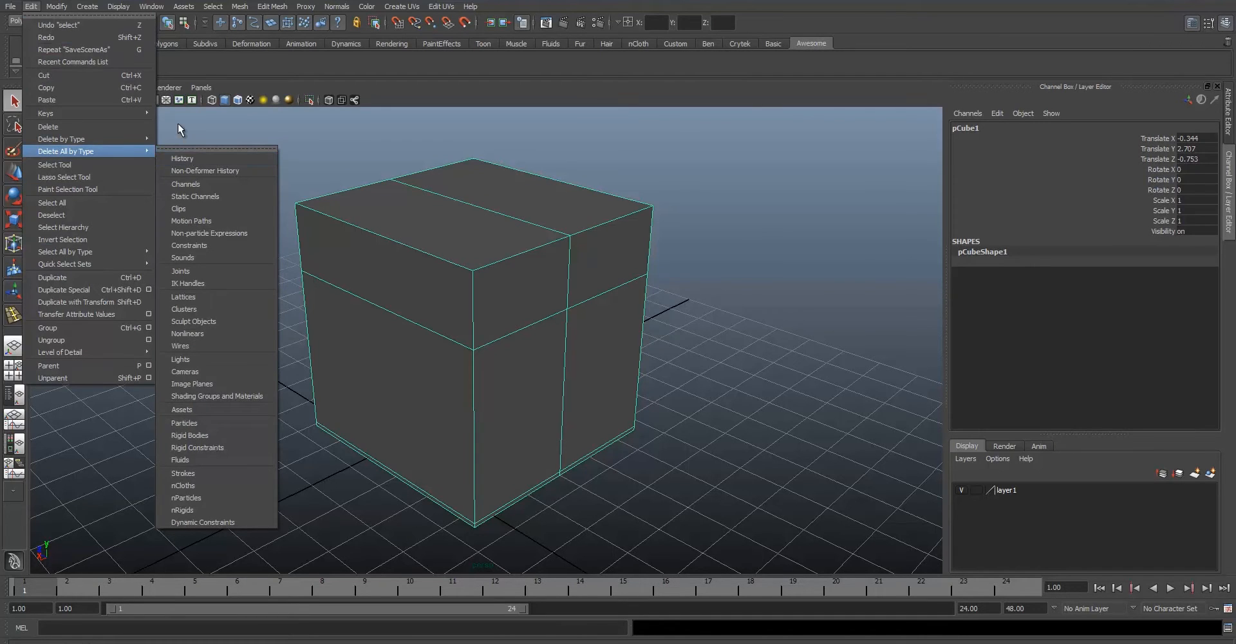
pyautogui.click(176, 67)
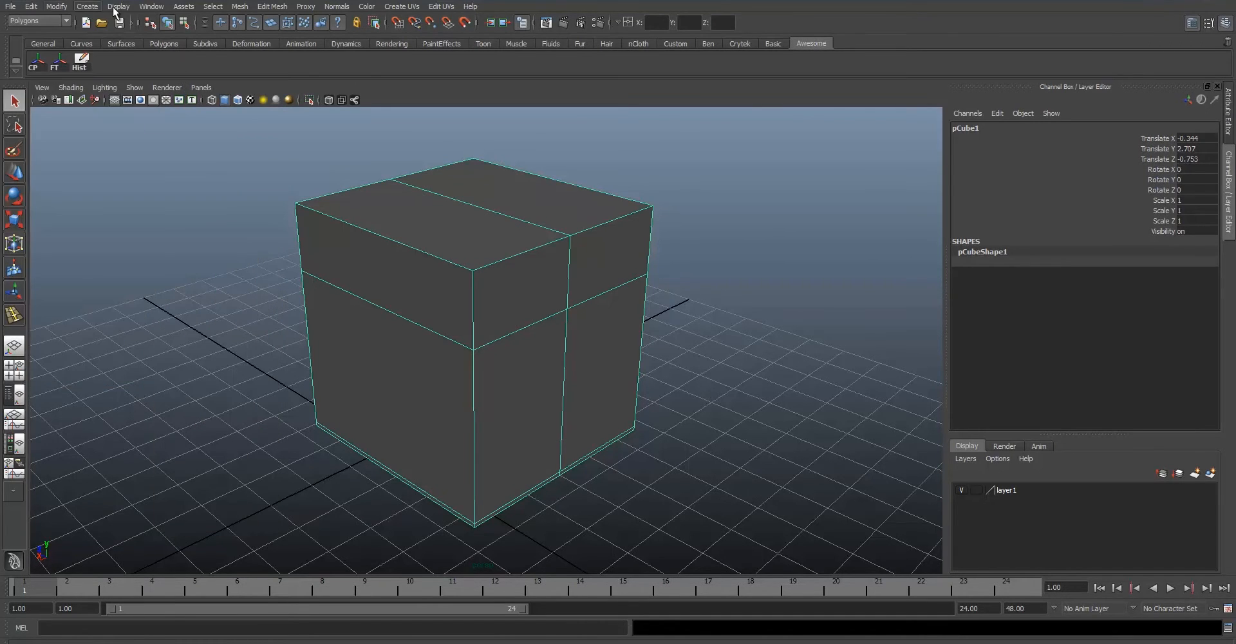
# Add the polygon plane, cube, cylinder and pipe primitives to the Awesome shelf.
pyautogui.click(87, 7)
pyautogui.moveTo(114, 36)
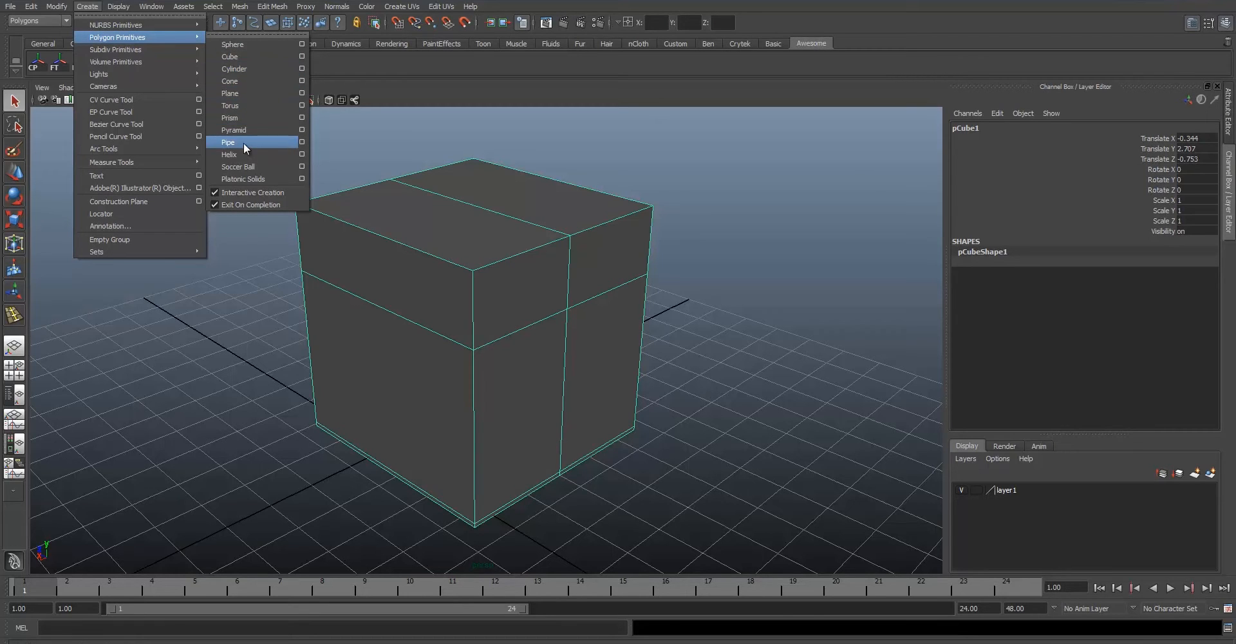
pyautogui.click(353, 64)
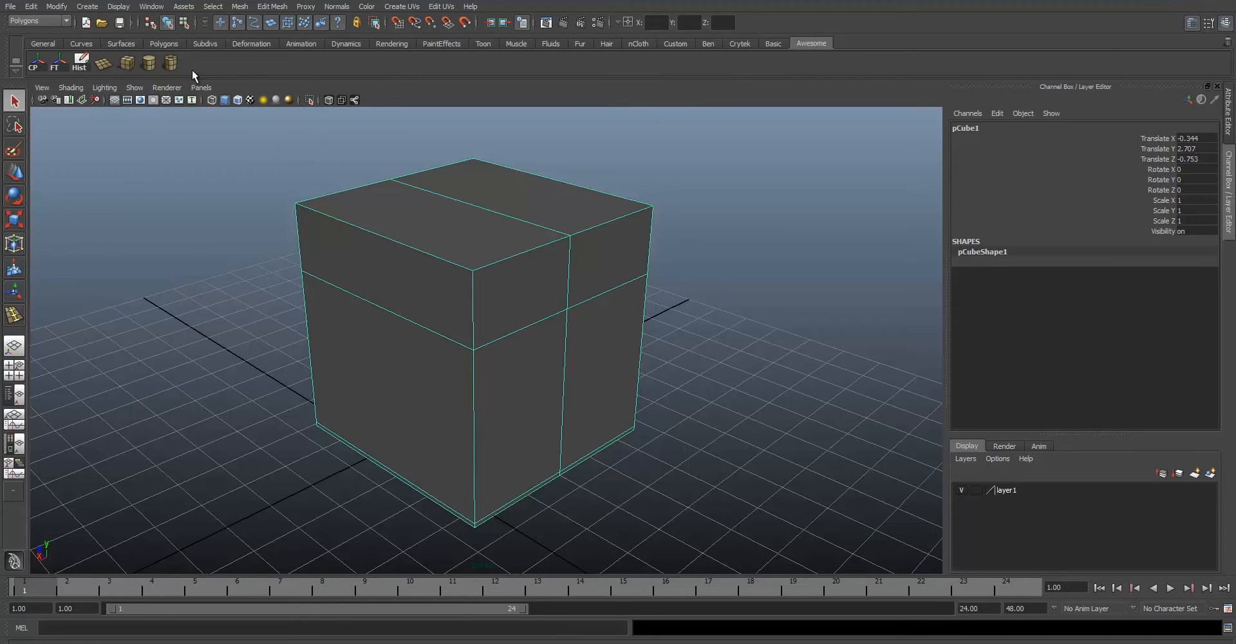
# Add shortcuts for Extrude, Append to Polygon Tool and Insert Edge Loop Tool to the Awesome shelf.
pyautogui.click(287, 7)
pyautogui.keyDown('ctrl'); pyautogui.keyDown('shift'); pyautogui.click(295, 40); pyautogui.keyUp('shift'); pyautogui.keyUp('ctrl')
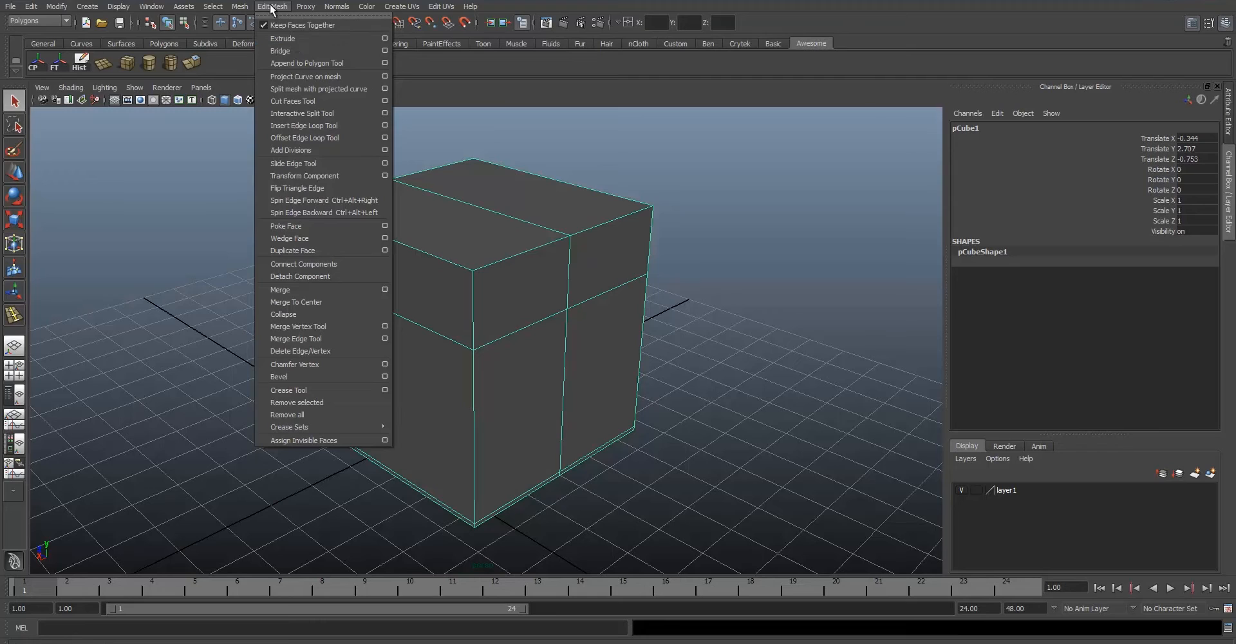
pyautogui.keyDown('ctrl'); pyautogui.keyDown('shift'); pyautogui.click(307, 63); pyautogui.keyUp('shift'); pyautogui.keyUp('ctrl')
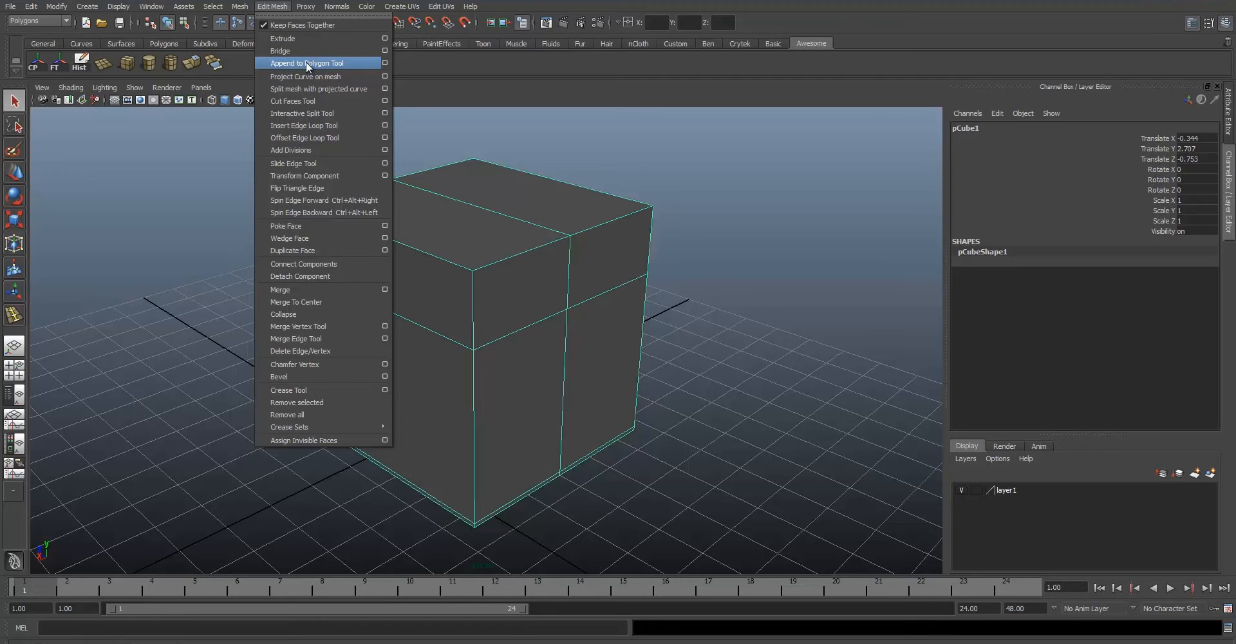
pyautogui.keyDown('ctrl'); pyautogui.keyDown('shift'); pyautogui.click(333, 126); pyautogui.keyUp('shift'); pyautogui.keyUp('ctrl')
pyautogui.click(408, 83)
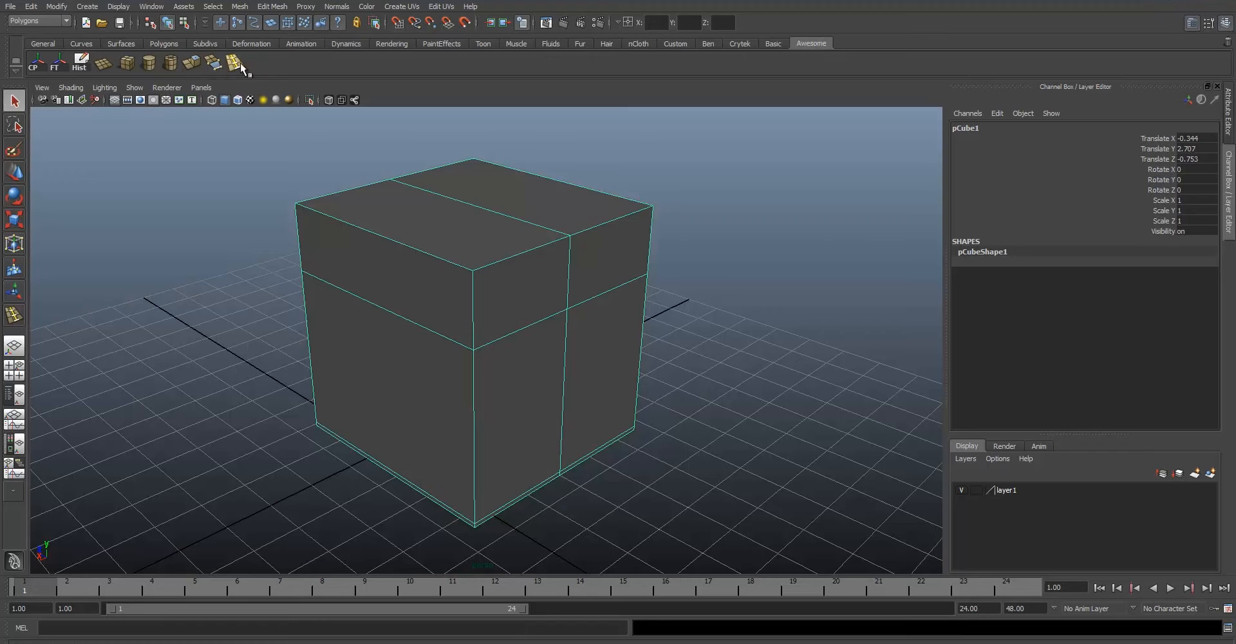
# Reorder the Awesome shelf so that Append to Polygon Tool comes after Insert Edge Loop Tool.
pyautogui.moveTo(208, 63); pyautogui.dragTo(240, 65, button='middle')
pyautogui.rightClick(191, 66)
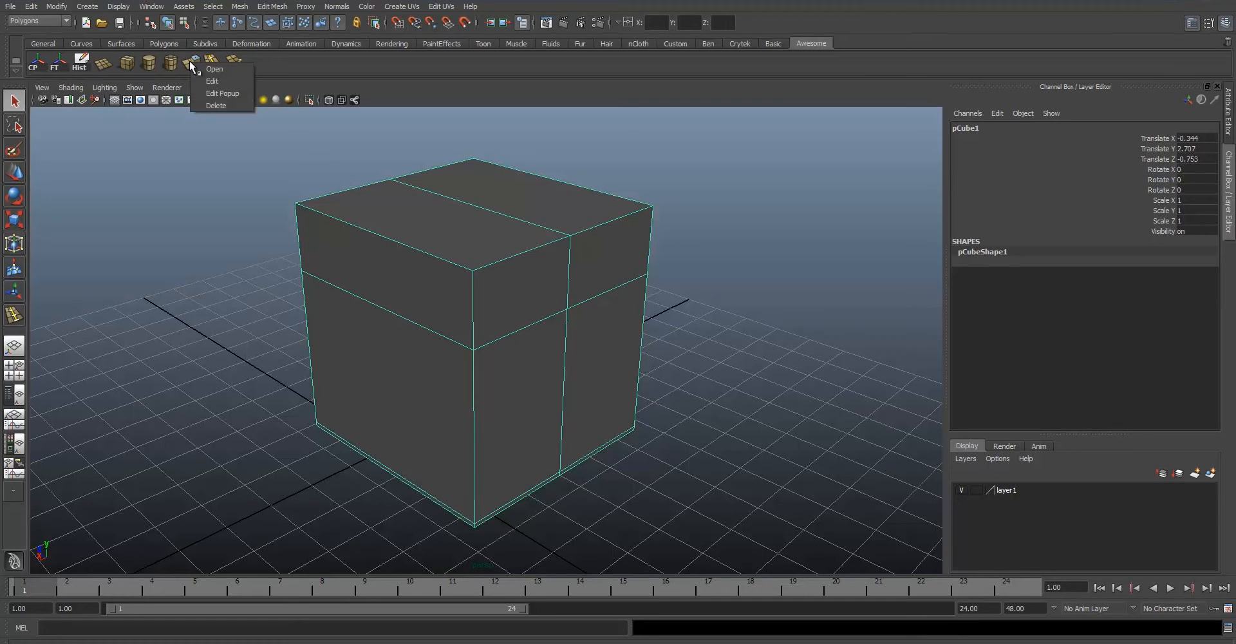
pyautogui.click(264, 79)
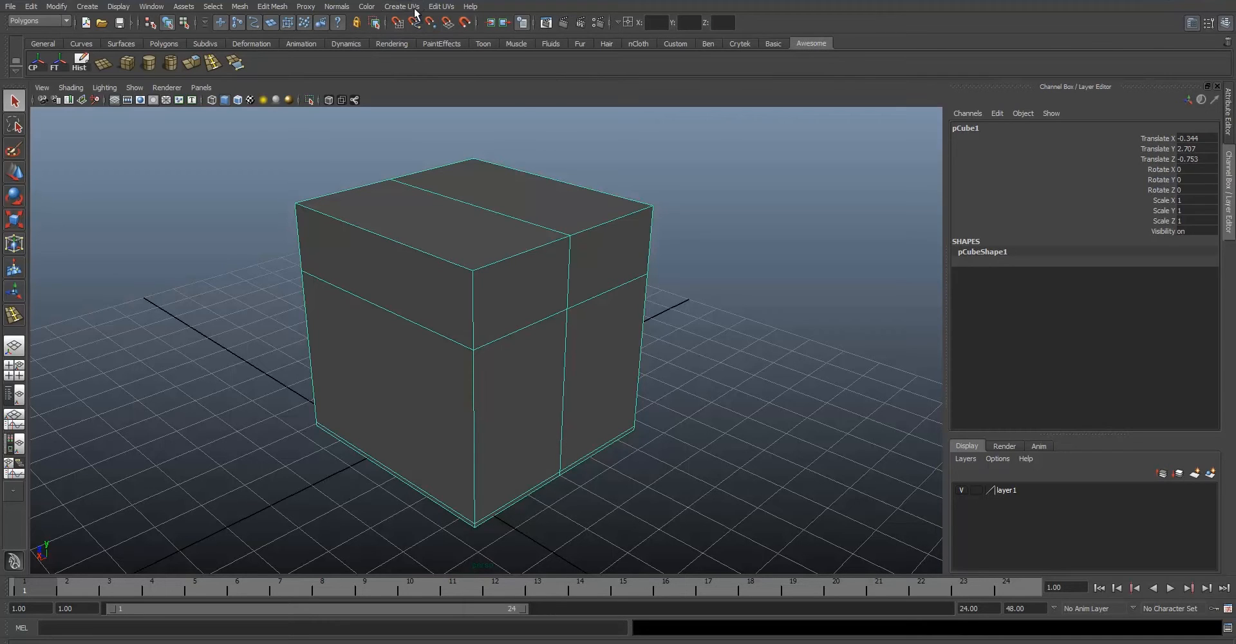
# Add shortcuts for Soften Edge and Harden Edge to the Awesome shelf.
pyautogui.click(335, 7)
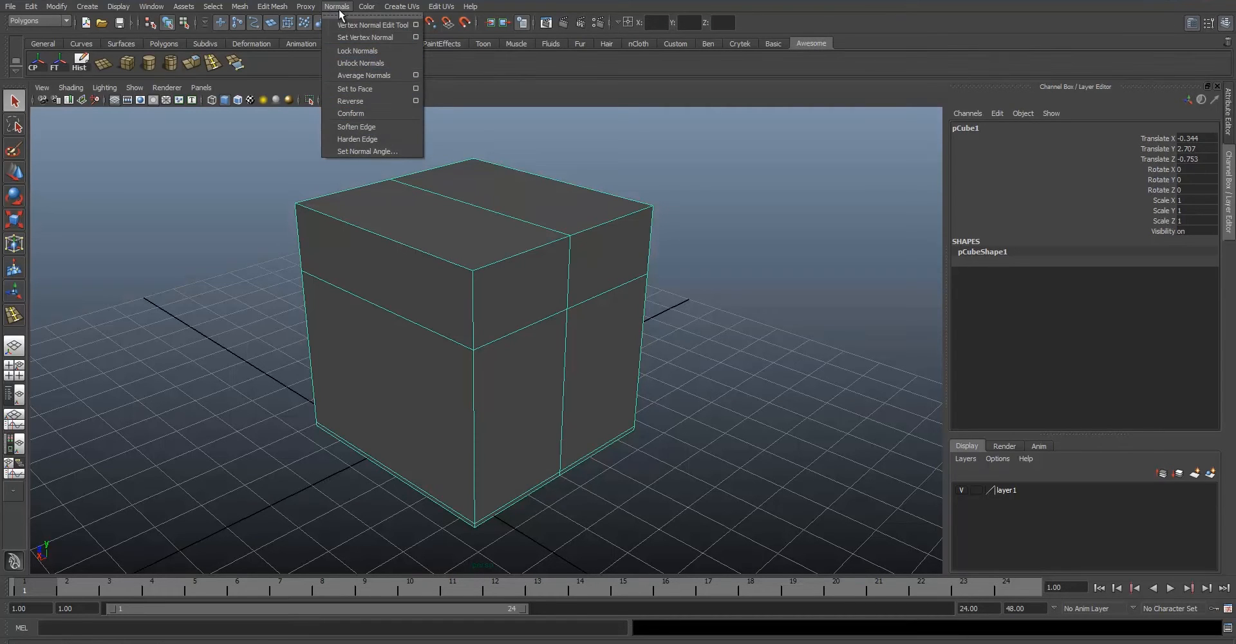
pyautogui.keyDown('ctrl'); pyautogui.keyDown('shift'); pyautogui.click(372, 128); pyautogui.keyUp('shift'); pyautogui.keyUp('ctrl')
pyautogui.keyDown('ctrl'); pyautogui.keyDown('shift'); pyautogui.click(374, 141); pyautogui.keyUp('shift'); pyautogui.keyUp('ctrl')
pyautogui.click(525, 343)
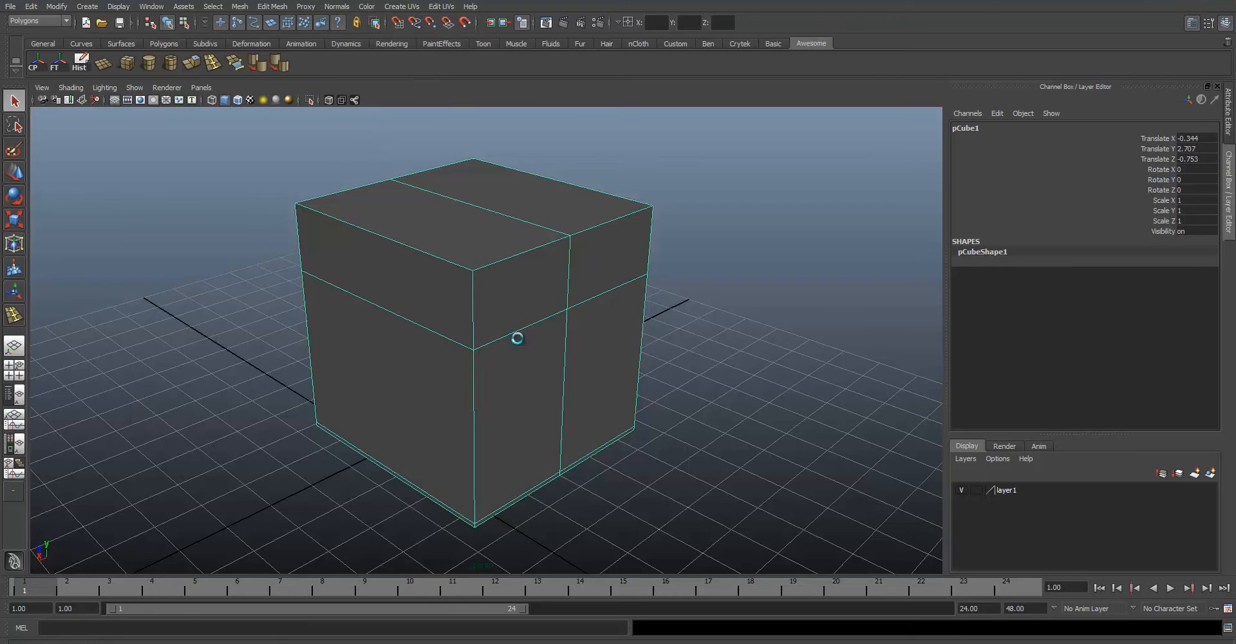
# Delete the existing cube from the scene.
pyautogui.press('Delete')
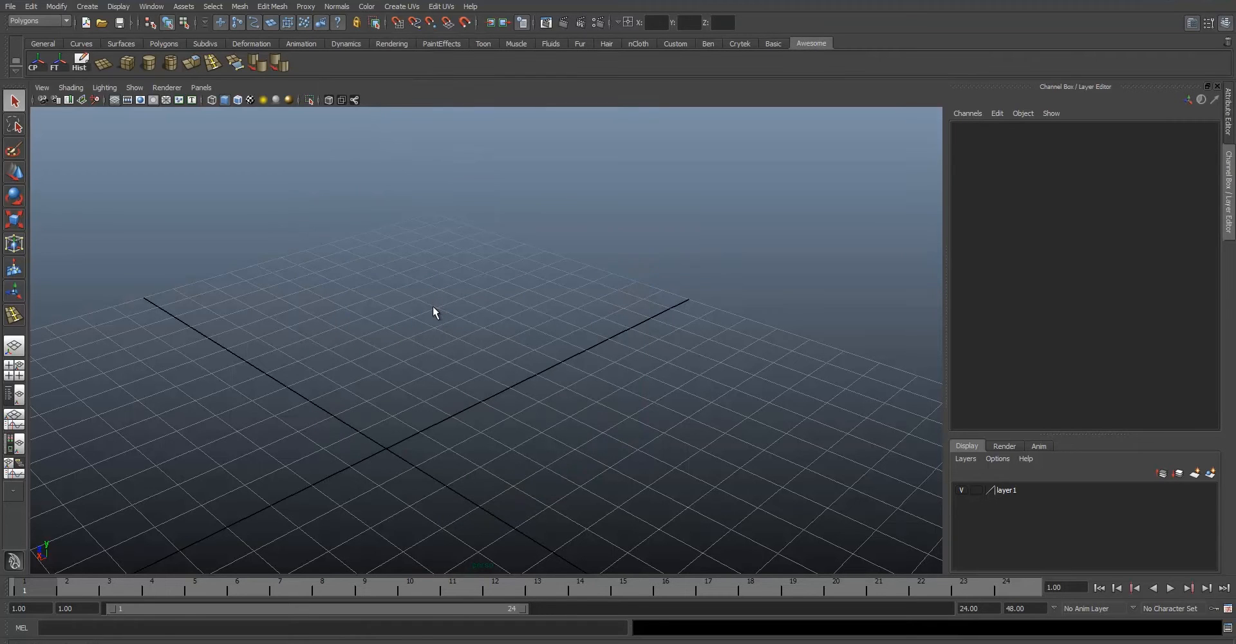
pyautogui.click(245, 6)
pyautogui.click(298, 7)
pyautogui.scroll(-2, 473, 354)
pyautogui.keyDown('alt'); pyautogui.moveTo(473, 354); pyautogui.dragTo(502, 329, button='middle'); pyautogui.keyUp('alt')
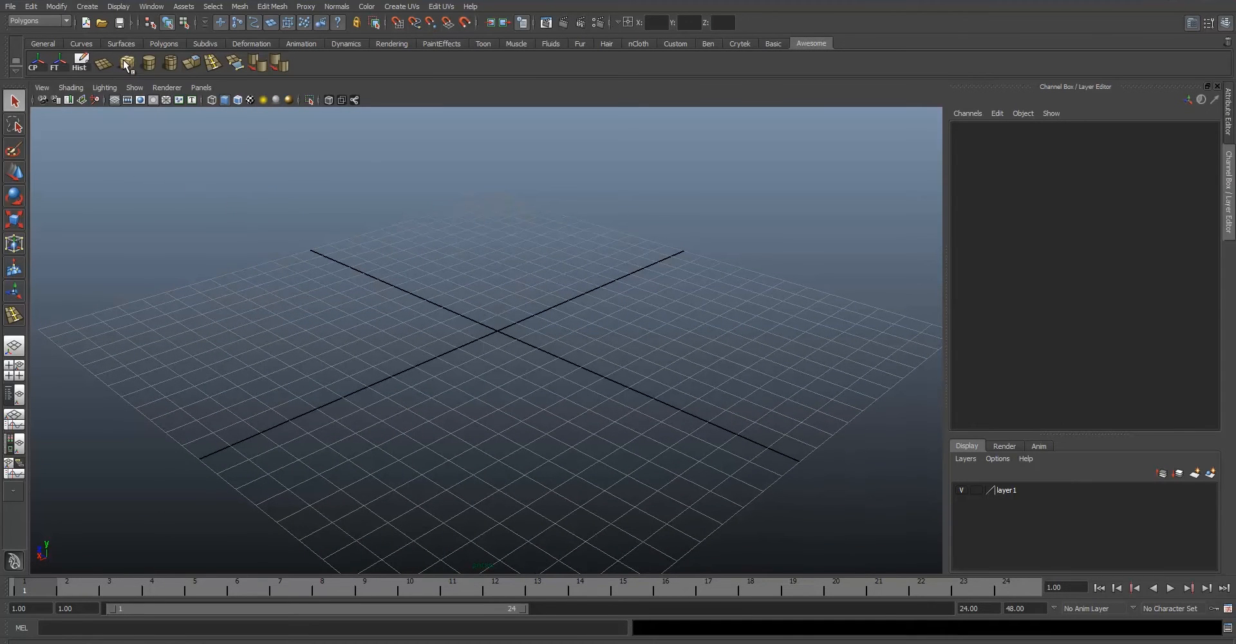
# Turn off Interactive Creation for polygon primitives and check that the option is unticked.
pyautogui.click(87, 7)
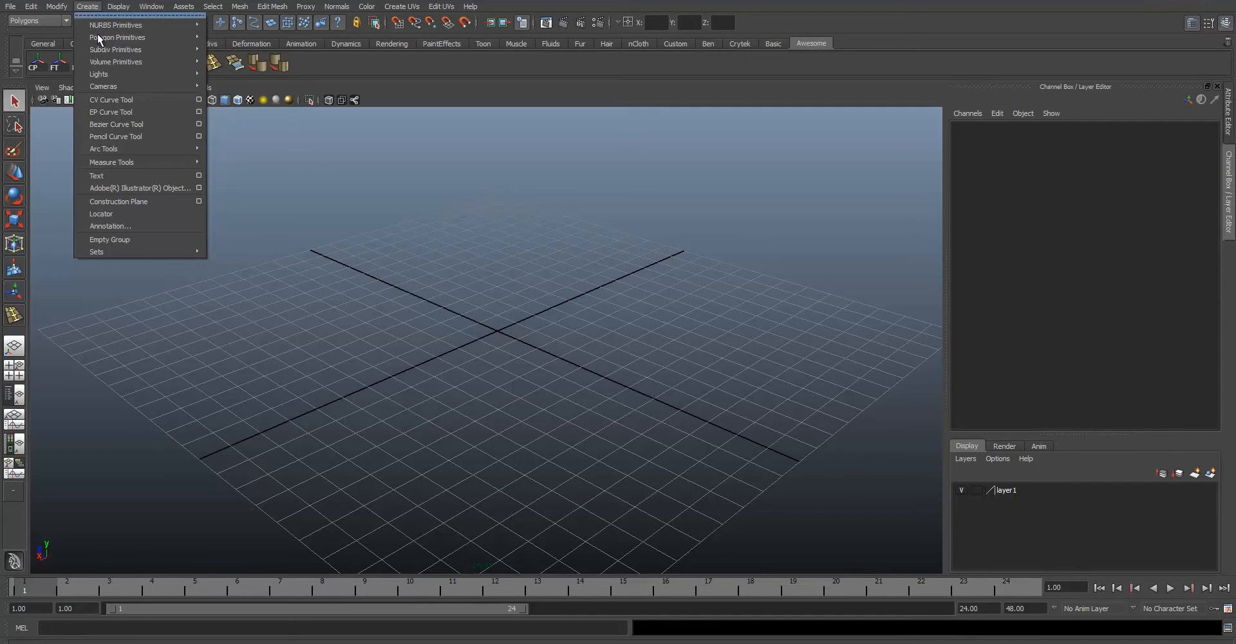
pyautogui.moveTo(104, 39)
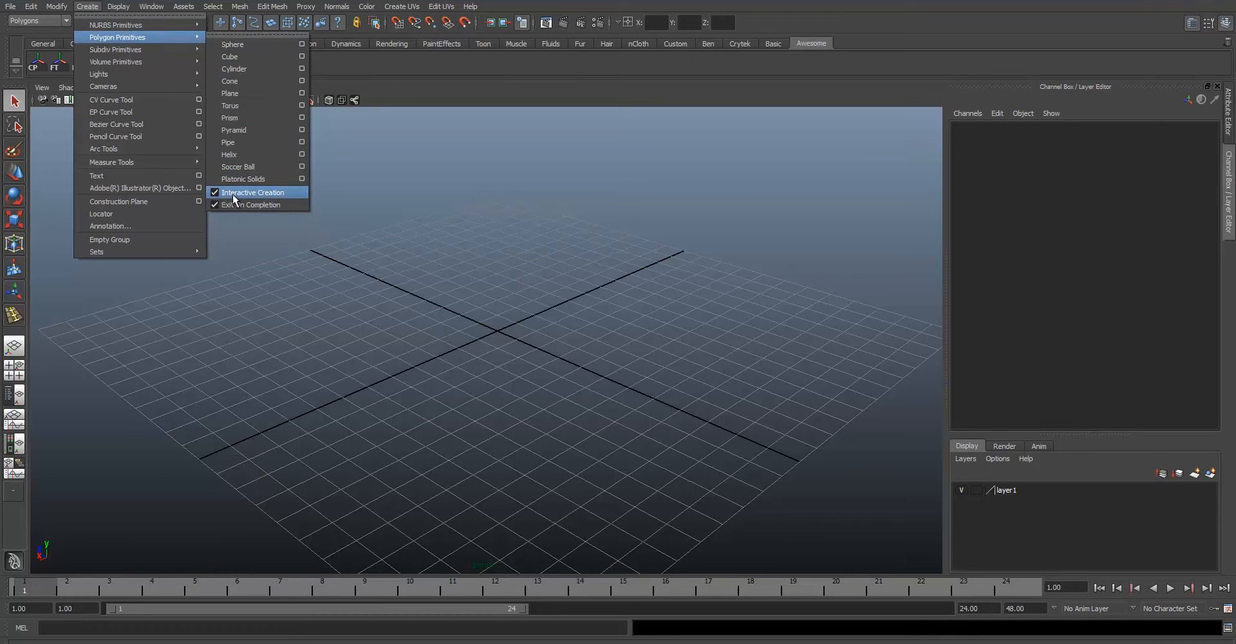
pyautogui.click(214, 192)
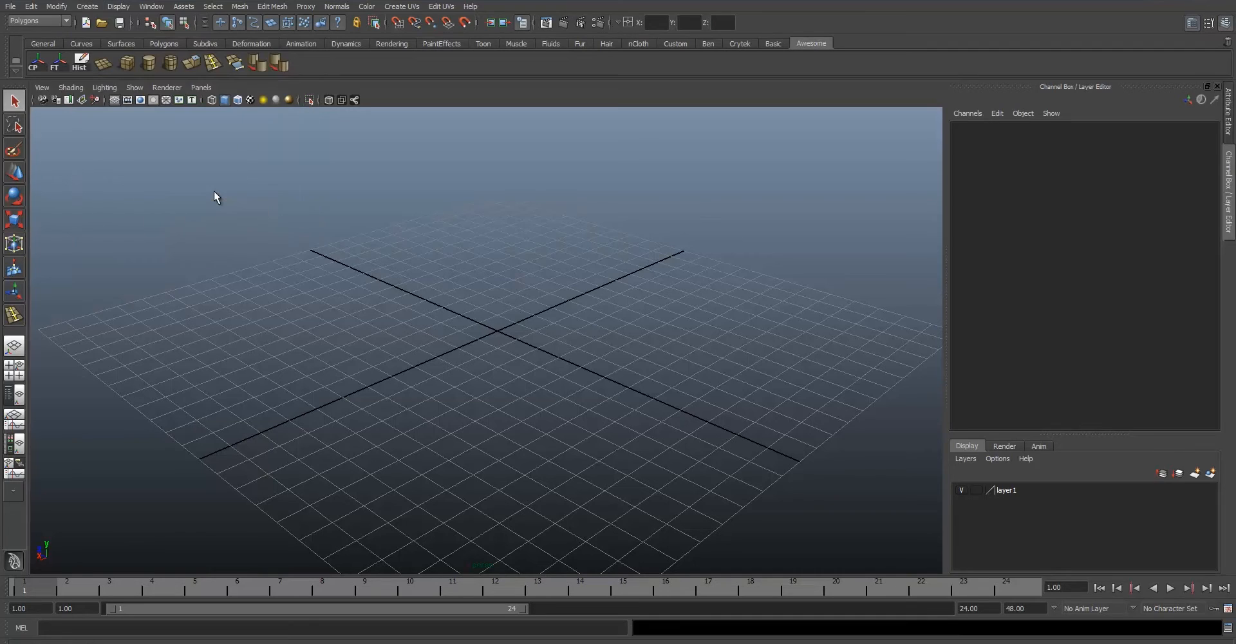
pyautogui.click(88, 7)
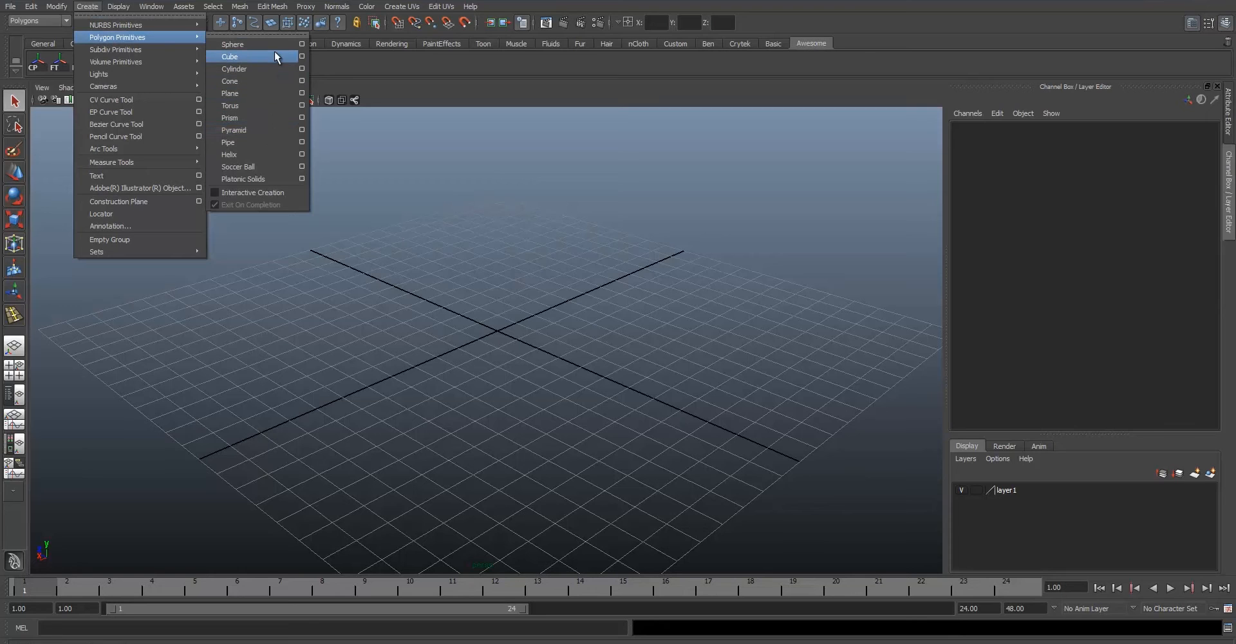
pyautogui.click(376, 66)
# Try drawing a cube interactively near the grid's center with the shelf's cube shortcut, and delete it.
pyautogui.click(126, 60)
pyautogui.moveTo(497, 307); pyautogui.dragTo(496, 360)
pyautogui.moveTo(506, 280); pyautogui.dragTo(495, 222)
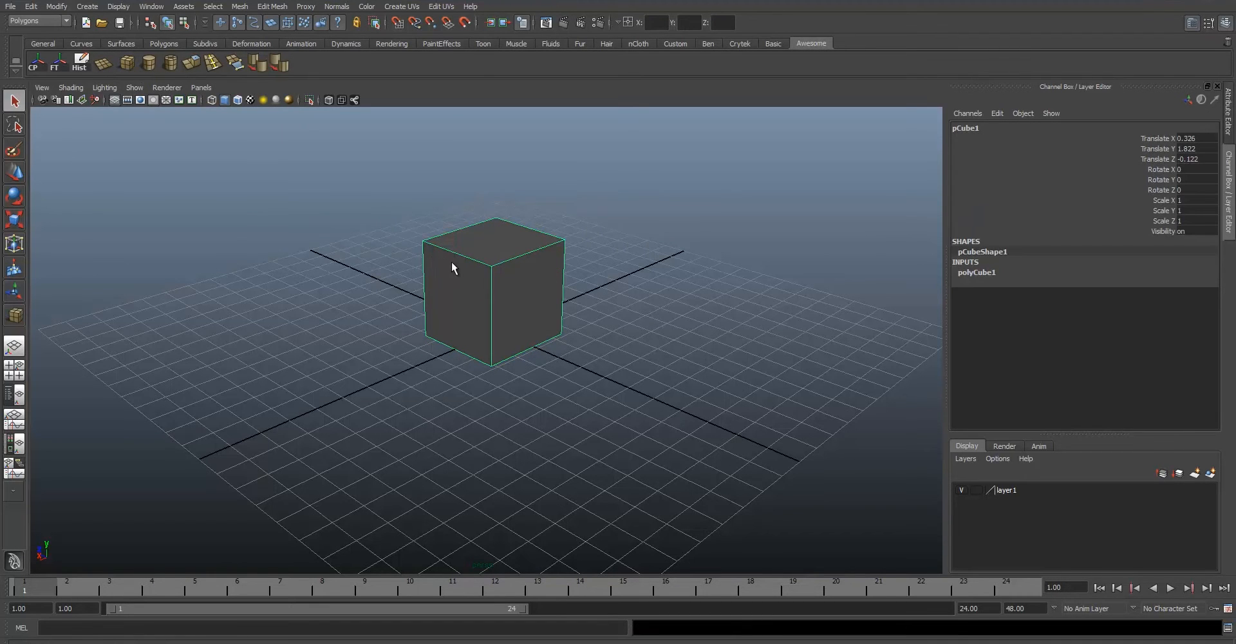
pyautogui.press('Delete')
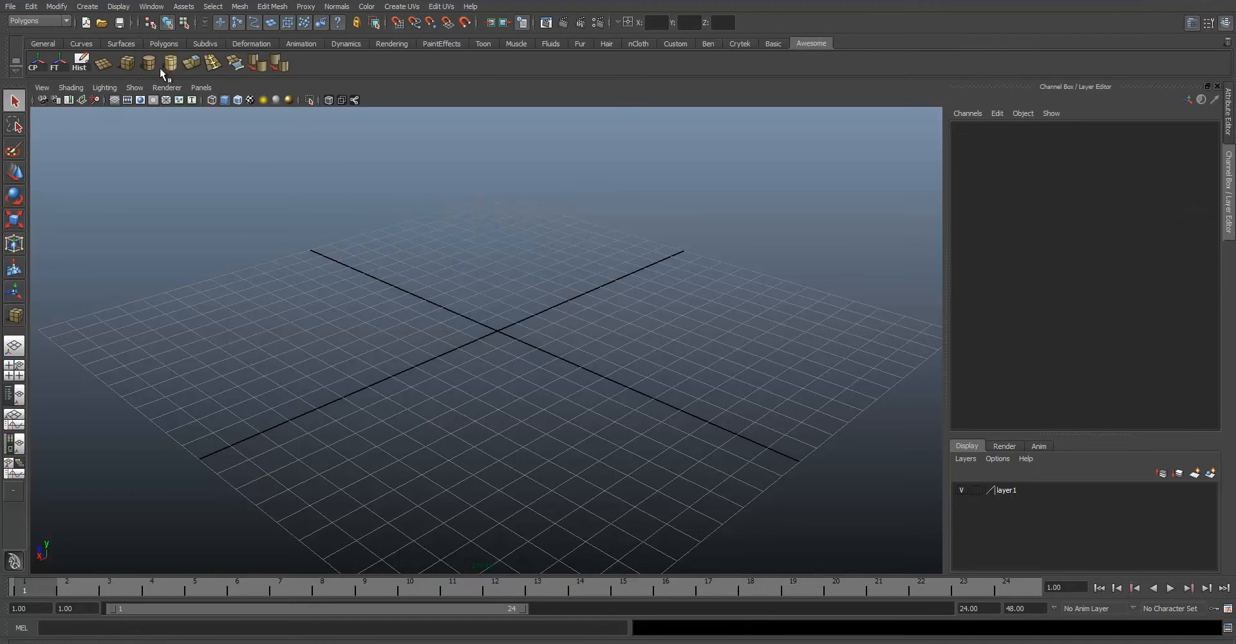
# Create a polygon cube at the origin and scale it uniformly to about 2.6.
pyautogui.click(121, 6)
pyautogui.click(123, 7)
pyautogui.click(87, 6)
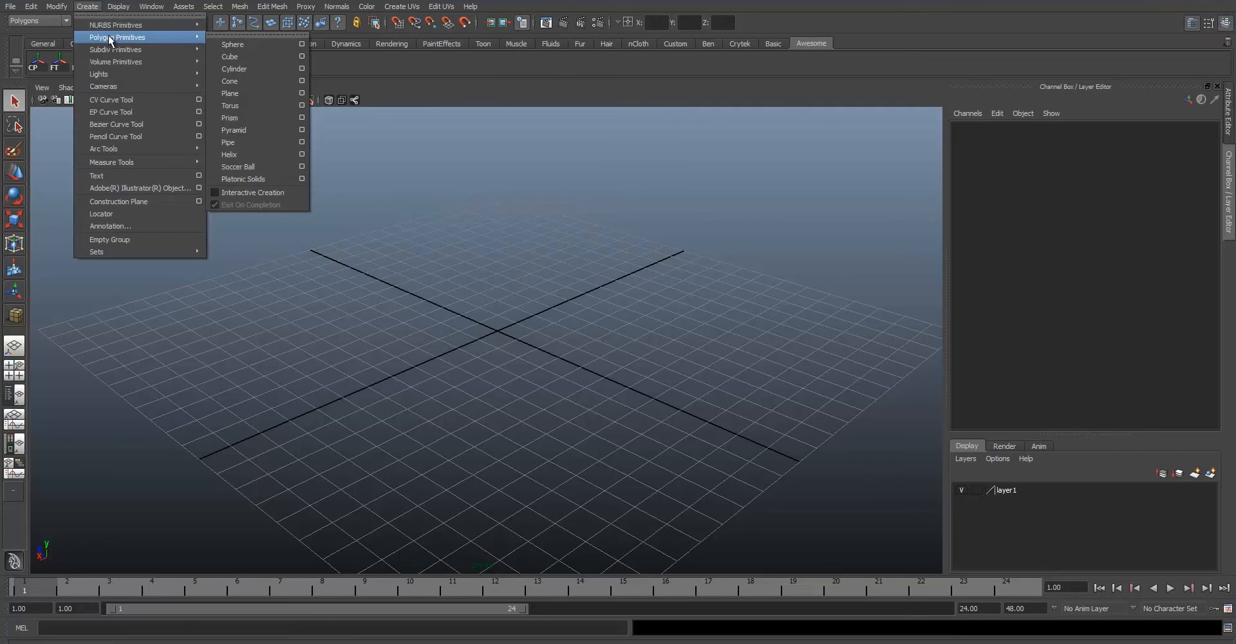
pyautogui.click(241, 56)
pyautogui.scroll(7, 496, 327)
pyautogui.keyDown('alt'); pyautogui.moveTo(495, 318); pyautogui.dragTo(557, 329); pyautogui.keyUp('alt')
pyautogui.scroll(-7, 558, 329)
pyautogui.keyDown('alt'); pyautogui.moveTo(465, 333); pyautogui.dragTo(564, 309); pyautogui.keyUp('alt')
# Raise the cube to about 1.29 on the Y axis so that it sits on the grid.
pyautogui.press('w')
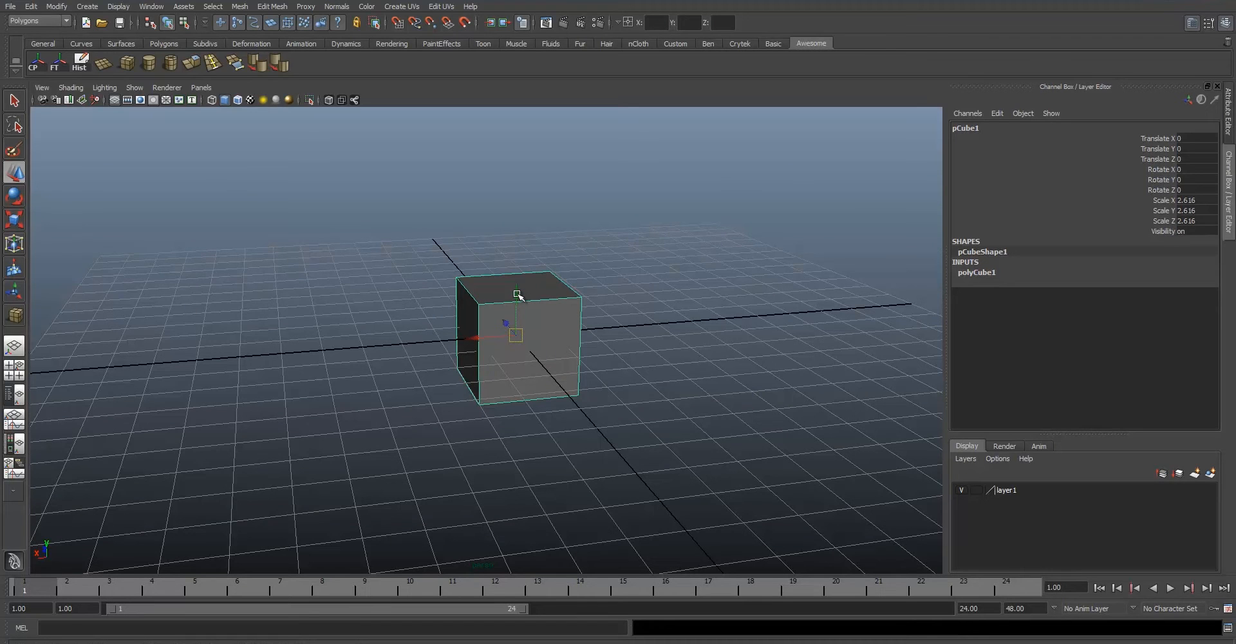
pyautogui.moveTo(518, 294); pyautogui.dragTo(519, 243)
pyautogui.scroll(5, 523, 276)
pyautogui.keyDown('alt'); pyautogui.moveTo(522, 283); pyautogui.dragTo(505, 353); pyautogui.keyUp('alt')
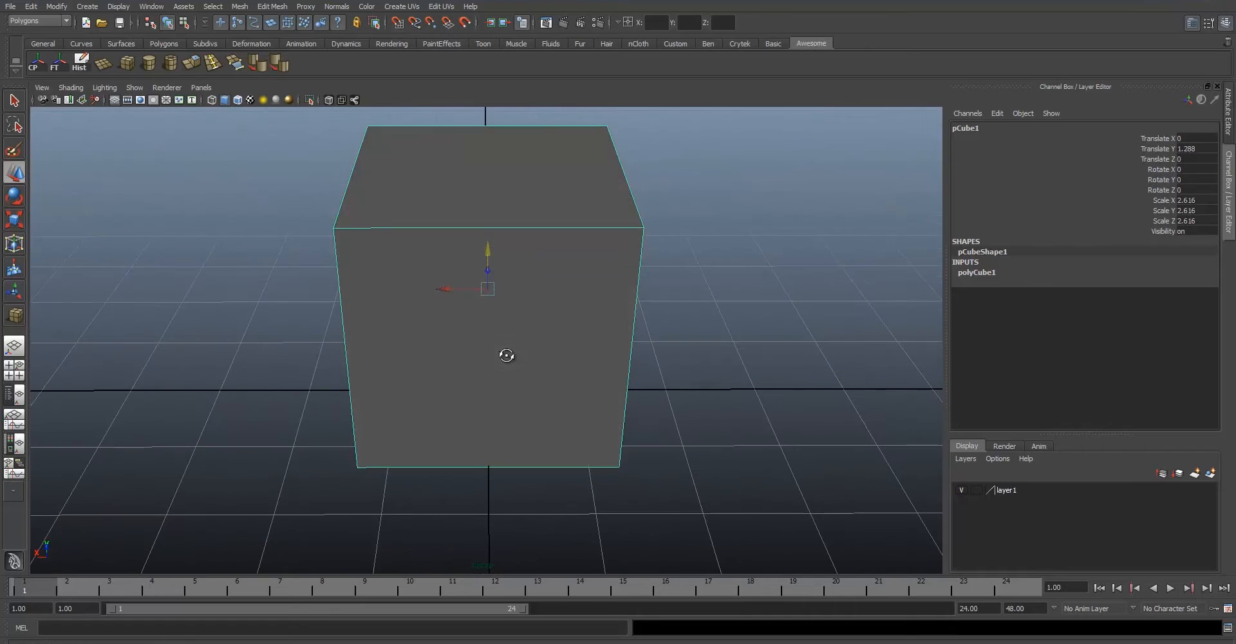
# Insert a vertical edge loop through the middle of the cube, aligned with the grid's center line, and leave the tool.
pyautogui.click(213, 63)
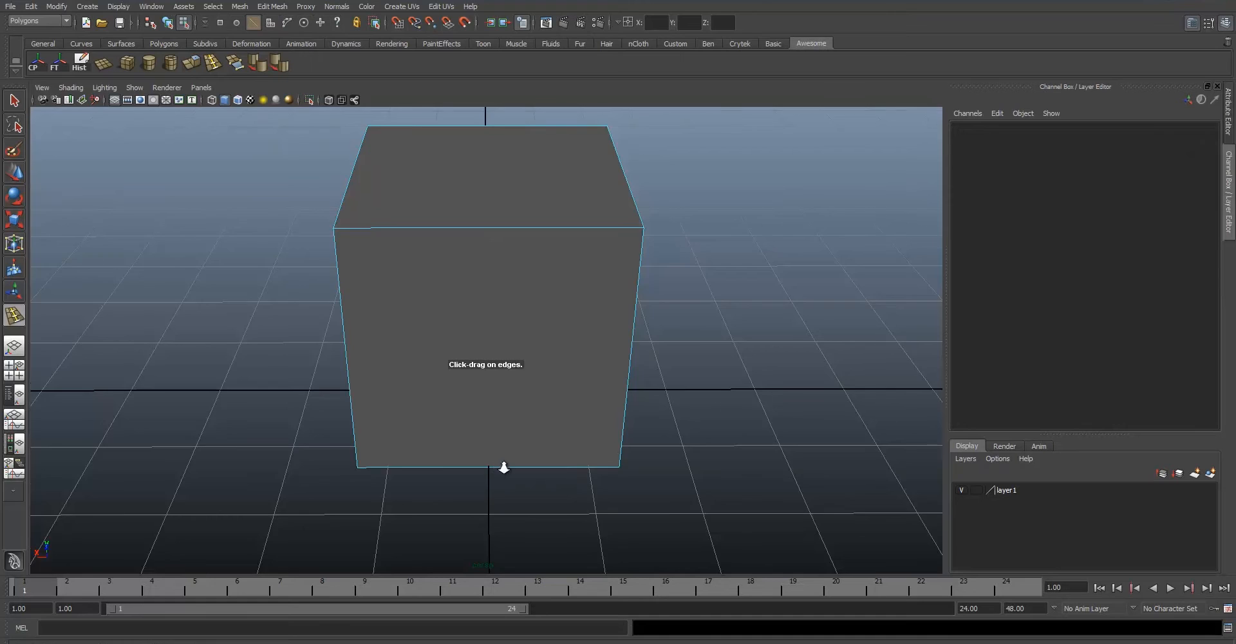
pyautogui.scroll(-5, 504, 467)
pyautogui.press('space')
pyautogui.scroll(4, 259, 228)
pyautogui.scroll(-4, 251, 206)
pyautogui.scroll(3, 257, 215)
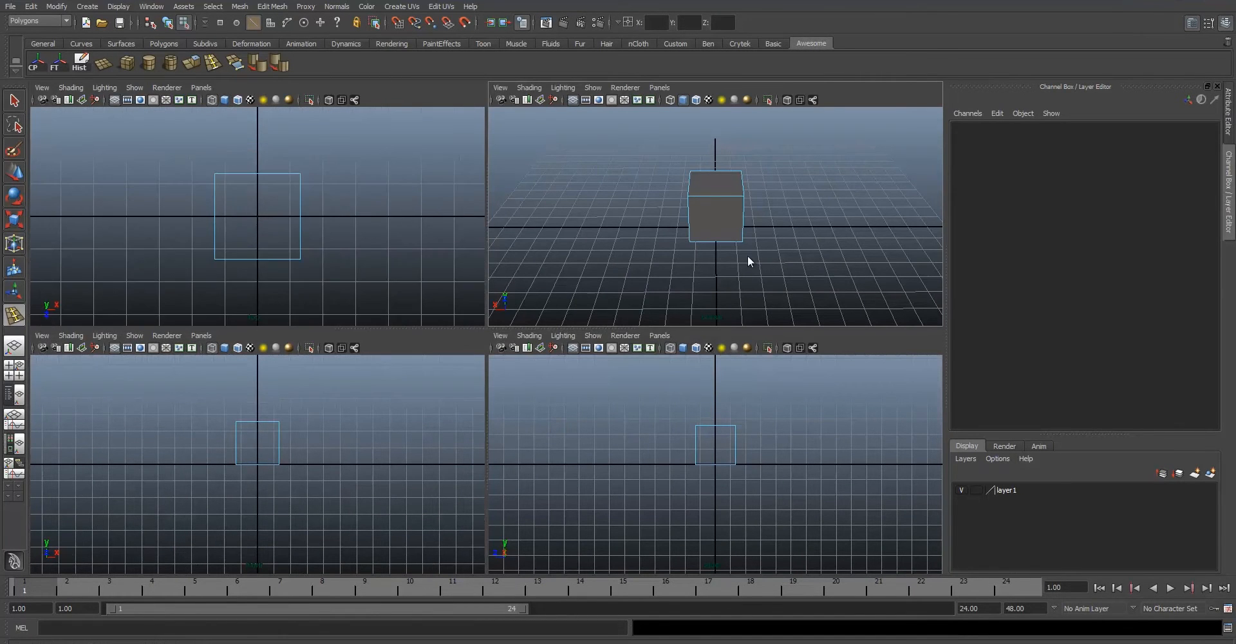
pyautogui.press('space')
pyautogui.scroll(5, 480, 342)
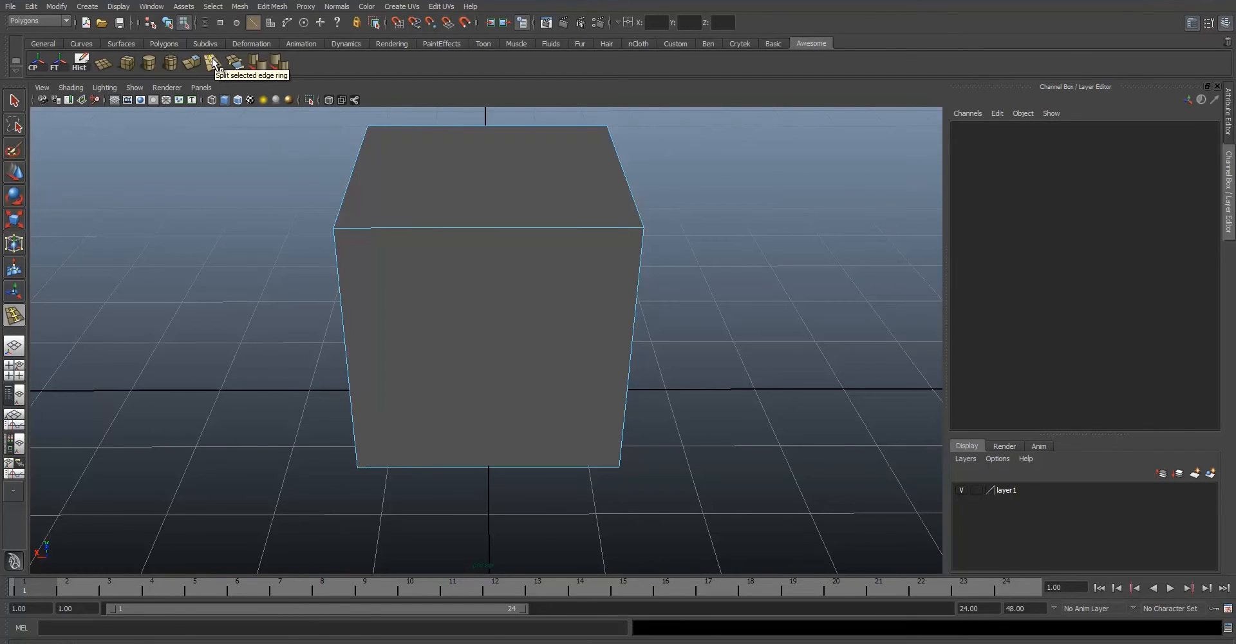
pyautogui.moveTo(532, 469); pyautogui.dragTo(491, 473)
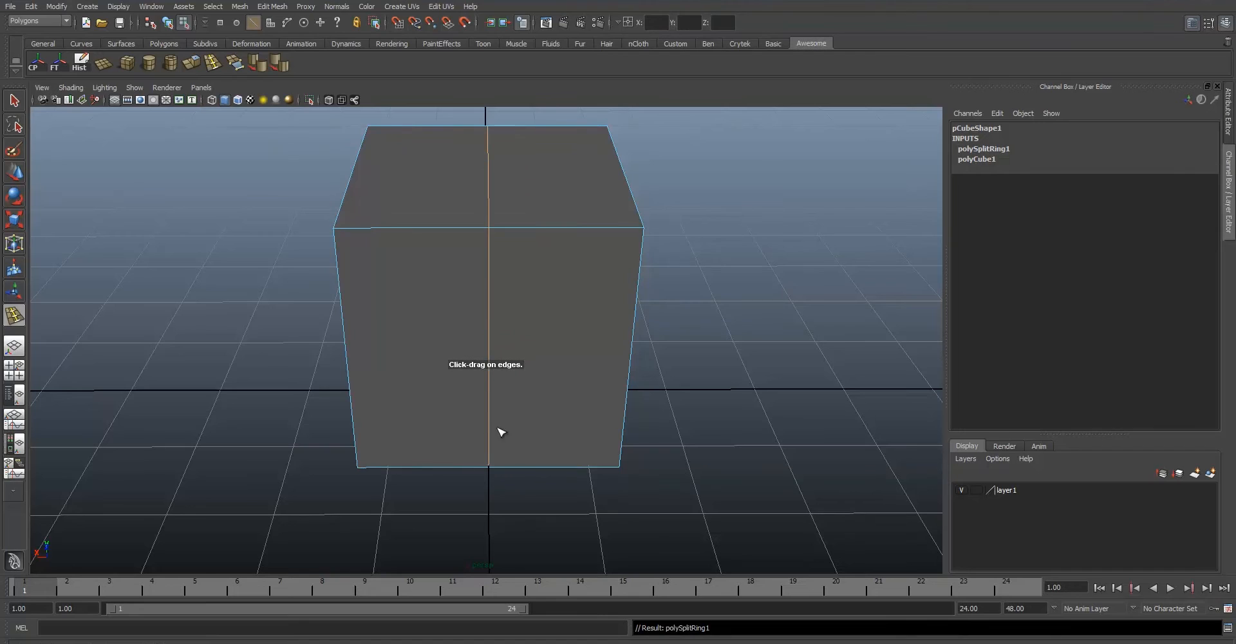
pyautogui.scroll(-3, 378, 245)
pyautogui.keyDown('alt'); pyautogui.moveTo(377, 246); pyautogui.dragTo(295, 224); pyautogui.keyUp('alt')
pyautogui.click(14, 102)
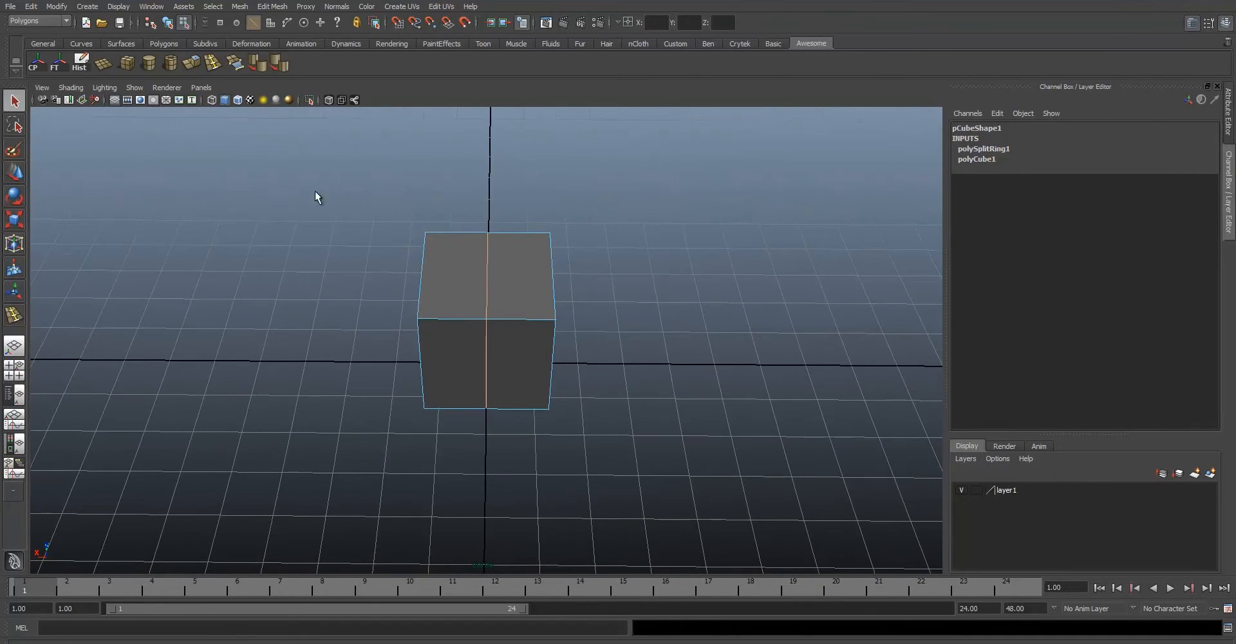
# Undo the edge loop insertion on the cube and keep the whole cube selected.
pyautogui.scroll(3, 531, 326)
pyautogui.hotkey('ctrl', 'z')
pyautogui.click(539, 315)
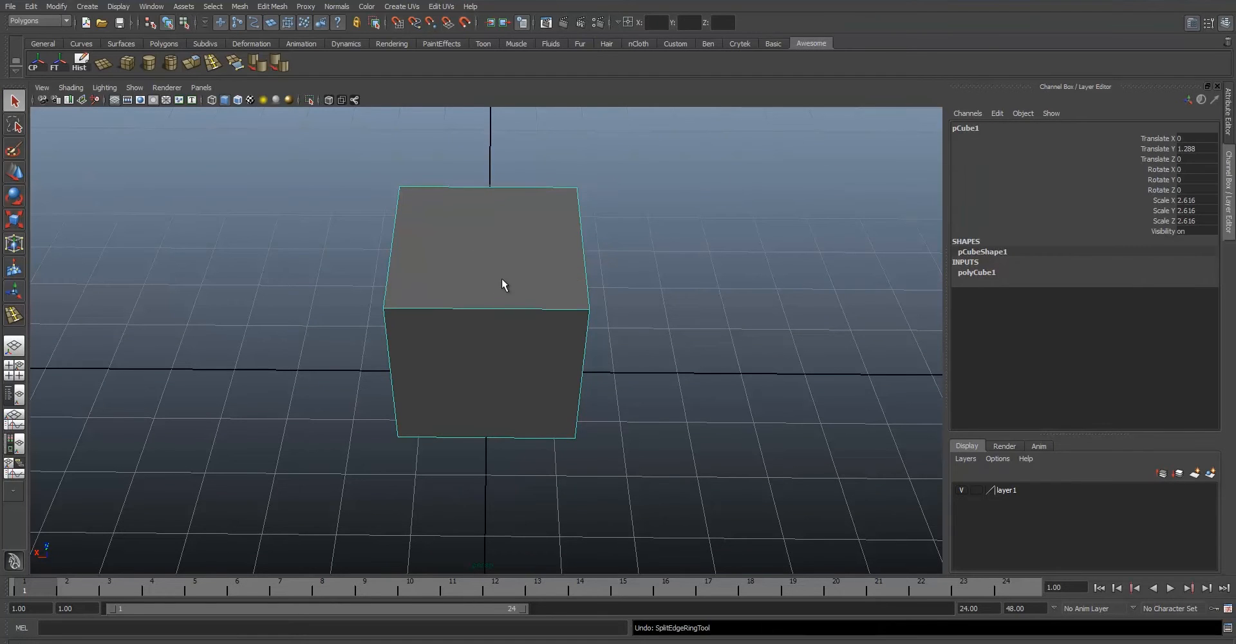
# Set the cube's Subdivisions Width to 2 in its polyCube1 attributes.
pyautogui.click(1187, 21)
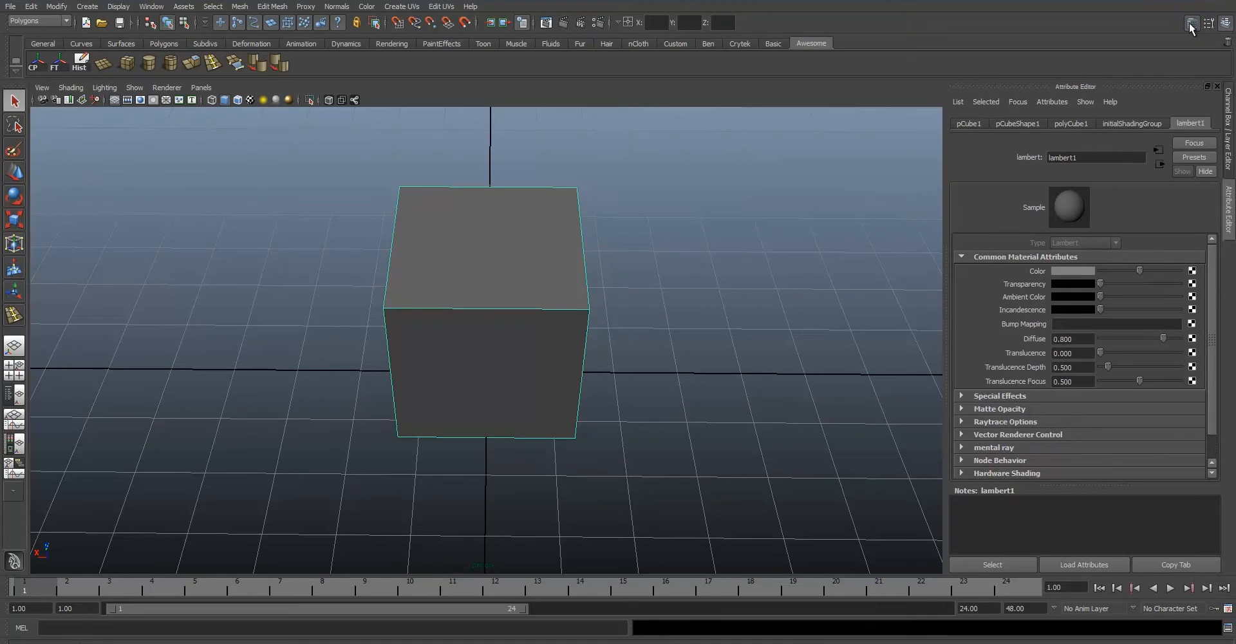
pyautogui.click(974, 122)
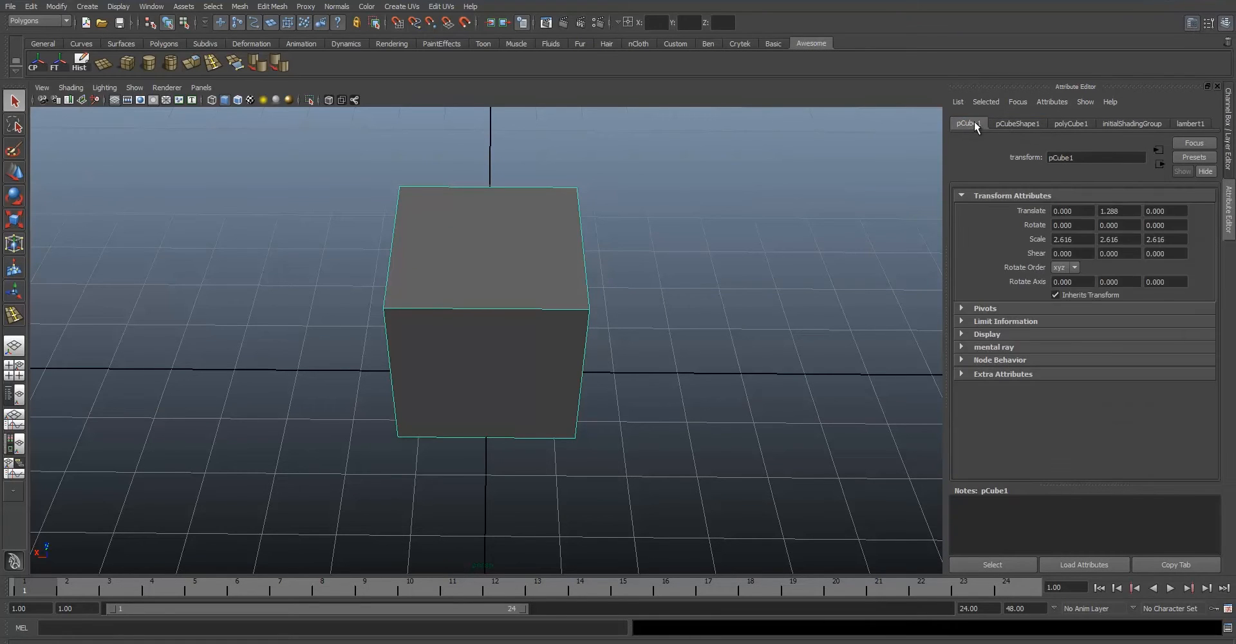
pyautogui.click(1005, 123)
pyautogui.click(1068, 124)
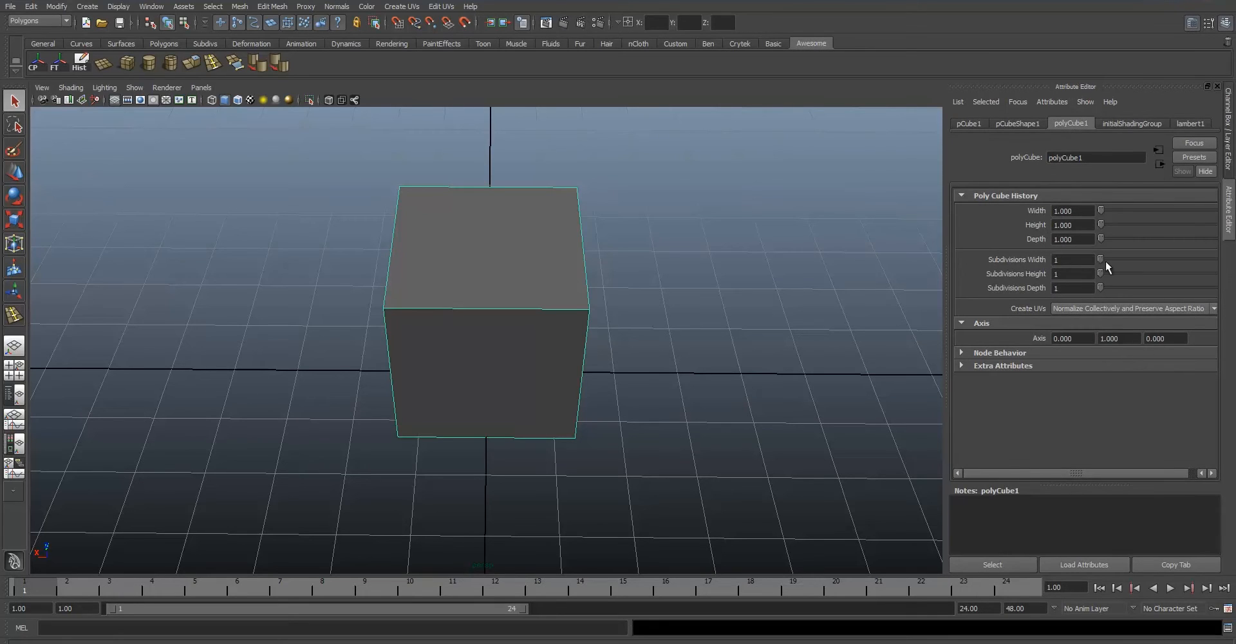
pyautogui.moveTo(1102, 259)
pyautogui.mouseDown()
pyautogui.moveTo(1098, 273)
pyautogui.moveTo(1106, 265)
pyautogui.mouseUp()
pyautogui.keyDown('alt'); pyautogui.moveTo(595, 351); pyautogui.dragTo(493, 230); pyautogui.keyUp('alt')
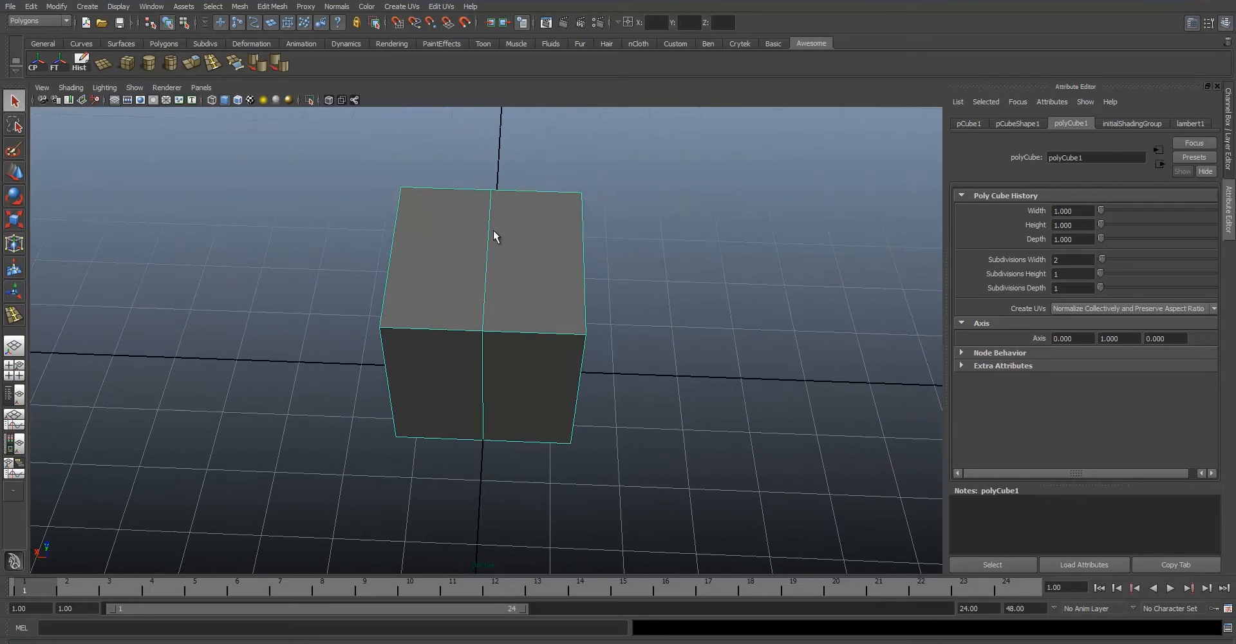
# Move the middle edge on top of the cube upward to form a pointed house roof.
pyautogui.moveTo(485, 250); pyautogui.dragTo(485, 225, button='right')
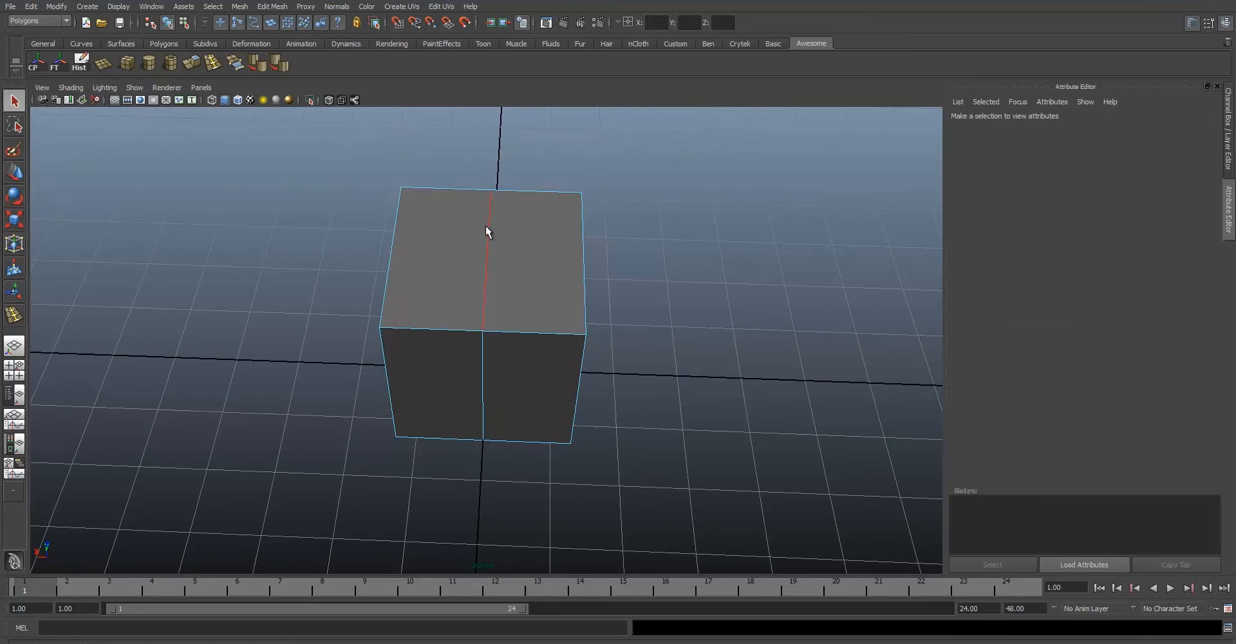
pyautogui.click(490, 228)
pyautogui.keyDown('alt'); pyautogui.moveTo(528, 402); pyautogui.dragTo(512, 288); pyautogui.keyUp('alt')
pyautogui.press('w')
pyautogui.keyDown('alt'); pyautogui.moveTo(541, 218); pyautogui.dragTo(500, 110); pyautogui.keyUp('alt')
pyautogui.hotkey('ctrl', 'z')
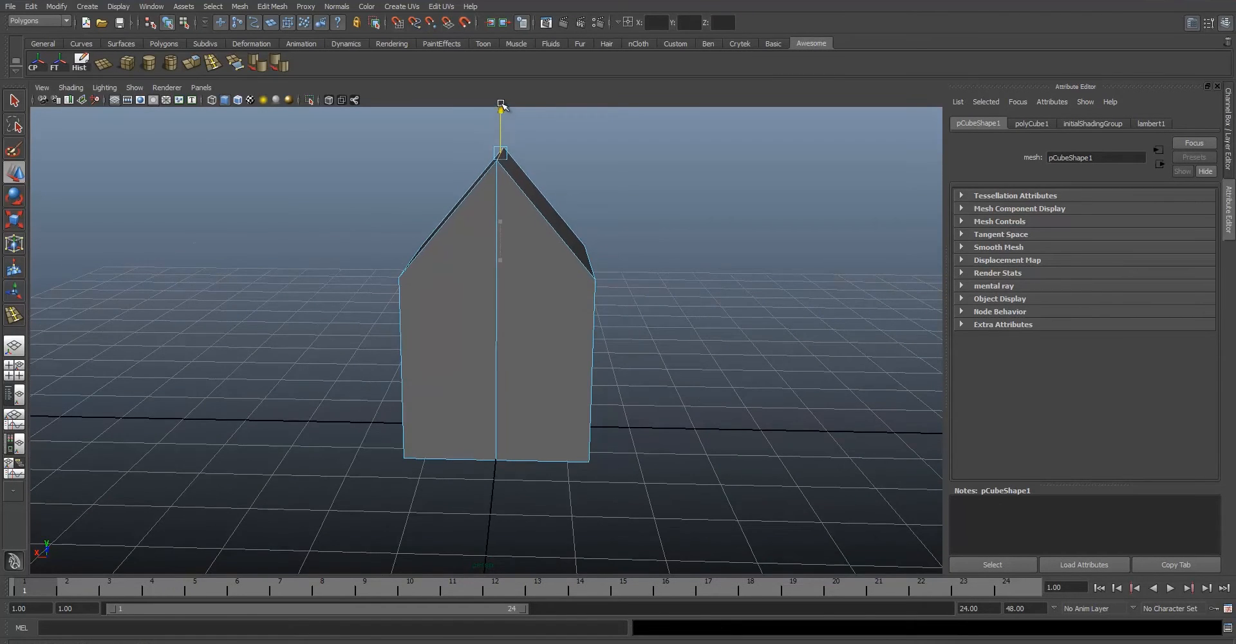
# Return to object selection, deselect the house and examine the shading across the roof from several angles and distances.
pyautogui.keyDown('alt'); pyautogui.moveTo(579, 303); pyautogui.dragTo(504, 299); pyautogui.keyUp('alt')
pyautogui.rightClick(504, 299)
pyautogui.moveTo(520, 288); pyautogui.dragTo(559, 284, button='right')
pyautogui.click(678, 262)
pyautogui.keyDown('alt'); pyautogui.moveTo(679, 262); pyautogui.dragTo(515, 320); pyautogui.keyUp('alt')
pyautogui.click(505, 214)
pyautogui.moveTo(504, 214)
pyautogui.keyDown('alt'); pyautogui.mouseDown()
pyautogui.moveTo(513, 381)
pyautogui.moveTo(490, 228)
pyautogui.mouseUp(); pyautogui.keyUp('alt')
pyautogui.keyDown('alt'); pyautogui.moveTo(504, 424); pyautogui.dragTo(501, 450); pyautogui.keyUp('alt')
pyautogui.click(663, 281)
pyautogui.keyDown('alt'); pyautogui.moveTo(662, 281); pyautogui.dragTo(562, 303); pyautogui.keyUp('alt')
pyautogui.click(563, 296)
pyautogui.click(616, 244)
pyautogui.scroll(3, 616, 245)
pyautogui.click(504, 213)
pyautogui.keyDown('alt'); pyautogui.moveTo(608, 234); pyautogui.dragTo(470, 266); pyautogui.keyUp('alt')
pyautogui.click(659, 237)
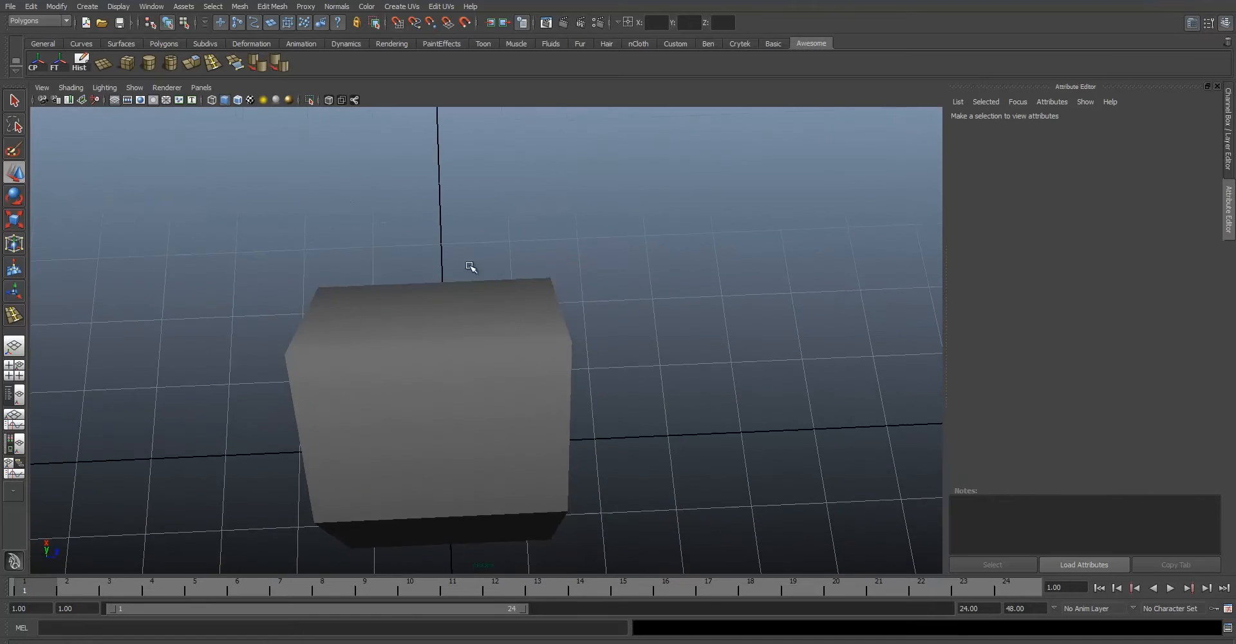
pyautogui.scroll(-8, 450, 407)
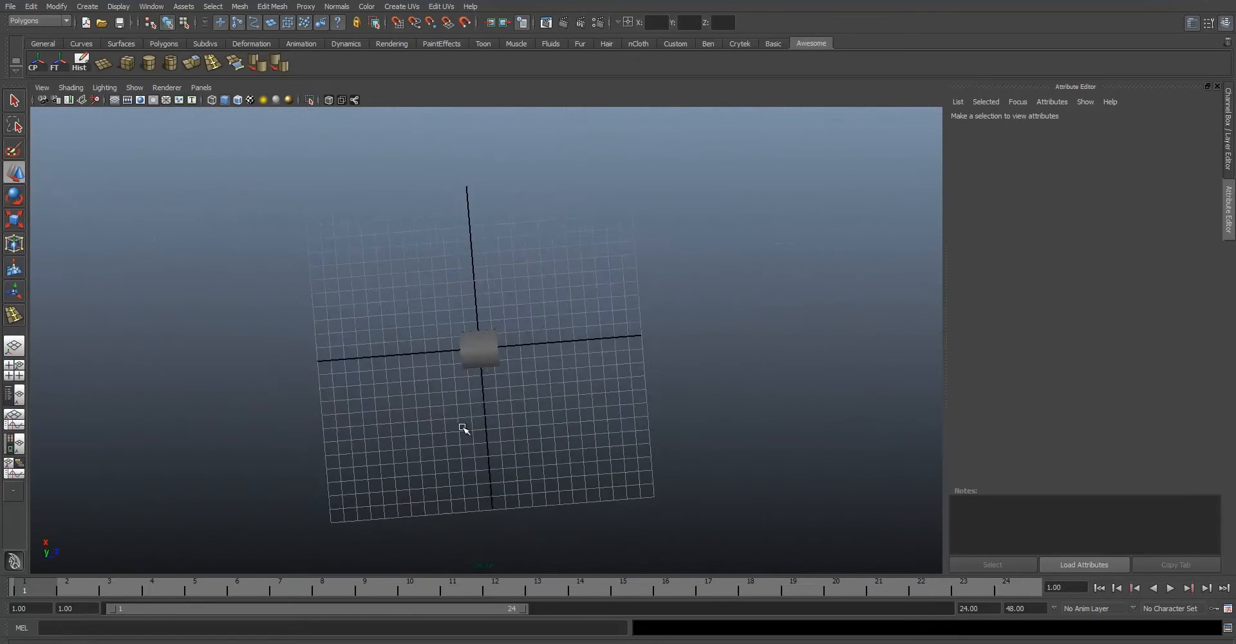
pyautogui.scroll(8, 474, 415)
pyautogui.keyDown('alt'); pyautogui.moveTo(505, 414); pyautogui.dragTo(503, 320); pyautogui.keyUp('alt')
# Try to harden the ridge edge of the roof.
pyautogui.click(496, 331)
pyautogui.moveTo(506, 324); pyautogui.dragTo(498, 288, button='right')
pyautogui.click(507, 319)
pyautogui.click(503, 307)
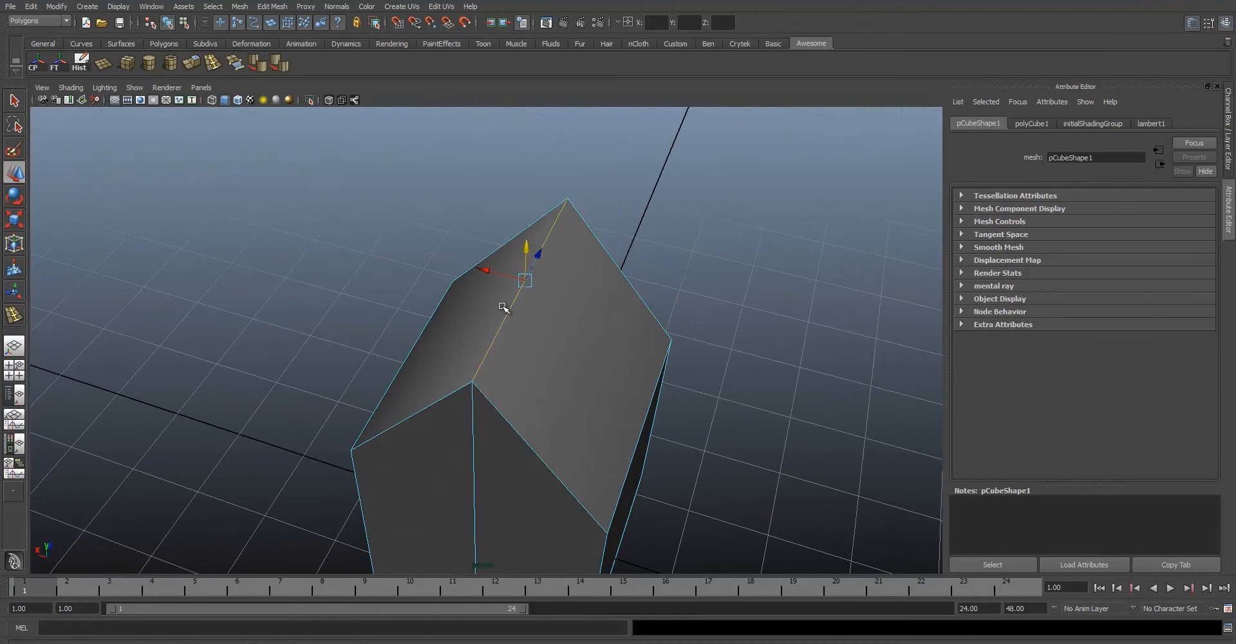
pyautogui.click(337, 6)
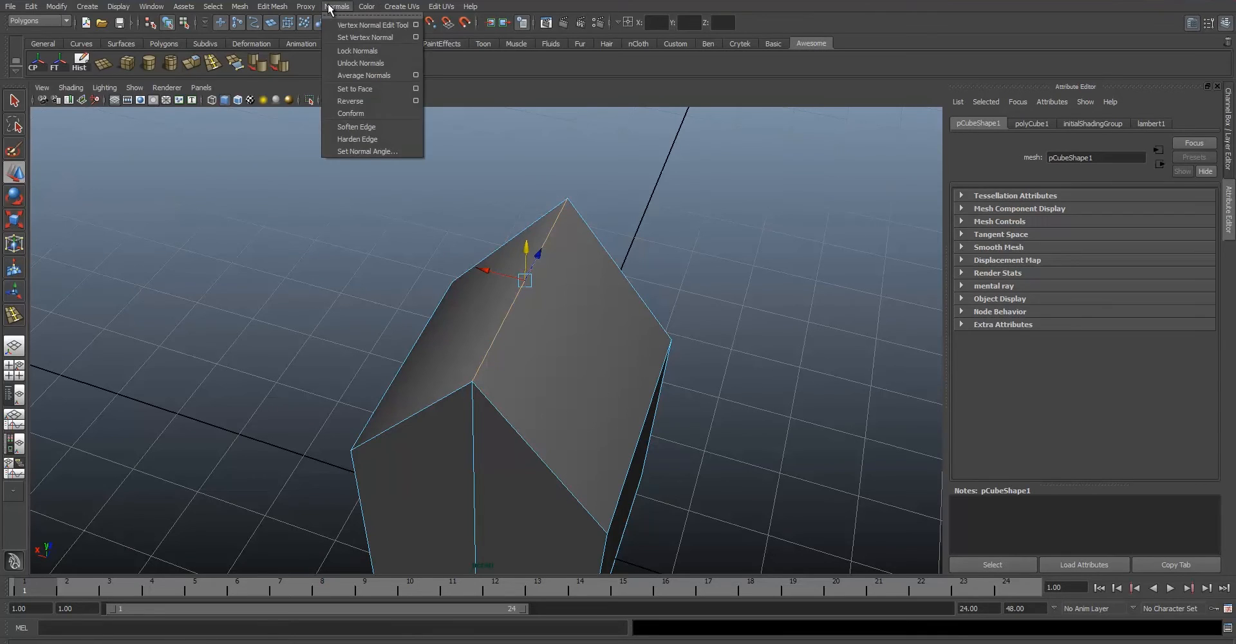
pyautogui.click(476, 63)
pyautogui.click(279, 64)
# Undo the hardening of the roof's ridge edge.
pyautogui.press('z')
pyautogui.hotkey('shift', 'z')
pyautogui.press('z')
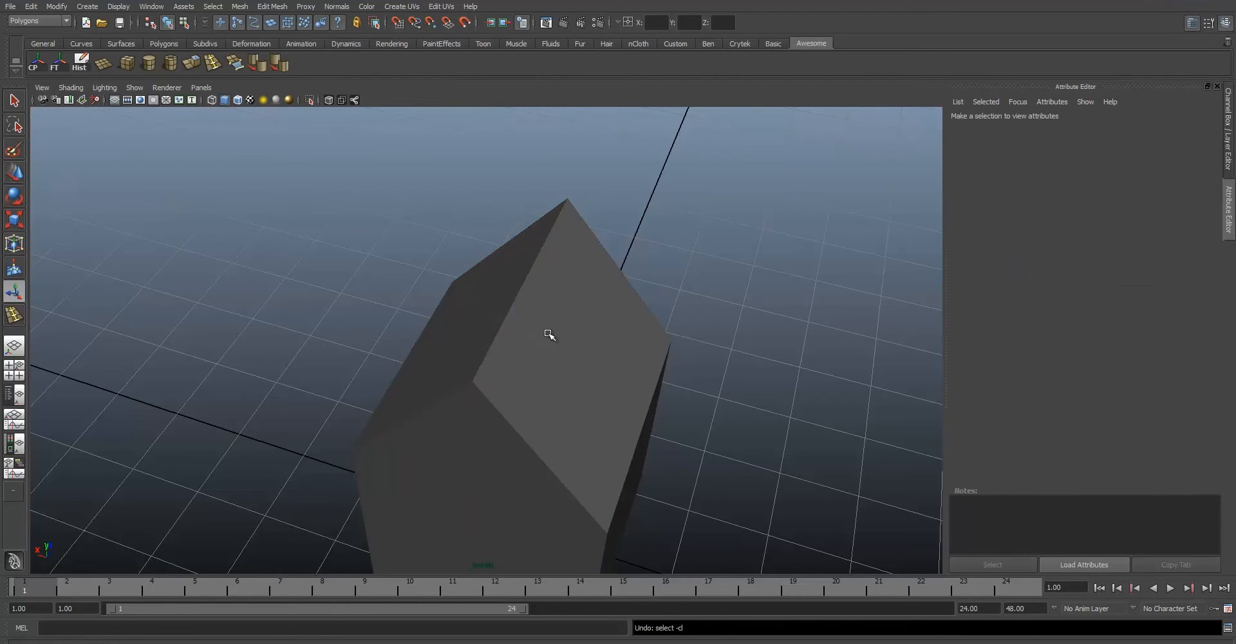
pyautogui.click(547, 335)
pyautogui.press('z')
# Harden all edges of the whole house object and deselect it.
pyautogui.moveTo(548, 334); pyautogui.dragTo(598, 307, button='right')
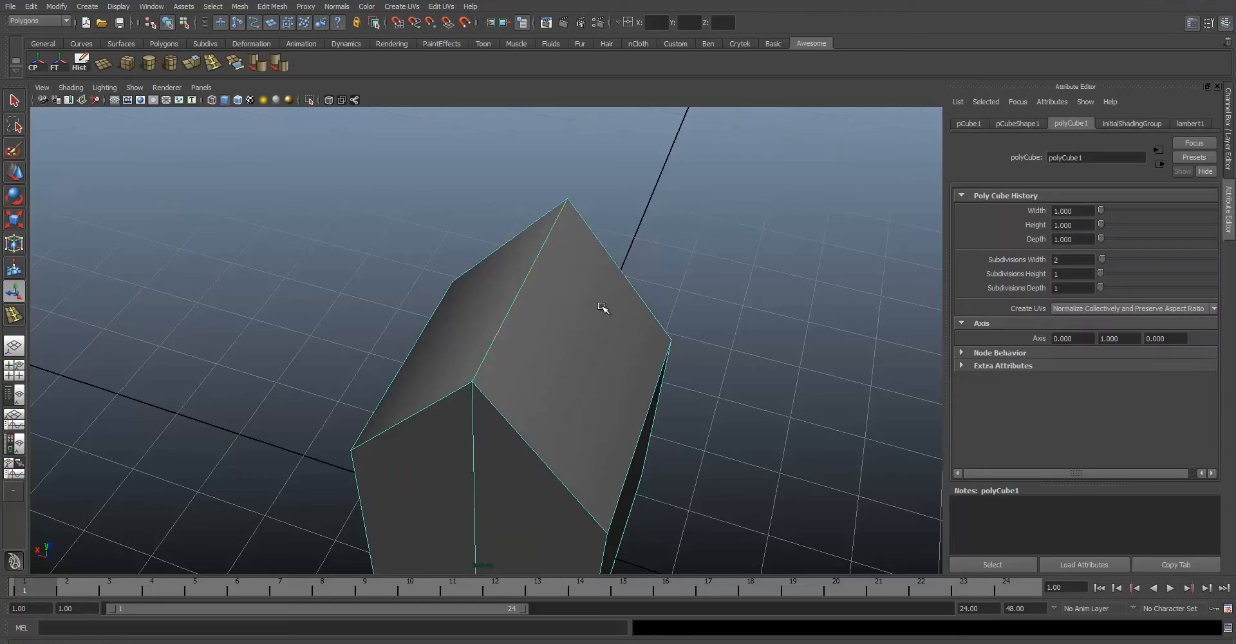
pyautogui.scroll(-5, 612, 312)
pyautogui.keyDown('alt'); pyautogui.moveTo(620, 315); pyautogui.dragTo(643, 278, button='middle'); pyautogui.keyUp('alt')
pyautogui.keyDown('alt'); pyautogui.moveTo(551, 328); pyautogui.dragTo(605, 309); pyautogui.keyUp('alt')
pyautogui.scroll(3, 515, 299)
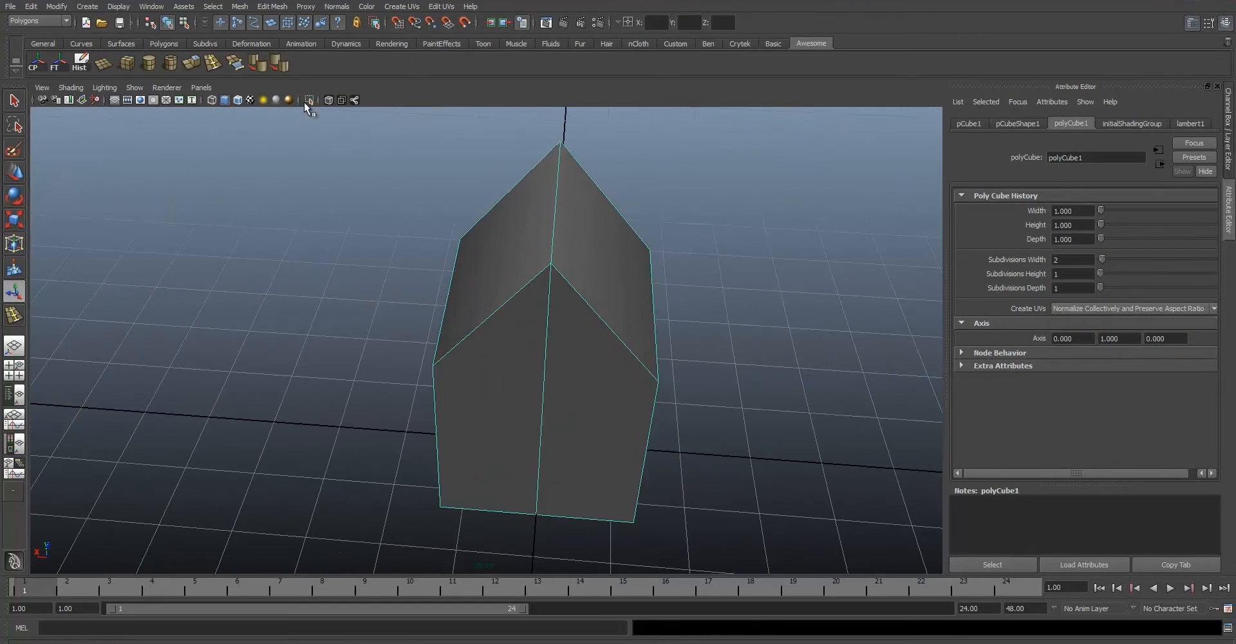
pyautogui.click(278, 63)
pyautogui.click(368, 263)
pyautogui.scroll(-5, 544, 356)
pyautogui.keyDown('alt'); pyautogui.moveTo(544, 355); pyautogui.dragTo(456, 353); pyautogui.keyUp('alt')
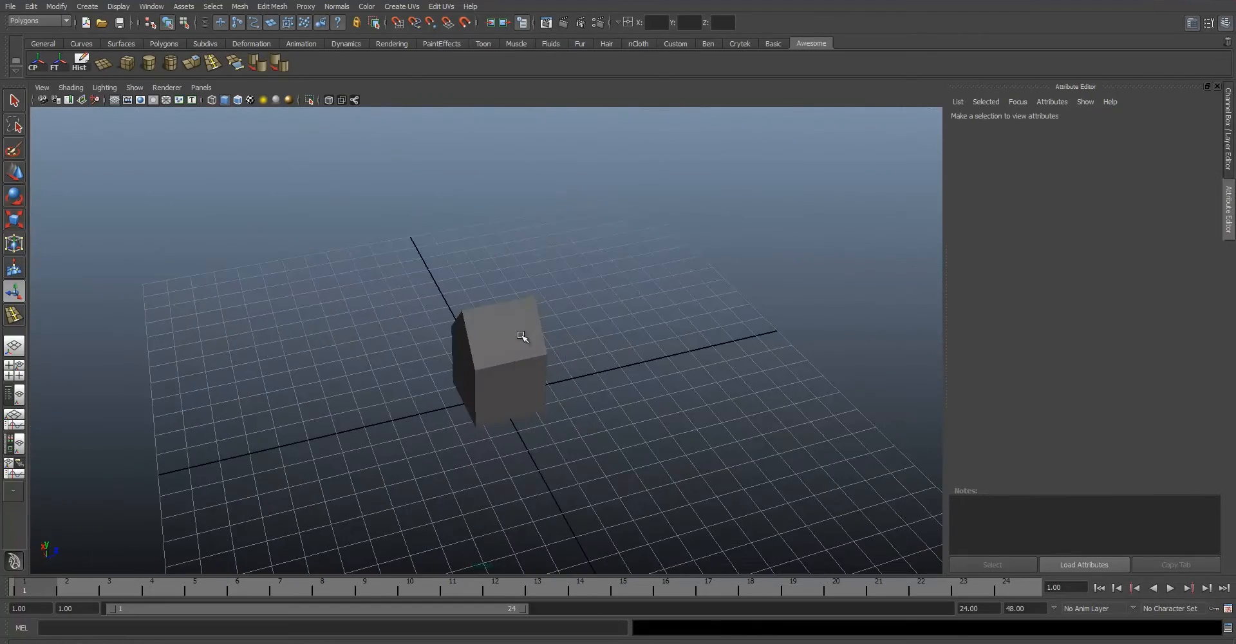
# Select the roof's ridge edge, return to object selection and examine the hard-edged house from several angles.
pyautogui.click(523, 338)
pyautogui.scroll(5, 523, 338)
pyautogui.keyDown('alt'); pyautogui.moveTo(388, 274); pyautogui.dragTo(515, 235); pyautogui.keyUp('alt')
pyautogui.moveTo(515, 235); pyautogui.dragTo(506, 201, button='right')
pyautogui.click(448, 177)
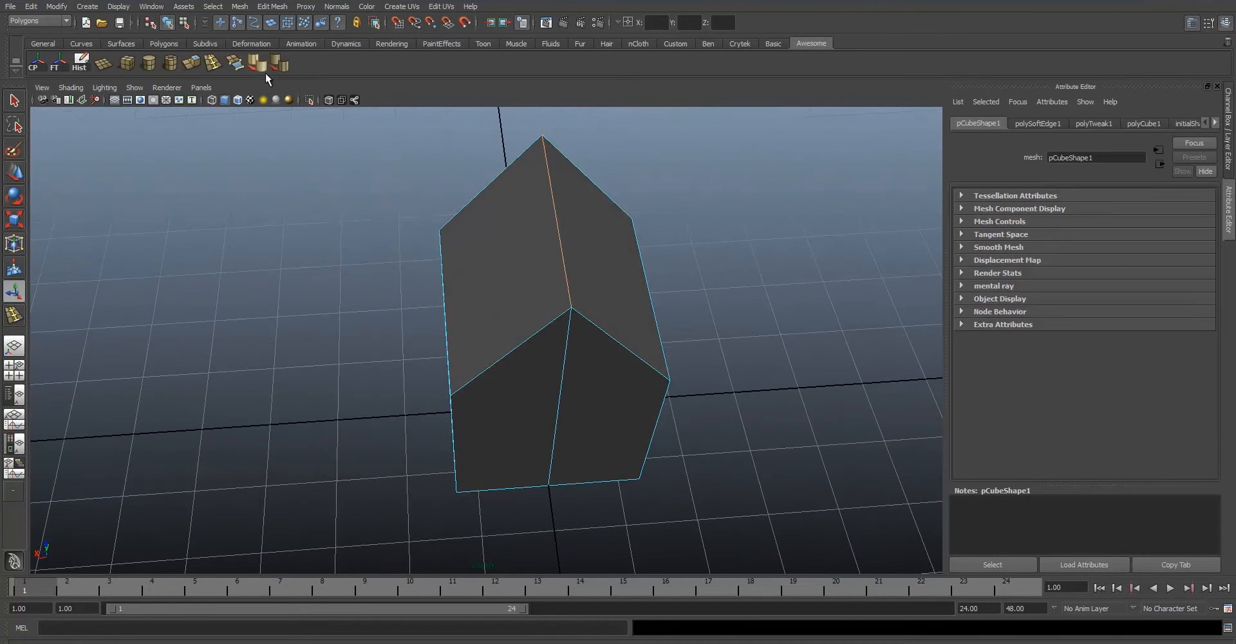
pyautogui.keyDown('shift'); pyautogui.moveTo(558, 252); pyautogui.dragTo(558, 252, button='right'); pyautogui.keyUp('shift')
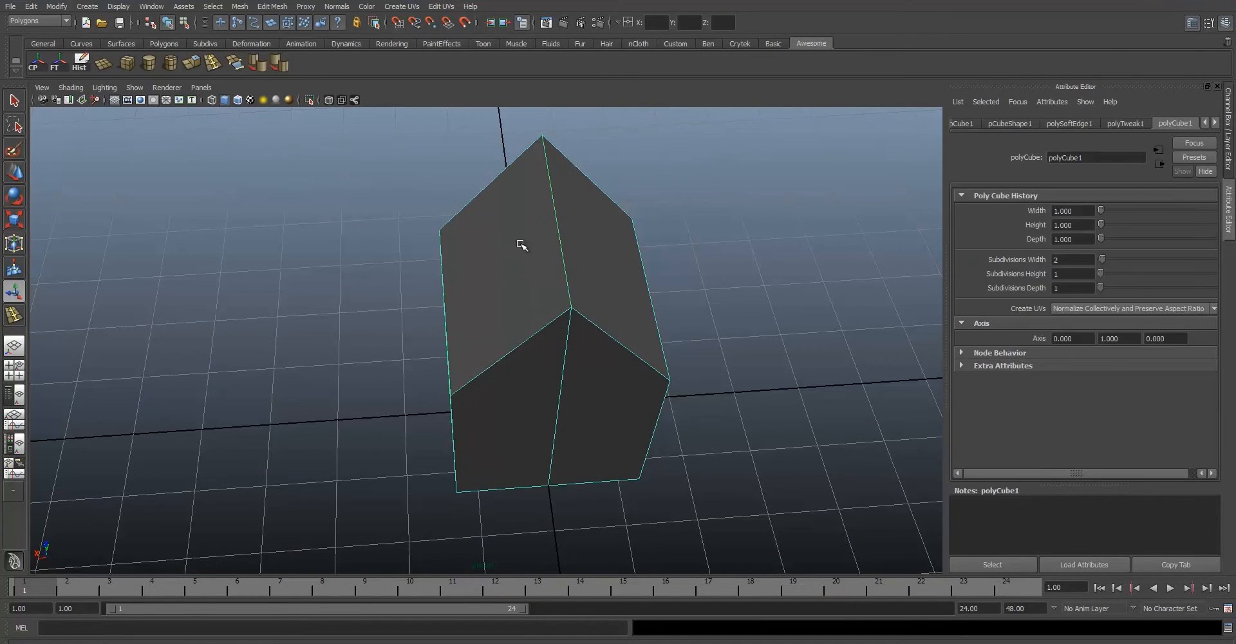
pyautogui.keyDown('alt'); pyautogui.moveTo(351, 264); pyautogui.dragTo(446, 238); pyautogui.keyUp('alt')
pyautogui.moveTo(534, 283); pyautogui.dragTo(570, 257, button='right')
pyautogui.keyDown('alt'); pyautogui.moveTo(728, 229); pyautogui.dragTo(634, 222); pyautogui.keyUp('alt')
pyautogui.click(662, 276)
pyautogui.keyDown('alt'); pyautogui.moveTo(662, 275); pyautogui.dragTo(534, 335); pyautogui.keyUp('alt')
pyautogui.click(533, 335)
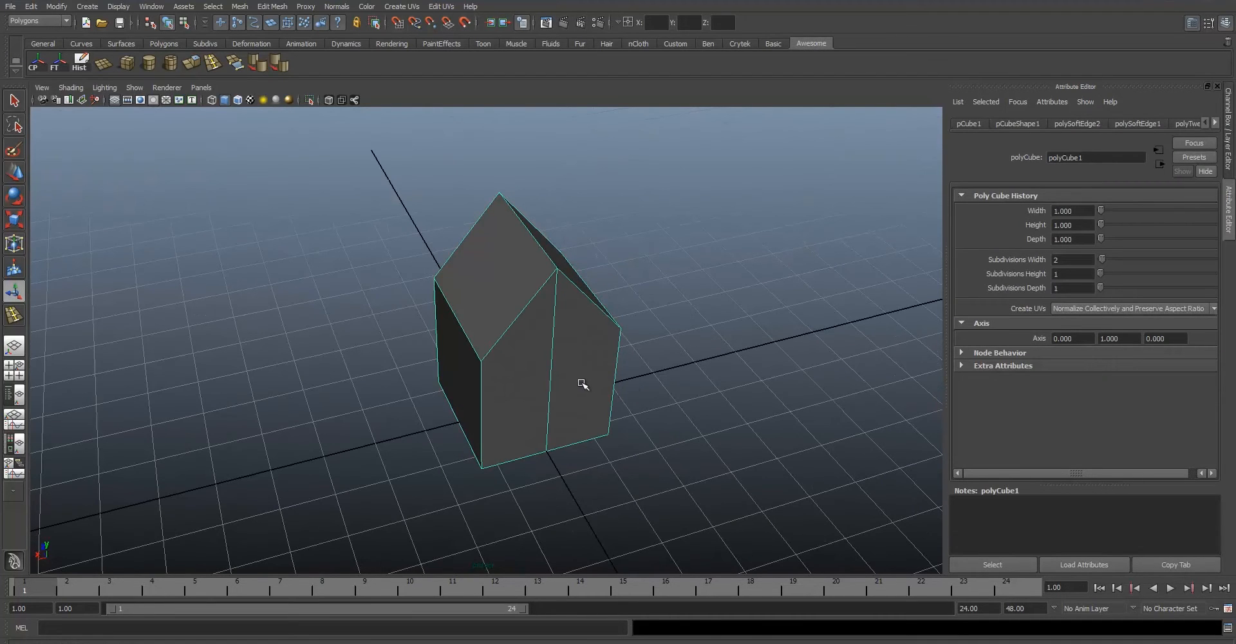
# Turn on the smooth mesh preview of the house and examine the rounded shape from several sides.
pyautogui.press('3')
pyautogui.press('1')
pyautogui.keyDown('alt'); pyautogui.moveTo(576, 323); pyautogui.dragTo(618, 302); pyautogui.keyUp('alt')
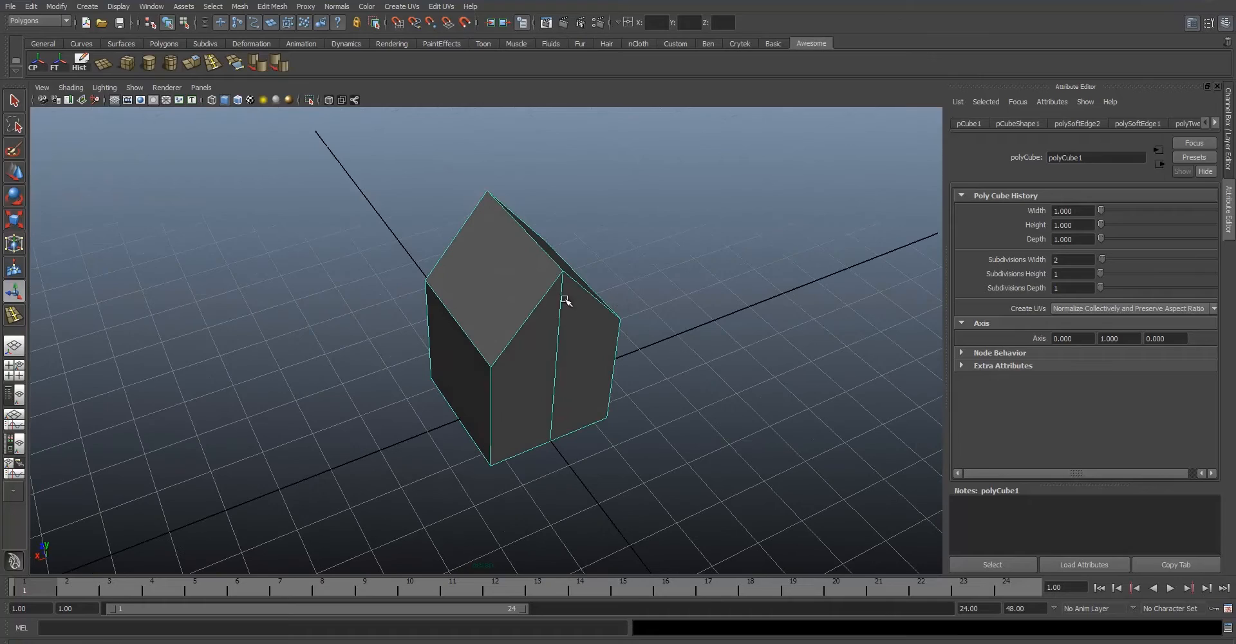
pyautogui.press('3')
pyautogui.keyDown('alt'); pyautogui.moveTo(576, 337); pyautogui.dragTo(624, 327); pyautogui.keyUp('alt')
pyautogui.click(612, 312)
pyautogui.click(557, 341)
pyautogui.click(624, 327)
pyautogui.scroll(6, 530, 340)
pyautogui.click(547, 337)
pyautogui.keyDown('alt'); pyautogui.moveTo(546, 337); pyautogui.dragTo(499, 341); pyautogui.keyUp('alt')
pyautogui.scroll(-5, 543, 339)
pyautogui.scroll(3, 485, 334)
# Compare the cage-plus-smooth, unsmoothed and smooth preview displays of the house, finishing on the unsmoothed display.
pyautogui.press('2')
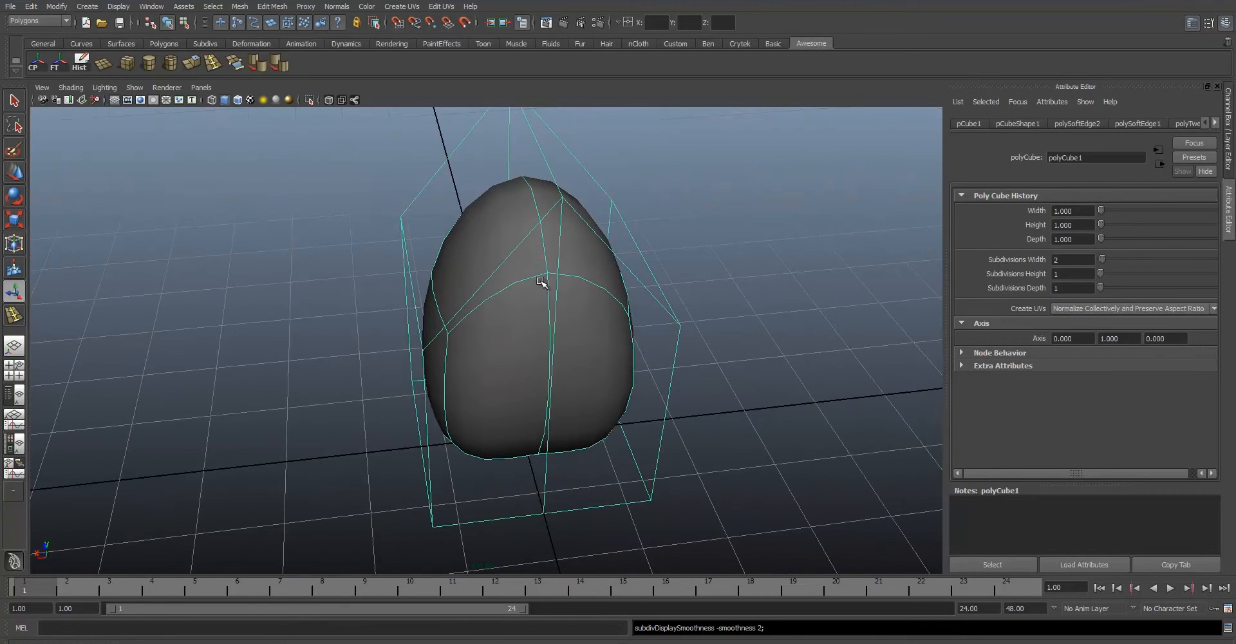
pyautogui.press('1')
pyautogui.scroll(-4, 643, 336)
pyautogui.press('3')
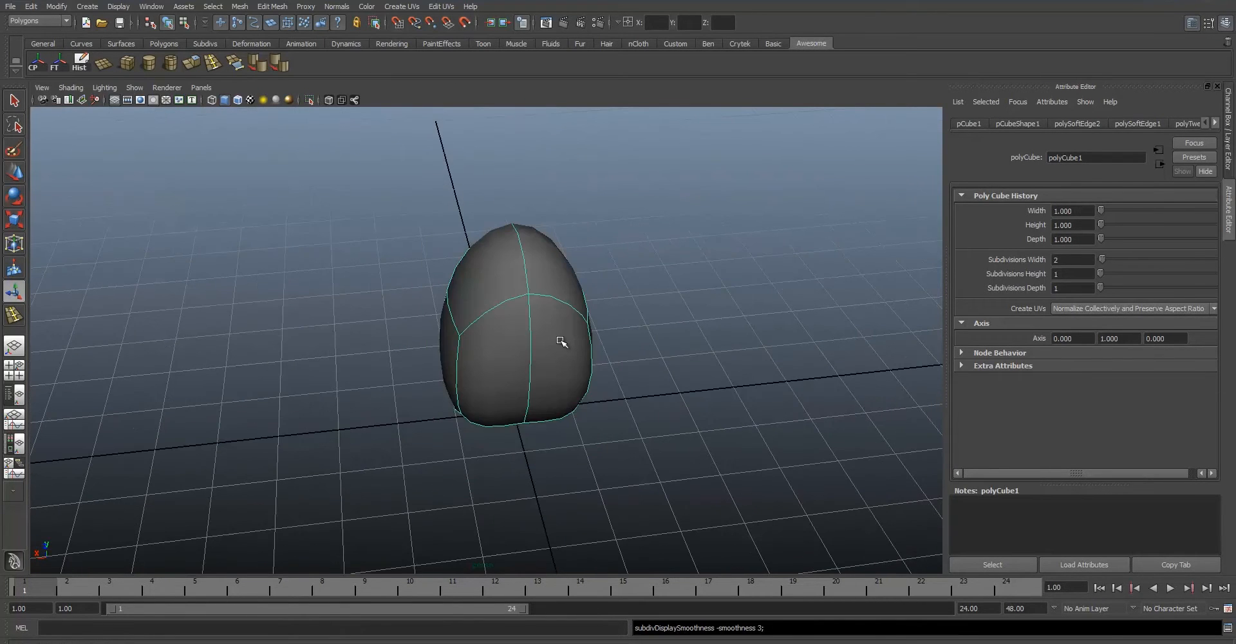
pyautogui.press('1')
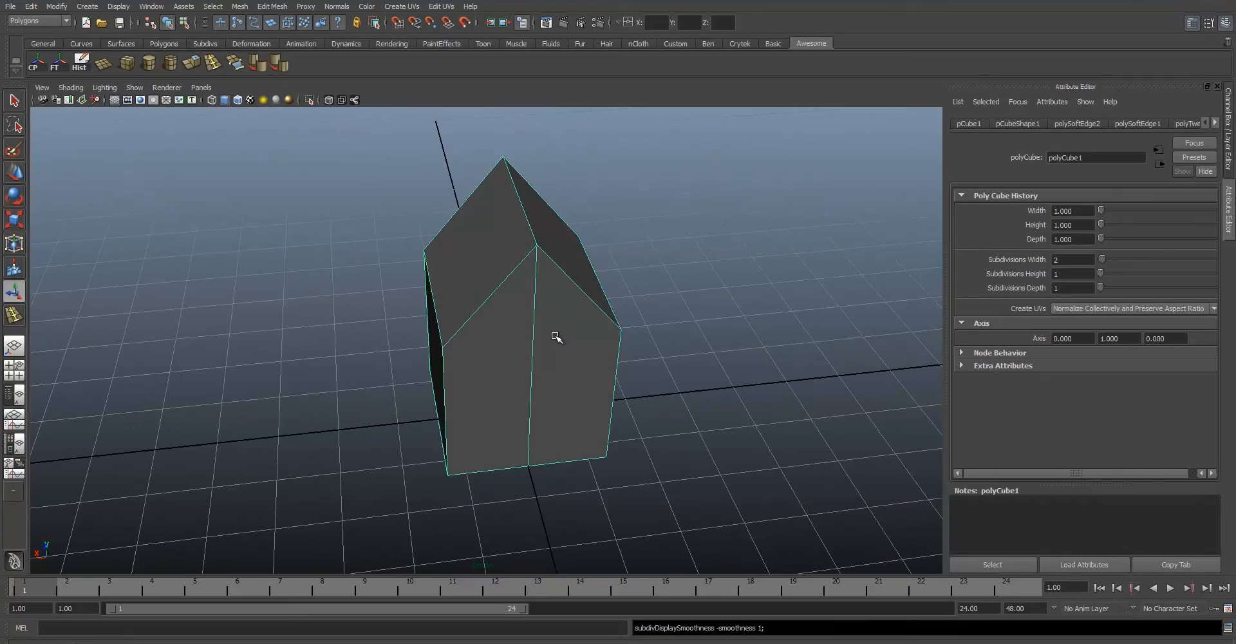
pyautogui.press('3')
pyautogui.keyDown('alt'); pyautogui.moveTo(562, 367); pyautogui.dragTo(485, 329); pyautogui.keyUp('alt')
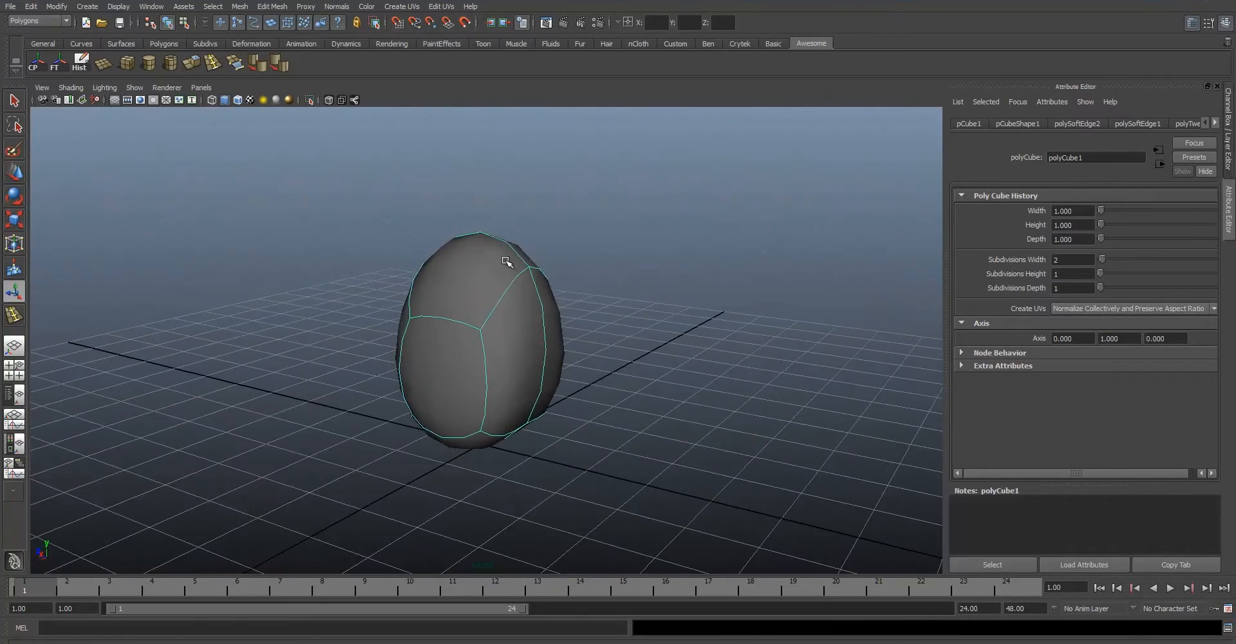
pyautogui.keyDown('alt'); pyautogui.moveTo(519, 285); pyautogui.dragTo(522, 311, button='right'); pyautogui.keyUp('alt')
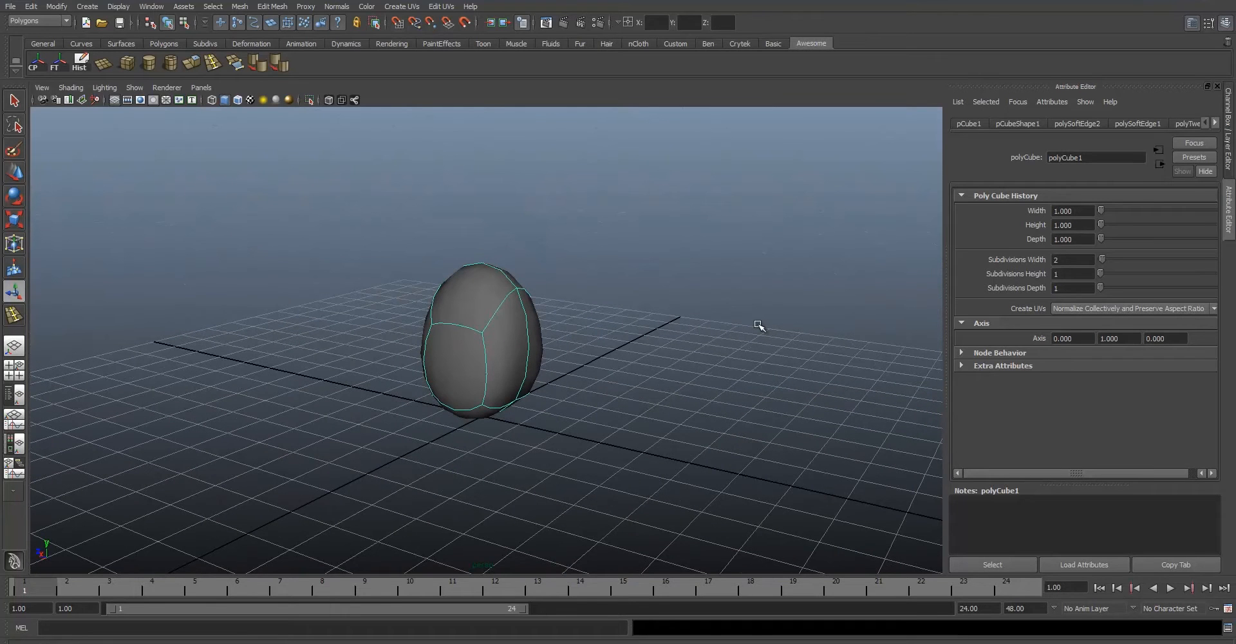
pyautogui.press('1')
# Insert two edge loops across the roof and side walls, one about a third in from one gable and one close to the opposite gable.
pyautogui.keyDown('alt'); pyautogui.moveTo(502, 334); pyautogui.dragTo(515, 366); pyautogui.keyUp('alt')
pyautogui.keyDown('alt'); pyautogui.moveTo(342, 268); pyautogui.dragTo(323, 179); pyautogui.keyUp('alt')
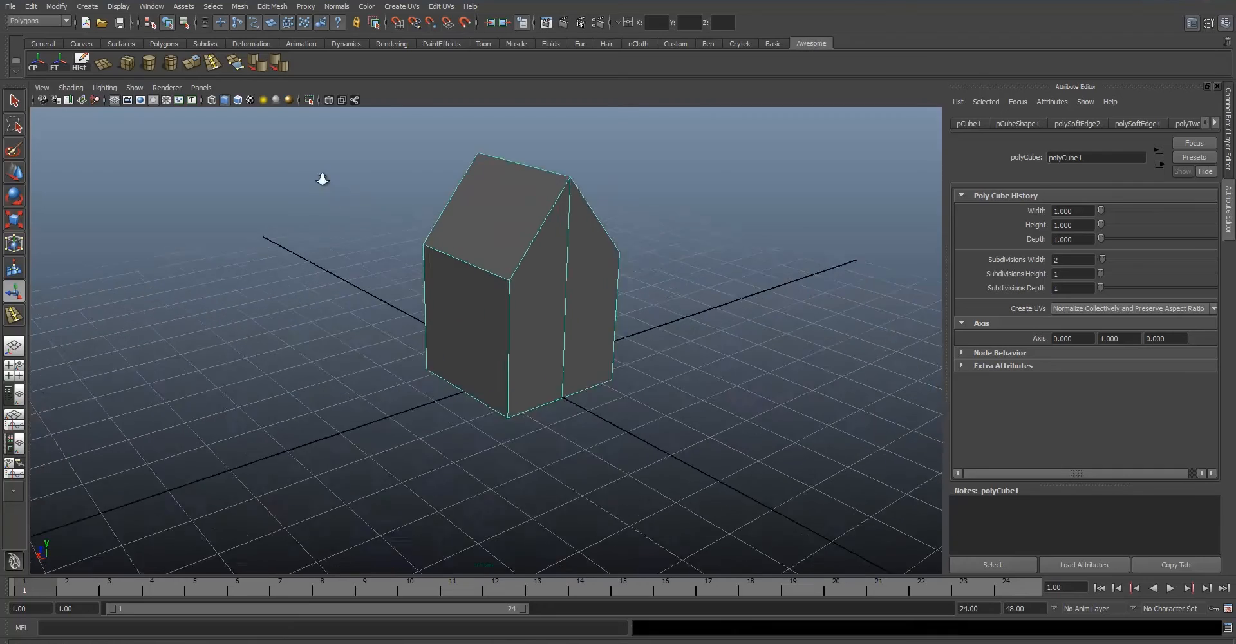
pyautogui.keyDown('alt'); pyautogui.moveTo(322, 179); pyautogui.dragTo(361, 179, button='right'); pyautogui.keyUp('alt')
pyautogui.click(213, 63)
pyautogui.keyDown('alt'); pyautogui.moveTo(515, 293); pyautogui.dragTo(637, 325); pyautogui.keyUp('alt')
pyautogui.keyDown('alt'); pyautogui.moveTo(527, 329); pyautogui.dragTo(516, 281); pyautogui.keyUp('alt')
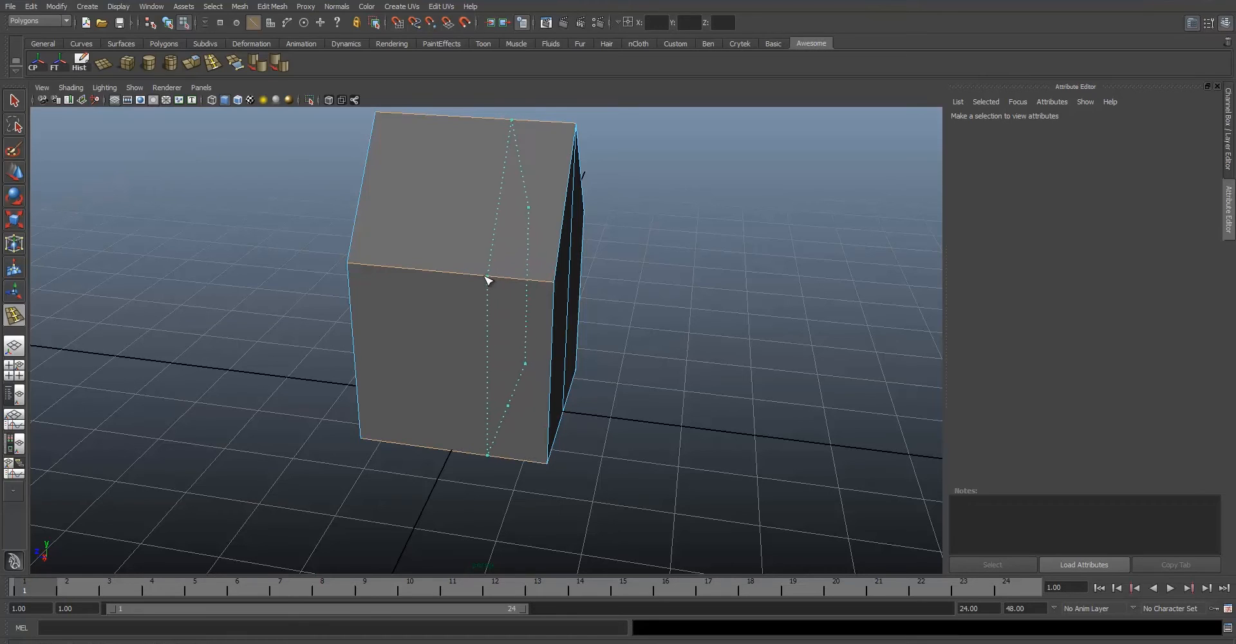
pyautogui.click(491, 278)
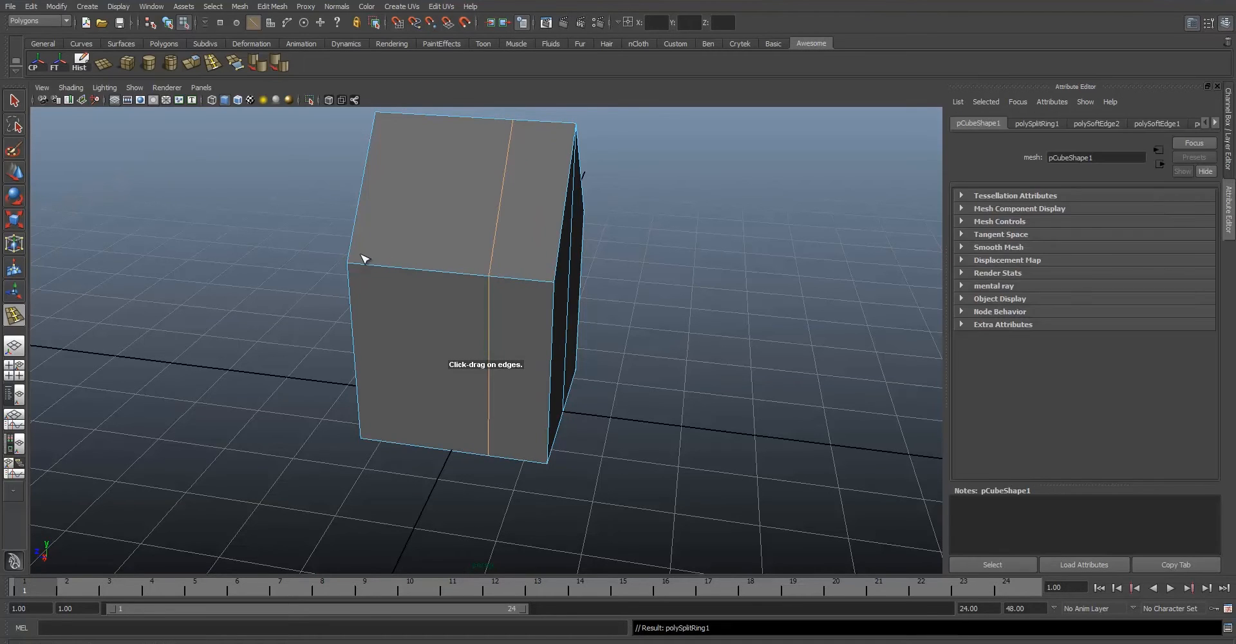
pyautogui.moveTo(358, 266); pyautogui.dragTo(358, 267)
# Insert an edge loop around the house's walls at about mid-height, following the roof's slope on the gables.
pyautogui.moveTo(627, 301)
pyautogui.keyDown('alt'); pyautogui.mouseDown()
pyautogui.moveTo(530, 276)
pyautogui.moveTo(621, 287)
pyautogui.moveTo(625, 305)
pyautogui.mouseUp(); pyautogui.keyUp('alt')
pyautogui.keyDown('alt'); pyautogui.moveTo(437, 333); pyautogui.dragTo(400, 318); pyautogui.keyUp('alt')
pyautogui.moveTo(474, 361); pyautogui.dragTo(475, 368)
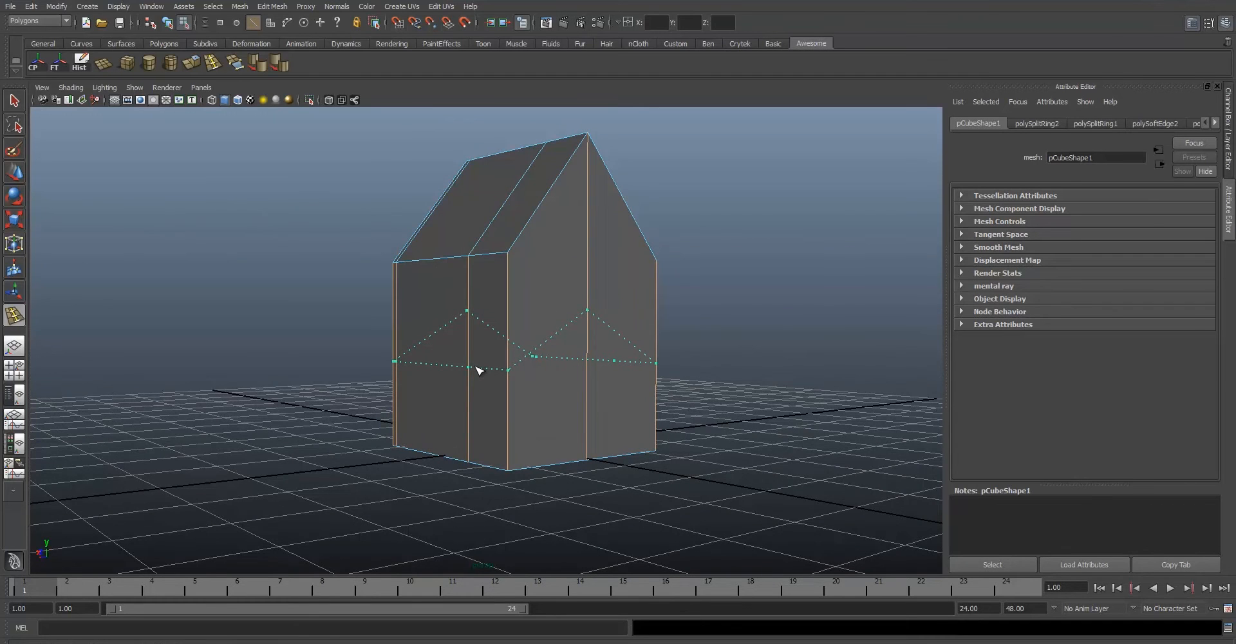
pyautogui.moveTo(478, 369); pyautogui.dragTo(479, 370)
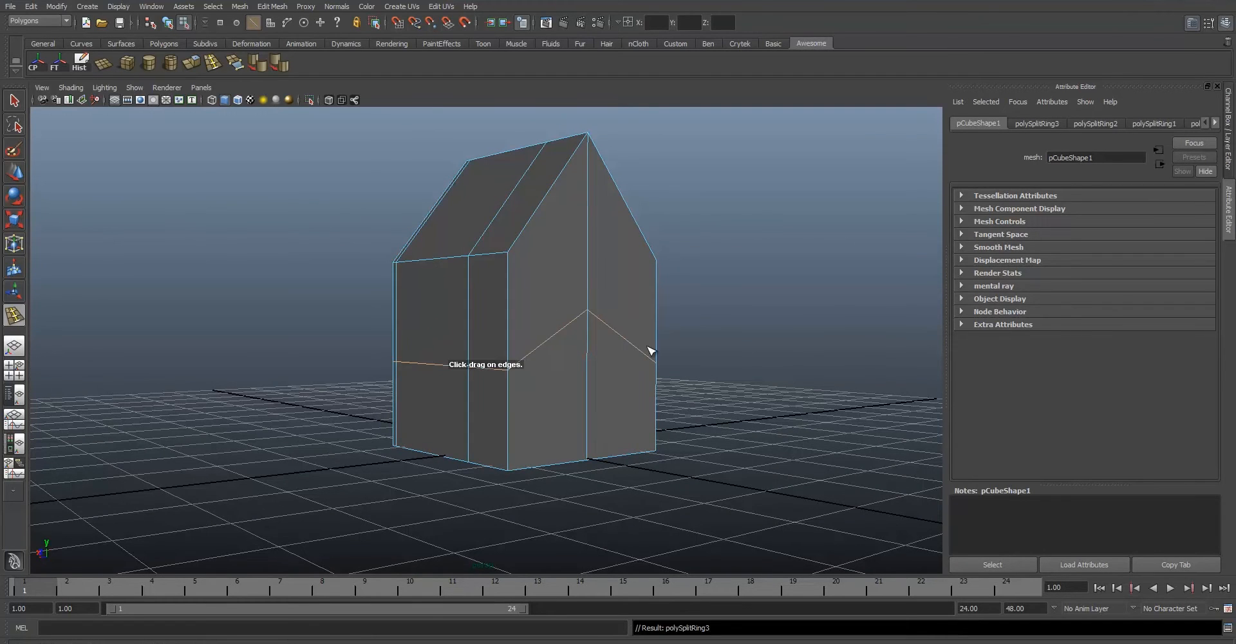
pyautogui.keyDown('alt'); pyautogui.moveTo(648, 348); pyautogui.dragTo(572, 340); pyautogui.keyUp('alt')
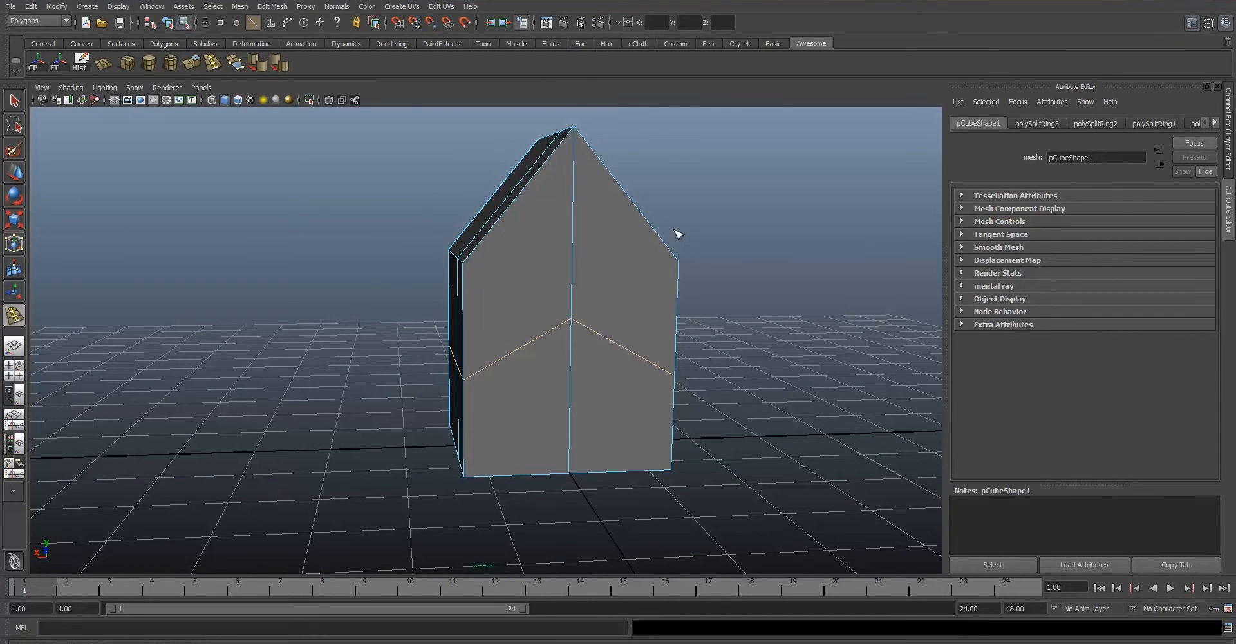
pyautogui.keyDown('alt'); pyautogui.moveTo(686, 249); pyautogui.dragTo(513, 301); pyautogui.keyUp('alt')
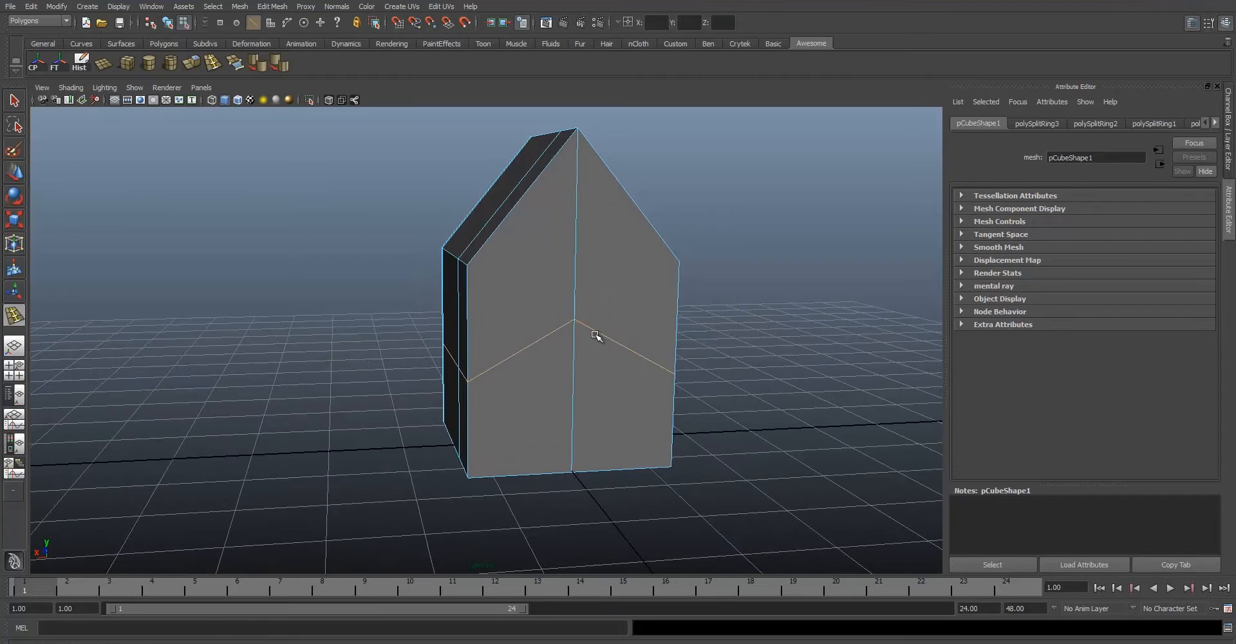
# Select all the edges of the sloped mid-height edge loop around the house's walls and gables.
pyautogui.press('w')
pyautogui.moveTo(554, 255); pyautogui.dragTo(607, 240, button='right')
pyautogui.click(628, 359)
pyautogui.moveTo(493, 391); pyautogui.dragTo(491, 364, button='right')
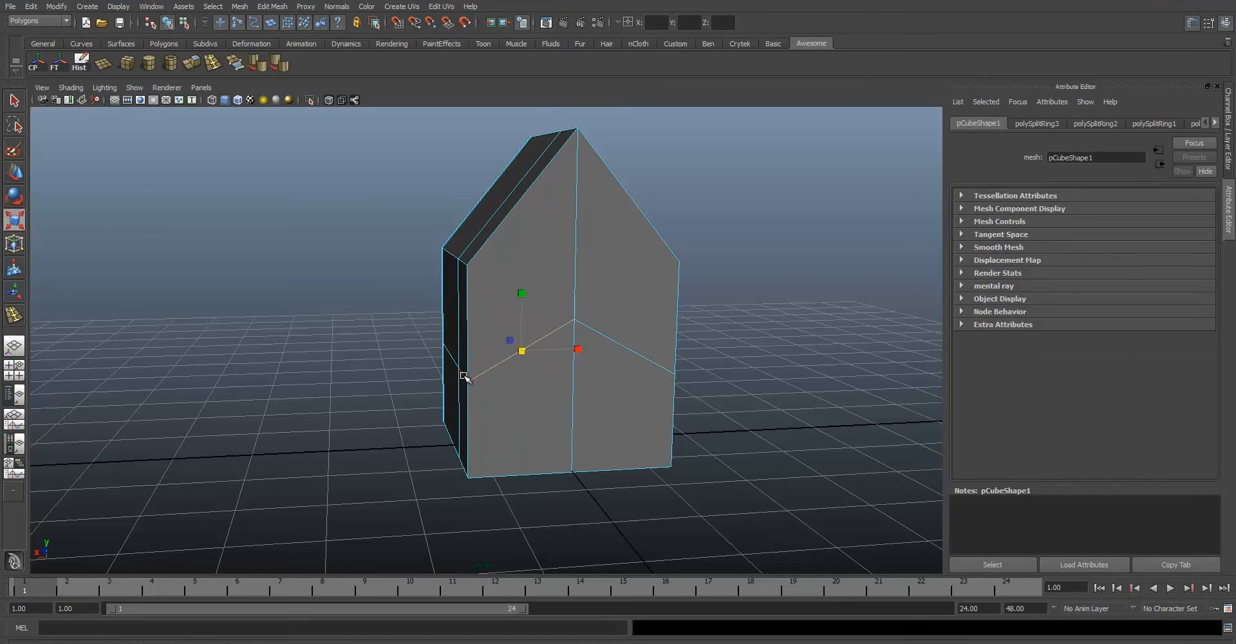
pyautogui.click(493, 372)
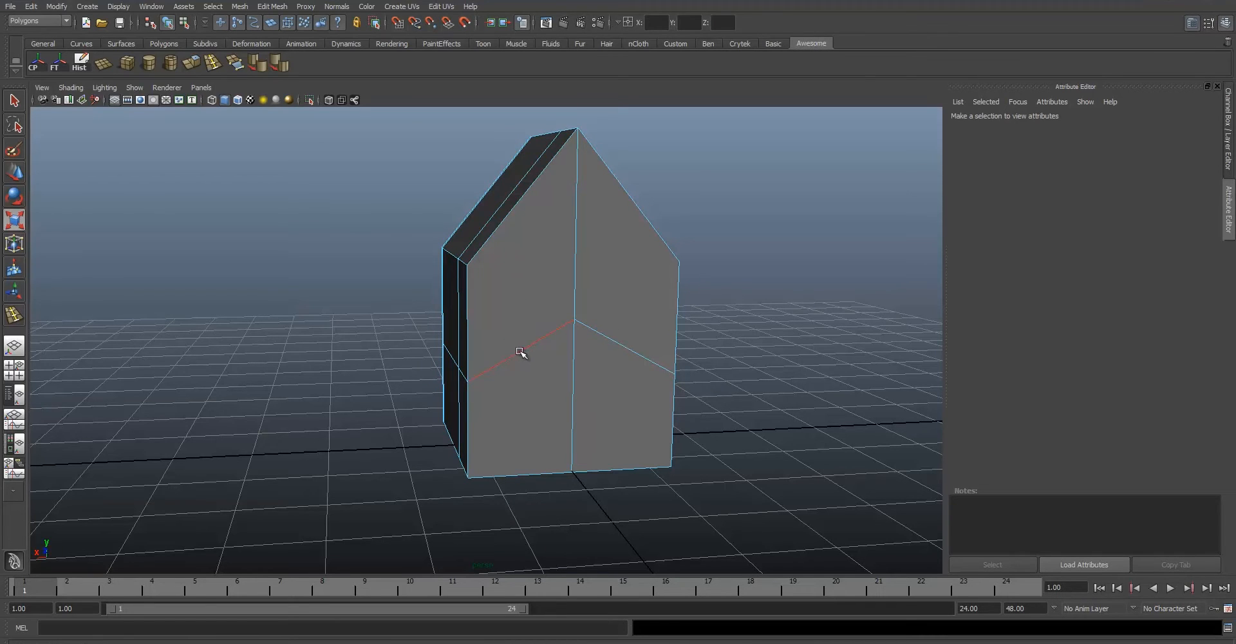
pyautogui.click(475, 384)
pyautogui.keyDown('shift'); pyautogui.click(443, 360); pyautogui.keyUp('shift')
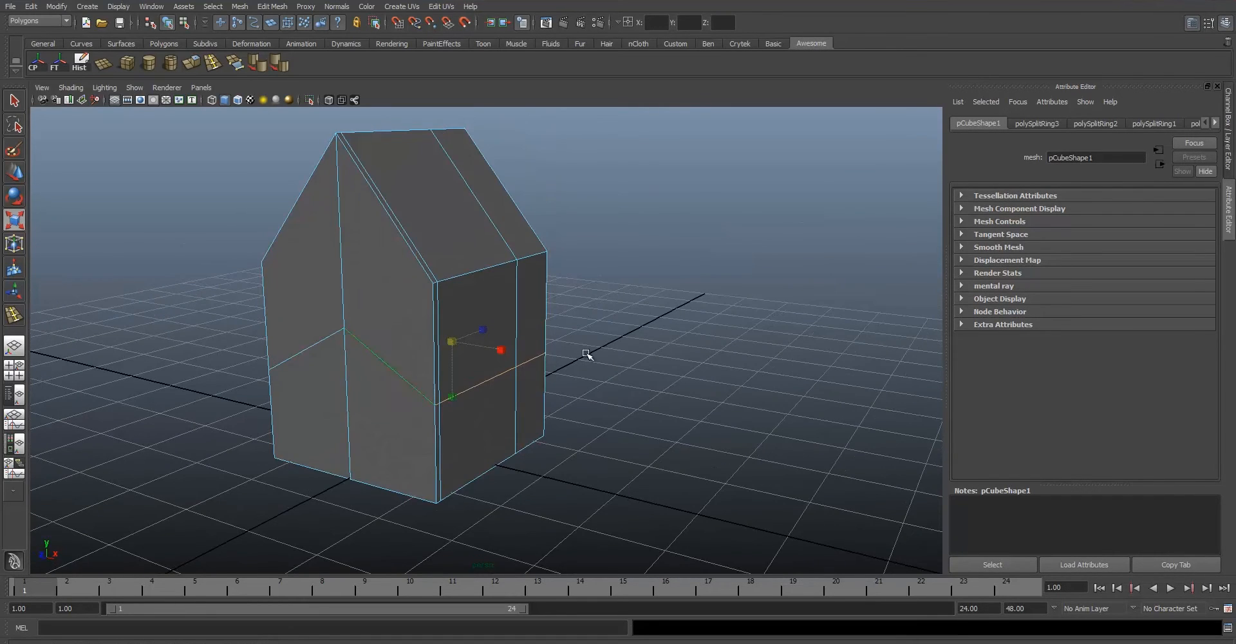
pyautogui.keyDown('alt'); pyautogui.moveTo(586, 354); pyautogui.dragTo(483, 380); pyautogui.keyUp('alt')
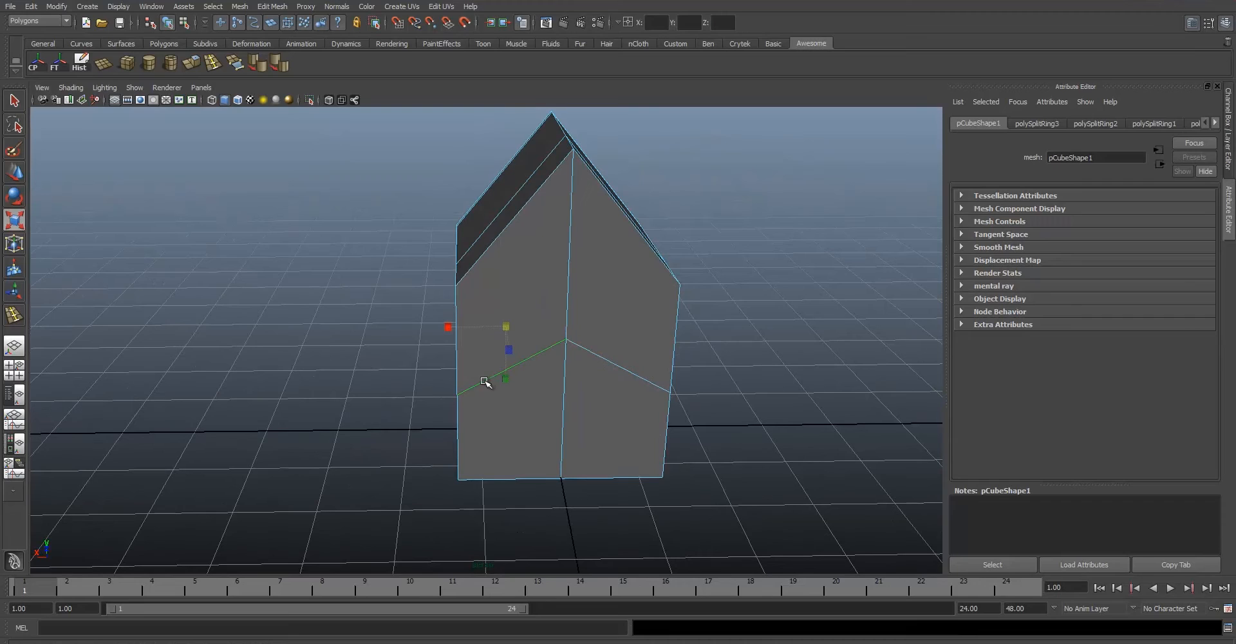
pyautogui.keyDown('alt'); pyautogui.moveTo(761, 327); pyautogui.dragTo(421, 283); pyautogui.keyUp('alt')
pyautogui.keyDown('alt'); pyautogui.moveTo(362, 437); pyautogui.dragTo(385, 336); pyautogui.keyUp('alt')
pyautogui.keyDown('alt'); pyautogui.moveTo(500, 432); pyautogui.dragTo(352, 277); pyautogui.keyUp('alt')
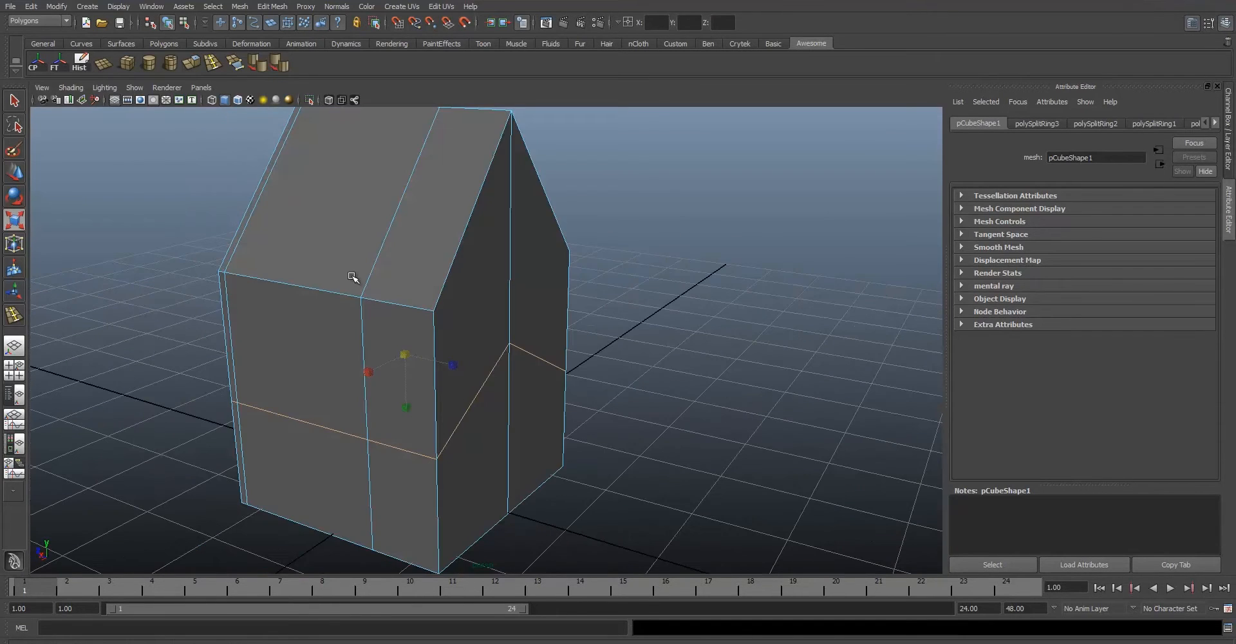
pyautogui.keyDown('alt'); pyautogui.moveTo(433, 242); pyautogui.dragTo(384, 270); pyautogui.keyUp('alt')
pyautogui.keyDown('alt'); pyautogui.moveTo(490, 210); pyautogui.dragTo(587, 365); pyautogui.keyUp('alt')
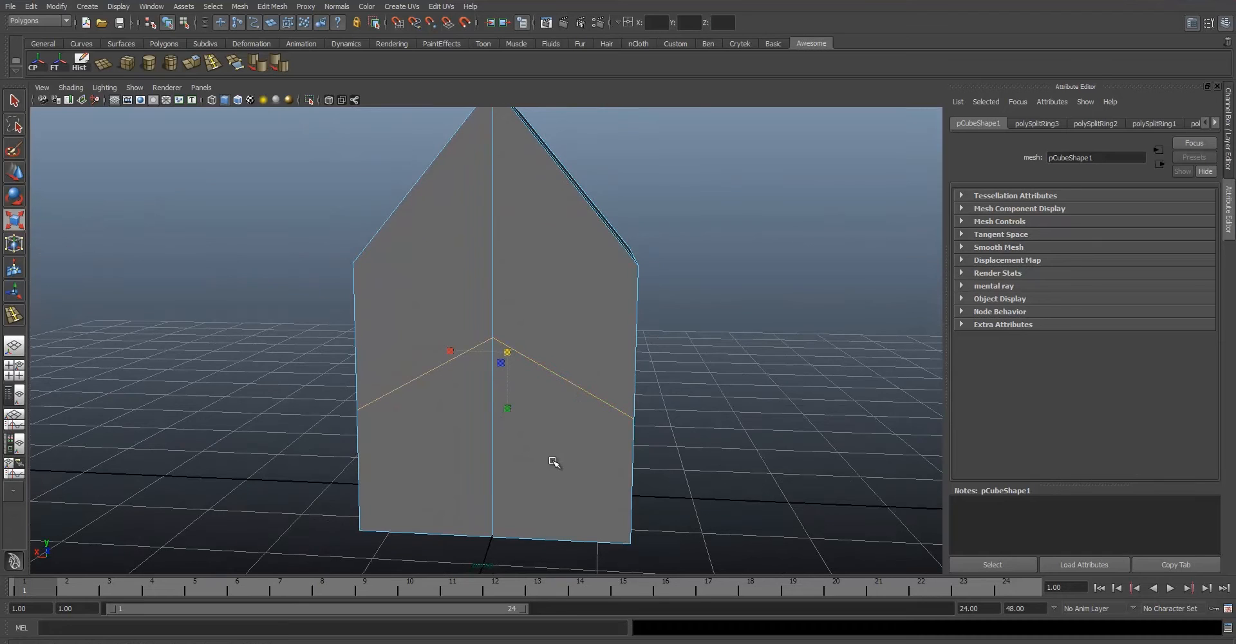
# Scale the selected edge loop flat vertically and move it up to just below the eaves.
pyautogui.moveTo(509, 410); pyautogui.dragTo(512, 353)
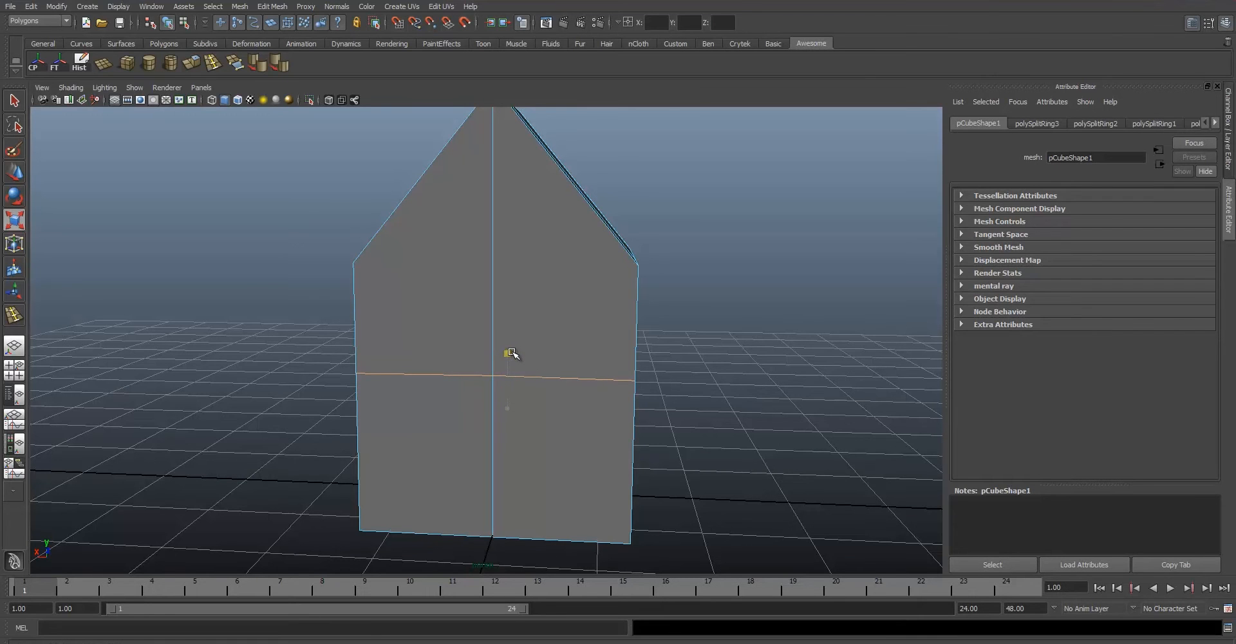
pyautogui.keyDown('alt'); pyautogui.moveTo(732, 392); pyautogui.dragTo(466, 348, button='right'); pyautogui.keyUp('alt')
pyautogui.keyDown('alt'); pyautogui.moveTo(466, 347); pyautogui.dragTo(507, 38); pyautogui.keyUp('alt')
pyautogui.press('w')
pyautogui.keyDown('alt'); pyautogui.moveTo(526, 293); pyautogui.dragTo(524, 411, button='middle'); pyautogui.keyUp('alt')
pyautogui.keyDown('alt'); pyautogui.moveTo(522, 271); pyautogui.dragTo(598, 304); pyautogui.keyUp('alt')
pyautogui.scroll(5, 524, 325)
pyautogui.scroll(-3, 524, 326)
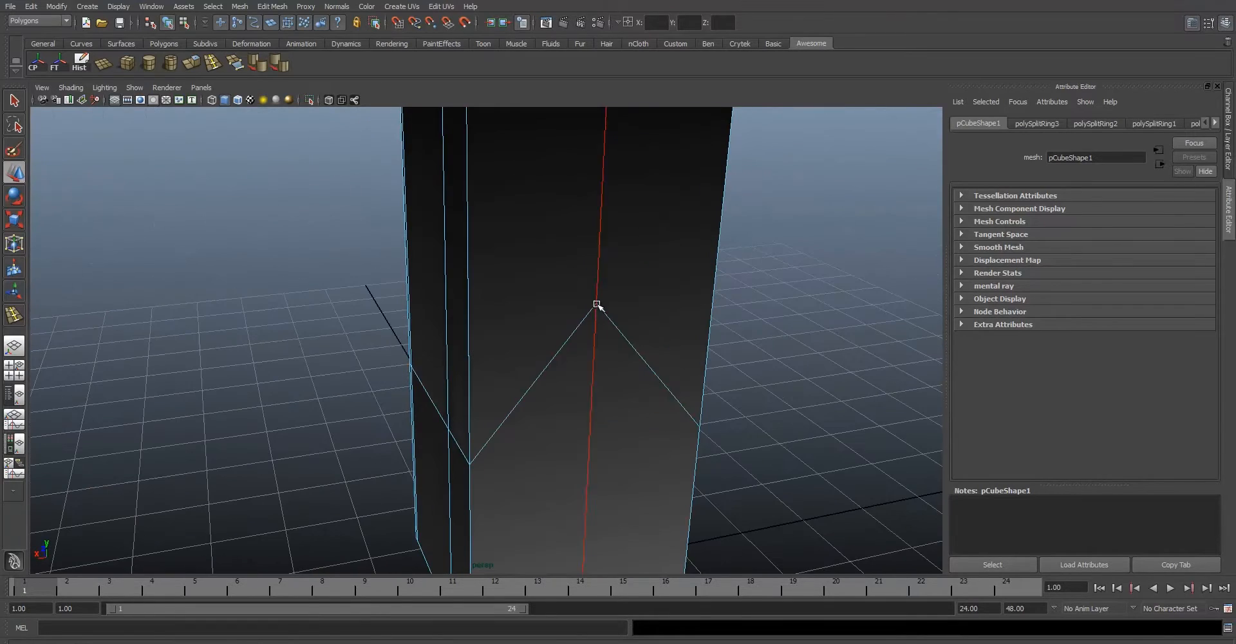
pyautogui.scroll(-3, 529, 249)
pyautogui.hotkey('ctrl', 'z')
pyautogui.keyDown('alt'); pyautogui.moveTo(531, 396); pyautogui.dragTo(527, 358, button='middle'); pyautogui.keyUp('alt')
pyautogui.moveTo(527, 354); pyautogui.dragTo(476, 275)
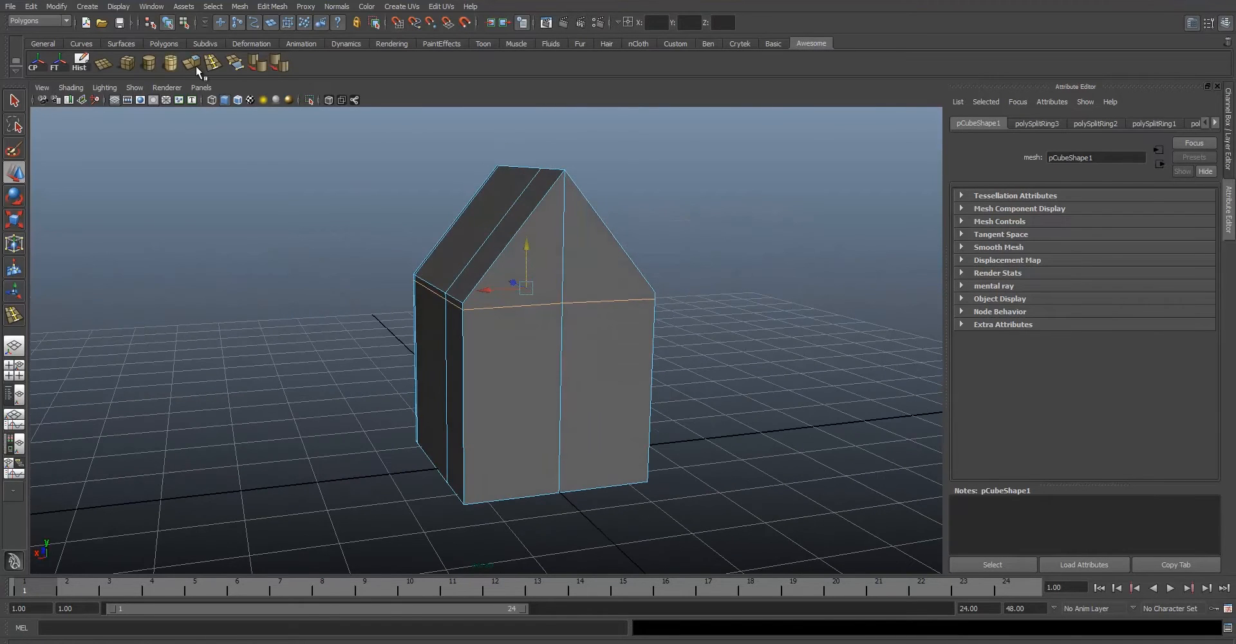
# Insert a horizontal edge loop around the house's walls about halfway between the eaves loop and the base.
pyautogui.click(213, 64)
pyautogui.keyDown('alt'); pyautogui.moveTo(470, 387); pyautogui.dragTo(469, 299); pyautogui.keyUp('alt')
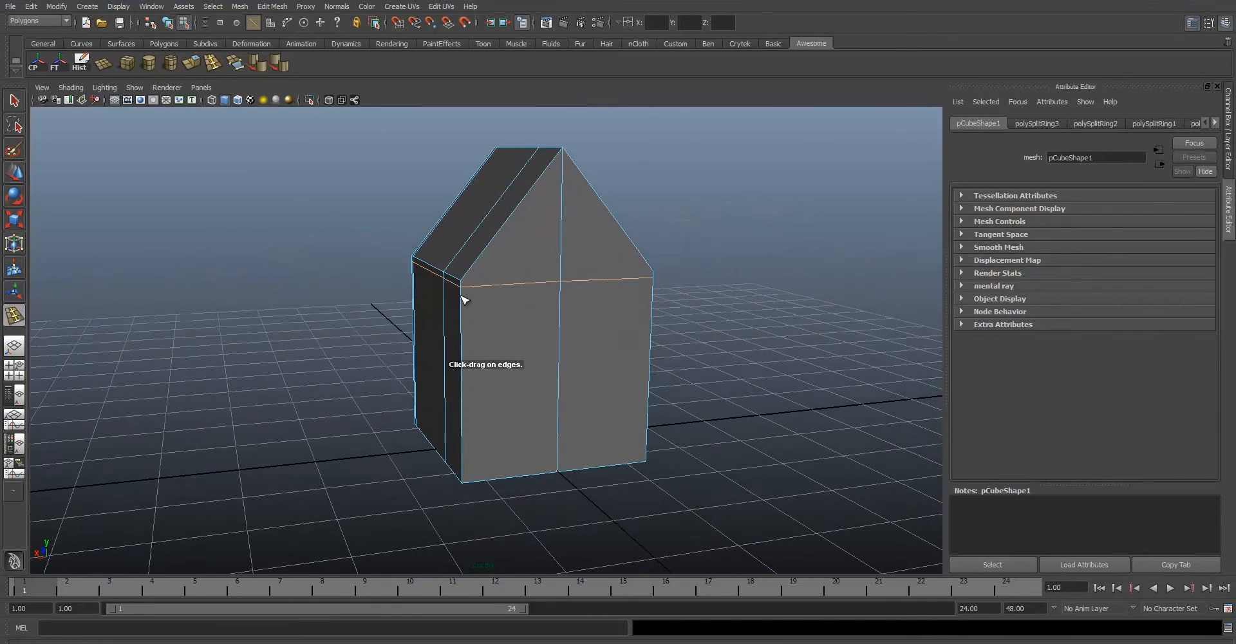
pyautogui.moveTo(465, 466); pyautogui.dragTo(470, 360)
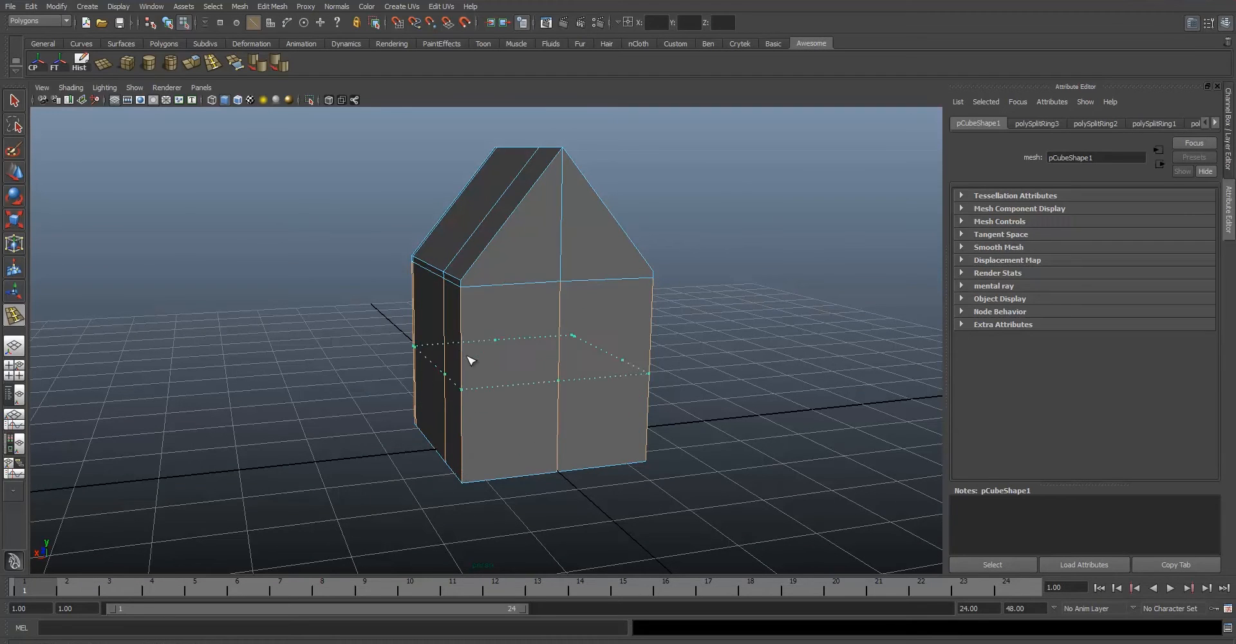
pyautogui.moveTo(467, 305); pyautogui.dragTo(474, 388)
pyautogui.keyDown('alt'); pyautogui.moveTo(373, 416); pyautogui.dragTo(470, 412); pyautogui.keyUp('alt')
pyautogui.press('q')
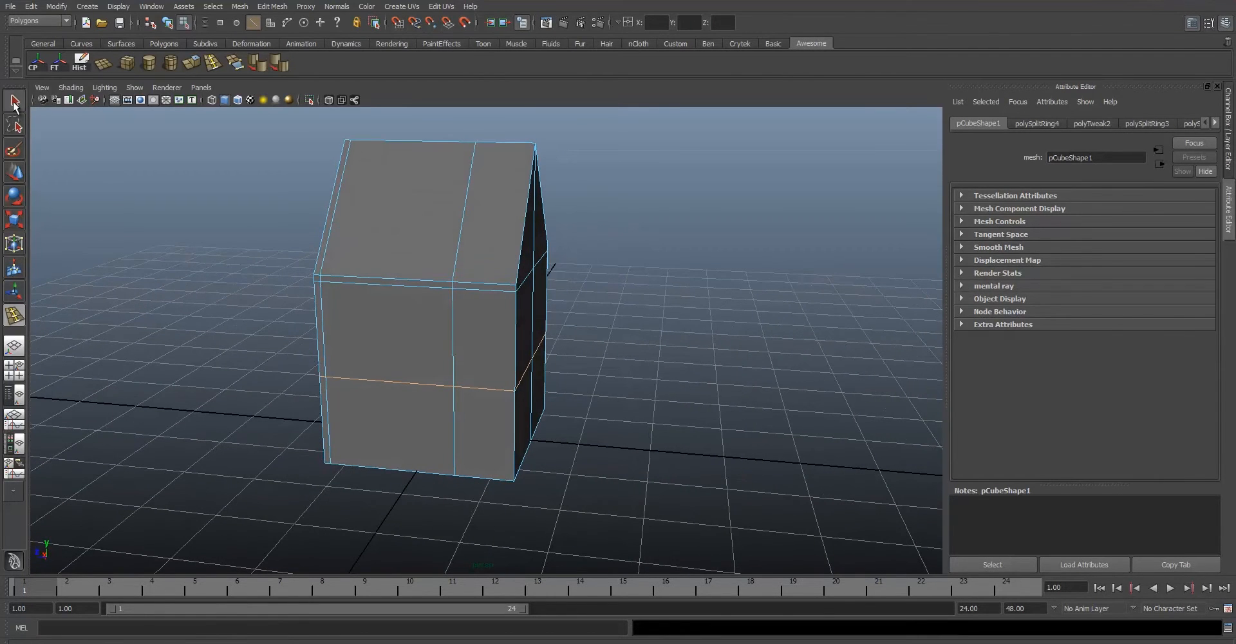
pyautogui.keyDown('alt'); pyautogui.moveTo(496, 274); pyautogui.dragTo(480, 345); pyautogui.keyUp('alt')
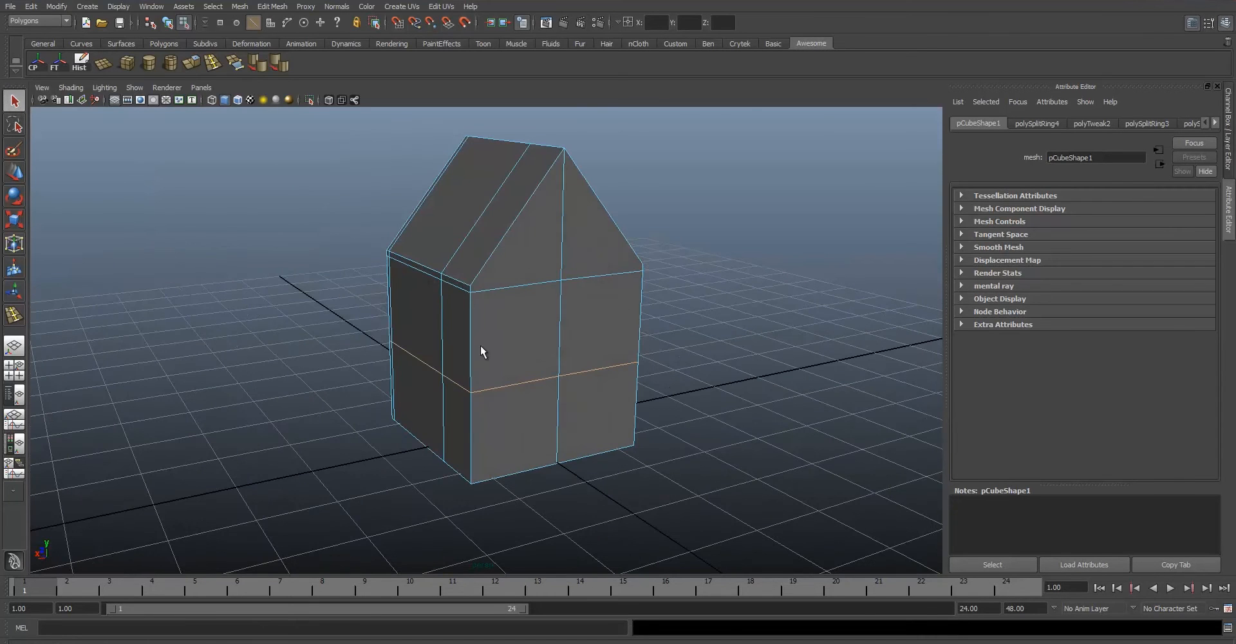
# Check the Select tool's settings and select the whole house in object mode.
pyautogui.doubleClick(15, 101)
pyautogui.click(241, 86)
pyautogui.moveTo(420, 398); pyautogui.dragTo(458, 378, button='right')
pyautogui.click(457, 377)
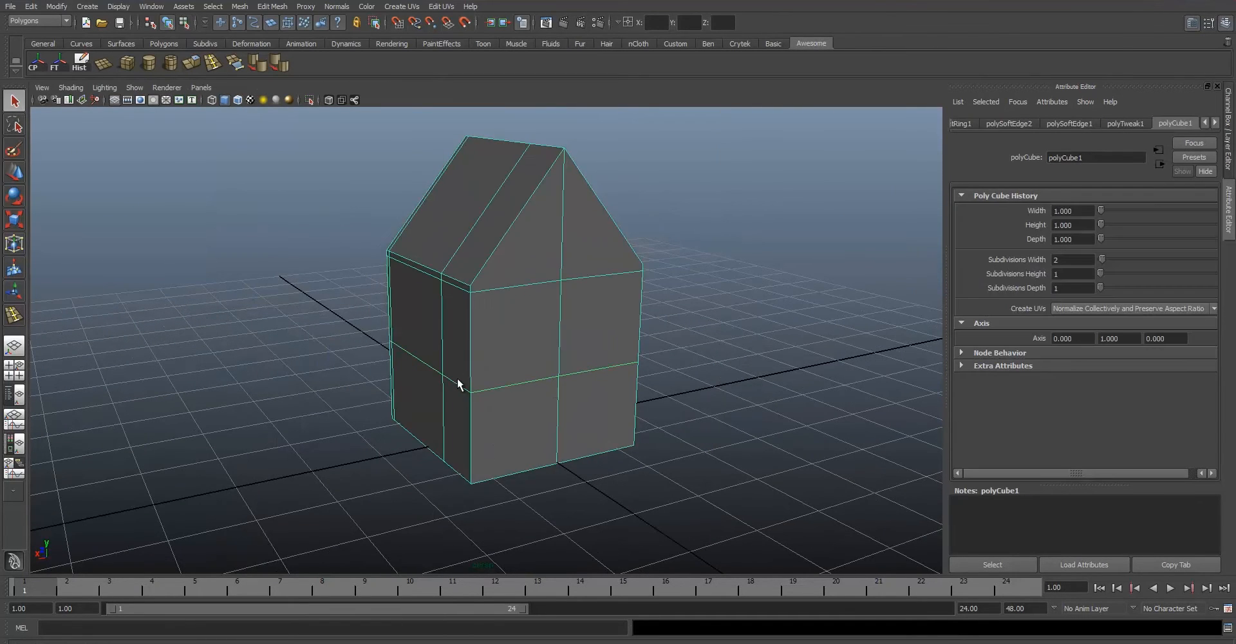
pyautogui.keyDown('shift'); pyautogui.click(531, 404); pyautogui.keyUp('shift')
pyautogui.click(531, 405)
# Extrude the lower side-wall faces, the large one and the adjoining narrow strip, outward about 1.32 units.
pyautogui.keyDown('alt'); pyautogui.moveTo(395, 367); pyautogui.dragTo(496, 319); pyautogui.keyUp('alt')
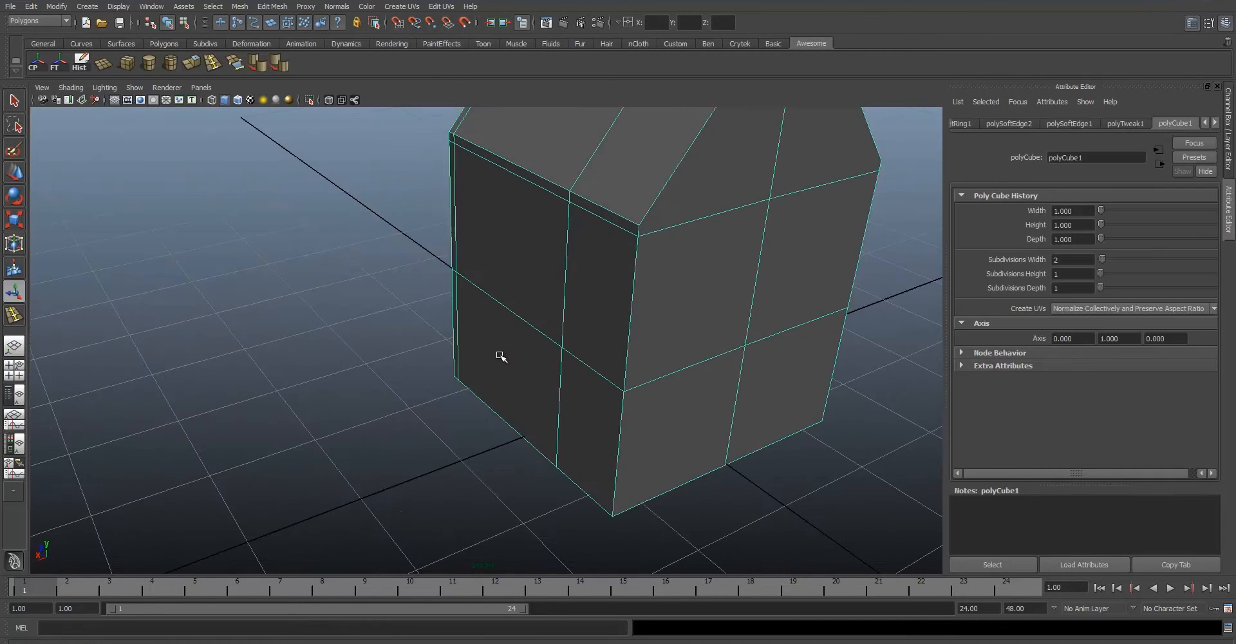
pyautogui.moveTo(500, 356); pyautogui.dragTo(500, 384, button='right')
pyautogui.click(496, 380)
pyautogui.keyDown('alt'); pyautogui.moveTo(364, 315); pyautogui.dragTo(442, 317); pyautogui.keyUp('alt')
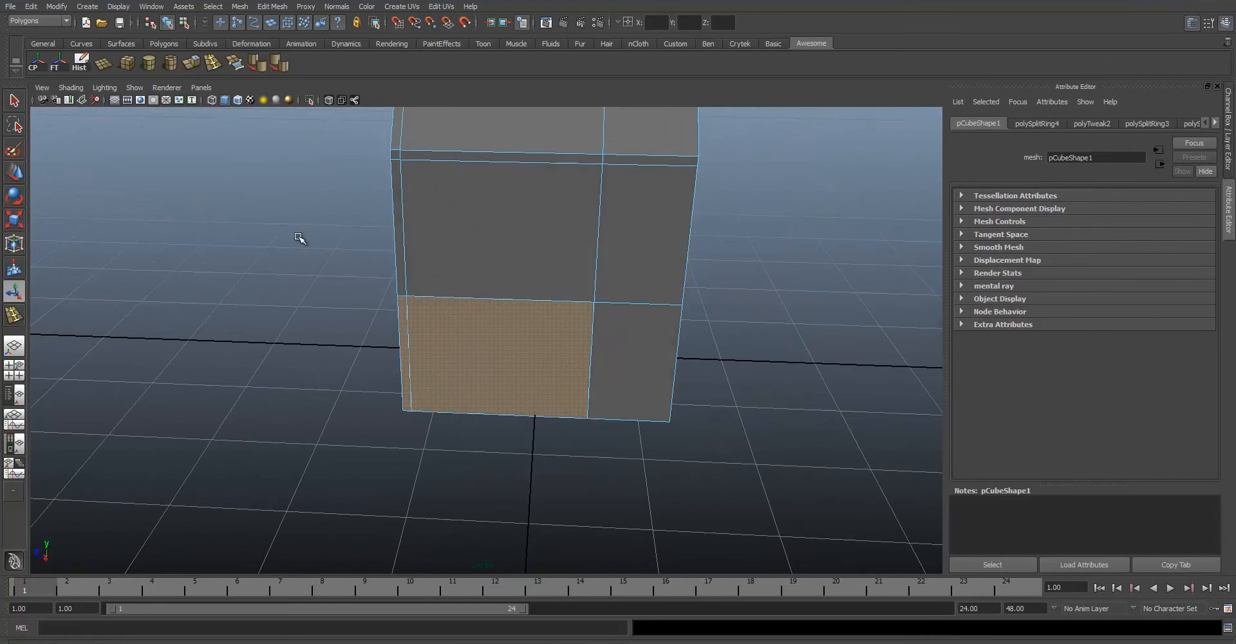
pyautogui.keyDown('alt'); pyautogui.moveTo(531, 411); pyautogui.dragTo(314, 314); pyautogui.keyUp('alt')
pyautogui.keyDown('alt'); pyautogui.moveTo(313, 314); pyautogui.dragTo(514, 271, button='middle'); pyautogui.keyUp('alt')
pyautogui.keyDown('alt'); pyautogui.moveTo(515, 270); pyautogui.dragTo(605, 373, button='right'); pyautogui.keyUp('alt')
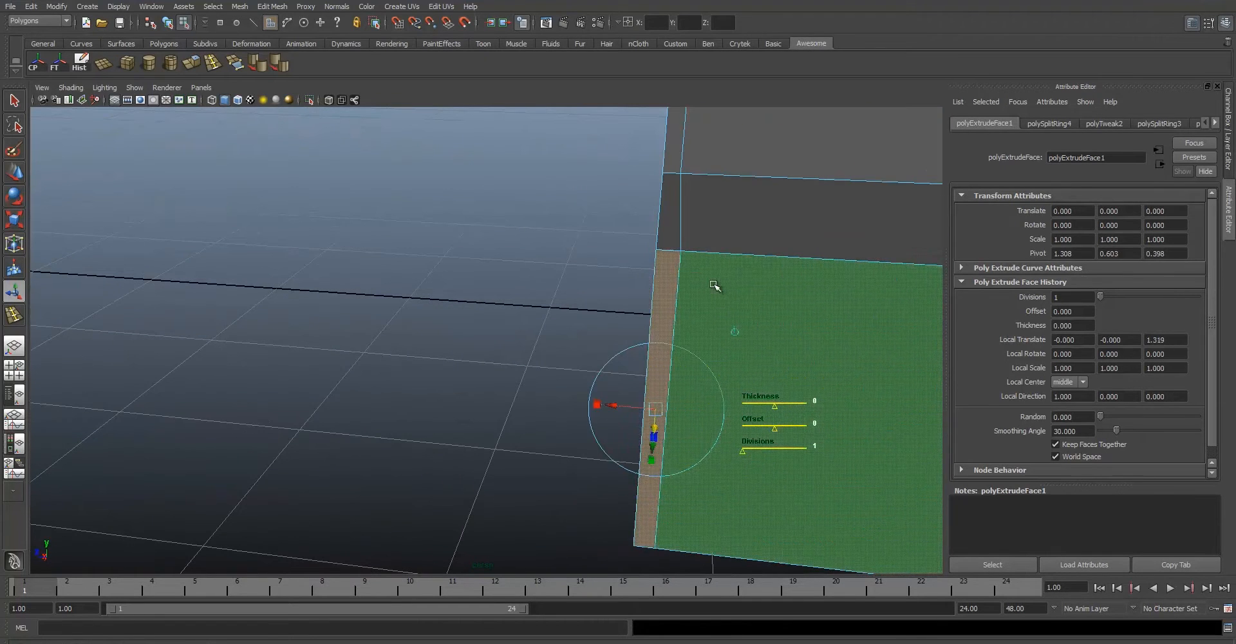
# Try moving the narrow strip face at the outer end of the side extension along X.
pyautogui.keyDown('shift'); pyautogui.click(713, 284); pyautogui.keyUp('shift')
pyautogui.keyDown('shift'); pyautogui.click(679, 347); pyautogui.keyUp('shift')
pyautogui.moveTo(603, 403)
pyautogui.mouseDown()
pyautogui.moveTo(485, 380)
pyautogui.moveTo(605, 404)
pyautogui.mouseUp()
pyautogui.keyDown('alt'); pyautogui.moveTo(772, 270); pyautogui.dragTo(698, 361, button='right'); pyautogui.keyUp('alt')
pyautogui.keyDown('alt'); pyautogui.moveTo(698, 362); pyautogui.dragTo(588, 399, button='middle'); pyautogui.keyUp('alt')
pyautogui.keyDown('alt'); pyautogui.moveTo(587, 400); pyautogui.dragTo(615, 379); pyautogui.keyUp('alt')
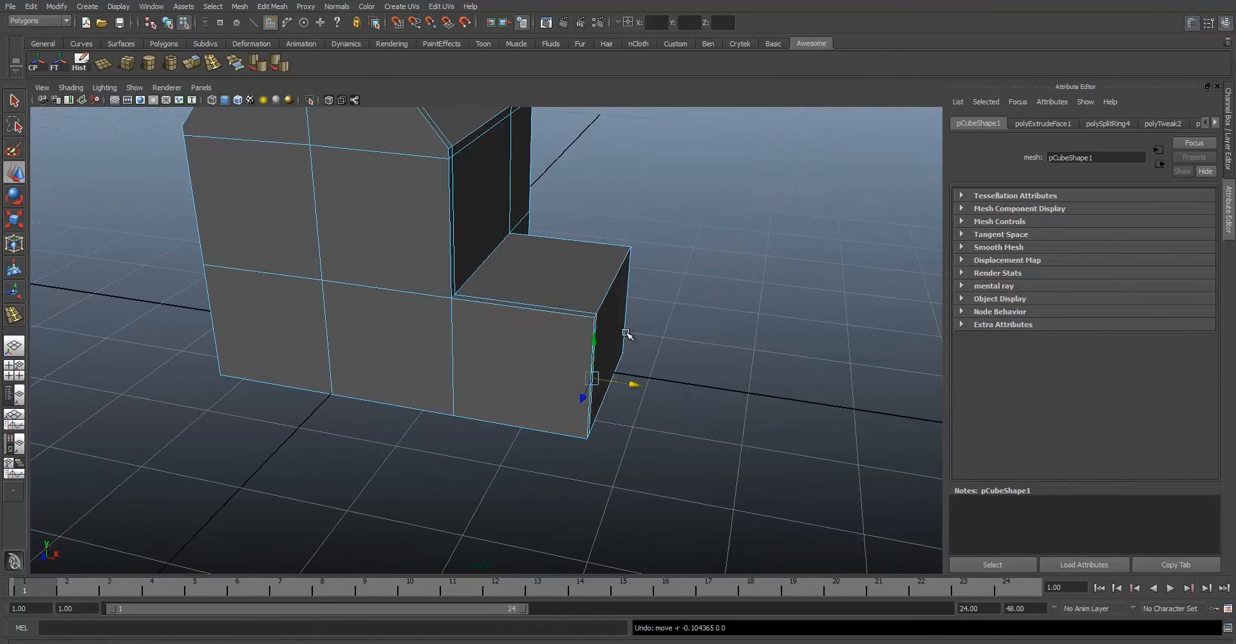
pyautogui.keyDown('alt'); pyautogui.moveTo(626, 334); pyautogui.dragTo(581, 342); pyautogui.keyUp('alt')
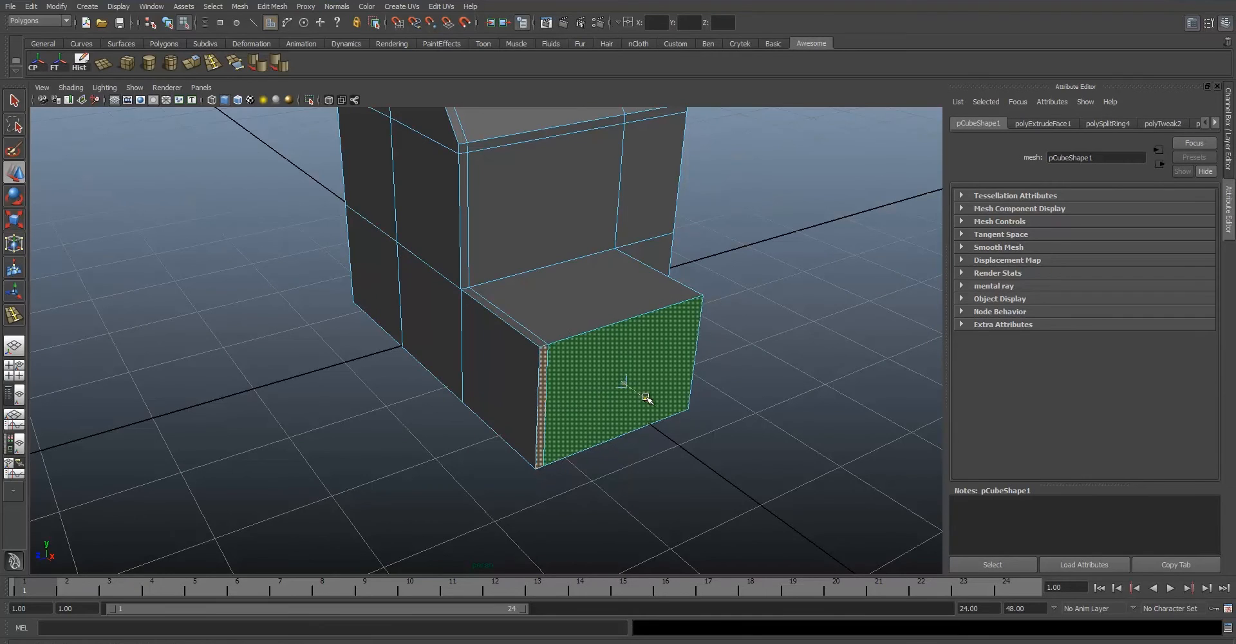
# Extrude the side extension's end face outward beyond the house's gable and return to object mode.
pyautogui.keyDown('alt'); pyautogui.moveTo(629, 389); pyautogui.dragTo(575, 484); pyautogui.keyUp('alt')
pyautogui.click(539, 363)
pyautogui.click(194, 62)
pyautogui.moveTo(533, 551); pyautogui.dragTo(589, 346)
pyautogui.moveTo(573, 287); pyautogui.dragTo(675, 271, button='right')
pyautogui.scroll(-6, 663, 299)
pyautogui.keyDown('alt'); pyautogui.moveTo(648, 328); pyautogui.dragTo(656, 354, button='middle'); pyautogui.keyUp('alt')
pyautogui.keyDown('alt'); pyautogui.moveTo(657, 353); pyautogui.dragTo(520, 347); pyautogui.keyUp('alt')
pyautogui.keyDown('alt'); pyautogui.moveTo(520, 347); pyautogui.dragTo(484, 320, button='middle'); pyautogui.keyUp('alt')
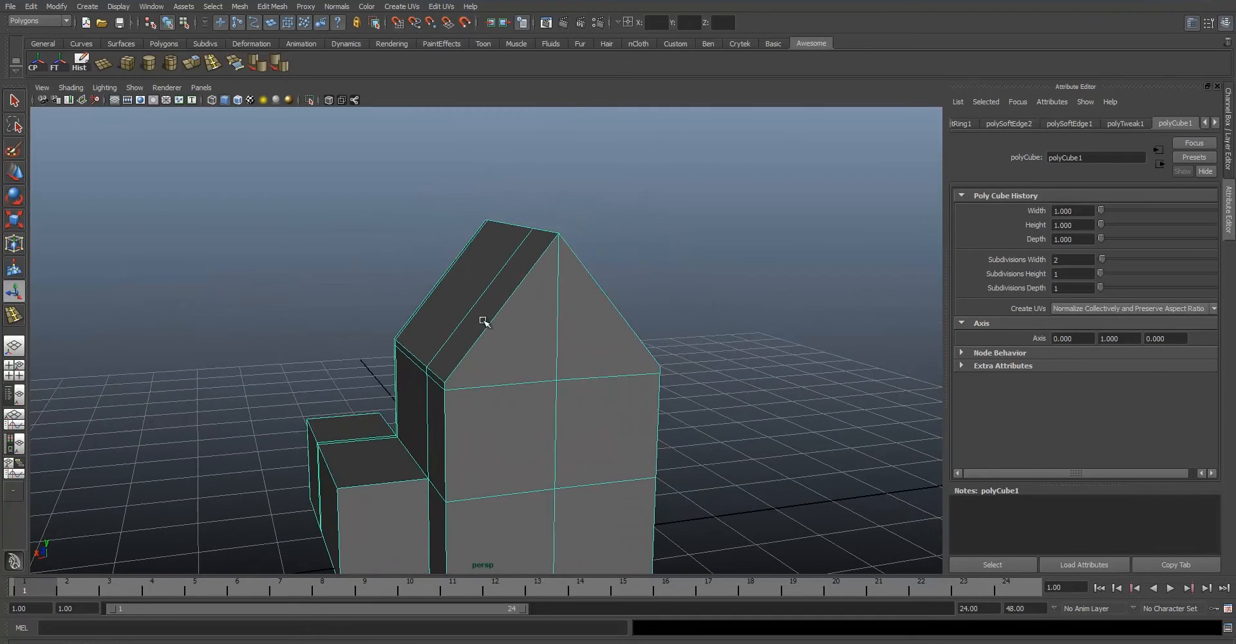
# Select the faces of the roof slopes and extrude them outward about 0.43 units.
pyautogui.moveTo(482, 341); pyautogui.dragTo(481, 351, button='right')
pyautogui.click(477, 334)
pyautogui.keyDown('alt'); pyautogui.moveTo(477, 334); pyautogui.dragTo(599, 338); pyautogui.keyUp('alt')
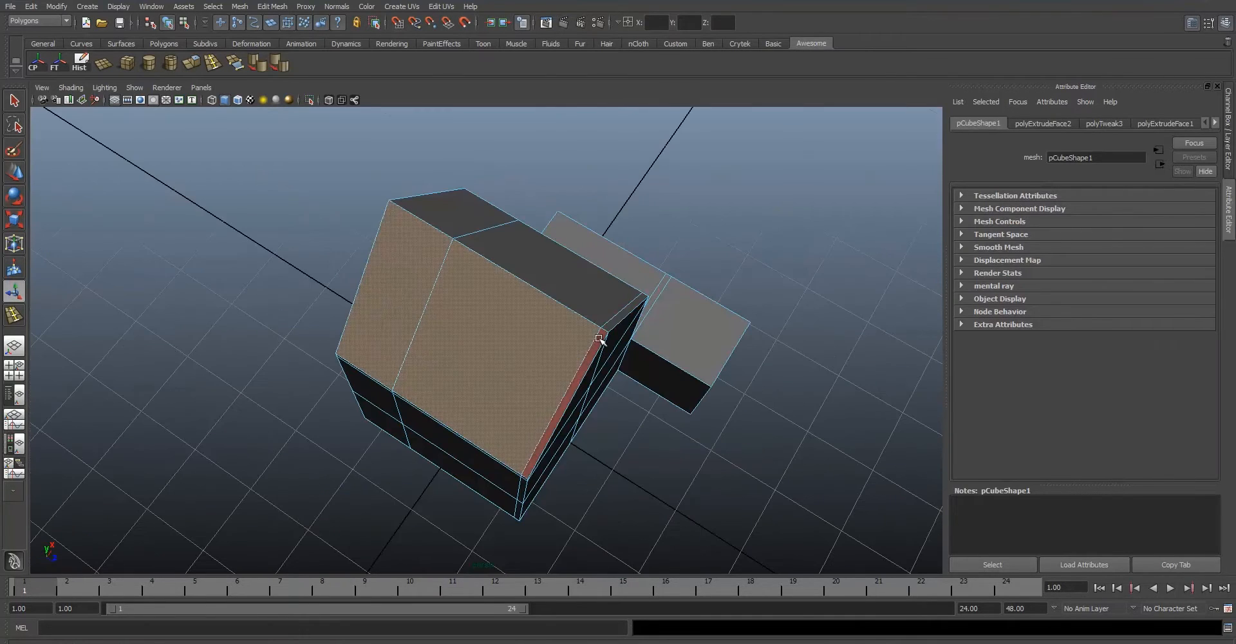
pyautogui.keyDown('alt'); pyautogui.moveTo(479, 216); pyautogui.dragTo(338, 169); pyautogui.keyUp('alt')
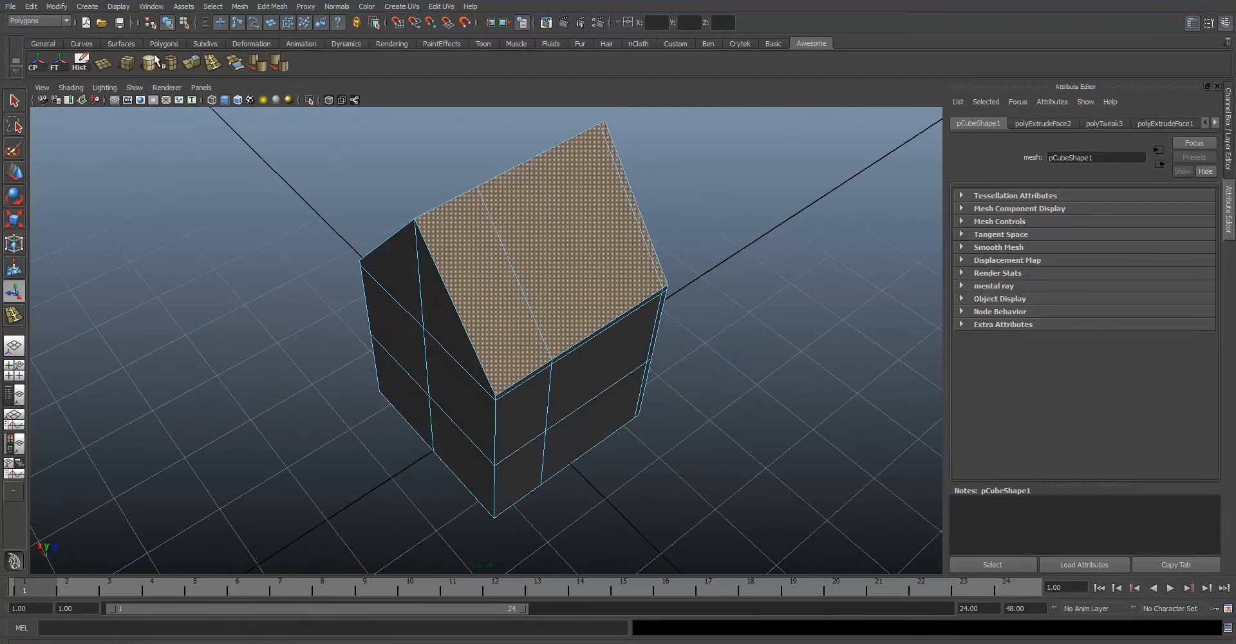
pyautogui.click(191, 62)
pyautogui.keyDown('alt'); pyautogui.moveTo(470, 419); pyautogui.dragTo(561, 278); pyautogui.keyUp('alt')
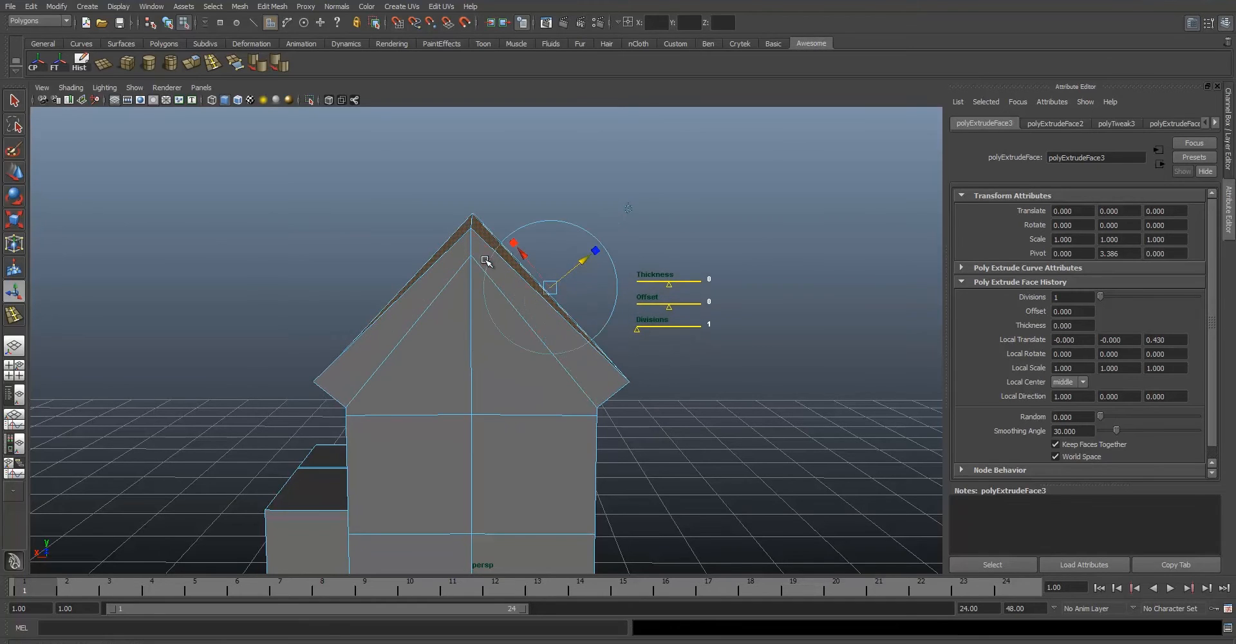
pyautogui.moveTo(597, 257); pyautogui.dragTo(560, 292)
# Undo the roof extrusion's offset and pull the roof faces outward again by about 0.29 units.
pyautogui.keyDown('alt'); pyautogui.moveTo(626, 222); pyautogui.dragTo(525, 220); pyautogui.keyUp('alt')
pyautogui.keyDown('alt'); pyautogui.moveTo(458, 285); pyautogui.dragTo(639, 270); pyautogui.keyUp('alt')
pyautogui.hotkey('ctrl', 'z')
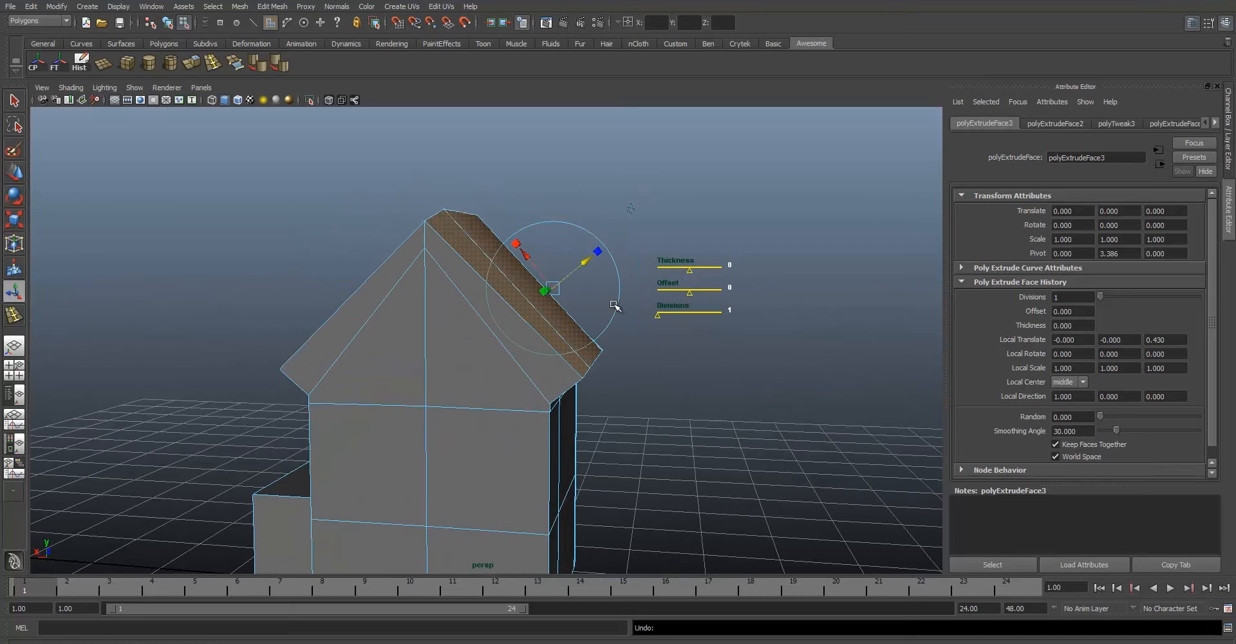
pyautogui.hotkey('ctrl', 'z')
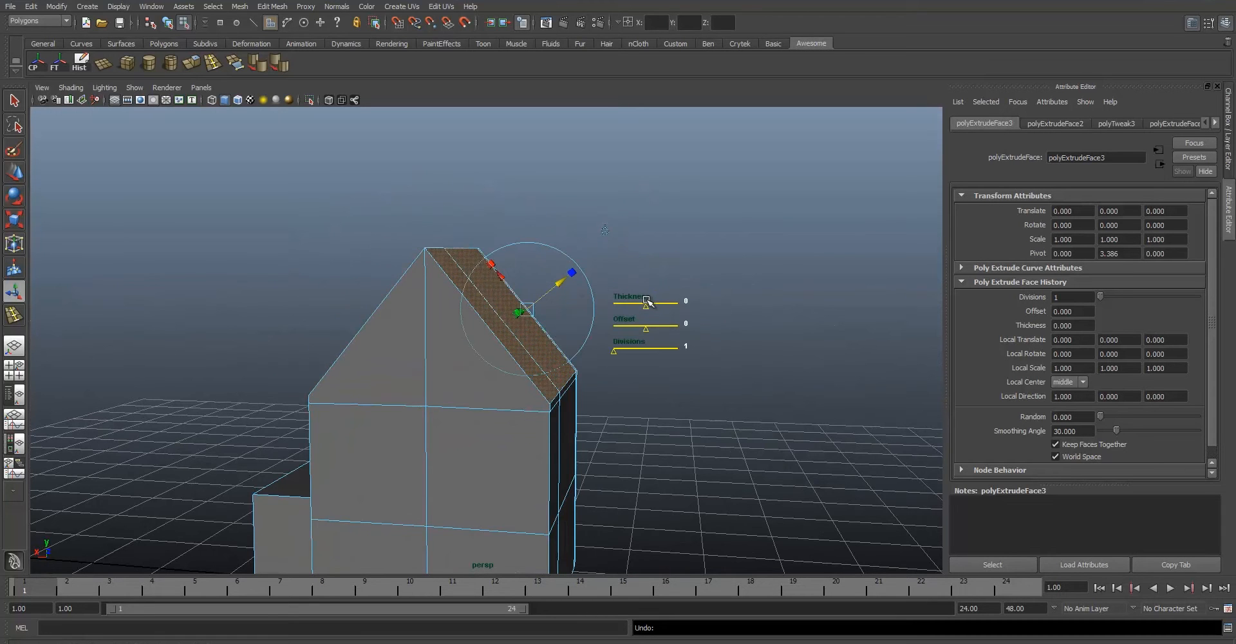
pyautogui.moveTo(549, 293)
pyautogui.keyDown('alt'); pyautogui.mouseDown()
pyautogui.moveTo(516, 326)
pyautogui.moveTo(544, 297)
pyautogui.mouseUp(); pyautogui.keyUp('alt')
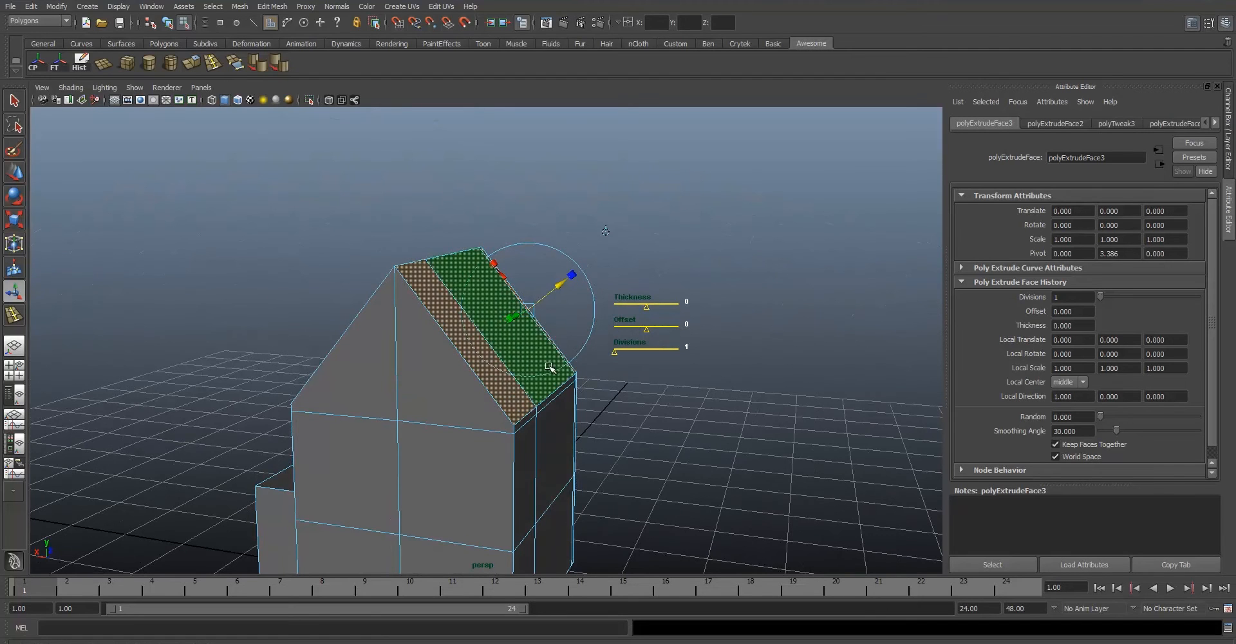
pyautogui.moveTo(551, 292); pyautogui.dragTo(568, 279)
# Select a wall face below the gable, and undo the face selection and the roof extrusion.
pyautogui.moveTo(438, 381); pyautogui.dragTo(432, 407, button='right')
pyautogui.click(425, 406)
pyautogui.click(421, 460)
pyautogui.press('w')
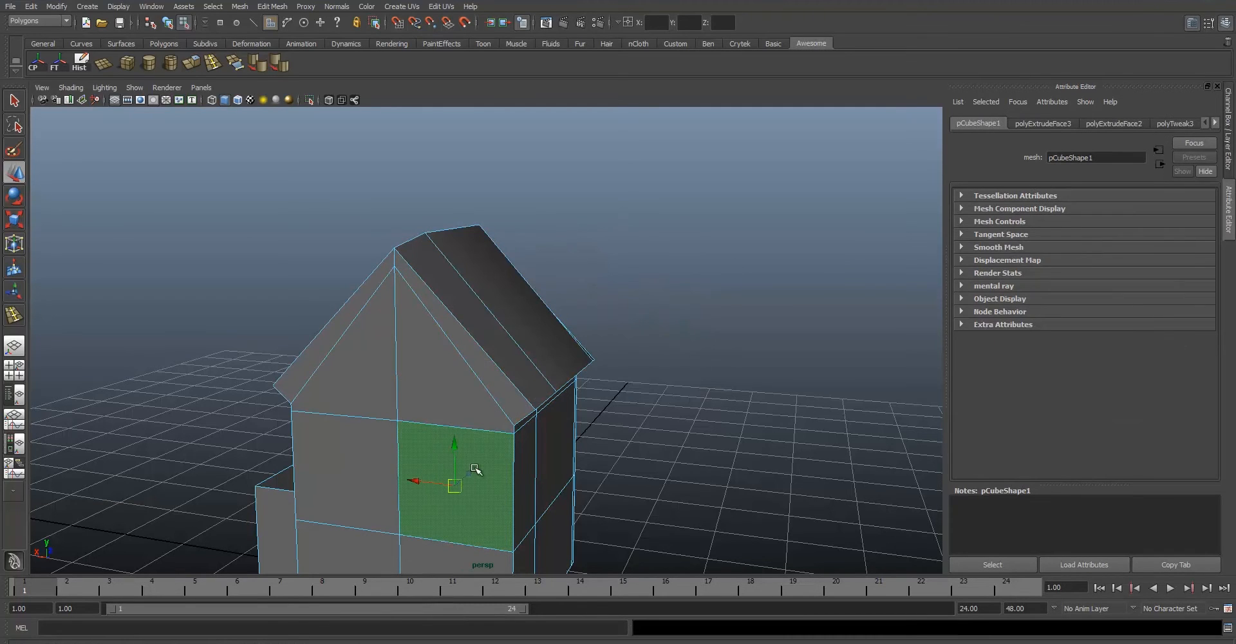
pyautogui.hotkey('ctrl', 'z')
pyautogui.hotkey('ctrl', 'z')
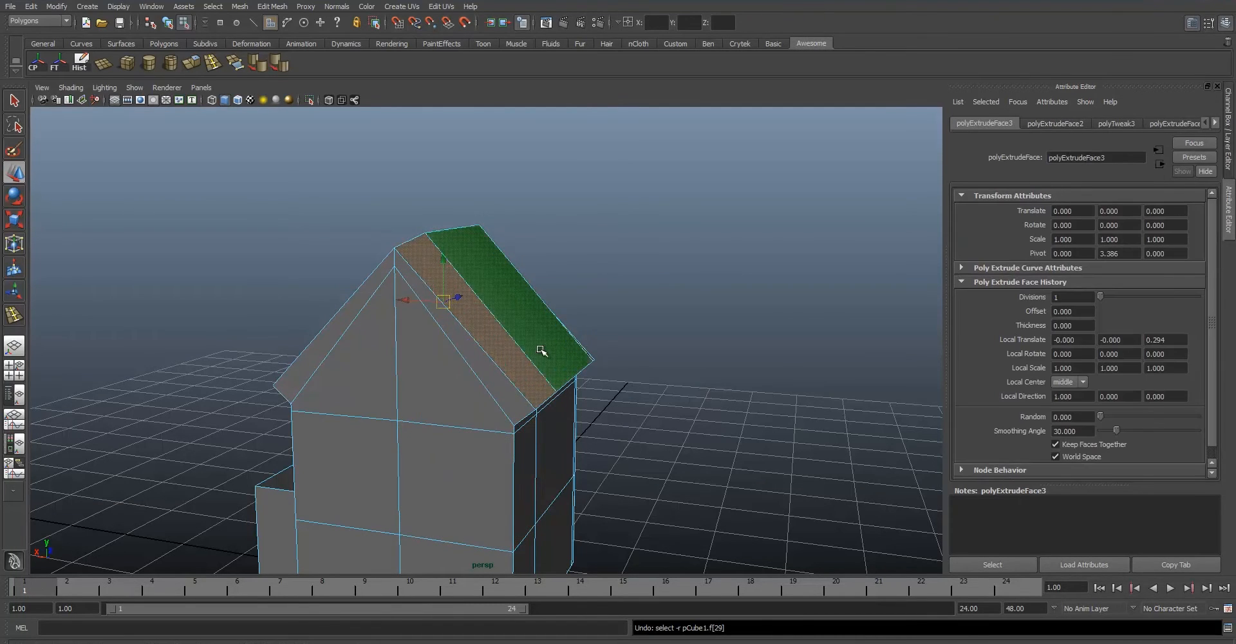
pyautogui.hotkey('ctrl', 'z')
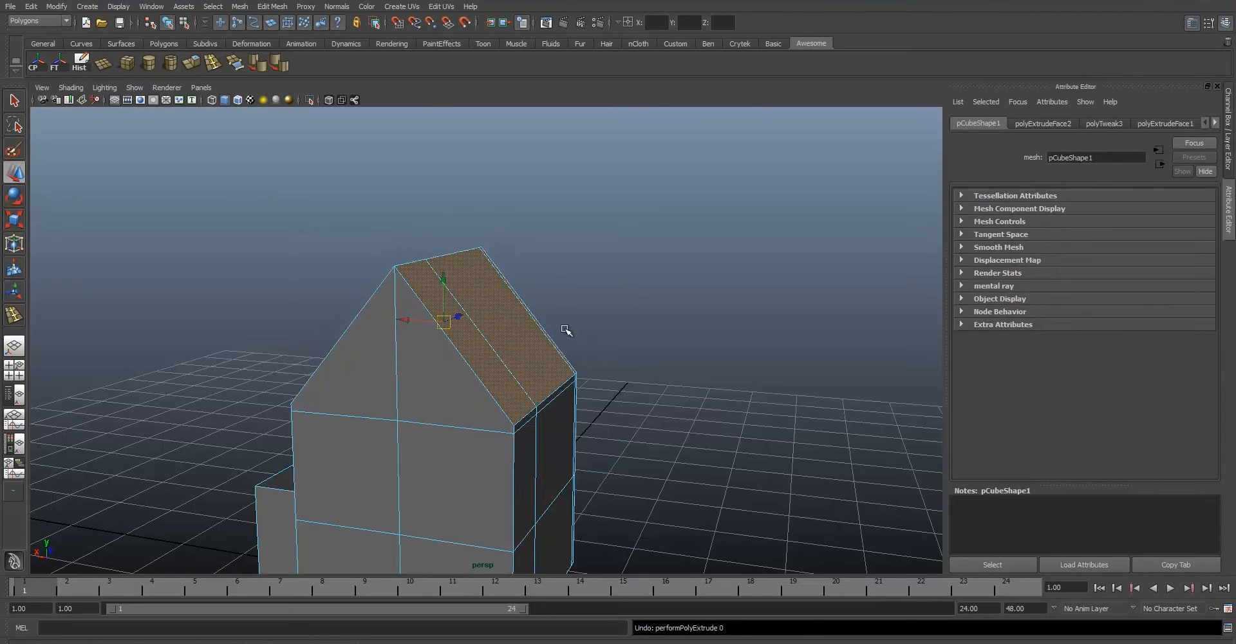
# Examine which roof and wall faces are selected from several sides, in shaded and wireframe display.
pyautogui.keyDown('alt'); pyautogui.moveTo(502, 383); pyautogui.dragTo(491, 345); pyautogui.keyUp('alt')
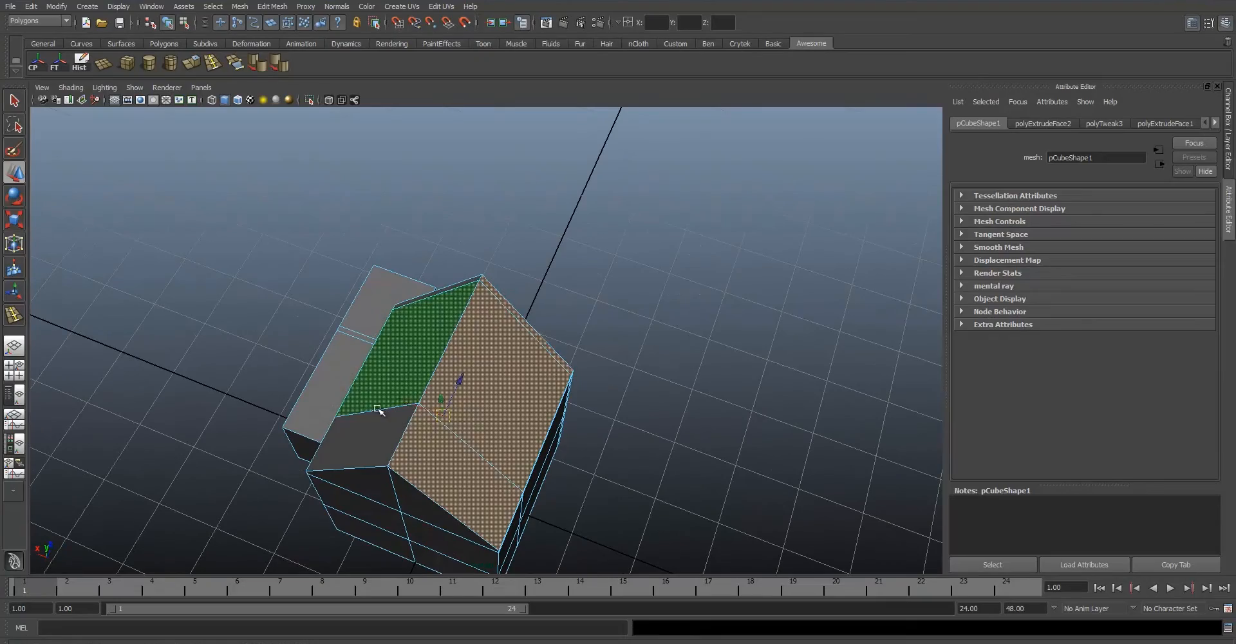
pyautogui.keyDown('alt'); pyautogui.moveTo(450, 287); pyautogui.dragTo(687, 469); pyautogui.keyUp('alt')
pyautogui.moveTo(532, 353)
pyautogui.keyDown('alt'); pyautogui.mouseDown()
pyautogui.moveTo(557, 345)
pyautogui.moveTo(513, 339)
pyautogui.mouseUp(); pyautogui.keyUp('alt')
pyautogui.keyDown('alt'); pyautogui.moveTo(619, 343); pyautogui.dragTo(402, 321); pyautogui.keyUp('alt')
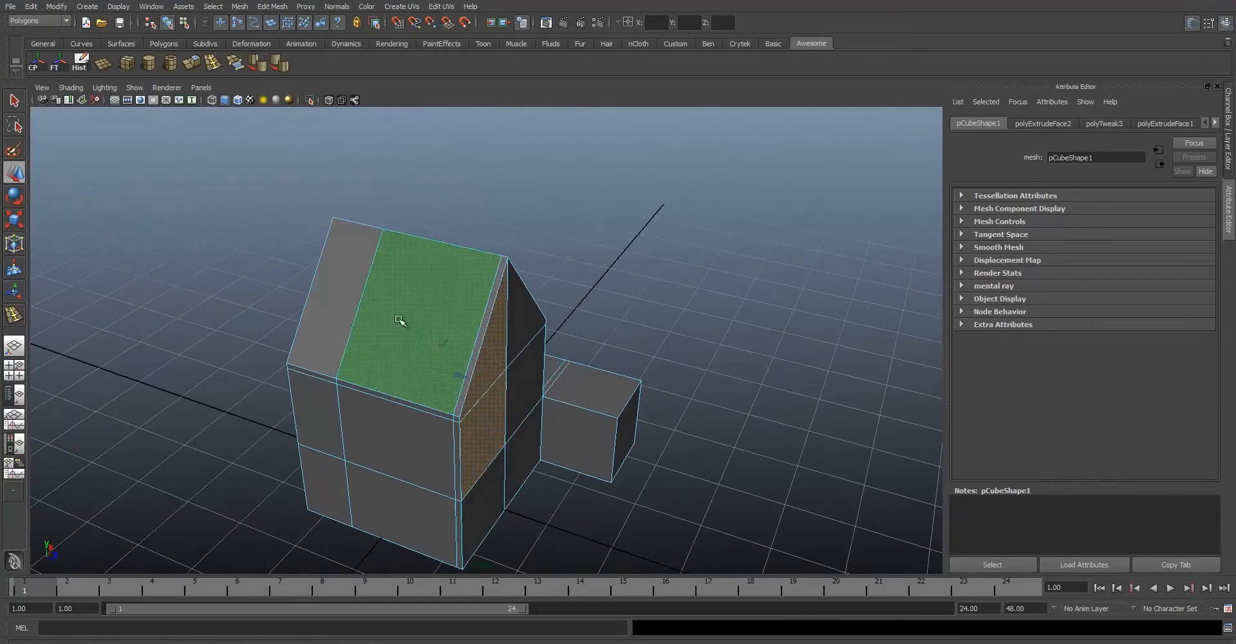
pyautogui.keyDown('alt'); pyautogui.moveTo(510, 381); pyautogui.dragTo(663, 390); pyautogui.keyUp('alt')
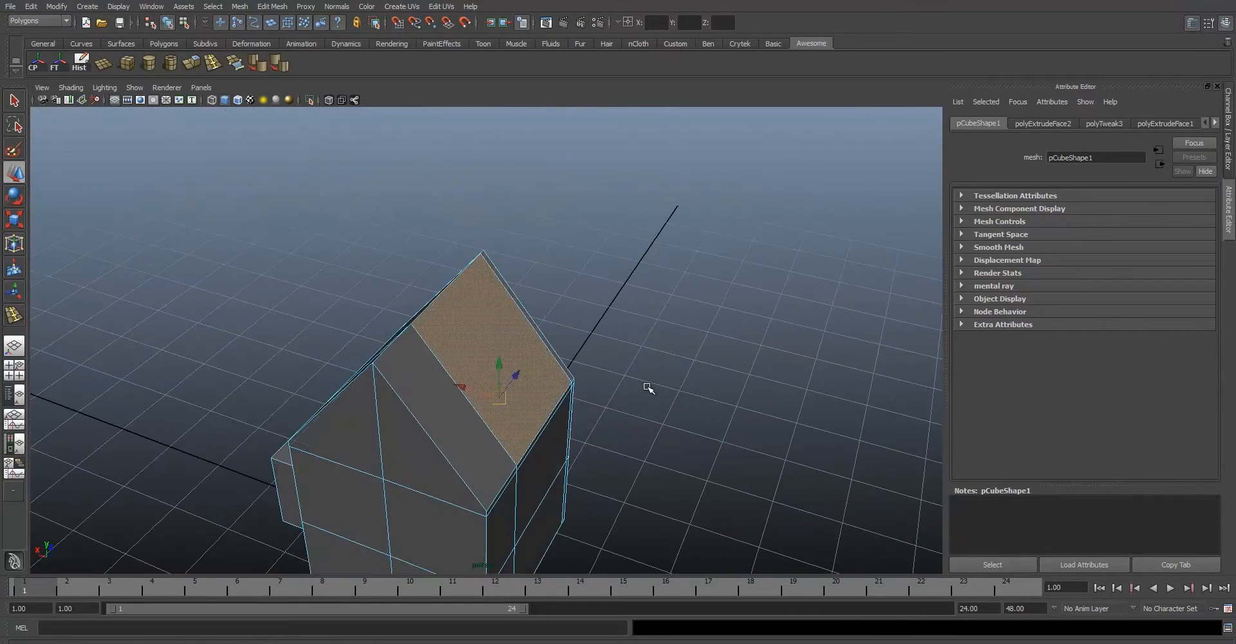
pyautogui.press('4')
pyautogui.moveTo(557, 353)
pyautogui.keyDown('alt'); pyautogui.mouseDown()
pyautogui.moveTo(593, 358)
pyautogui.moveTo(486, 350)
pyautogui.mouseUp(); pyautogui.keyUp('alt')
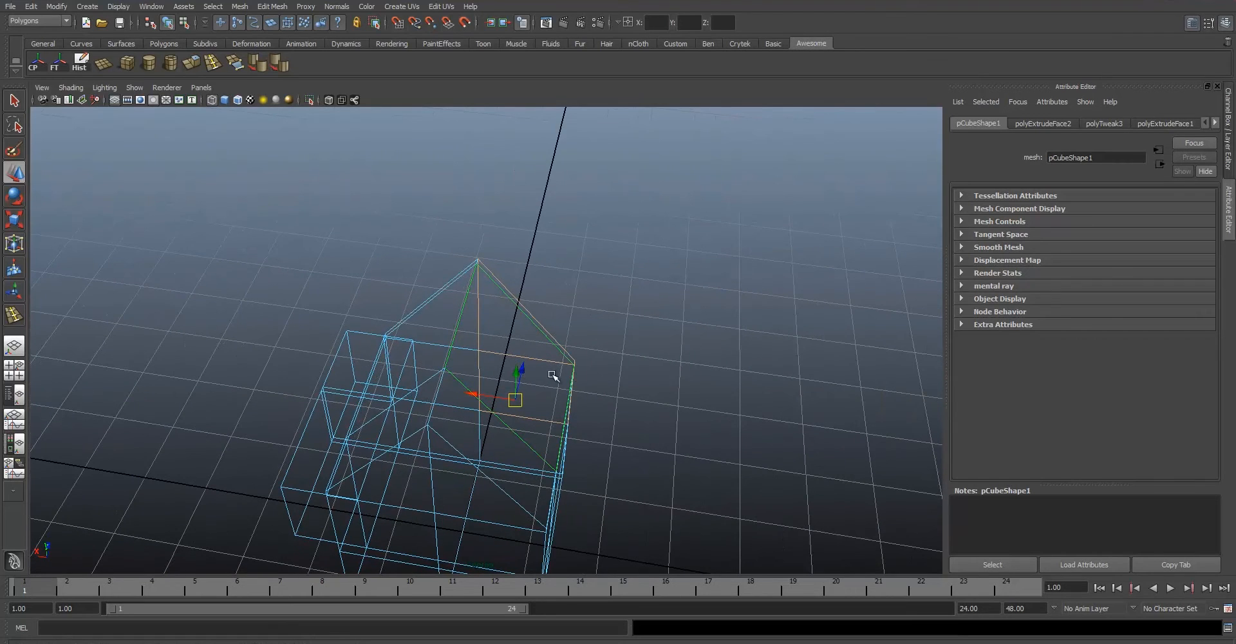
pyautogui.press('5')
# Clear the selection, turn on camera-based marquee selection for the Select tool, and select only the roof slope faces.
pyautogui.click(668, 354)
pyautogui.keyDown('alt'); pyautogui.moveTo(667, 354); pyautogui.dragTo(217, 247); pyautogui.keyUp('alt')
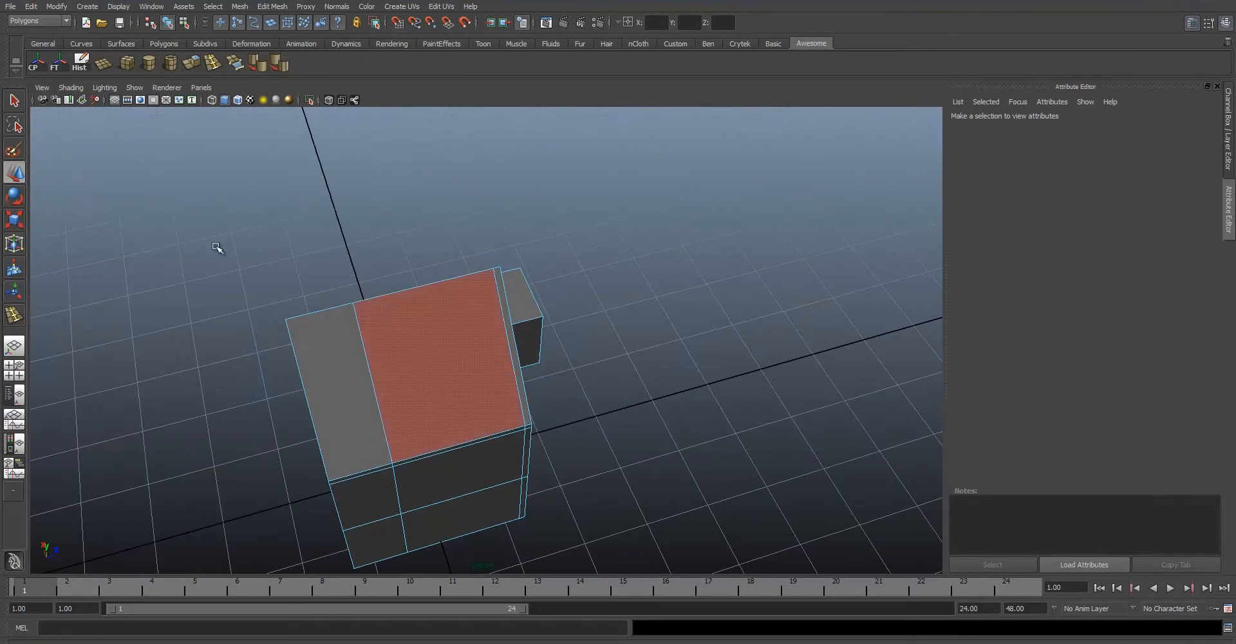
pyautogui.doubleClick(14, 105)
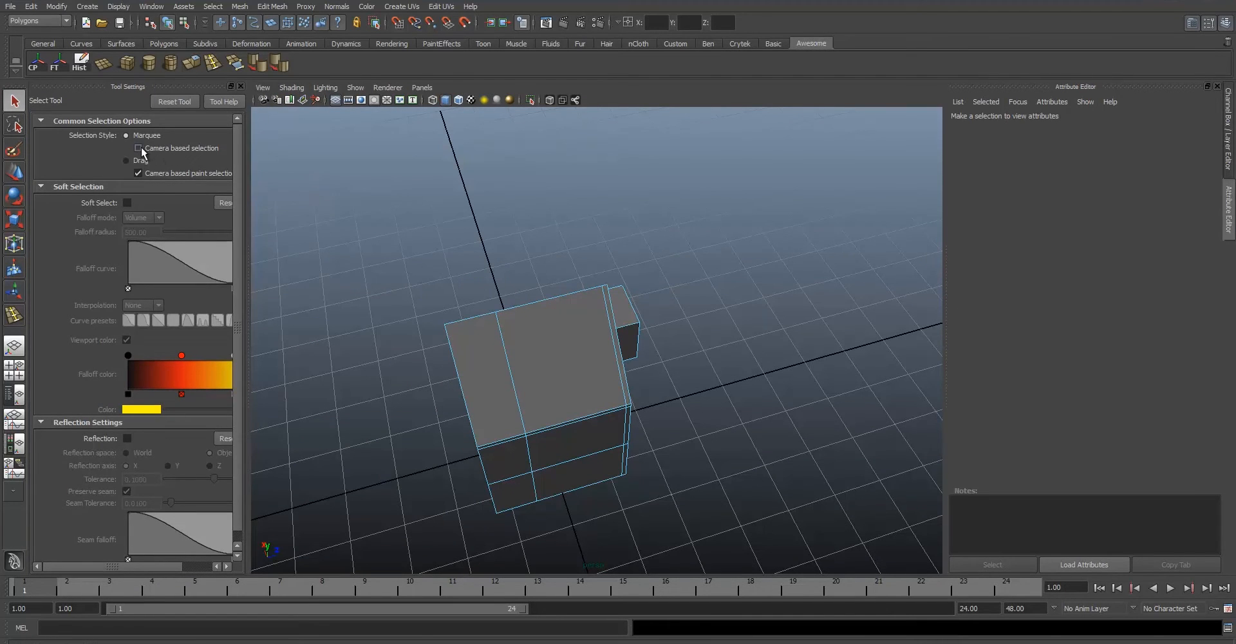
pyautogui.keyDown('alt'); pyautogui.moveTo(504, 332); pyautogui.dragTo(547, 336); pyautogui.keyUp('alt')
pyautogui.moveTo(607, 441); pyautogui.dragTo(615, 439)
pyautogui.keyDown('alt'); pyautogui.moveTo(744, 422); pyautogui.dragTo(562, 333); pyautogui.keyUp('alt')
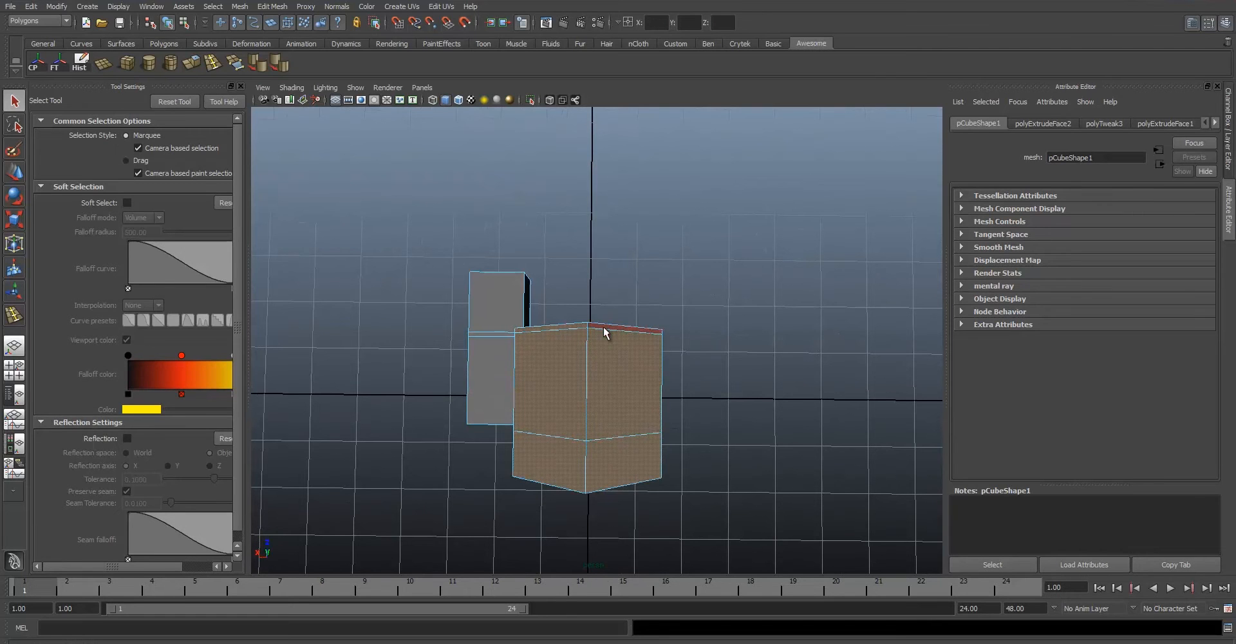
pyautogui.click(240, 86)
# Extrude the roof slope faces, raise them about 0.07 units along the world Y axis, and undo the extra sideways adjustment.
pyautogui.keyDown('alt'); pyautogui.moveTo(528, 312); pyautogui.dragTo(483, 304); pyautogui.keyUp('alt')
pyautogui.keyDown('alt'); pyautogui.moveTo(494, 366); pyautogui.dragTo(502, 322); pyautogui.keyUp('alt')
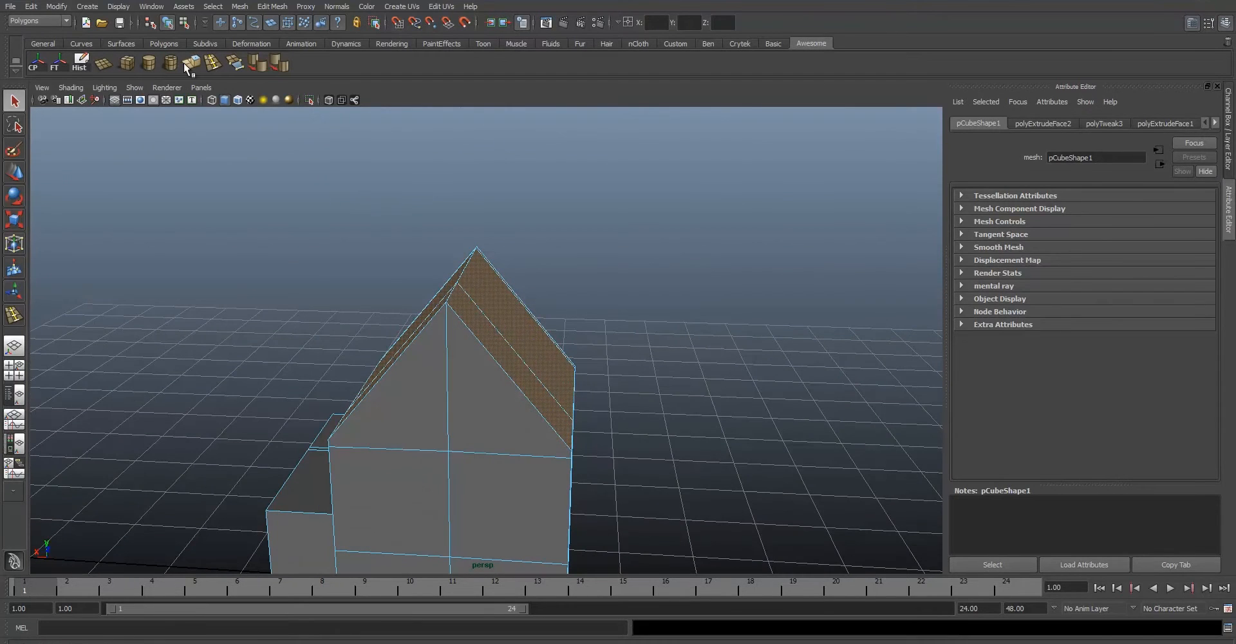
pyautogui.click(184, 63)
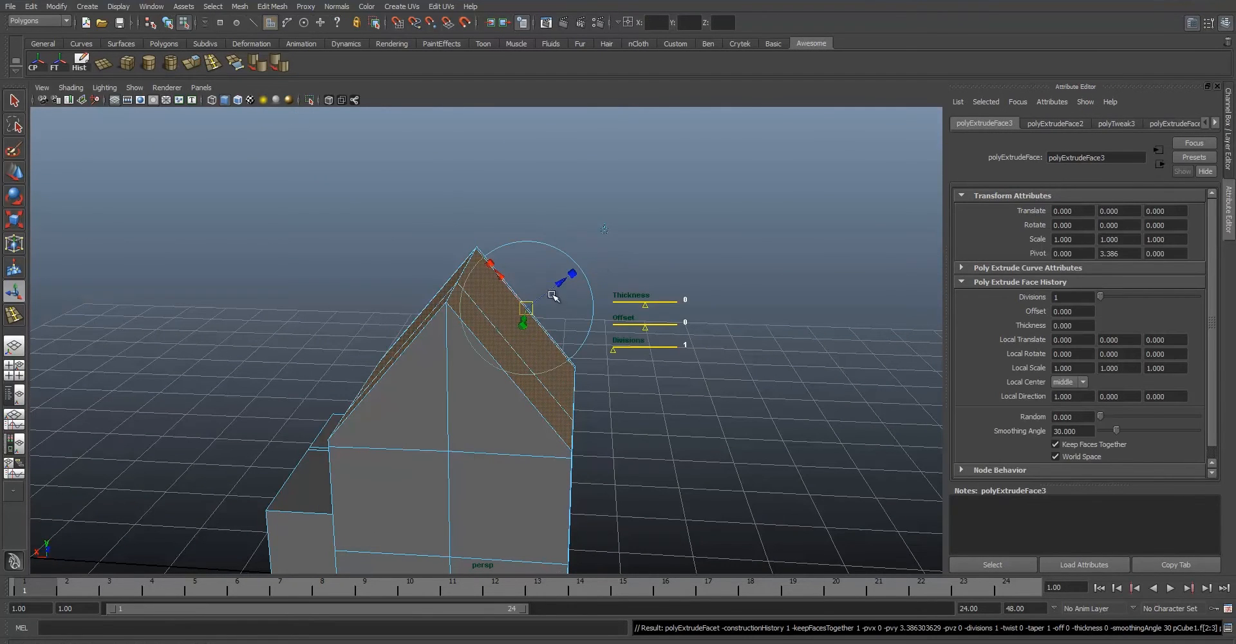
pyautogui.click(605, 229)
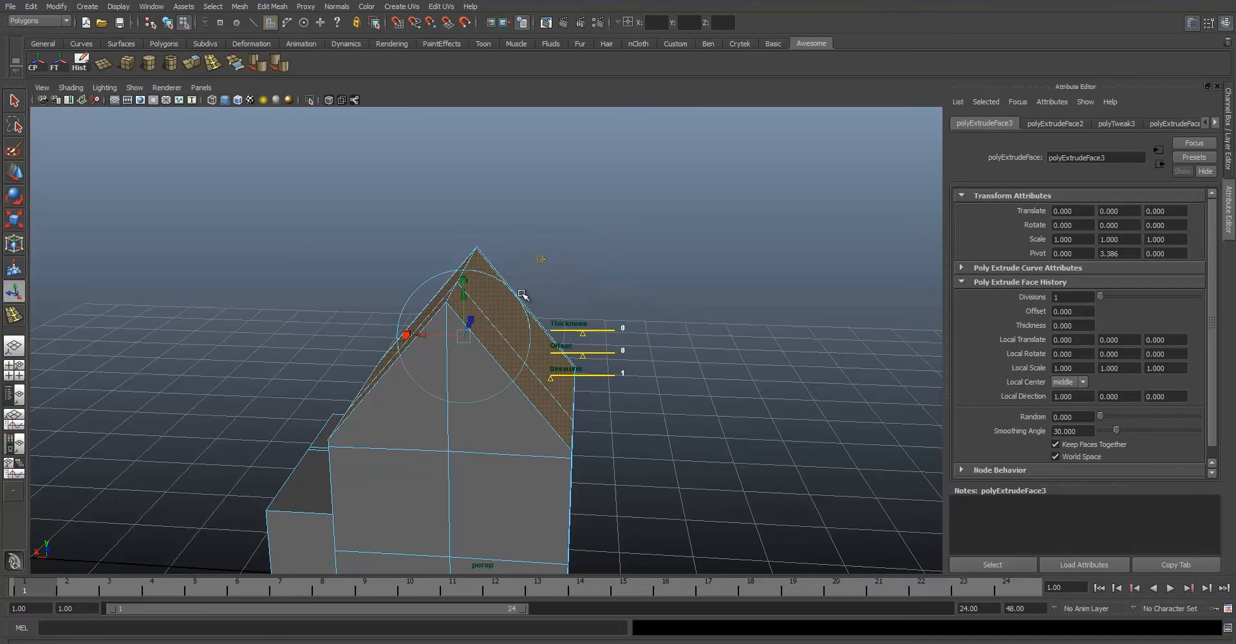
pyautogui.keyDown('alt'); pyautogui.moveTo(522, 294); pyautogui.dragTo(524, 288); pyautogui.keyUp('alt')
pyautogui.keyDown('alt'); pyautogui.moveTo(580, 322); pyautogui.dragTo(561, 294); pyautogui.keyUp('alt')
pyautogui.moveTo(485, 198); pyautogui.dragTo(482, 139)
pyautogui.moveTo(452, 188); pyautogui.dragTo(317, 216)
pyautogui.hotkey('ctrl', 'z')
# Select the narrow roof-edge faces that run along the gables at both ends of the house.
pyautogui.keyDown('alt'); pyautogui.moveTo(529, 215); pyautogui.dragTo(479, 332); pyautogui.keyUp('alt')
pyautogui.keyDown('alt'); pyautogui.moveTo(450, 275); pyautogui.dragTo(254, 427); pyautogui.keyUp('alt')
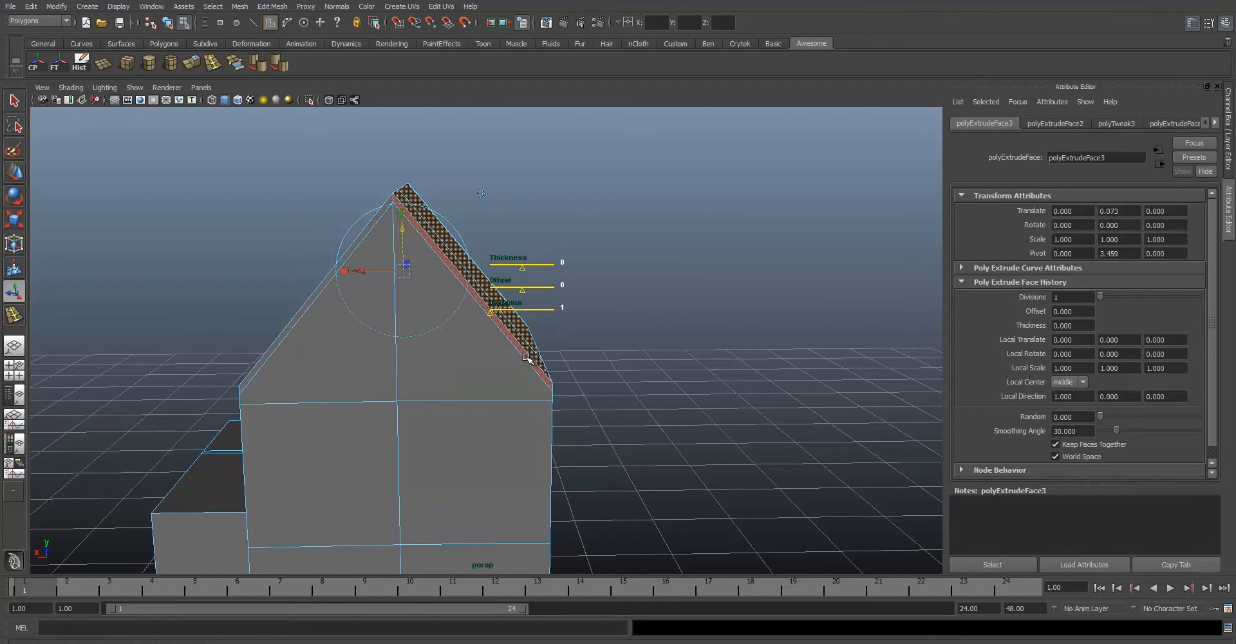
pyautogui.click(526, 358)
pyautogui.keyDown('alt'); pyautogui.moveTo(526, 358); pyautogui.dragTo(456, 259); pyautogui.keyUp('alt')
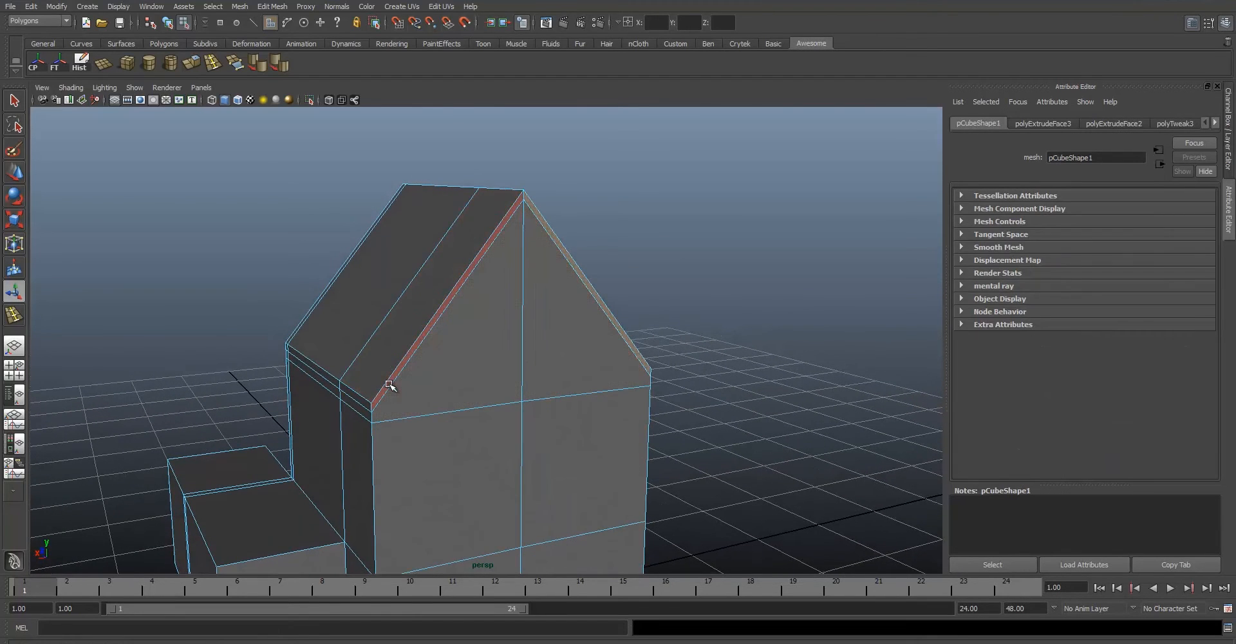
pyautogui.keyDown('alt'); pyautogui.moveTo(322, 372); pyautogui.dragTo(521, 257); pyautogui.keyUp('alt')
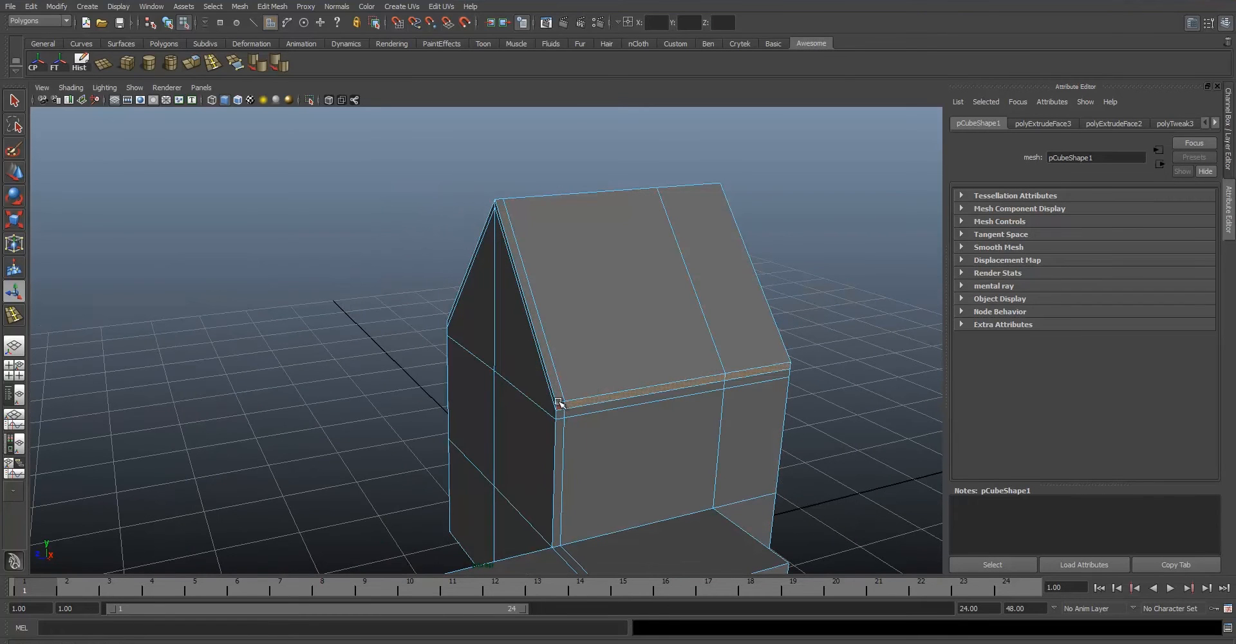
pyautogui.keyDown('alt'); pyautogui.moveTo(442, 248); pyautogui.dragTo(525, 301); pyautogui.keyUp('alt')
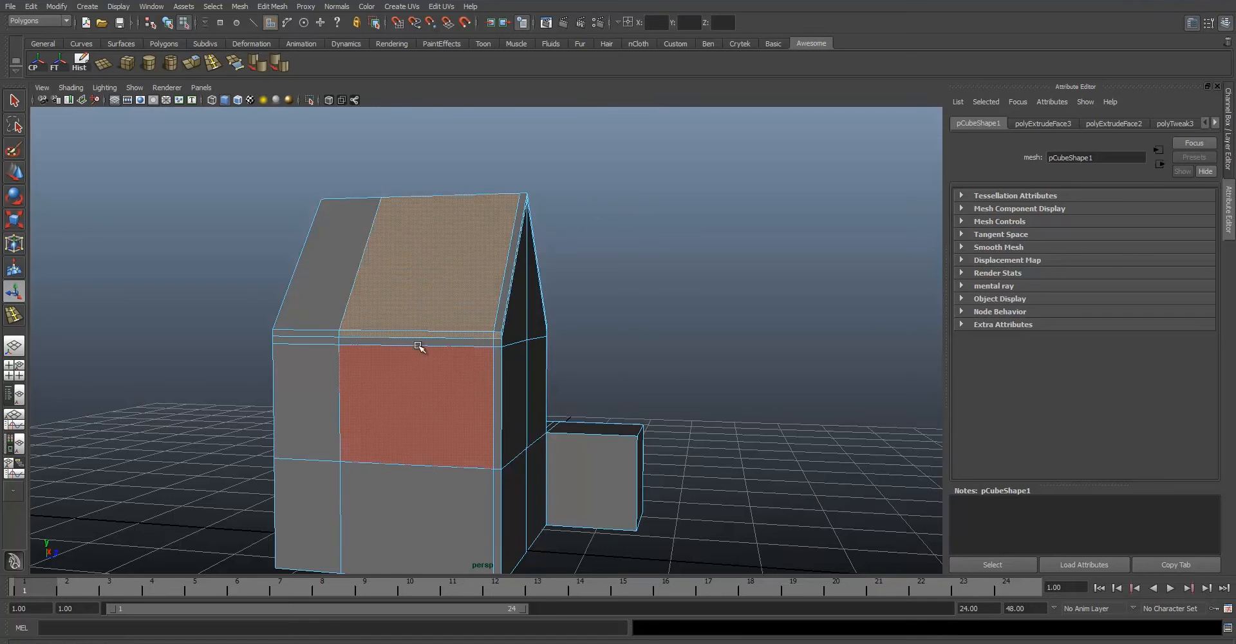
pyautogui.keyDown('alt'); pyautogui.moveTo(457, 259); pyautogui.dragTo(353, 359); pyautogui.keyUp('alt')
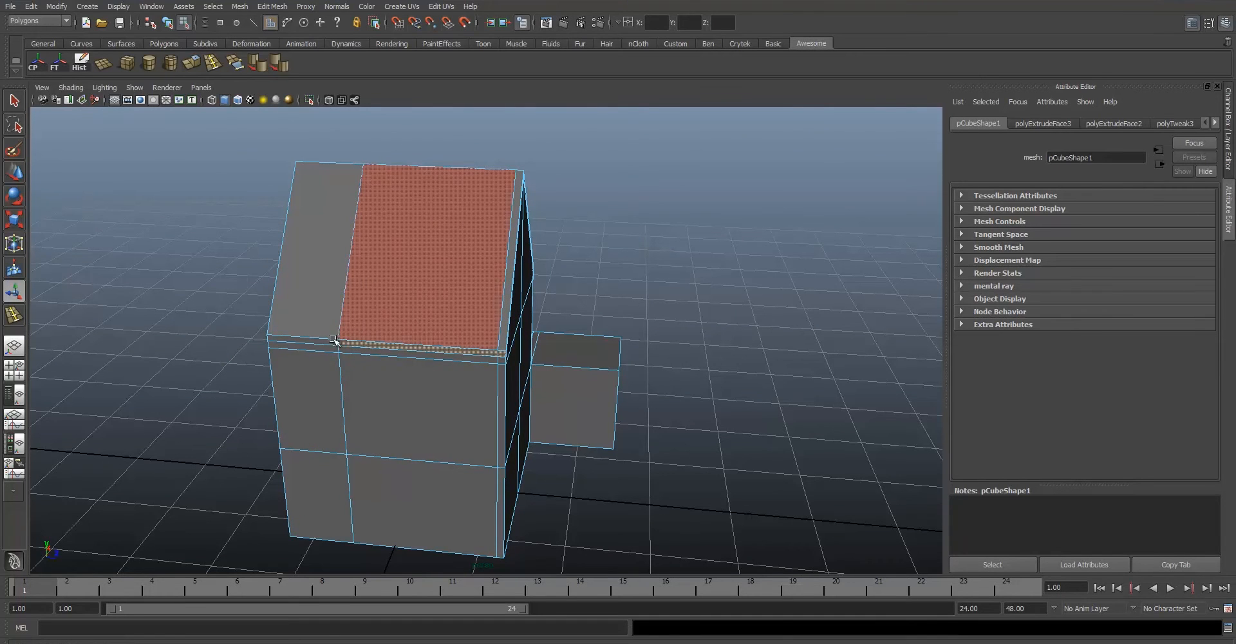
pyautogui.keyDown('alt'); pyautogui.moveTo(278, 319); pyautogui.dragTo(491, 351); pyautogui.keyUp('alt')
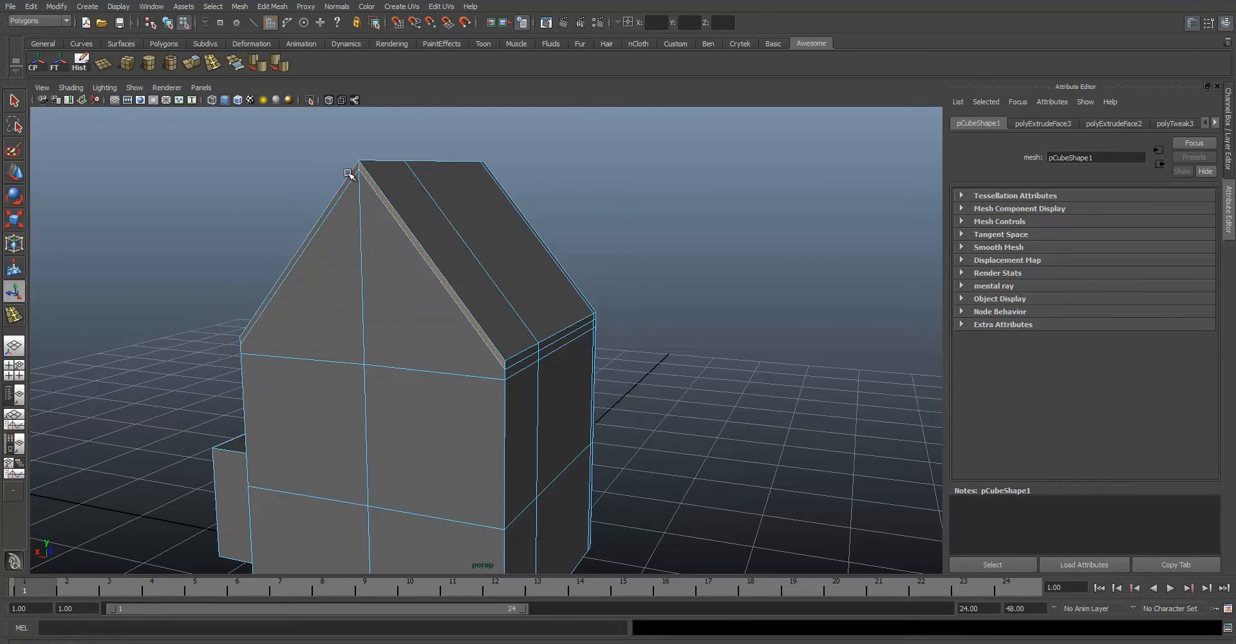
pyautogui.keyDown('alt'); pyautogui.moveTo(350, 179); pyautogui.dragTo(453, 280); pyautogui.keyUp('alt')
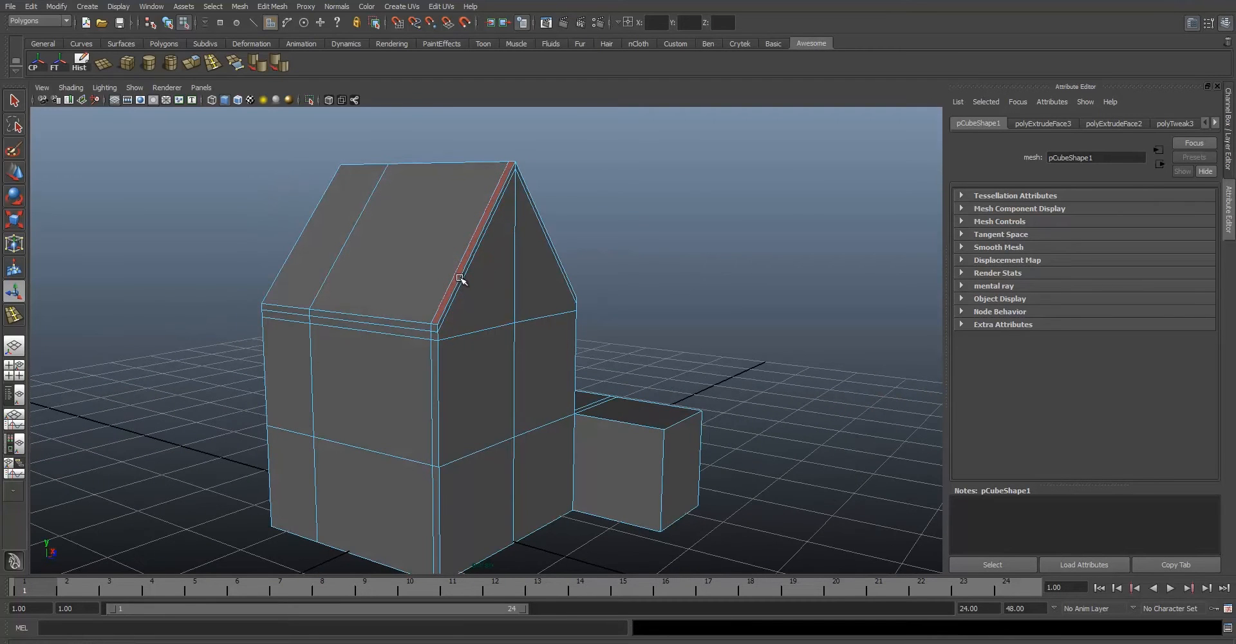
pyautogui.keyDown('alt'); pyautogui.moveTo(563, 271); pyautogui.dragTo(465, 224); pyautogui.keyUp('alt')
# Extrude the gable-end roof-edge faces outward so the roof overhangs the front and back walls.
pyautogui.click(194, 60)
pyautogui.keyDown('alt'); pyautogui.moveTo(193, 209); pyautogui.dragTo(293, 228); pyautogui.keyUp('alt')
pyautogui.moveTo(546, 263); pyautogui.dragTo(511, 256)
# Select the narrow eave faces along the lower roof edges on both long sides of the house.
pyautogui.keyDown('alt'); pyautogui.moveTo(361, 322); pyautogui.dragTo(446, 327); pyautogui.keyUp('alt')
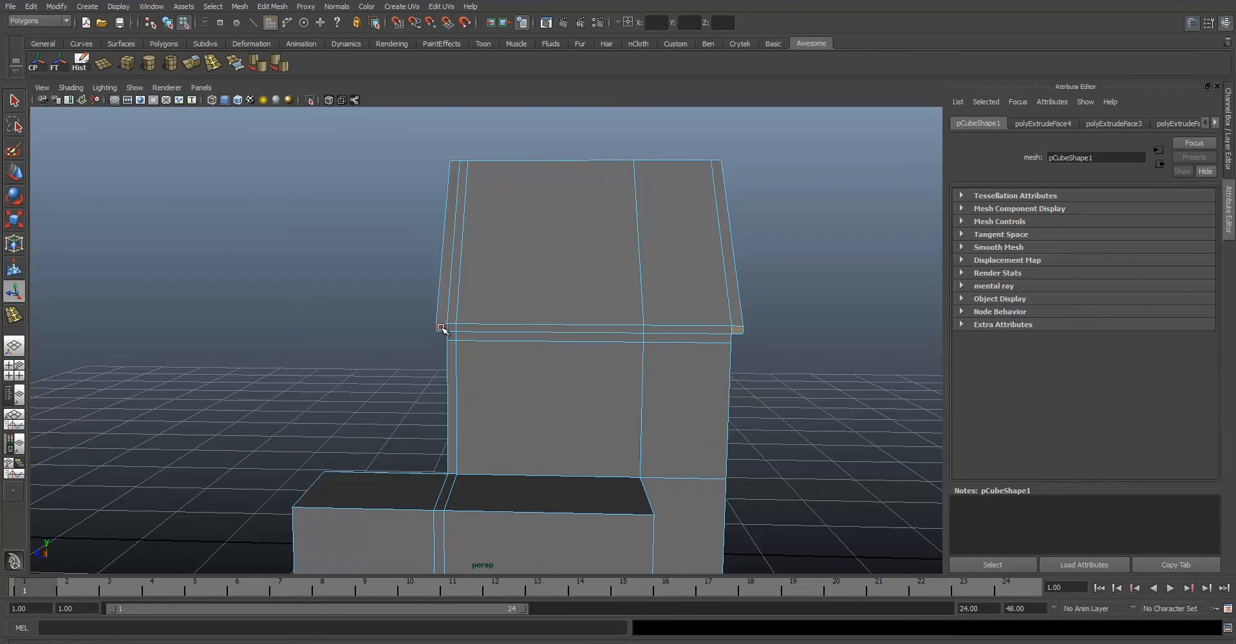
pyautogui.moveTo(444, 329); pyautogui.dragTo(755, 352)
pyautogui.keyDown('alt'); pyautogui.moveTo(402, 324); pyautogui.dragTo(489, 335); pyautogui.keyUp('alt')
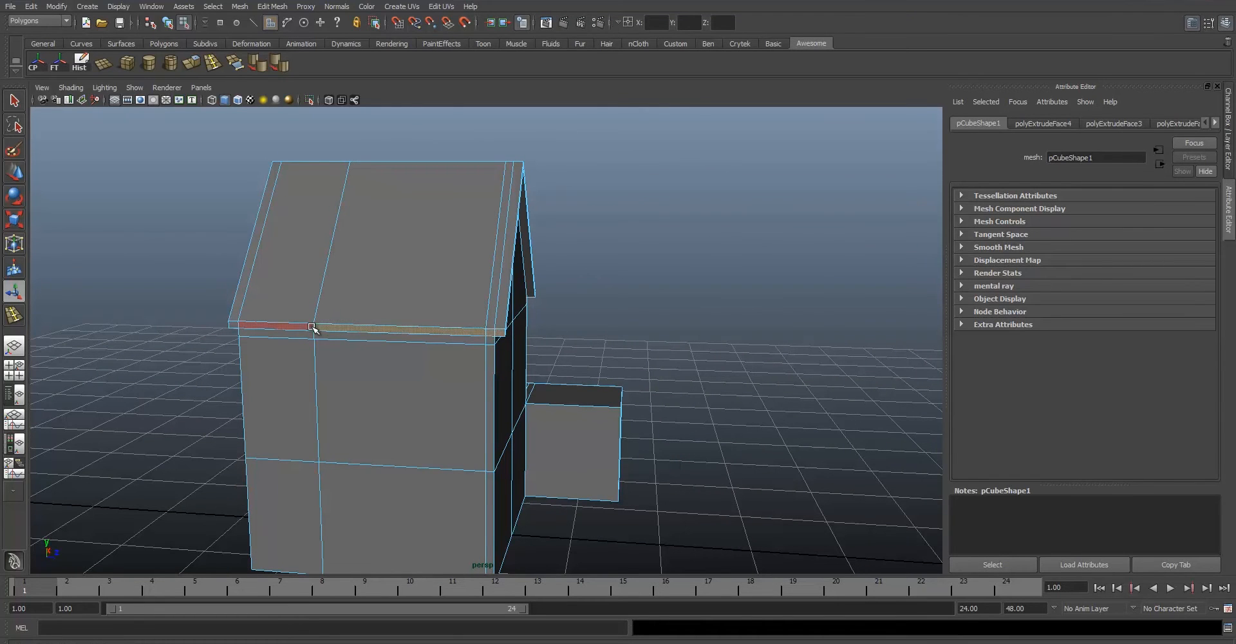
pyautogui.keyDown('alt'); pyautogui.moveTo(569, 324); pyautogui.dragTo(378, 316); pyautogui.keyUp('alt')
pyautogui.keyDown('alt'); pyautogui.moveTo(540, 316); pyautogui.dragTo(380, 280); pyautogui.keyUp('alt')
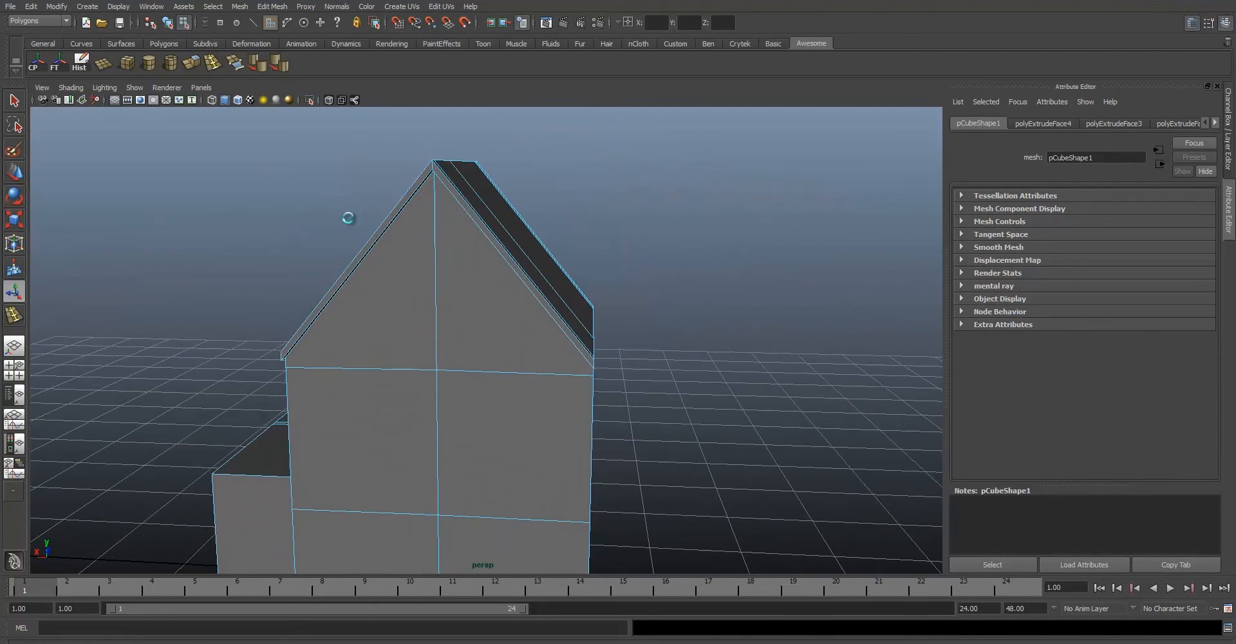
# Extrude the eave faces outward about 0.18 units and undo the additional offset of the extrusion.
pyautogui.scroll(3, 649, 332)
pyautogui.keyDown('alt'); pyautogui.moveTo(650, 334); pyautogui.dragTo(542, 323, button='middle'); pyautogui.keyUp('alt')
pyautogui.scroll(3, 502, 314)
pyautogui.moveTo(547, 278)
pyautogui.mouseDown()
pyautogui.moveTo(557, 280)
pyautogui.moveTo(538, 280)
pyautogui.mouseUp()
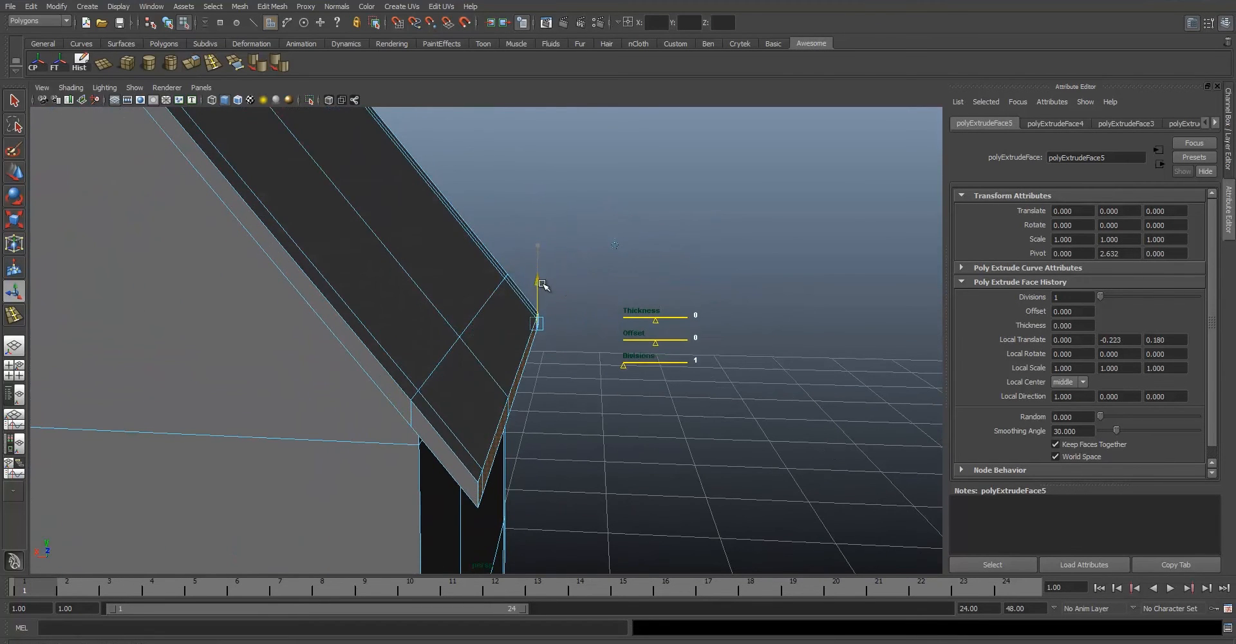
pyautogui.scroll(-5, 394, 320)
pyautogui.keyDown('alt'); pyautogui.moveTo(395, 320); pyautogui.dragTo(461, 334); pyautogui.keyUp('alt')
pyautogui.scroll(3, 380, 303)
pyautogui.moveTo(630, 293); pyautogui.dragTo(775, 267)
pyautogui.hotkey('ctrl', 'z')
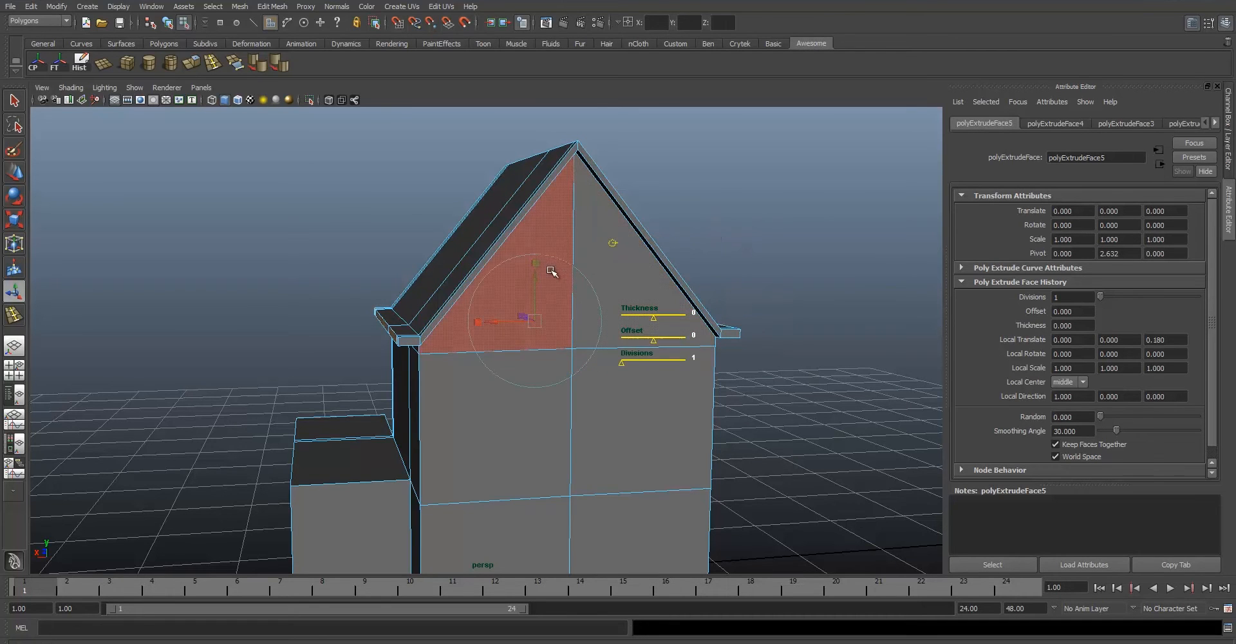
# Lower the extruded eave faces about 0.22 units along the world Y axis to continue the roof slope.
pyautogui.keyDown('alt'); pyautogui.moveTo(629, 273); pyautogui.dragTo(685, 266); pyautogui.keyUp('alt')
pyautogui.moveTo(510, 274); pyautogui.dragTo(513, 294)
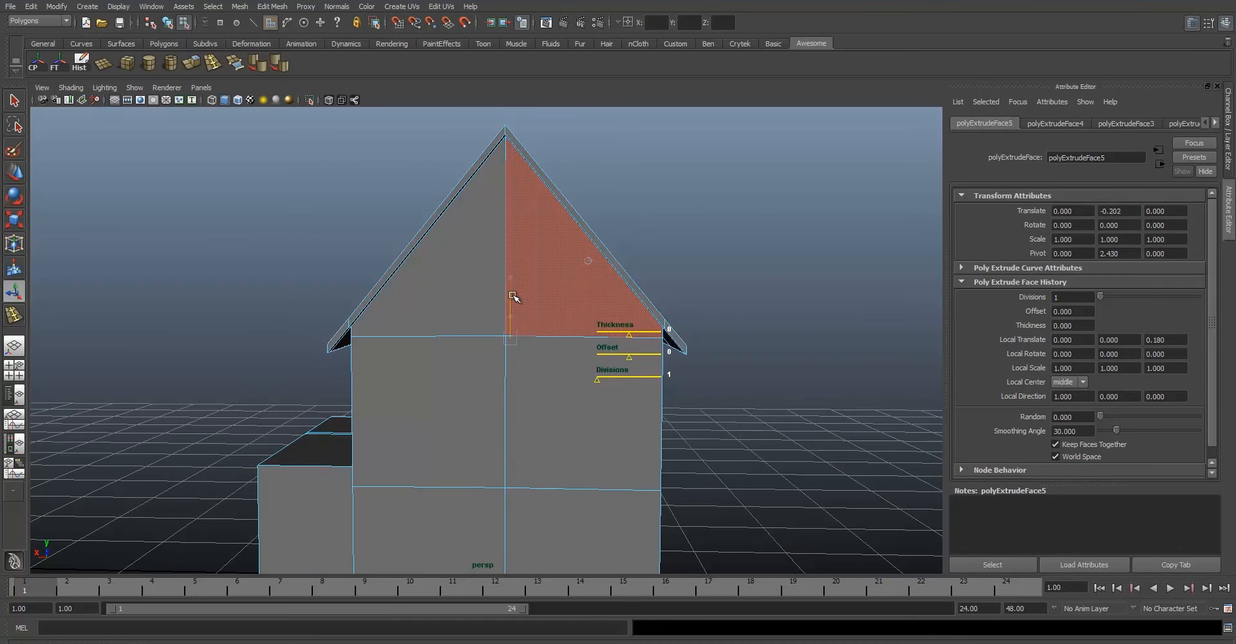
pyautogui.keyDown('alt'); pyautogui.moveTo(412, 282); pyautogui.dragTo(454, 327); pyautogui.keyUp('alt')
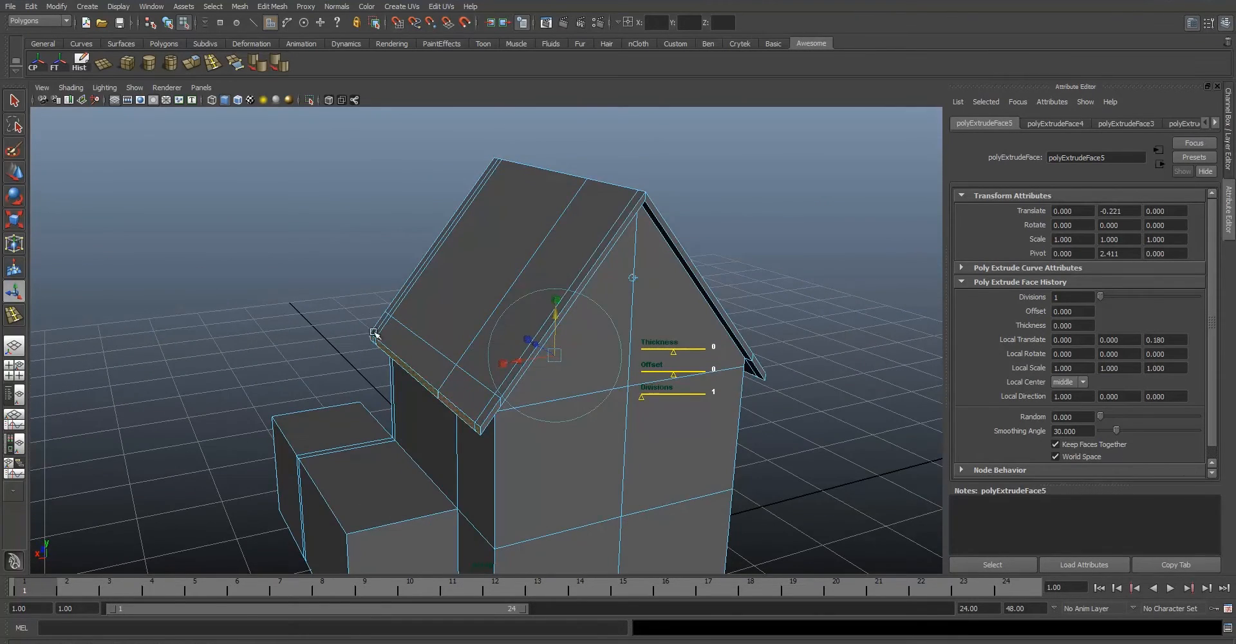
pyautogui.keyDown('alt'); pyautogui.moveTo(374, 333); pyautogui.dragTo(381, 313); pyautogui.keyUp('alt')
pyautogui.keyDown('alt'); pyautogui.moveTo(670, 337); pyautogui.dragTo(549, 325); pyautogui.keyUp('alt')
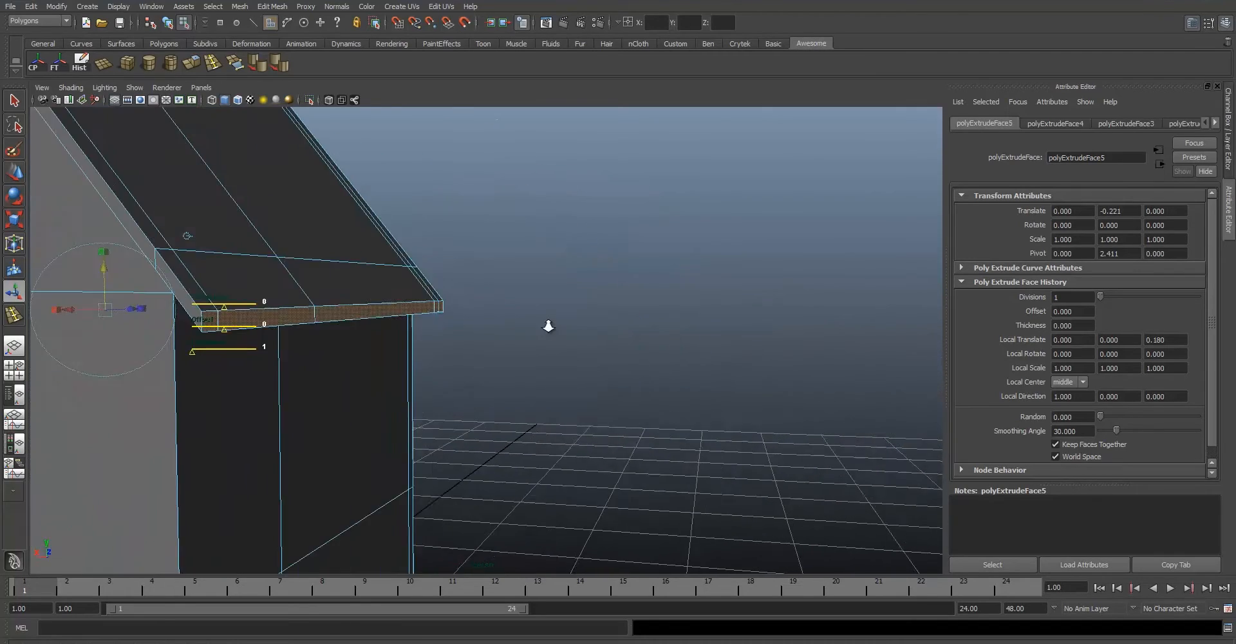
pyautogui.keyDown('alt'); pyautogui.moveTo(549, 326); pyautogui.dragTo(681, 342, button='right'); pyautogui.keyUp('alt')
pyautogui.keyDown('alt'); pyautogui.moveTo(332, 323); pyautogui.dragTo(599, 308); pyautogui.keyUp('alt')
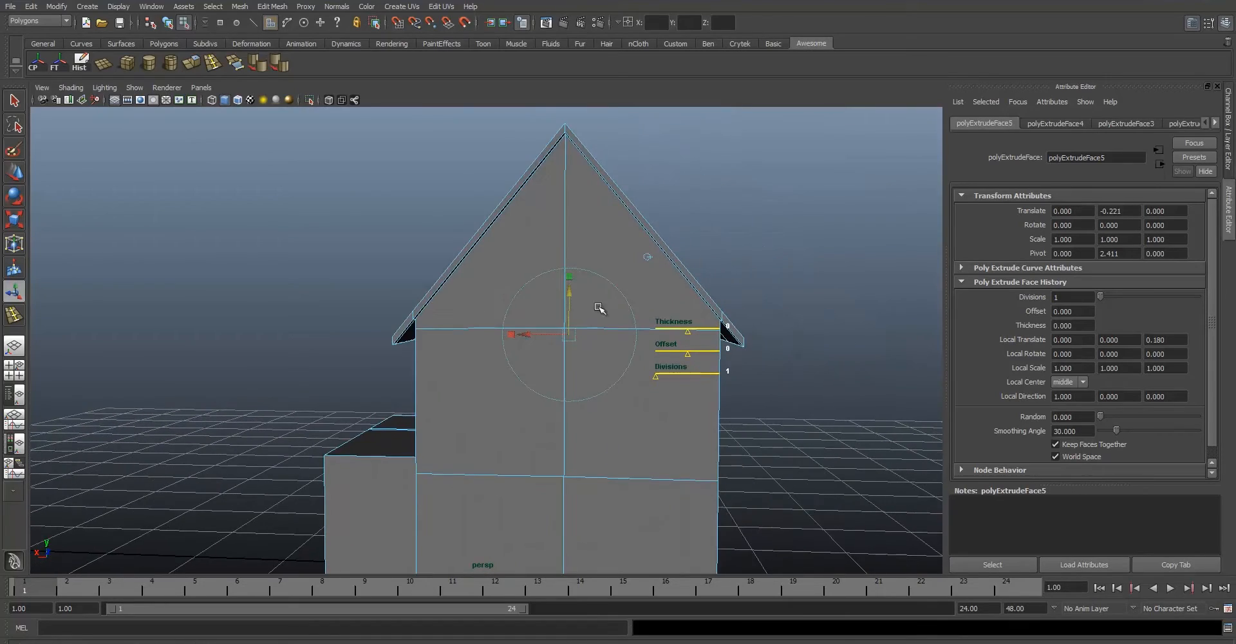
pyautogui.keyDown('alt'); pyautogui.moveTo(642, 287); pyautogui.dragTo(648, 328, button='middle'); pyautogui.keyUp('alt')
pyautogui.moveTo(600, 291)
pyautogui.keyDown('alt'); pyautogui.mouseDown()
pyautogui.moveTo(626, 306)
pyautogui.moveTo(601, 295)
pyautogui.mouseUp(); pyautogui.keyUp('alt')
# Return to object selection and select the whole house mesh.
pyautogui.moveTo(566, 275); pyautogui.dragTo(597, 263, button='right')
pyautogui.click(720, 274)
pyautogui.keyDown('alt'); pyautogui.moveTo(720, 274); pyautogui.dragTo(508, 325); pyautogui.keyUp('alt')
pyautogui.click(491, 361)
pyautogui.scroll(5, 447, 337)
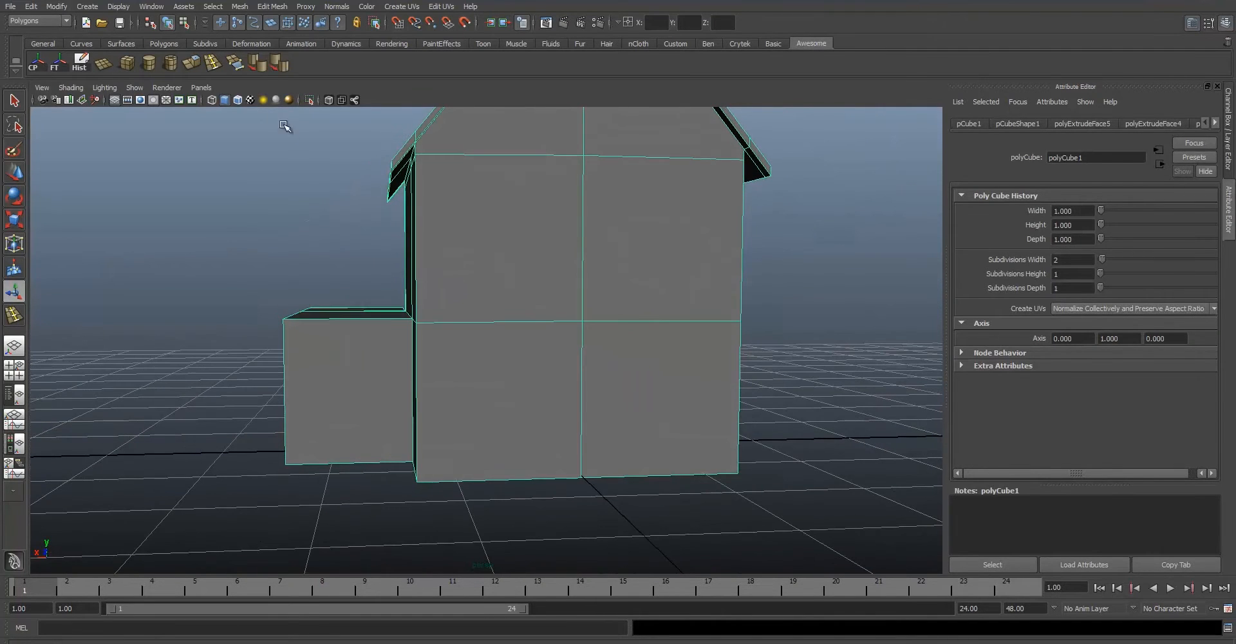
# Insert a vertical edge loop through the gable wall, a short distance to the extension's side of the centre edge.
pyautogui.click(213, 63)
pyautogui.scroll(-5, 546, 379)
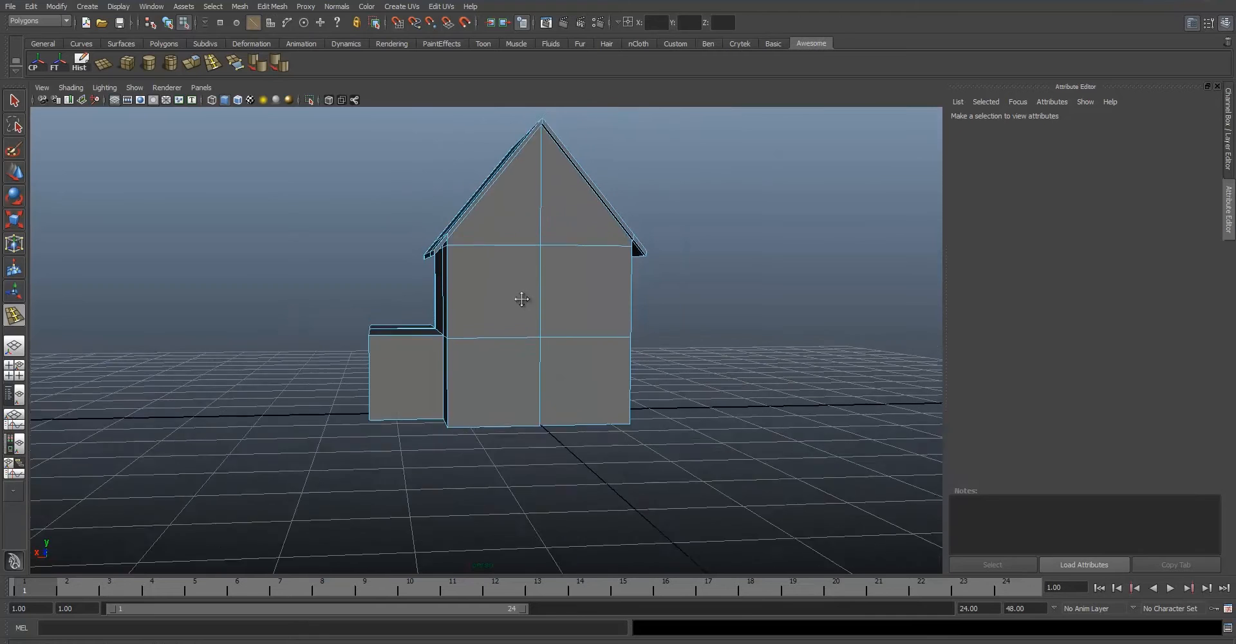
pyautogui.keyDown('alt'); pyautogui.moveTo(521, 298); pyautogui.dragTo(478, 296, button='middle'); pyautogui.keyUp('alt')
pyautogui.keyDown('alt'); pyautogui.moveTo(473, 292); pyautogui.dragTo(472, 297); pyautogui.keyUp('alt')
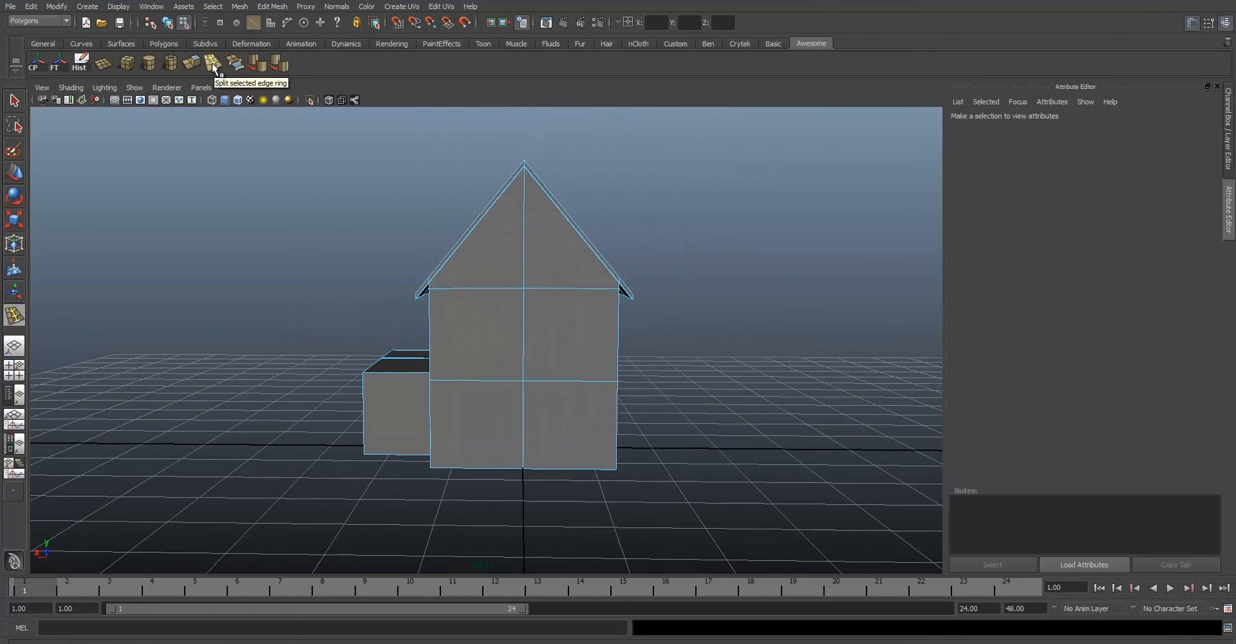
pyautogui.scroll(4, 571, 408)
pyautogui.scroll(-2, 536, 400)
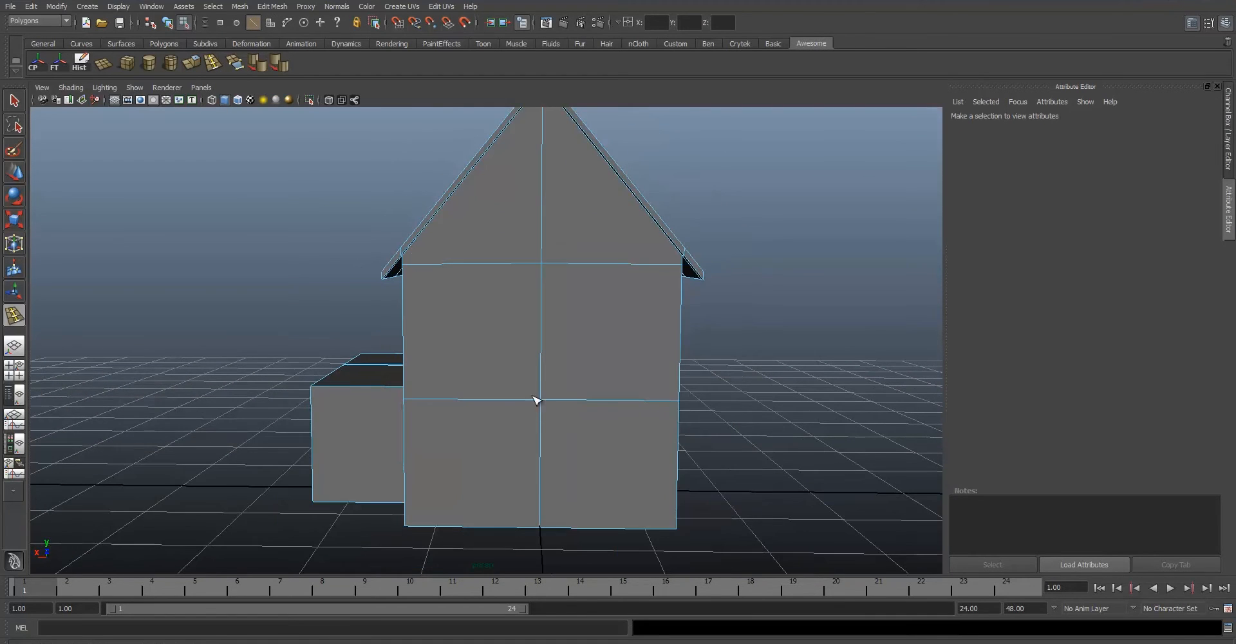
pyautogui.keyDown('alt'); pyautogui.moveTo(488, 380); pyautogui.dragTo(487, 349, button='middle'); pyautogui.keyUp('alt')
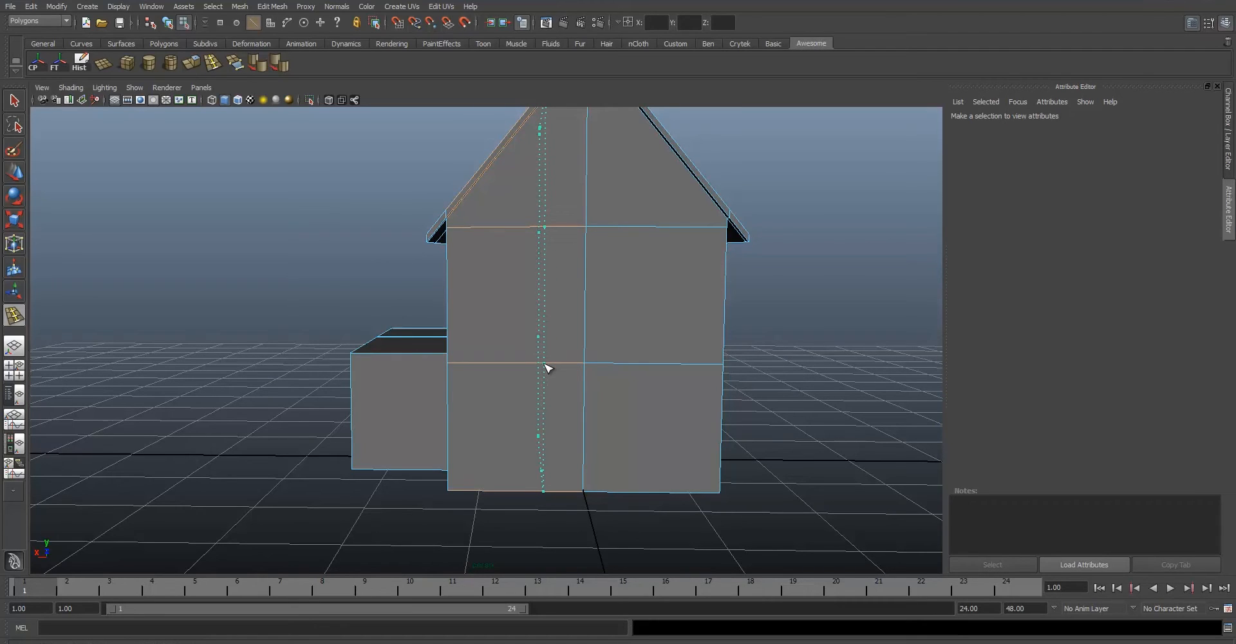
pyautogui.click(545, 368)
pyautogui.press('q')
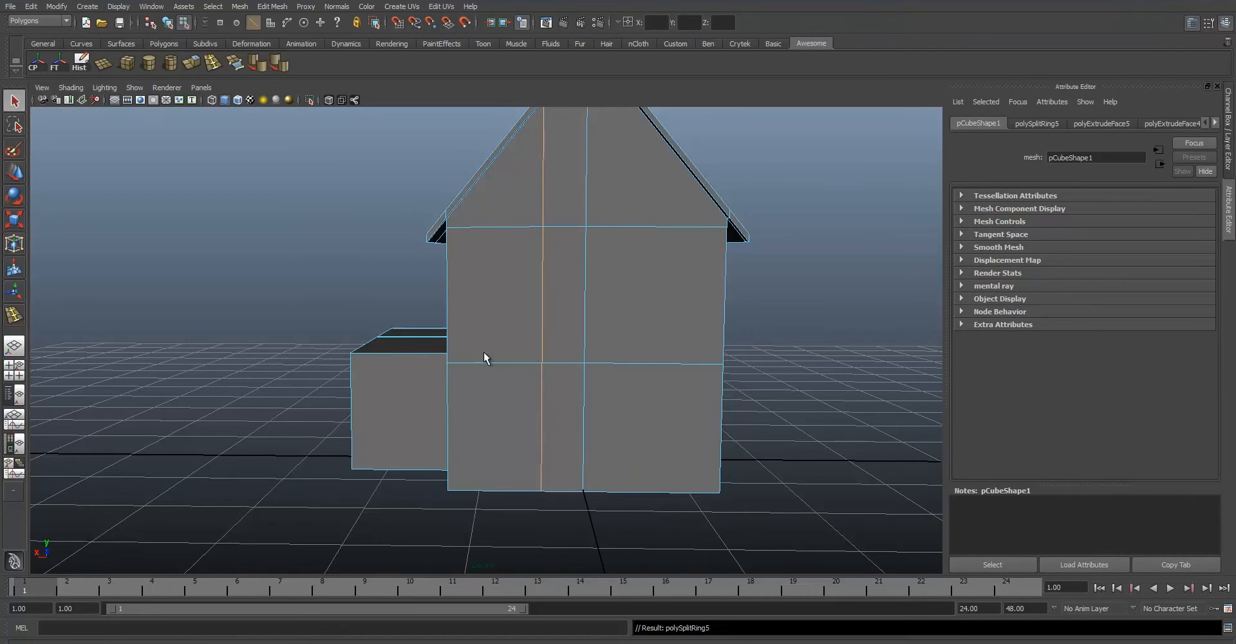
# Select the lower and upper narrow faces between the gable wall's two vertical edges and slide them along X to the wall's centre.
pyautogui.moveTo(569, 386); pyautogui.dragTo(566, 403, button='right')
pyautogui.click(566, 403)
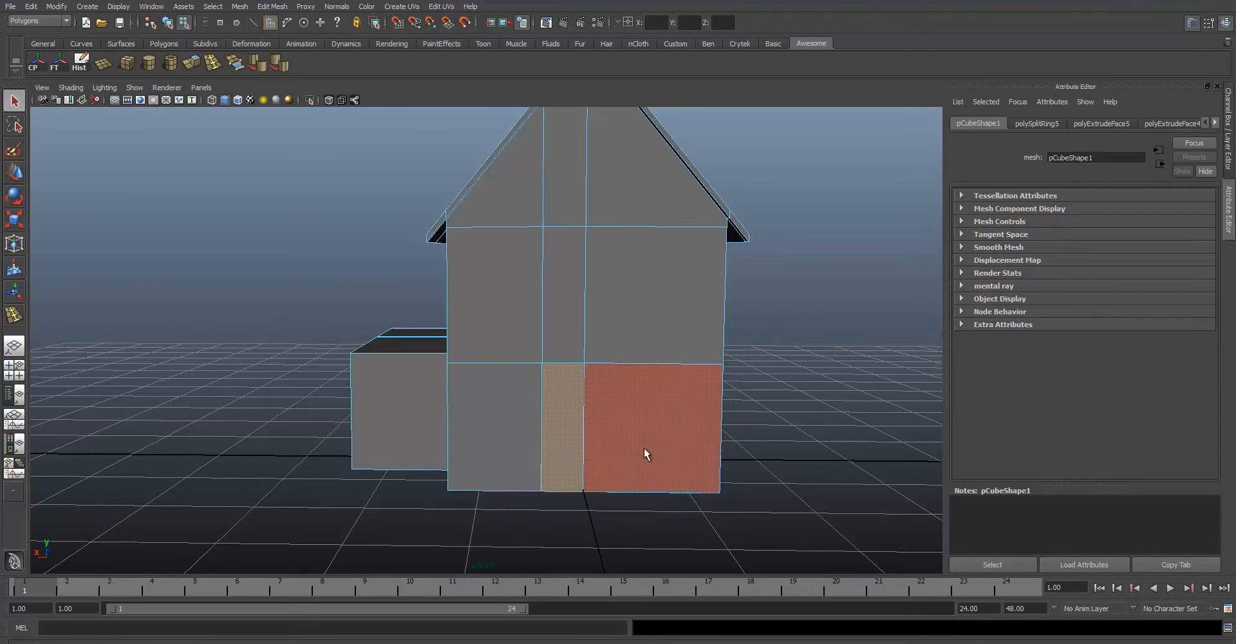
pyautogui.keyDown('alt'); pyautogui.moveTo(646, 452); pyautogui.dragTo(568, 399); pyautogui.keyUp('alt')
pyautogui.keyDown('alt'); pyautogui.moveTo(636, 329); pyautogui.dragTo(590, 273, button='middle'); pyautogui.keyUp('alt')
pyautogui.moveTo(559, 225)
pyautogui.keyDown('alt'); pyautogui.mouseDown(button='middle')
pyautogui.moveTo(566, 408)
pyautogui.moveTo(556, 225)
pyautogui.mouseUp(button='middle'); pyautogui.keyUp('alt')
pyautogui.press('w')
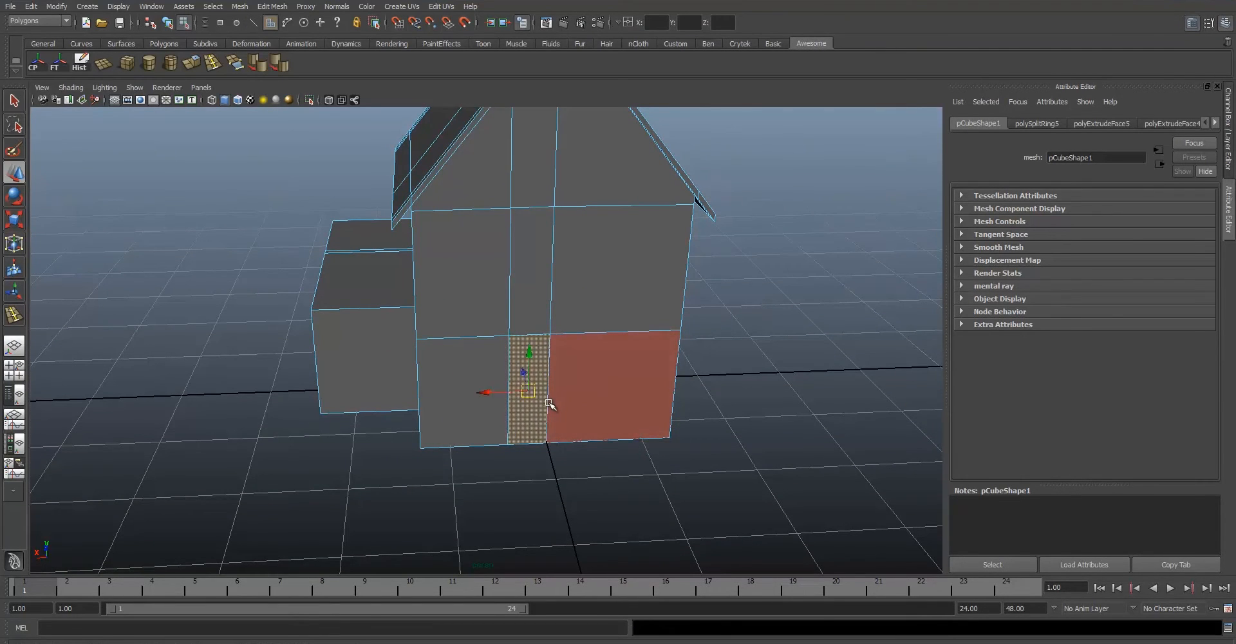
pyautogui.moveTo(486, 394); pyautogui.dragTo(501, 394)
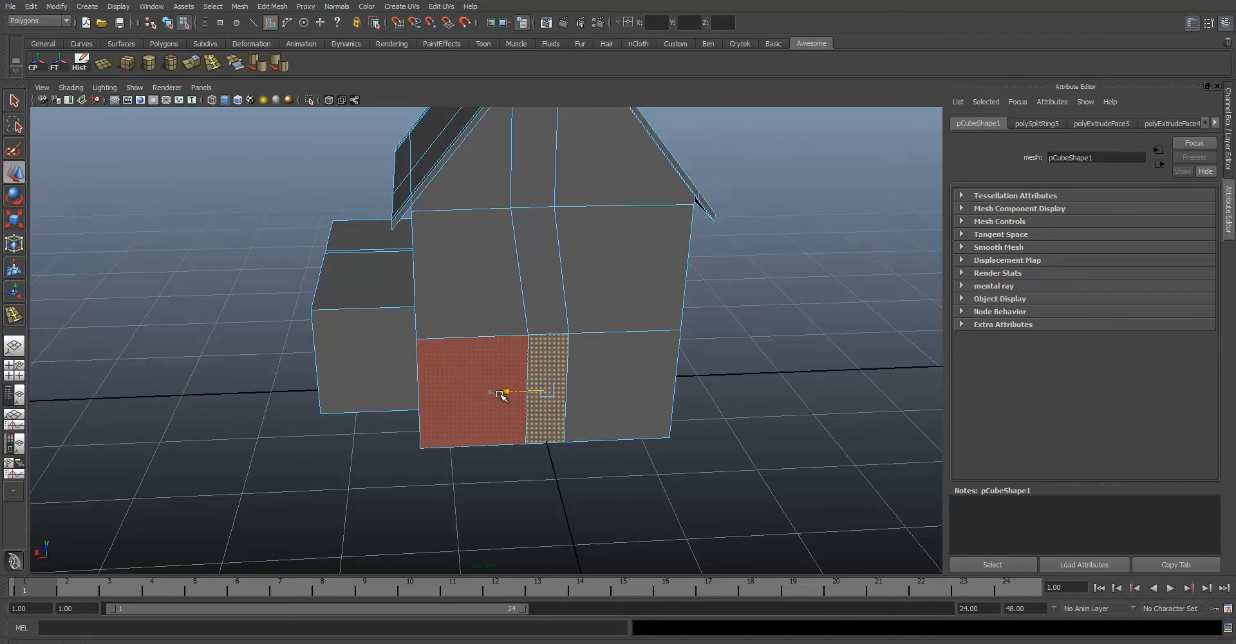
pyautogui.hotkey('ctrl', 'z')
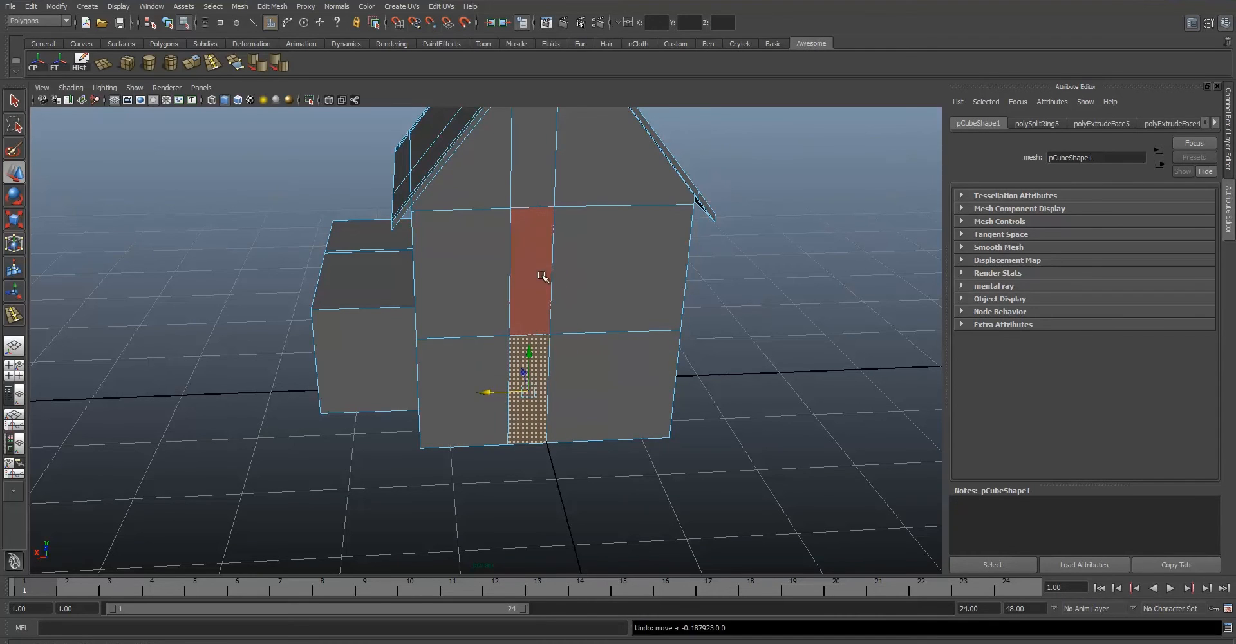
pyautogui.keyDown('shift'); pyautogui.click(526, 267); pyautogui.keyUp('shift')
pyautogui.moveTo(485, 335); pyautogui.dragTo(507, 340)
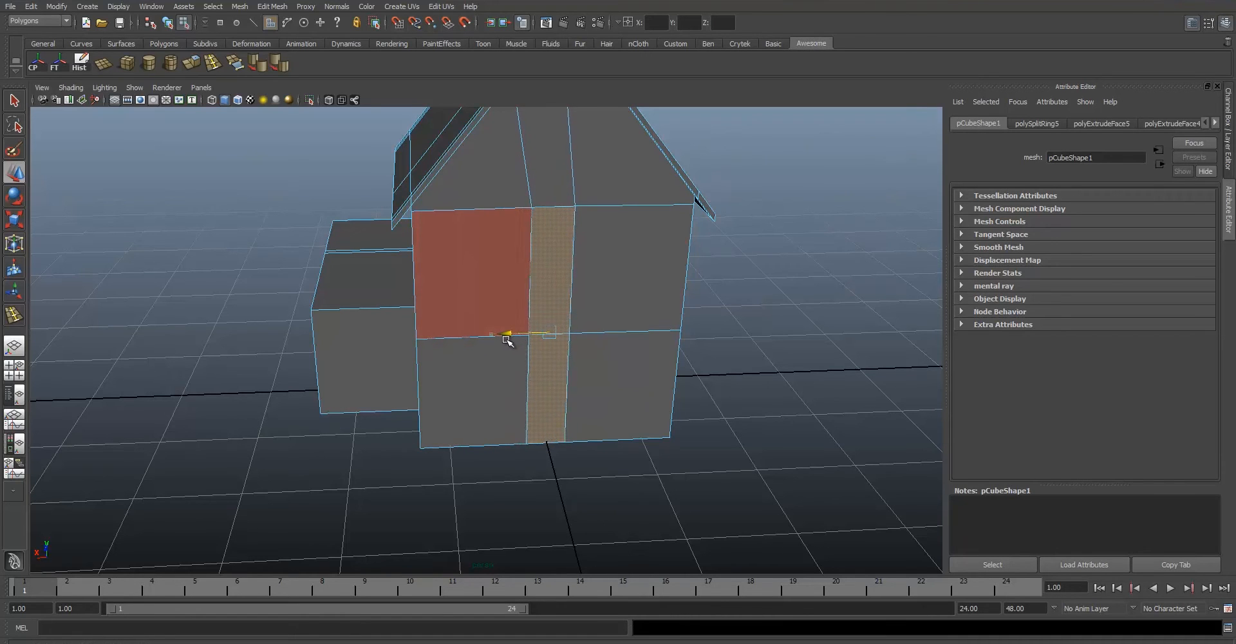
# Try to insert a horizontal edge loop near the base of the narrow central wall strip and undo it.
pyautogui.keyDown('alt'); pyautogui.moveTo(639, 407); pyautogui.dragTo(765, 356); pyautogui.keyUp('alt')
pyautogui.click(765, 356)
pyautogui.moveTo(570, 342); pyautogui.dragTo(627, 327, button='right')
pyautogui.click(206, 64)
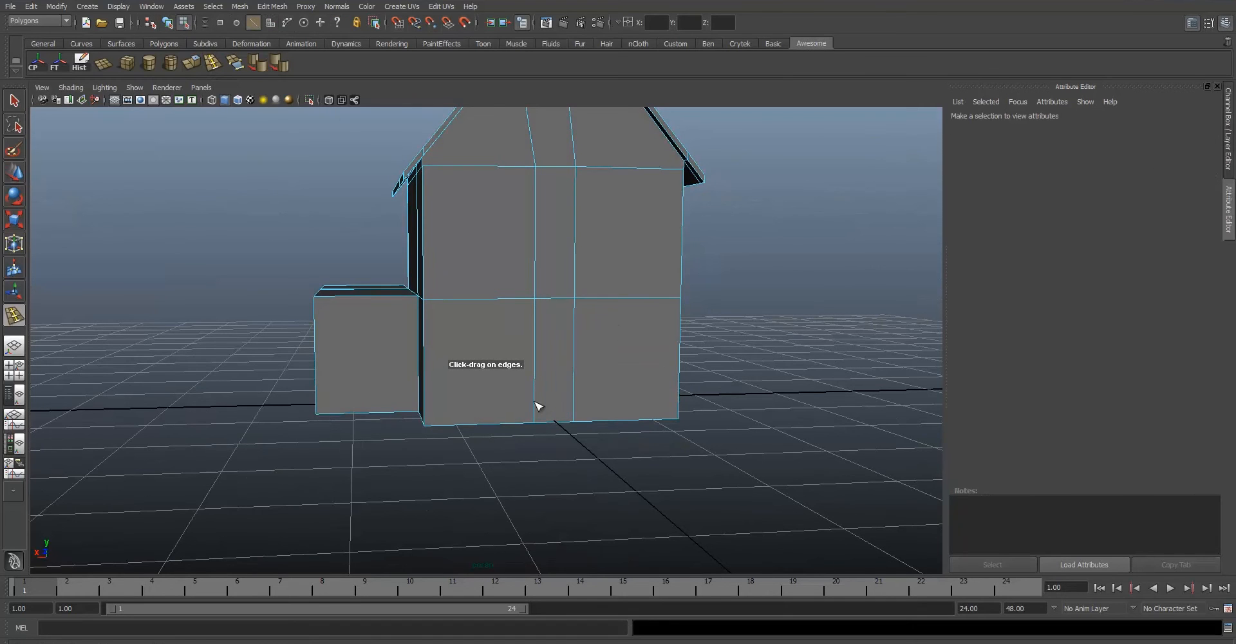
pyautogui.scroll(4, 569, 379)
pyautogui.moveTo(553, 403); pyautogui.dragTo(554, 410)
pyautogui.hotkey('ctrl', 'z')
pyautogui.moveTo(541, 270); pyautogui.dragTo(611, 256, button='right')
pyautogui.moveTo(579, 293); pyautogui.dragTo(579, 324, button='right')
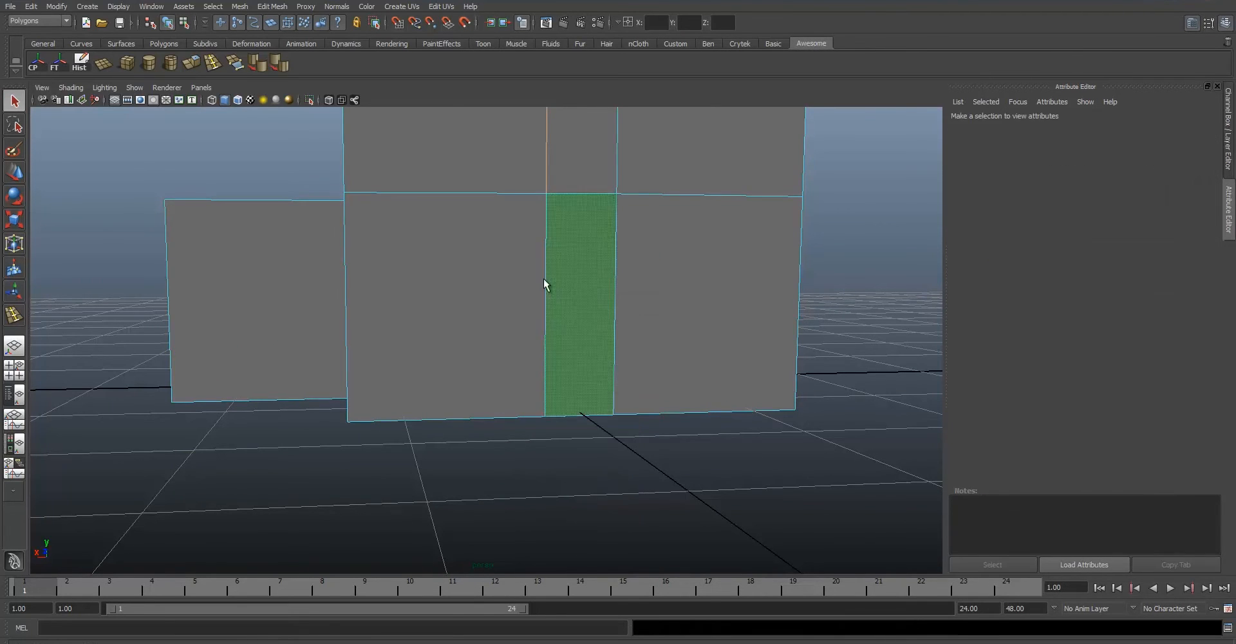
pyautogui.scroll(-7, 543, 257)
pyautogui.scroll(3, 530, 276)
pyautogui.keyDown('alt'); pyautogui.moveTo(546, 281); pyautogui.dragTo(547, 325, button='middle'); pyautogui.keyUp('alt')
pyautogui.keyDown('alt'); pyautogui.moveTo(517, 233); pyautogui.dragTo(542, 333); pyautogui.keyUp('alt')
pyautogui.rightClick(546, 301)
pyautogui.click(499, 323)
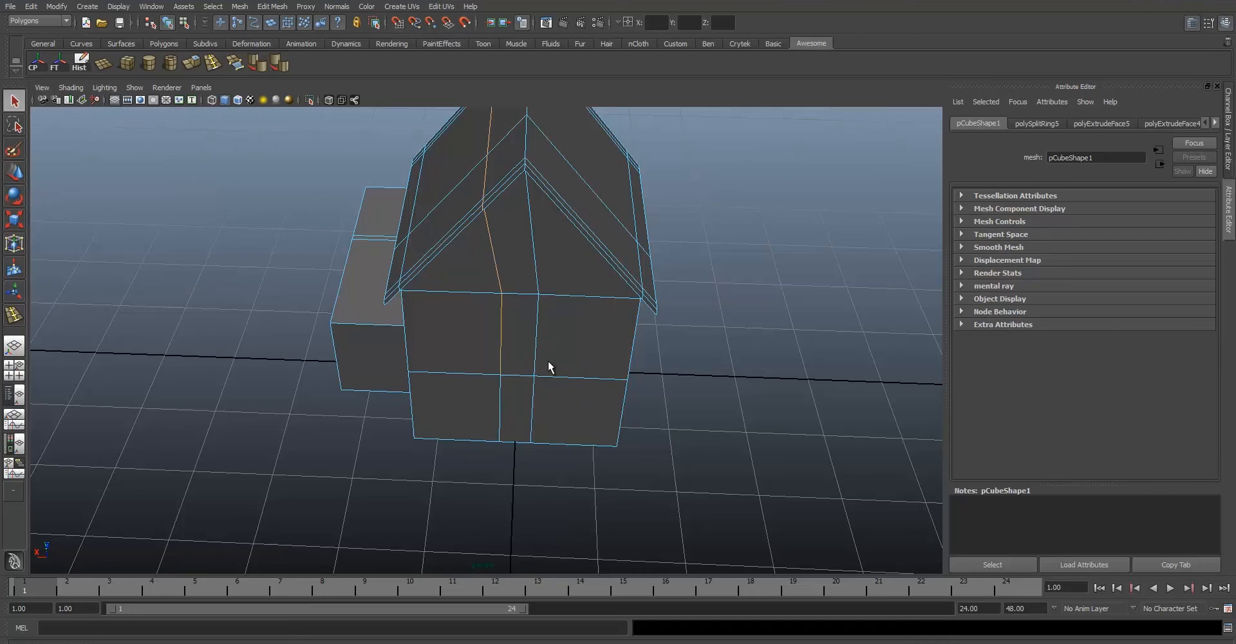
pyautogui.keyDown('alt'); pyautogui.moveTo(494, 370); pyautogui.dragTo(652, 264); pyautogui.keyUp('alt')
pyautogui.keyDown('alt'); pyautogui.moveTo(476, 332); pyautogui.dragTo(587, 327); pyautogui.keyUp('alt')
pyautogui.keyDown('alt'); pyautogui.moveTo(603, 401); pyautogui.dragTo(443, 360); pyautogui.keyUp('alt')
pyautogui.press('w')
pyautogui.hotkey('ctrl', 'z')
pyautogui.scroll(-5, 546, 357)
pyautogui.scroll(6, 543, 364)
pyautogui.scroll(-2, 661, 202)
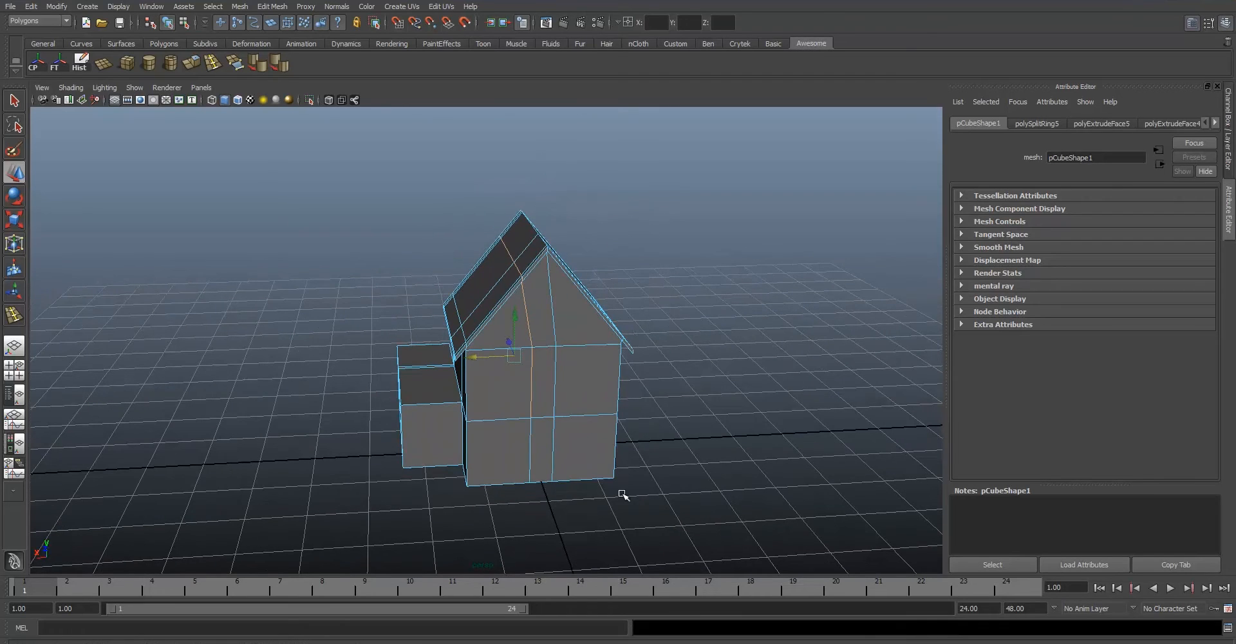
pyautogui.moveTo(563, 376); pyautogui.dragTo(563, 346, button='right')
pyautogui.click(705, 284)
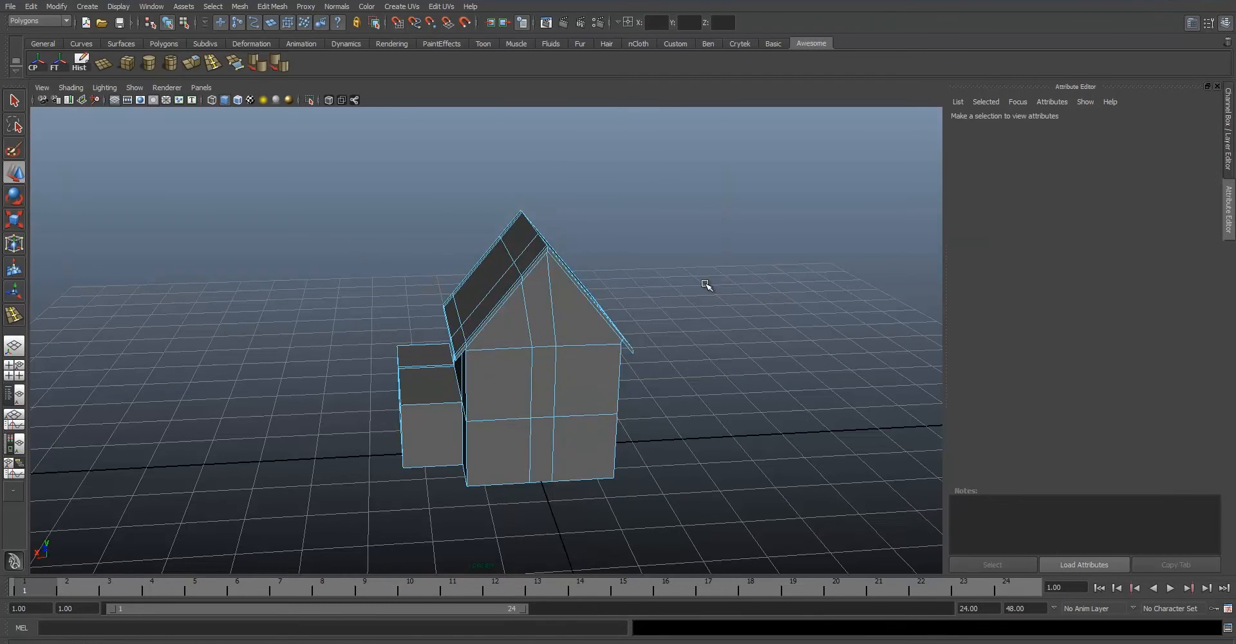
# Select the whole house mesh in object mode and insert a horizontal edge loop slightly below the existing mid-height edge of the front wall.
pyautogui.moveTo(514, 284); pyautogui.dragTo(551, 280, button='right')
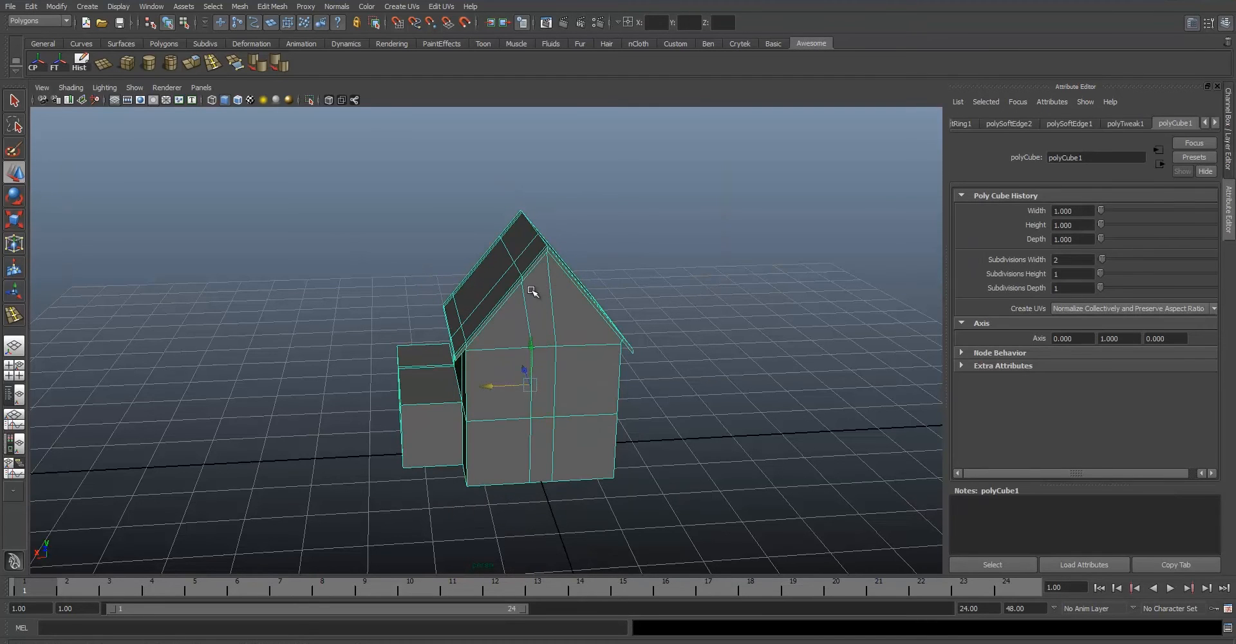
pyautogui.click(654, 268)
pyautogui.scroll(5, 605, 359)
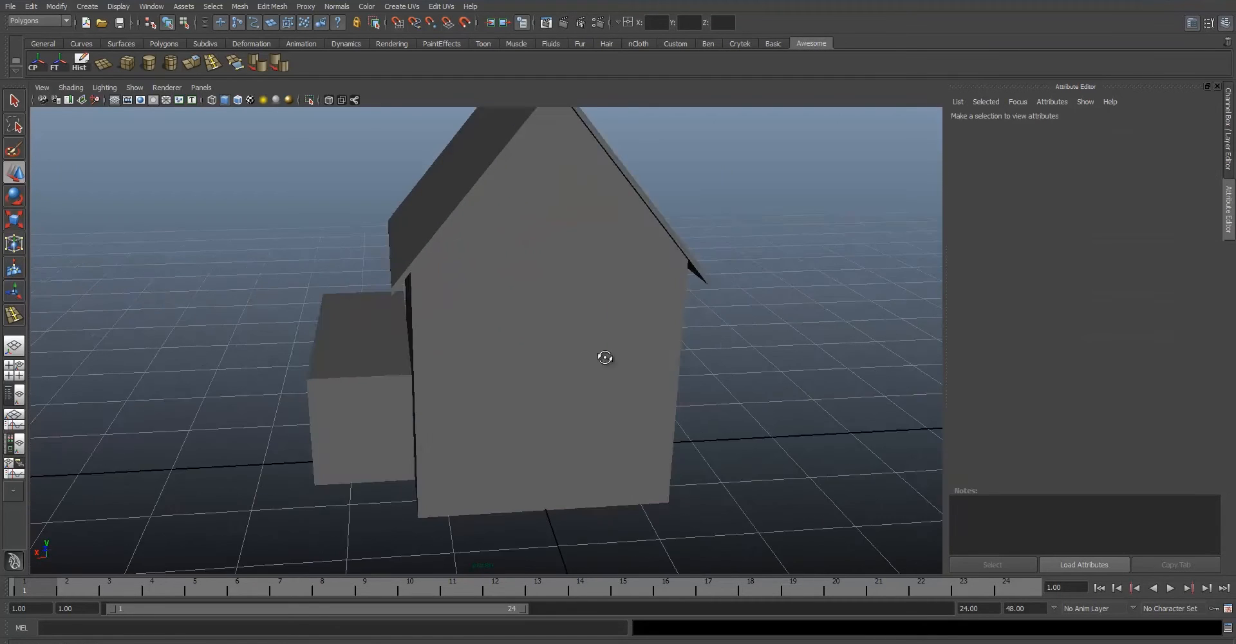
pyautogui.click(539, 380)
pyautogui.scroll(5, 534, 386)
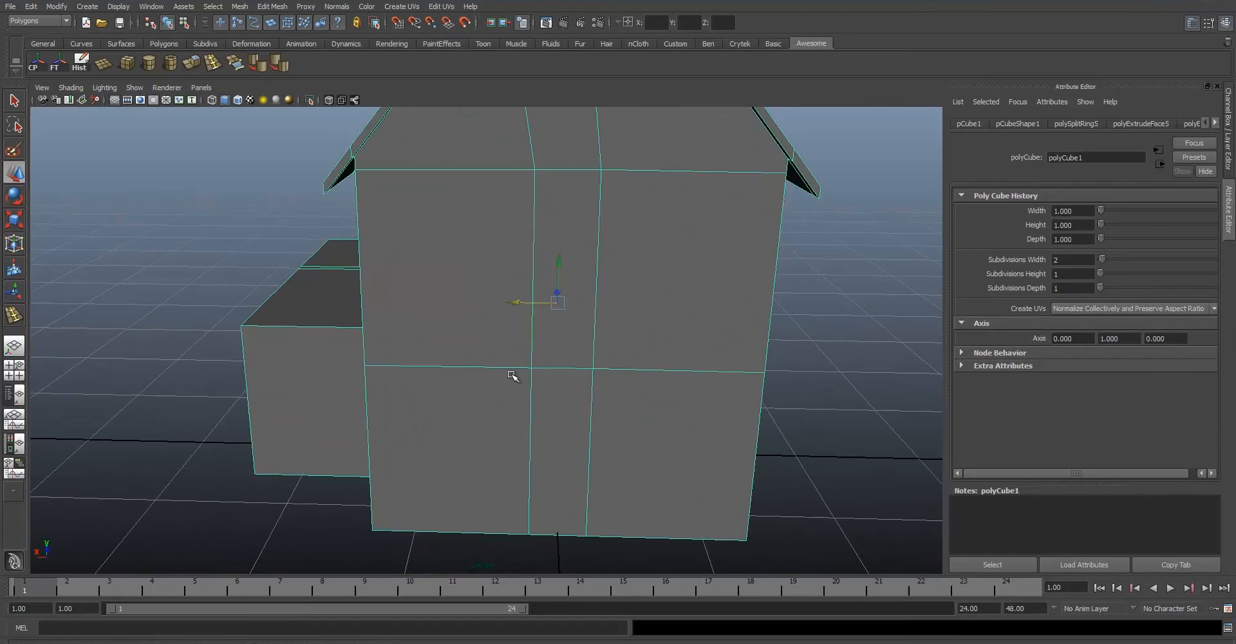
pyautogui.keyDown('alt'); pyautogui.moveTo(513, 375); pyautogui.dragTo(364, 148); pyautogui.keyUp('alt')
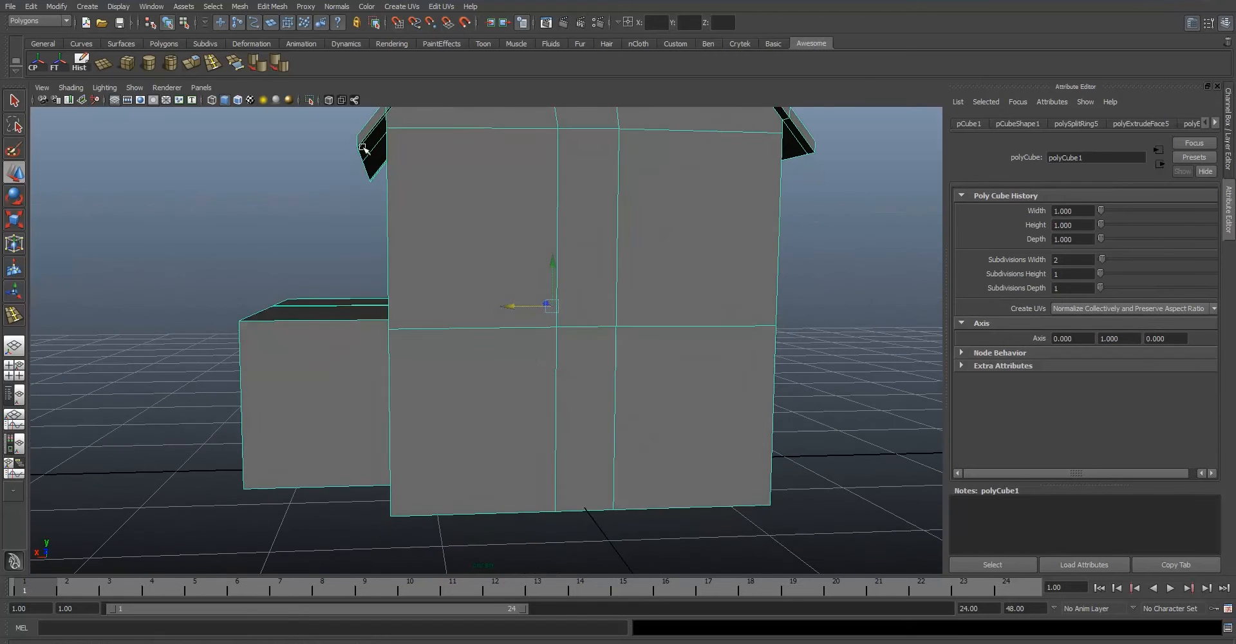
pyautogui.click(213, 63)
pyautogui.click(562, 372)
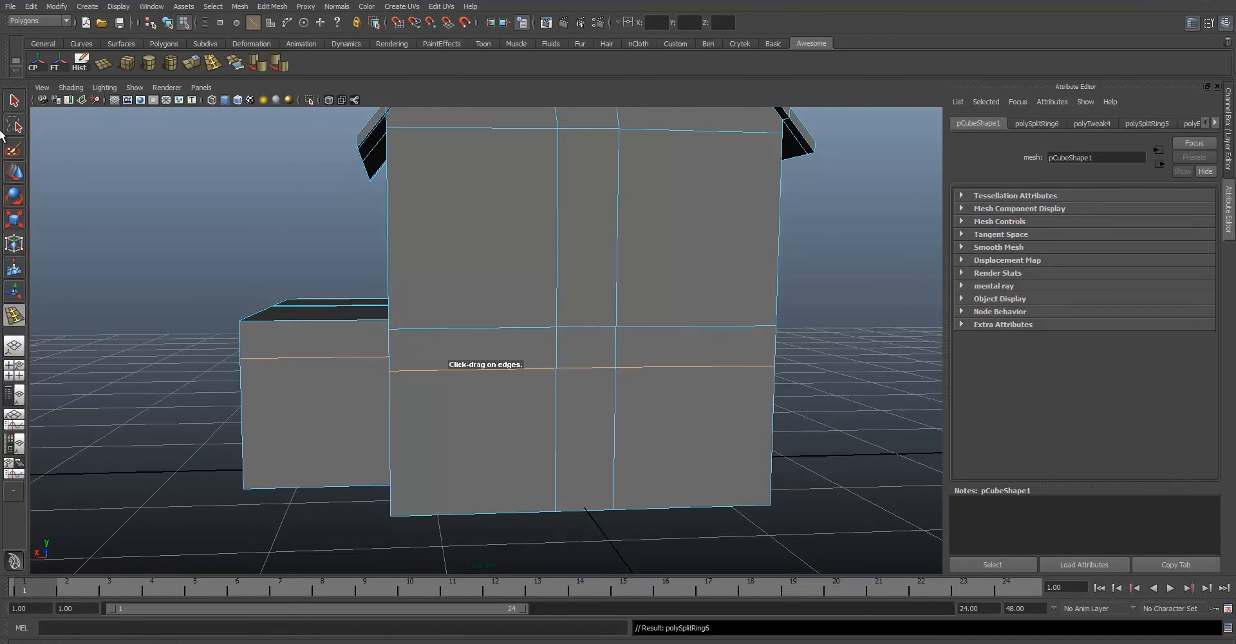
# Select the lower central face of the front wall and extrude it inward as a door recess.
pyautogui.click(14, 100)
pyautogui.moveTo(596, 415); pyautogui.dragTo(593, 440, button='right')
pyautogui.click(593, 440)
pyautogui.click(594, 440)
pyautogui.keyDown('alt'); pyautogui.moveTo(402, 298); pyautogui.dragTo(454, 344); pyautogui.keyUp('alt')
pyautogui.moveTo(588, 408); pyautogui.dragTo(595, 430, button='right')
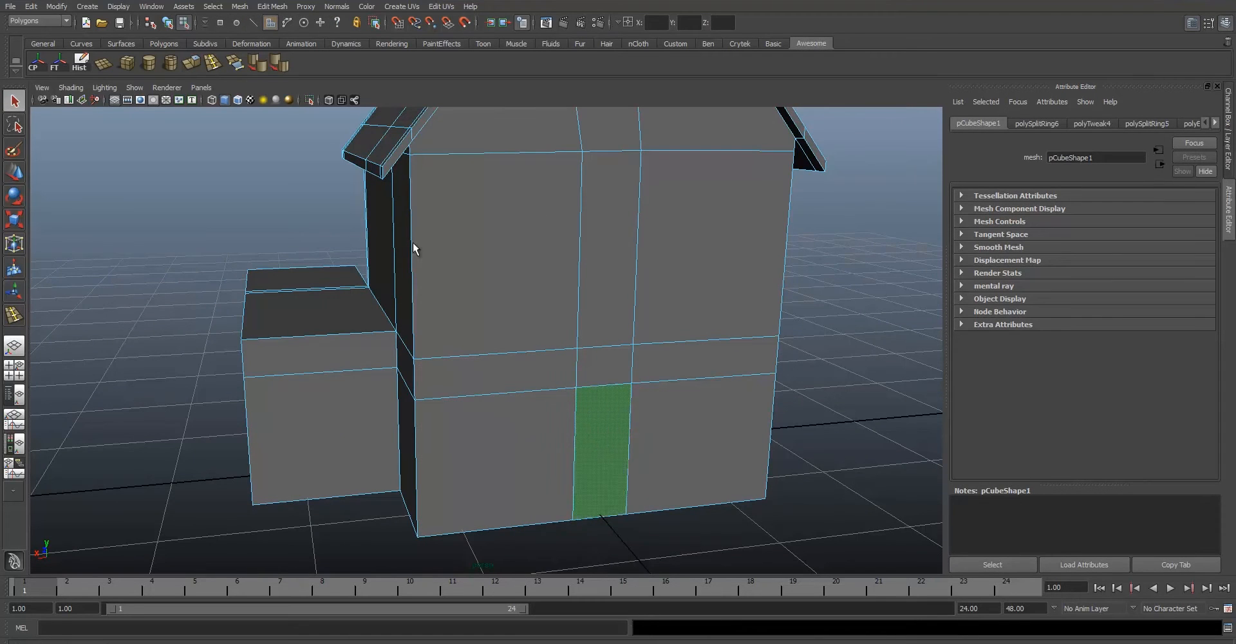
pyautogui.click(189, 62)
pyautogui.keyDown('alt'); pyautogui.moveTo(635, 425); pyautogui.dragTo(687, 431); pyautogui.keyUp('alt')
pyautogui.keyDown('alt'); pyautogui.moveTo(686, 431); pyautogui.dragTo(551, 369, button='middle'); pyautogui.keyUp('alt')
pyautogui.keyDown('alt'); pyautogui.moveTo(518, 404); pyautogui.dragTo(550, 407); pyautogui.keyUp('alt')
pyautogui.moveTo(537, 404); pyautogui.dragTo(568, 272)
# Examine the bottom of the door recess up close, where it meets the base of the house.
pyautogui.moveTo(567, 272); pyautogui.dragTo(634, 246, button='right')
pyautogui.click(656, 285)
pyautogui.keyDown('alt'); pyautogui.moveTo(657, 285); pyautogui.dragTo(645, 395); pyautogui.keyUp('alt')
pyautogui.keyDown('alt'); pyautogui.moveTo(530, 471); pyautogui.dragTo(550, 400, button='middle'); pyautogui.keyUp('alt')
pyautogui.scroll(5, 550, 400)
pyautogui.click(551, 403)
pyautogui.moveTo(551, 404); pyautogui.dragTo(551, 422, button='right')
pyautogui.click(552, 399)
pyautogui.keyDown('alt'); pyautogui.moveTo(551, 399); pyautogui.dragTo(520, 451); pyautogui.keyUp('alt')
pyautogui.click(577, 456)
pyautogui.keyDown('alt'); pyautogui.moveTo(582, 483); pyautogui.dragTo(612, 396); pyautogui.keyUp('alt')
pyautogui.click(513, 409)
# Undo the door recess extrusion and the selections made after it.
pyautogui.hotkey('ctrl', 'z')
pyautogui.hotkey('ctrl', 'z')
pyautogui.scroll(-3, 594, 402)
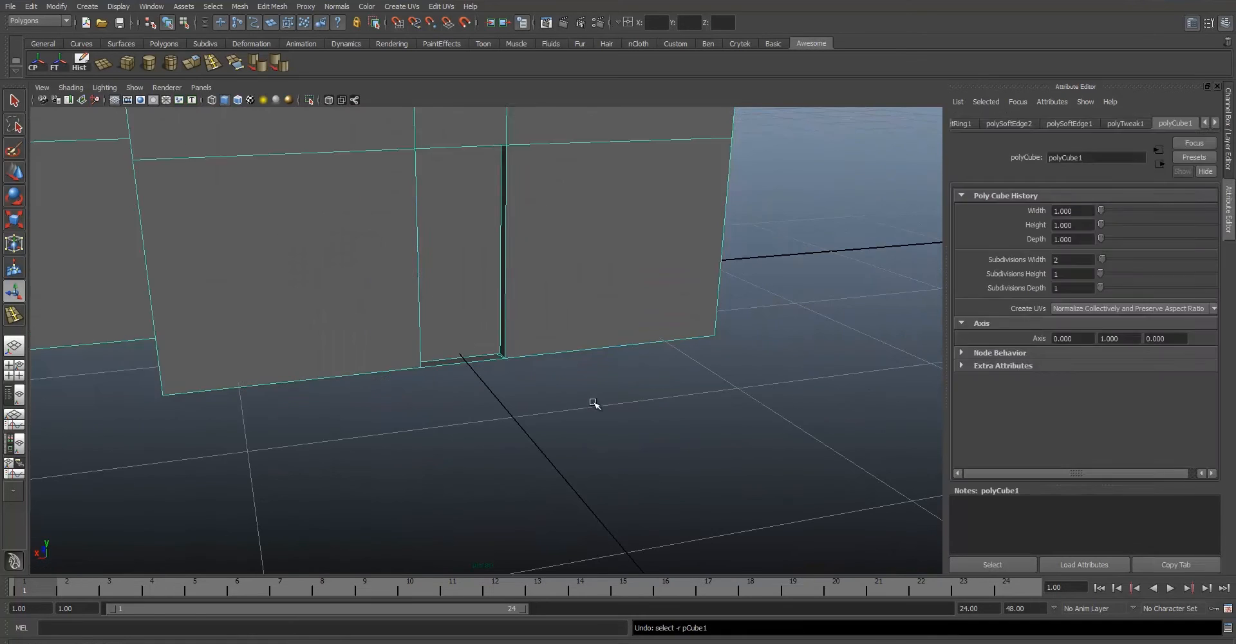
pyautogui.hotkey('ctrl', 'z')
pyautogui.hotkey('ctrl', 'z')
pyautogui.hotkey('ctrl', 'z')
pyautogui.hotkey('ctrl', 'z')
pyautogui.moveTo(418, 221); pyautogui.dragTo(447, 227, button='right')
pyautogui.click(447, 226)
pyautogui.keyDown('alt'); pyautogui.moveTo(447, 226); pyautogui.dragTo(475, 279); pyautogui.keyUp('alt')
pyautogui.press('w')
pyautogui.hotkey('ctrl', 'z')
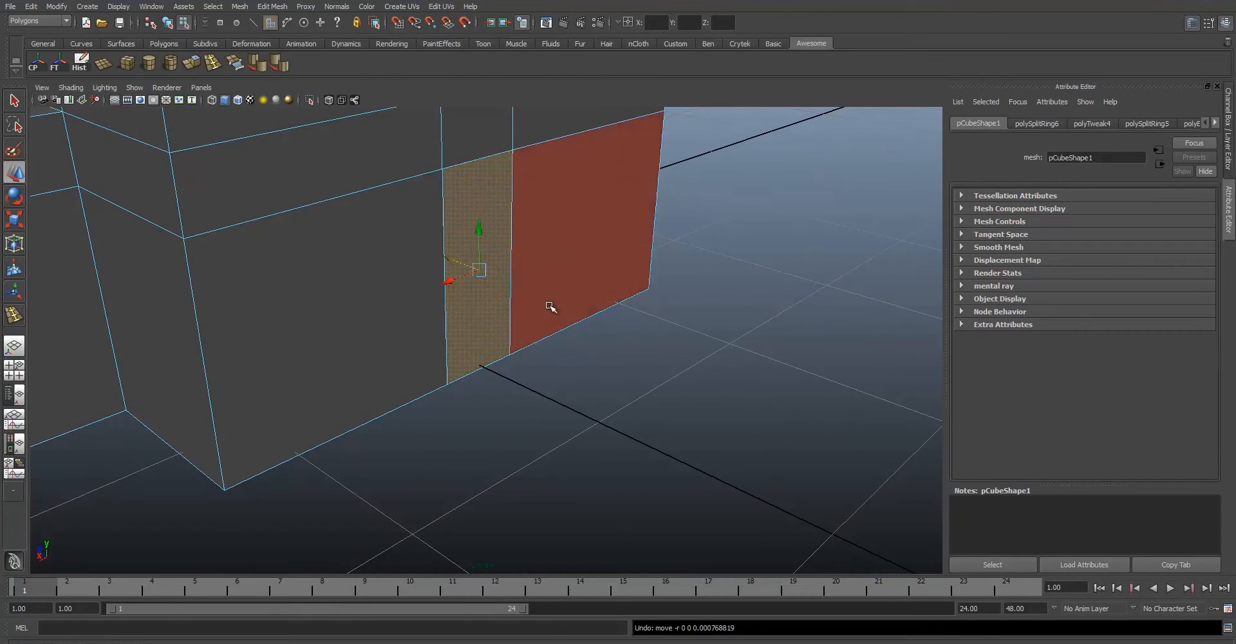
# Return to object mode and insert a horizontal edge loop around the house just above its base.
pyautogui.keyDown('alt'); pyautogui.moveTo(551, 307); pyautogui.dragTo(534, 327); pyautogui.keyUp('alt')
pyautogui.moveTo(559, 291); pyautogui.dragTo(579, 285, button='right')
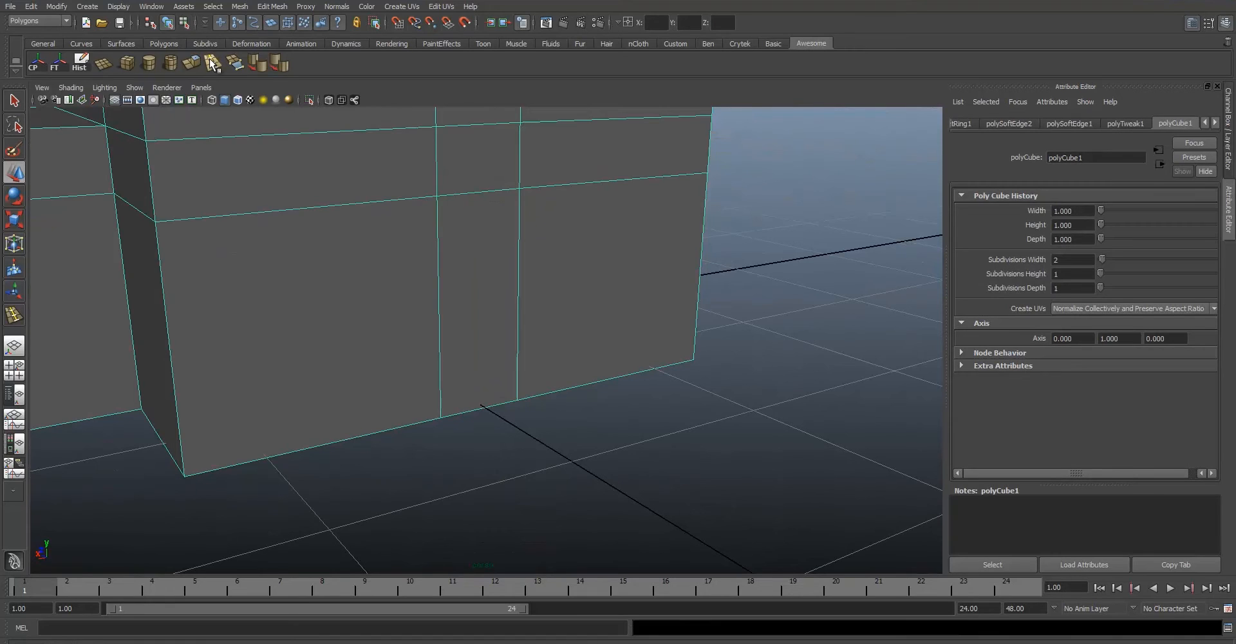
pyautogui.moveTo(414, 234); pyautogui.dragTo(408, 198, button='right')
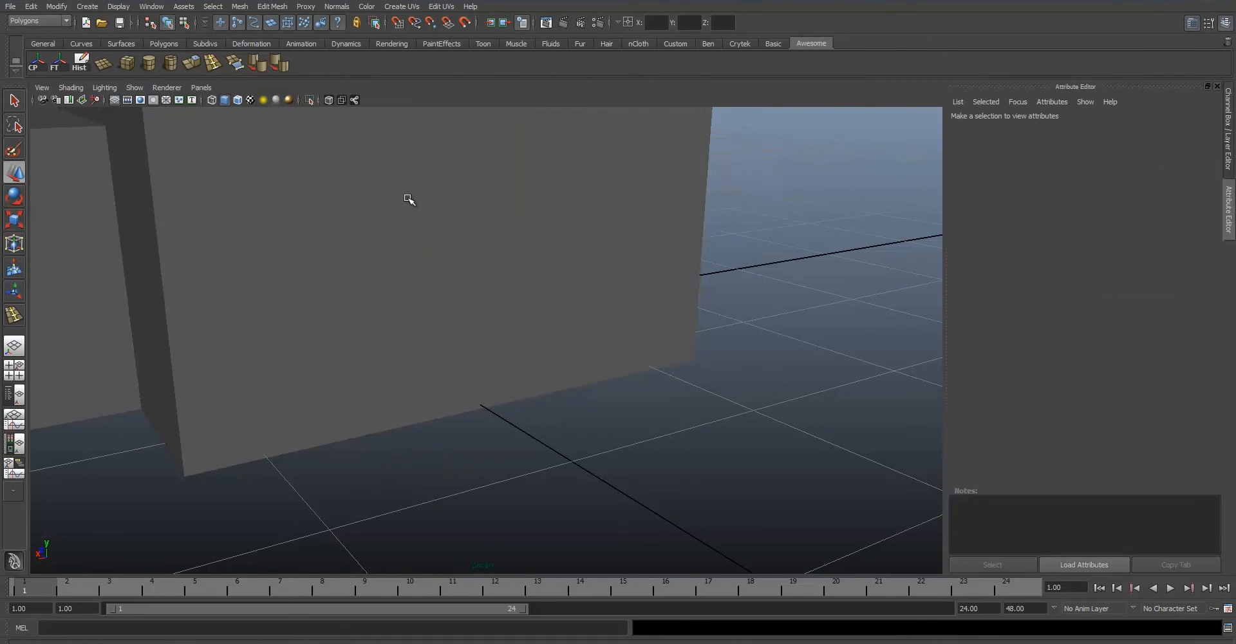
pyautogui.click(213, 64)
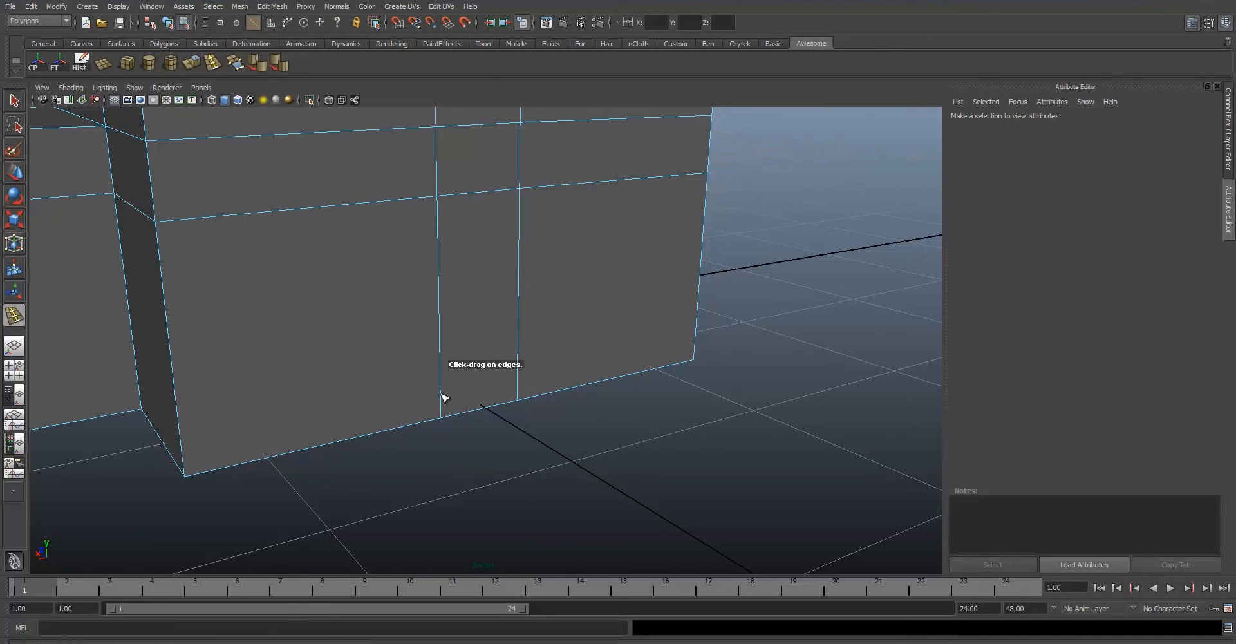
pyautogui.click(449, 410)
# Select the central door face above the base strip and extrude it inward with a local Z translate of -0.074.
pyautogui.press('q')
pyautogui.moveTo(534, 244); pyautogui.dragTo(533, 277, button='right')
pyautogui.click(474, 267)
pyautogui.keyDown('alt'); pyautogui.moveTo(543, 291); pyautogui.dragTo(506, 310); pyautogui.keyUp('alt')
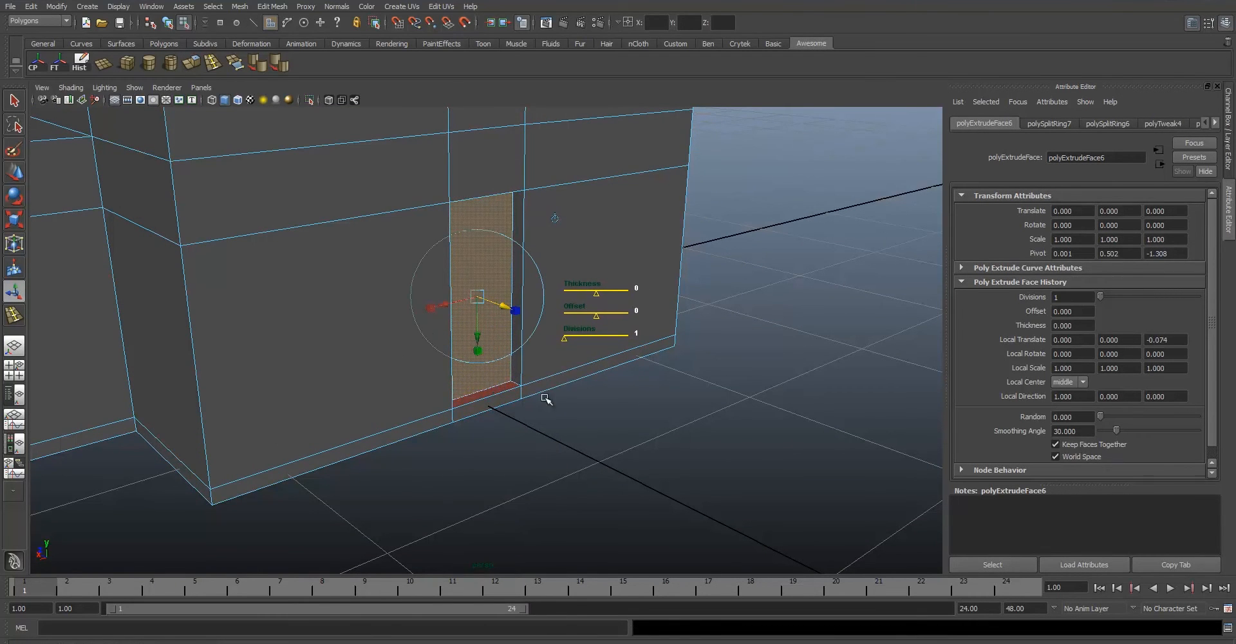
pyautogui.click(502, 391)
# Insert a horizontal edge loop around the house partway up the door to set the windows' lower edge.
pyautogui.press('f')
pyautogui.keyDown('alt'); pyautogui.moveTo(637, 395); pyautogui.dragTo(612, 306); pyautogui.keyUp('alt')
pyautogui.scroll(-10, 608, 331)
pyautogui.keyDown('alt'); pyautogui.moveTo(505, 257); pyautogui.dragTo(523, 336, button='middle'); pyautogui.keyUp('alt')
pyautogui.keyDown('alt'); pyautogui.moveTo(434, 316); pyautogui.dragTo(469, 293); pyautogui.keyUp('alt')
pyautogui.keyDown('alt'); pyautogui.moveTo(461, 350); pyautogui.dragTo(412, 347); pyautogui.keyUp('alt')
pyautogui.keyDown('alt'); pyautogui.moveTo(535, 321); pyautogui.dragTo(460, 312, button='right'); pyautogui.keyUp('alt')
pyautogui.click(215, 64)
pyautogui.scroll(3, 533, 408)
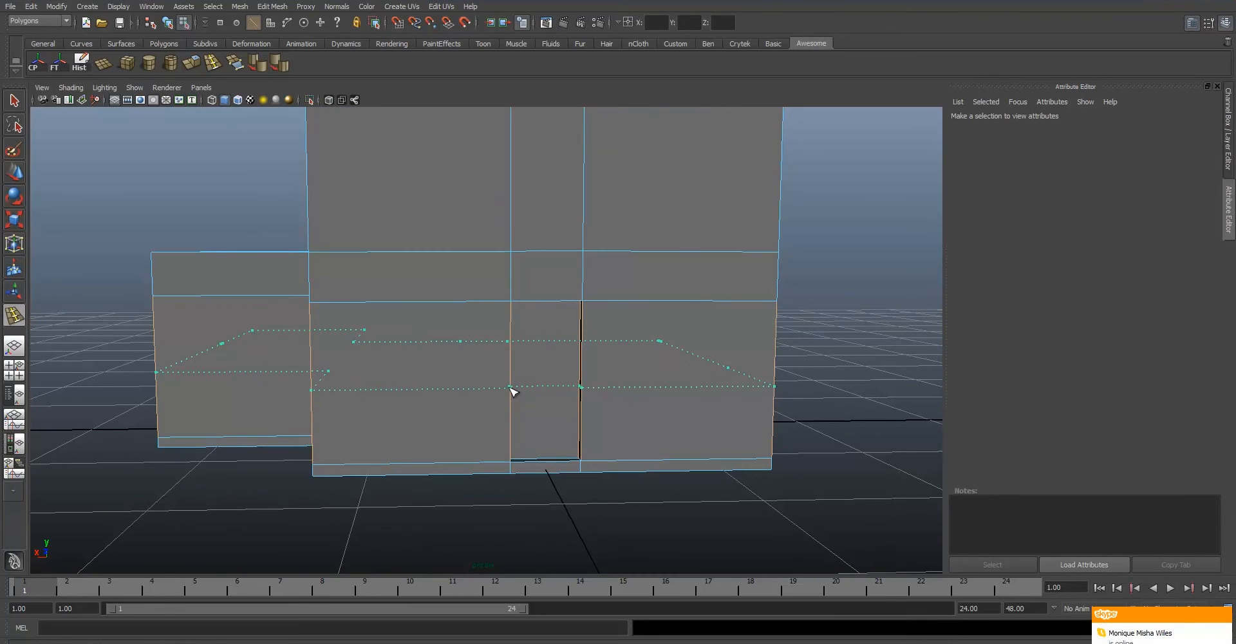
pyautogui.click(513, 394)
# Insert two vertical edge loops between the door and the extension-side corner, and select the window face framed between them.
pyautogui.keyDown('alt'); pyautogui.moveTo(488, 336); pyautogui.dragTo(472, 353); pyautogui.keyUp('alt')
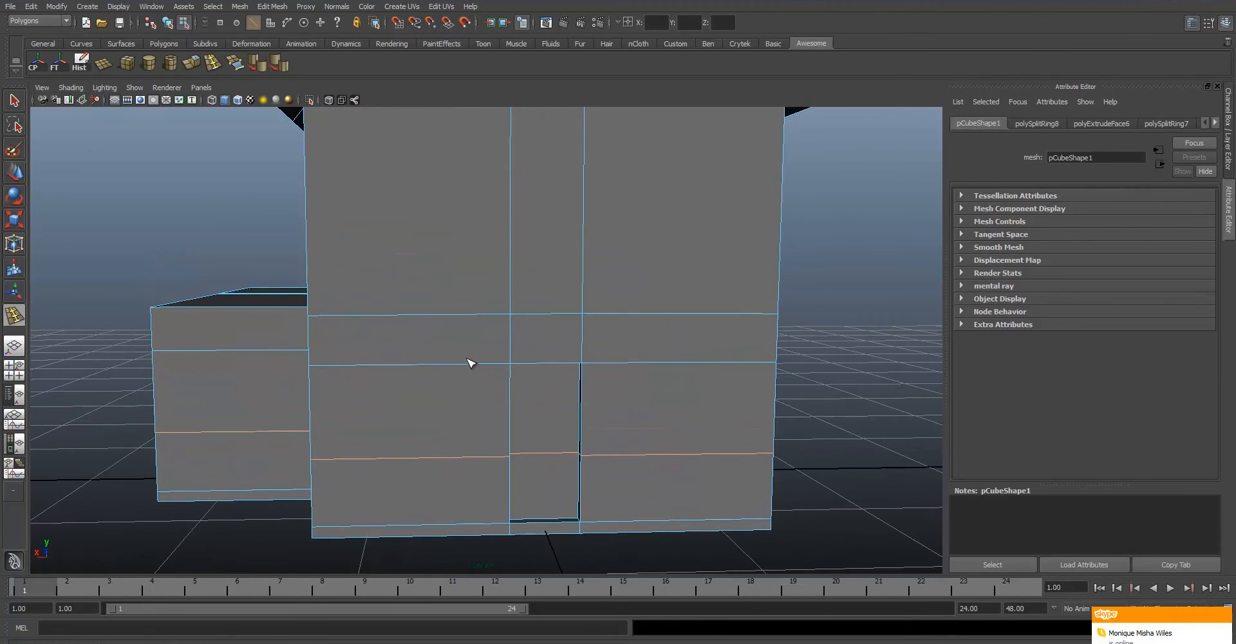
pyautogui.click(479, 365)
pyautogui.click(348, 371)
pyautogui.click(14, 101)
pyautogui.moveTo(449, 389); pyautogui.dragTo(437, 412, button='right')
pyautogui.click(432, 410)
pyautogui.keyDown('alt'); pyautogui.moveTo(184, 211); pyautogui.dragTo(245, 205); pyautogui.keyUp('alt')
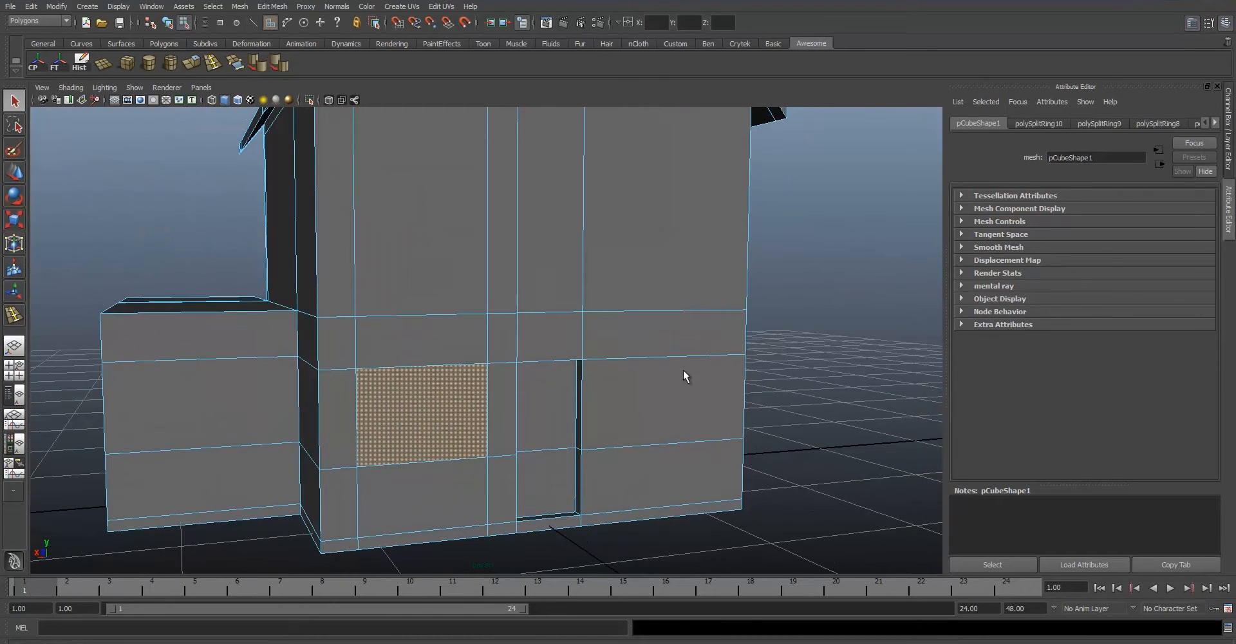
# Insert two vertical edge loops between the door and the corner opposite the extension, framing a second window face.
pyautogui.click(725, 415)
pyautogui.keyDown('alt'); pyautogui.moveTo(740, 410); pyautogui.dragTo(707, 402); pyautogui.keyUp('alt')
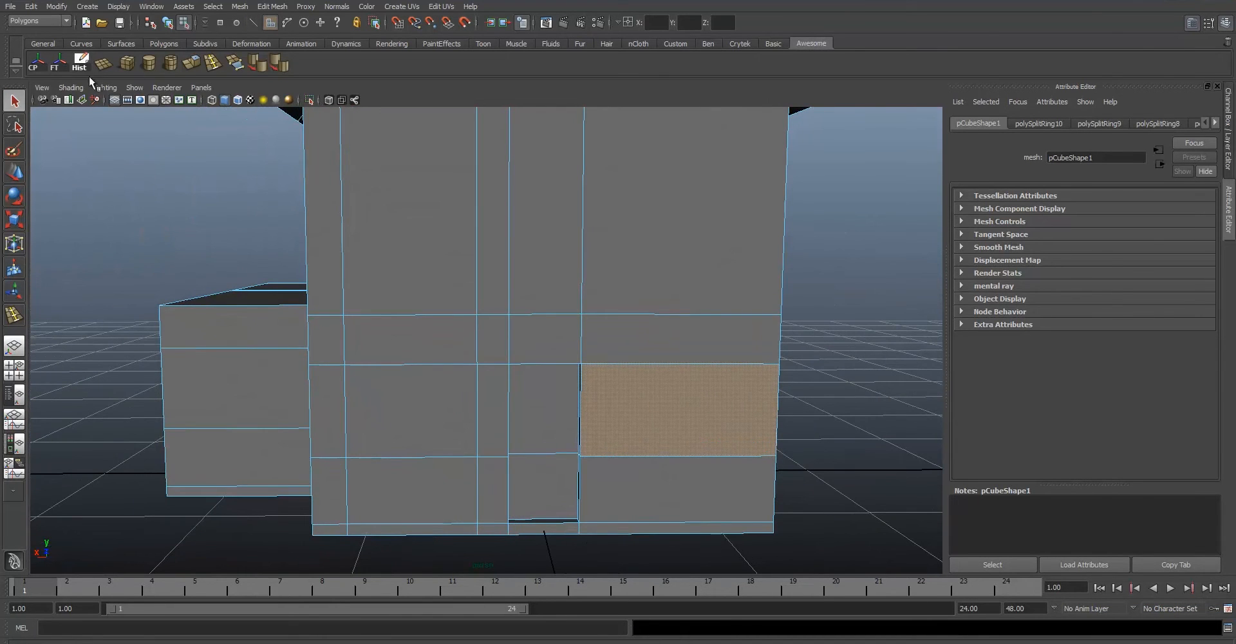
pyautogui.click(213, 62)
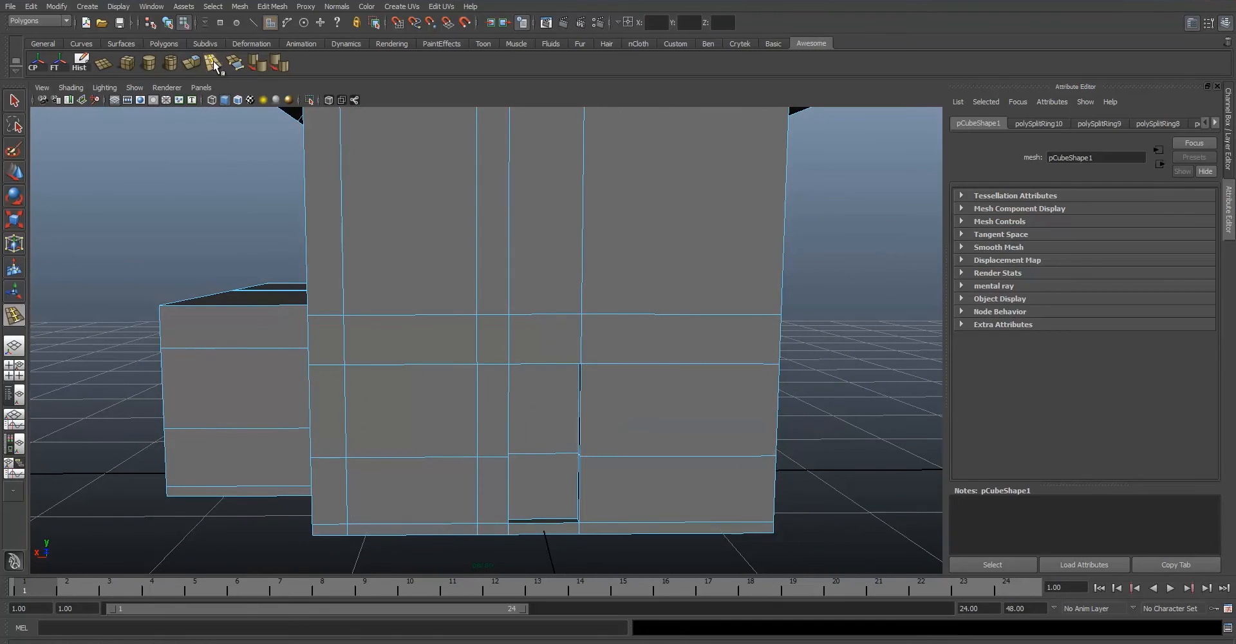
pyautogui.click(610, 366)
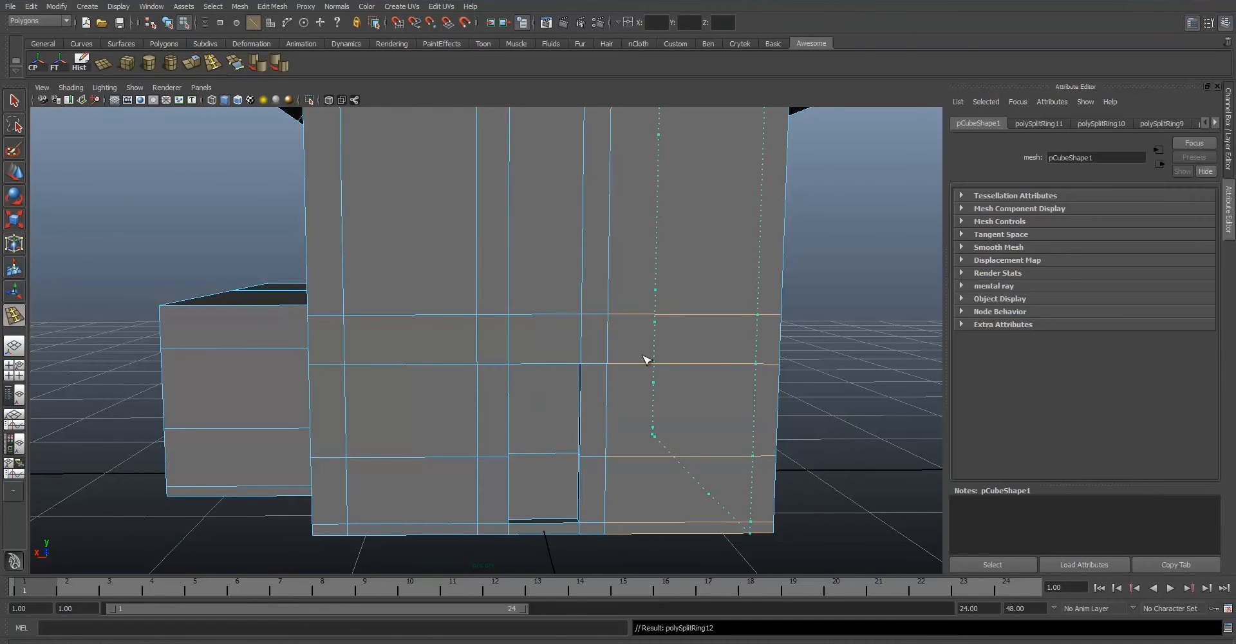
# Compare the window areas on both sides of the door by selecting their faces in turn.
pyautogui.click(14, 102)
pyautogui.moveTo(667, 413); pyautogui.dragTo(668, 433, button='right')
pyautogui.click(666, 396)
pyautogui.scroll(-6, 637, 402)
pyautogui.scroll(3, 611, 410)
pyautogui.click(445, 380)
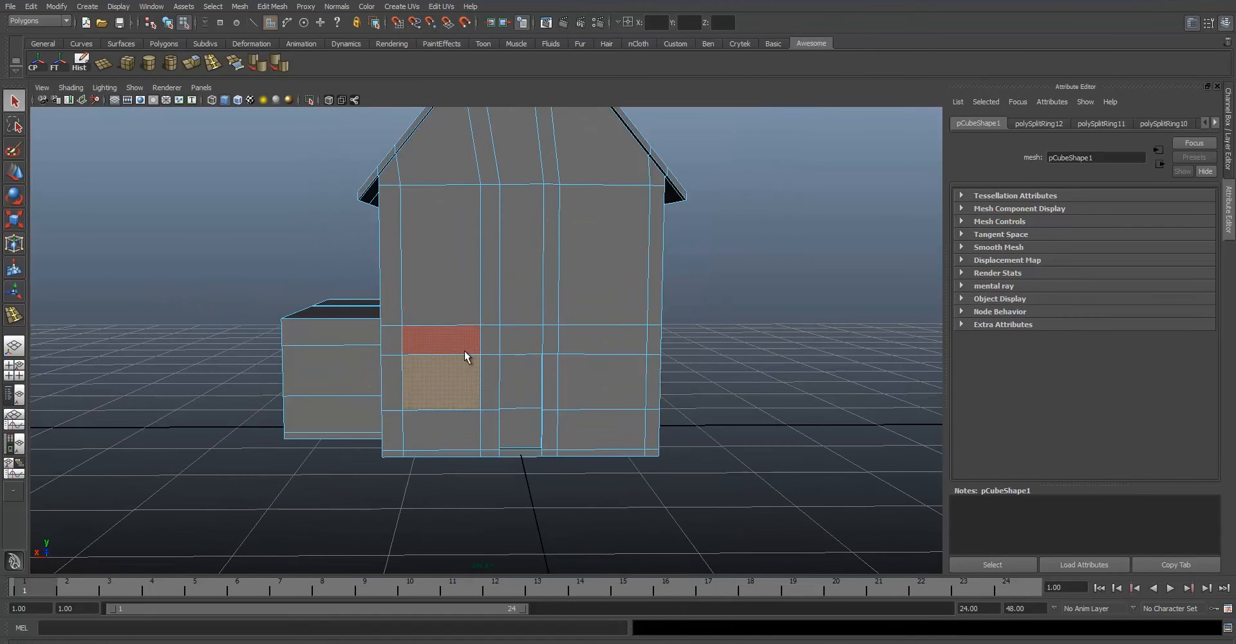
pyautogui.moveTo(461, 376); pyautogui.dragTo(455, 408, button='right')
pyautogui.click(601, 382)
pyautogui.keyDown('alt'); pyautogui.moveTo(601, 382); pyautogui.dragTo(703, 339, button='right'); pyautogui.keyUp('alt')
pyautogui.moveTo(703, 339)
pyautogui.keyDown('alt'); pyautogui.mouseDown()
pyautogui.moveTo(712, 322)
pyautogui.moveTo(719, 349)
pyautogui.mouseUp(); pyautogui.keyUp('alt')
# Select the vertical edge loop beside the door opposite the extension and slide it along X away from the door.
pyautogui.moveTo(608, 380); pyautogui.dragTo(606, 350, button='right')
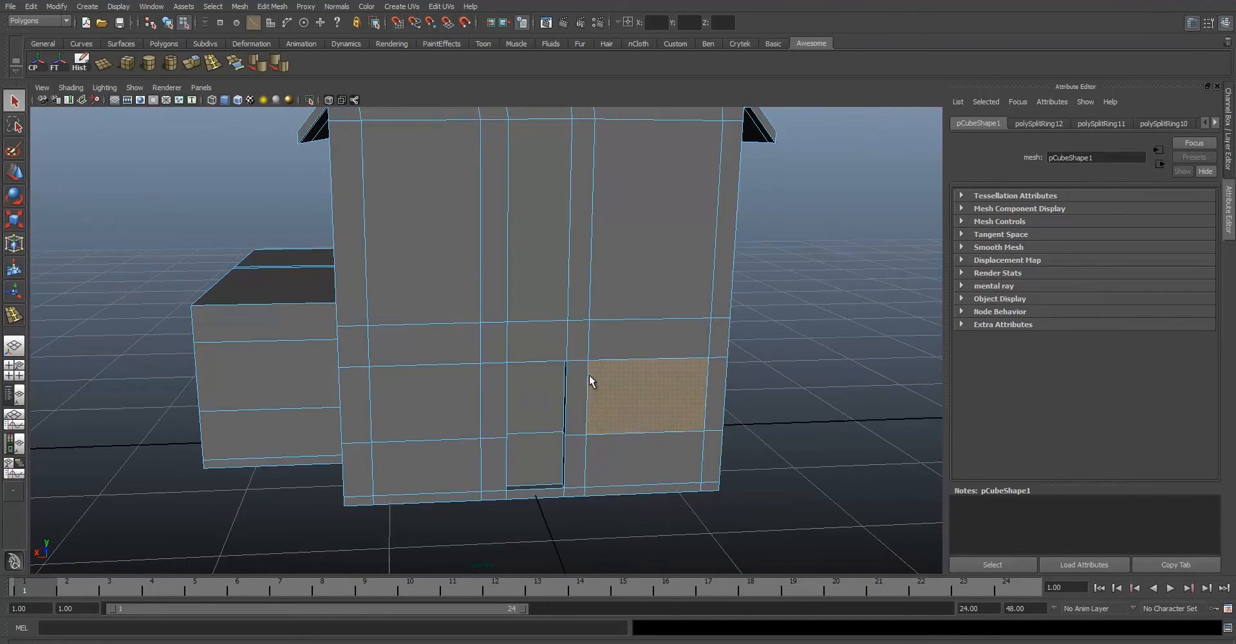
pyautogui.doubleClick(588, 380)
pyautogui.keyDown('alt'); pyautogui.moveTo(588, 380); pyautogui.dragTo(542, 209); pyautogui.keyUp('alt')
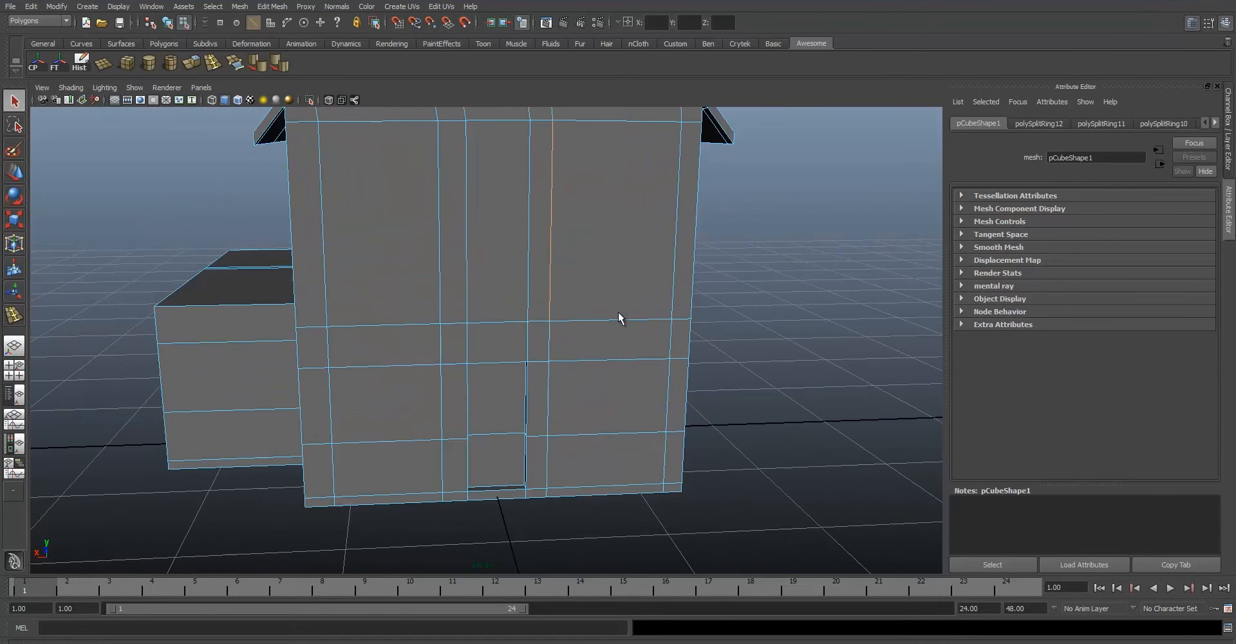
pyautogui.keyDown('alt'); pyautogui.moveTo(620, 317); pyautogui.dragTo(555, 218, button='right'); pyautogui.keyUp('alt')
pyautogui.keyDown('alt'); pyautogui.moveTo(538, 221); pyautogui.dragTo(539, 360); pyautogui.keyUp('alt')
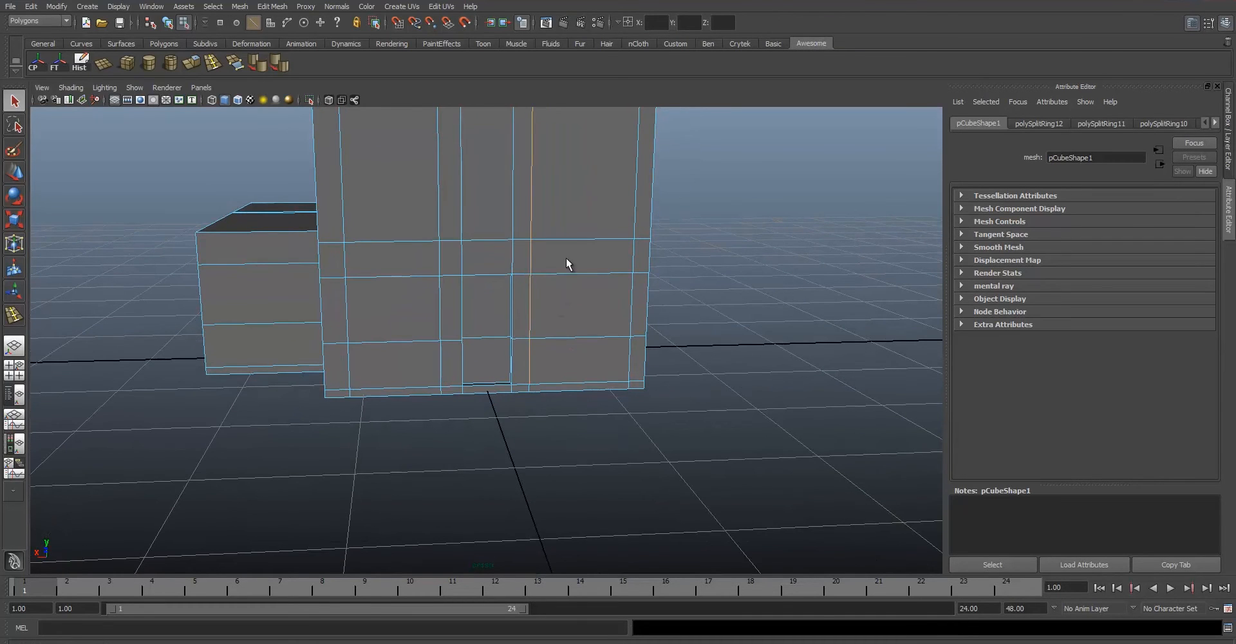
pyautogui.keyDown('alt'); pyautogui.moveTo(566, 262); pyautogui.dragTo(560, 345); pyautogui.keyUp('alt')
pyautogui.press('w')
pyautogui.moveTo(478, 317); pyautogui.dragTo(498, 320)
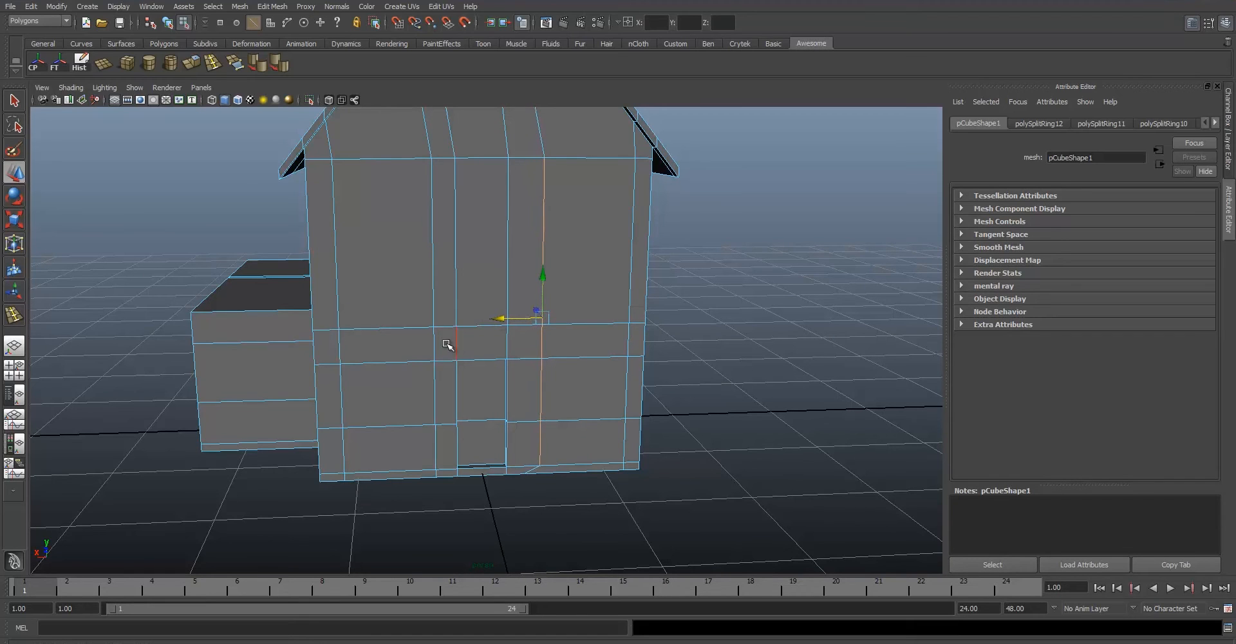
# Slide the extension-side edge loop beside the door outward along X, and move its counterpart slightly farther out to balance the window widths.
pyautogui.keyDown('alt'); pyautogui.moveTo(442, 435); pyautogui.dragTo(443, 403); pyautogui.keyUp('alt')
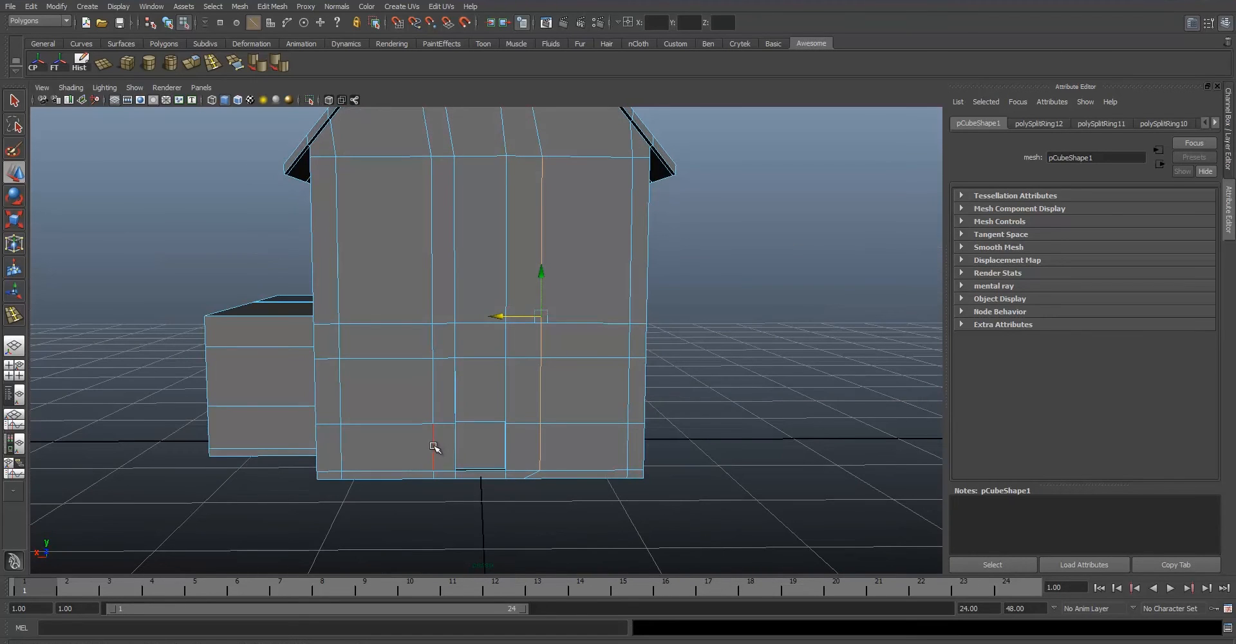
pyautogui.keyDown('shift'); pyautogui.doubleClick(432, 203); pyautogui.keyUp('shift')
pyautogui.moveTo(390, 316); pyautogui.dragTo(373, 316)
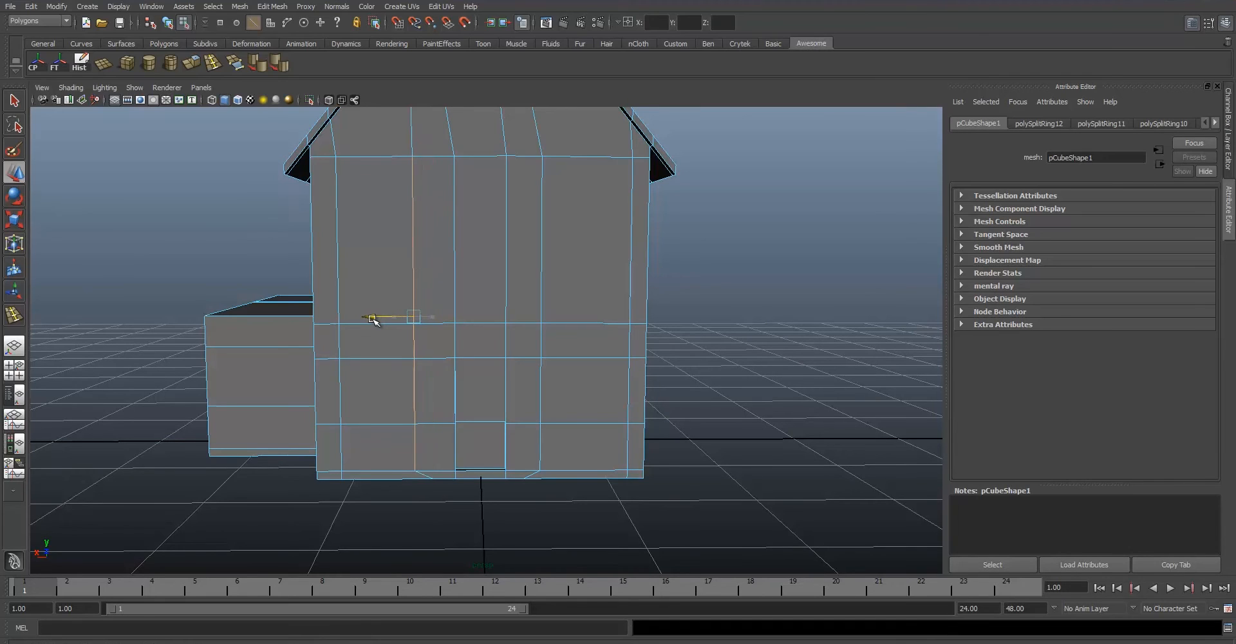
pyautogui.click(539, 444)
pyautogui.keyDown('shift'); pyautogui.doubleClick(541, 220); pyautogui.keyUp('shift')
pyautogui.moveTo(495, 313); pyautogui.dragTo(508, 318)
# Select the window face opposite the extension and extrude it inward with a local Z translate of -0.171.
pyautogui.keyDown('alt'); pyautogui.moveTo(557, 421); pyautogui.dragTo(608, 406); pyautogui.keyUp('alt')
pyautogui.moveTo(607, 404); pyautogui.dragTo(606, 433, button='right')
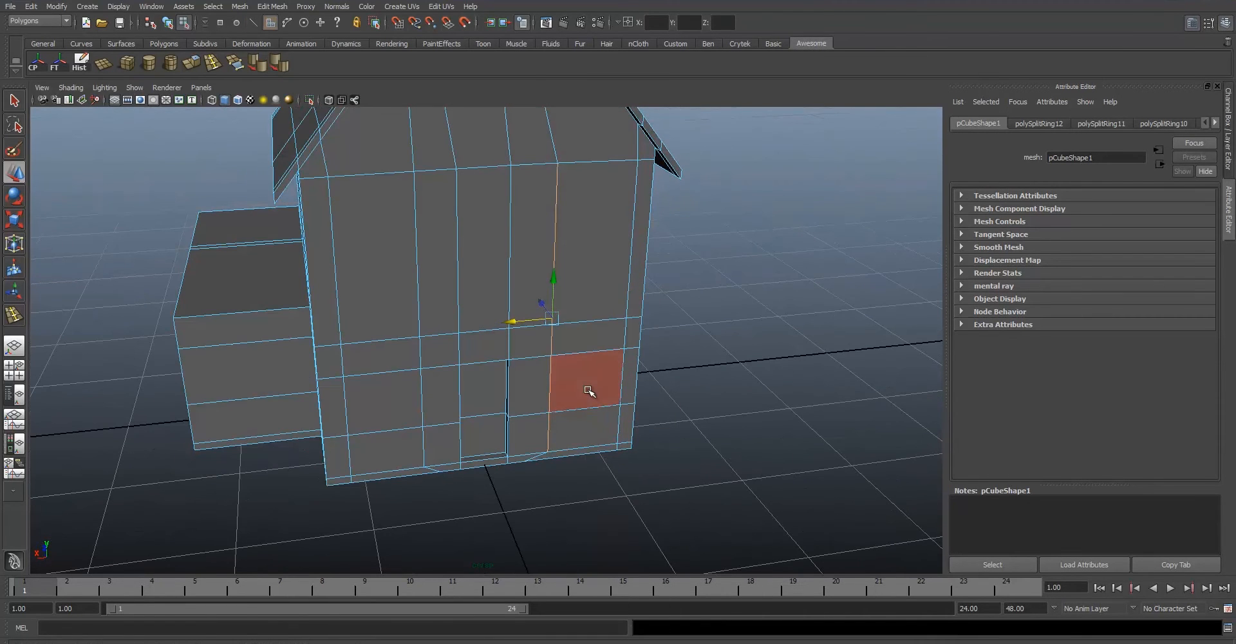
pyautogui.click(654, 414)
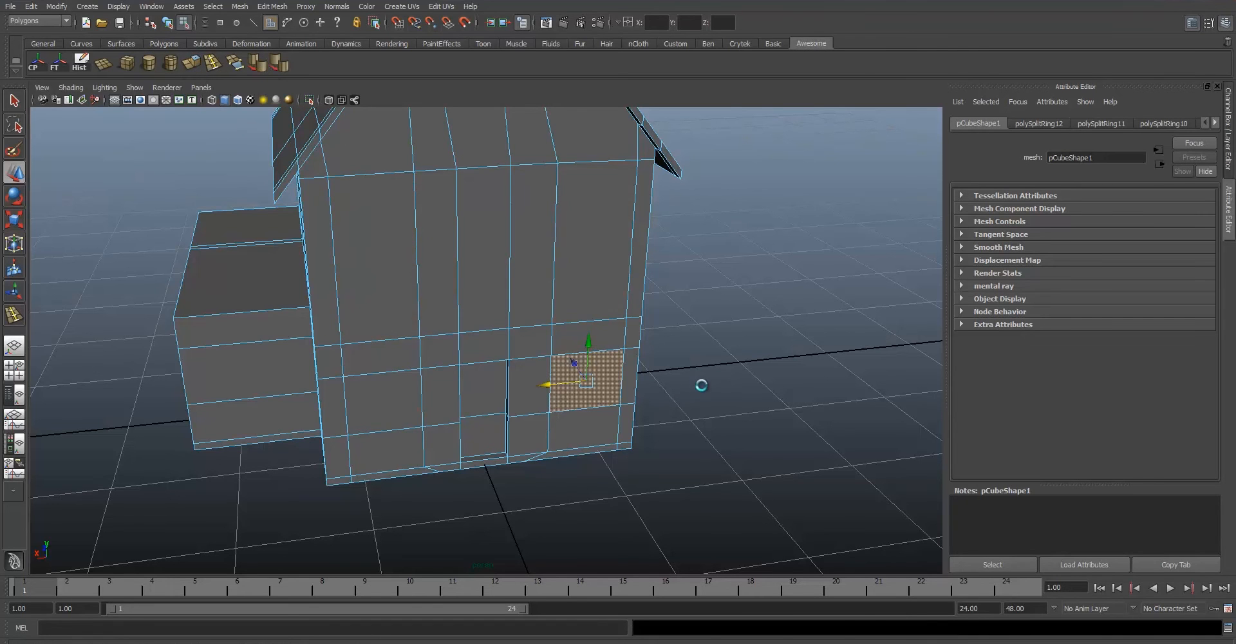
pyautogui.moveTo(603, 390); pyautogui.dragTo(589, 379)
pyautogui.keyDown('alt'); pyautogui.moveTo(702, 292); pyautogui.dragTo(628, 277); pyautogui.keyUp('alt')
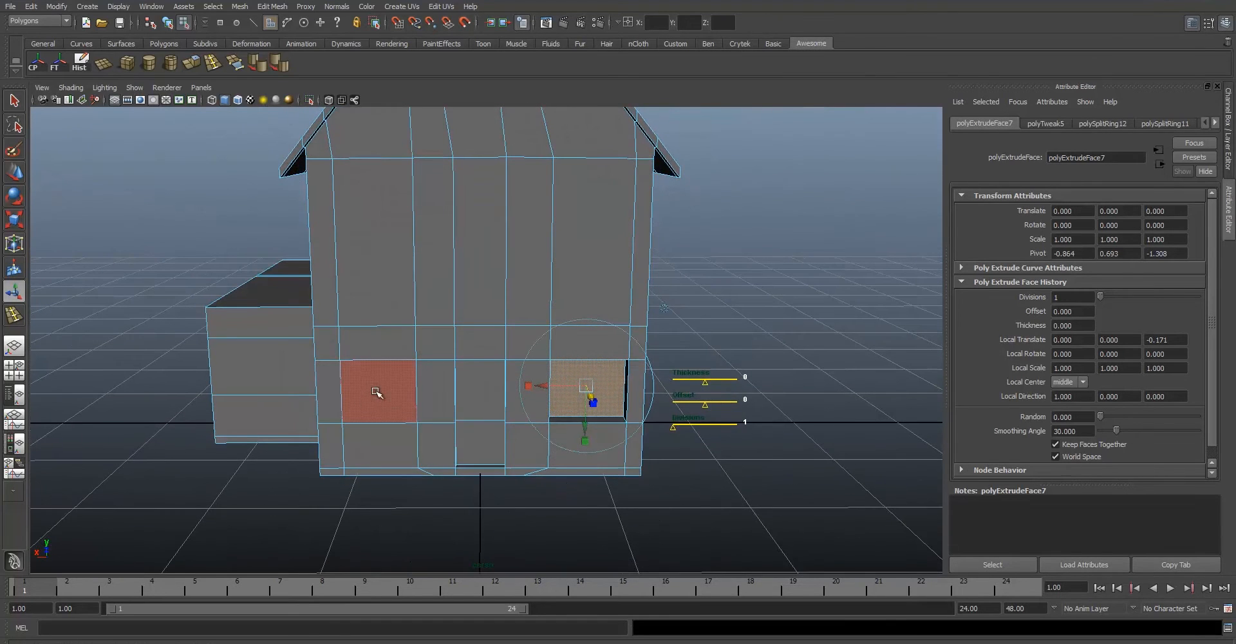
# Select the ground-floor window face on the extension side of the door and extrude it inward to recess it.
pyautogui.click(377, 392)
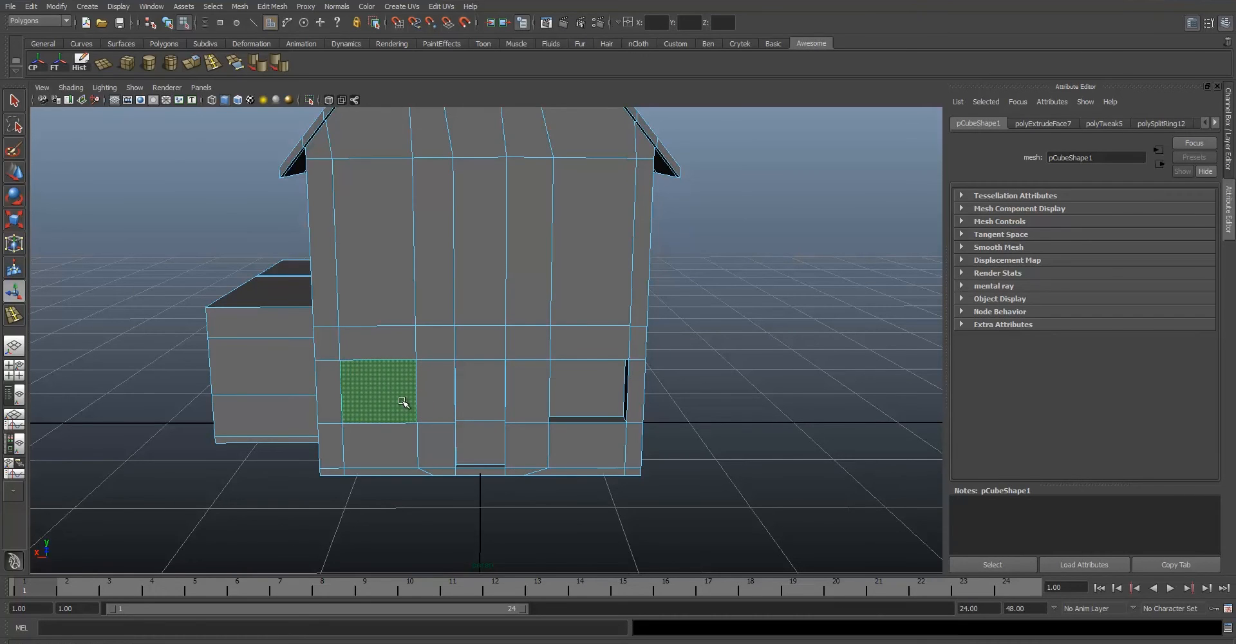
pyautogui.hotkey('ctrl', 'e')
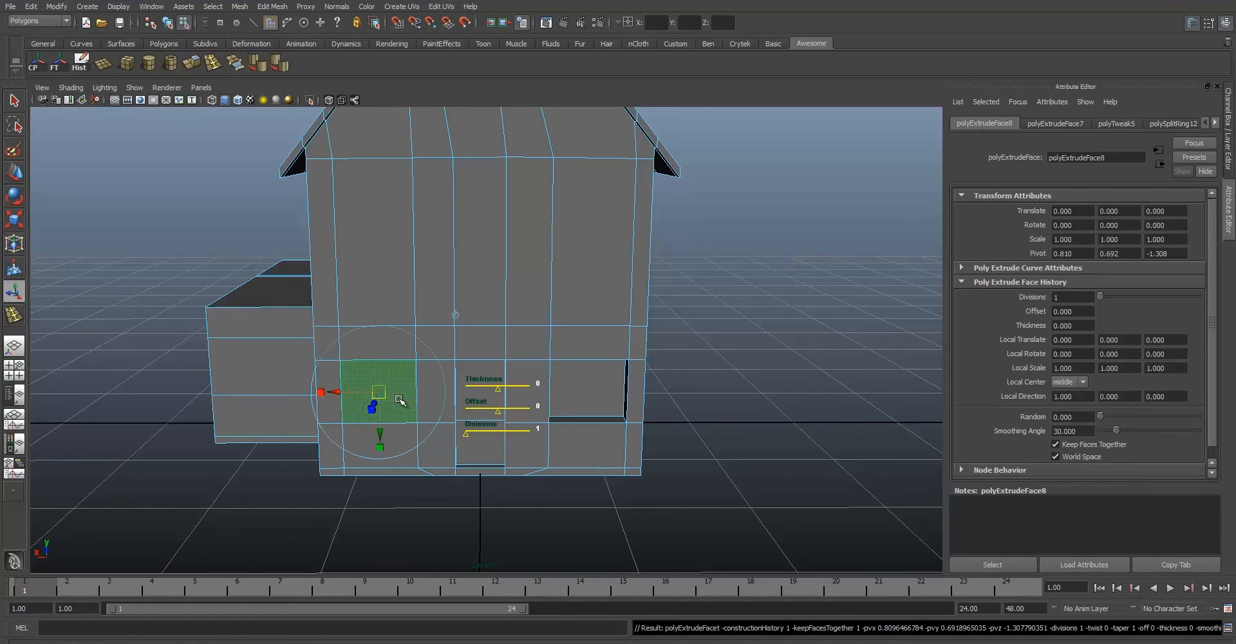
pyautogui.keyDown('alt'); pyautogui.moveTo(565, 394); pyautogui.dragTo(558, 422); pyautogui.keyUp('alt')
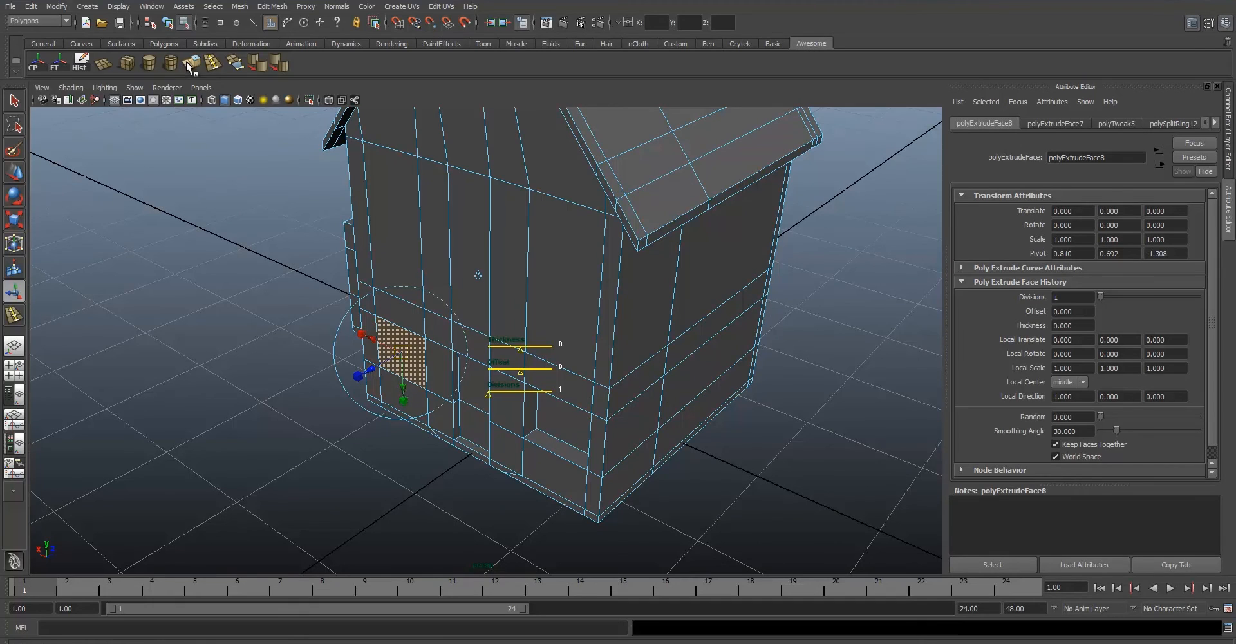
pyautogui.moveTo(375, 369); pyautogui.dragTo(385, 361)
pyautogui.keyDown('alt'); pyautogui.moveTo(402, 275); pyautogui.dragTo(407, 240); pyautogui.keyUp('alt')
# Insert two horizontal edge loops around the upper storey walls to frame a second row of windows.
pyautogui.moveTo(415, 256); pyautogui.dragTo(462, 252, button='right')
pyautogui.click(233, 64)
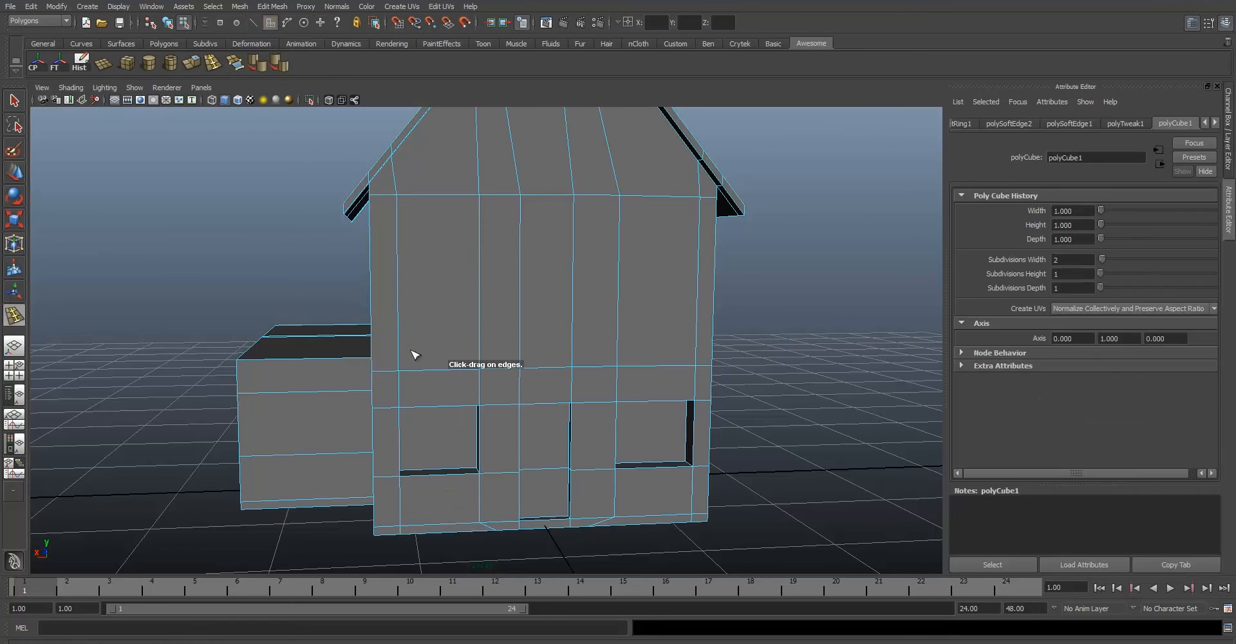
pyautogui.keyDown('alt'); pyautogui.moveTo(395, 287); pyautogui.dragTo(380, 328); pyautogui.keyUp('alt')
pyautogui.click(380, 321)
pyautogui.click(378, 324)
pyautogui.moveTo(379, 258); pyautogui.dragTo(425, 276)
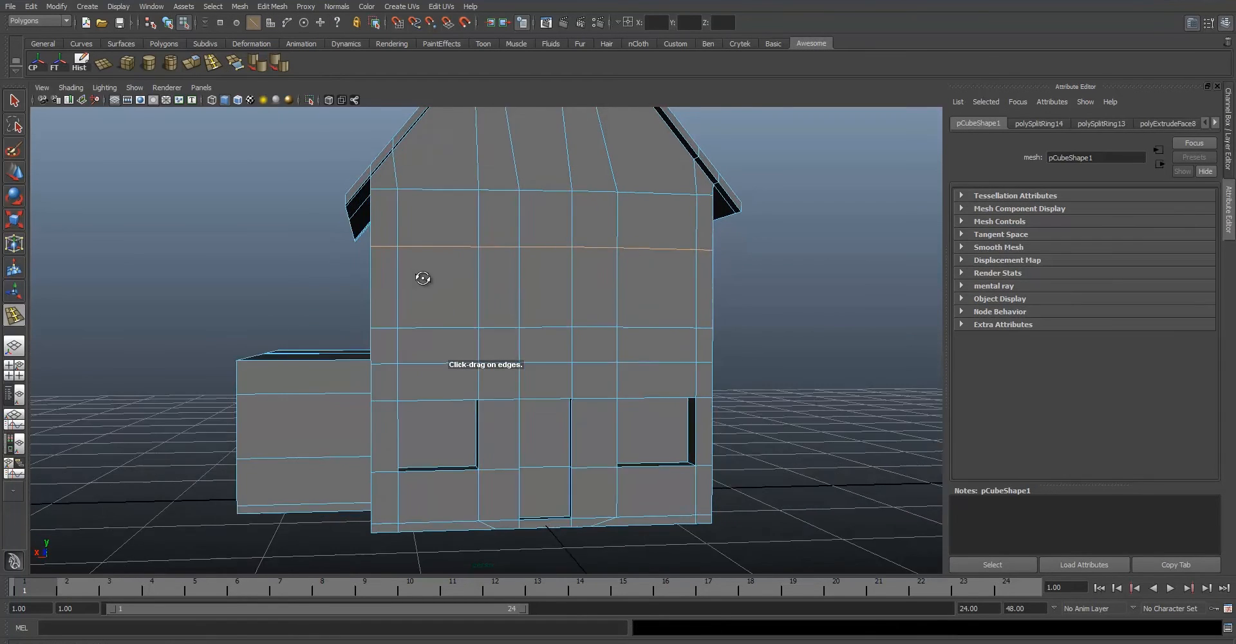
# Select the two upper-storey faces above the ground-floor windows and extrude them inward together as recessed windows.
pyautogui.click(16, 102)
pyautogui.moveTo(561, 328); pyautogui.dragTo(558, 364, button='right')
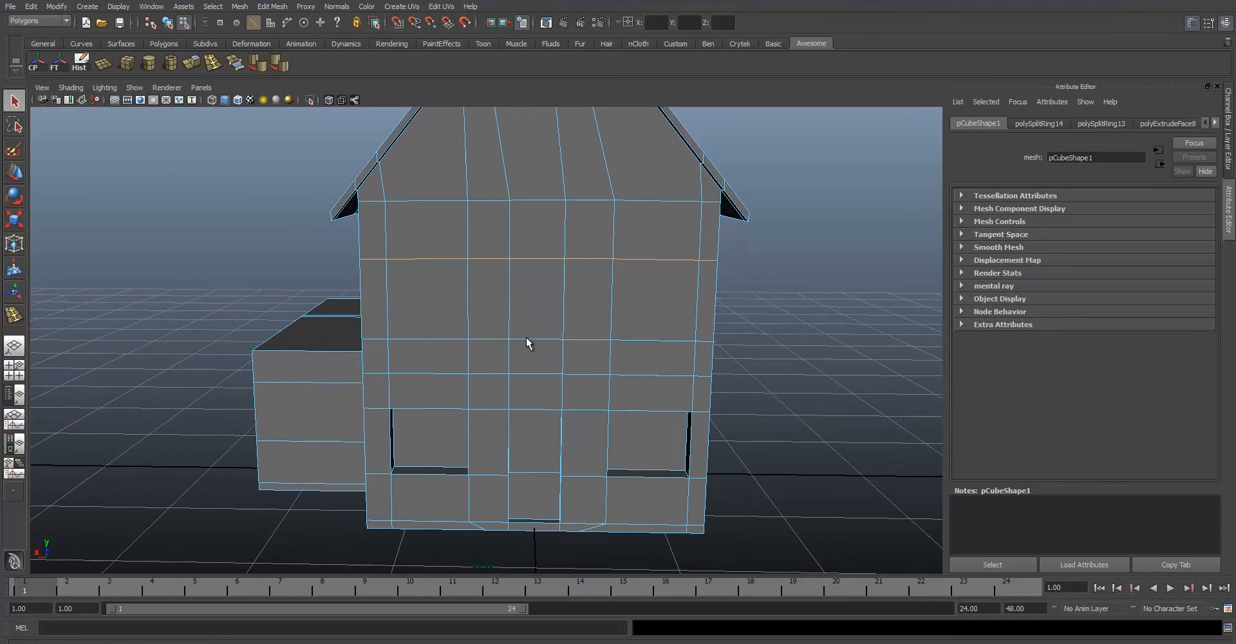
pyautogui.click(436, 307)
pyautogui.keyDown('shift'); pyautogui.click(654, 311); pyautogui.keyUp('shift')
pyautogui.keyDown('alt'); pyautogui.moveTo(707, 437); pyautogui.dragTo(524, 321); pyautogui.keyUp('alt')
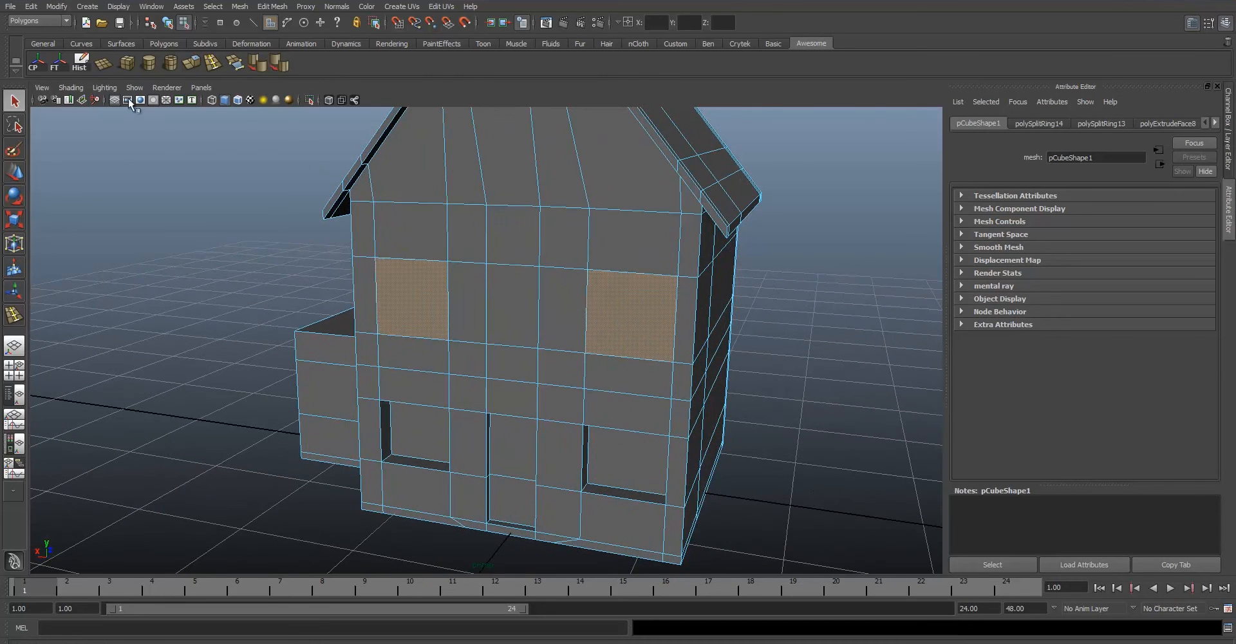
pyautogui.click(191, 65)
pyautogui.keyDown('alt'); pyautogui.moveTo(595, 358); pyautogui.dragTo(597, 307); pyautogui.keyUp('alt')
# Return to object mode and examine the recessed upper windows from several angles.
pyautogui.press('F8')
pyautogui.click(713, 299)
pyautogui.keyDown('alt'); pyautogui.moveTo(783, 298); pyautogui.dragTo(491, 325, button='right'); pyautogui.keyUp('alt')
pyautogui.click(533, 366)
pyautogui.keyDown('alt'); pyautogui.moveTo(533, 366); pyautogui.dragTo(491, 353); pyautogui.keyUp('alt')
pyautogui.keyDown('alt'); pyautogui.moveTo(491, 353); pyautogui.dragTo(496, 325, button='right'); pyautogui.keyUp('alt')
pyautogui.keyDown('alt'); pyautogui.moveTo(497, 326); pyautogui.dragTo(587, 332); pyautogui.keyUp('alt')
pyautogui.keyDown('alt'); pyautogui.moveTo(587, 332); pyautogui.dragTo(571, 276, button='right'); pyautogui.keyUp('alt')
pyautogui.keyDown('alt'); pyautogui.moveTo(571, 276); pyautogui.dragTo(534, 292); pyautogui.keyUp('alt')
# Scale the wall section between the two upper windows narrower along X to widen both windows.
pyautogui.moveTo(527, 300); pyautogui.dragTo(534, 326, button='right')
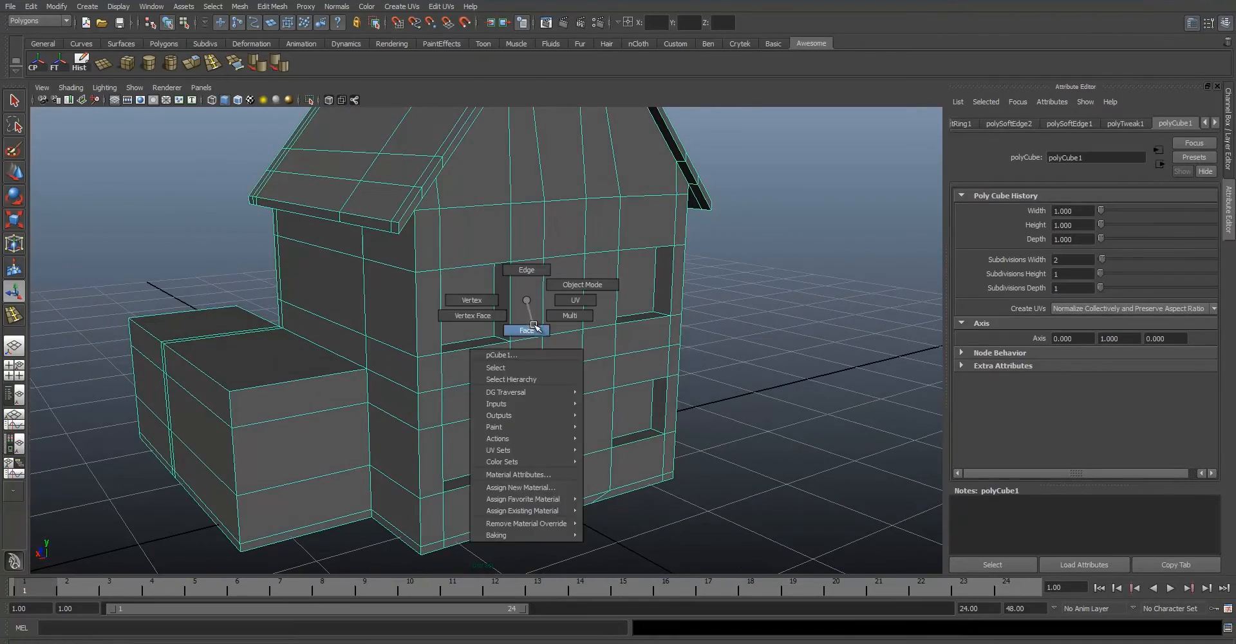
pyautogui.click(507, 318)
pyautogui.keyDown('alt'); pyautogui.moveTo(507, 319); pyautogui.dragTo(477, 330); pyautogui.keyUp('alt')
pyautogui.press('r')
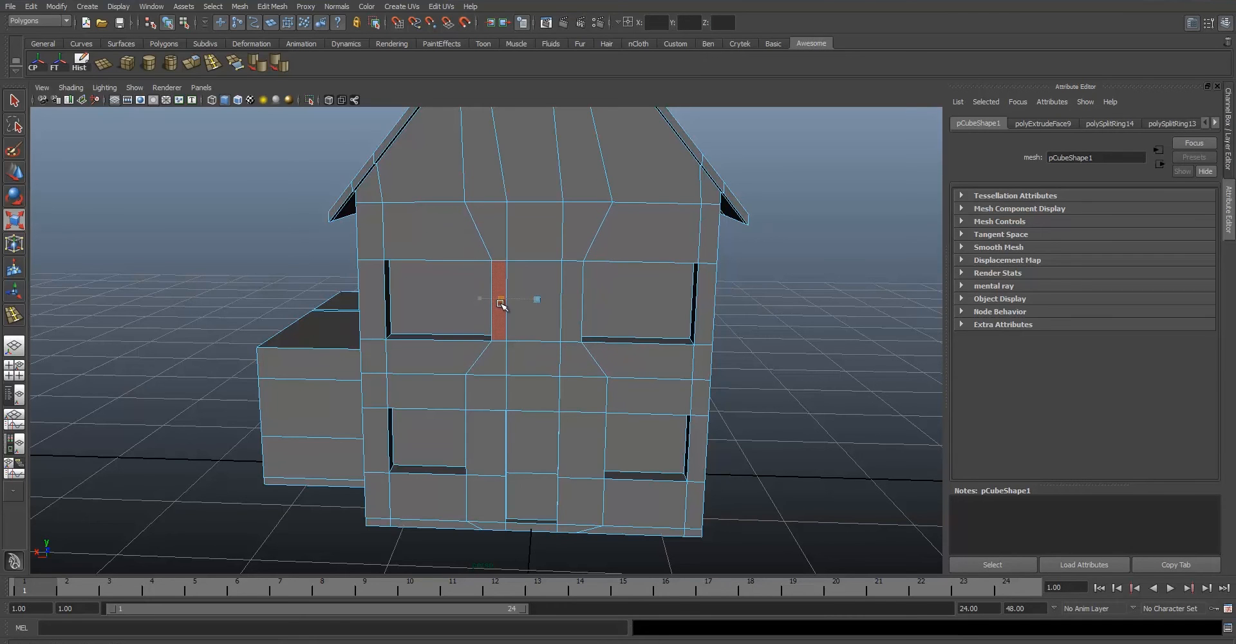
pyautogui.moveTo(527, 366)
pyautogui.keyDown('alt'); pyautogui.mouseDown()
pyautogui.moveTo(537, 345)
pyautogui.moveTo(558, 353)
pyautogui.moveTo(529, 362)
pyautogui.moveTo(615, 360)
pyautogui.moveTo(541, 361)
pyautogui.mouseUp(); pyautogui.keyUp('alt')
pyautogui.keyDown('alt'); pyautogui.moveTo(490, 306); pyautogui.dragTo(535, 307); pyautogui.keyUp('alt')
pyautogui.press('w')
pyautogui.keyDown('alt'); pyautogui.moveTo(438, 316); pyautogui.dragTo(525, 341); pyautogui.keyUp('alt')
pyautogui.press('r')
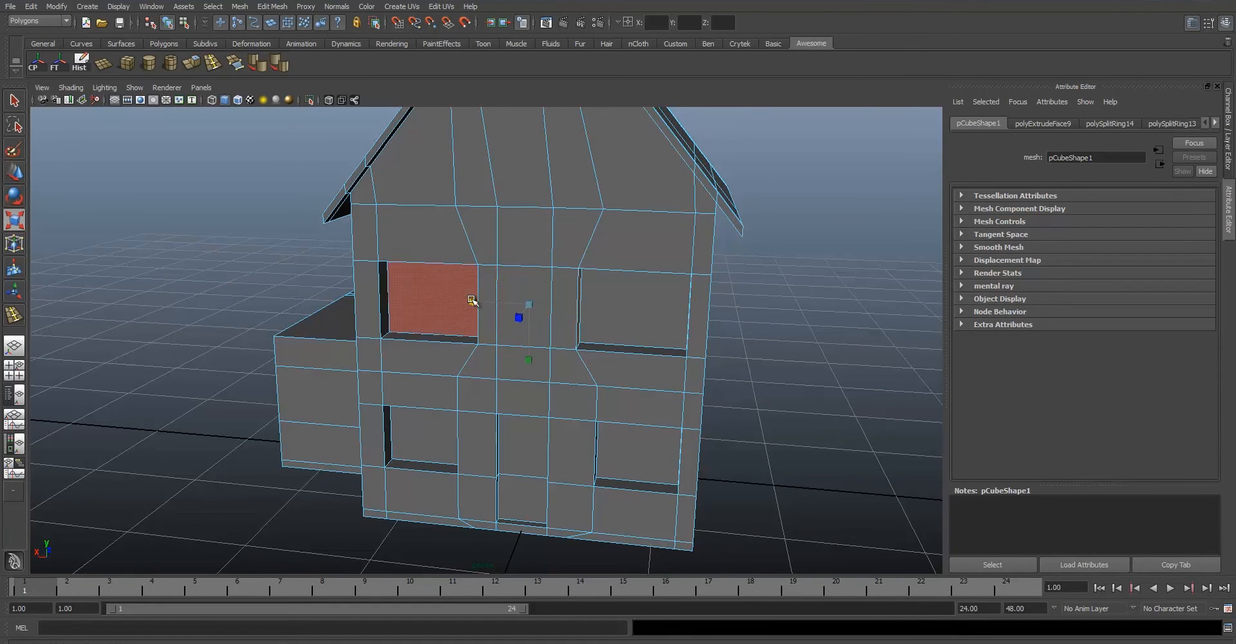
pyautogui.moveTo(528, 307); pyautogui.dragTo(502, 325)
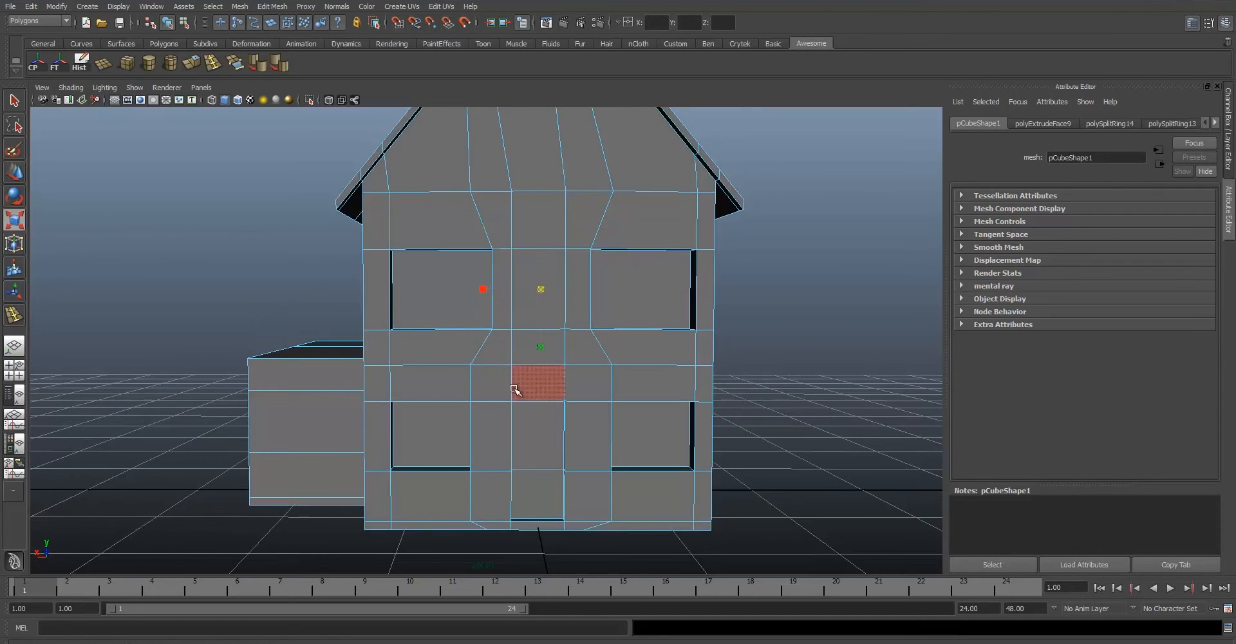
# Return to object mode and inspect the front wall with its door and four windows from several angles.
pyautogui.keyDown('alt'); pyautogui.moveTo(516, 386); pyautogui.dragTo(575, 402); pyautogui.keyUp('alt')
pyautogui.moveTo(575, 403); pyautogui.dragTo(617, 383, button='right')
pyautogui.scroll(-3, 717, 367)
pyautogui.click(717, 368)
pyautogui.moveTo(505, 341)
pyautogui.keyDown('alt'); pyautogui.mouseDown()
pyautogui.moveTo(579, 361)
pyautogui.moveTo(372, 359)
pyautogui.moveTo(504, 356)
pyautogui.moveTo(499, 322)
pyautogui.mouseUp(); pyautogui.keyUp('alt')
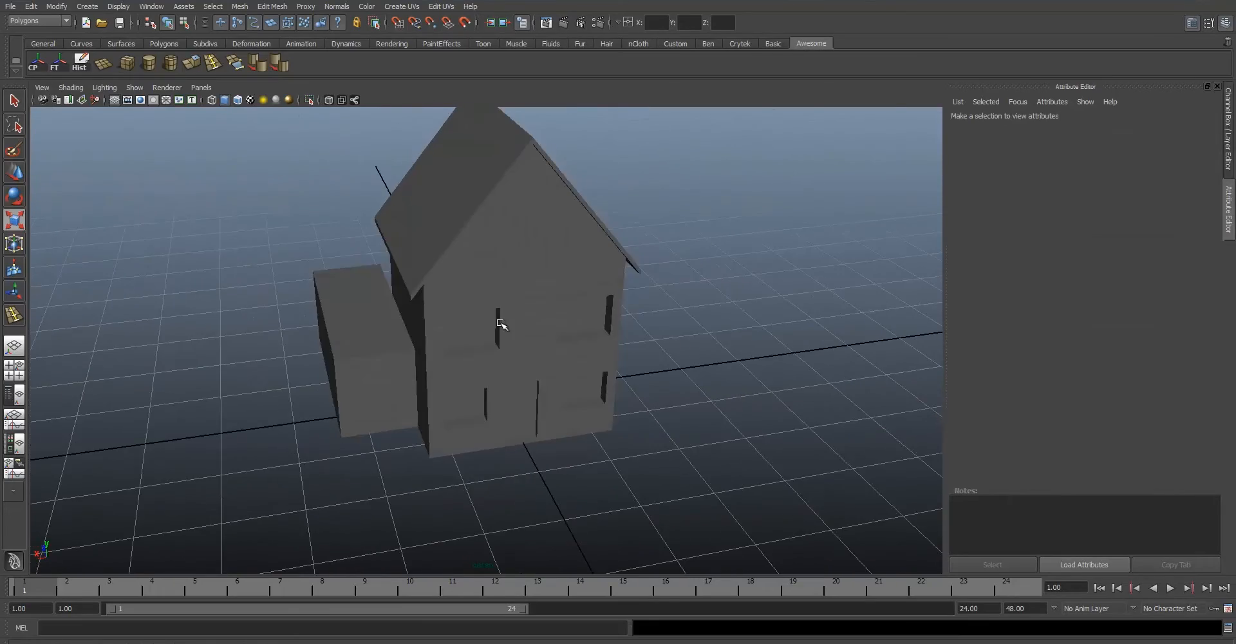
pyautogui.click(533, 404)
pyautogui.keyDown('alt'); pyautogui.moveTo(532, 405); pyautogui.dragTo(631, 376); pyautogui.keyUp('alt')
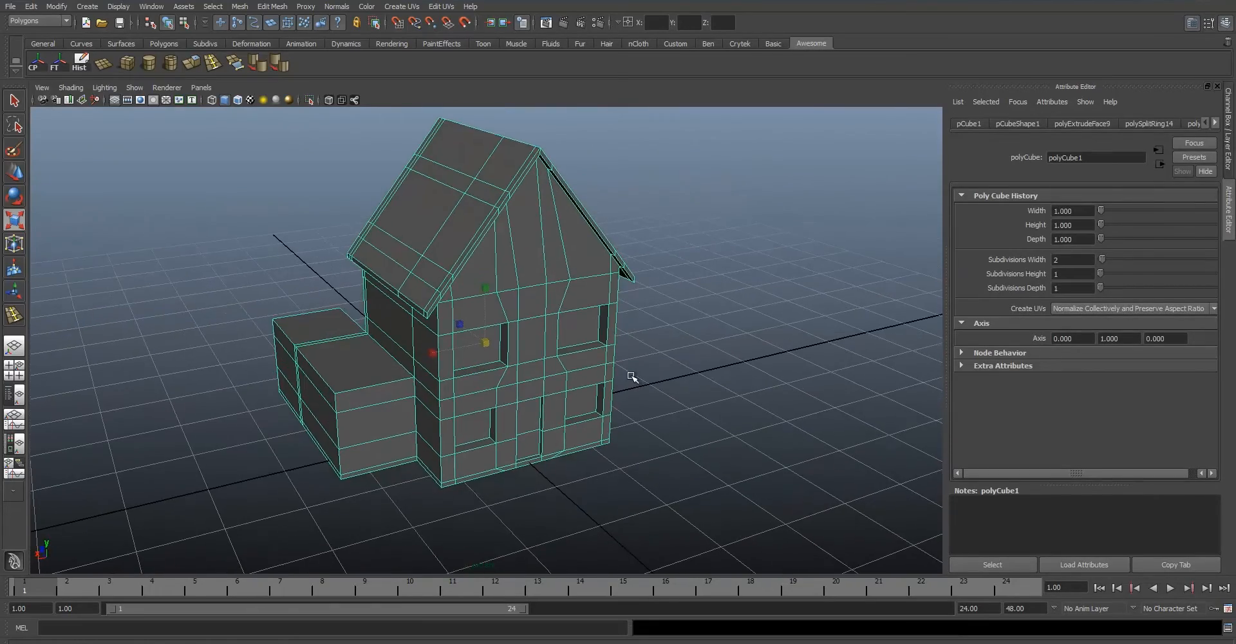
# Insert vertical edge loops near both sides of the extension and a horizontal loop just below its roof.
pyautogui.keyDown('alt'); pyautogui.moveTo(379, 416); pyautogui.dragTo(490, 372, button='right'); pyautogui.keyUp('alt')
pyautogui.moveTo(467, 330); pyautogui.dragTo(464, 364, button='right')
pyautogui.click(215, 63)
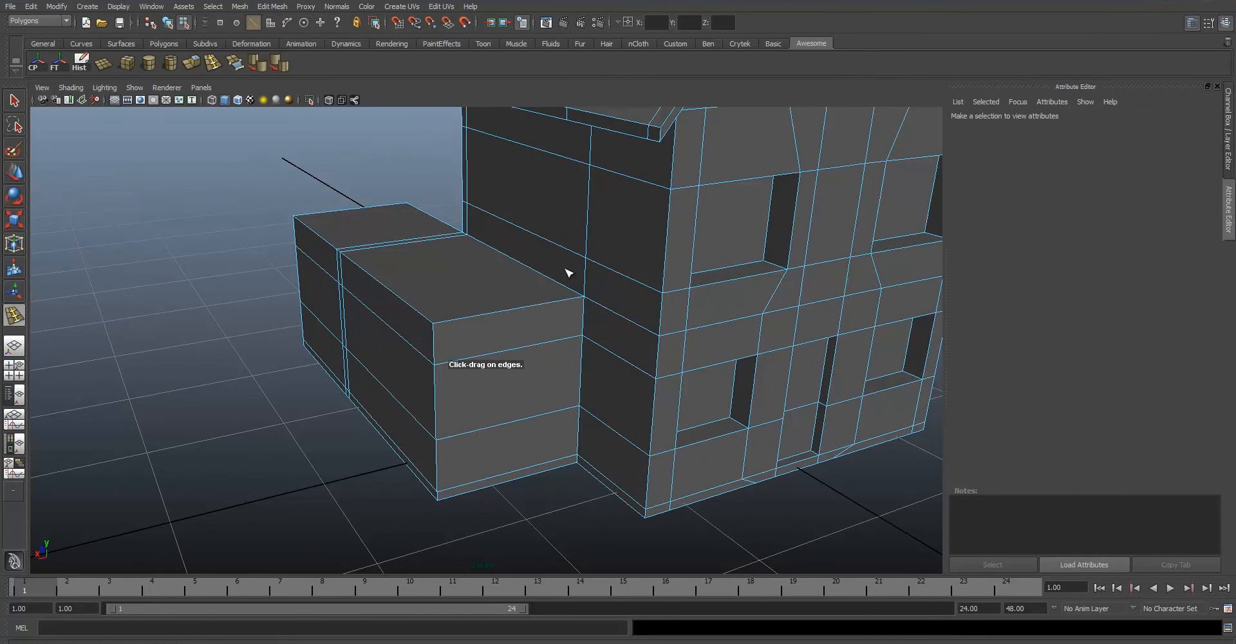
pyautogui.click(581, 301)
pyautogui.click(446, 322)
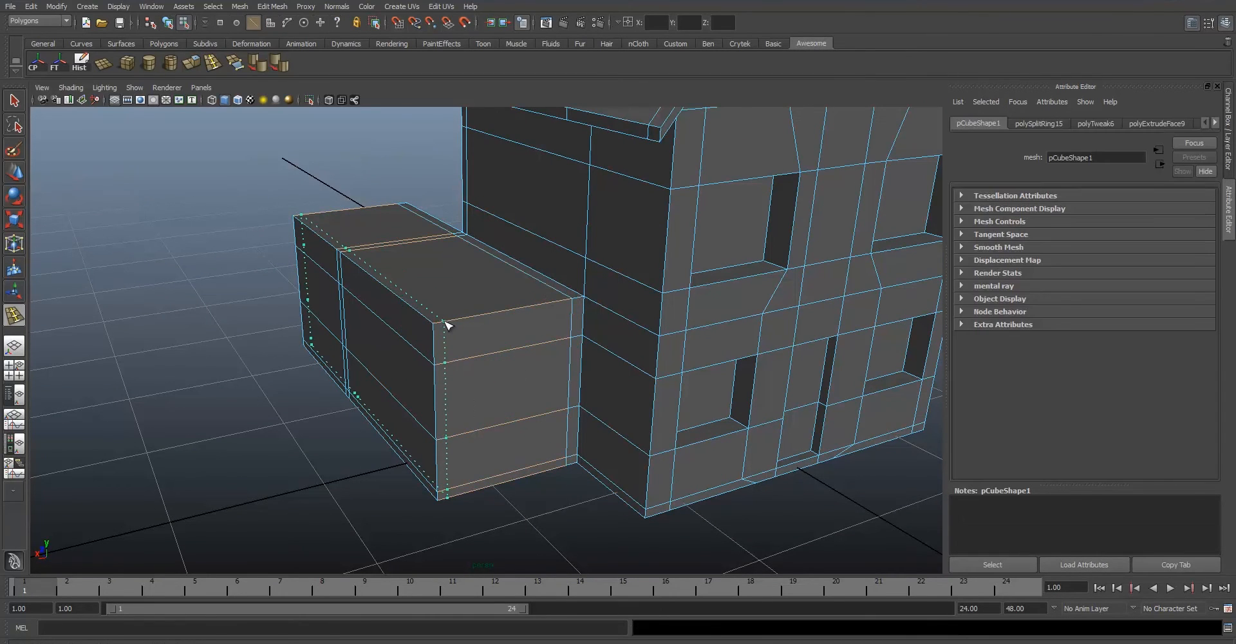
pyautogui.click(14, 103)
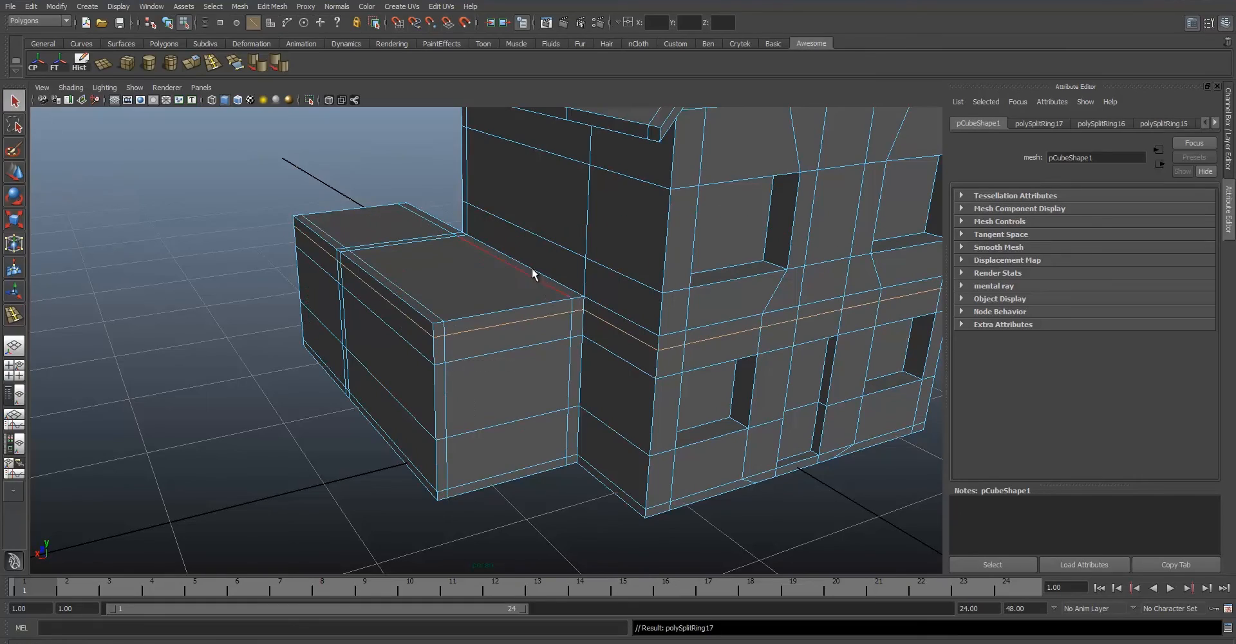
pyautogui.scroll(-4, 540, 302)
pyautogui.moveTo(546, 337); pyautogui.dragTo(569, 325, button='right')
pyautogui.click(570, 325)
# Examine how the edge loop below the extension's roof continues around the main house walls.
pyautogui.keyDown('alt'); pyautogui.moveTo(595, 318); pyautogui.dragTo(654, 315); pyautogui.keyUp('alt')
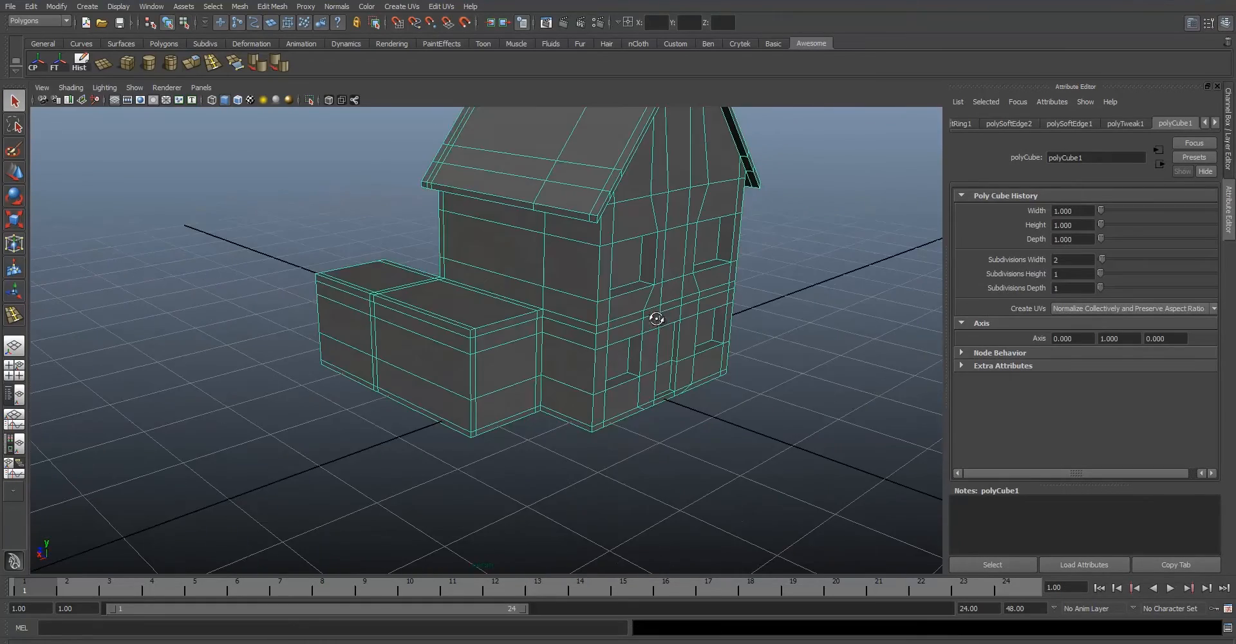
pyautogui.scroll(4, 650, 316)
pyautogui.scroll(-2, 735, 308)
pyautogui.scroll(-2, 735, 308)
pyautogui.keyDown('alt'); pyautogui.moveTo(635, 327); pyautogui.dragTo(558, 323, button='middle'); pyautogui.keyUp('alt')
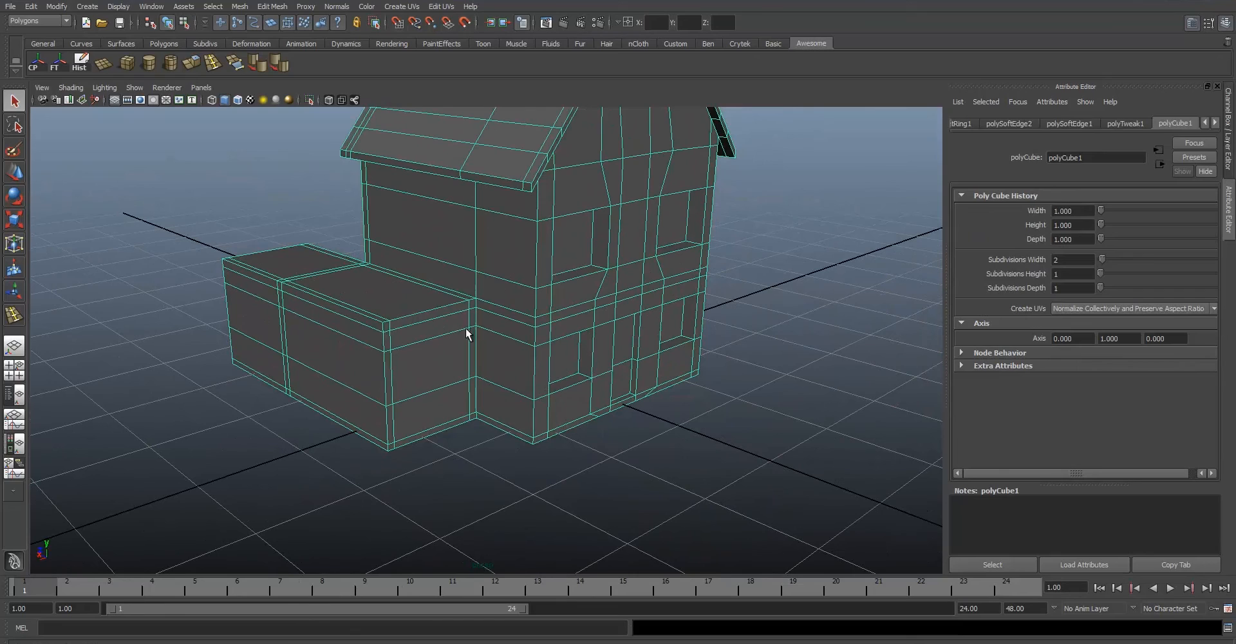
pyautogui.moveTo(465, 327); pyautogui.dragTo(431, 319, button='right')
pyautogui.click(427, 318)
pyautogui.scroll(8, 436, 293)
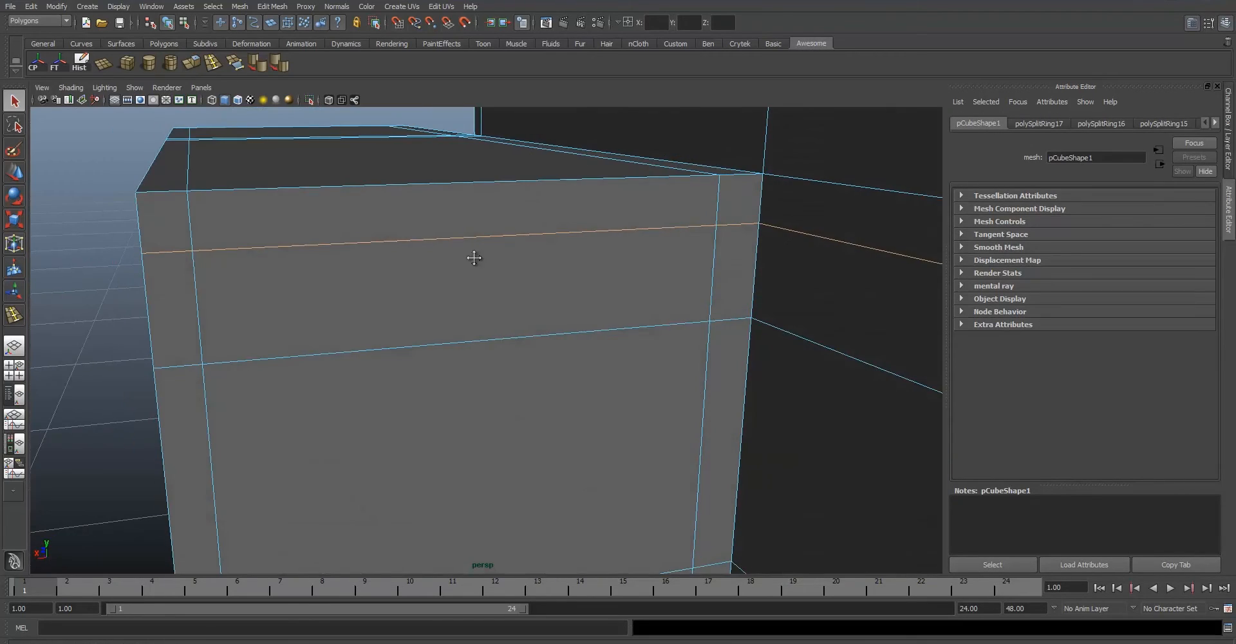
pyautogui.keyDown('alt'); pyautogui.moveTo(473, 257); pyautogui.dragTo(544, 320, button='middle'); pyautogui.keyUp('alt')
pyautogui.scroll(-4, 543, 321)
pyautogui.keyDown('alt'); pyautogui.moveTo(399, 281); pyautogui.dragTo(468, 281); pyautogui.keyUp('alt')
pyautogui.scroll(-4, 558, 301)
pyautogui.keyDown('alt'); pyautogui.moveTo(746, 259); pyautogui.dragTo(817, 306); pyautogui.keyUp('alt')
pyautogui.keyDown('alt'); pyautogui.moveTo(431, 311); pyautogui.dragTo(258, 315); pyautogui.keyUp('alt')
pyautogui.keyDown('alt'); pyautogui.moveTo(534, 348); pyautogui.dragTo(354, 319, button='middle'); pyautogui.keyUp('alt')
pyautogui.scroll(-4, 354, 319)
pyautogui.keyDown('alt'); pyautogui.moveTo(354, 319); pyautogui.dragTo(501, 348); pyautogui.keyUp('alt')
pyautogui.moveTo(535, 334); pyautogui.dragTo(561, 322, button='right')
pyautogui.click(515, 347)
pyautogui.keyDown('alt'); pyautogui.moveTo(519, 342); pyautogui.dragTo(431, 333); pyautogui.keyUp('alt')
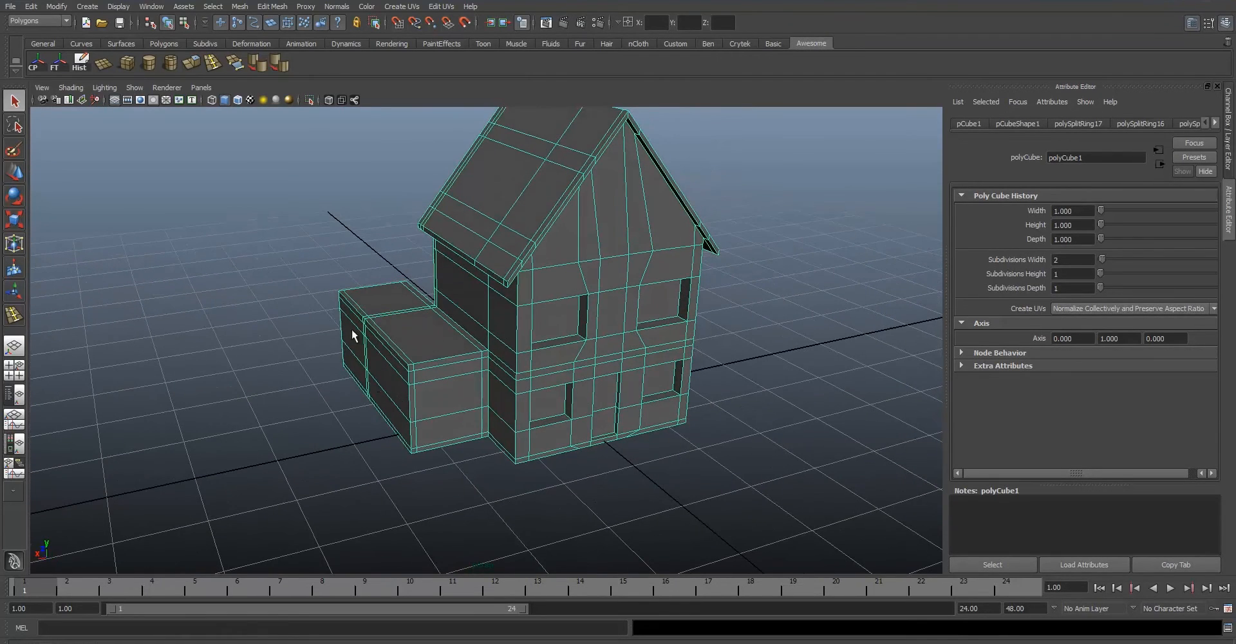
# Create a separate polygon cube about 1.390 wide, 1.395 high and 3.954 deep, and move it over the side extension.
pyautogui.click(127, 63)
pyautogui.moveTo(282, 425); pyautogui.dragTo(180, 291)
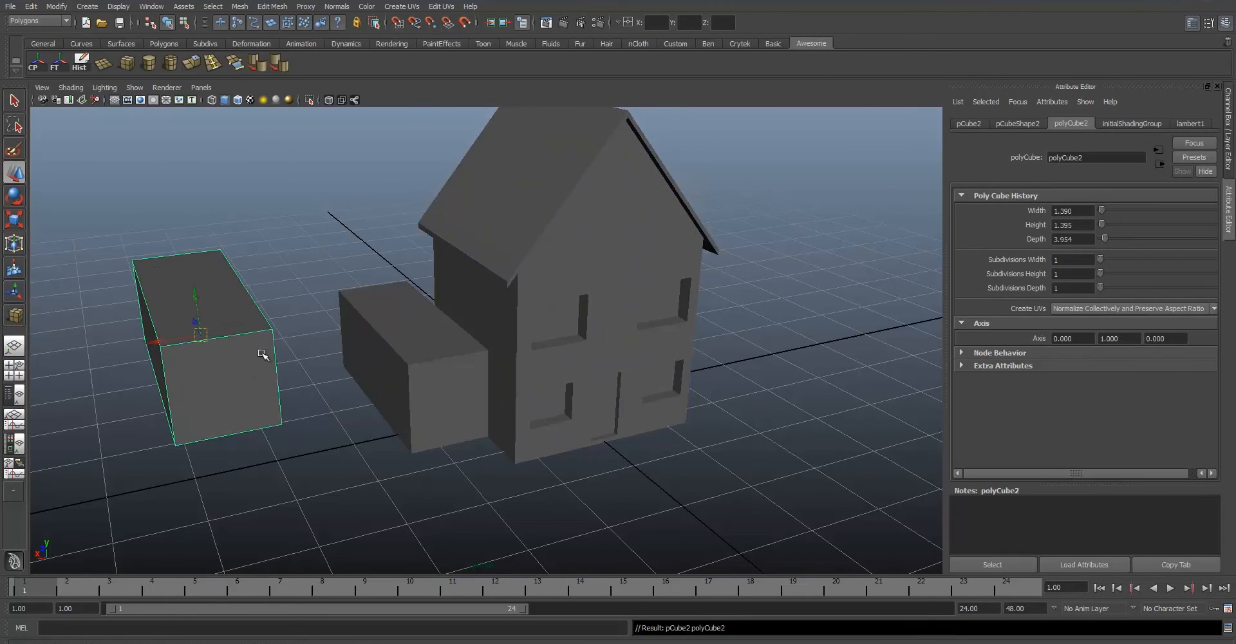
pyautogui.moveTo(206, 329); pyautogui.dragTo(370, 323)
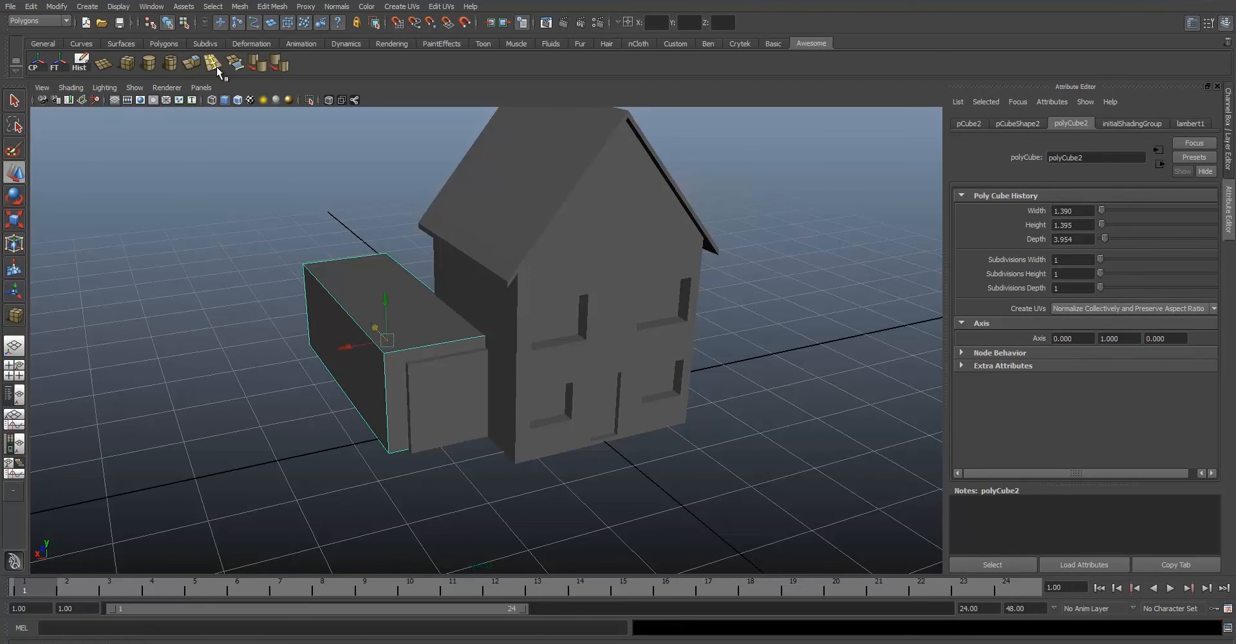
# Try inserting horizontal edge loops on the separate cube near its top, middle and base.
pyautogui.click(212, 65)
pyautogui.click(384, 363)
pyautogui.click(390, 391)
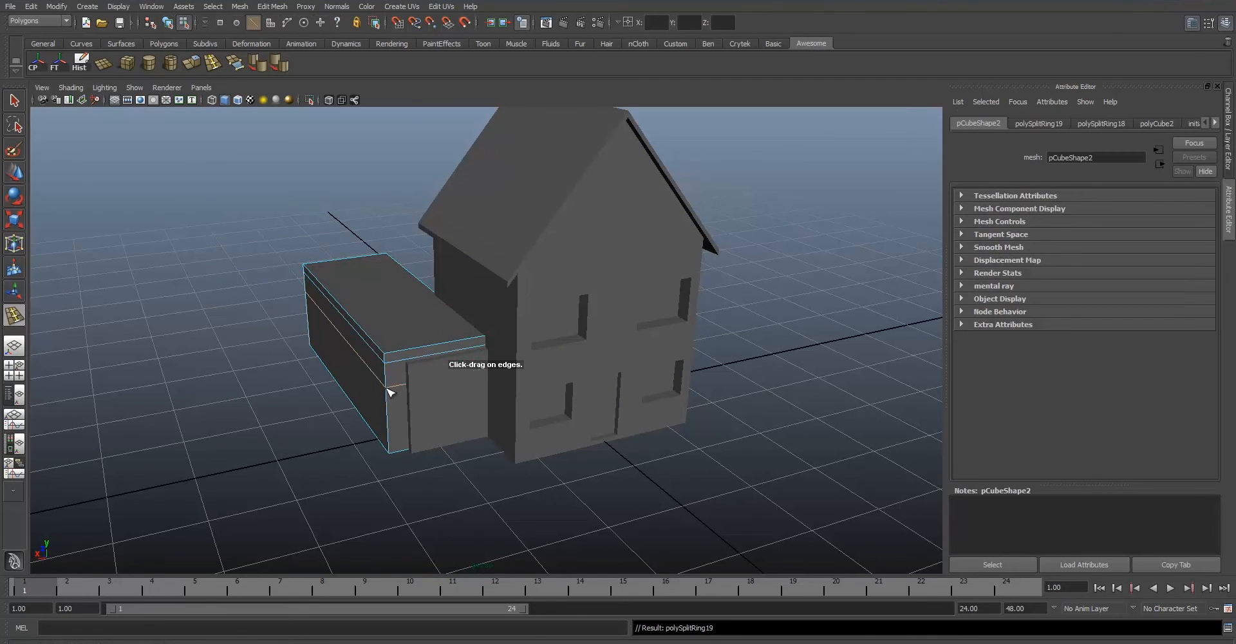
pyautogui.moveTo(390, 432); pyautogui.dragTo(391, 442)
pyautogui.click(391, 353)
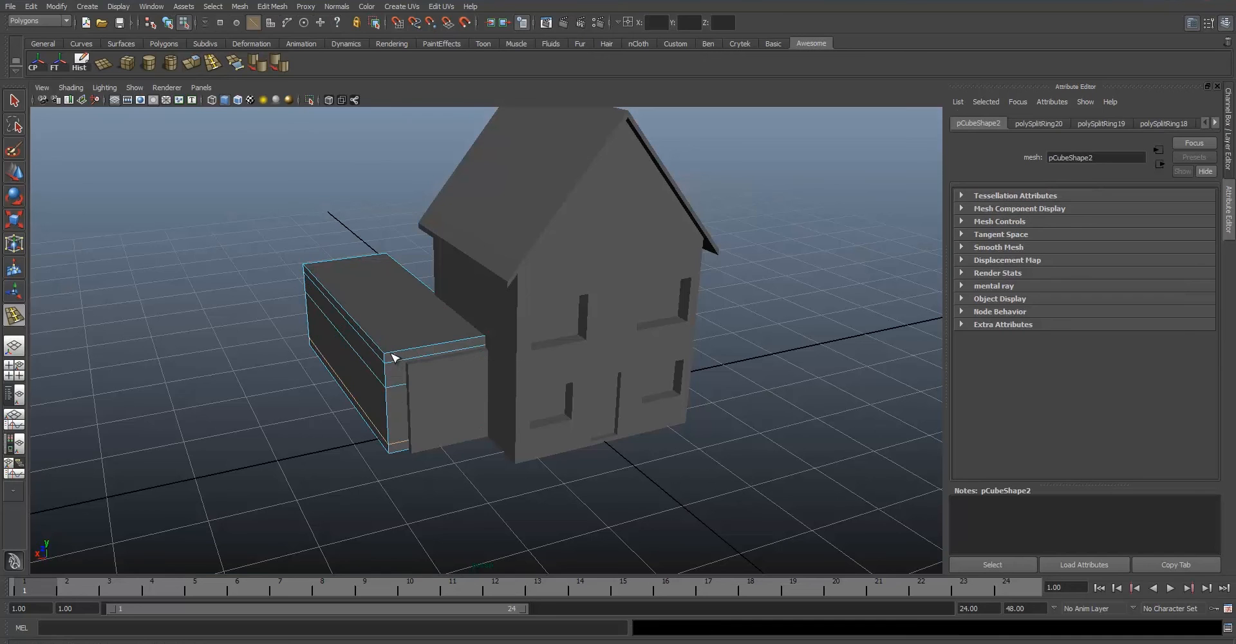
pyautogui.hotkey('ctrl', 'z')
pyautogui.hotkey('ctrl', 'z')
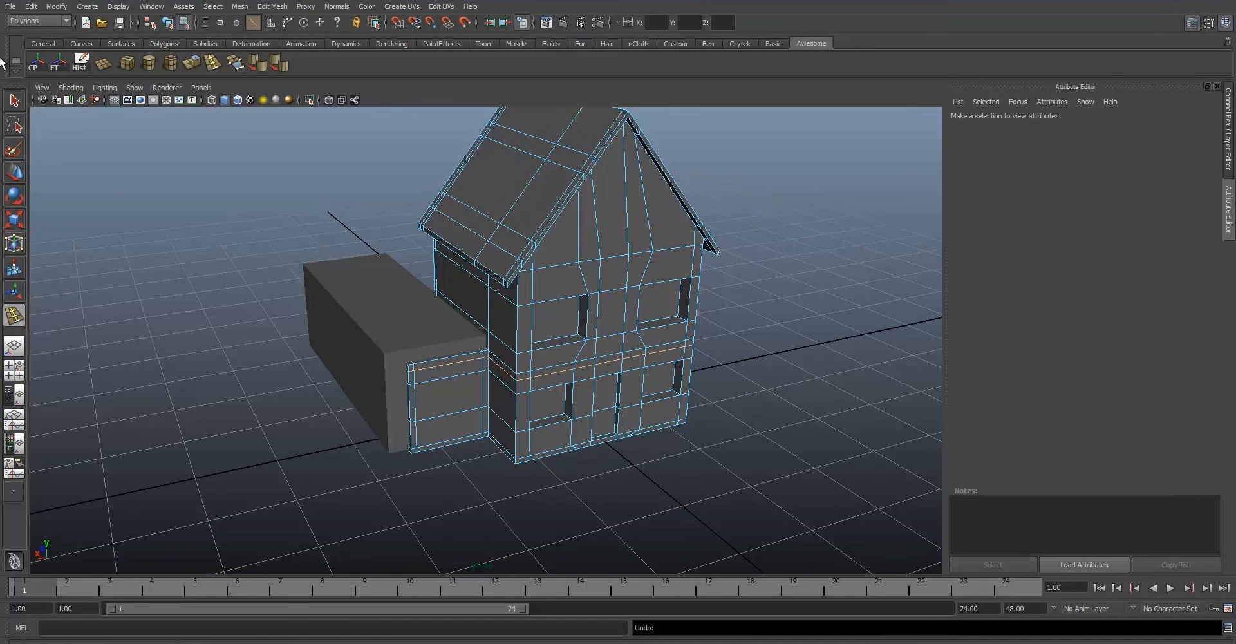
# Undo the edge loop trials and delete the separate cube beside the house.
pyautogui.moveTo(408, 353); pyautogui.dragTo(415, 291, button='right')
pyautogui.click(475, 359)
pyautogui.hotkey('ctrl', 'z')
pyautogui.hotkey('ctrl', 'z')
pyautogui.hotkey('ctrl', 'z')
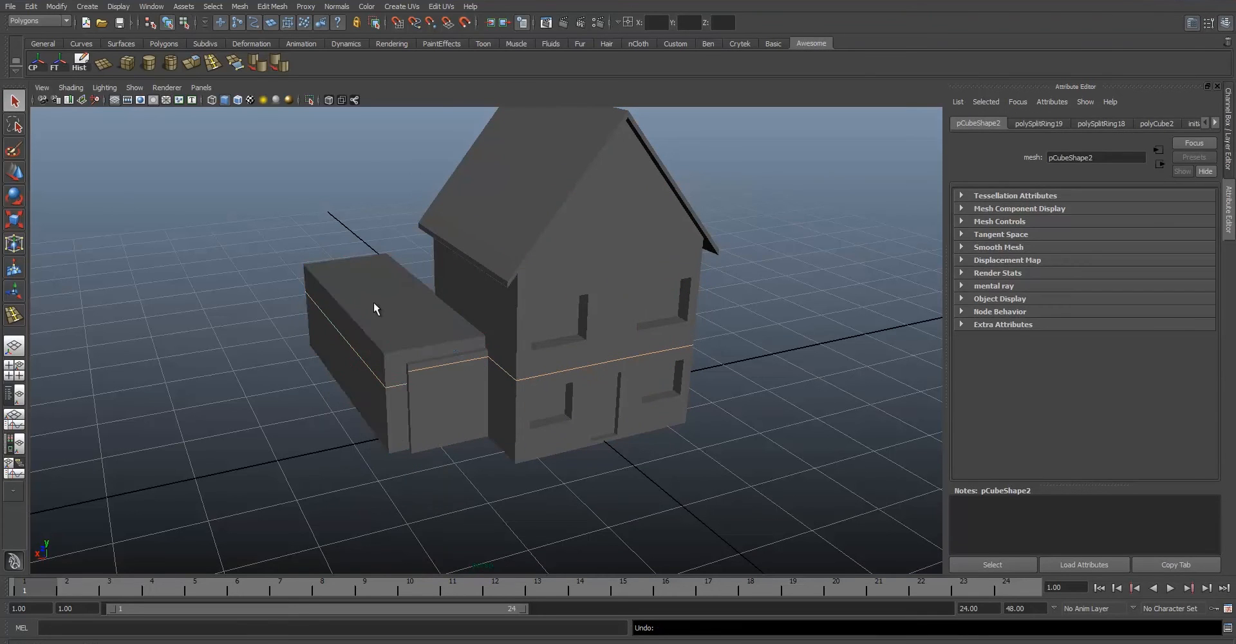
pyautogui.click(375, 309)
pyautogui.press('Delete')
pyautogui.hotkey('ctrl', 'z')
# Select all components of the house mesh with one marquee, return to object mode and clear the selection.
pyautogui.moveTo(502, 363); pyautogui.dragTo(580, 345, button='right')
pyautogui.click(752, 474)
pyautogui.scroll(-5, 438, 260)
pyautogui.moveTo(296, 171); pyautogui.dragTo(634, 464)
pyautogui.scroll(4, 512, 354)
pyautogui.moveTo(531, 345); pyautogui.dragTo(564, 328, button='right')
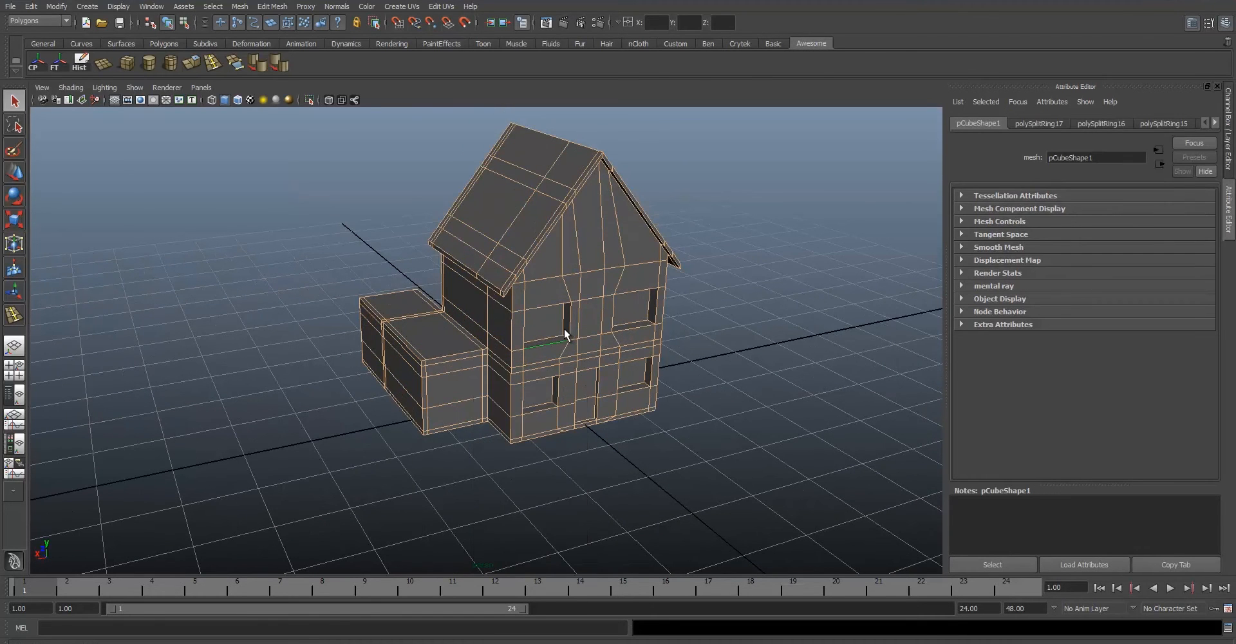
pyautogui.click(730, 317)
# Select the three stacked central faces of the extension's front wall and extrude them inward as a recessed opening.
pyautogui.keyDown('alt'); pyautogui.moveTo(493, 333); pyautogui.dragTo(405, 361); pyautogui.keyUp('alt')
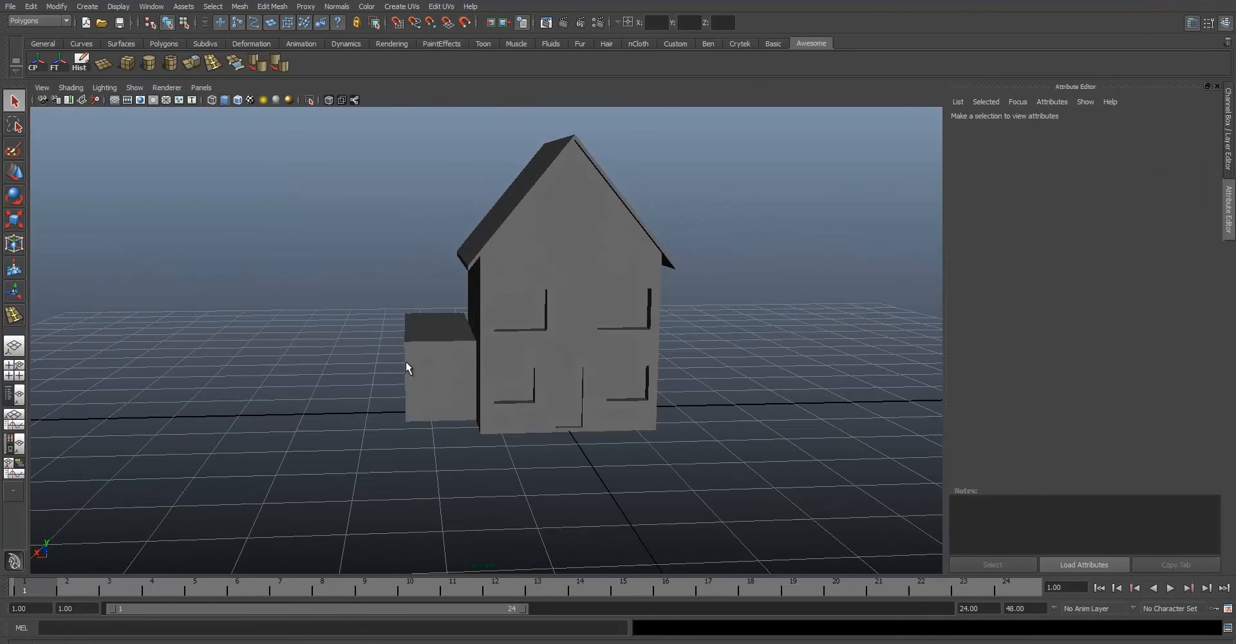
pyautogui.moveTo(406, 361); pyautogui.dragTo(435, 364, button='right')
pyautogui.scroll(4, 435, 364)
pyautogui.keyDown('alt'); pyautogui.moveTo(426, 368); pyautogui.dragTo(439, 364); pyautogui.keyUp('alt')
pyautogui.click(418, 362)
pyautogui.keyDown('shift'); pyautogui.click(418, 418); pyautogui.keyUp('shift')
pyautogui.keyDown('shift'); pyautogui.click(406, 448); pyautogui.keyUp('shift')
pyautogui.keyDown('alt'); pyautogui.moveTo(446, 269); pyautogui.dragTo(199, 87); pyautogui.keyUp('alt')
pyautogui.hotkey('ctrl', 'e')
pyautogui.moveTo(474, 395); pyautogui.dragTo(469, 382)
pyautogui.moveTo(592, 300); pyautogui.dragTo(651, 287, button='right')
pyautogui.keyDown('alt'); pyautogui.moveTo(786, 384); pyautogui.dragTo(577, 388, button='right'); pyautogui.keyUp('alt')
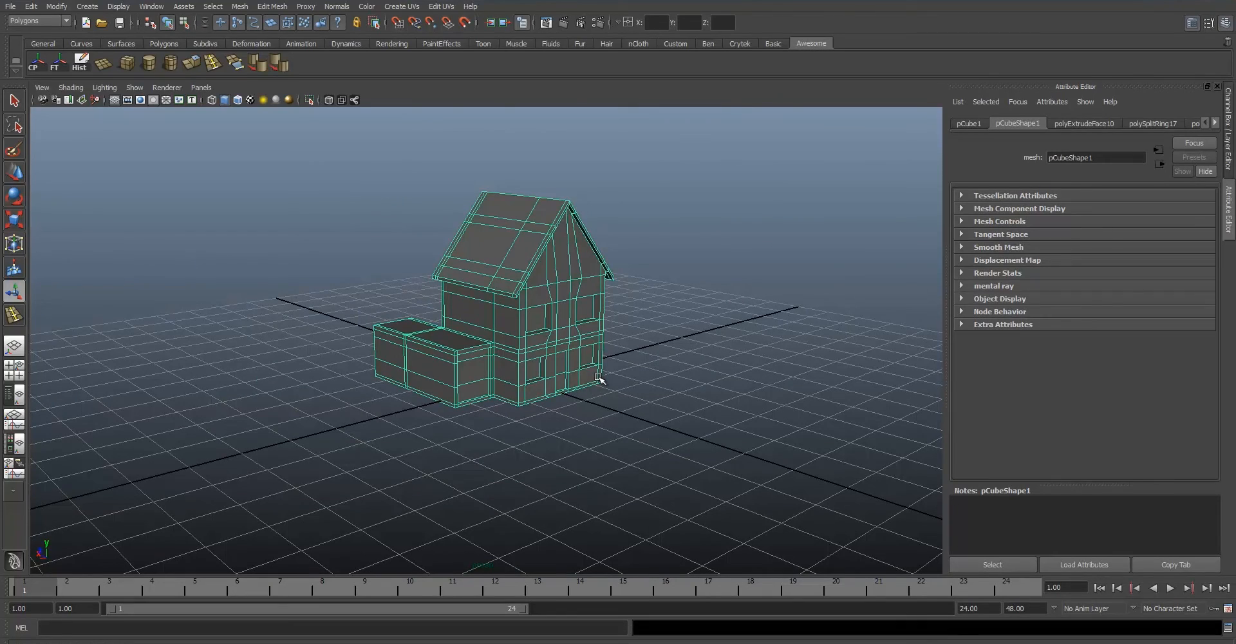
# Duplicate the whole house in place and try shifting the copy along X.
pyautogui.click(678, 340)
pyautogui.keyDown('alt'); pyautogui.moveTo(659, 358); pyautogui.dragTo(532, 343); pyautogui.keyUp('alt')
pyautogui.press('w')
pyautogui.click(509, 332)
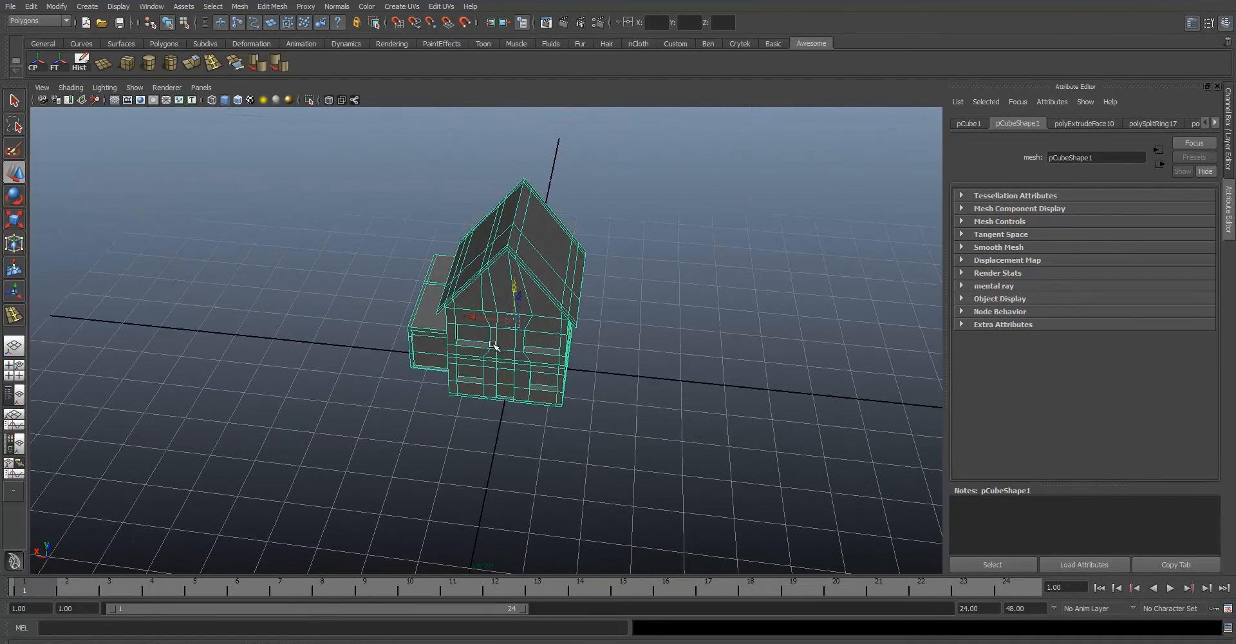
pyautogui.hotkey('ctrl', 'd')
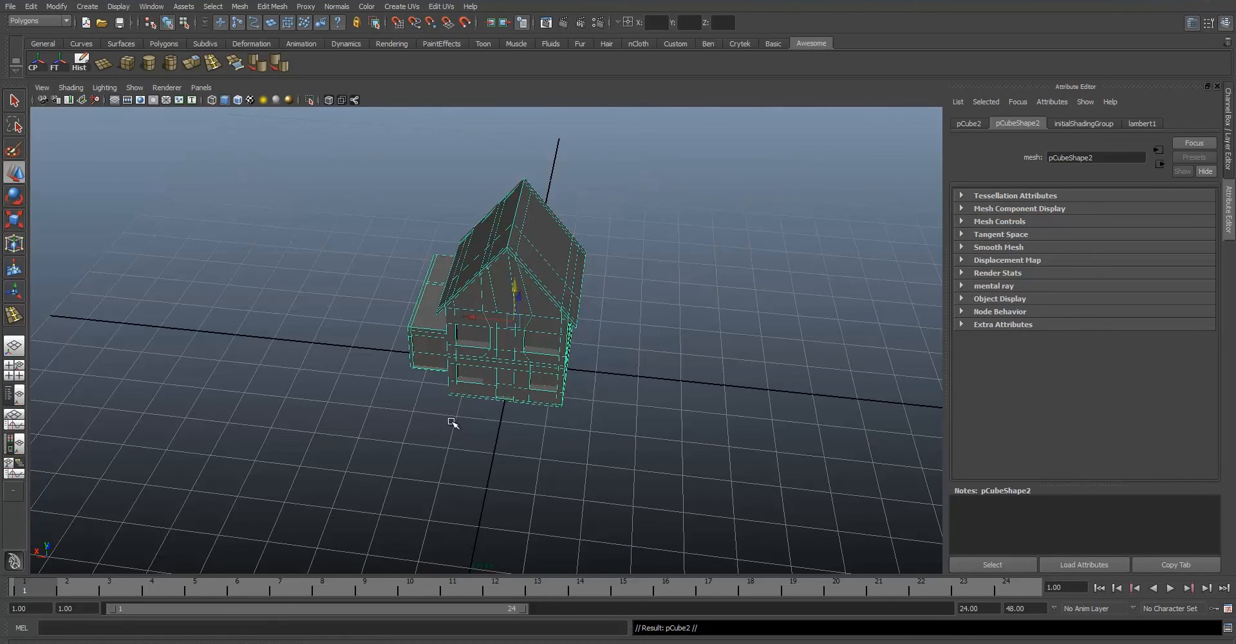
pyautogui.moveTo(473, 313); pyautogui.dragTo(650, 344)
pyautogui.hotkey('ctrl', 'z')
pyautogui.click(608, 382)
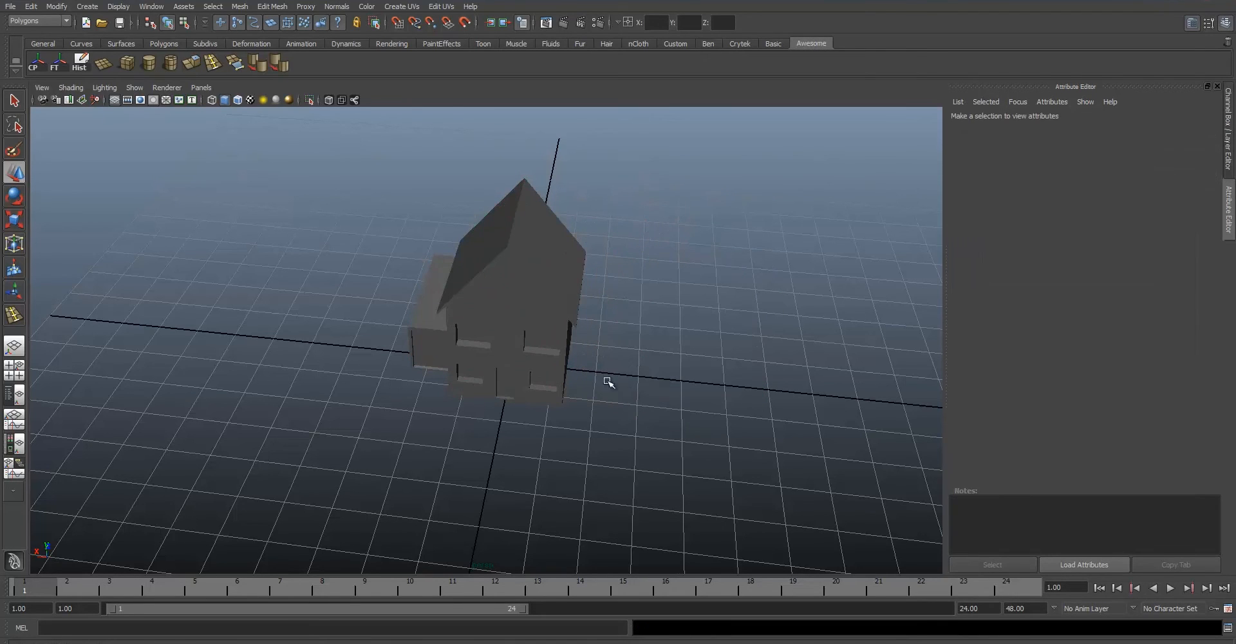
# Select the overlapping houses and examine them from several angles.
pyautogui.click(478, 328)
pyautogui.click(612, 326)
pyautogui.keyDown('alt'); pyautogui.moveTo(612, 325); pyautogui.dragTo(526, 353); pyautogui.keyUp('alt')
pyautogui.click(502, 386)
pyautogui.keyDown('alt'); pyautogui.moveTo(708, 366); pyautogui.dragTo(757, 351); pyautogui.keyUp('alt')
pyautogui.keyDown('alt'); pyautogui.moveTo(715, 365); pyautogui.dragTo(617, 420, button='middle'); pyautogui.keyUp('alt')
pyautogui.keyDown('alt'); pyautogui.moveTo(617, 420); pyautogui.dragTo(554, 380); pyautogui.keyUp('alt')
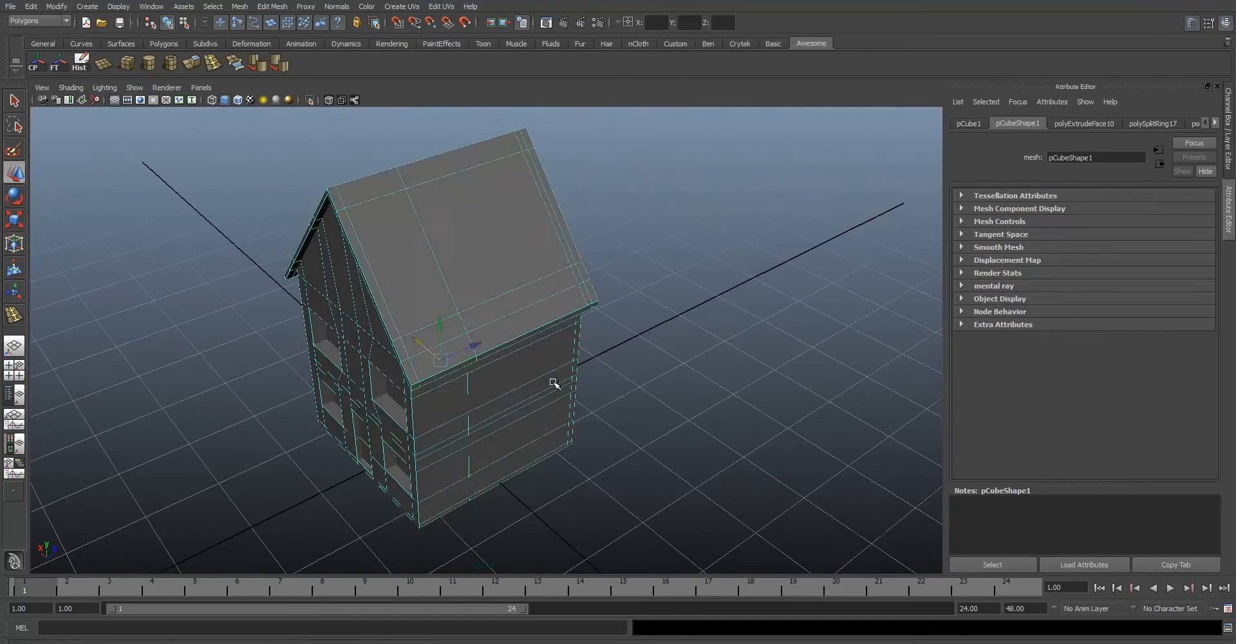
pyautogui.click(543, 411)
pyautogui.moveTo(543, 411)
pyautogui.keyDown('alt'); pyautogui.mouseDown(button='right')
pyautogui.moveTo(530, 417)
pyautogui.moveTo(557, 428)
pyautogui.mouseUp(button='right'); pyautogui.keyUp('alt')
pyautogui.click(557, 431)
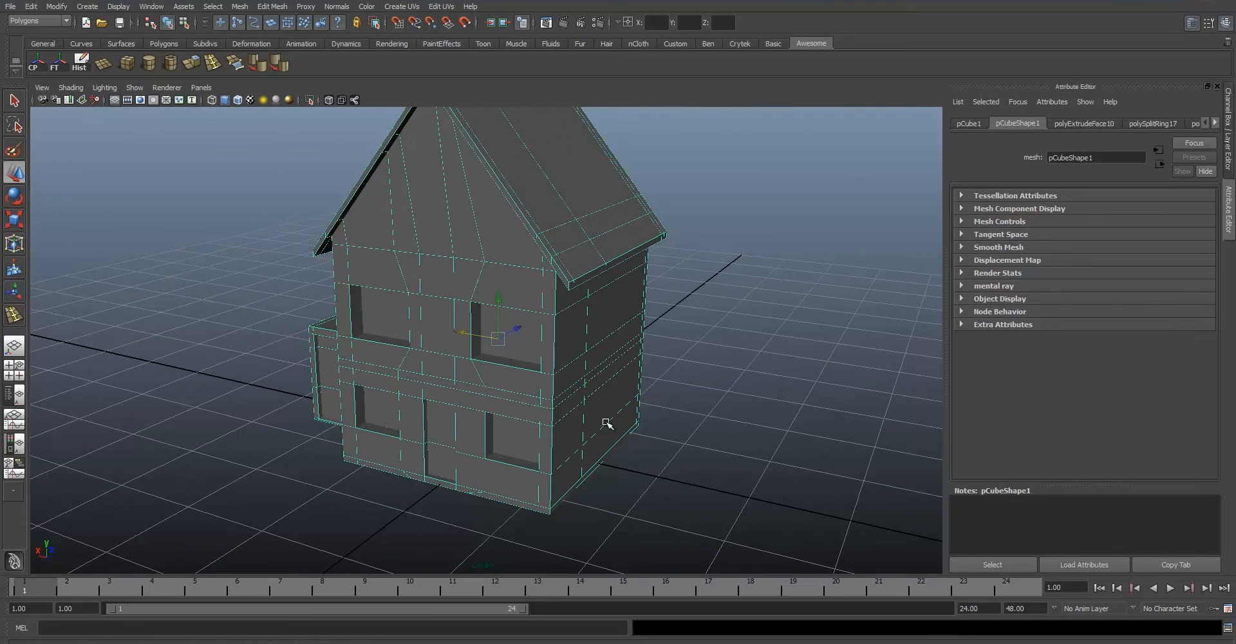
# Move one of the overlapping houses along X so the two houses stand side by side.
pyautogui.hotkey('ctrl', 'd')
pyautogui.moveTo(469, 334); pyautogui.dragTo(856, 450)
pyautogui.keyDown('alt'); pyautogui.moveTo(576, 389); pyautogui.dragTo(499, 389, button='right'); pyautogui.keyUp('alt')
pyautogui.keyDown('alt'); pyautogui.moveTo(499, 390); pyautogui.dragTo(548, 393); pyautogui.keyUp('alt')
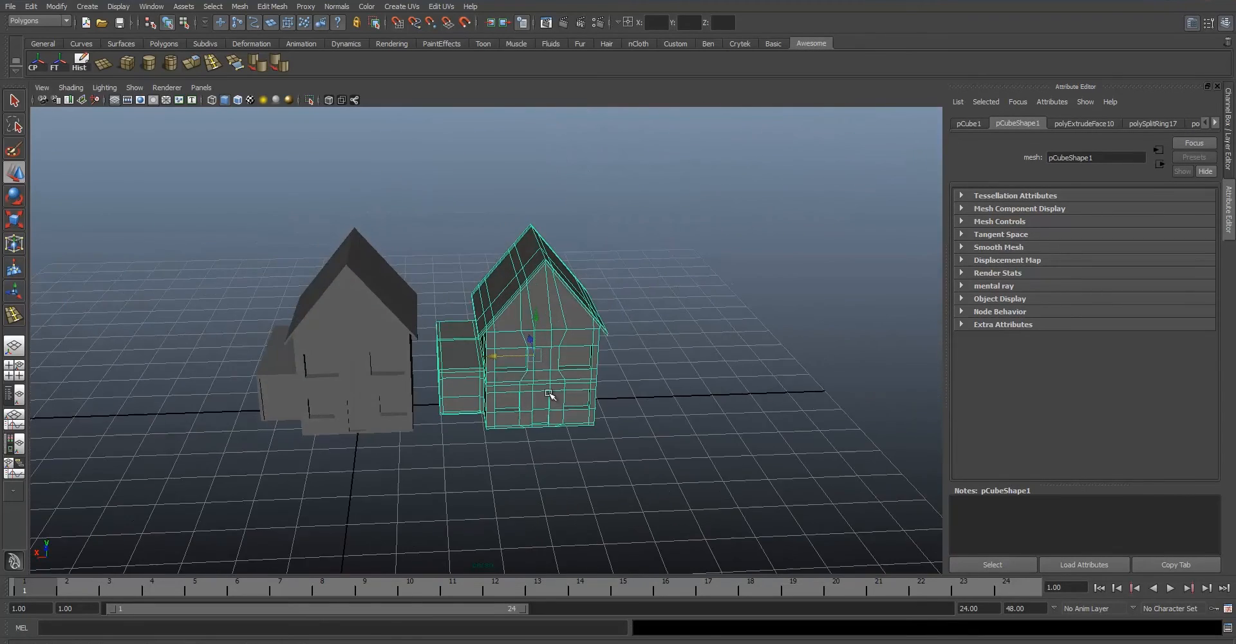
# Duplicate one of the houses and move the copy along X to form a row of three houses.
pyautogui.click(669, 351)
pyautogui.keyDown('alt'); pyautogui.moveTo(670, 351); pyautogui.dragTo(543, 346); pyautogui.keyUp('alt')
pyautogui.click(544, 346)
pyautogui.hotkey('ctrl', 'd')
pyautogui.moveTo(513, 386); pyautogui.dragTo(679, 375)
pyautogui.keyDown('alt'); pyautogui.moveTo(677, 386); pyautogui.dragTo(380, 273, button='right'); pyautogui.keyUp('alt')
pyautogui.keyDown('alt'); pyautogui.moveTo(379, 273); pyautogui.dragTo(637, 405); pyautogui.keyUp('alt')
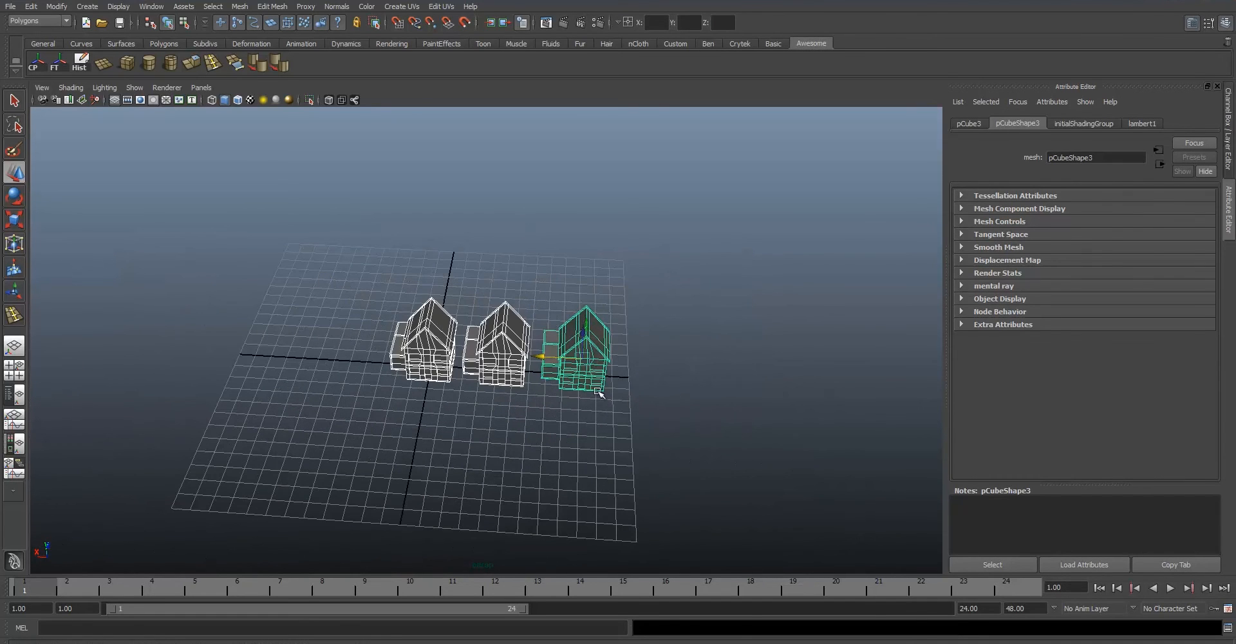
# Duplicate the three selected houses and move the copies along X to extend the row to six houses.
pyautogui.hotkey('ctrl', 'd')
pyautogui.moveTo(539, 358); pyautogui.dragTo(296, 349)
pyautogui.keyDown('alt'); pyautogui.moveTo(478, 384); pyautogui.dragTo(527, 377, button='middle'); pyautogui.keyUp('alt')
pyautogui.keyDown('alt'); pyautogui.moveTo(527, 377); pyautogui.dragTo(504, 358); pyautogui.keyUp('alt')
pyautogui.keyDown('alt'); pyautogui.moveTo(504, 358); pyautogui.dragTo(494, 362, button='right'); pyautogui.keyUp('alt')
pyautogui.scroll(-2, 484, 359)
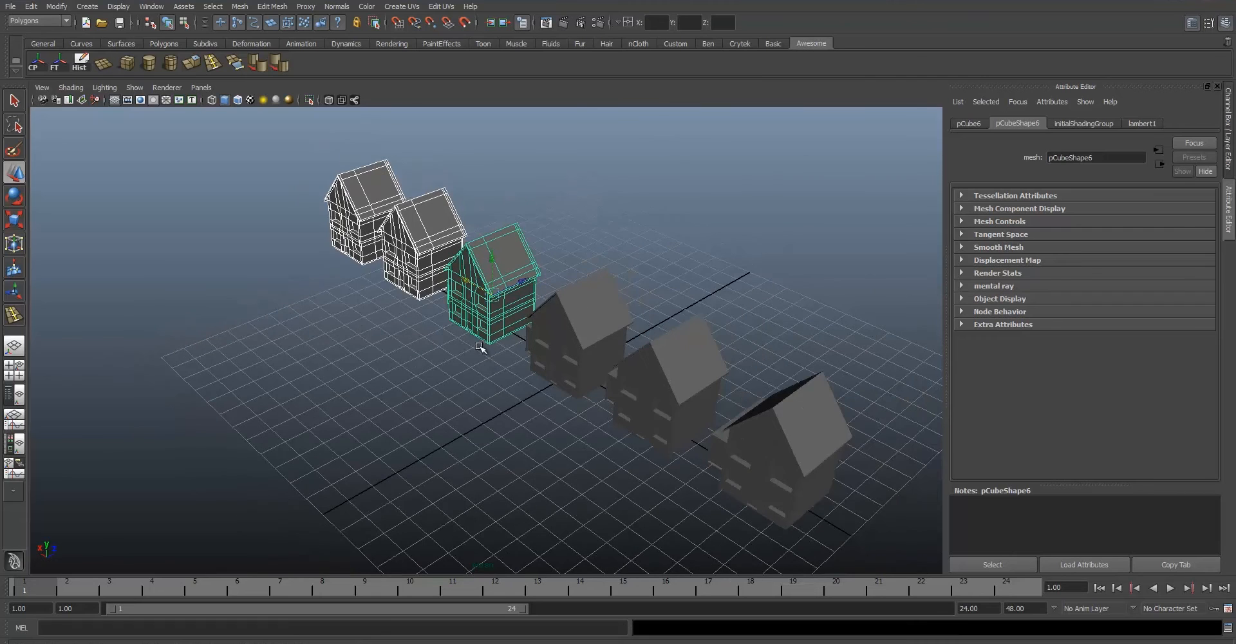
# Try rotating the three copied houses individually about their own pivots.
pyautogui.press('e')
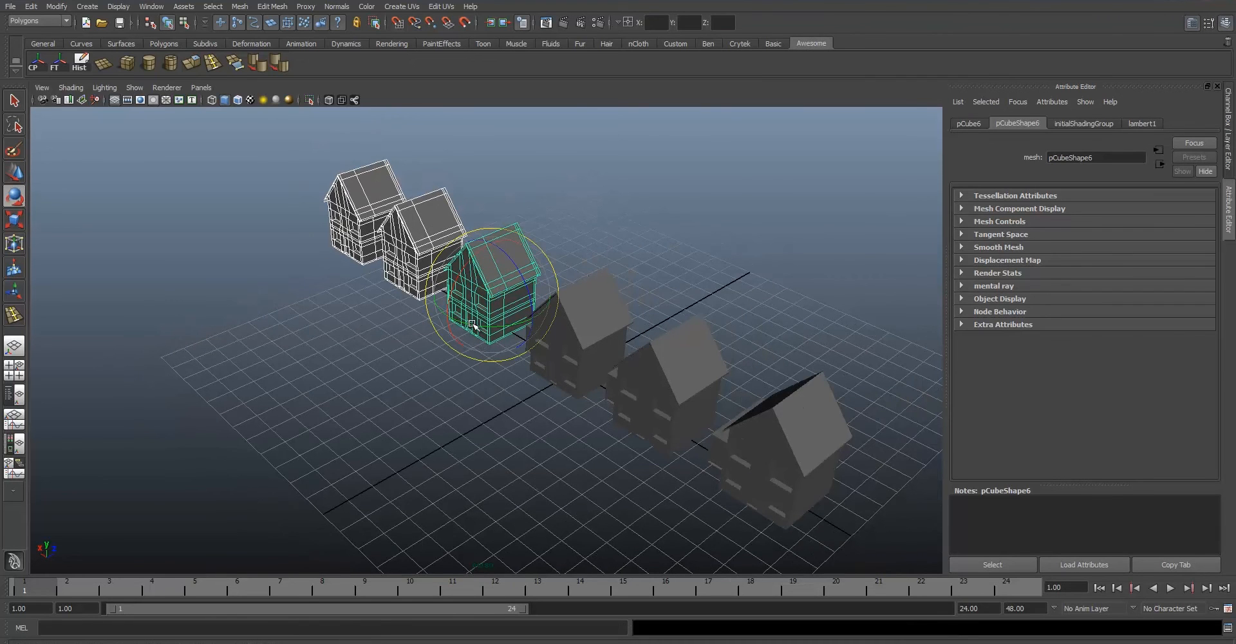
pyautogui.moveTo(473, 326); pyautogui.dragTo(500, 325)
pyautogui.keyDown('alt'); pyautogui.moveTo(377, 319); pyautogui.dragTo(459, 343); pyautogui.keyUp('alt')
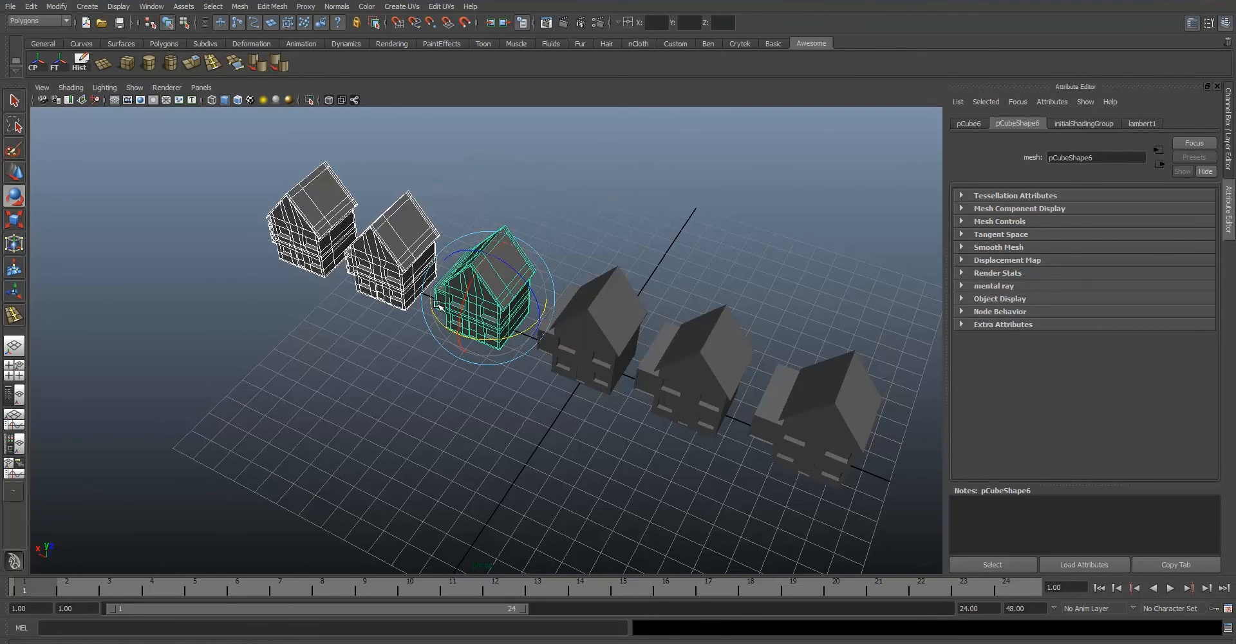
# Group the three copied houses, try rotating the group about Y around the world origin, and undo the rotation.
pyautogui.hotkey('ctrl', 'g')
pyautogui.keyDown('alt'); pyautogui.moveTo(400, 318); pyautogui.dragTo(424, 304); pyautogui.keyUp('alt')
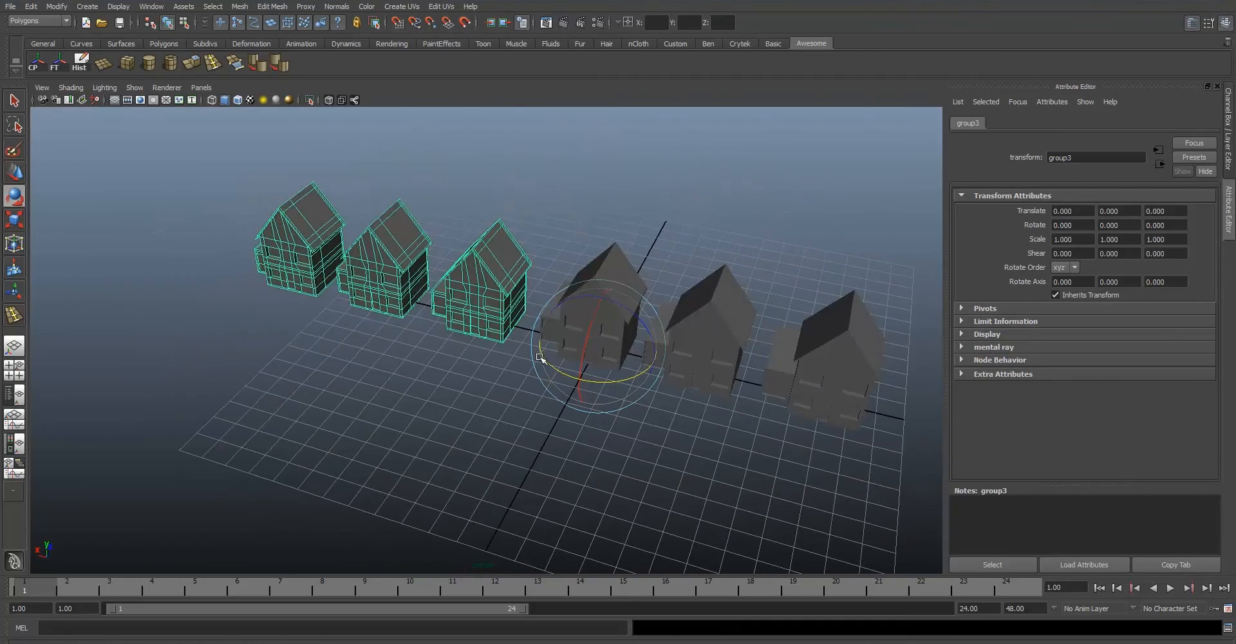
pyautogui.moveTo(540, 358); pyautogui.dragTo(572, 386)
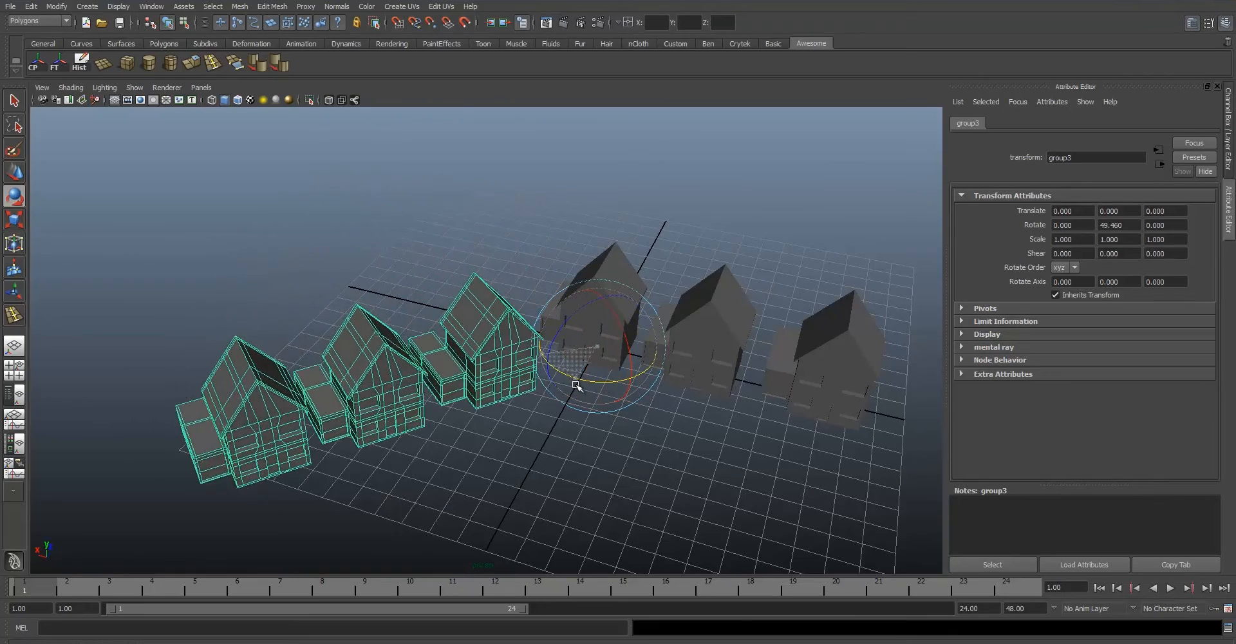
pyautogui.hotkey('ctrl', 'z')
# Center the pivot of the new group of three houses.
pyautogui.scroll(5, 569, 358)
pyautogui.keyDown('alt'); pyautogui.moveTo(592, 326); pyautogui.dragTo(663, 422, button='middle'); pyautogui.keyUp('alt')
pyautogui.scroll(-2, 661, 422)
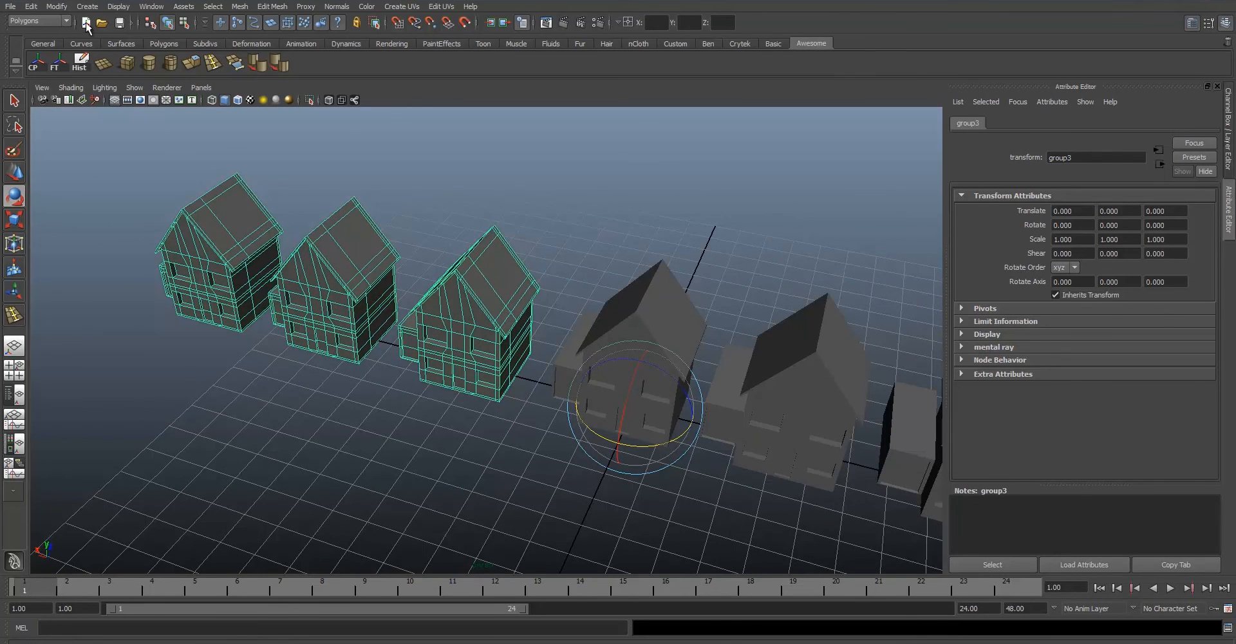
pyautogui.click(62, 8)
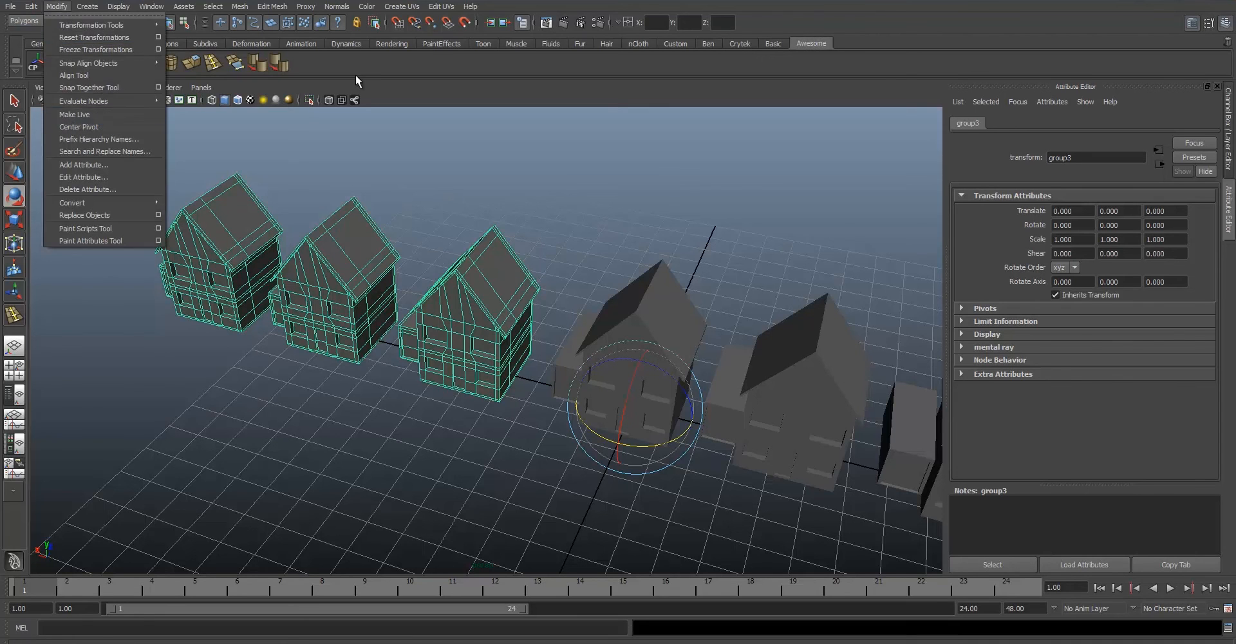
pyautogui.click(241, 64)
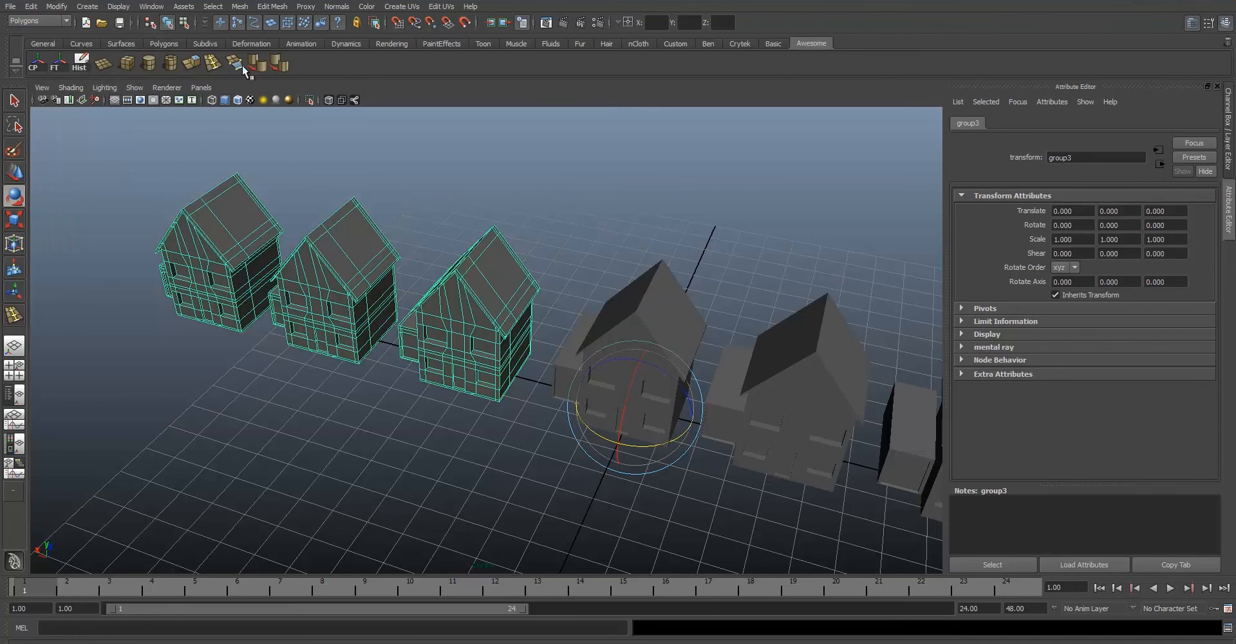
pyautogui.click(35, 69)
# Rotate the group about 42.7 degrees around Y and move it to about X -1.36, Z -4.70 so the row bends.
pyautogui.moveTo(335, 300); pyautogui.dragTo(488, 359)
pyautogui.scroll(-5, 422, 386)
pyautogui.scroll(3, 376, 339)
pyautogui.press('w')
pyautogui.moveTo(366, 276); pyautogui.dragTo(310, 379)
pyautogui.keyDown('alt'); pyautogui.moveTo(366, 406); pyautogui.dragTo(449, 429); pyautogui.keyUp('alt')
pyautogui.keyDown('alt'); pyautogui.moveTo(430, 344); pyautogui.dragTo(461, 334, button='middle'); pyautogui.keyUp('alt')
# Select individual houses inside the rotated group, and go up the hierarchy to select their parent group.
pyautogui.moveTo(263, 249); pyautogui.dragTo(454, 350)
pyautogui.click(408, 414)
pyautogui.click(442, 383)
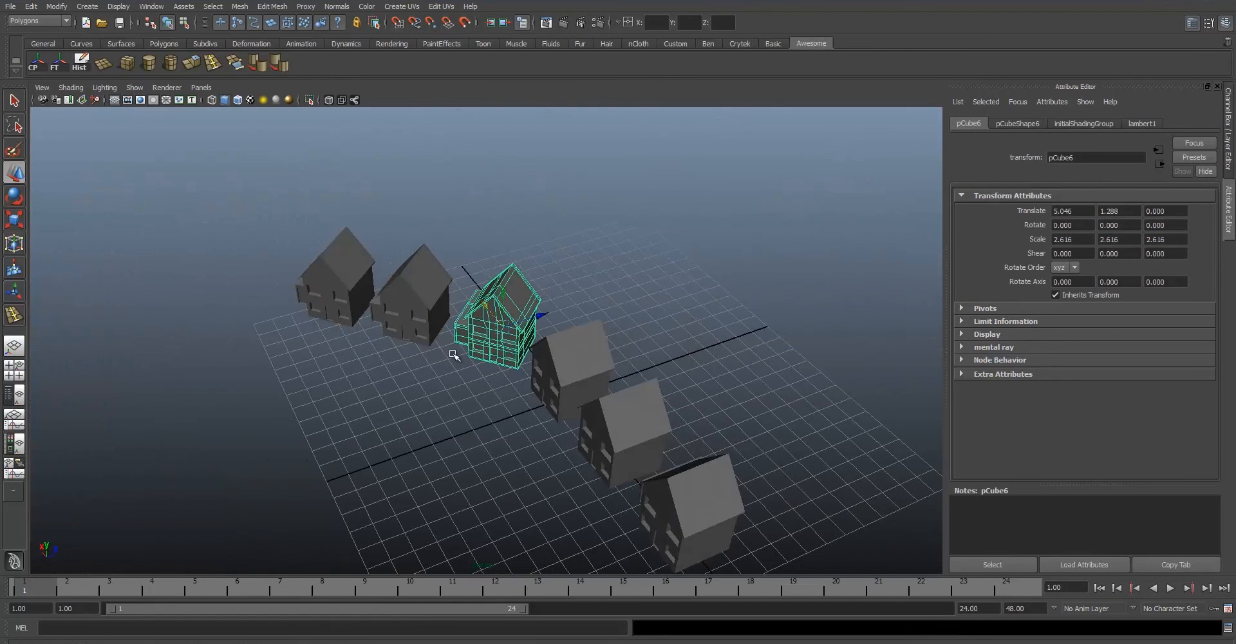
pyautogui.click(441, 346)
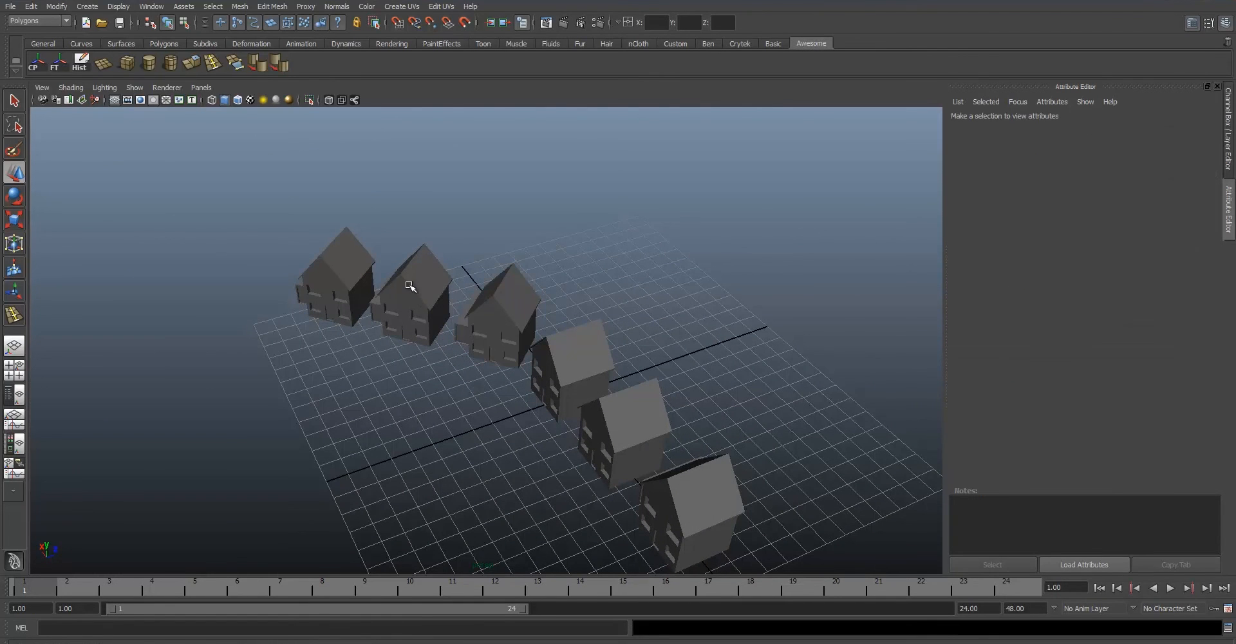
pyautogui.click(410, 285)
pyautogui.click(493, 313)
pyautogui.click(450, 340)
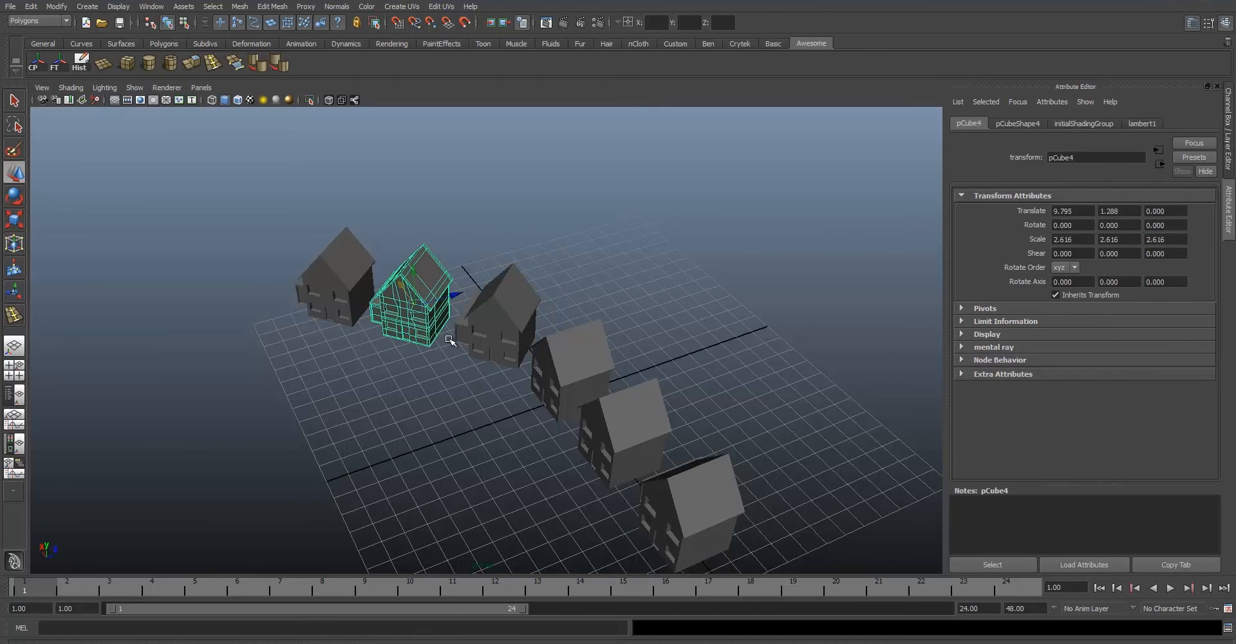
pyautogui.click(503, 339)
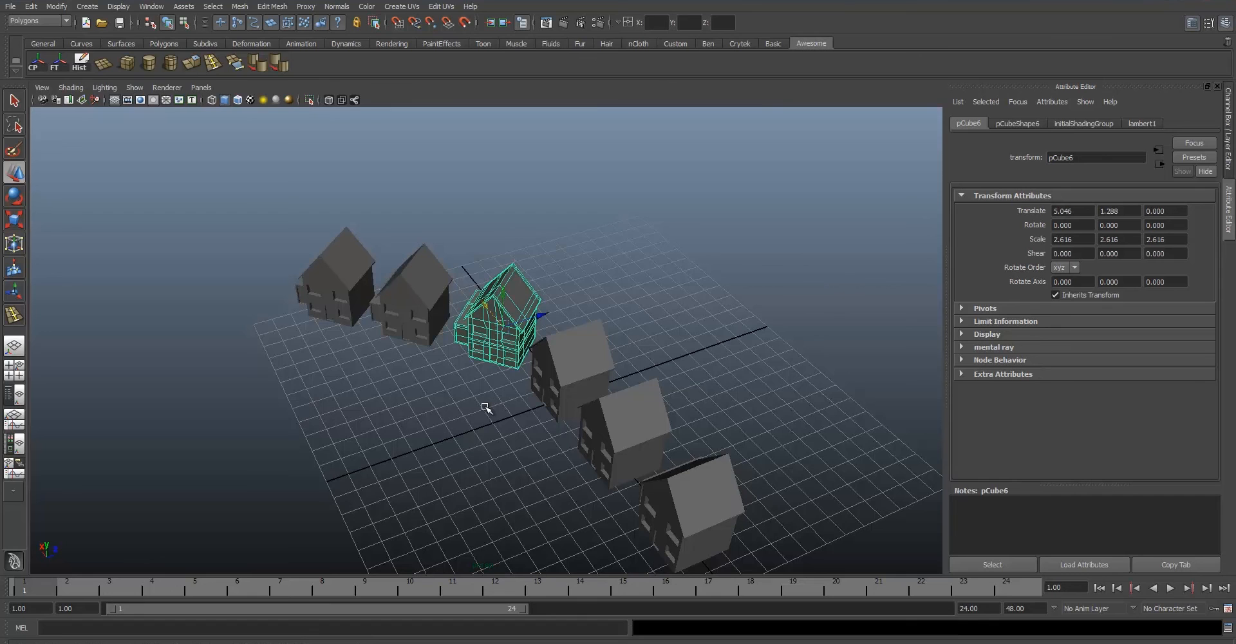
pyautogui.press('Up')
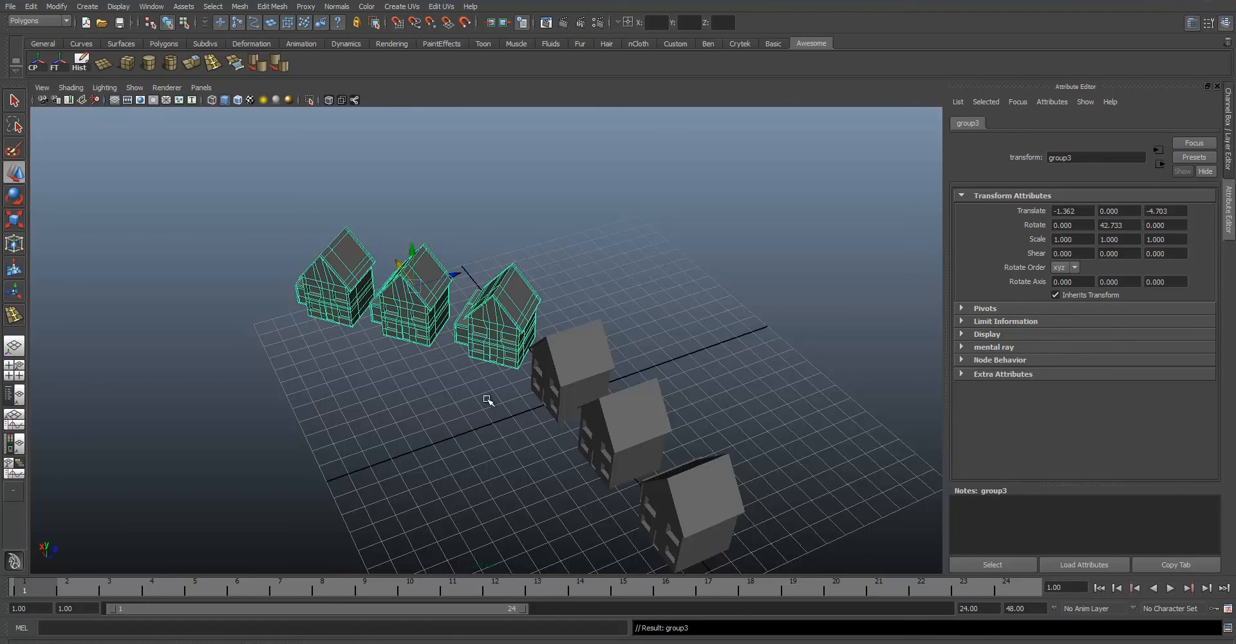
# Select the group's house nearest the ungrouped row and open the Outliner beside the houses.
pyautogui.keyDown('alt'); pyautogui.moveTo(404, 265); pyautogui.dragTo(473, 364); pyautogui.keyUp('alt')
pyautogui.click(473, 364)
pyautogui.click(496, 345)
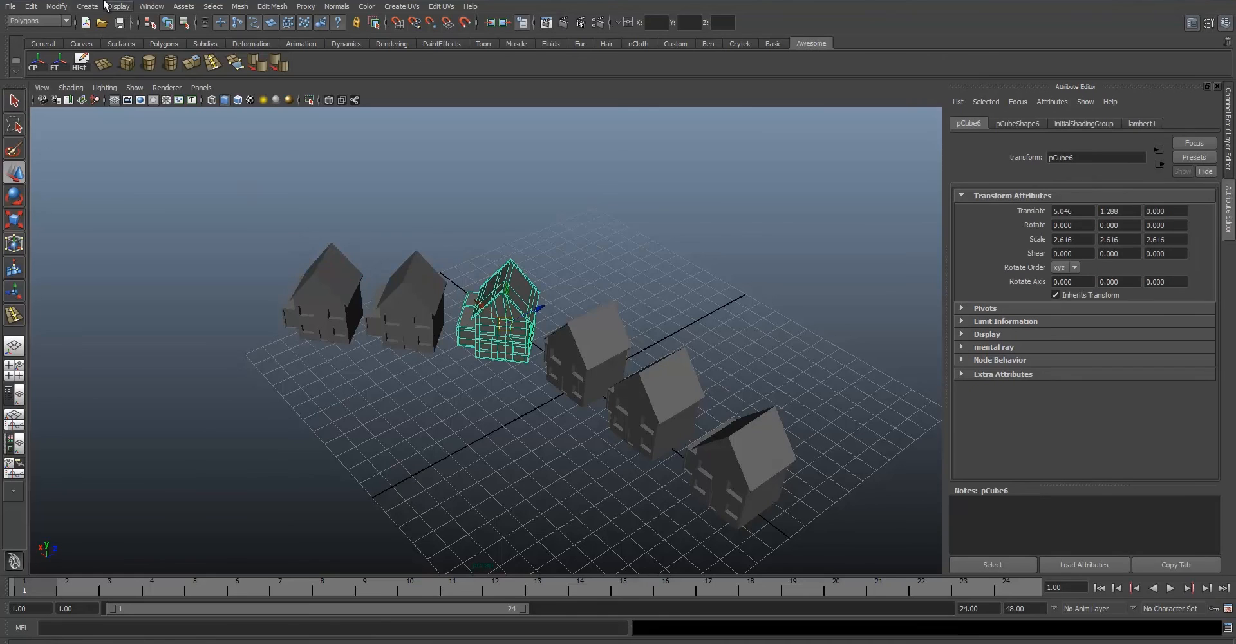
pyautogui.click(151, 6)
pyautogui.click(169, 106)
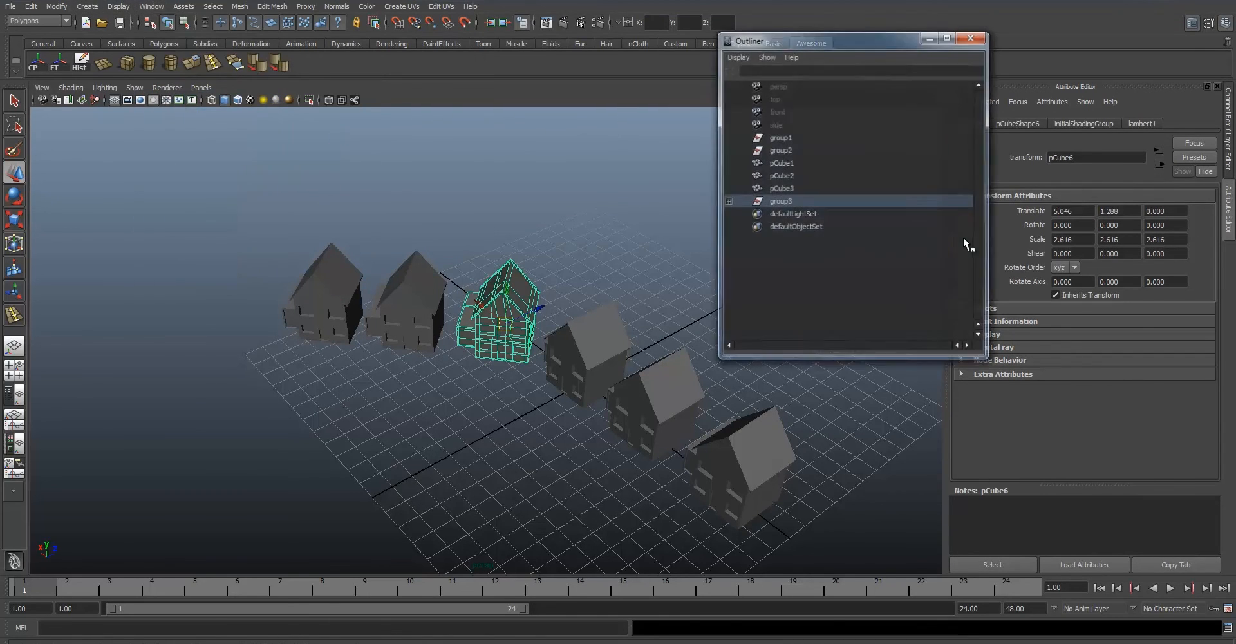
pyautogui.moveTo(823, 39)
pyautogui.mouseDown()
pyautogui.moveTo(801, 48)
pyautogui.moveTo(835, 47)
pyautogui.mouseUp()
# Select pCube1, pCube2 and pCube3 in the Outliner to identify their houses, and remove the leftover group1 and group2.
pyautogui.click(794, 172)
pyautogui.click(798, 184)
pyautogui.click(798, 196)
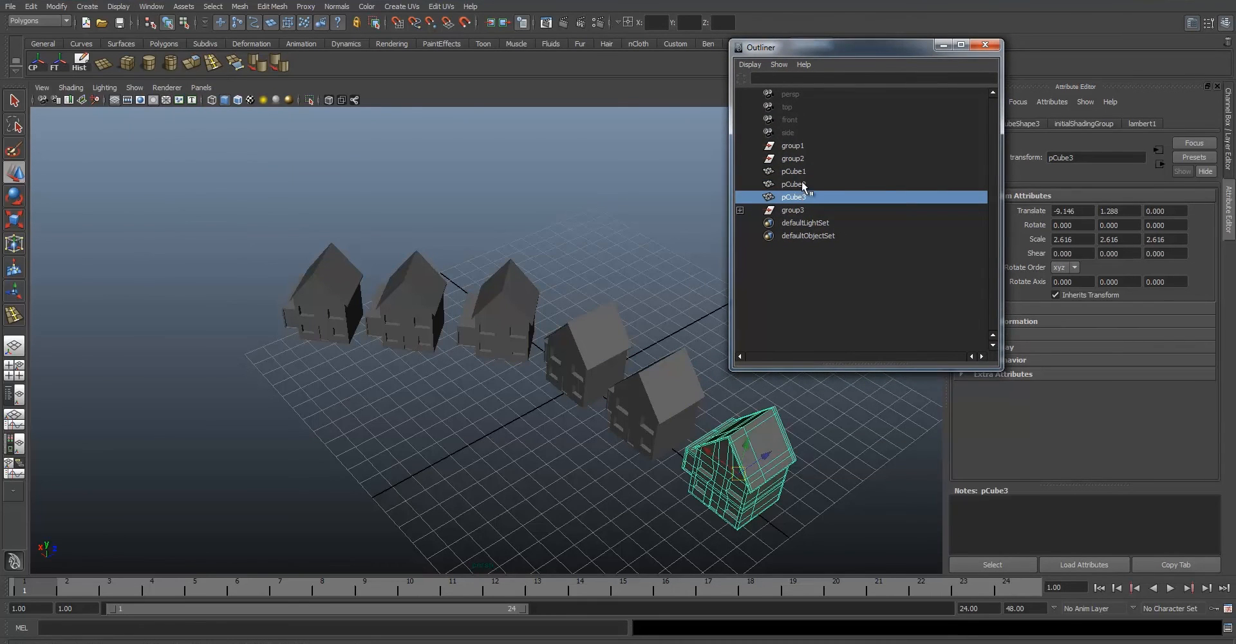
pyautogui.click(800, 184)
pyautogui.click(802, 172)
pyautogui.click(801, 184)
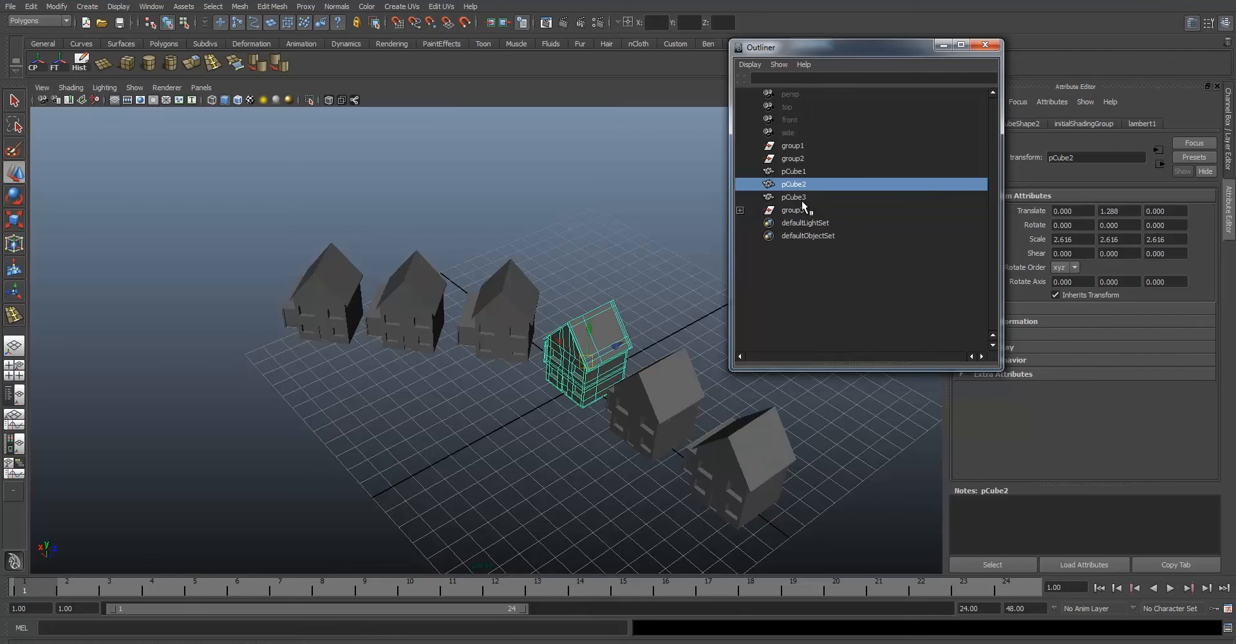
pyautogui.click(801, 198)
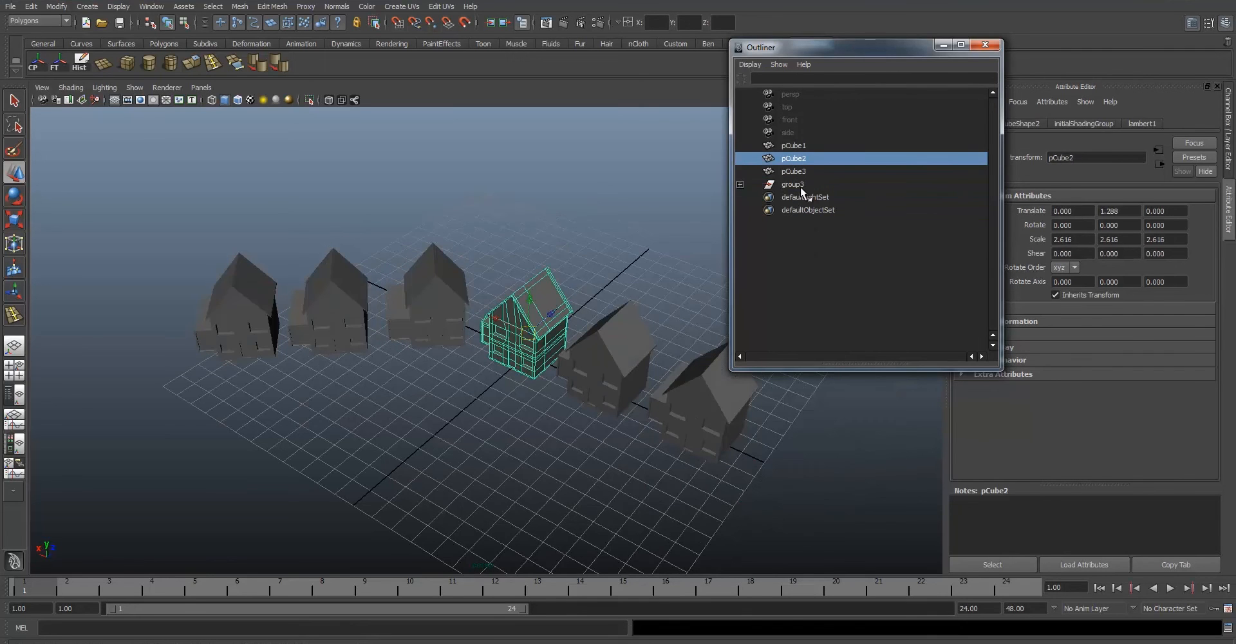
# Expand group3 in the Outliner, select its child houses in turn to identify them, and collapse the group again.
pyautogui.click(788, 185)
pyautogui.click(740, 184)
pyautogui.click(797, 198)
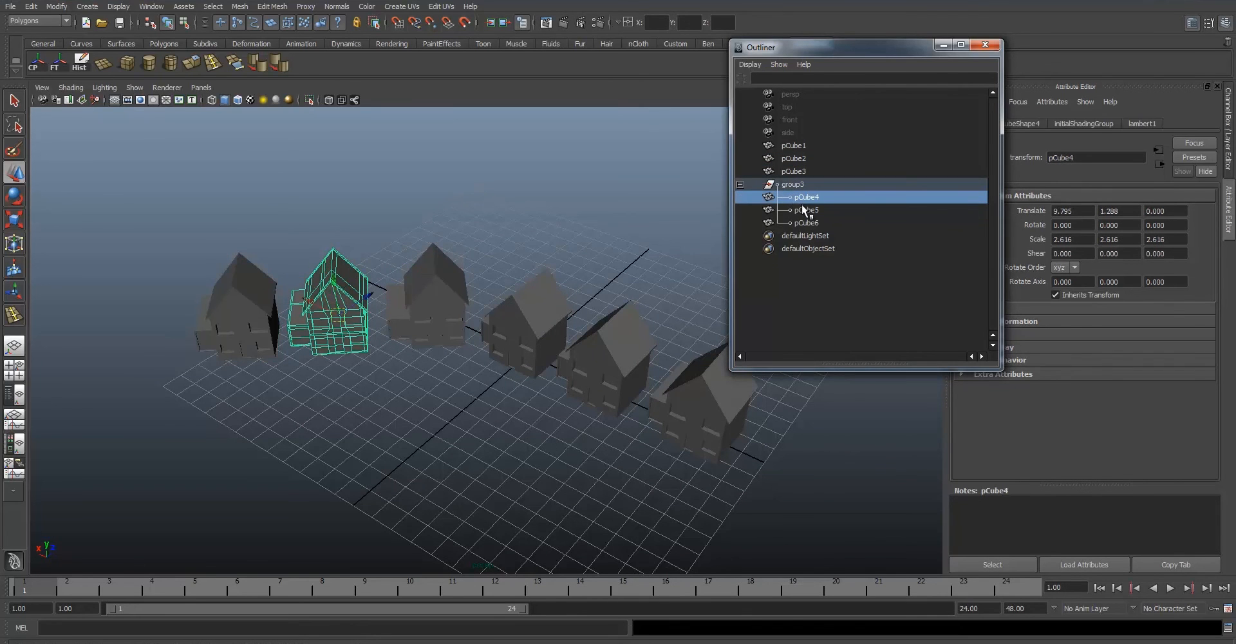
pyautogui.click(798, 212)
pyautogui.click(798, 223)
pyautogui.click(800, 198)
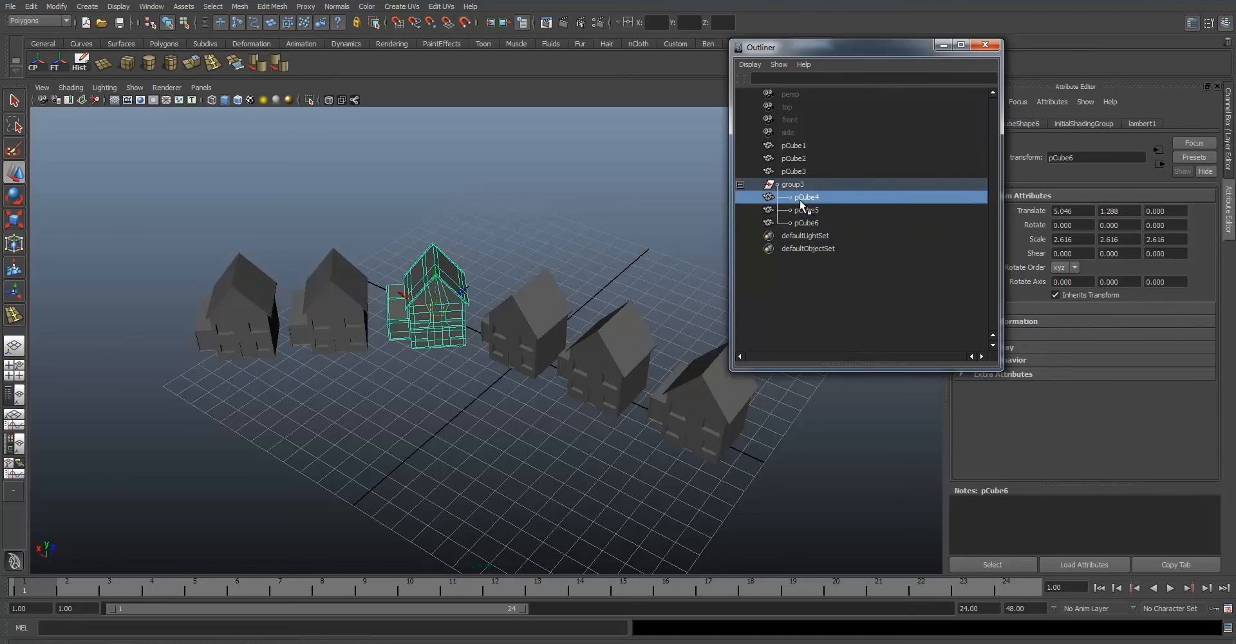
pyautogui.click(739, 184)
# Compare selecting a grouped and an ungrouped house in the viewport, and go up from the grouped house to group3.
pyautogui.click(450, 313)
pyautogui.click(442, 414)
pyautogui.click(425, 323)
pyautogui.press('Up')
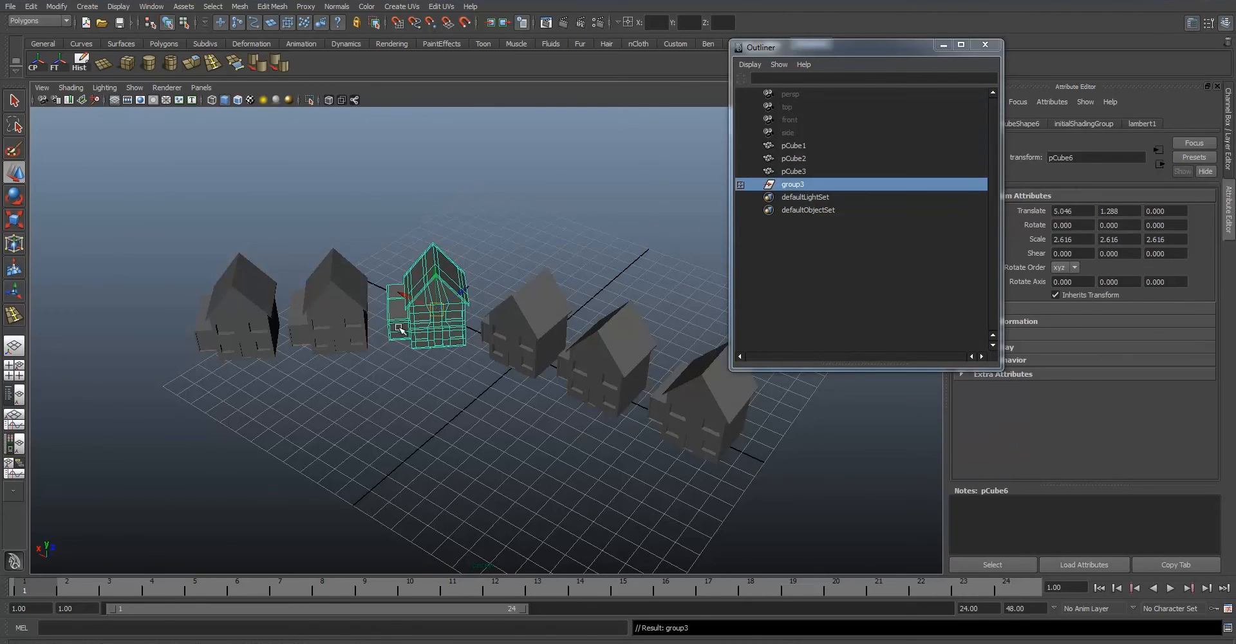
pyautogui.click(519, 342)
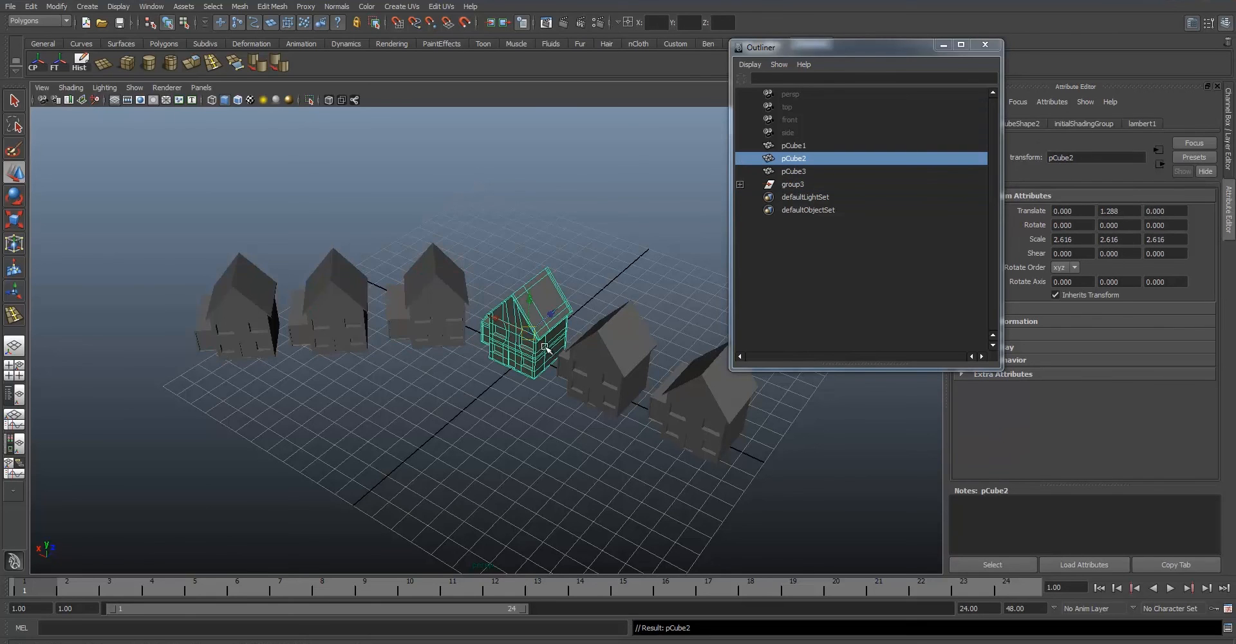
pyautogui.click(427, 290)
pyautogui.press('Up')
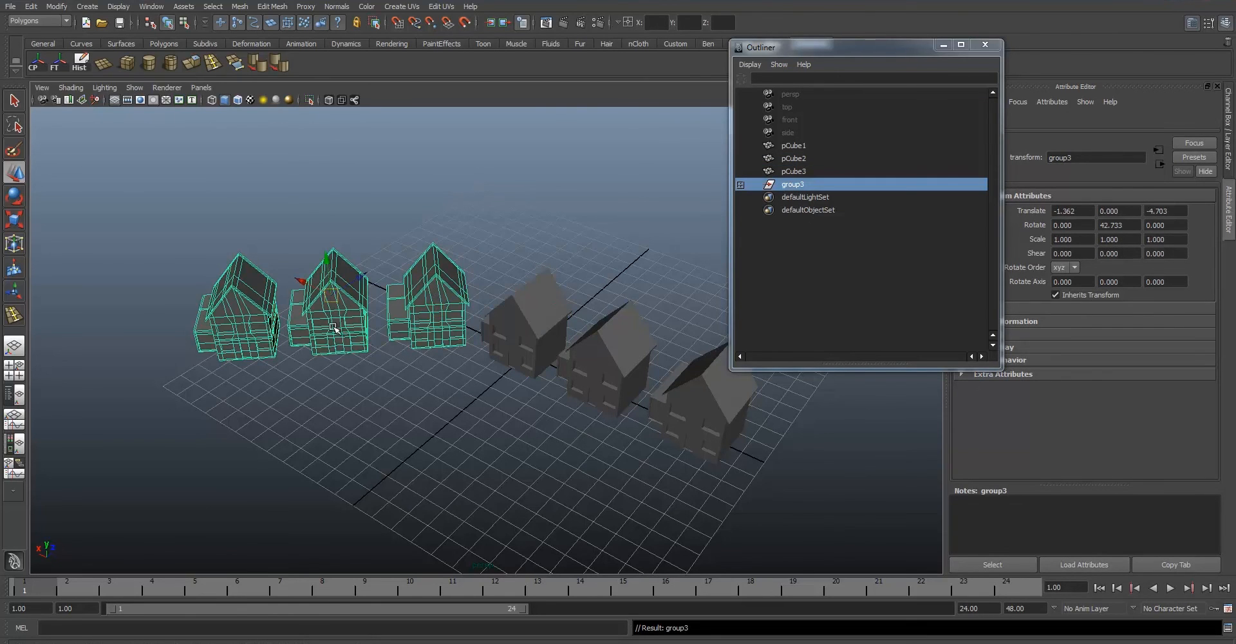
pyautogui.press('e')
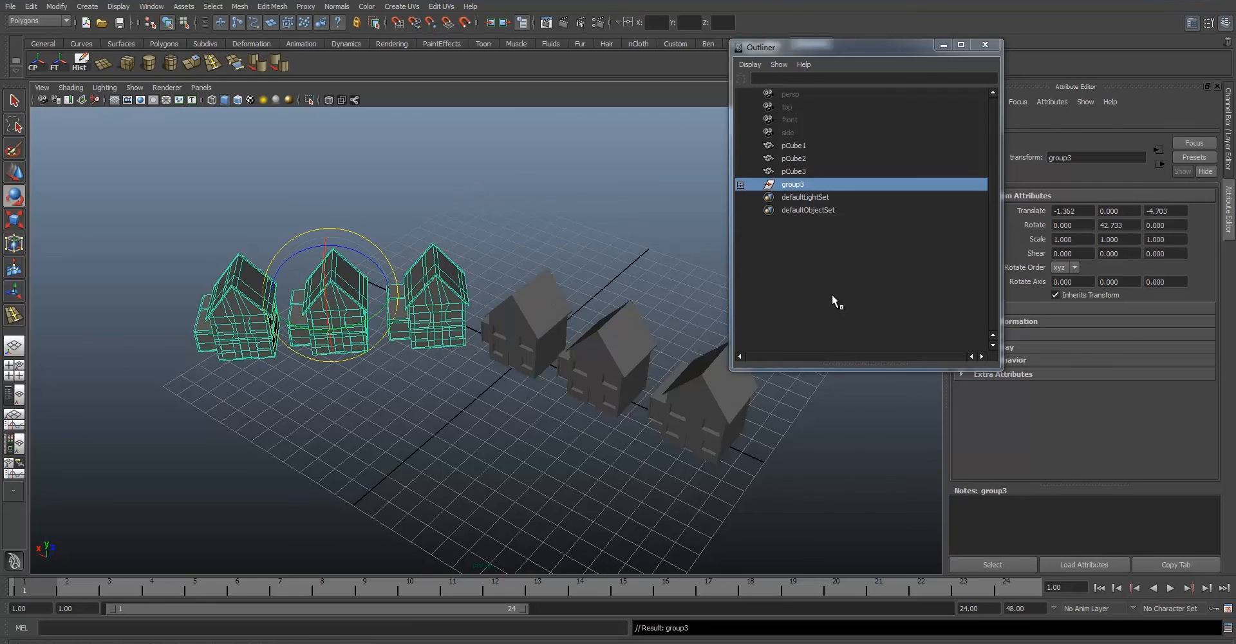
# Review pCube1, pCube2, pCube3 and group3 in the Outliner, close it, and deselect everything.
pyautogui.click(650, 309)
pyautogui.click(794, 145)
pyautogui.click(796, 159)
pyautogui.click(798, 171)
pyautogui.click(794, 185)
pyautogui.click(990, 46)
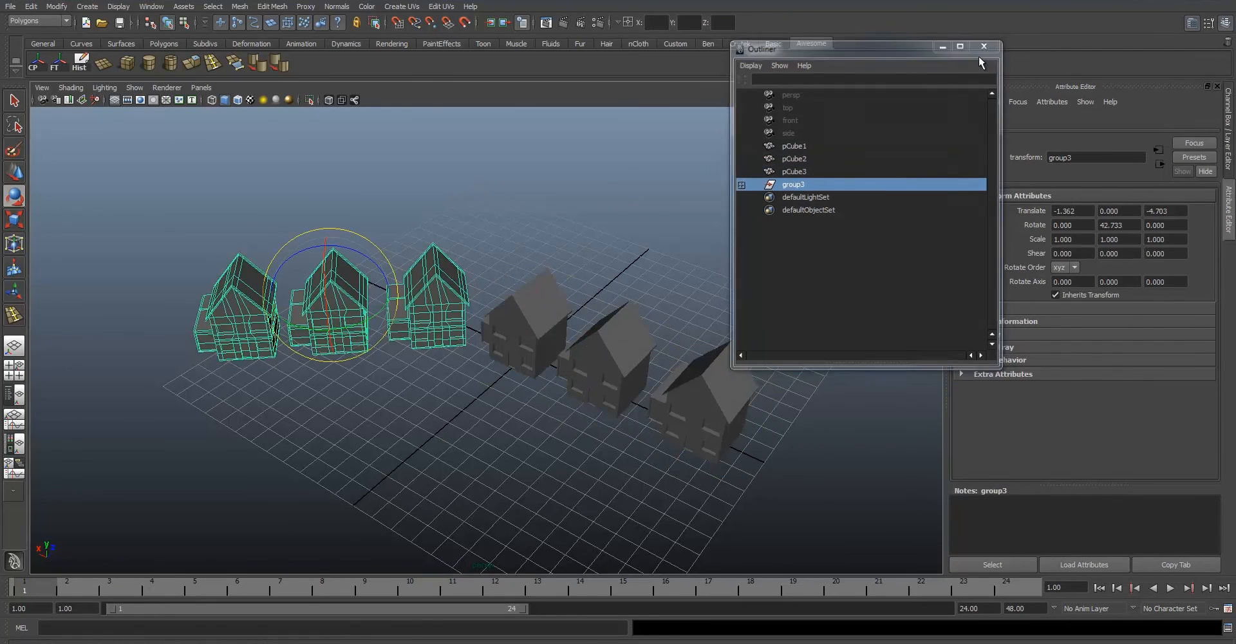
pyautogui.click(571, 259)
pyautogui.moveTo(570, 259)
pyautogui.keyDown('alt'); pyautogui.mouseDown()
pyautogui.moveTo(433, 271)
pyautogui.moveTo(571, 281)
pyautogui.mouseUp(); pyautogui.keyUp('alt')
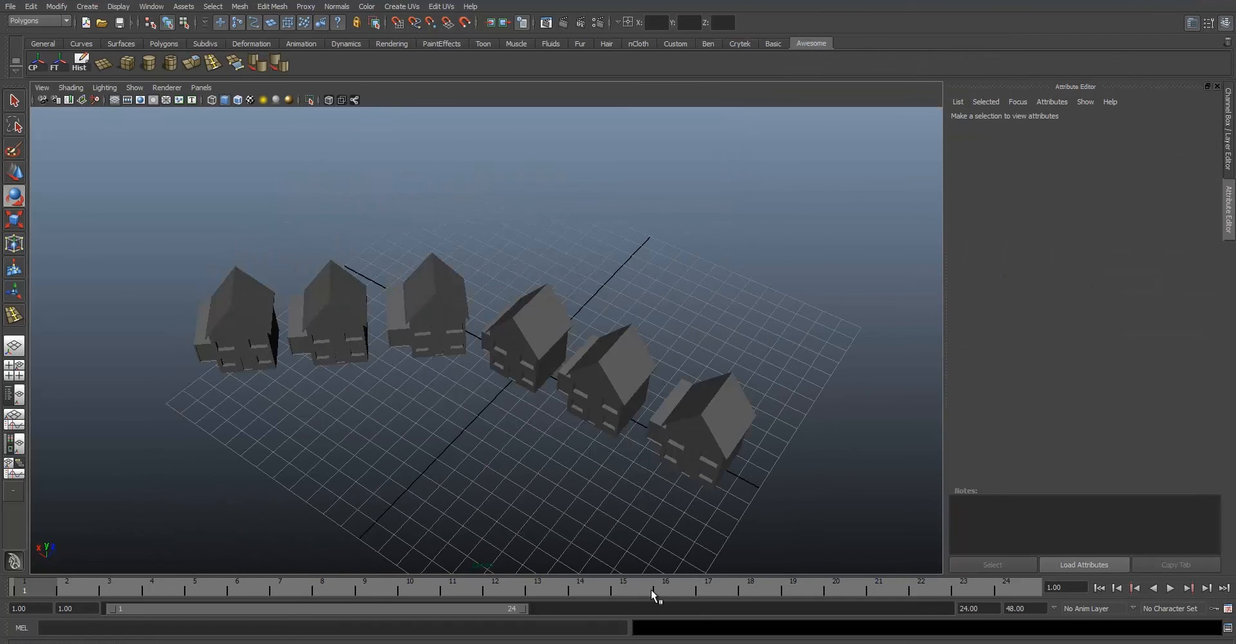
# Show the Channel Box / Layer Editor in place of the Attribute Editor.
pyautogui.click(1224, 24)
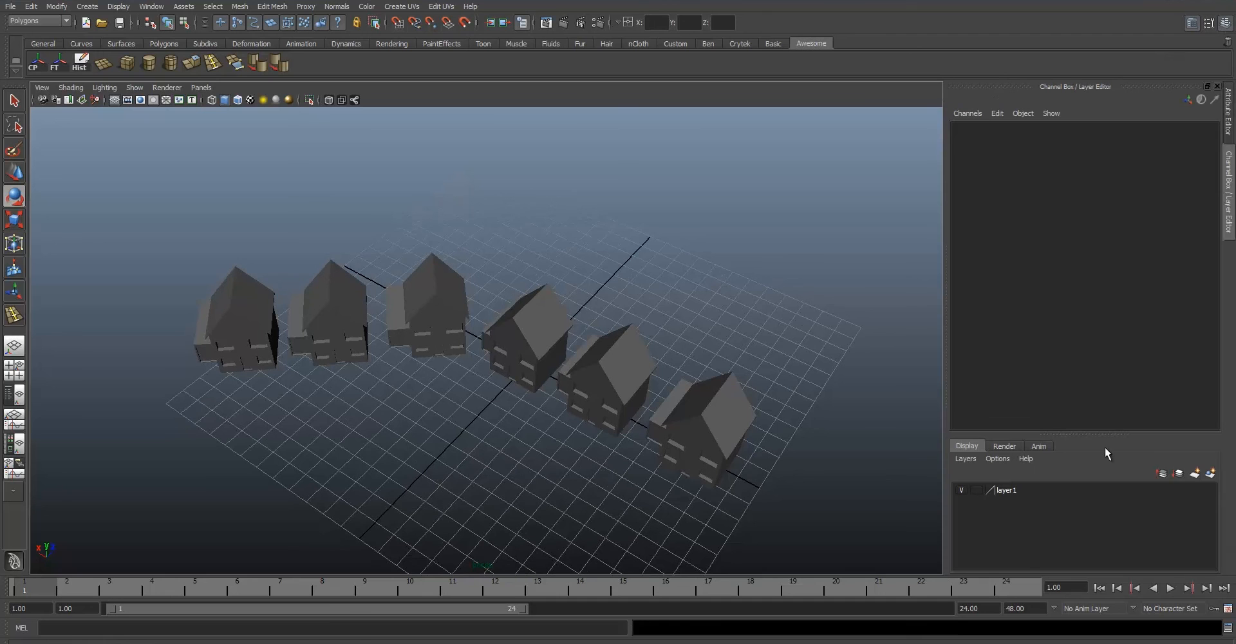
pyautogui.keyDown('alt'); pyautogui.moveTo(571, 334); pyautogui.dragTo(538, 299); pyautogui.keyUp('alt')
pyautogui.keyDown('alt'); pyautogui.moveTo(538, 299); pyautogui.dragTo(559, 348, button='middle'); pyautogui.keyUp('alt')
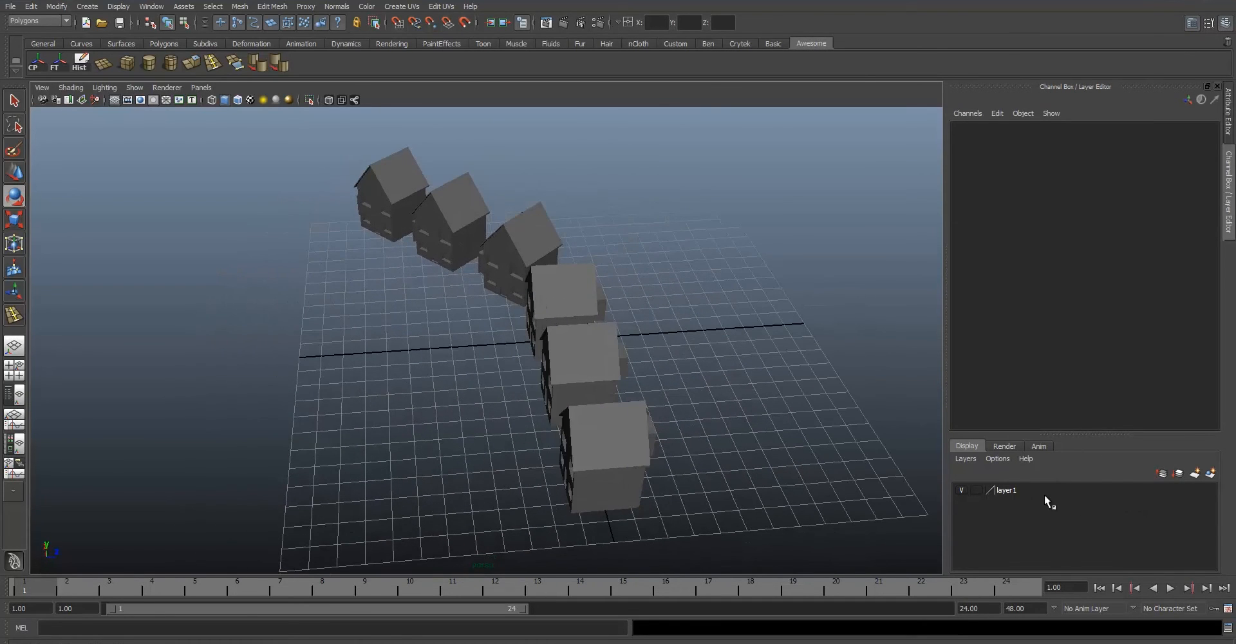
pyautogui.click(1224, 25)
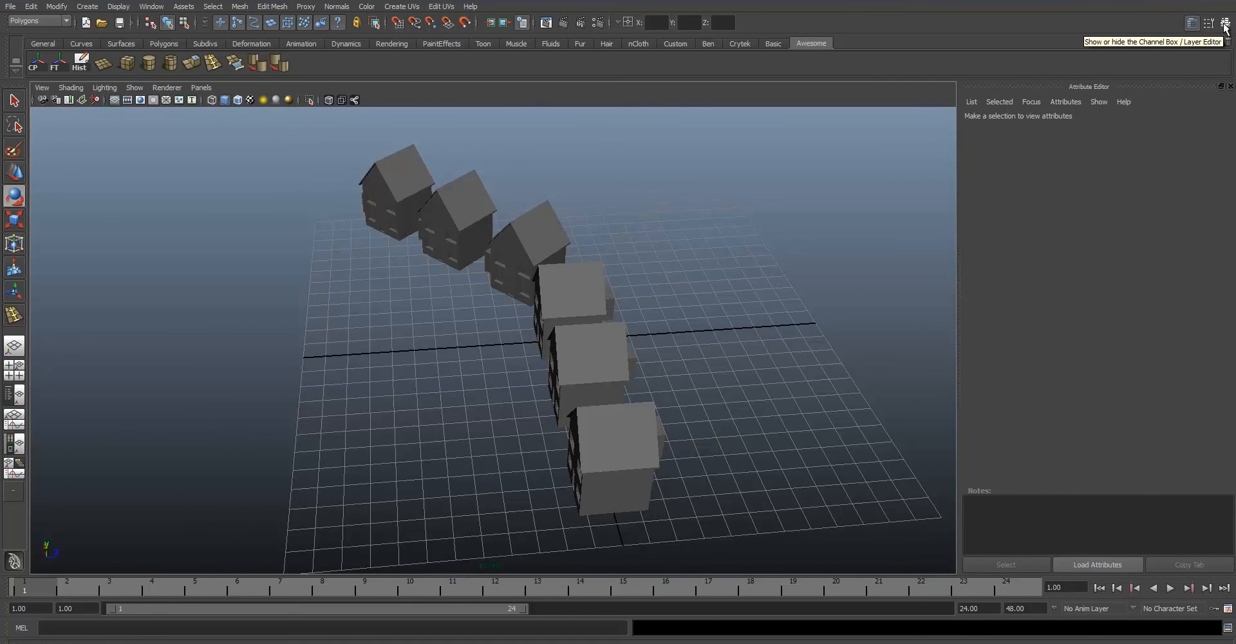
pyautogui.click(1225, 25)
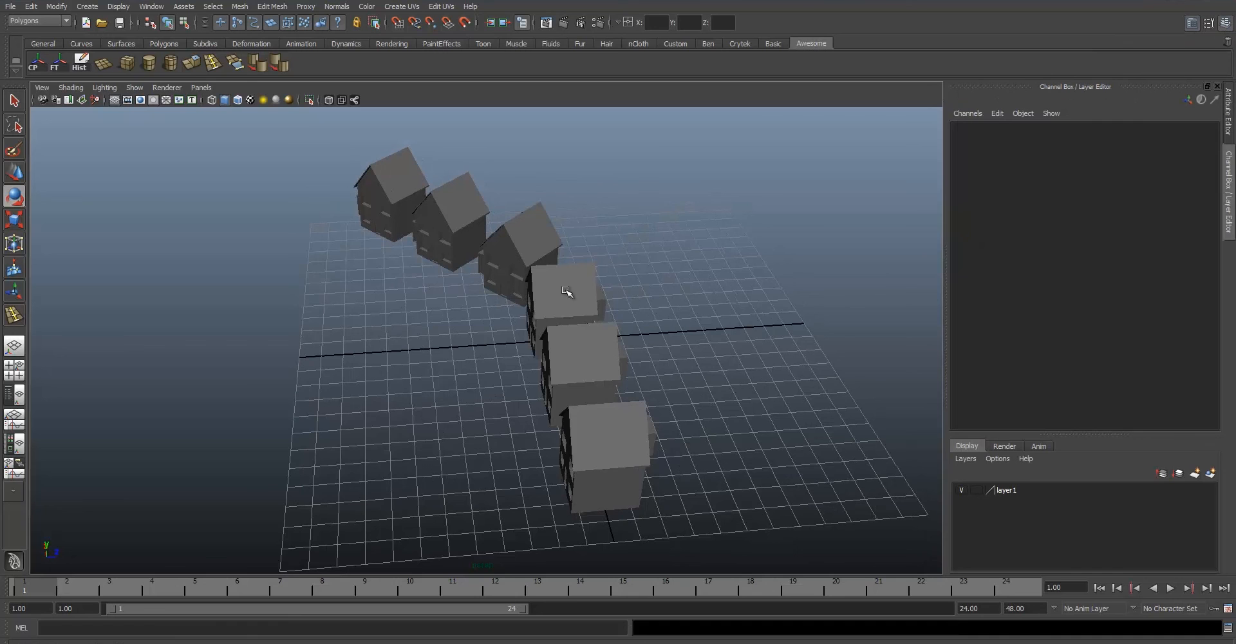
# Select all three ungrouped houses together.
pyautogui.keyDown('alt'); pyautogui.moveTo(573, 310); pyautogui.dragTo(602, 309, button='middle'); pyautogui.keyUp('alt')
pyautogui.keyDown('alt'); pyautogui.moveTo(596, 307); pyautogui.dragTo(615, 318); pyautogui.keyUp('alt')
pyautogui.keyDown('alt'); pyautogui.moveTo(614, 317); pyautogui.dragTo(553, 314, button='middle'); pyautogui.keyUp('alt')
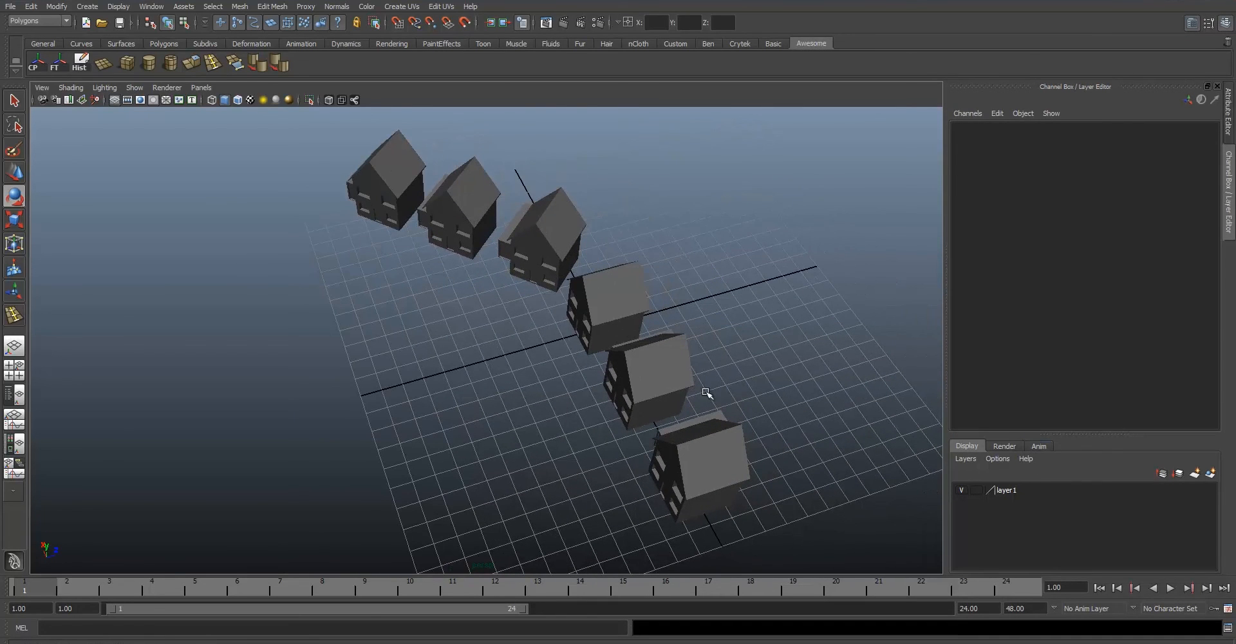
pyautogui.keyDown('alt'); pyautogui.moveTo(486, 271); pyautogui.dragTo(460, 259); pyautogui.keyUp('alt')
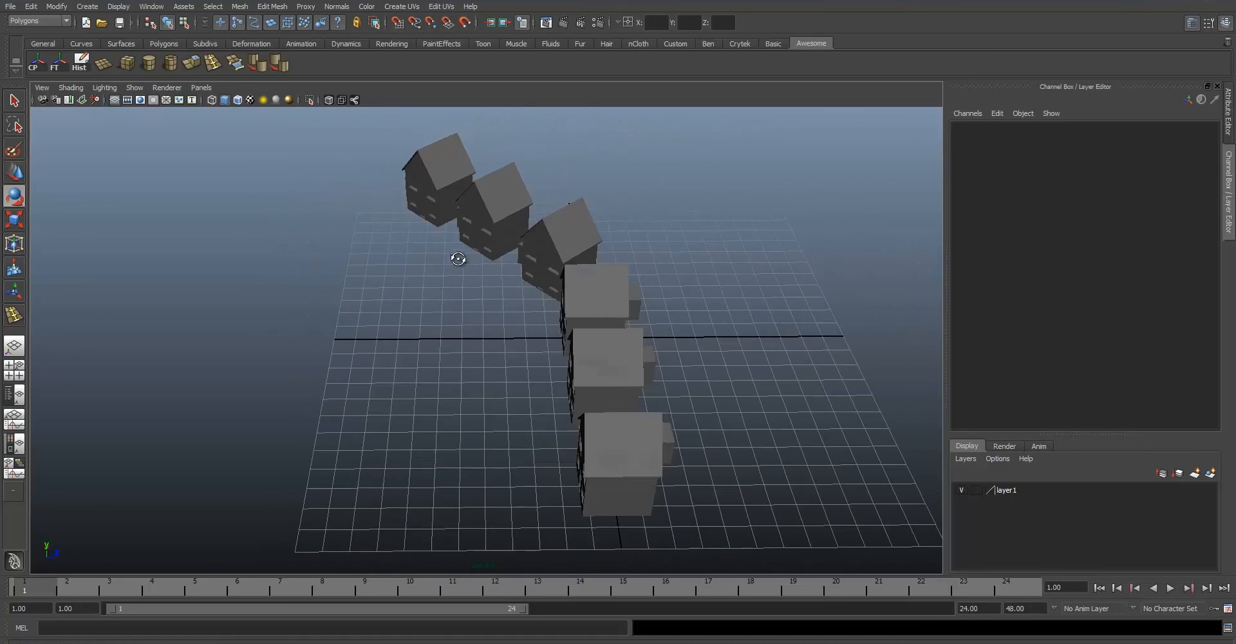
pyautogui.click(578, 316)
pyautogui.keyDown('alt'); pyautogui.moveTo(578, 316); pyautogui.dragTo(702, 328); pyautogui.keyUp('alt')
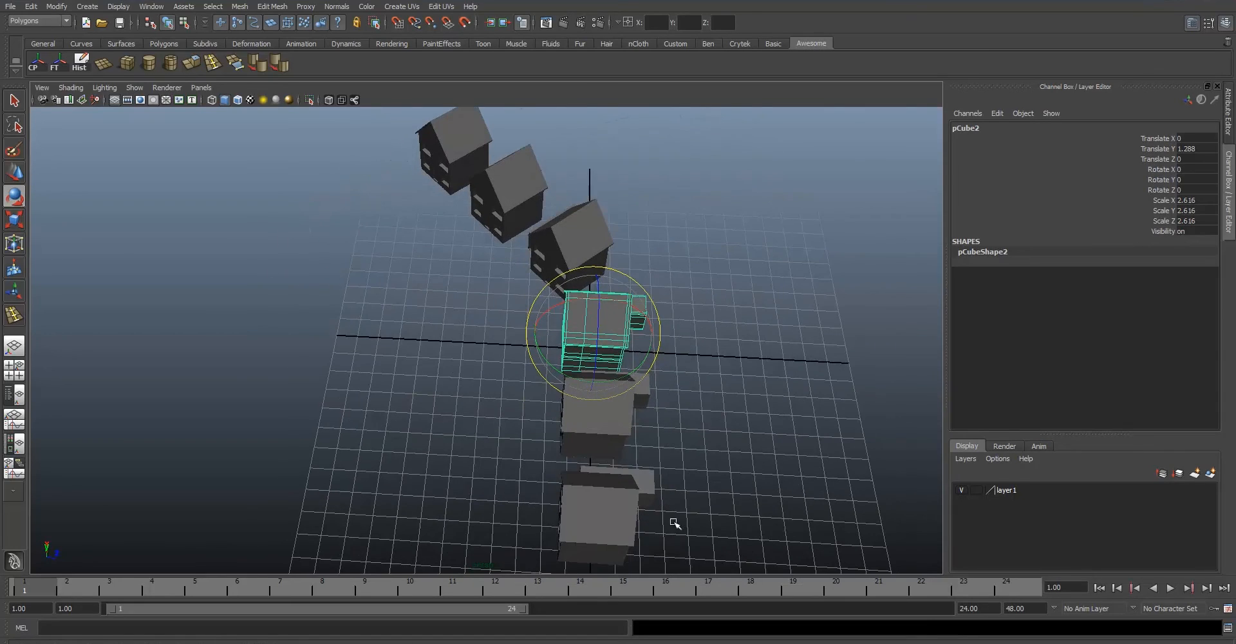
pyautogui.keyDown('alt'); pyautogui.moveTo(695, 518); pyautogui.dragTo(722, 507, button='middle'); pyautogui.keyUp('alt')
pyautogui.click(750, 397)
pyautogui.keyDown('alt'); pyautogui.moveTo(670, 380); pyautogui.dragTo(766, 345); pyautogui.keyUp('alt')
pyautogui.moveTo(627, 267); pyautogui.dragTo(773, 409)
pyautogui.keyDown('alt'); pyautogui.moveTo(734, 356); pyautogui.dragTo(715, 352); pyautogui.keyUp('alt')
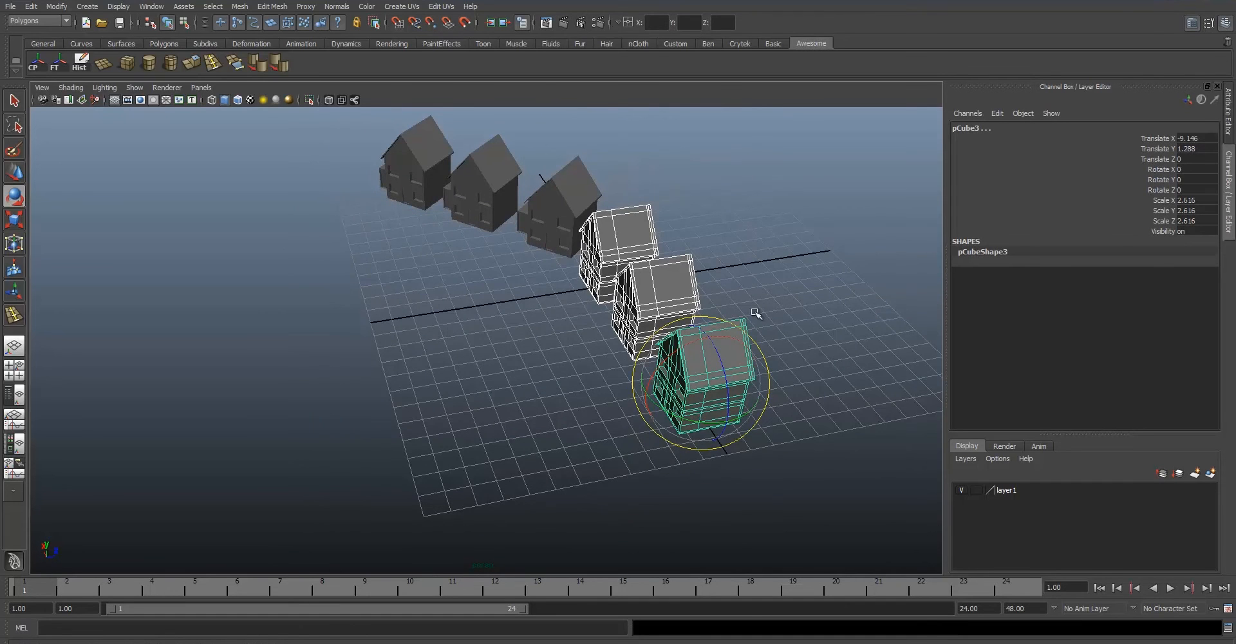
# Select individual houses in the row one at a time to compare them, and clear the selection.
pyautogui.keyDown('alt'); pyautogui.moveTo(758, 311); pyautogui.dragTo(732, 332, button='middle'); pyautogui.keyUp('alt')
pyautogui.click(449, 196)
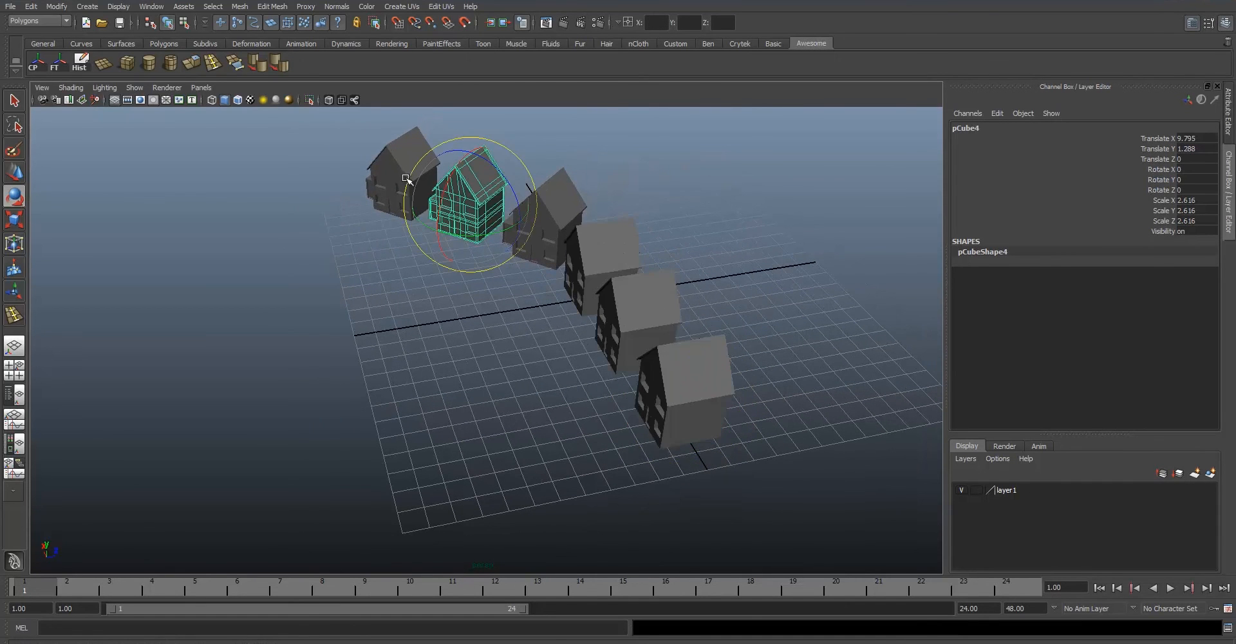
pyautogui.keyDown('alt'); pyautogui.moveTo(409, 179); pyautogui.dragTo(469, 230, button='middle'); pyautogui.keyUp('alt')
pyautogui.click(470, 230)
pyautogui.click(610, 251)
pyautogui.keyDown('alt'); pyautogui.moveTo(662, 251); pyautogui.dragTo(592, 227, button='middle'); pyautogui.keyUp('alt')
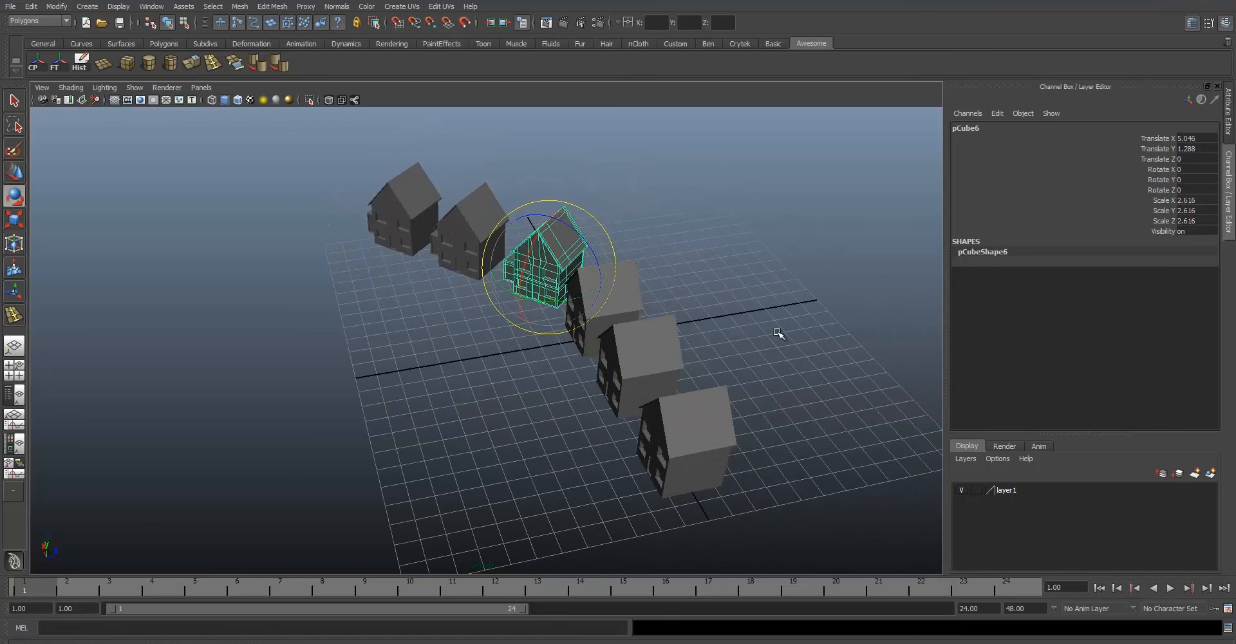
pyautogui.click(776, 333)
# Select the three houses nearest the view together and create a new display layer, layer2, containing them.
pyautogui.moveTo(643, 285)
pyautogui.keyDown('alt'); pyautogui.mouseDown()
pyautogui.moveTo(650, 309)
pyautogui.moveTo(656, 295)
pyautogui.mouseUp(); pyautogui.keyUp('alt')
pyautogui.keyDown('alt'); pyautogui.moveTo(657, 294); pyautogui.dragTo(708, 249, button='middle'); pyautogui.keyUp('alt')
pyautogui.moveTo(625, 277); pyautogui.dragTo(791, 549)
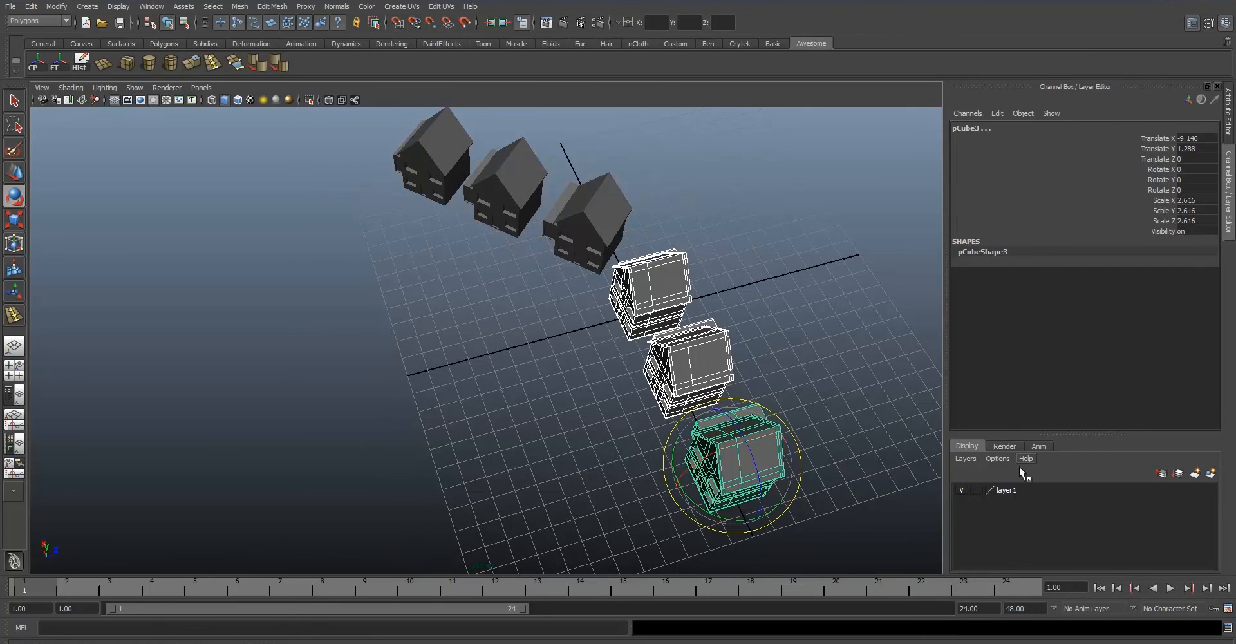
pyautogui.click(1210, 475)
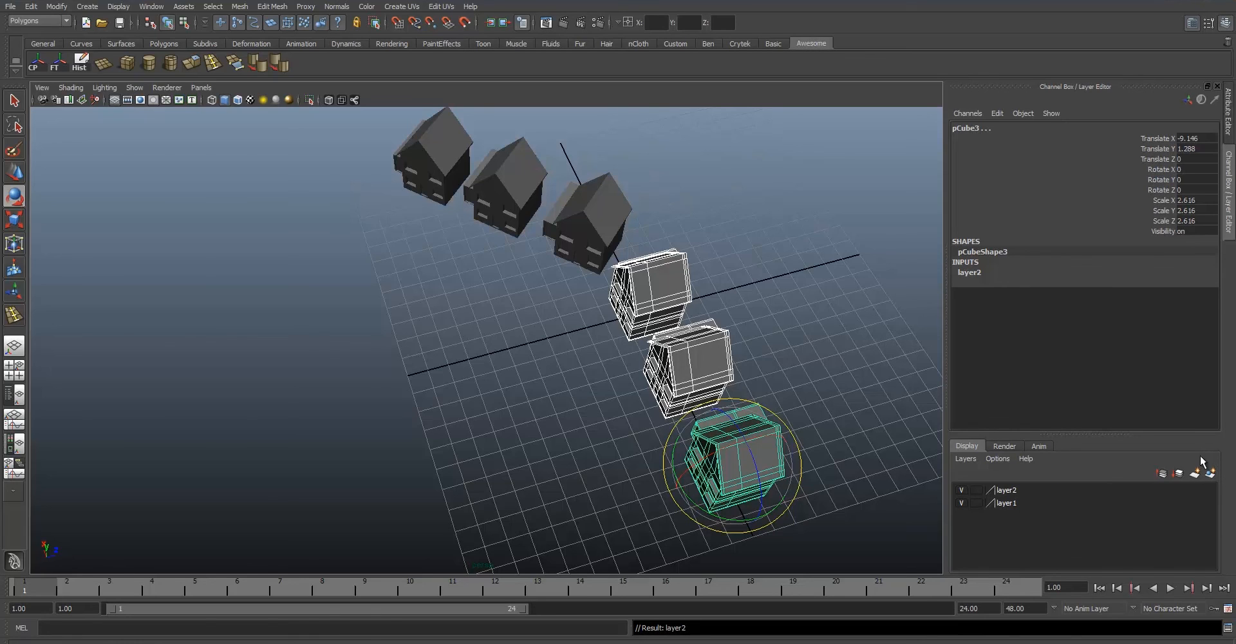
# Toggle layer2's visibility off and on several times, leave it visible, and deselect everything.
pyautogui.click(961, 491)
pyautogui.click(962, 491)
pyautogui.click(961, 490)
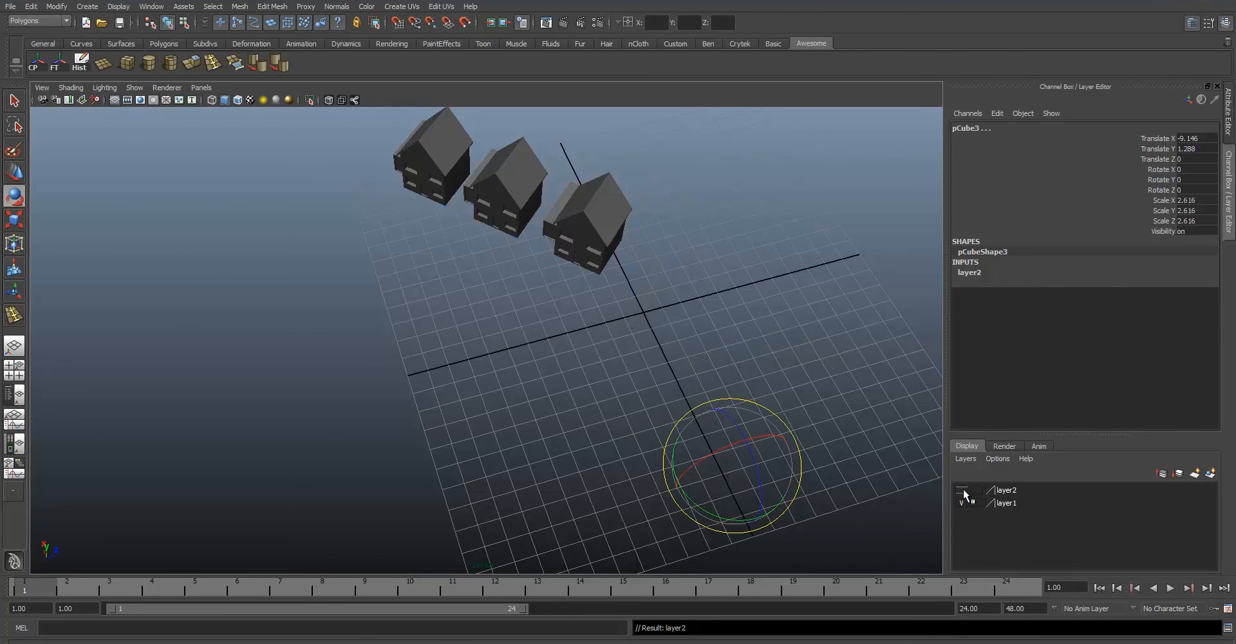
pyautogui.click(978, 492)
pyautogui.click(962, 490)
pyautogui.click(962, 491)
pyautogui.click(963, 492)
pyautogui.click(961, 490)
pyautogui.click(961, 491)
pyautogui.click(611, 364)
# Set layer2's display type to Template and examine its three houses up close.
pyautogui.keyDown('alt'); pyautogui.moveTo(612, 364); pyautogui.dragTo(757, 361); pyautogui.keyUp('alt')
pyautogui.keyDown('alt'); pyautogui.moveTo(927, 421); pyautogui.dragTo(813, 435, button='middle'); pyautogui.keyUp('alt')
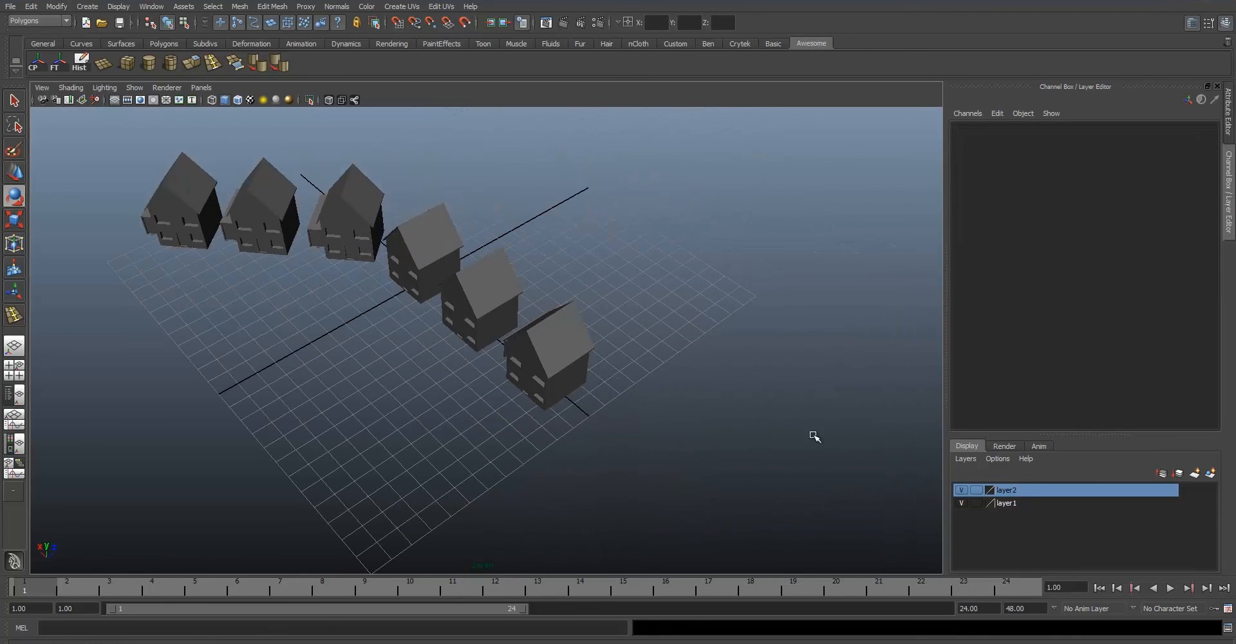
pyautogui.click(977, 490)
pyautogui.keyDown('alt'); pyautogui.moveTo(590, 372); pyautogui.dragTo(501, 316); pyautogui.keyUp('alt')
pyautogui.keyDown('alt'); pyautogui.moveTo(609, 431); pyautogui.dragTo(526, 388); pyautogui.keyUp('alt')
pyautogui.scroll(3, 526, 388)
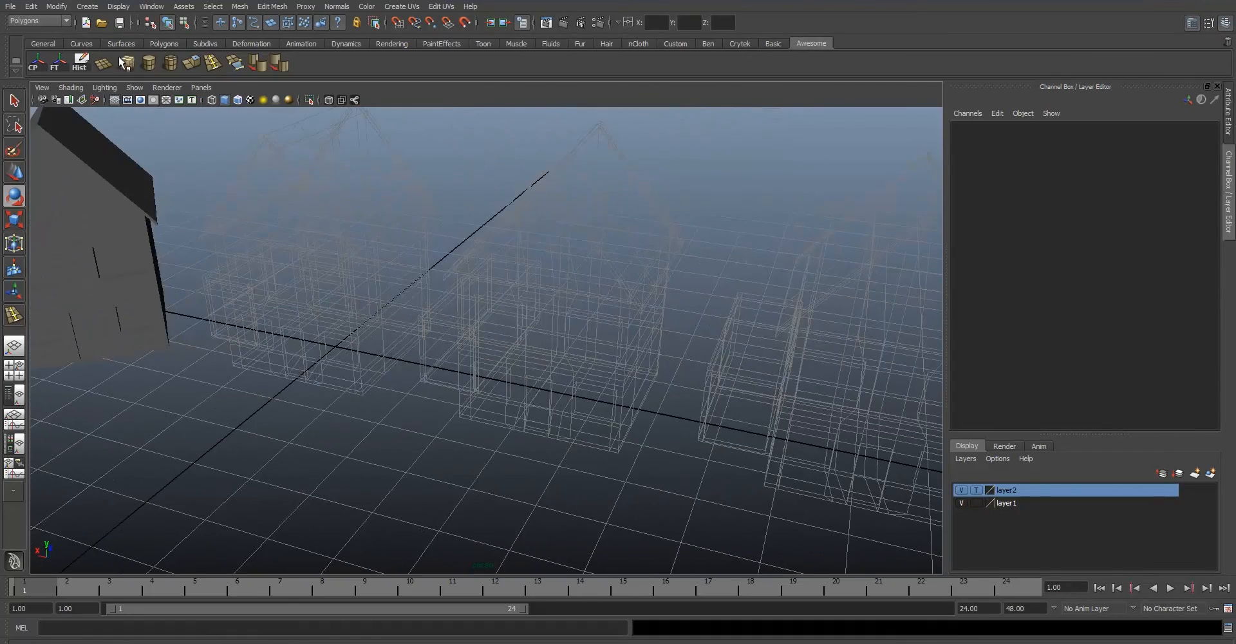
# Create a polygon cube over the walls of the end templated house, using its wireframe as a guide.
pyautogui.keyDown('alt'); pyautogui.moveTo(627, 356); pyautogui.dragTo(518, 423); pyautogui.keyUp('alt')
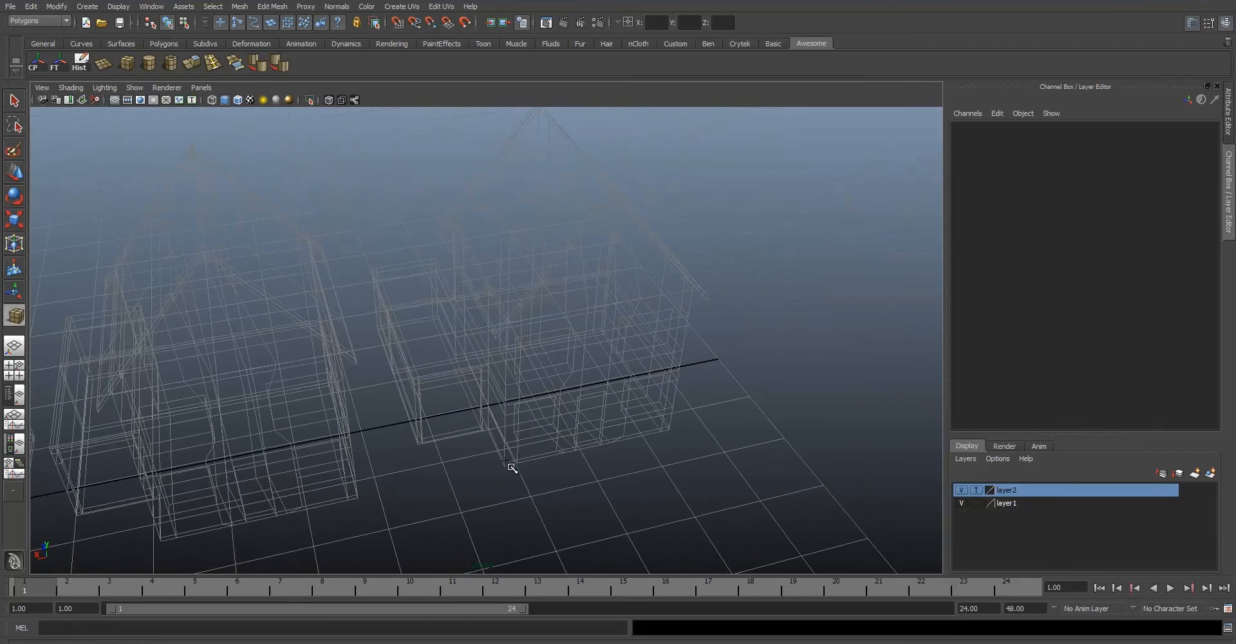
pyautogui.moveTo(505, 463); pyautogui.dragTo(605, 328)
pyautogui.moveTo(580, 287); pyautogui.dragTo(566, 262)
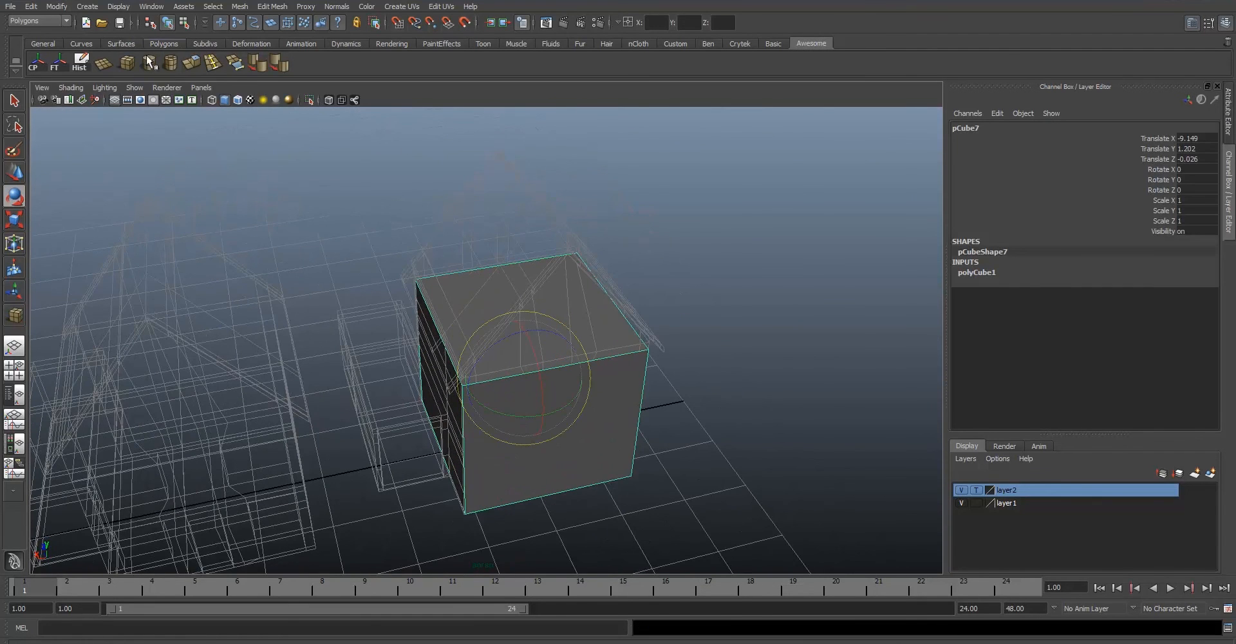
# Insert an edge loop down the middle of the cube and raise its top edge to the templated roof ridge, ending in object mode.
pyautogui.click(217, 63)
pyautogui.click(554, 367)
pyautogui.press('q')
pyautogui.press('w')
pyautogui.moveTo(527, 270); pyautogui.dragTo(535, 342)
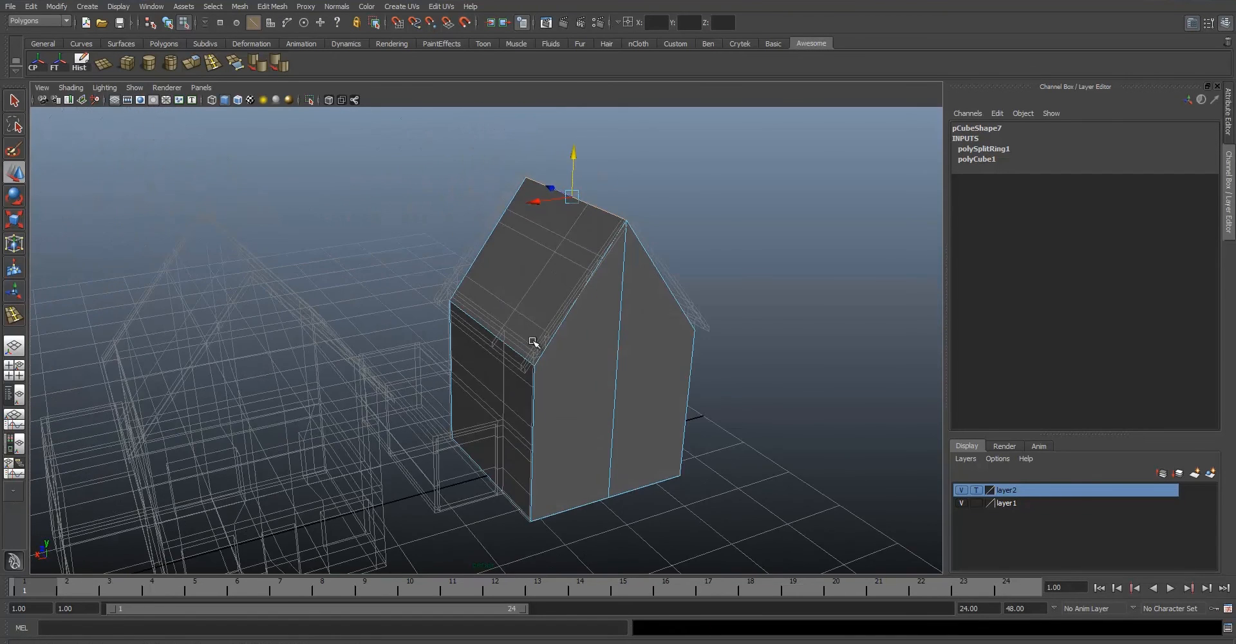
pyautogui.press('F8')
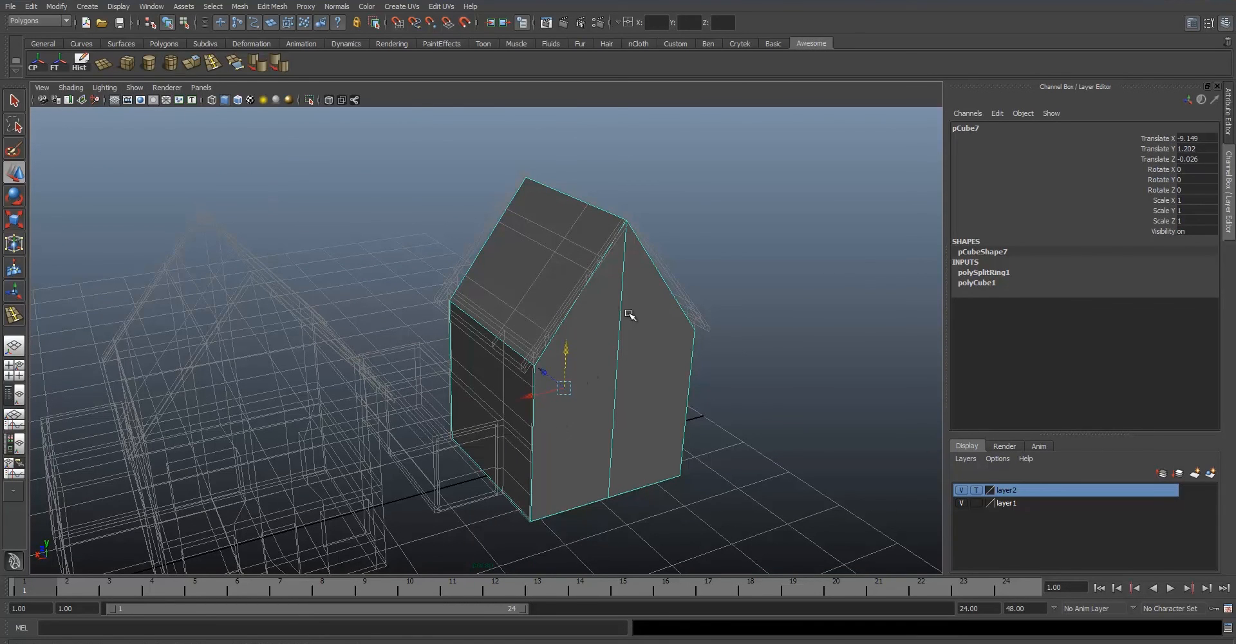
# Compare the traced house block with the templated house from several angles, and delete the block.
pyautogui.scroll(-5, 628, 313)
pyautogui.scroll(5, 544, 332)
pyautogui.keyDown('alt'); pyautogui.moveTo(617, 215); pyautogui.dragTo(549, 247); pyautogui.keyUp('alt')
pyautogui.keyDown('alt'); pyautogui.moveTo(439, 307); pyautogui.dragTo(550, 287, button='middle'); pyautogui.keyUp('alt')
pyautogui.scroll(-5, 551, 288)
pyautogui.scroll(5, 540, 321)
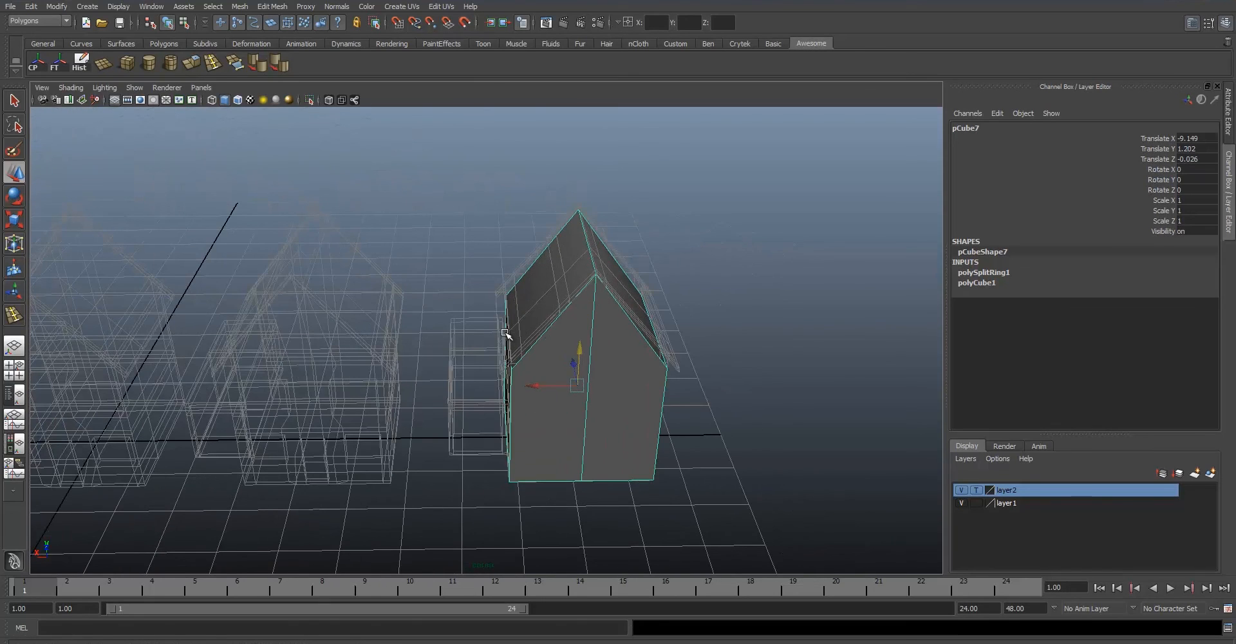
pyautogui.keyDown('alt'); pyautogui.moveTo(540, 385); pyautogui.dragTo(605, 398); pyautogui.keyUp('alt')
pyautogui.press('Delete')
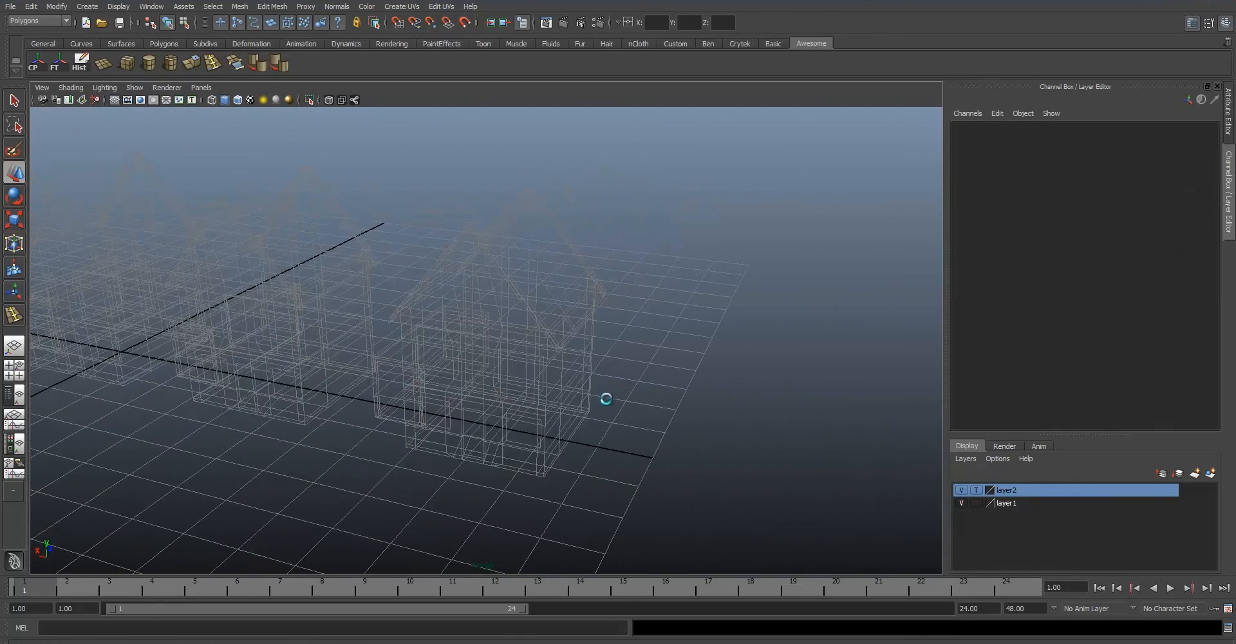
# Set layer2's display type to Reference and try to box-select its houses.
pyautogui.keyDown('alt'); pyautogui.moveTo(434, 330); pyautogui.dragTo(560, 337, button='middle'); pyautogui.keyUp('alt')
pyautogui.scroll(-3, 560, 337)
pyautogui.keyDown('alt'); pyautogui.moveTo(559, 336); pyautogui.dragTo(525, 347); pyautogui.keyUp('alt')
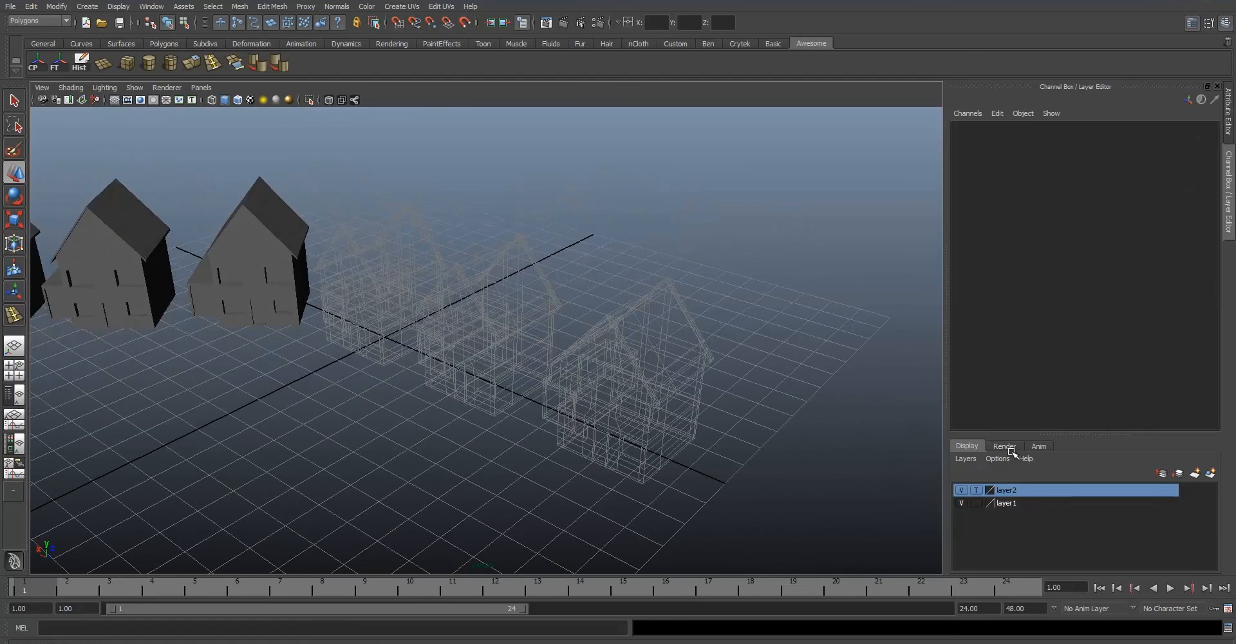
pyautogui.click(976, 490)
pyautogui.keyDown('alt'); pyautogui.moveTo(444, 325); pyautogui.dragTo(565, 455); pyautogui.keyUp('alt')
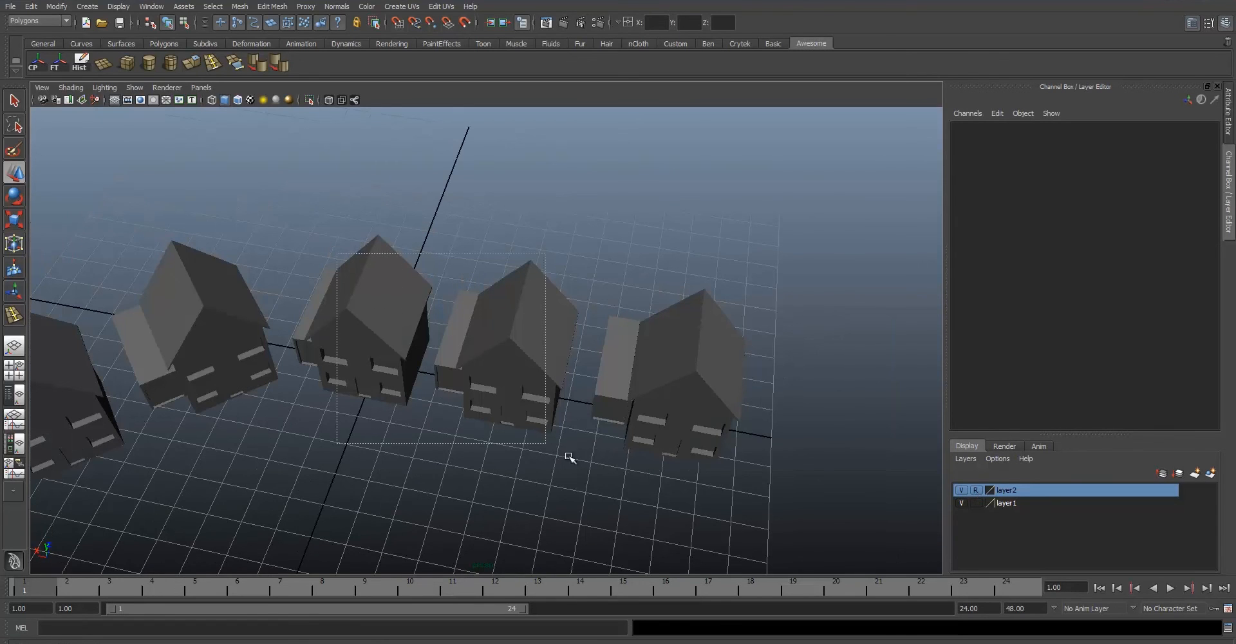
# Create a tall, thin polygon cube as a chimney against the side wall of layer2's innermost house, rising through the roof.
pyautogui.keyDown('alt'); pyautogui.moveTo(734, 463); pyautogui.dragTo(427, 377); pyautogui.keyUp('alt')
pyautogui.keyDown('alt'); pyautogui.moveTo(427, 378); pyautogui.dragTo(579, 367, button='middle'); pyautogui.keyUp('alt')
pyautogui.scroll(3, 502, 358)
pyautogui.keyDown('alt'); pyautogui.moveTo(502, 358); pyautogui.dragTo(297, 389, button='middle'); pyautogui.keyUp('alt')
pyautogui.scroll(3, 298, 389)
pyautogui.keyDown('alt'); pyautogui.moveTo(298, 389); pyautogui.dragTo(363, 394); pyautogui.keyUp('alt')
pyautogui.keyDown('alt'); pyautogui.moveTo(364, 394); pyautogui.dragTo(497, 327, button='middle'); pyautogui.keyUp('alt')
pyautogui.keyDown('alt'); pyautogui.moveTo(497, 327); pyautogui.dragTo(519, 422); pyautogui.keyUp('alt')
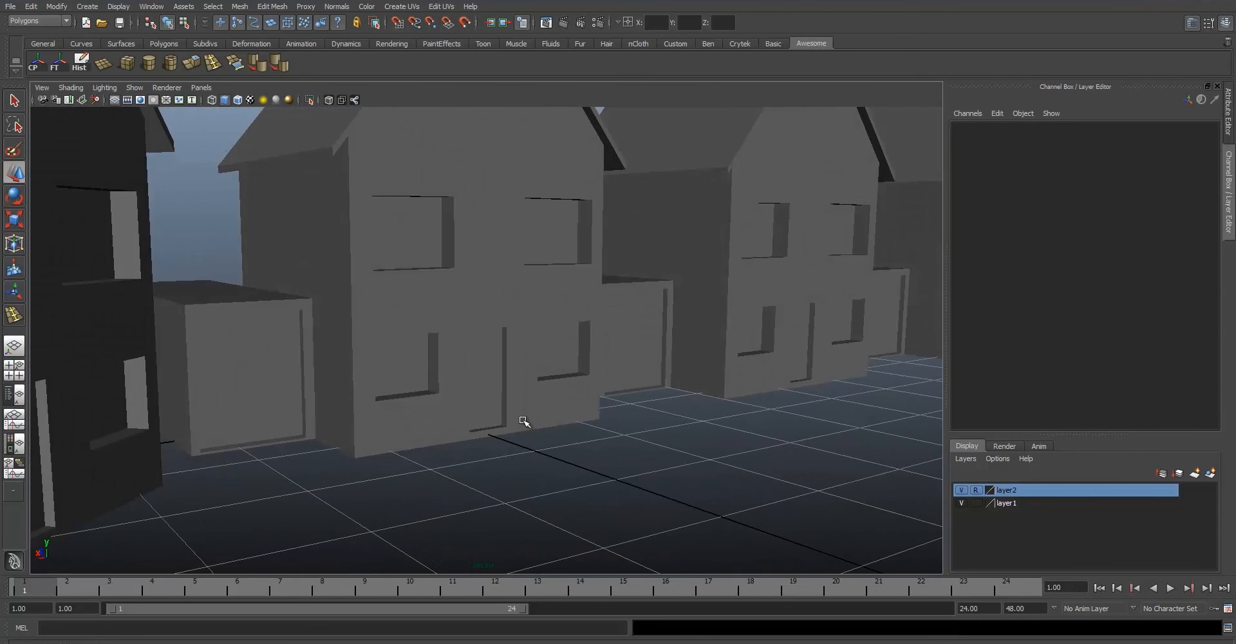
pyautogui.scroll(3, 519, 422)
pyautogui.press('g')
pyautogui.scroll(-5, 333, 274)
pyautogui.moveTo(333, 274)
pyautogui.keyDown('alt'); pyautogui.mouseDown()
pyautogui.moveTo(527, 339)
pyautogui.moveTo(489, 360)
pyautogui.moveTo(467, 415)
pyautogui.moveTo(433, 148)
pyautogui.mouseUp(); pyautogui.keyUp('alt')
pyautogui.scroll(3, 489, 367)
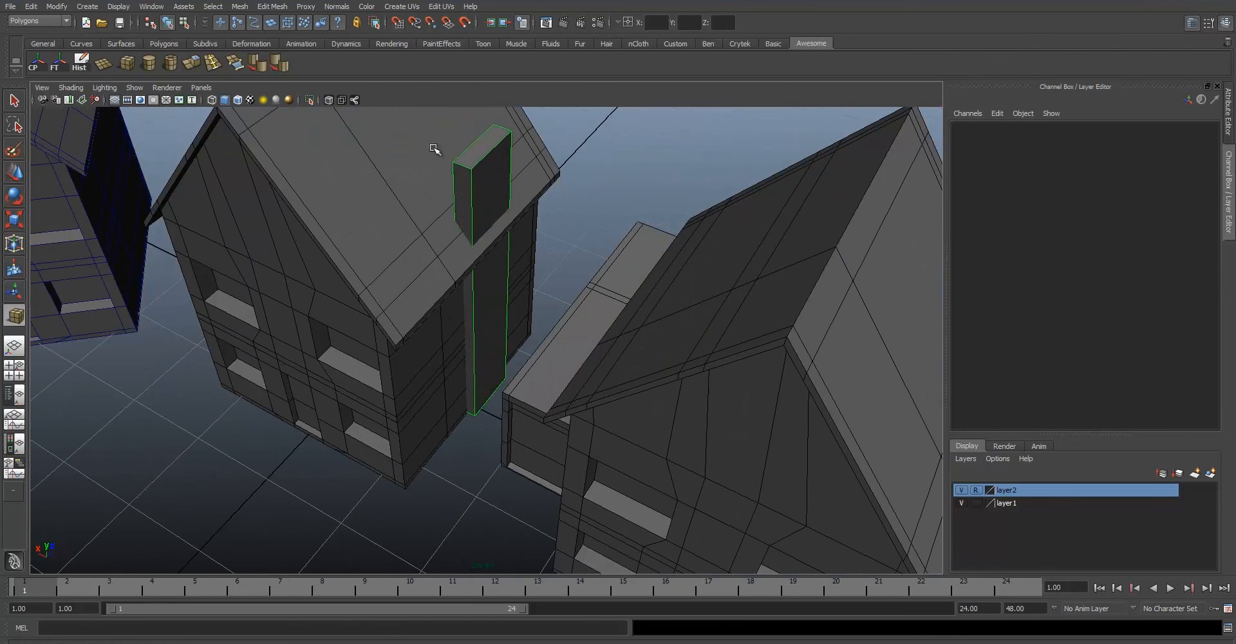
# Select the chimney cube and insert two closely spaced edge loops around its lower half.
pyautogui.keyDown('alt'); pyautogui.moveTo(476, 347); pyautogui.dragTo(488, 268); pyautogui.keyUp('alt')
pyautogui.keyDown('alt'); pyautogui.moveTo(488, 268); pyautogui.dragTo(484, 361, button='middle'); pyautogui.keyUp('alt')
pyautogui.click(565, 279)
pyautogui.keyDown('alt'); pyautogui.moveTo(565, 279); pyautogui.dragTo(485, 350); pyautogui.keyUp('alt')
pyautogui.click(486, 350)
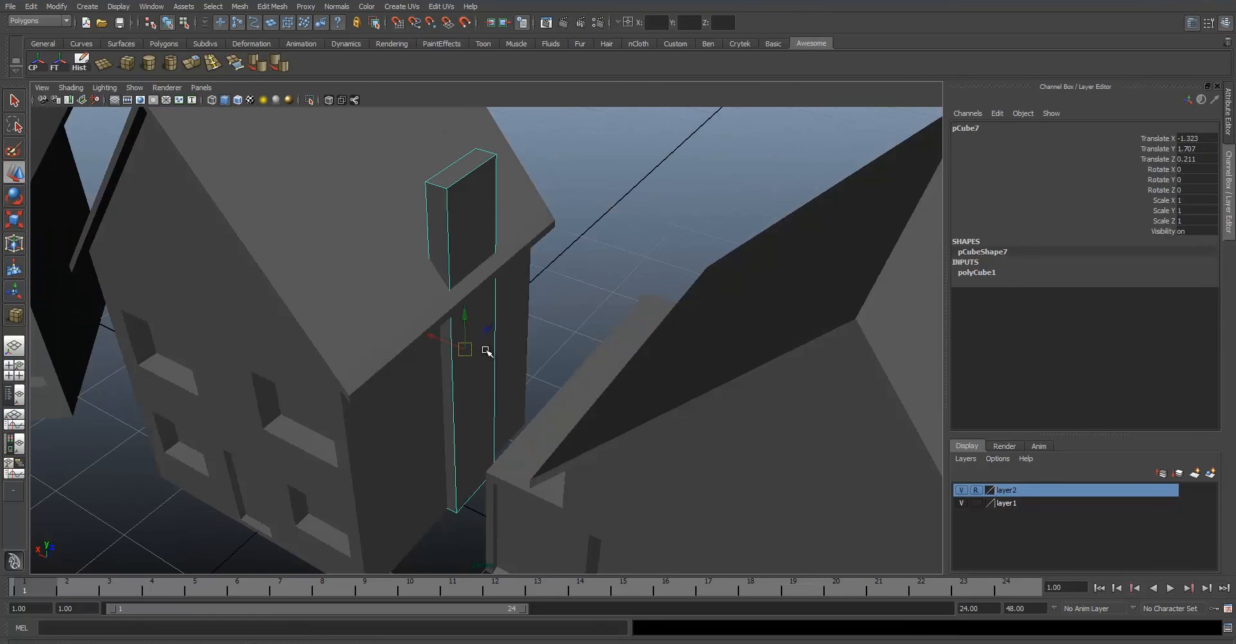
pyautogui.click(213, 64)
pyautogui.click(455, 410)
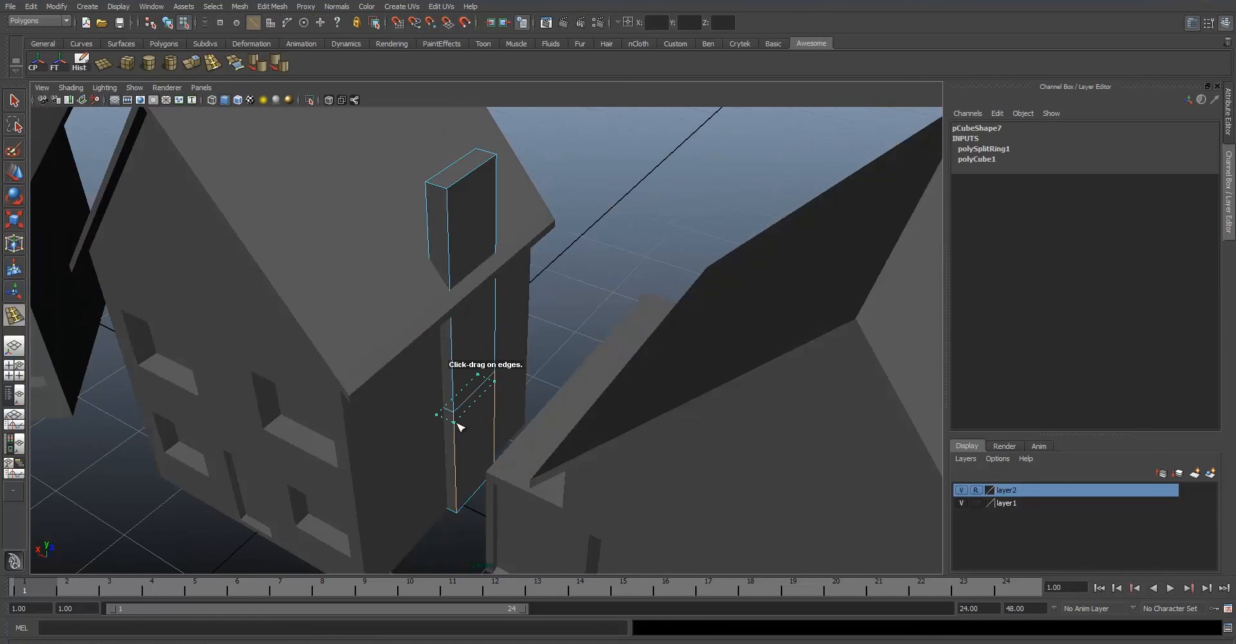
pyautogui.click(456, 425)
pyautogui.press('q')
pyautogui.keyDown('alt'); pyautogui.moveTo(188, 249); pyautogui.dragTo(363, 401); pyautogui.keyUp('alt')
pyautogui.moveTo(461, 414); pyautogui.dragTo(502, 400, button='right')
# Select the faces of the chimney's lower section and scale them so it is wider than the section above the edge loops.
pyautogui.moveTo(464, 434); pyautogui.dragTo(446, 463, button='right')
pyautogui.click(436, 453)
pyautogui.keyDown('alt'); pyautogui.moveTo(436, 453); pyautogui.dragTo(469, 406); pyautogui.keyUp('alt')
pyautogui.press('w')
pyautogui.press('r')
pyautogui.moveTo(502, 355); pyautogui.dragTo(493, 326, button='right')
pyautogui.click(506, 324)
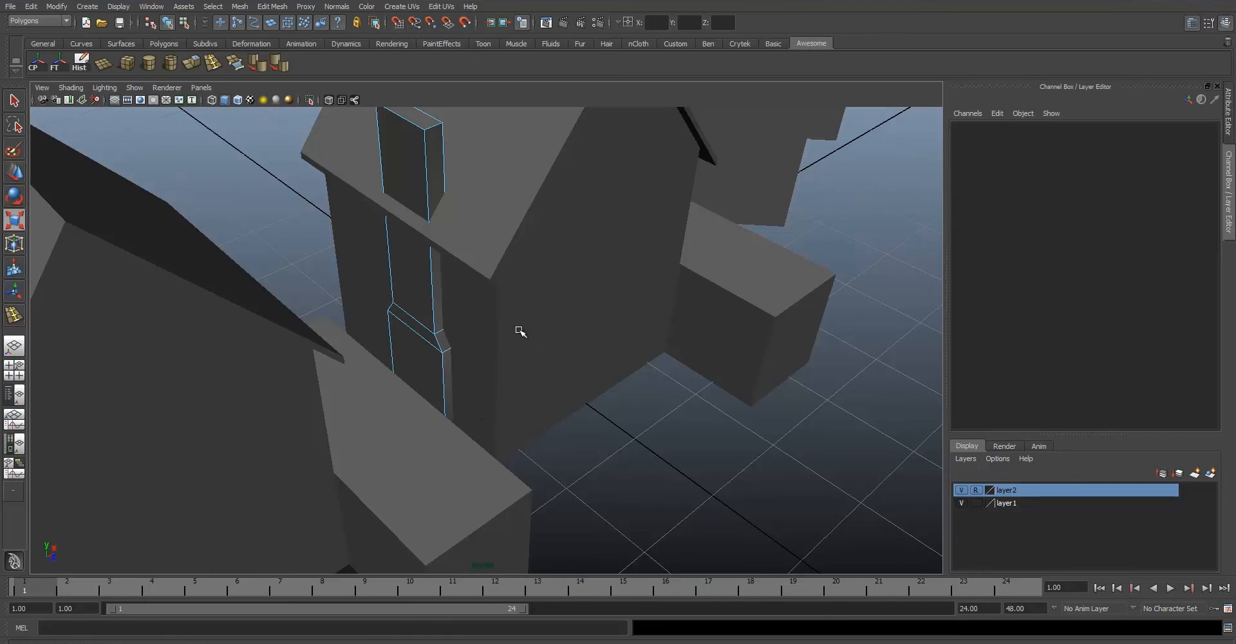
# Return the chimney to object mode and box-select across it and the referenced house to test what is selectable.
pyautogui.click(424, 287)
pyautogui.moveTo(423, 290); pyautogui.dragTo(476, 273, button='right')
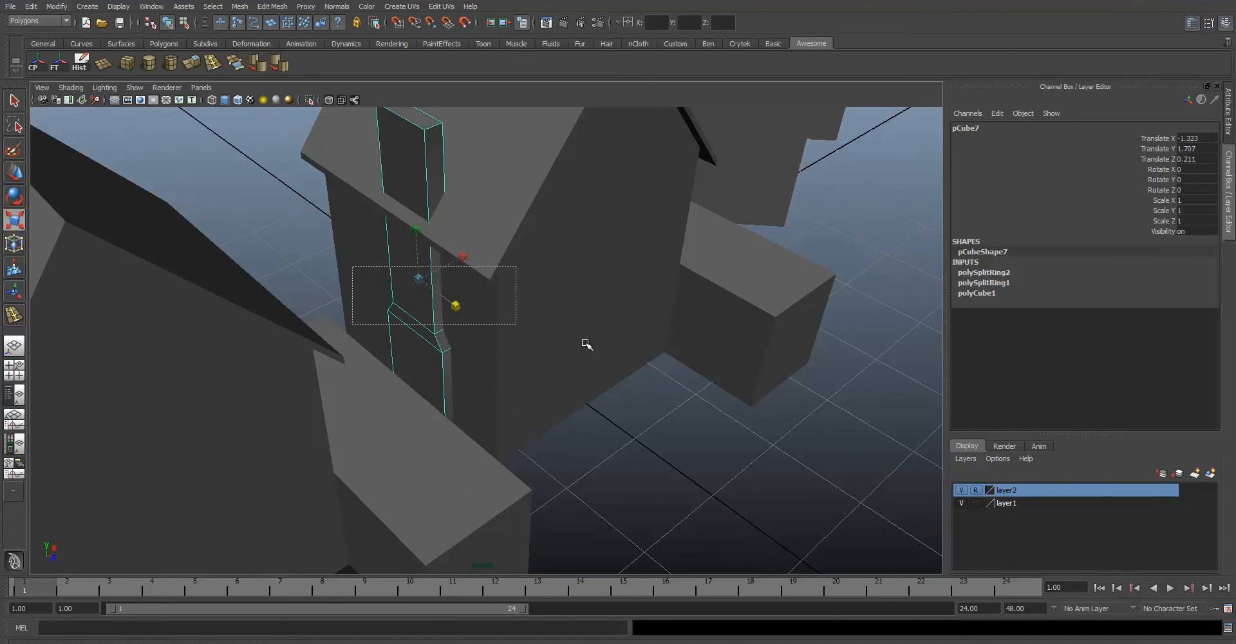
pyautogui.click(295, 229)
pyautogui.keyDown('alt'); pyautogui.moveTo(296, 229); pyautogui.dragTo(422, 265); pyautogui.keyUp('alt')
pyautogui.moveTo(471, 317); pyautogui.dragTo(491, 437)
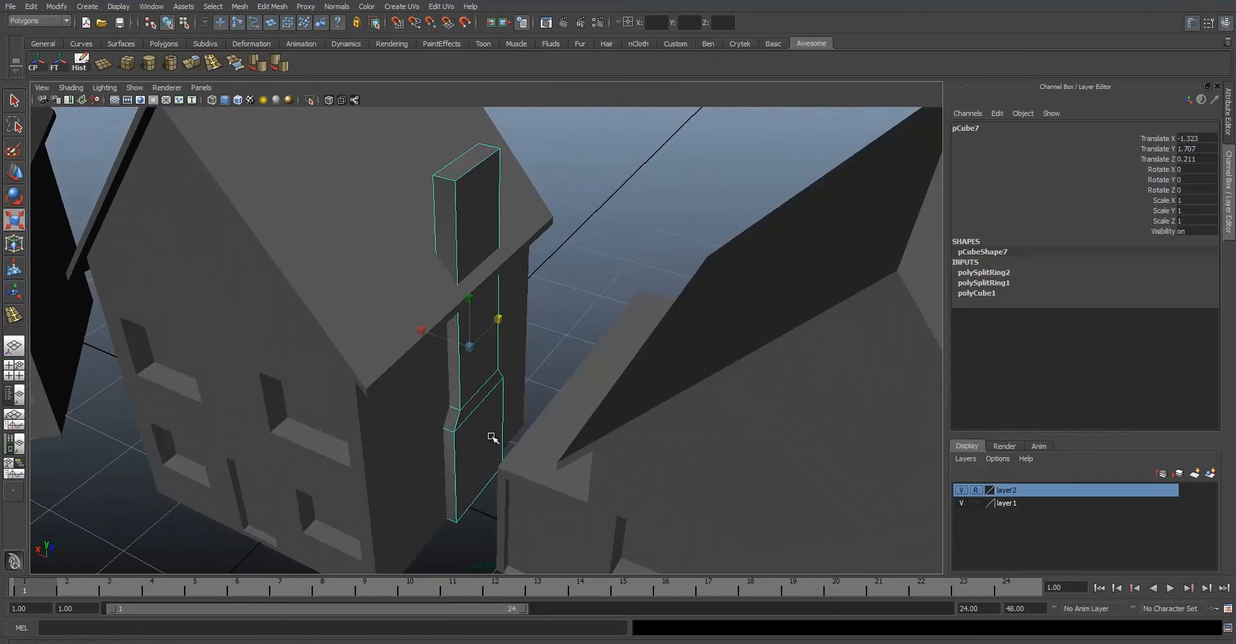
# Deselect the chimney and set layer2's display type back to normal.
pyautogui.keyDown('alt'); pyautogui.moveTo(562, 418); pyautogui.dragTo(615, 387, button='middle'); pyautogui.keyUp('alt')
pyautogui.keyDown('alt'); pyautogui.moveTo(615, 387); pyautogui.dragTo(508, 477, button='right'); pyautogui.keyUp('alt')
pyautogui.click(508, 477)
pyautogui.keyDown('alt'); pyautogui.moveTo(508, 478); pyautogui.dragTo(493, 440); pyautogui.keyUp('alt')
pyautogui.click(975, 489)
pyautogui.keyDown('alt'); pyautogui.moveTo(707, 451); pyautogui.dragTo(386, 346); pyautogui.keyUp('alt')
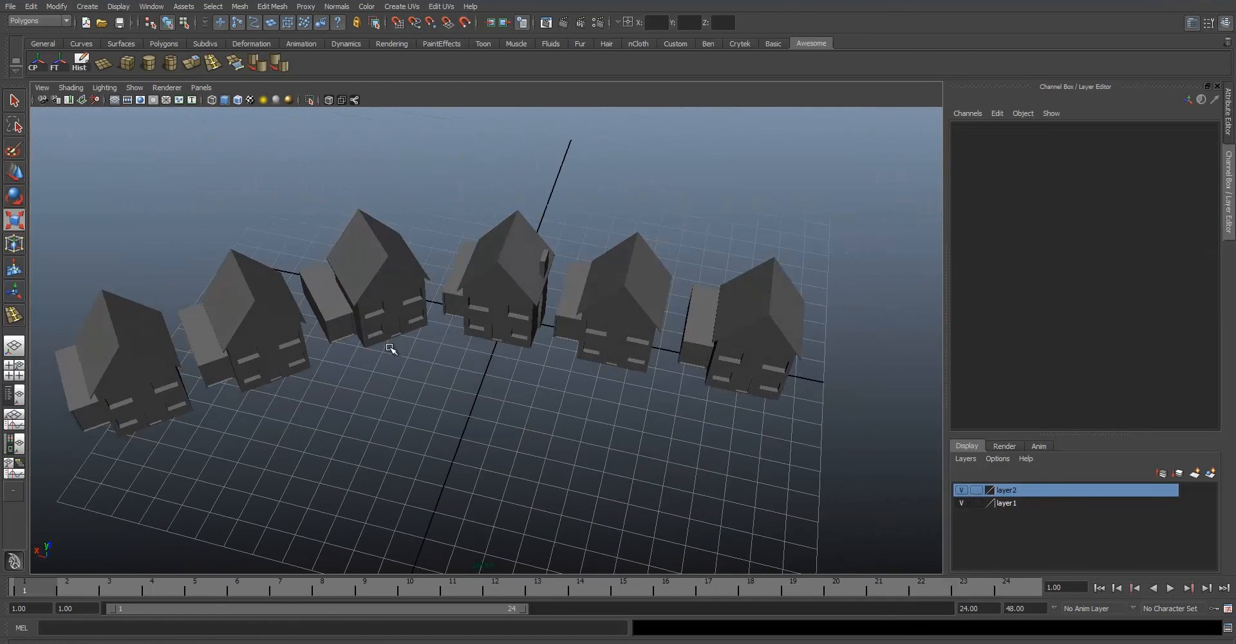
# Select the three houses outside layer2, move them about 1 unit in X away from the others, and deselect them.
pyautogui.keyDown('alt'); pyautogui.moveTo(392, 349); pyautogui.dragTo(405, 337, button='middle'); pyautogui.keyUp('alt')
pyautogui.keyDown('alt'); pyautogui.moveTo(521, 395); pyautogui.dragTo(541, 375, button='middle'); pyautogui.keyUp('alt')
pyautogui.keyDown('alt'); pyautogui.moveTo(541, 375); pyautogui.dragTo(380, 326); pyautogui.keyUp('alt')
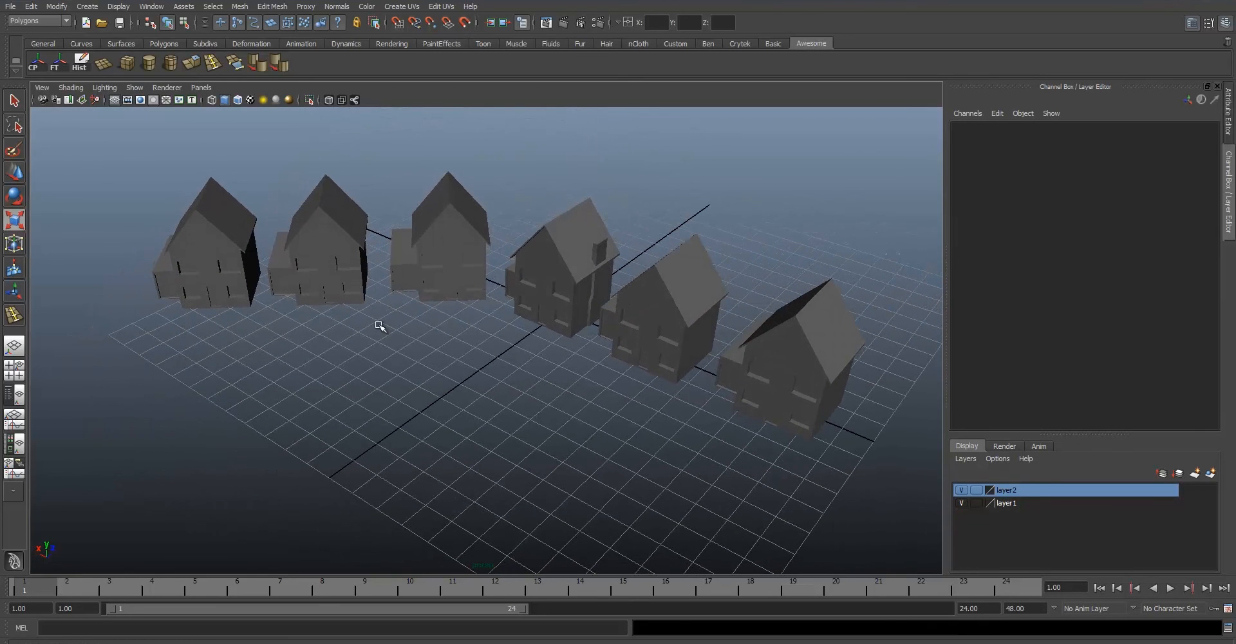
pyautogui.keyDown('alt'); pyautogui.moveTo(372, 278); pyautogui.dragTo(435, 286); pyautogui.keyUp('alt')
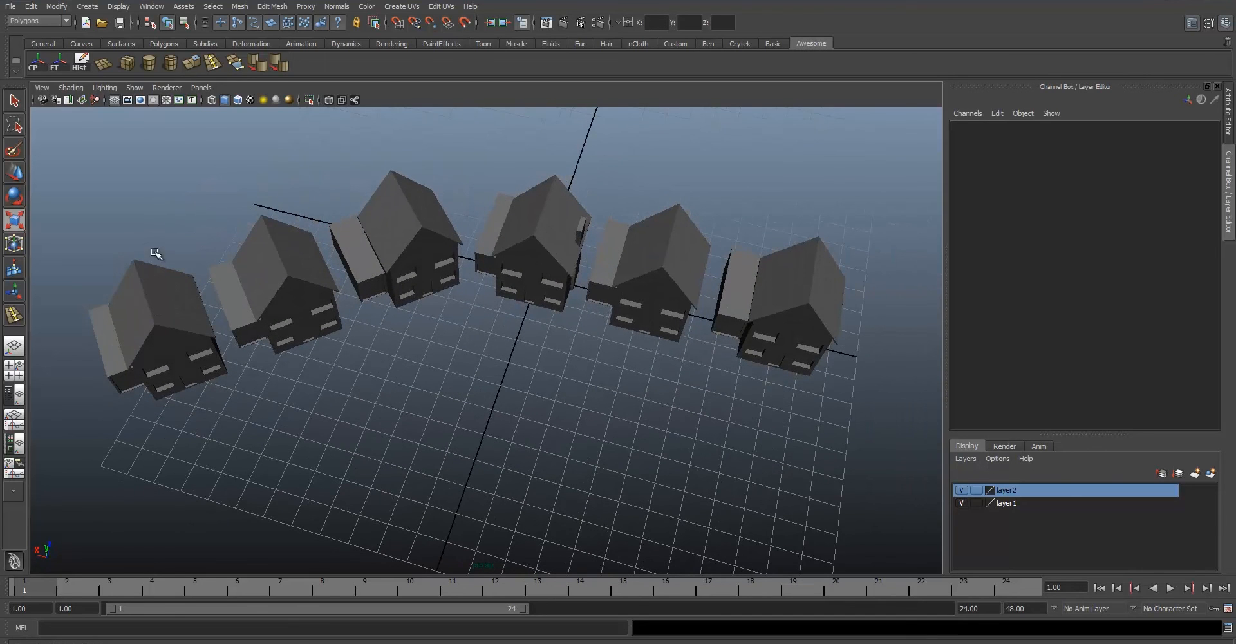
pyautogui.moveTo(397, 353); pyautogui.dragTo(398, 353)
pyautogui.press('w')
pyautogui.moveTo(426, 219); pyautogui.dragTo(345, 245)
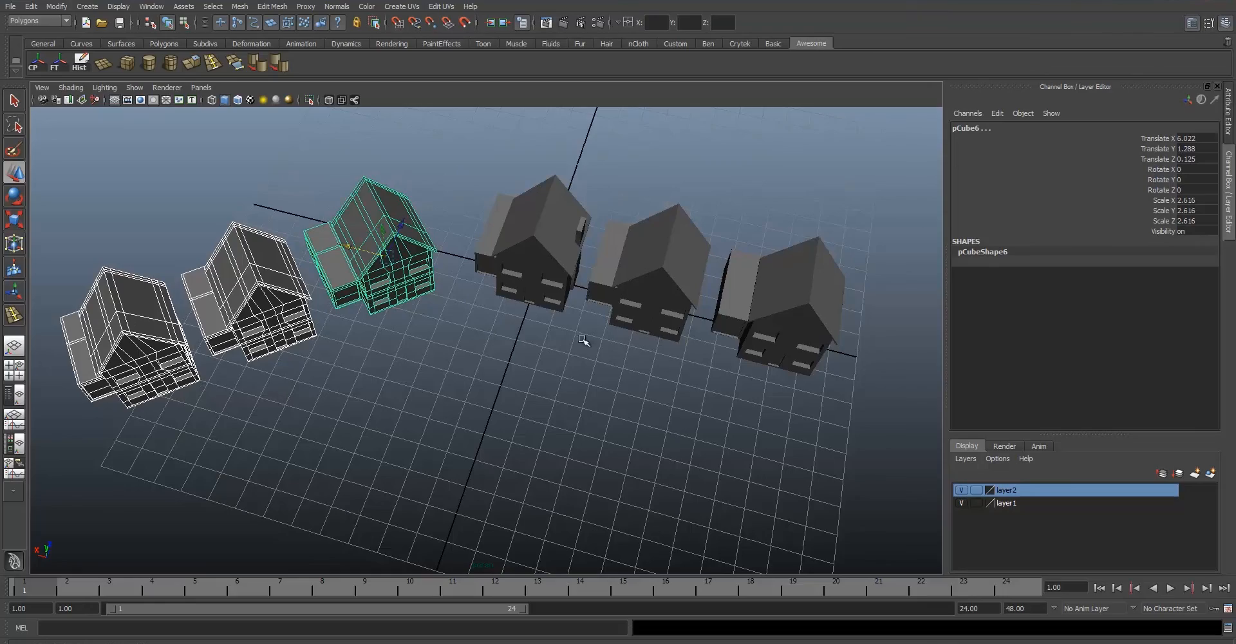
pyautogui.click(763, 423)
pyautogui.keyDown('alt'); pyautogui.moveTo(763, 423); pyautogui.dragTo(673, 361); pyautogui.keyUp('alt')
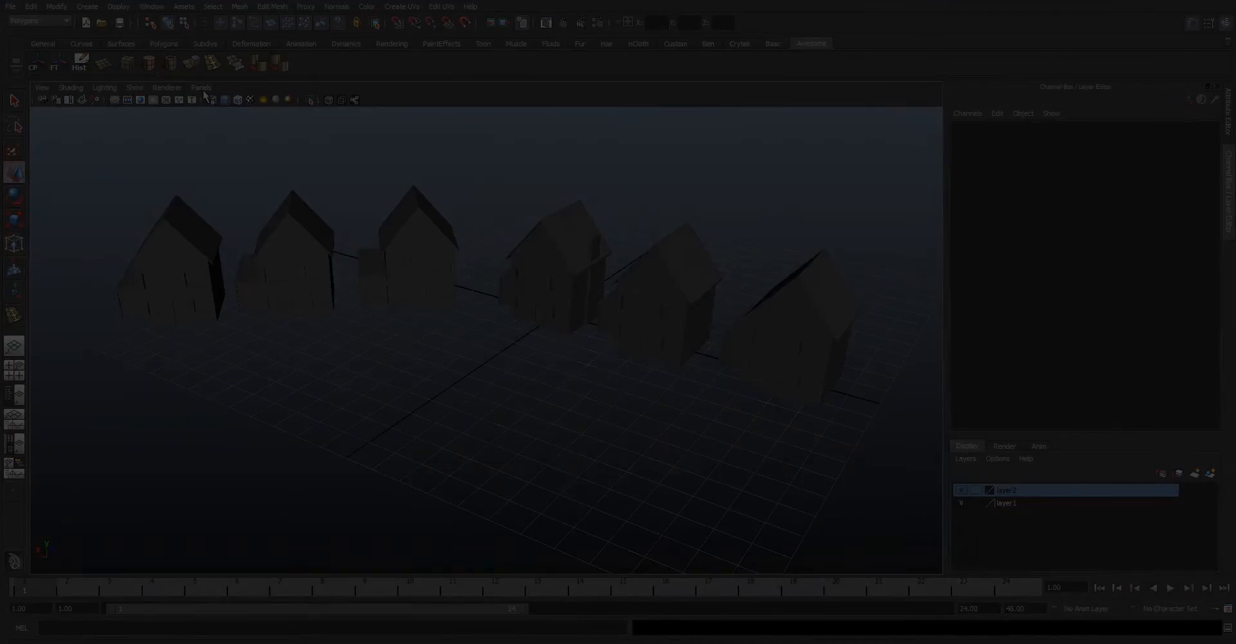